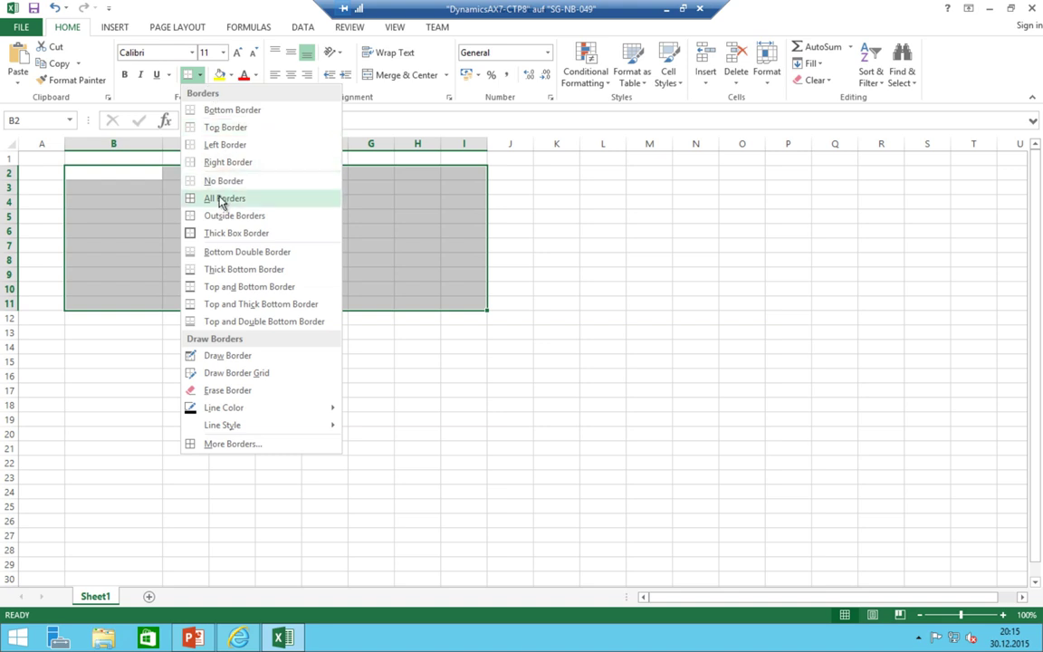
- Give B2:I11 all borders and make row 2 much taller
click(203, 198)
click(122, 171)
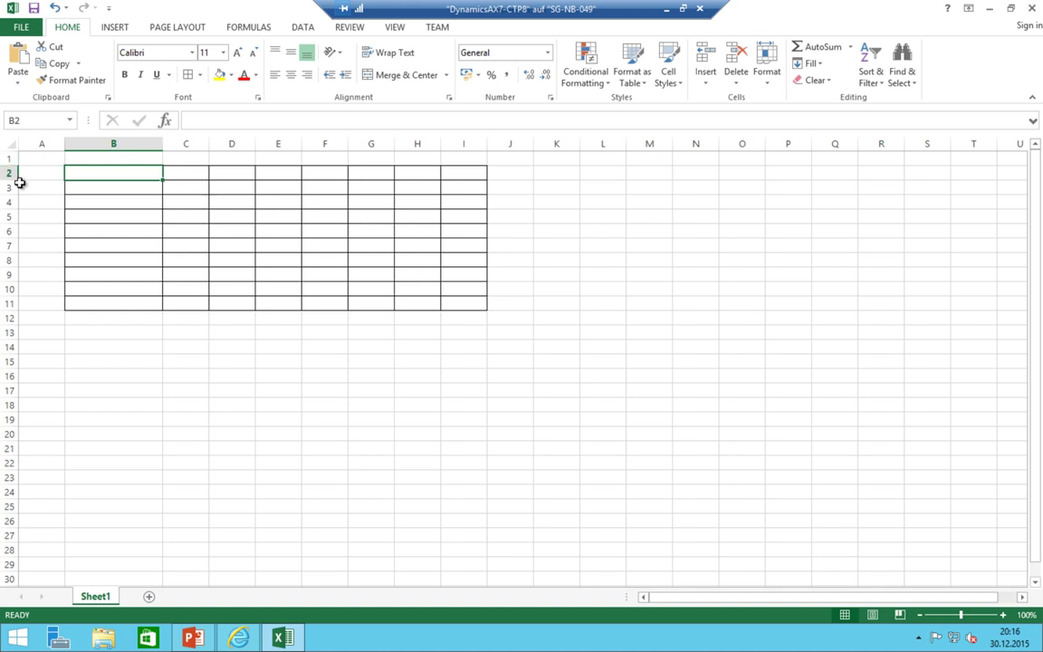
drag(9, 180, 11, 218)
- Enter 'Customer/Vendor Information' over 'Item Information' as two lines in B2
double_click(101, 177)
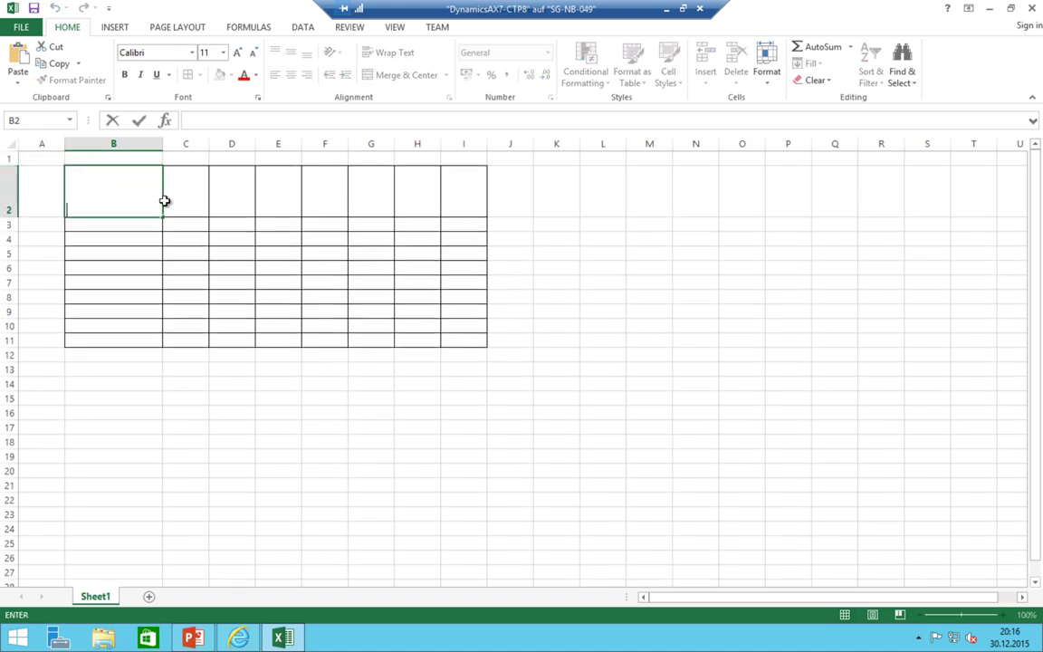
text(Customer()
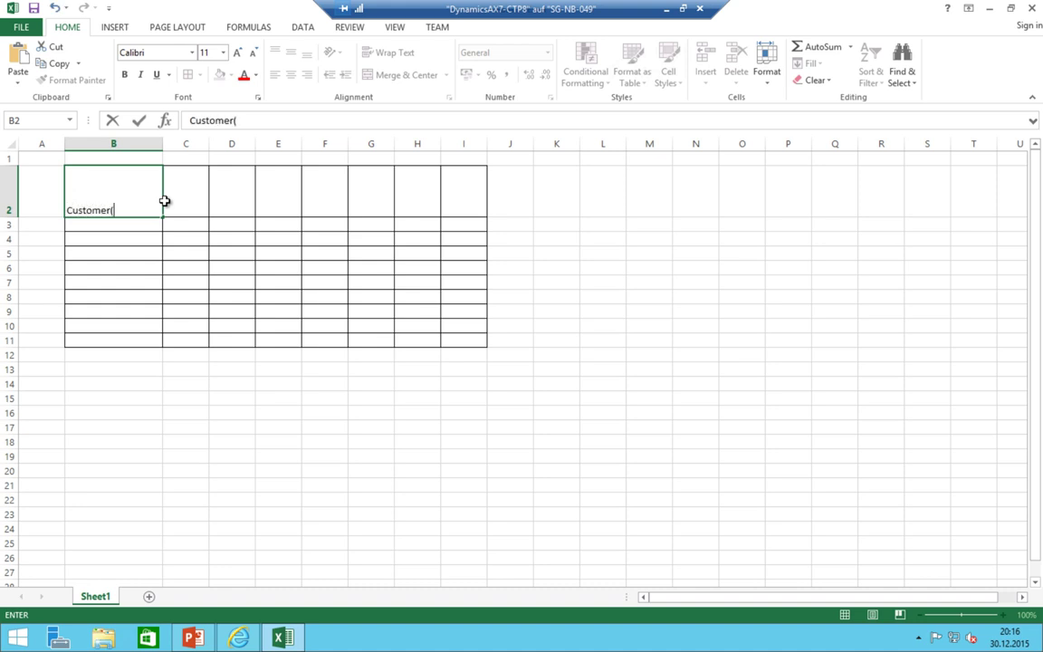
key(BackSpace)
text(/Vendor INformatio)
key(BackSpace)
key(BackSpace)
key(BackSpace)
key(BackSpace)
key(BackSpace)
key(BackSpace)
key(BackSpace)
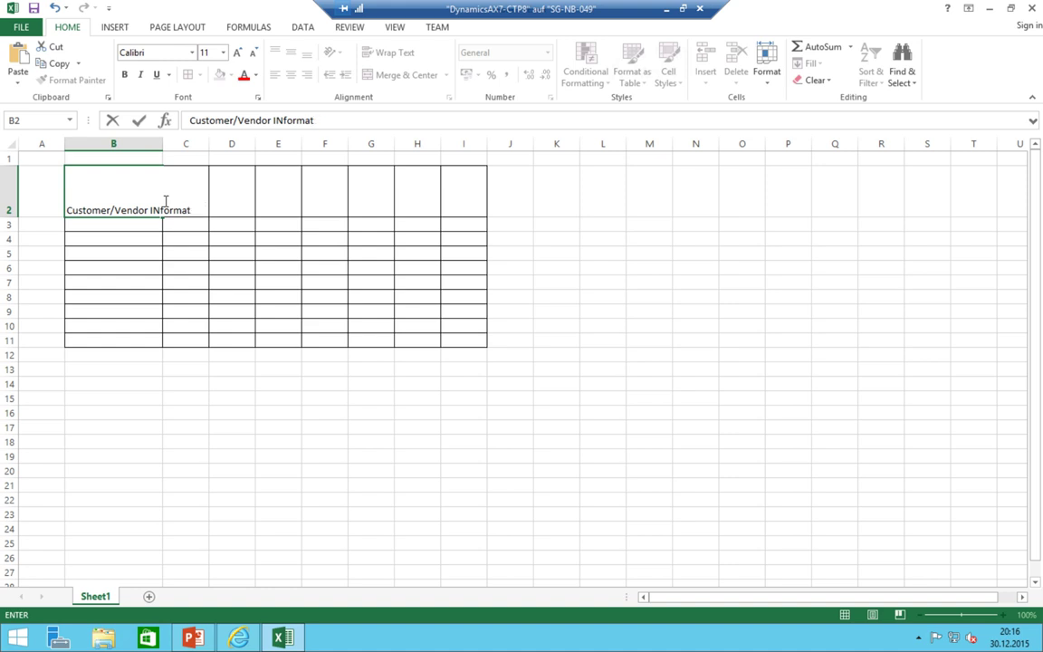
key(BackSpace)
key(BackSpace)
text(nr)
key(BackSpace)
text(formation)
key(alt+Return)
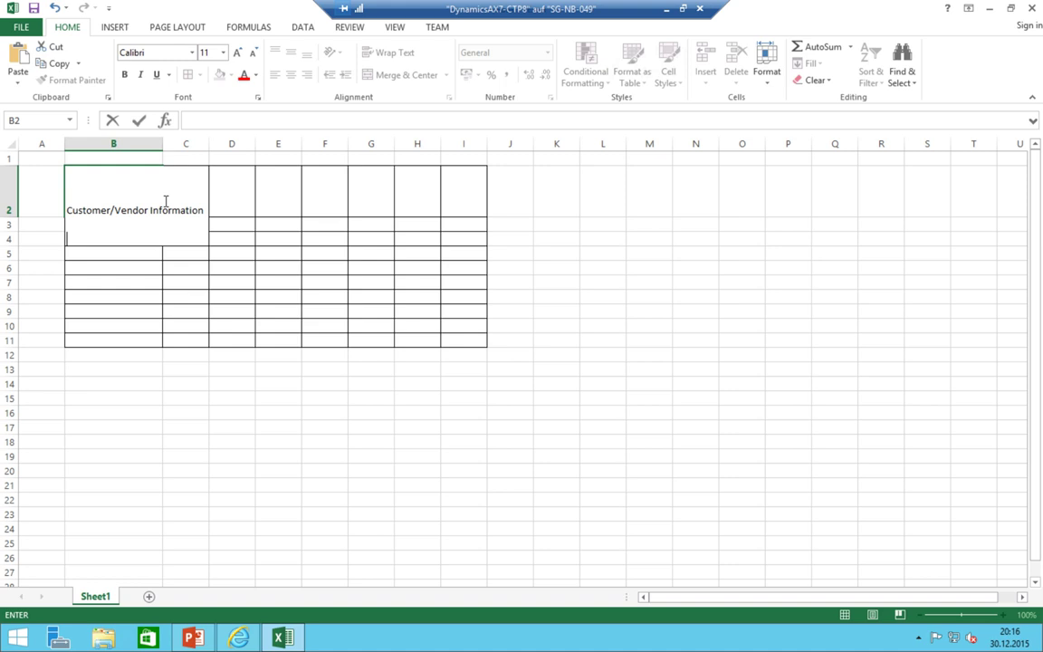
text(Item Information)
key(Return)
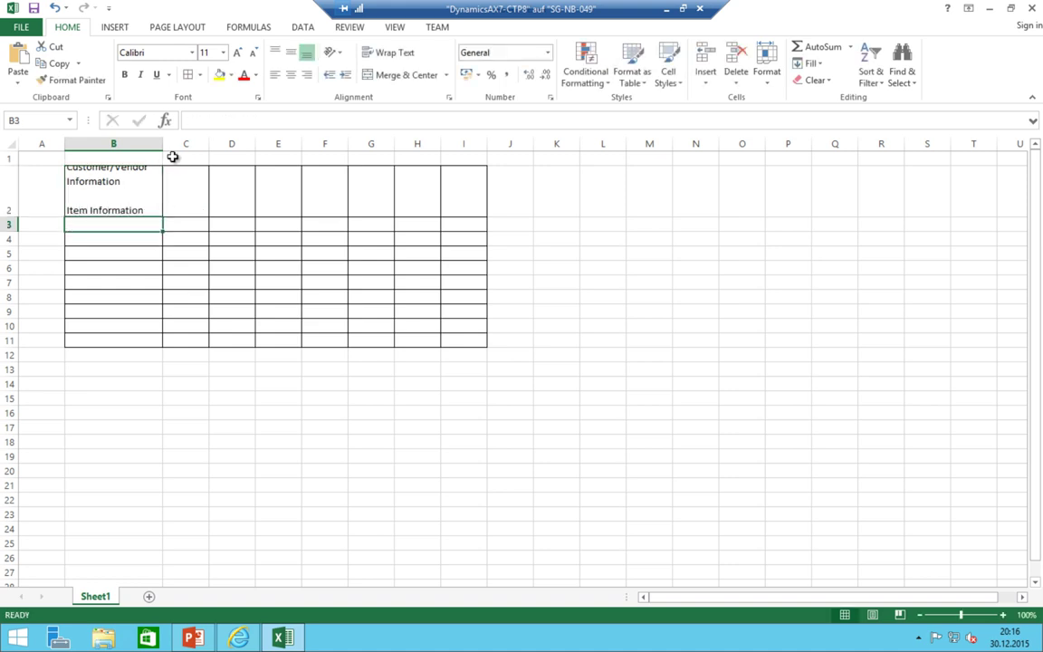
- Widen column B and indent the Customer/Vendor Information line in B2 with spaces
drag(163, 144, 242, 144)
click(205, 181)
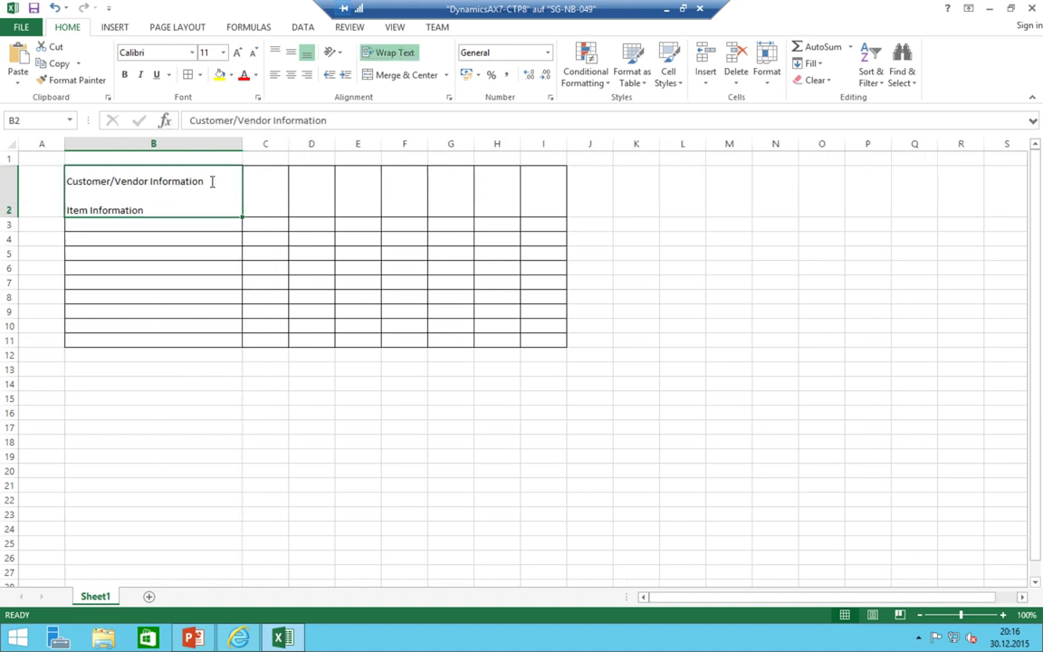
double_click(212, 181)
mouse_move(212, 181)
mouse_down()
mouse_move(66, 181)
mouse_move(218, 189)
mouse_up()
key(Down)
click(69, 181)
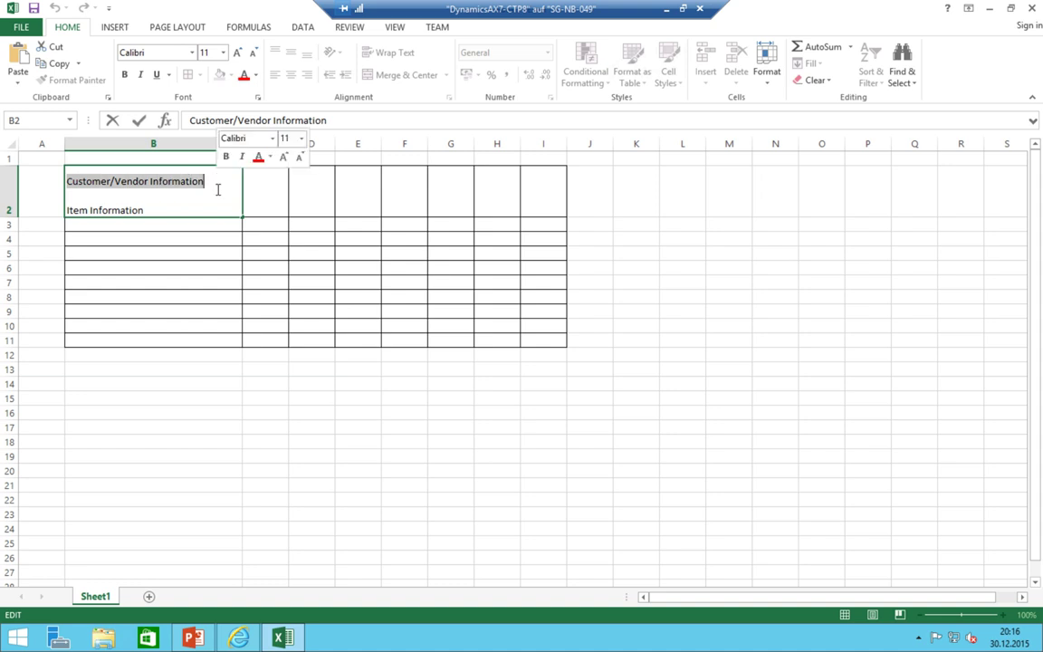
click(217, 189)
click(70, 181)
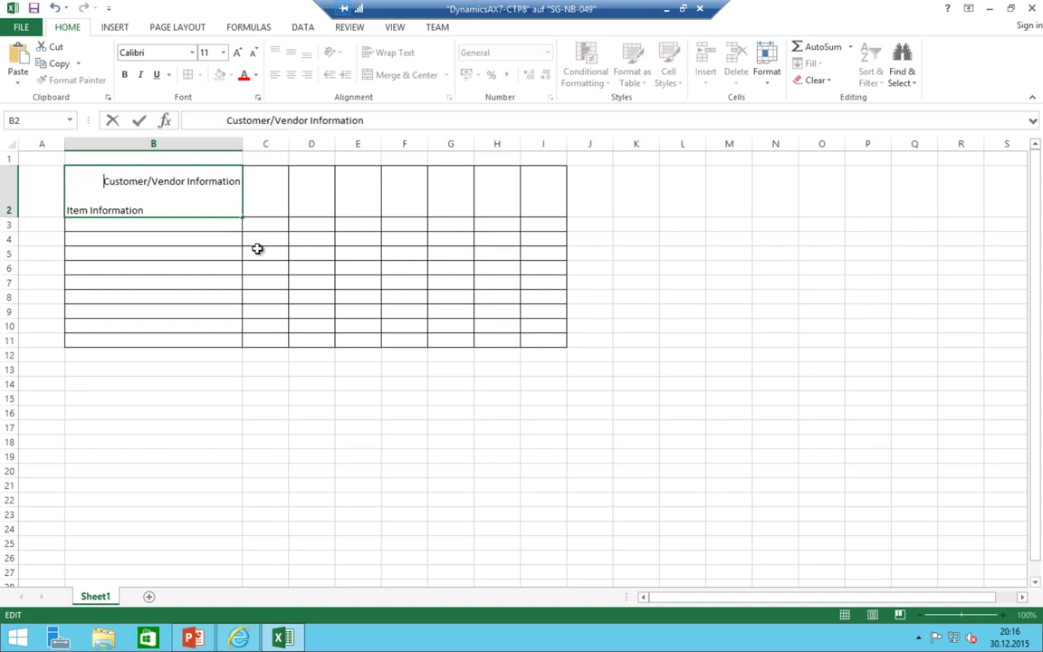
- Widen column B further and adjust the header columns C to F
drag(263, 181, 550, 205)
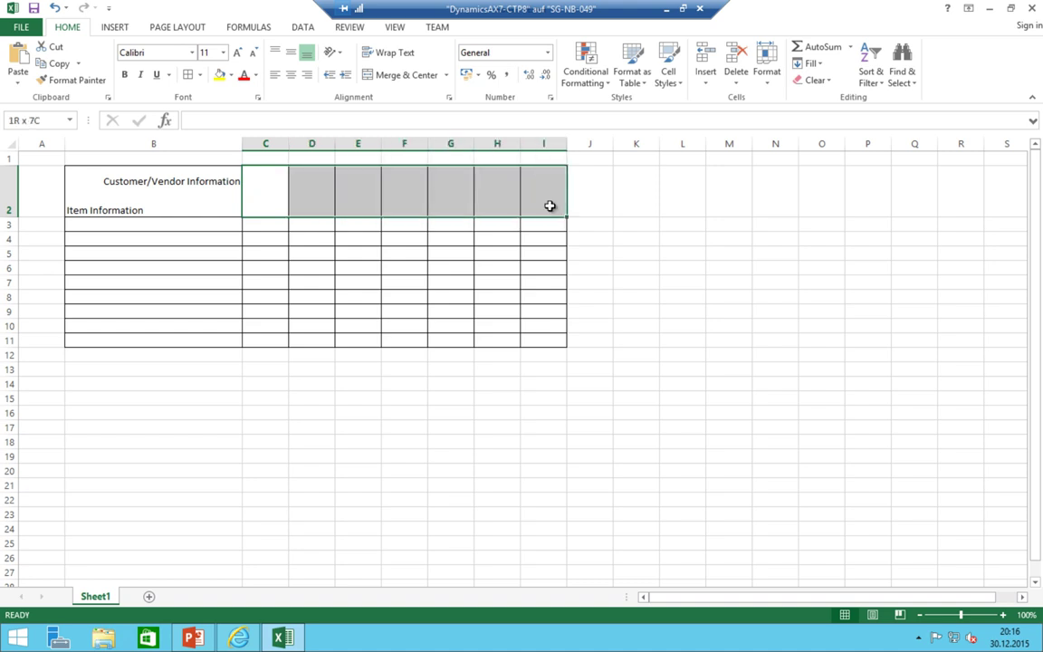
click(108, 172)
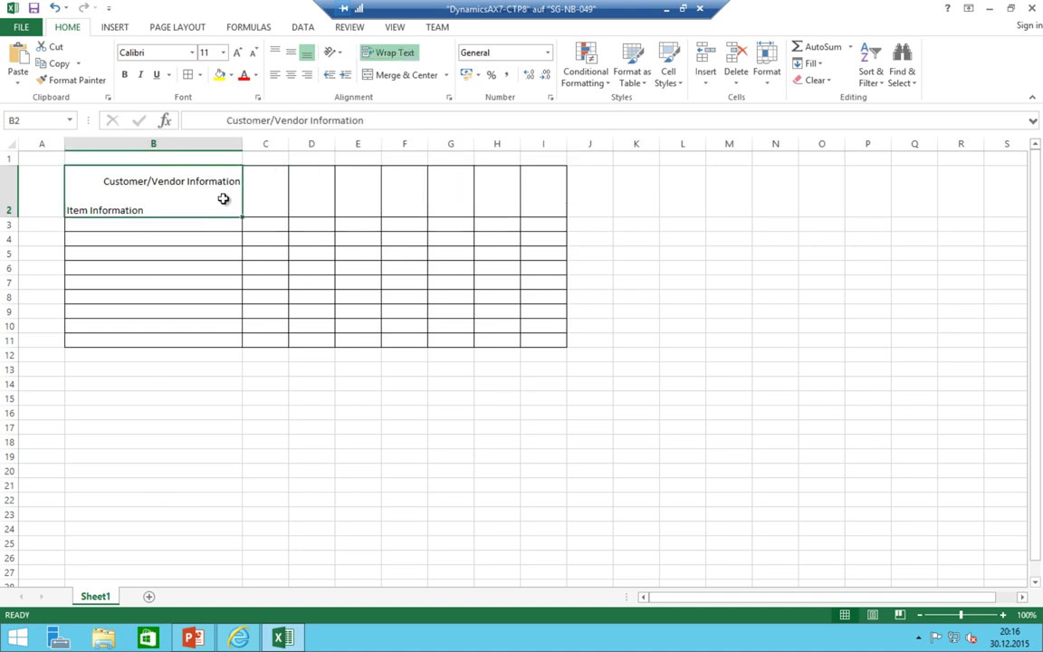
drag(249, 176, 544, 193)
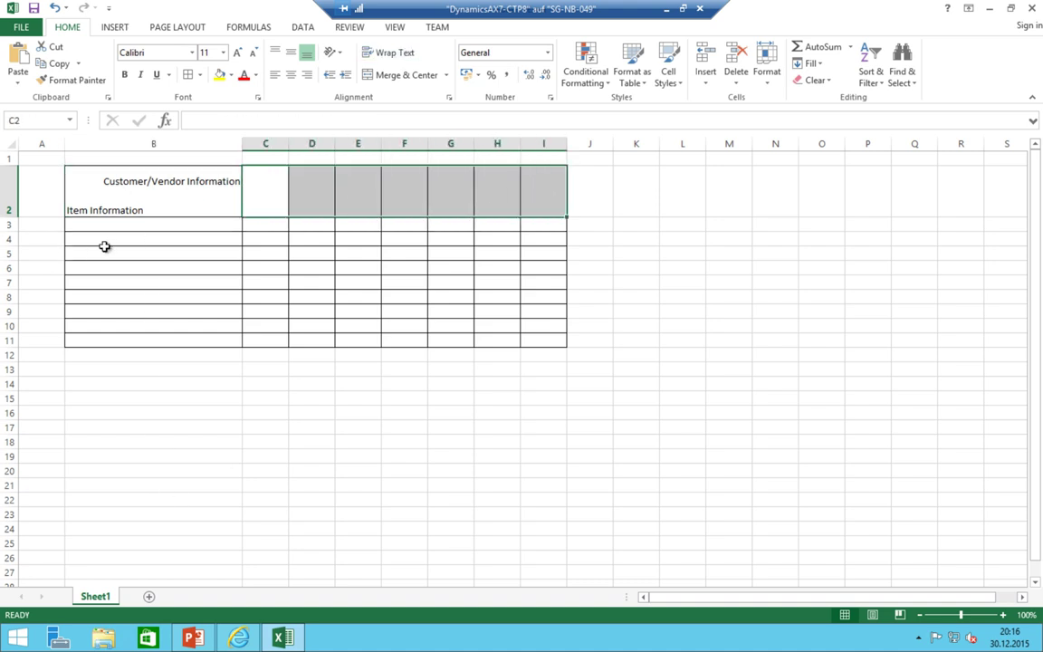
drag(114, 226, 111, 321)
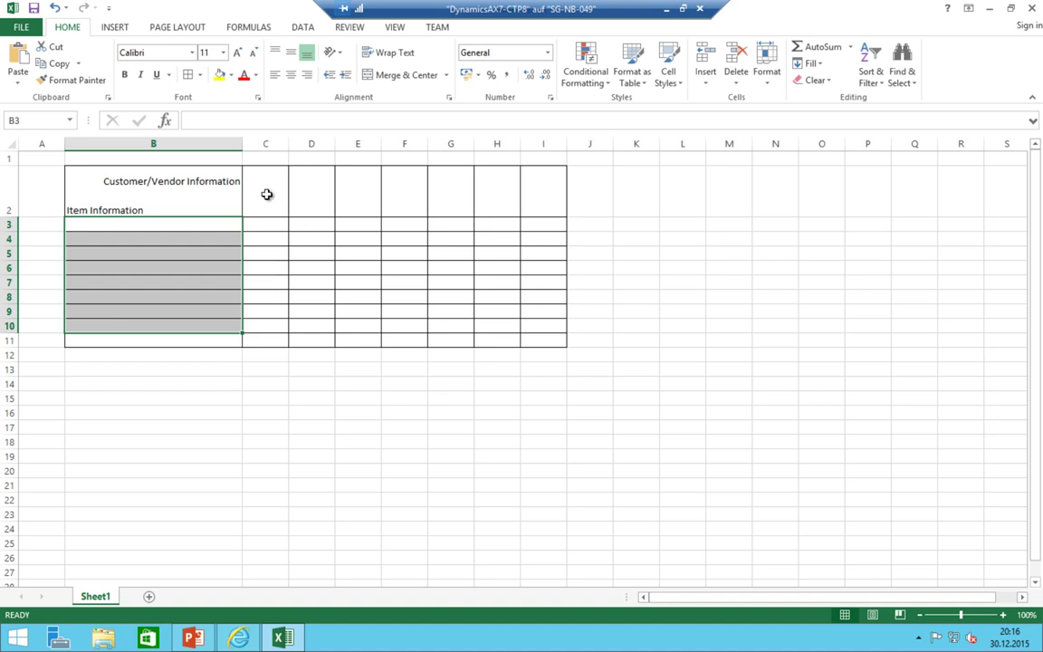
drag(240, 140, 660, 142)
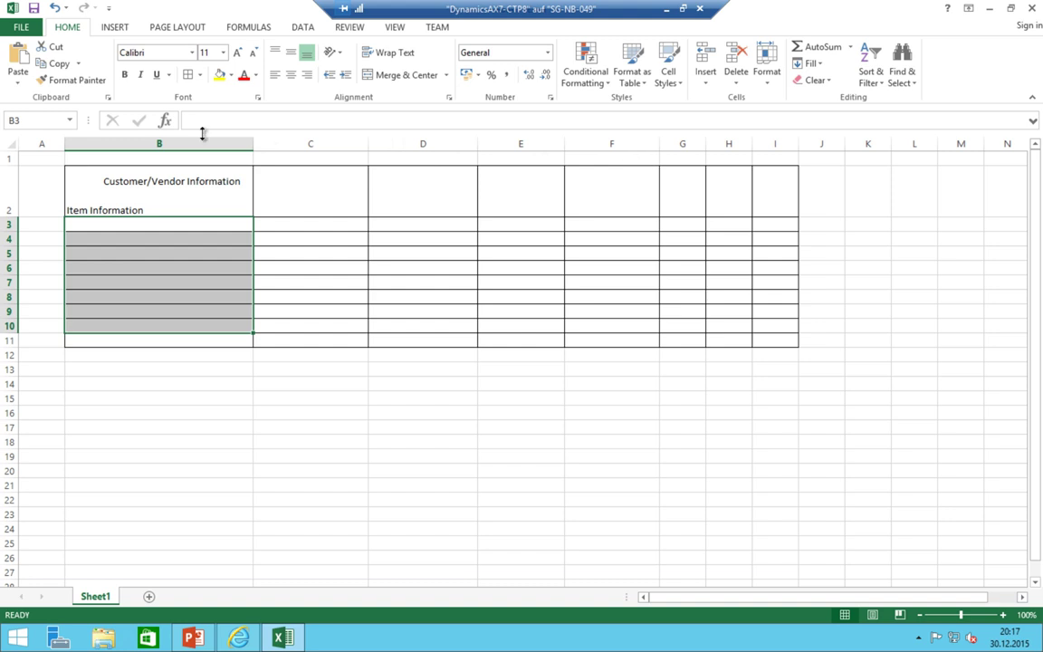
click(290, 203)
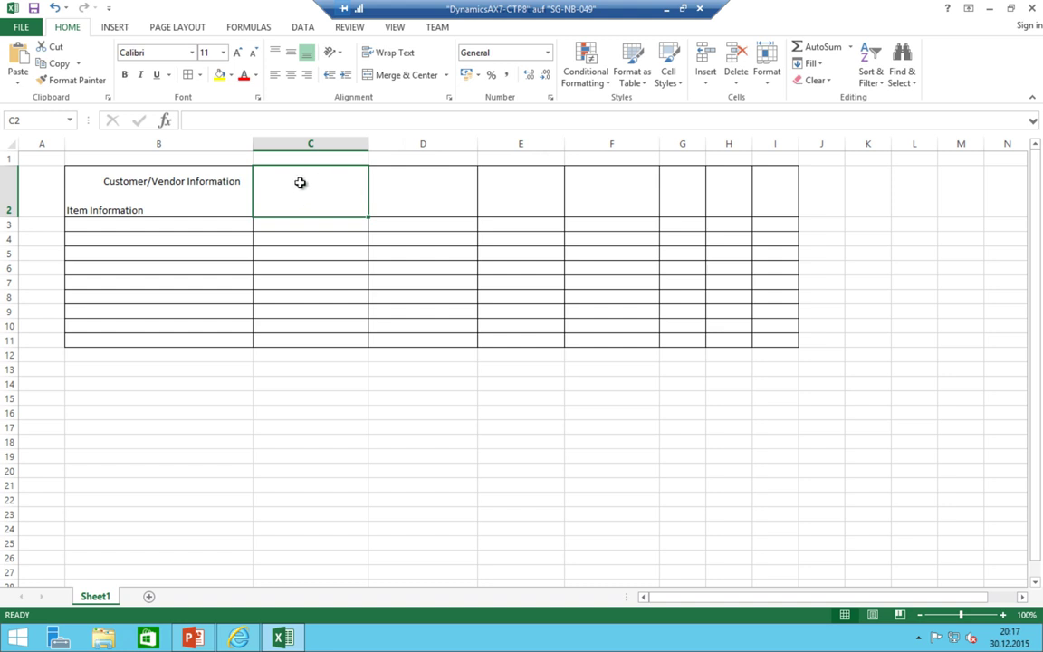
- Enter the headers C-DOM in C2 and C-EU in D2
key(alt+Return)
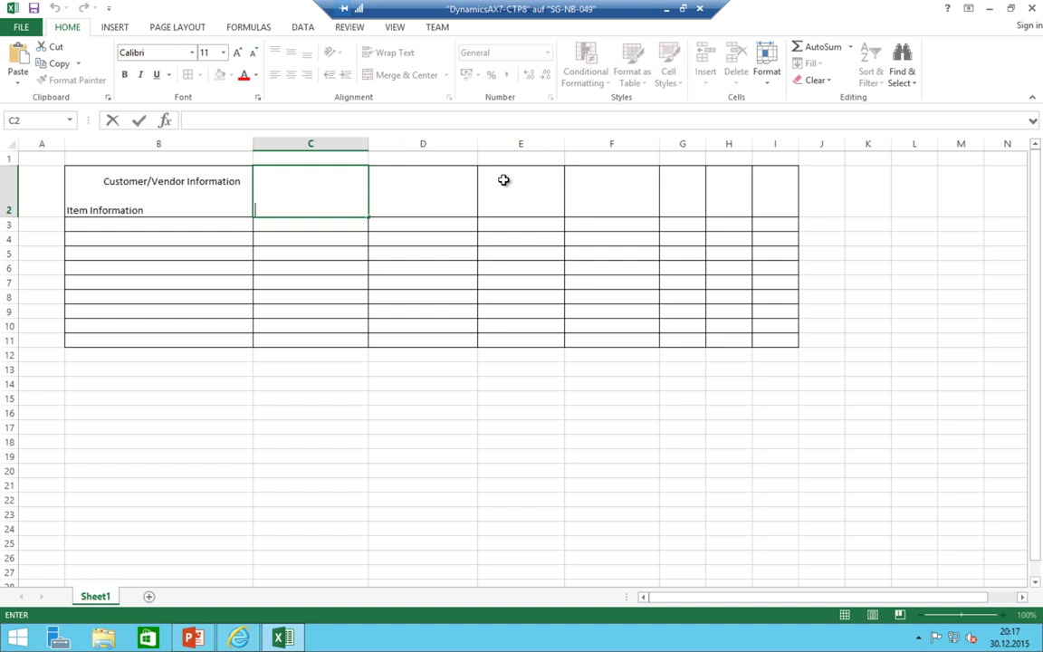
text(C-DE)
key(BackSpace)
text(OM)
key(Tab)
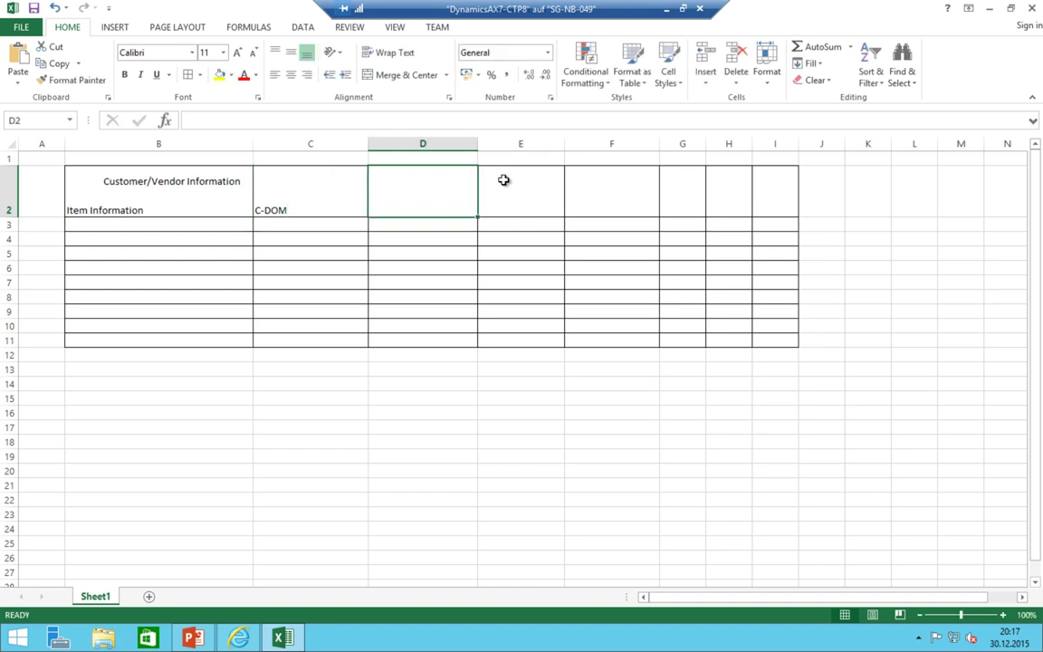
text(C-EU)
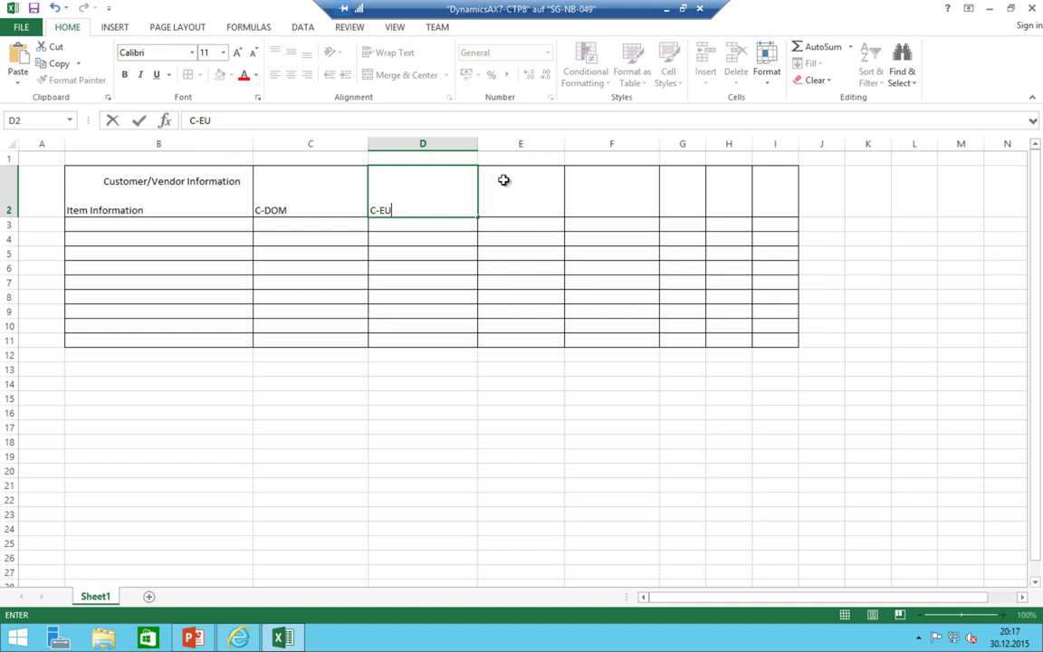
click(301, 204)
double_click(316, 206)
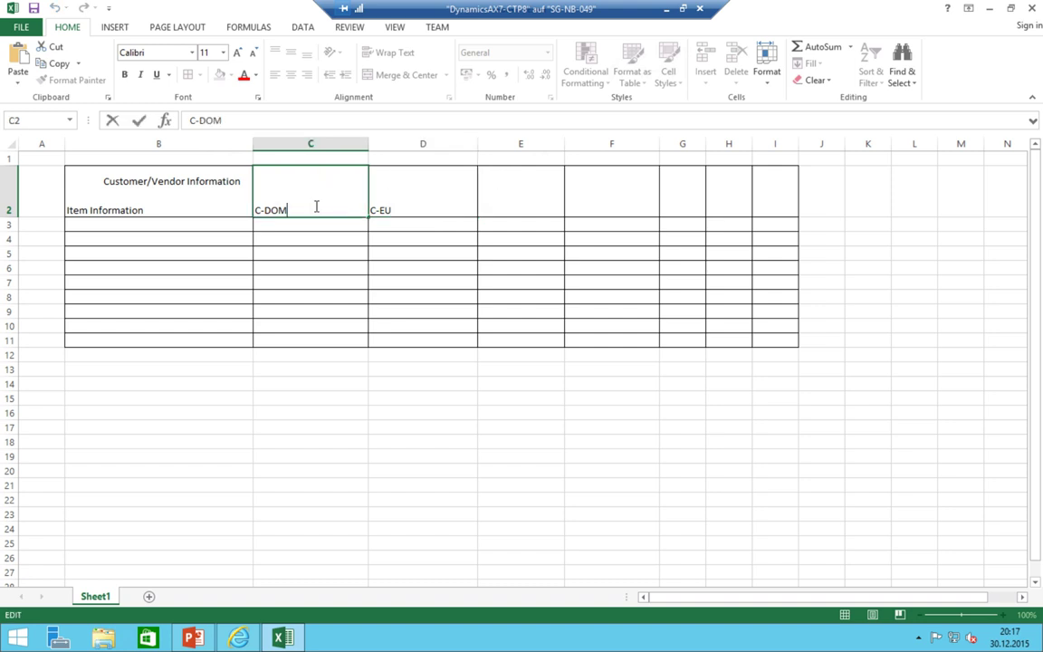
click(412, 172)
- Enter the headers C-ROW, V-DOM, V-EU and V-ROW across E2:H2
click(530, 191)
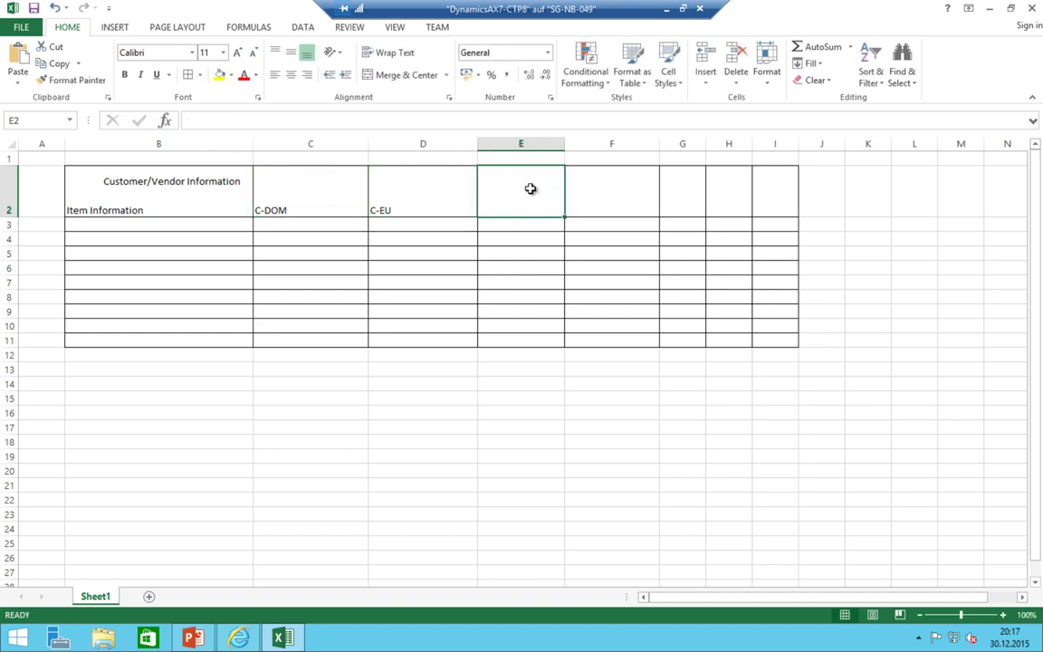
double_click(532, 188)
text(C-)
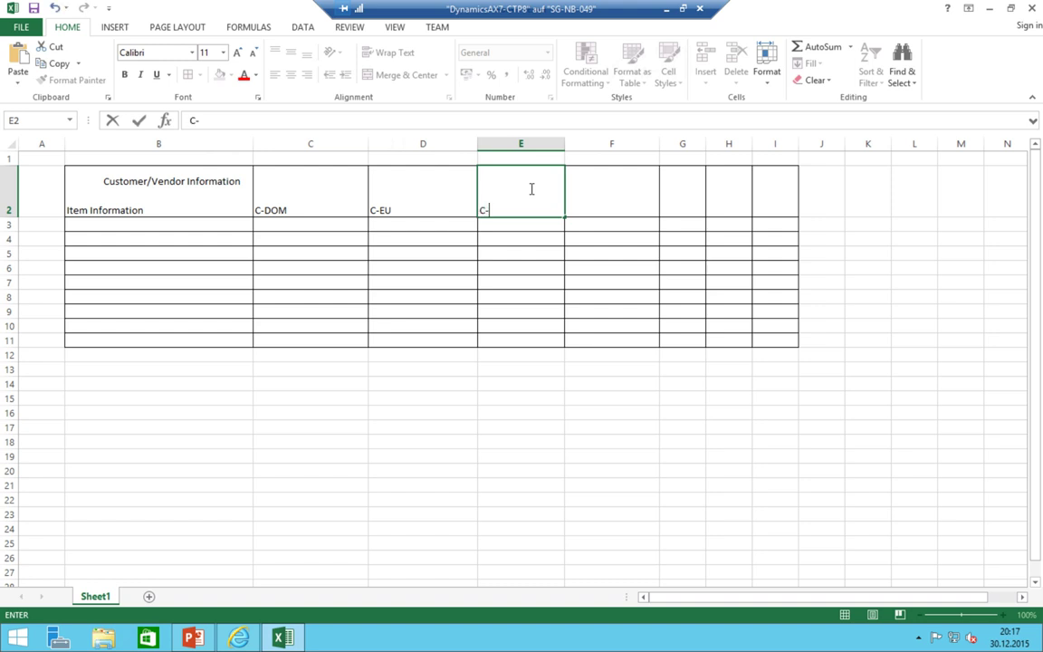
text(ROW)
key(Tab)
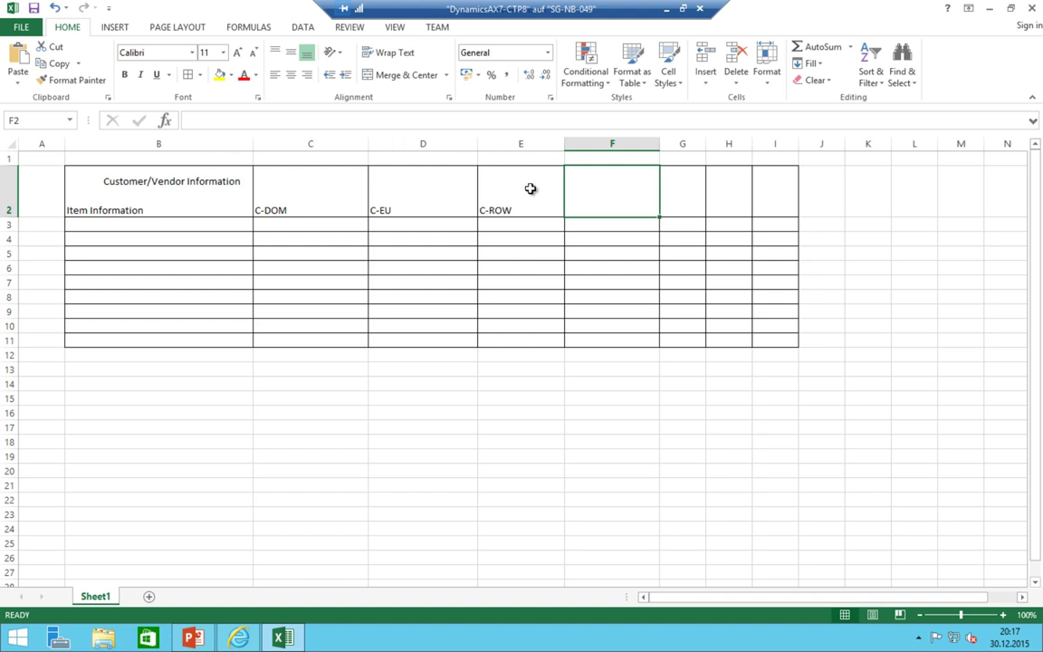
text(V-DOM)
key(Tab)
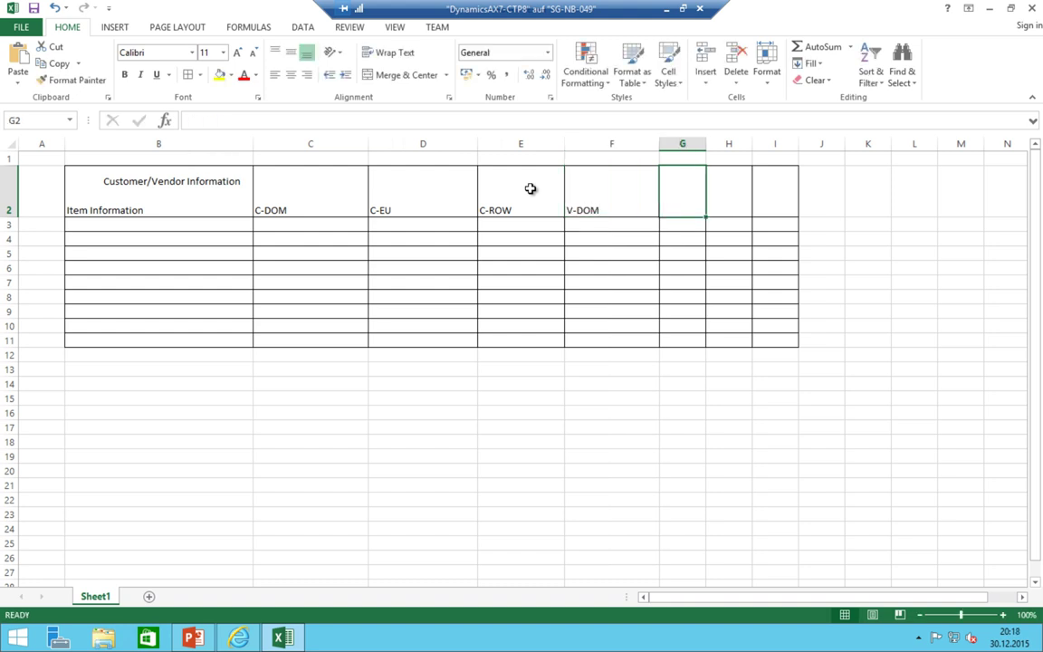
text(V-EU)
key(Tab)
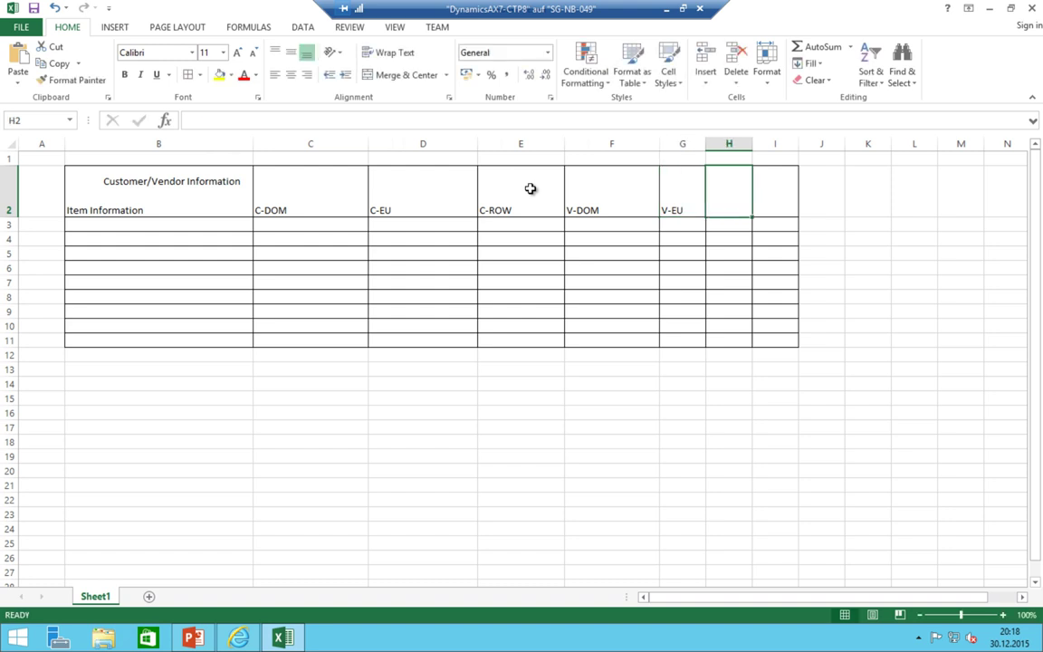
text(V-)
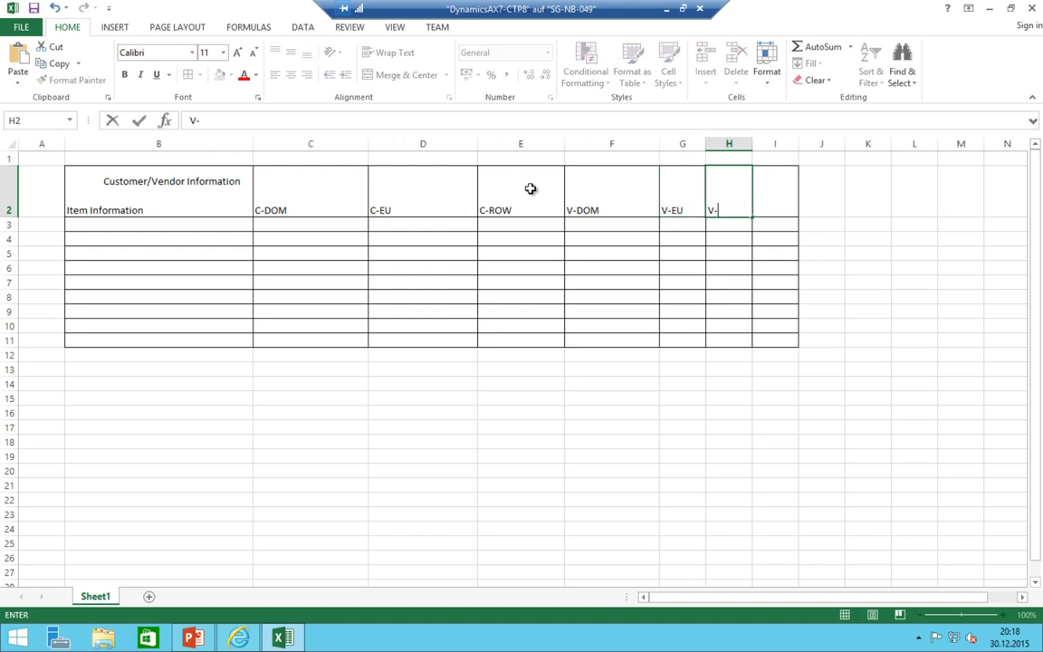
text(ROW)
key(Return)
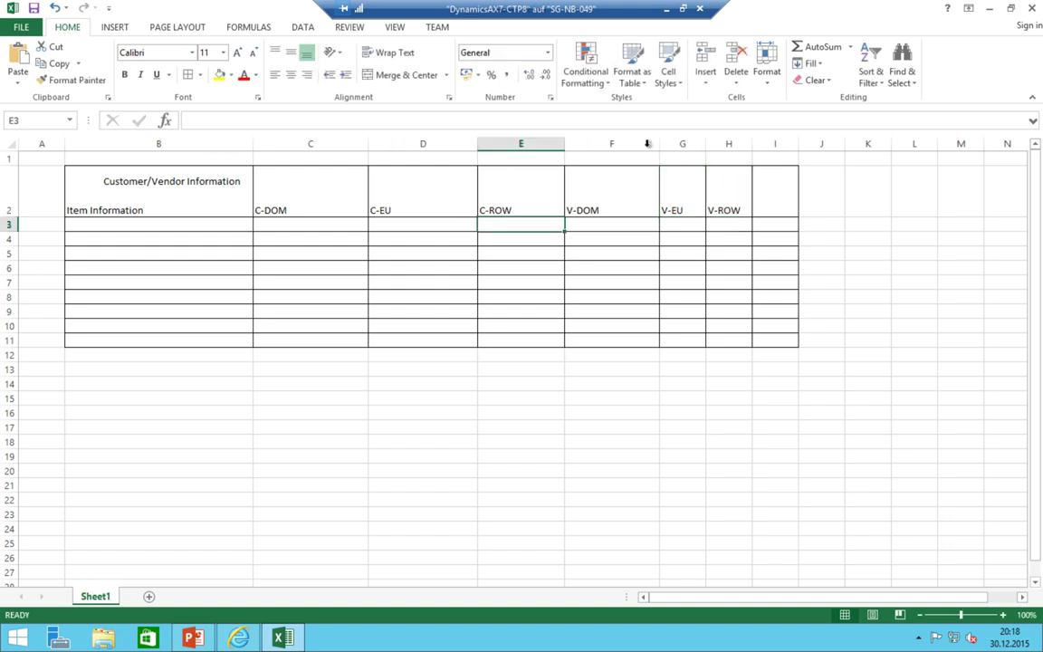
drag(706, 145, 831, 144)
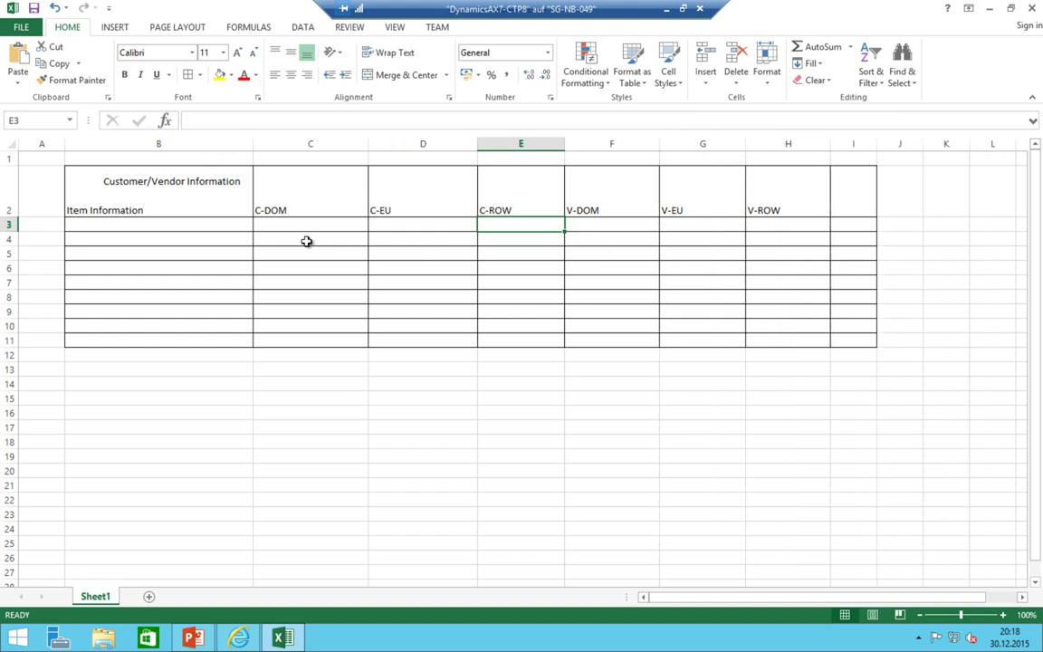
drag(366, 139, 345, 140)
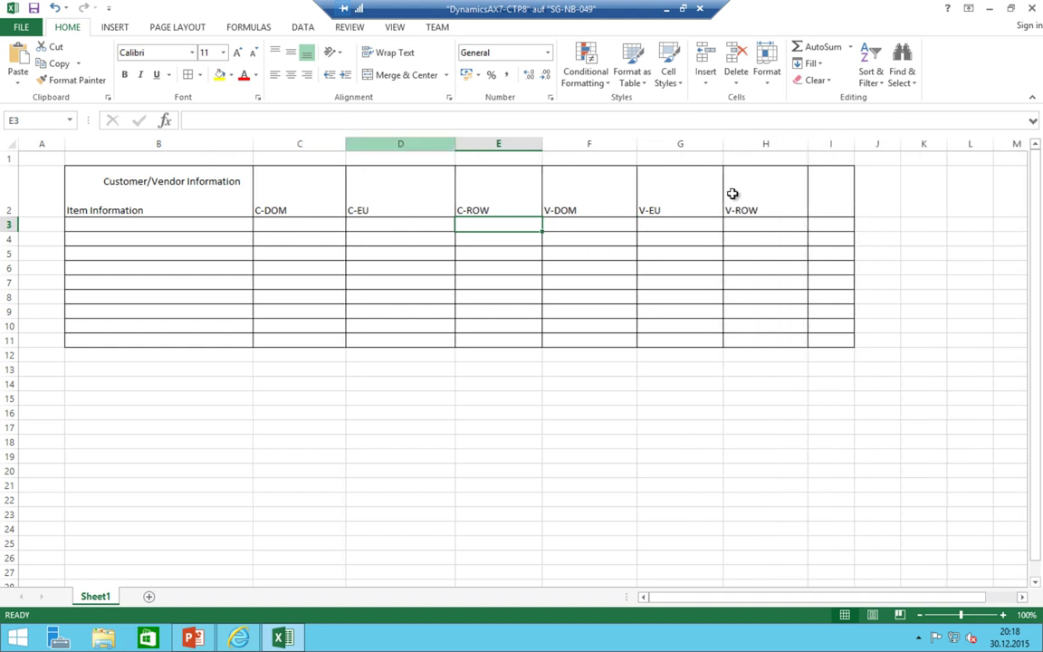
click(187, 223)
click(148, 243)
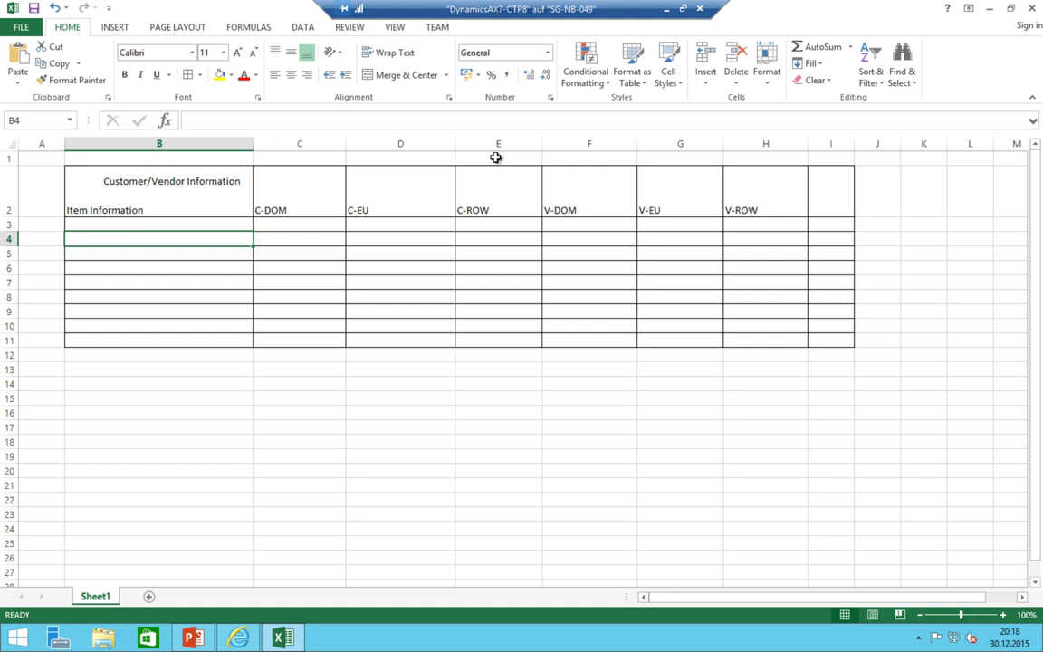
drag(455, 142, 429, 142)
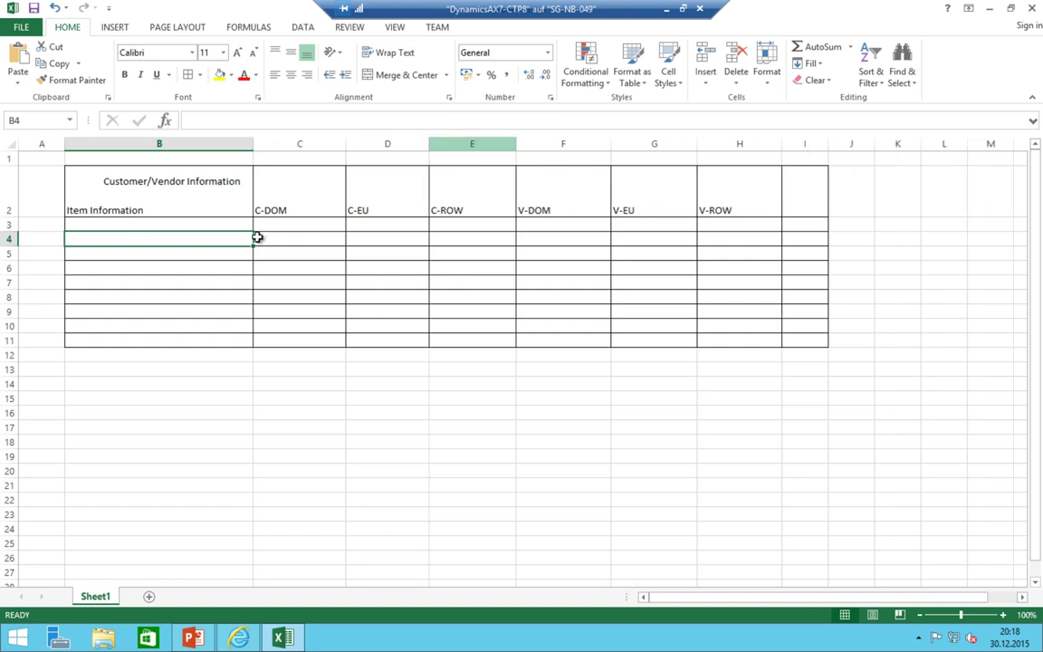
click(193, 223)
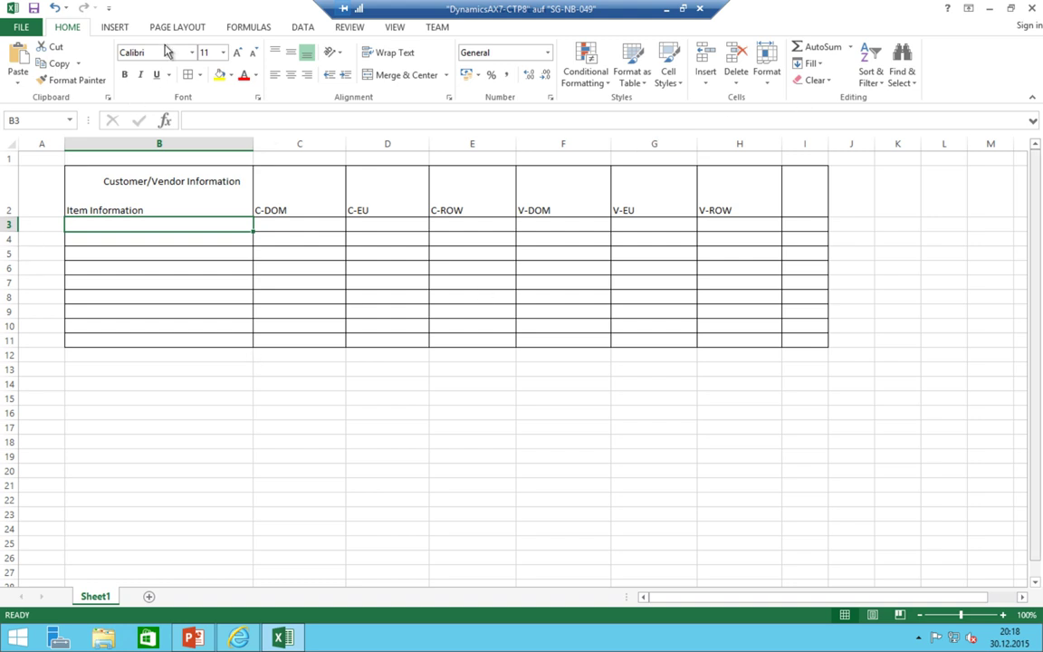
click(274, 205)
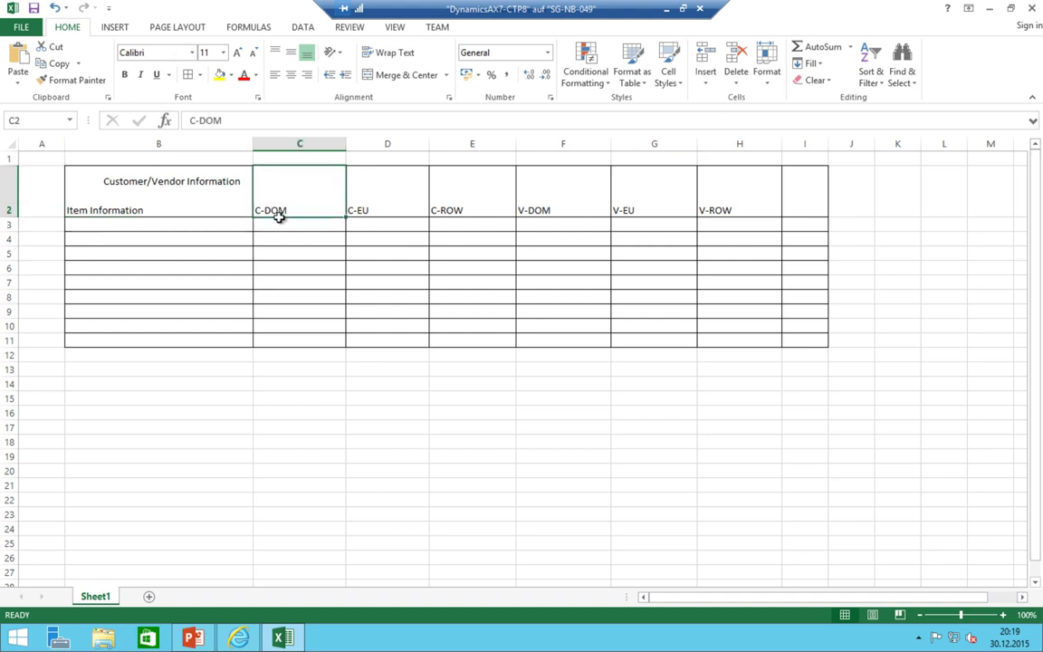
drag(279, 215, 281, 223)
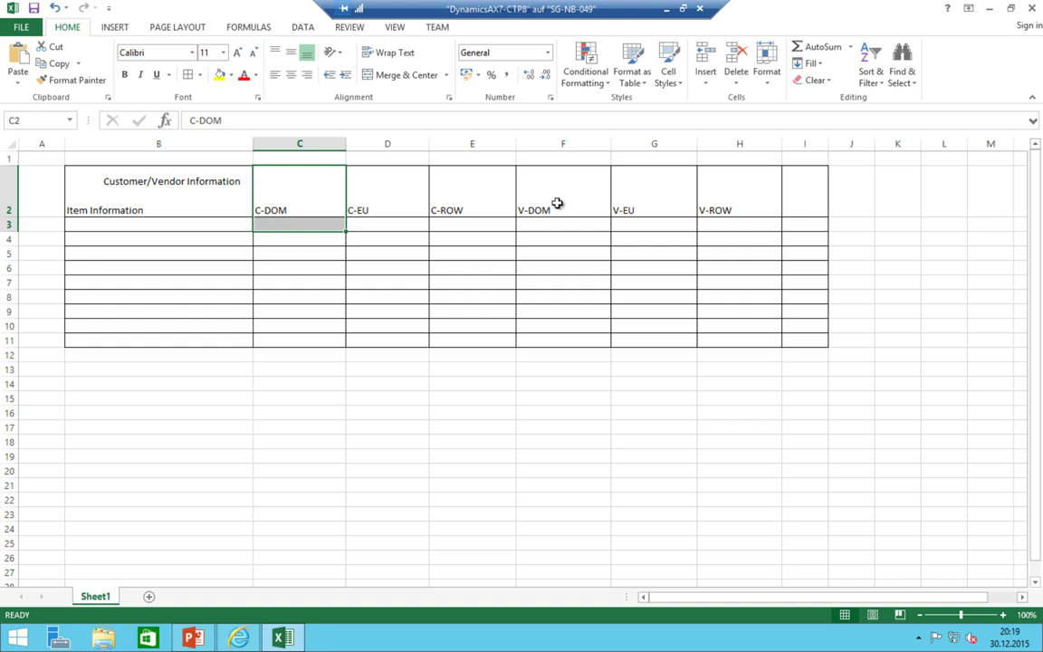
- Enter the item groups FULL, RED, ZERO and SERVICE in B3:B6
click(198, 226)
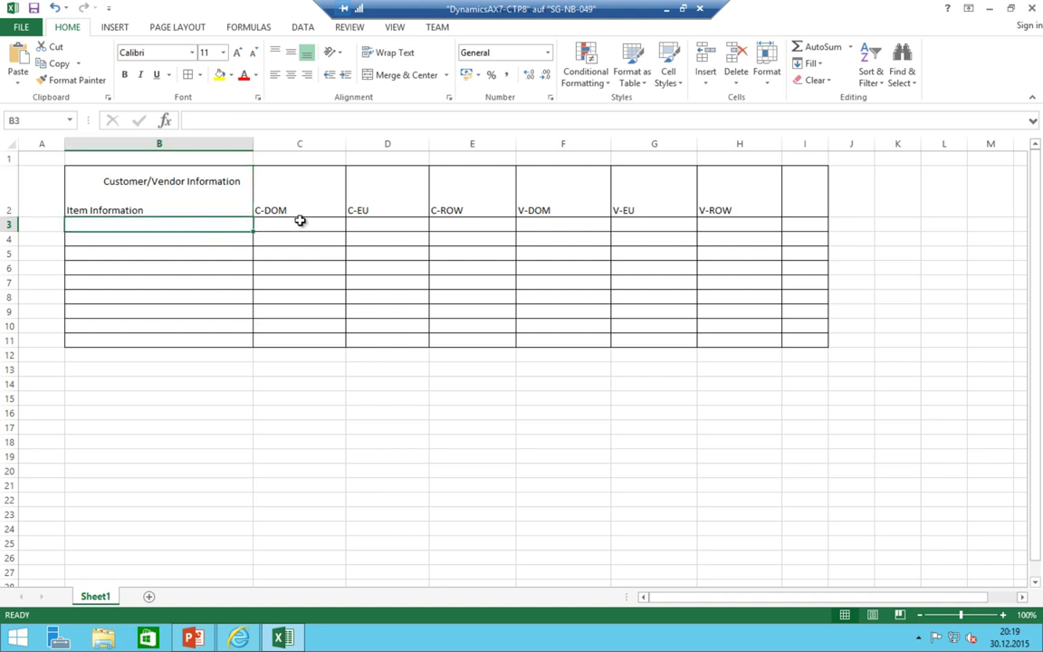
text(FULL)
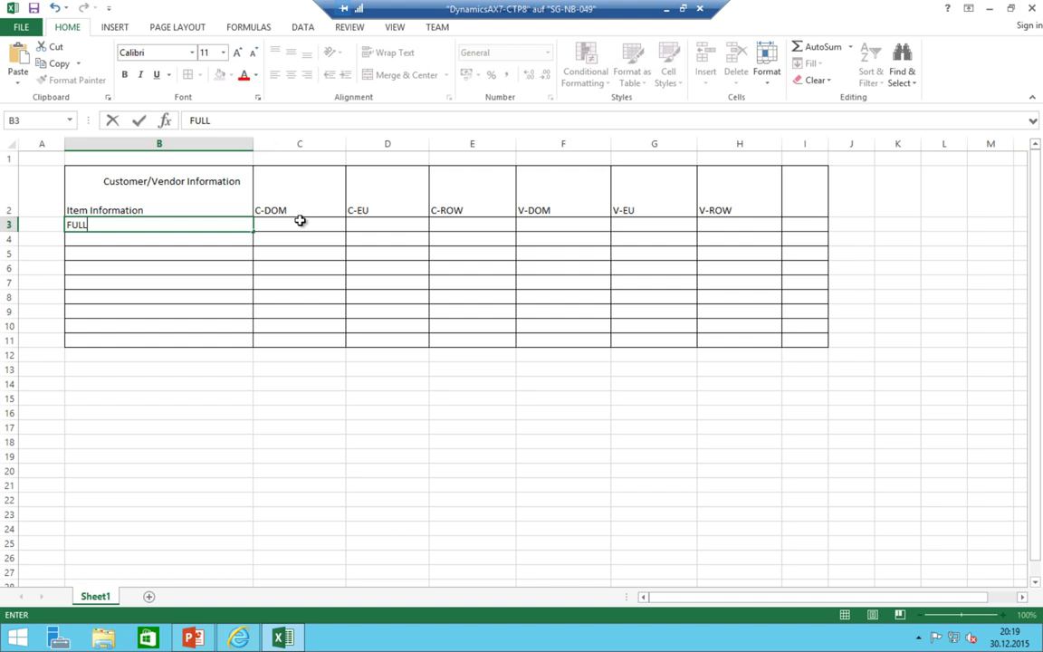
key(Return)
text(RED)
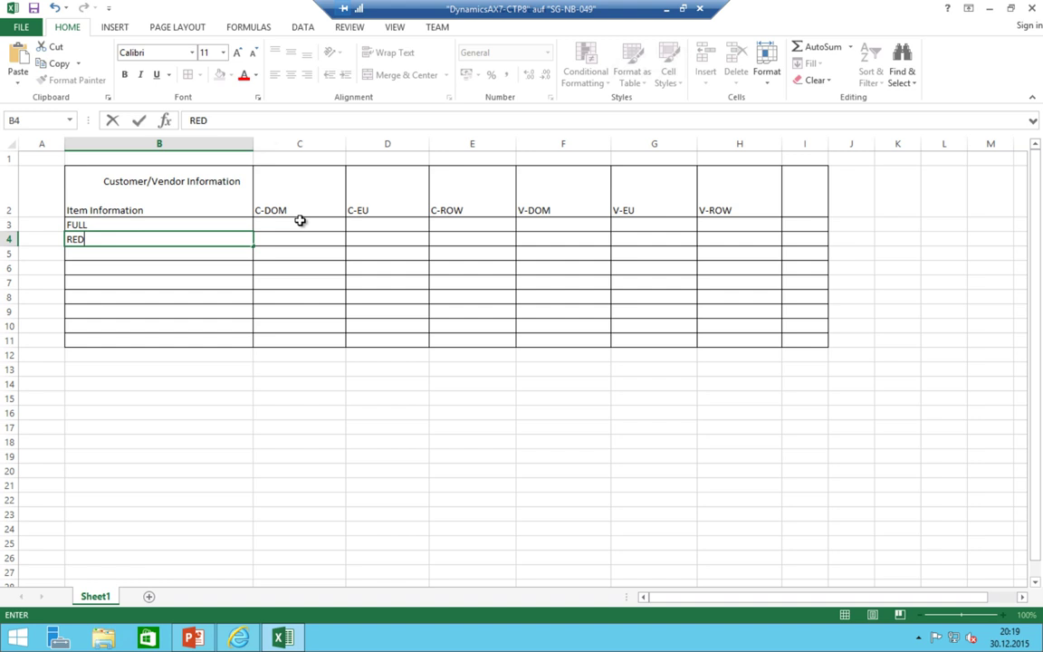
key(Return)
text(ZERO)
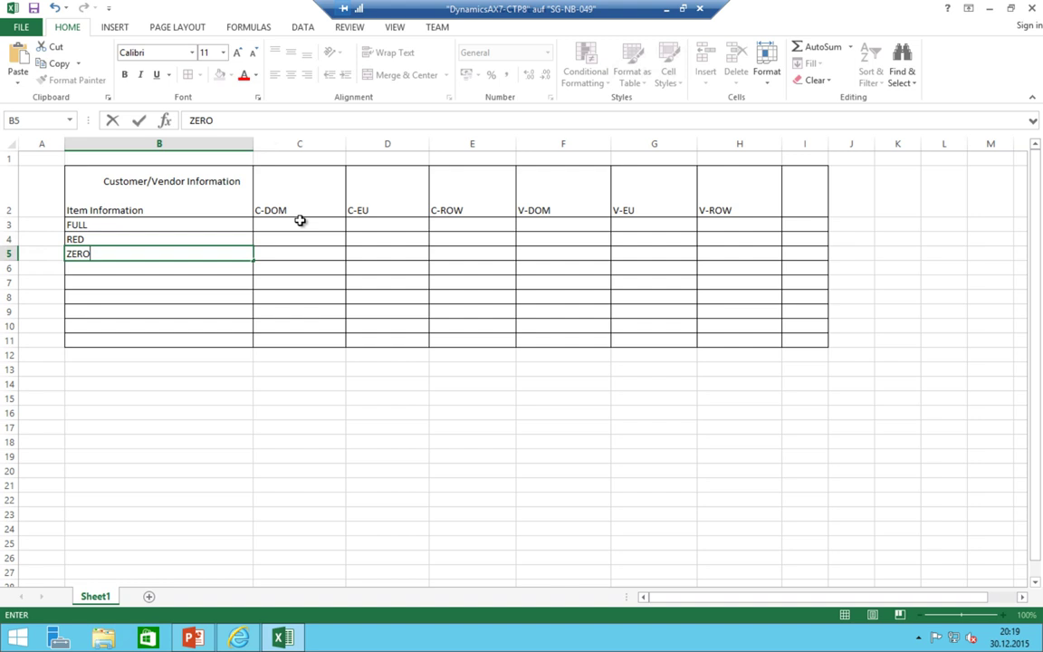
key(Up)
key(Up)
key(Down)
key(Down)
key(Down)
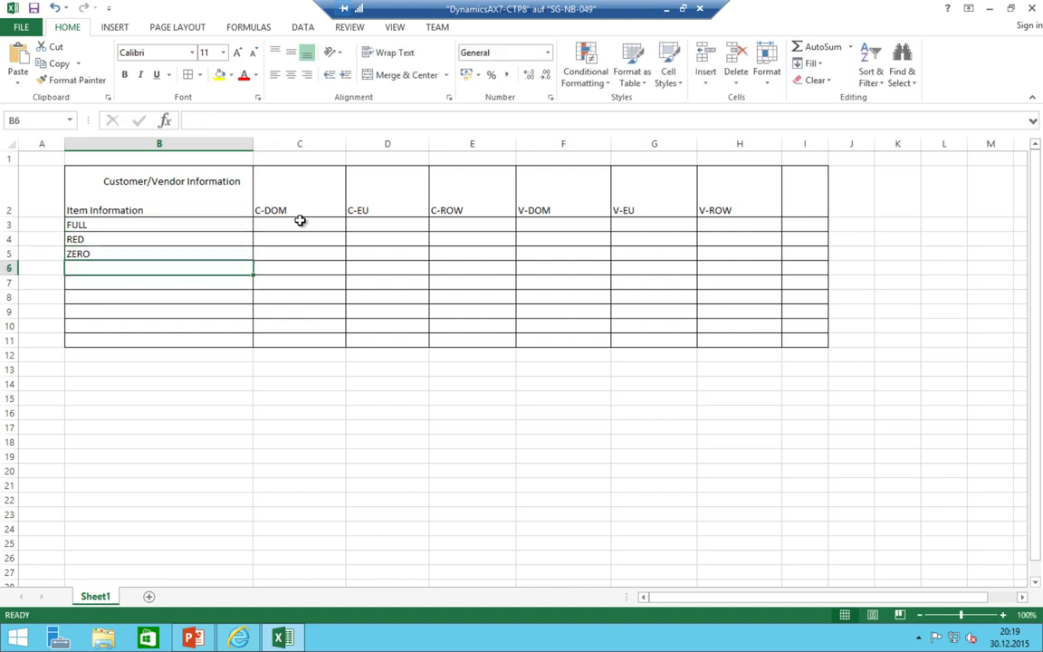
text(SERVICE)
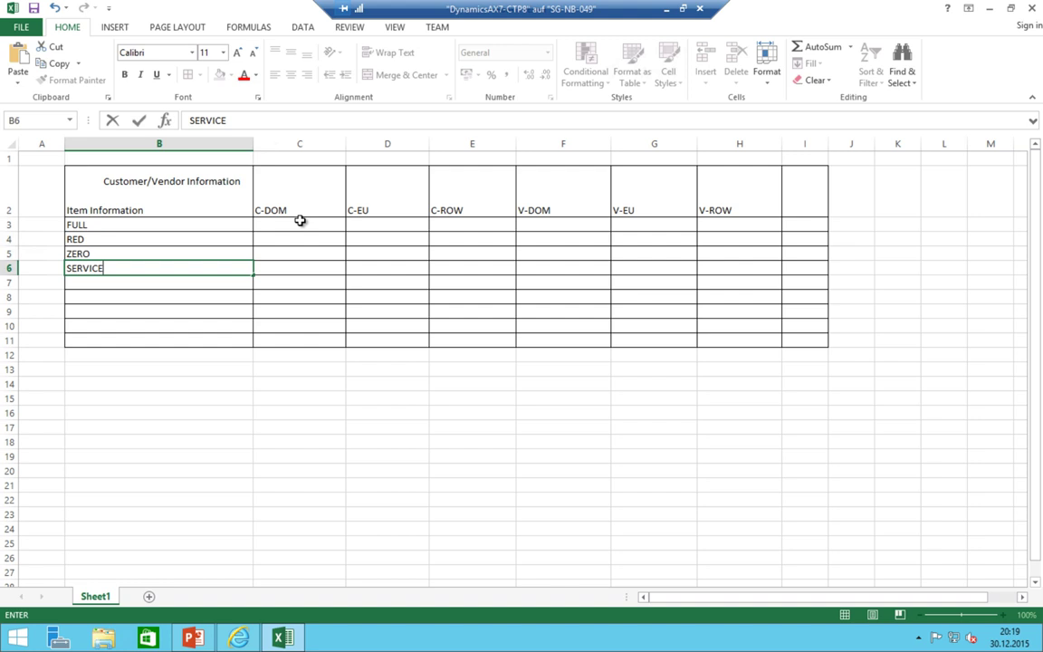
key(Up)
key(Down)
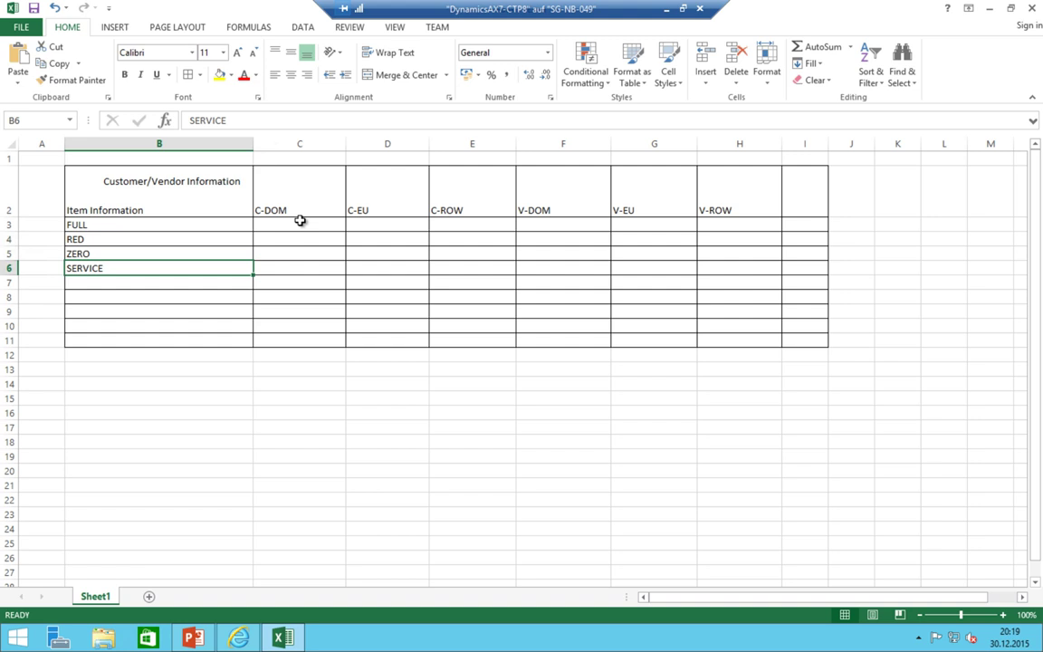
key(Up)
key(Up)
key(Up)
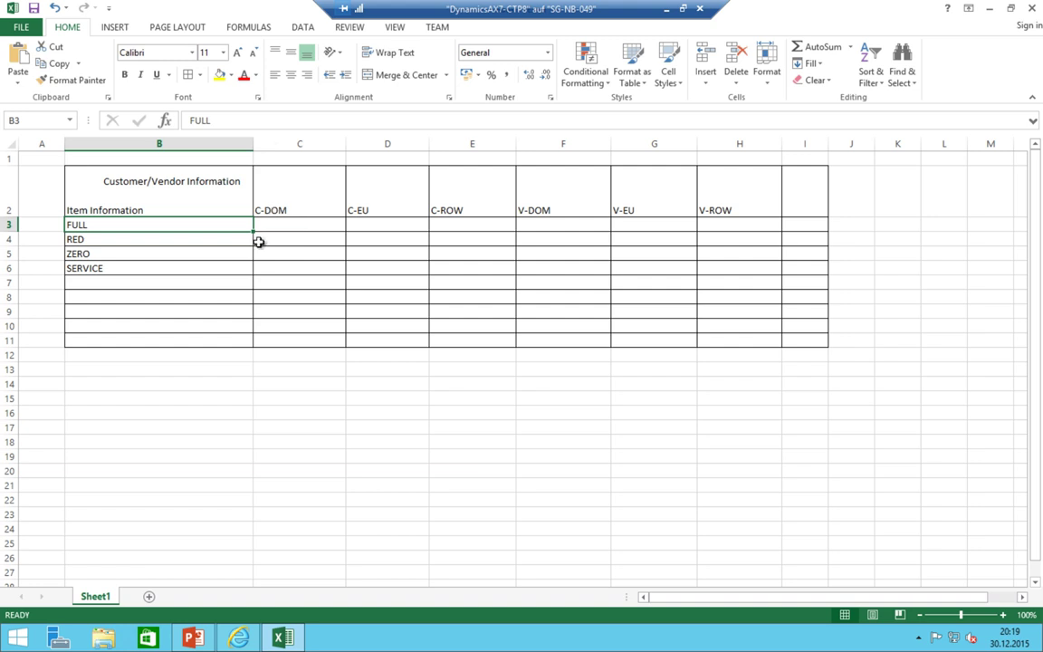
- Enter S-FULL, S-RED and S-ZERO in the C-DOM column, C3:C5
click(287, 234)
click(293, 196)
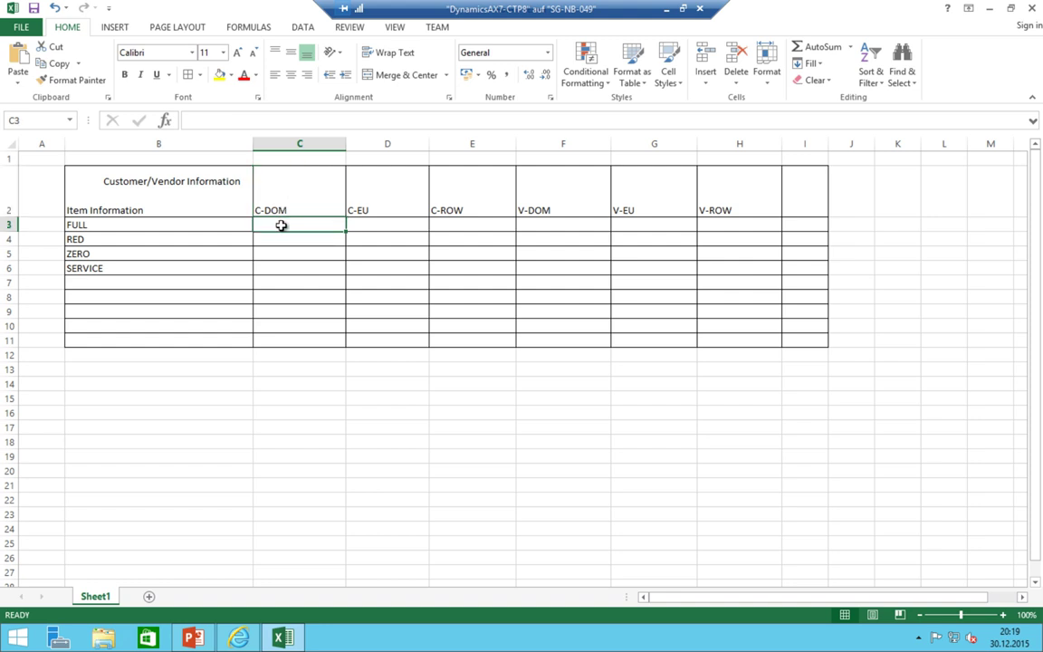
click(103, 224)
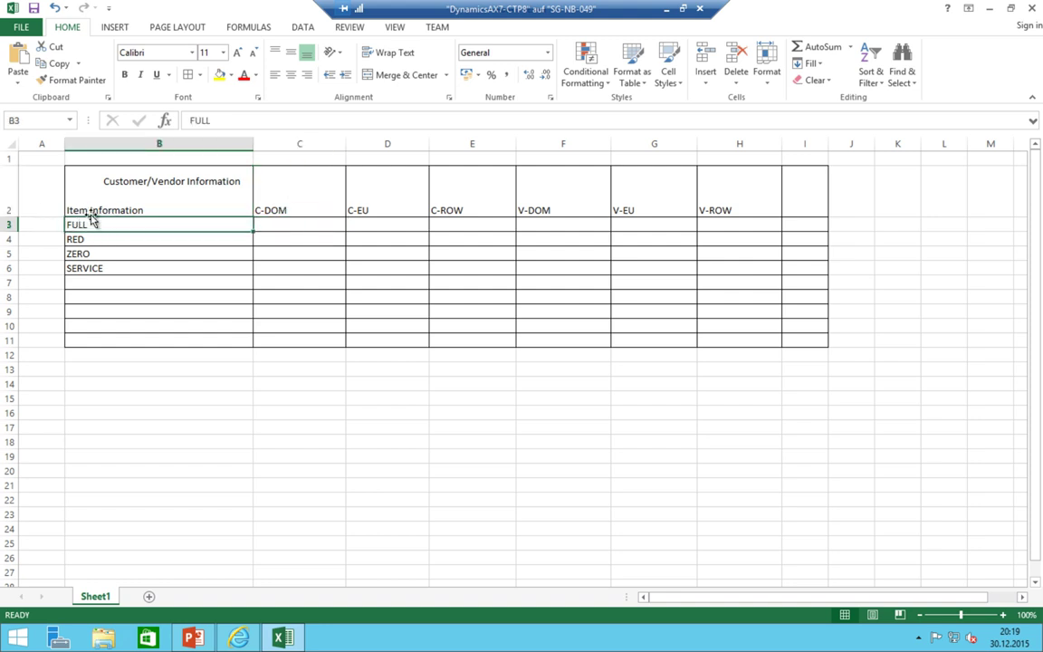
click(291, 223)
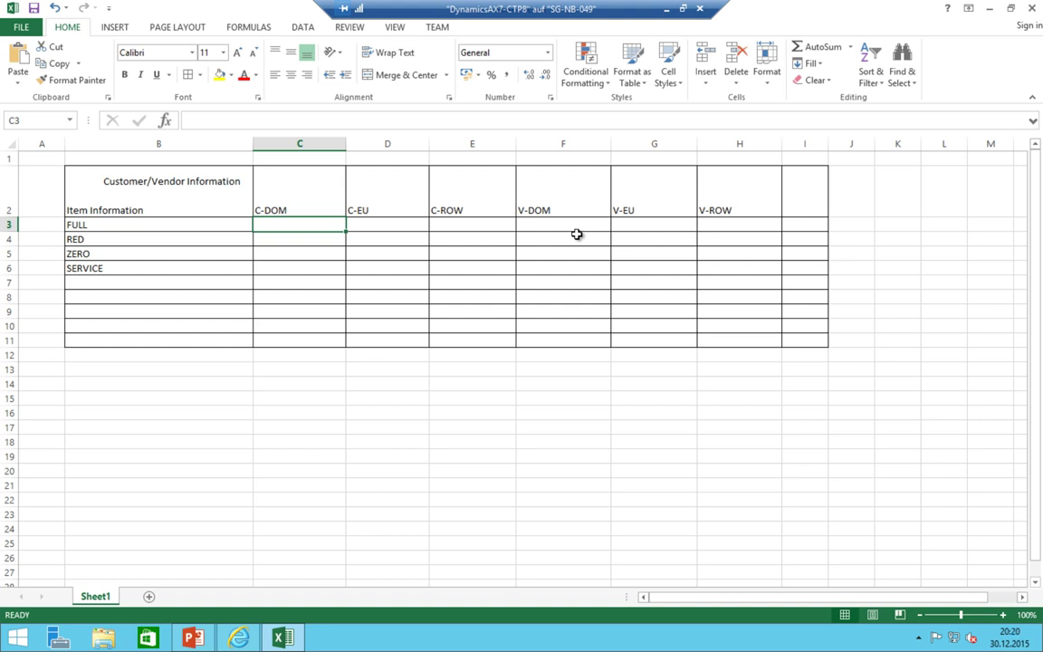
text(S-F)
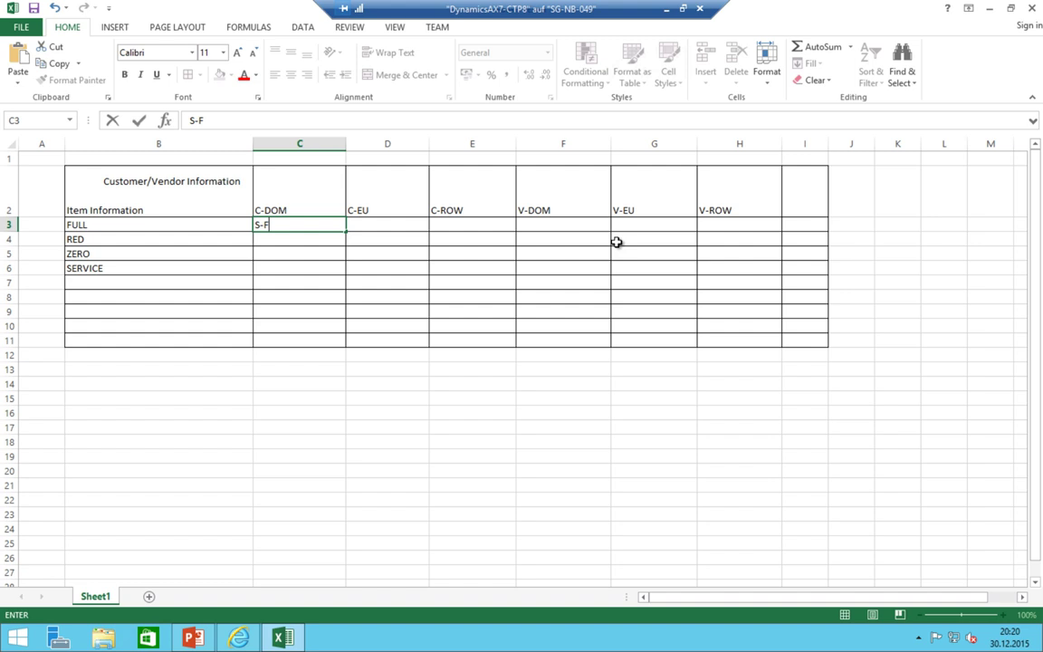
text(ULL)
key(Return)
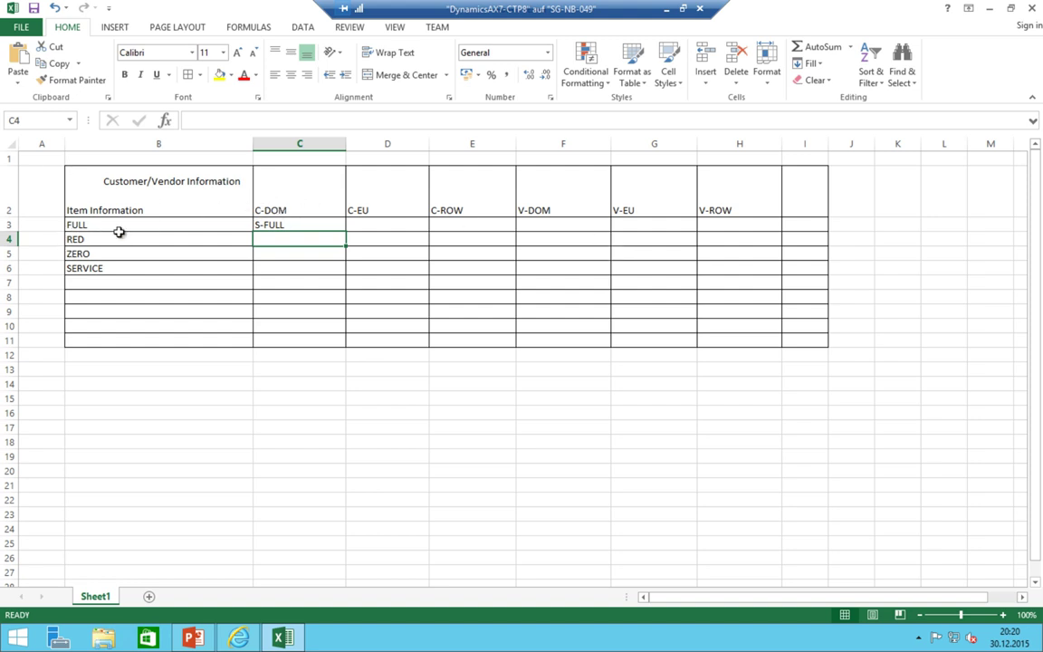
text(S-)
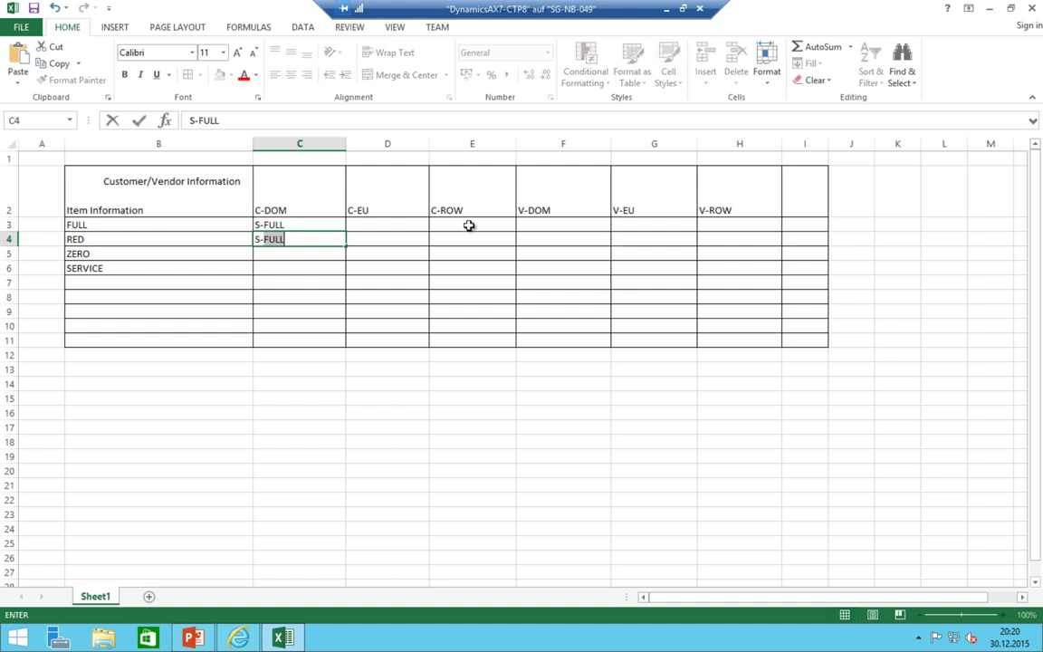
text(RED)
key(Return)
text(S-)
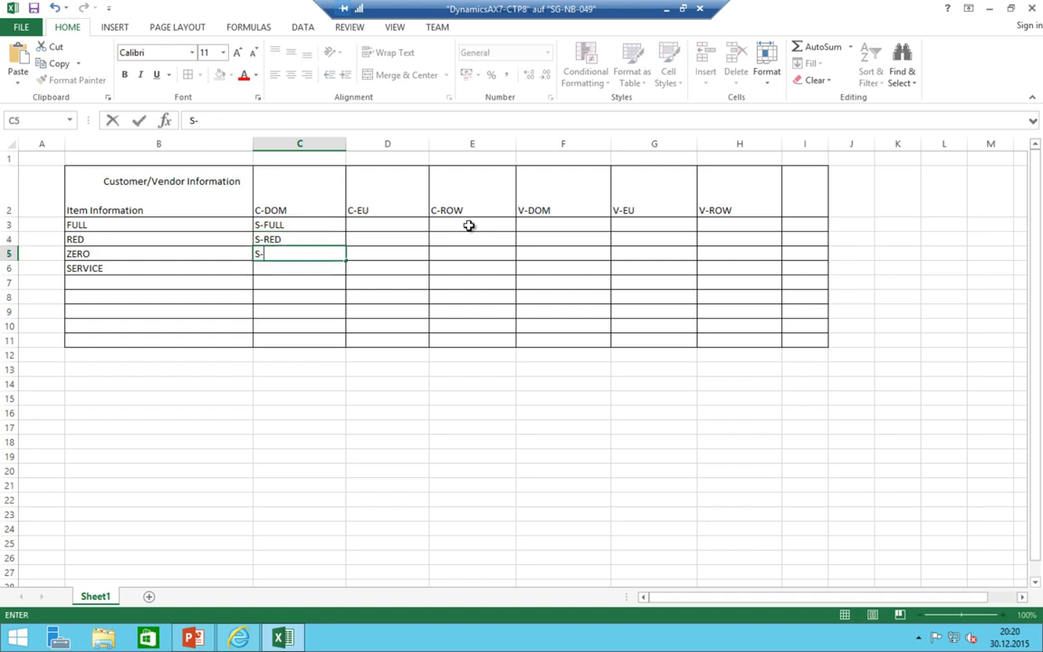
text(ZERO)
key(Return)
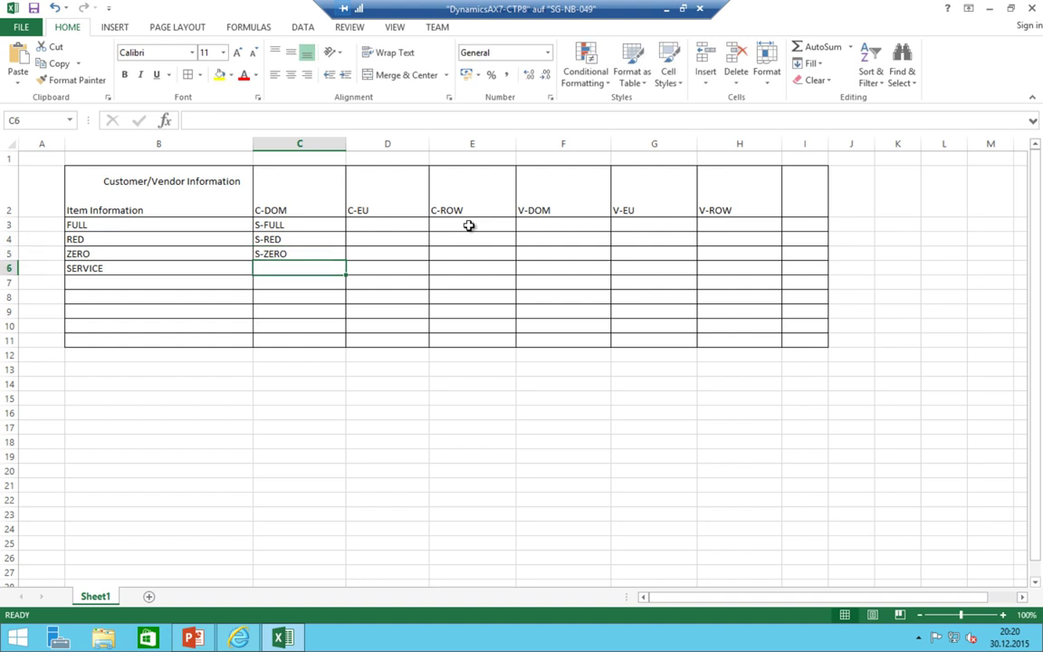
- Change the codes to S-G-FULL, S-G-RED, S-G-ZERO and add S-S-FULL for SERVICE
double_click(262, 224)
text(G-)
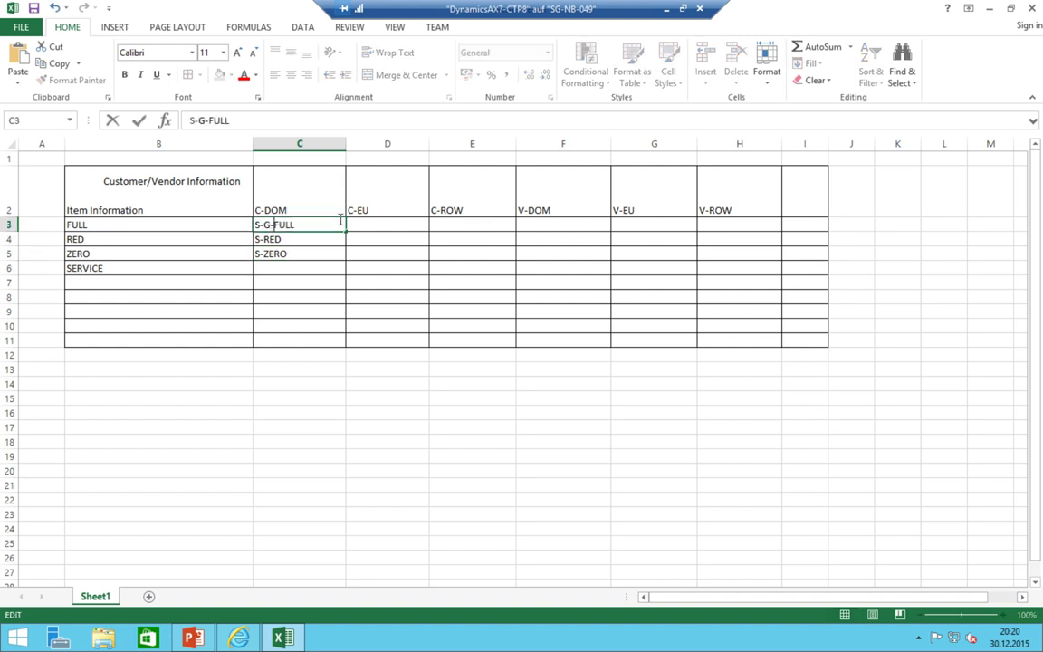
double_click(264, 240)
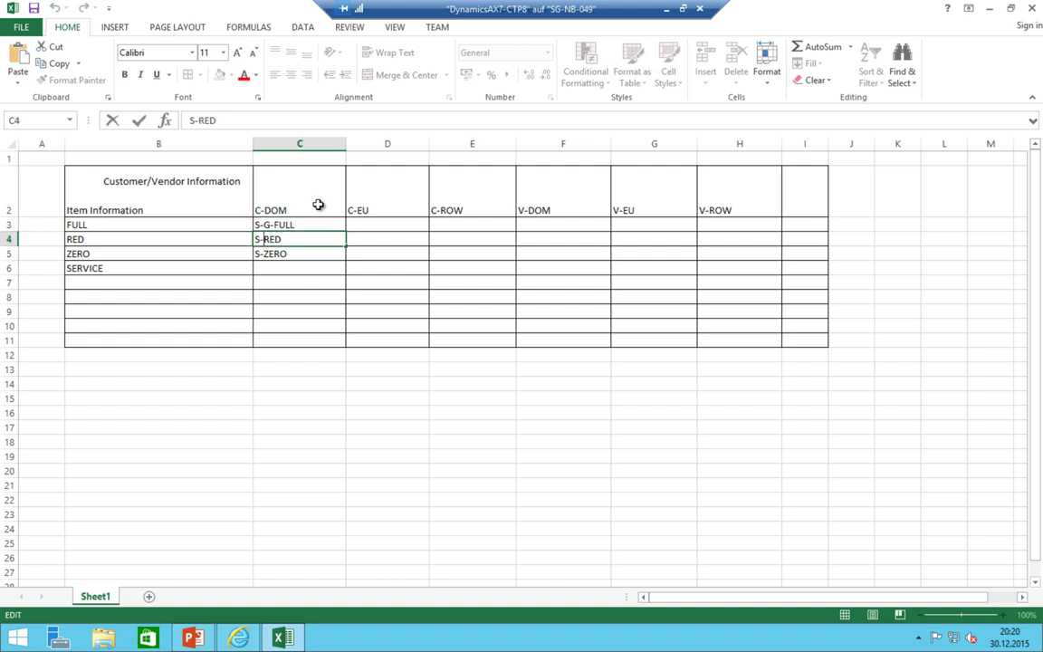
text(G-)
double_click(263, 255)
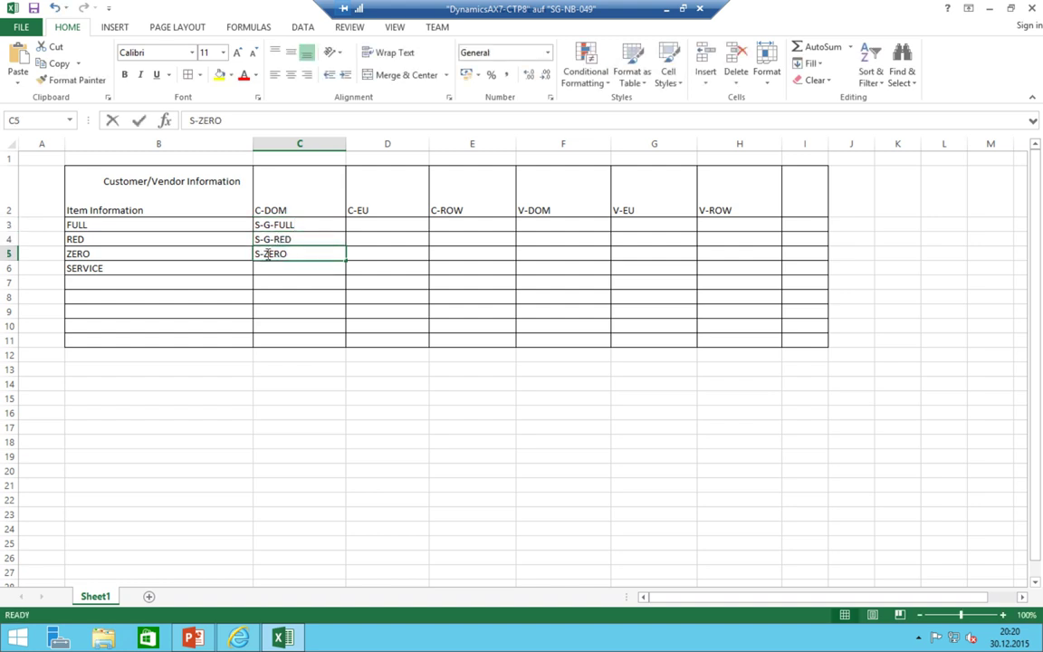
text(G-)
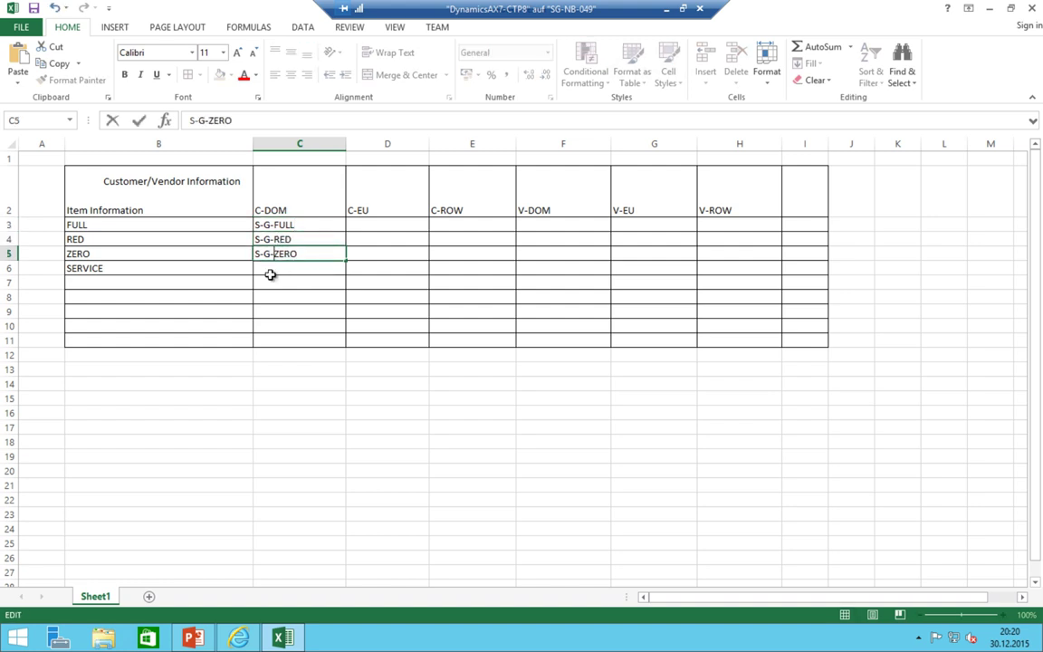
click(274, 270)
text(S-S-FULL)
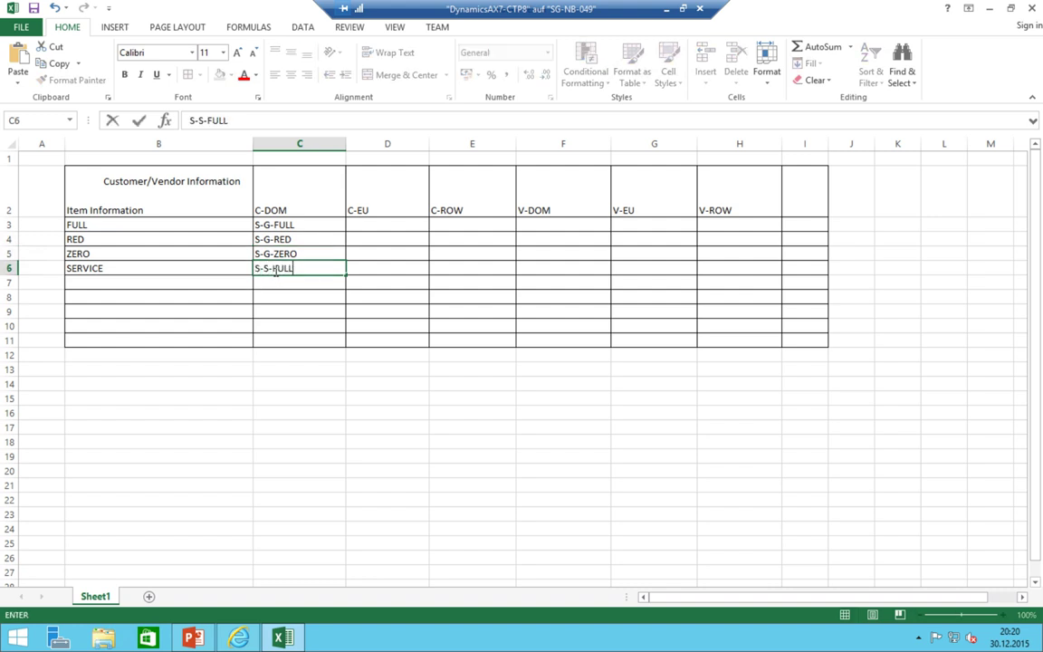
key(Return)
- Copy the four C-DOM codes to B16:B19 under a 'VAT codes' heading in B15
key(Right)
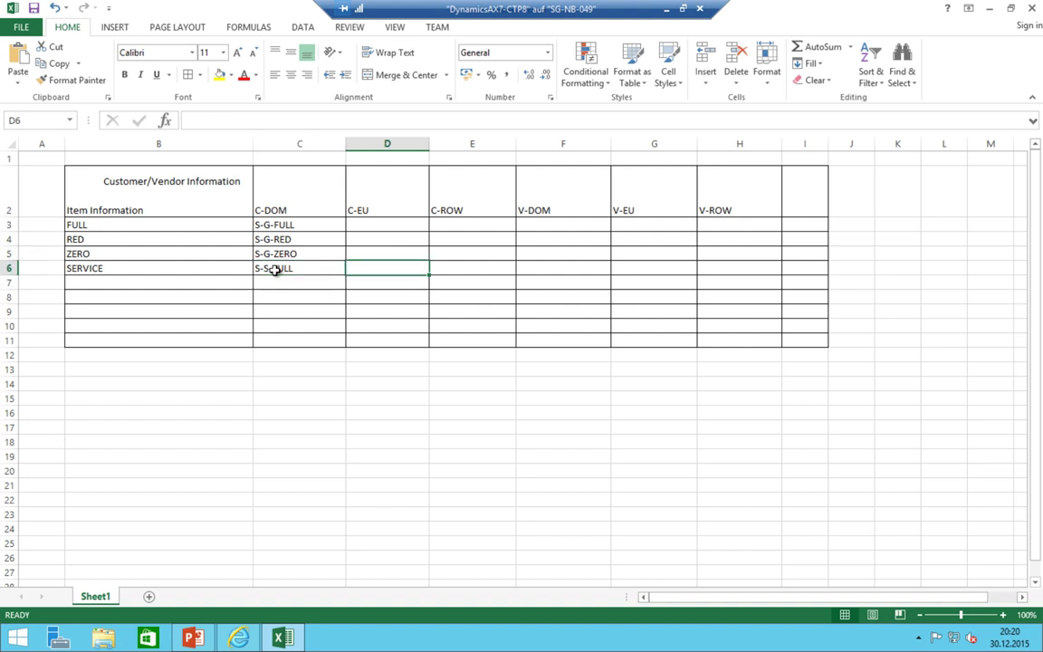
click(326, 227)
drag(290, 225, 302, 270)
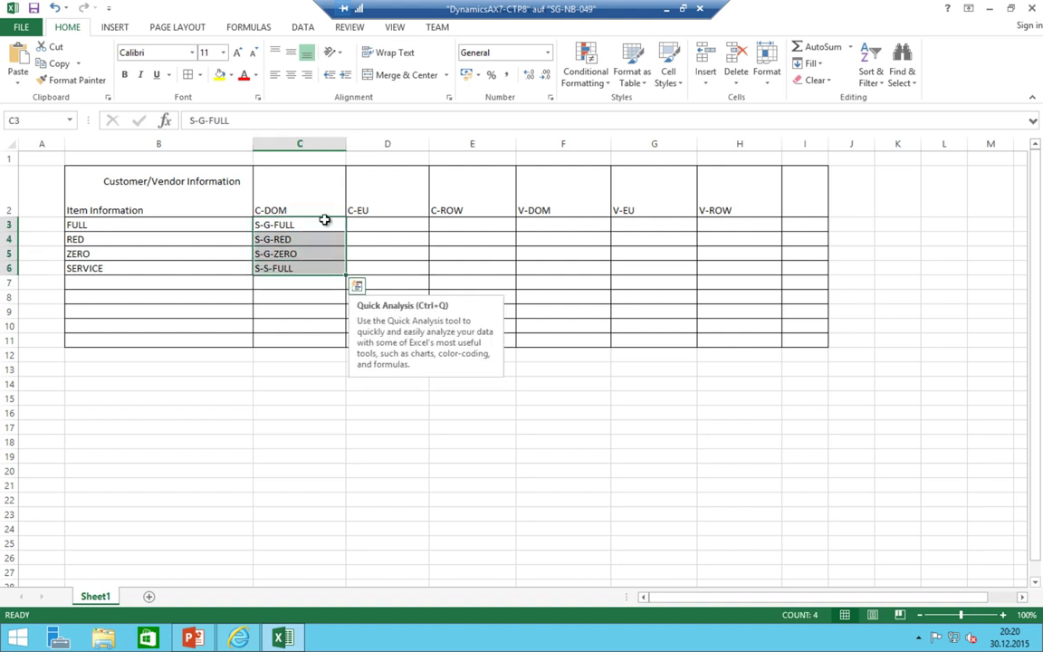
key(ctrl+c)
click(133, 413)
key(ctrl+v)
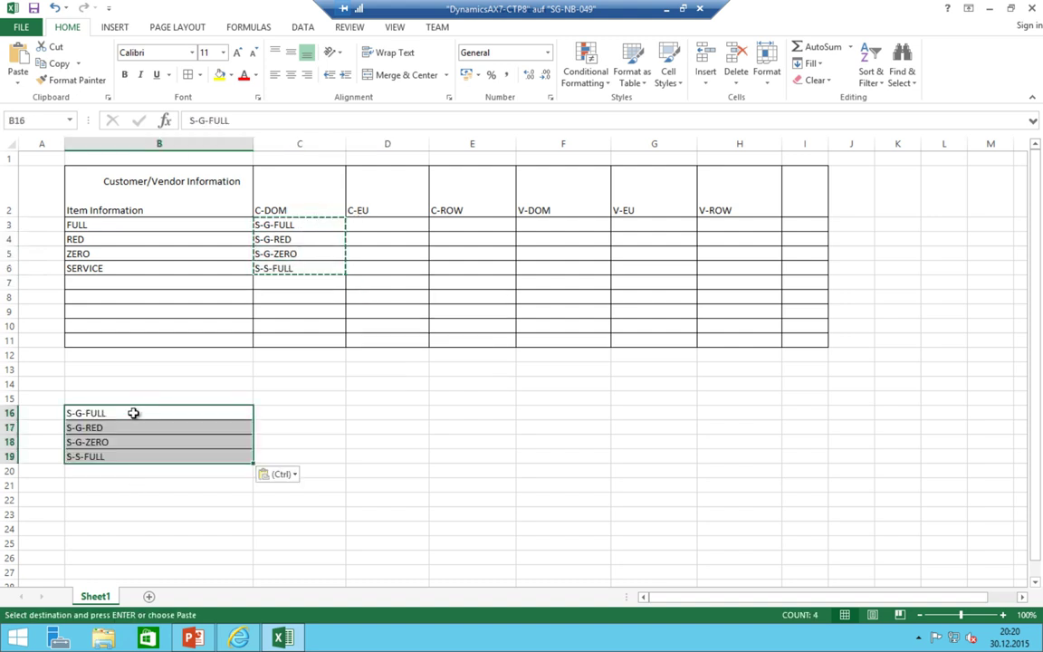
click(130, 398)
text(VAT codes)
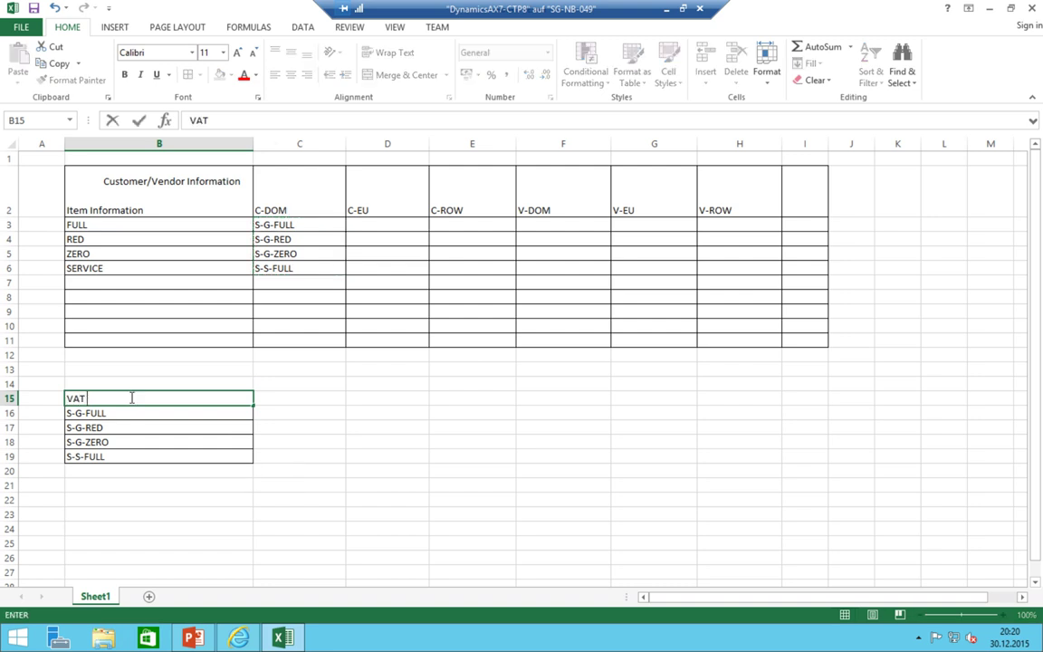
click(154, 156)
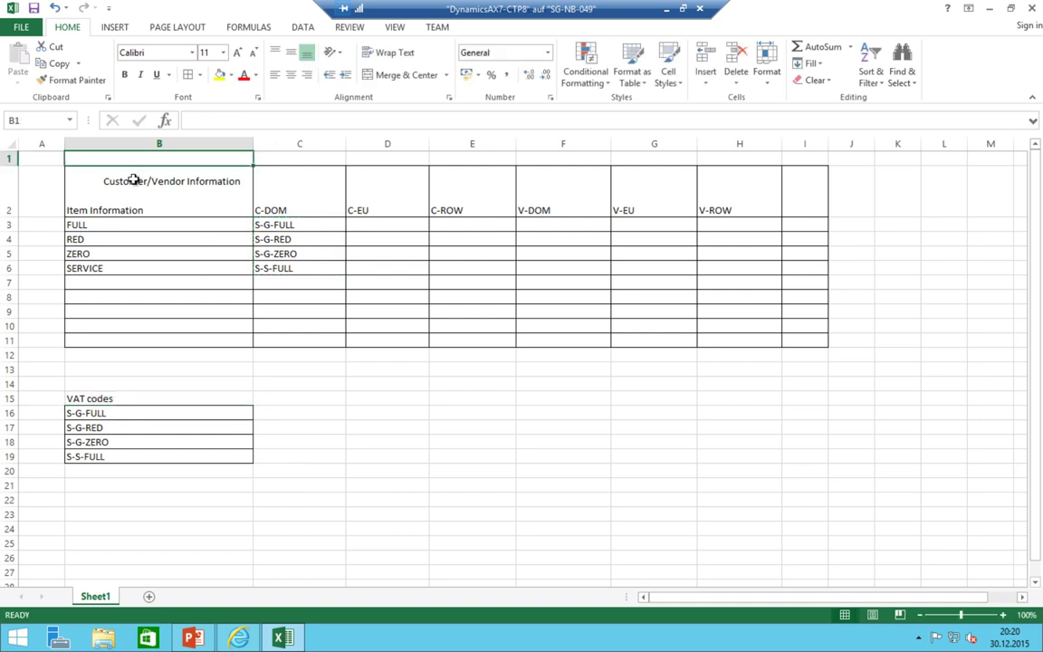
- Prefix B2's first line with 'VAT group =' and widen column B to fit
double_click(107, 181)
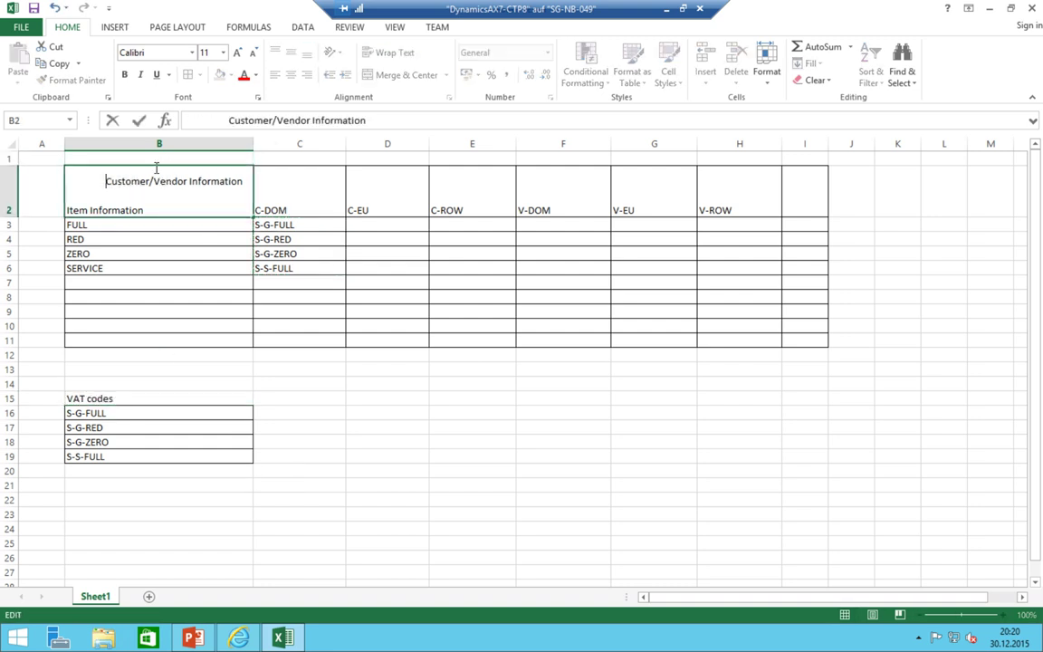
text(VAT g)
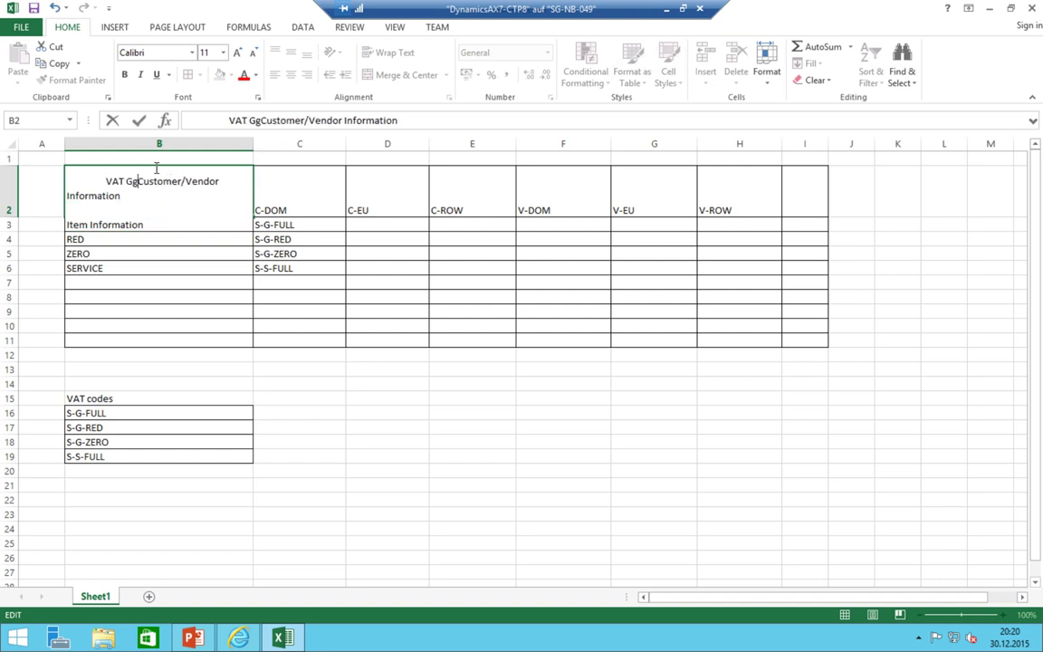
text(roup =)
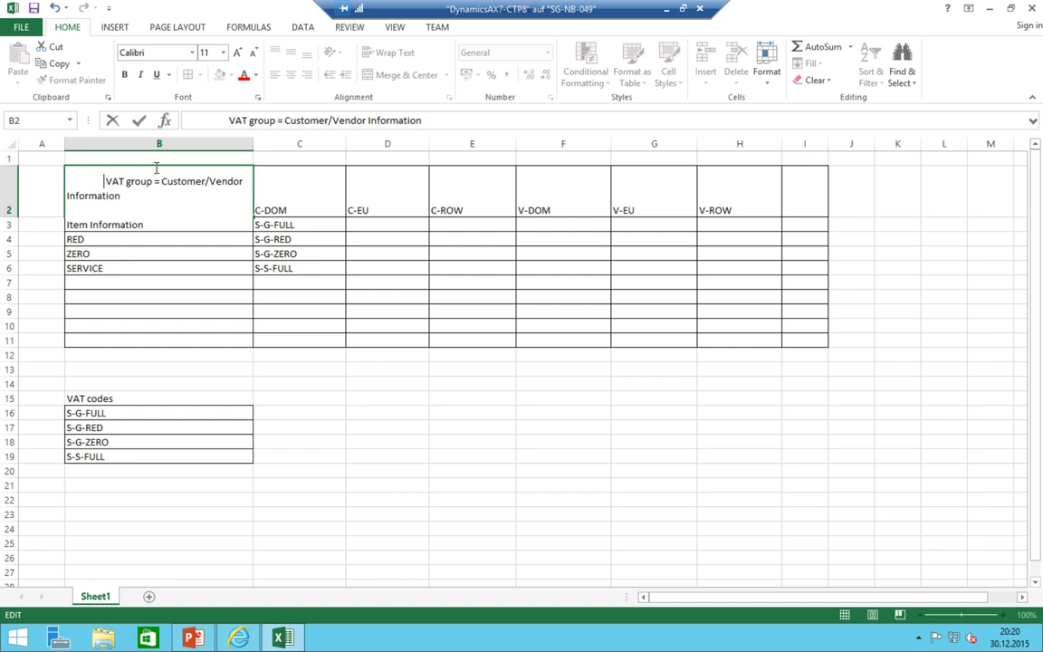
key(BackSpace)
key(BackSpace)
key(BackSpace)
key(BackSpace)
key(BackSpace)
key(BackSpace)
key(BackSpace)
key(BackSpace)
key(BackSpace)
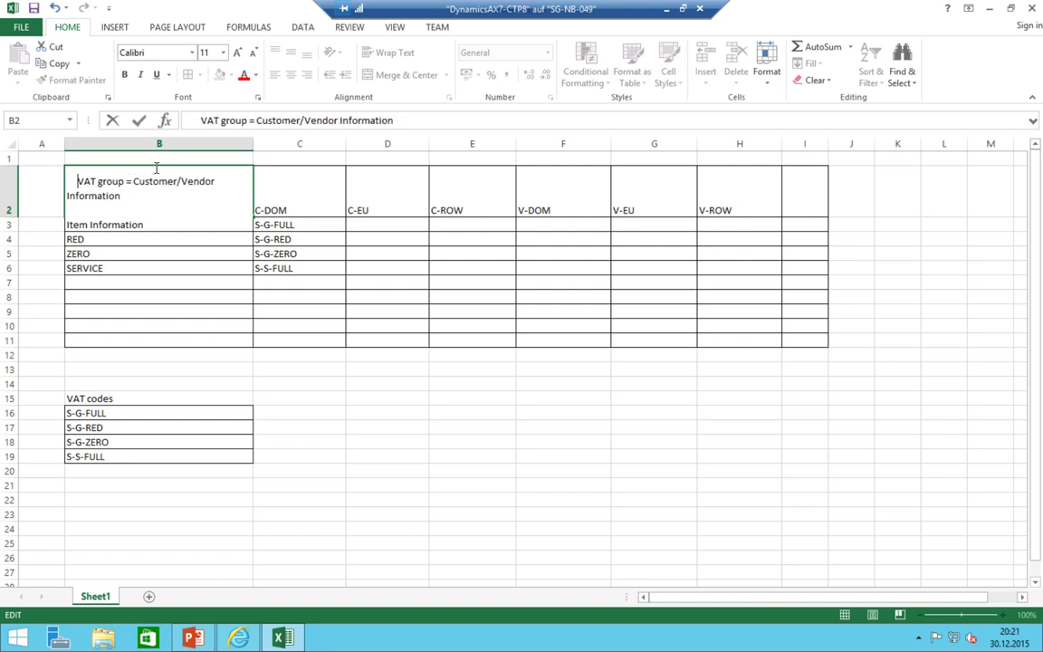
click(323, 191)
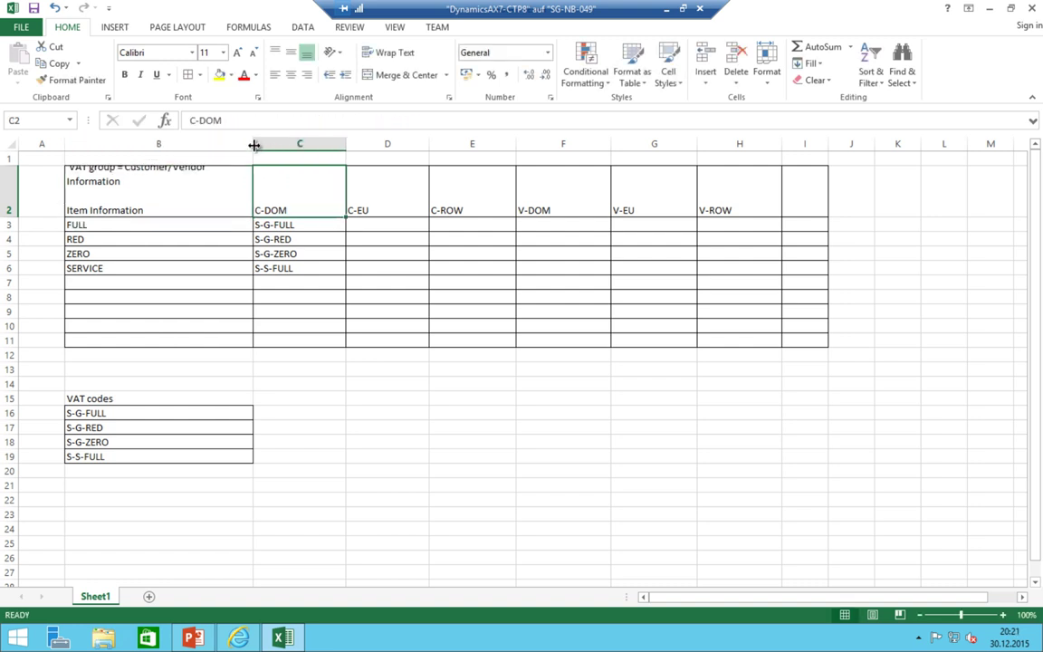
drag(255, 145, 281, 144)
- Prefix B2's second line with 'Item VAT group =' before Item Information
click(109, 205)
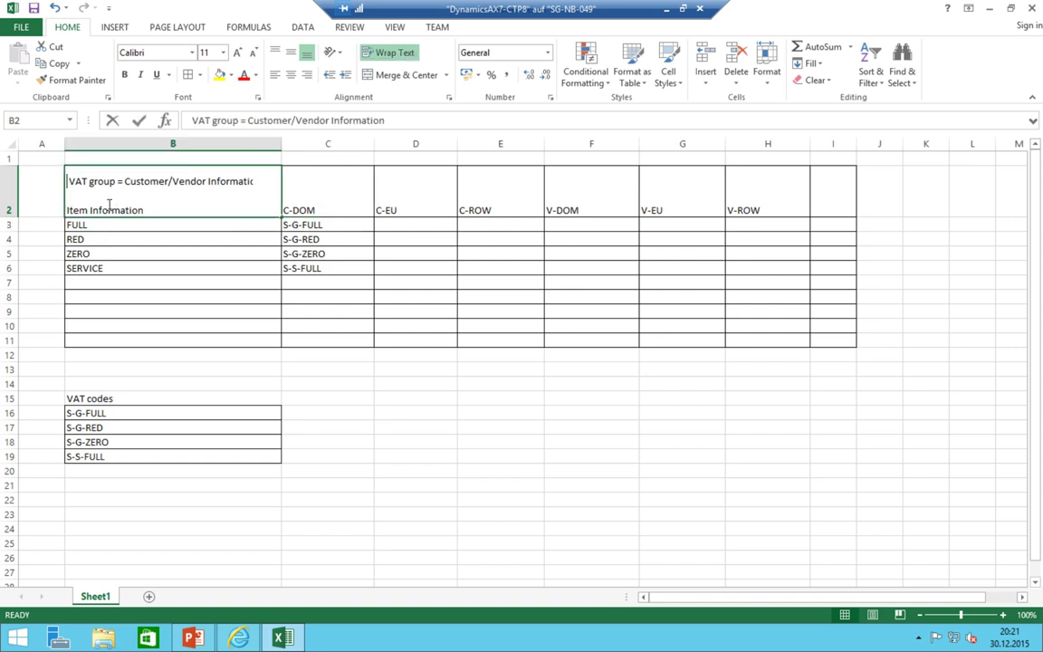
double_click(109, 205)
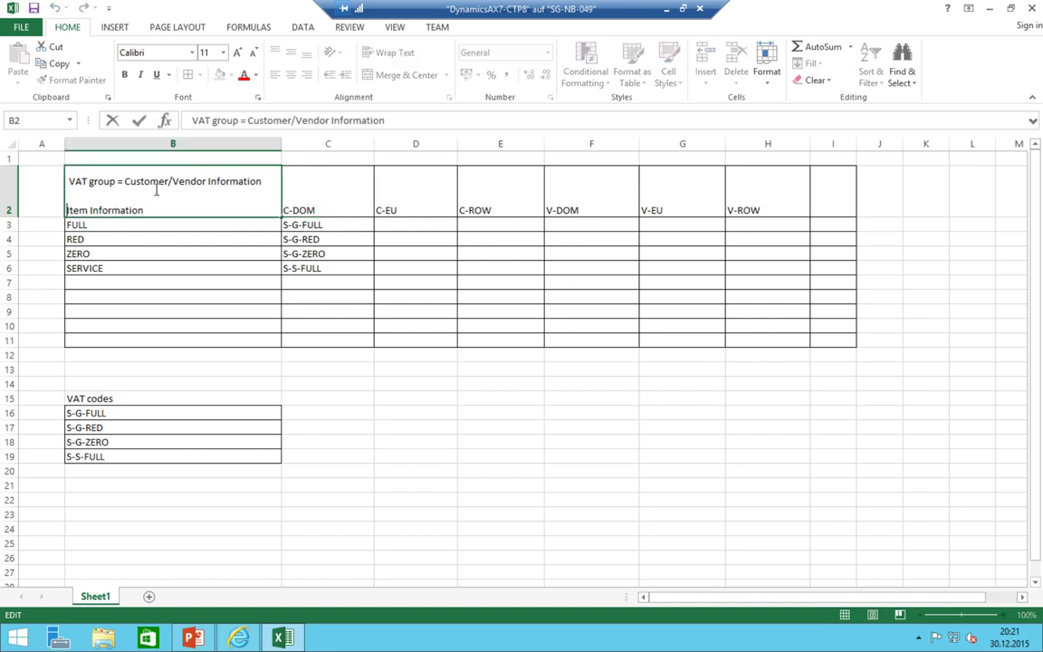
text(Item VAT group)
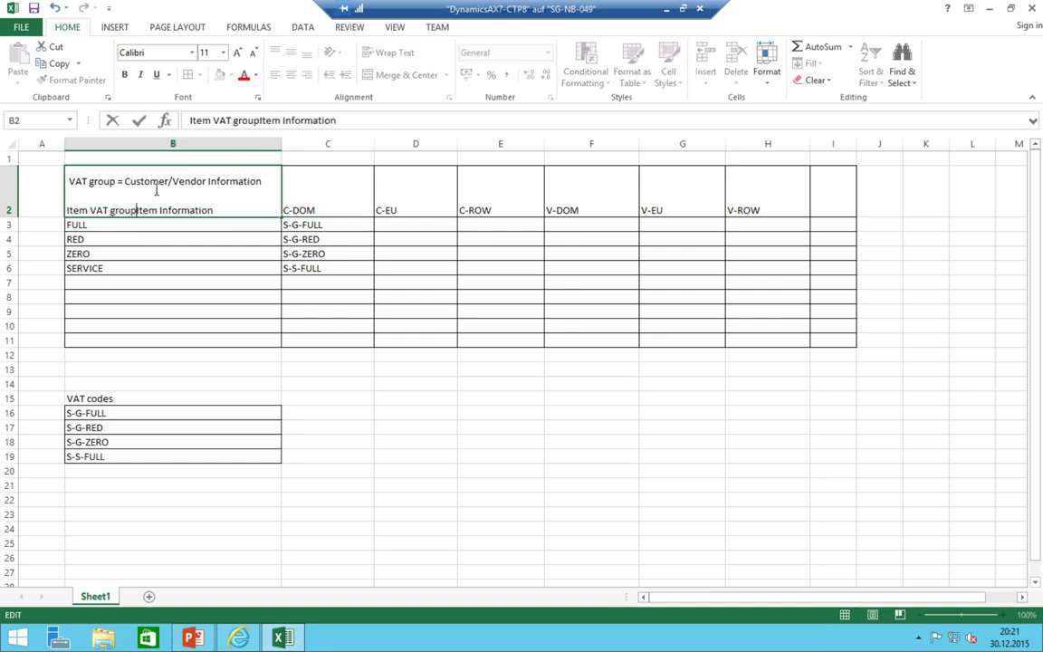
text( =)
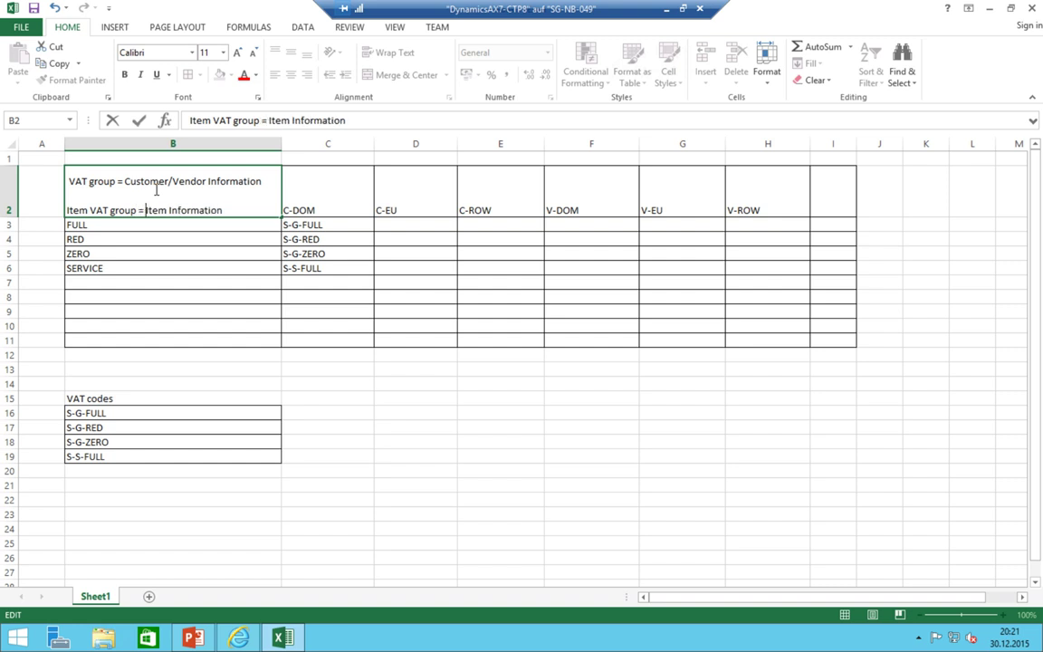
click(127, 425)
drag(108, 409, 88, 456)
click(405, 228)
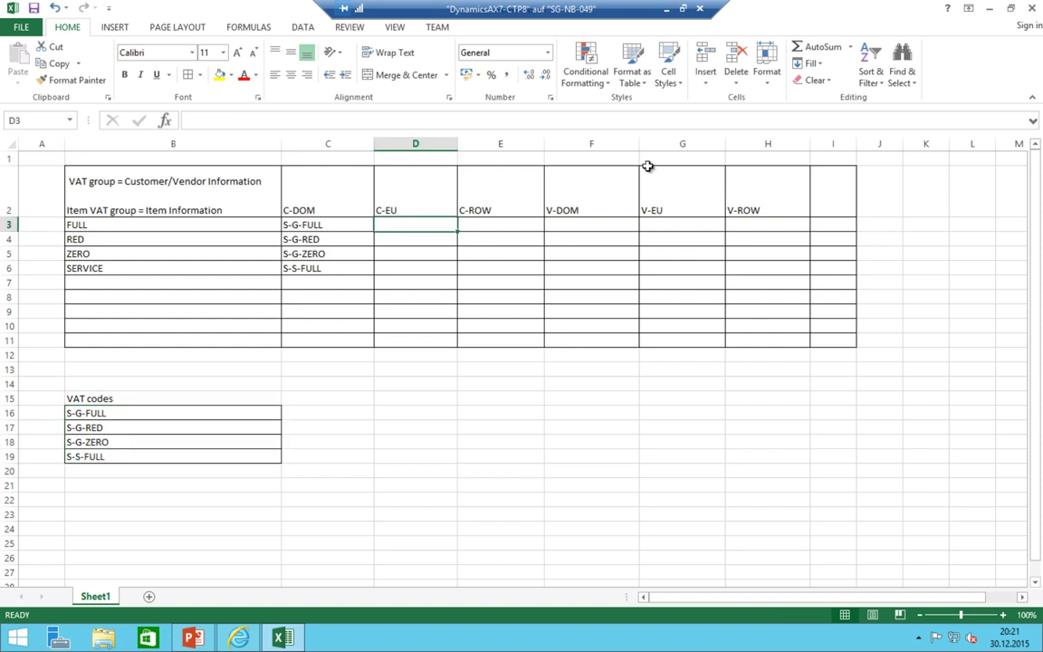
- Enter S-G-EU in D3 and copy it into D4:D5 for RED and ZERO
text(S-)
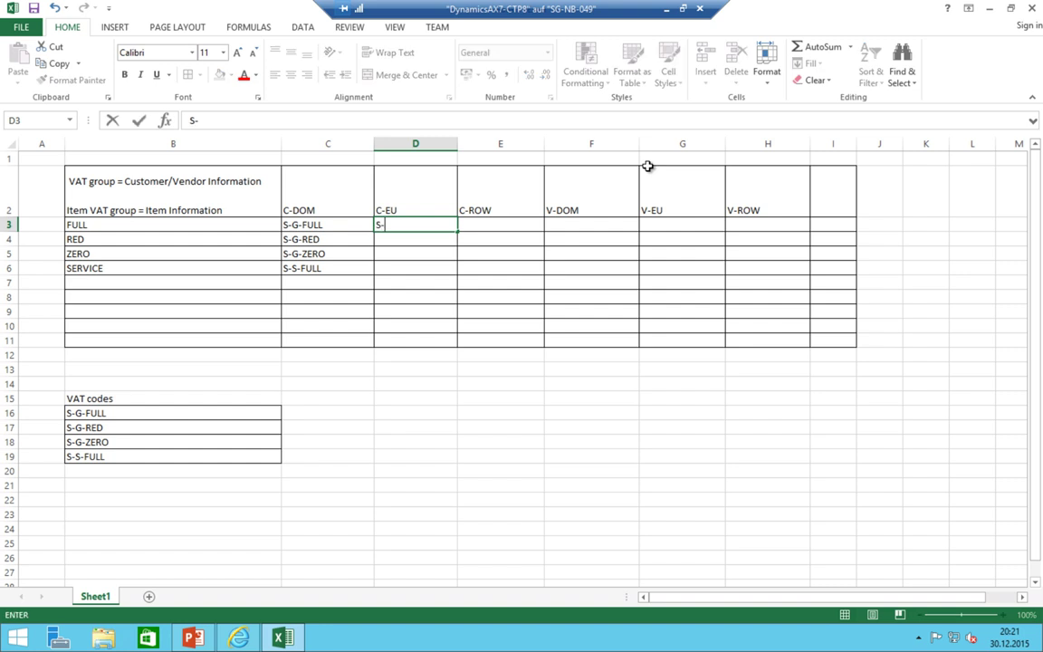
text(G-EU)
key(Return)
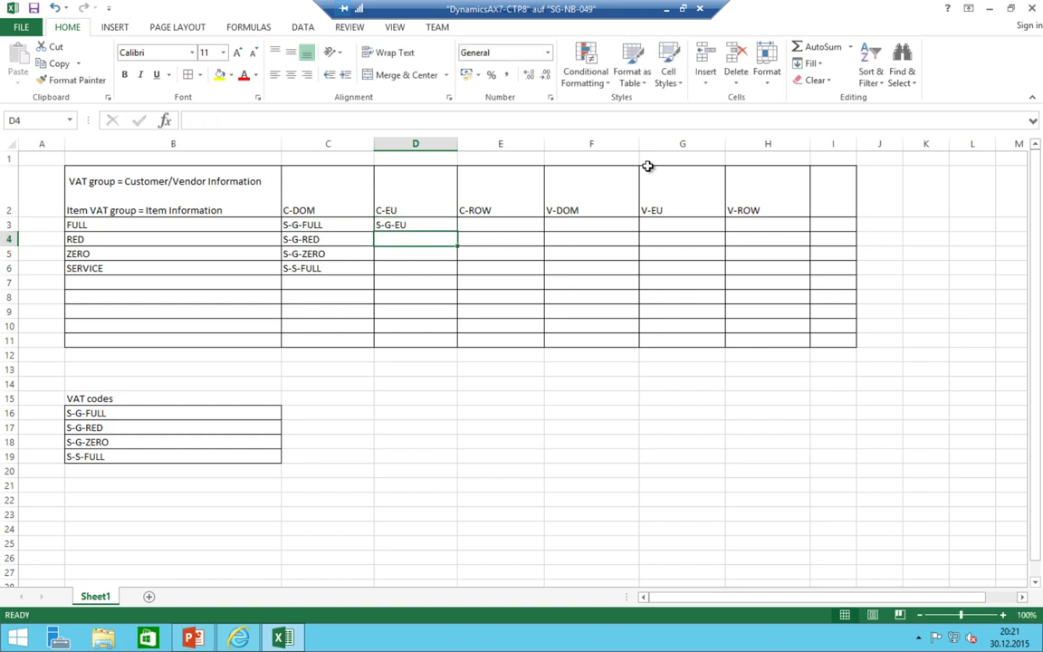
key(Up)
key(ctrl+c)
key(Down)
key(ctrl+v)
key(Down)
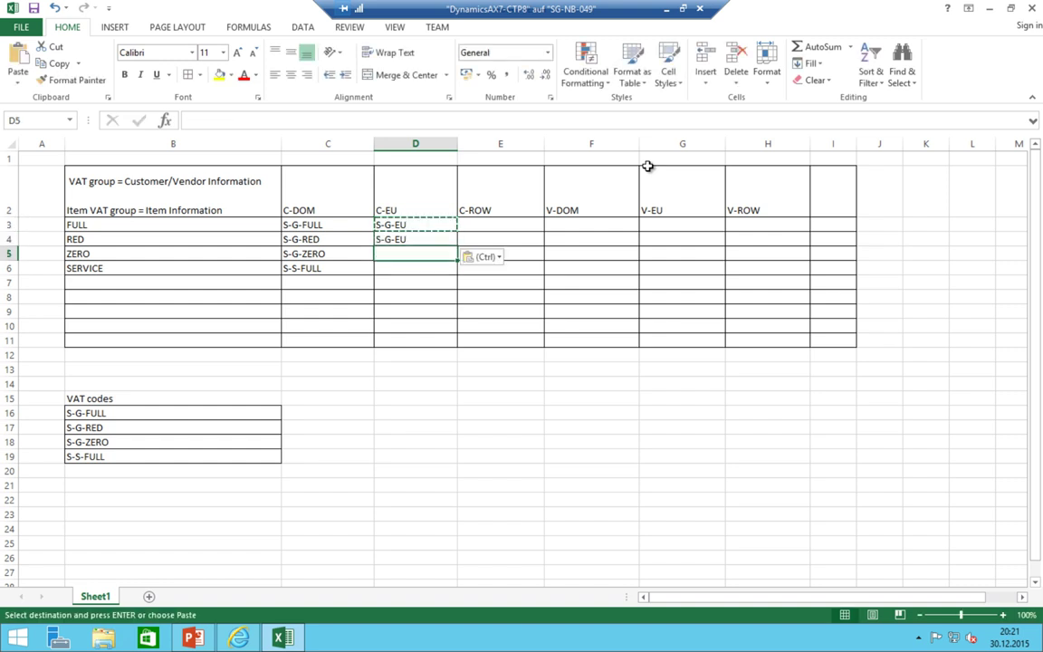
key(ctrl+v)
key(Up)
key(Up)
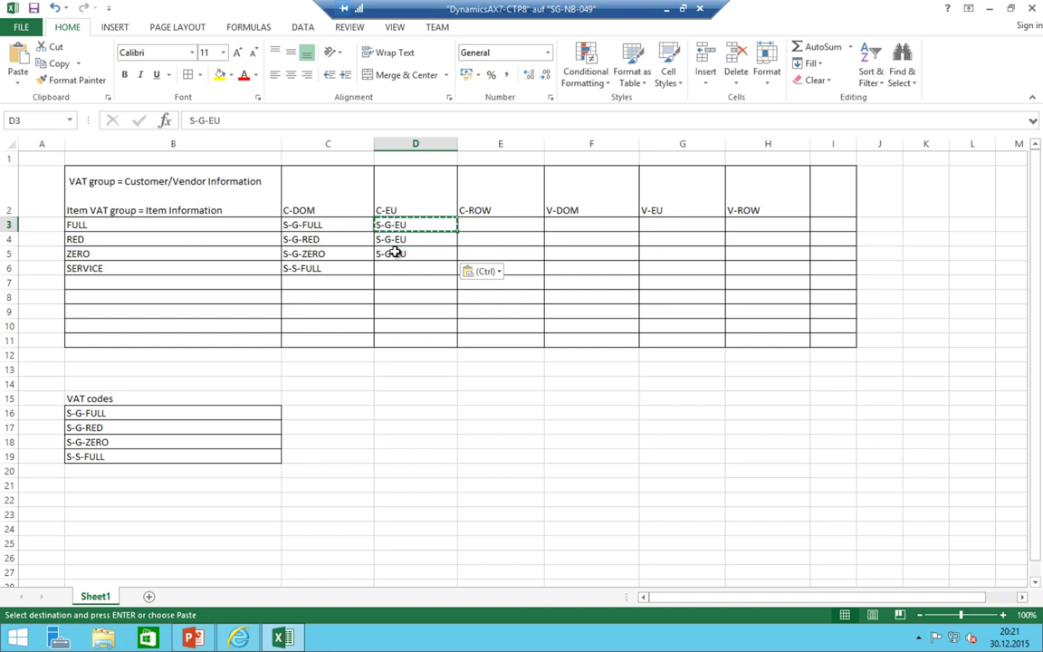
key(shift+Down)
key(shift+Down)
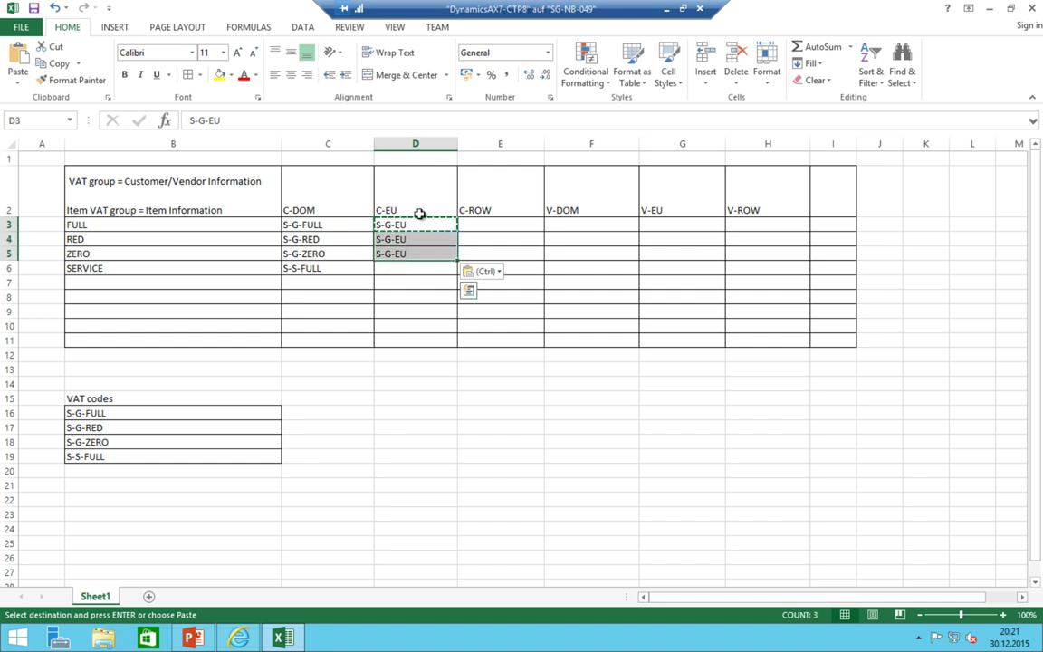
- Enter S-S-EU in D6 for SERVICE
click(396, 271)
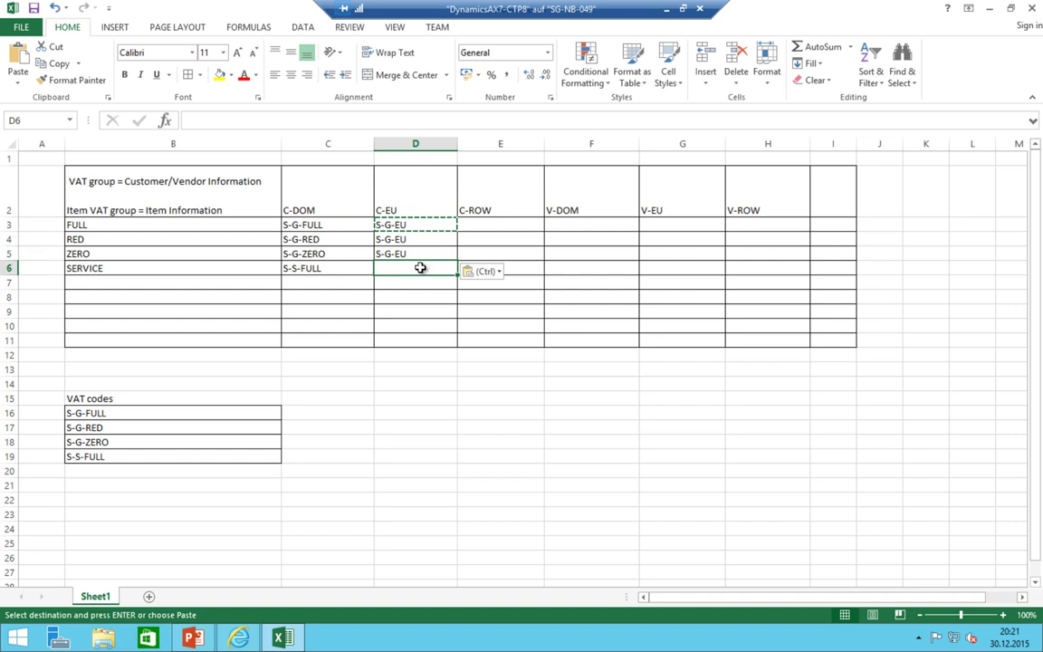
text(S-S-EU)
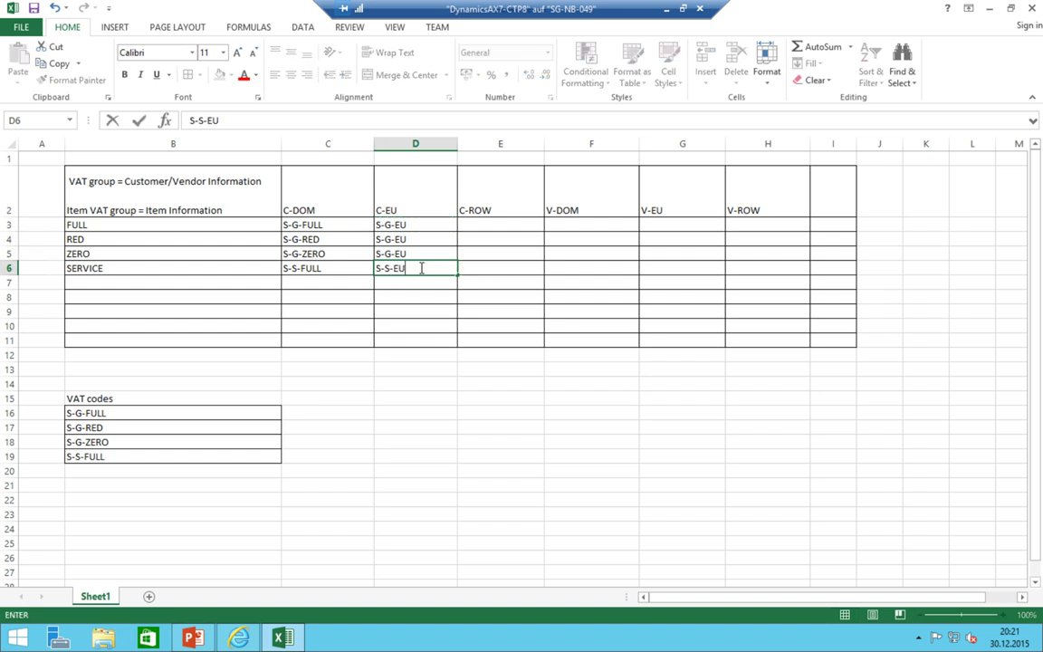
key(ctrl+Return)
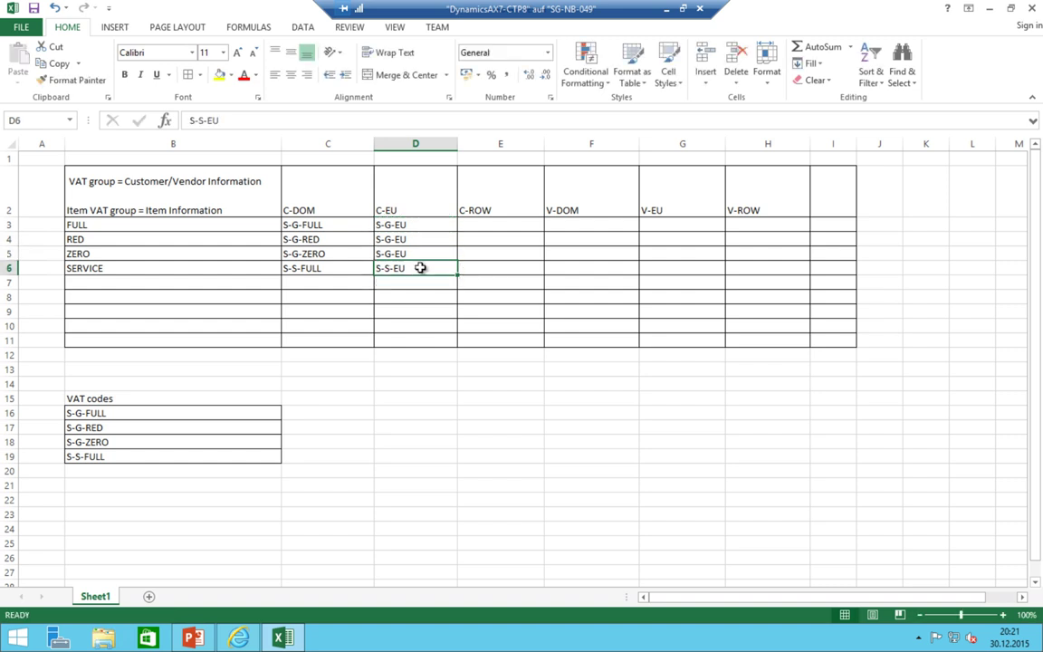
click(486, 225)
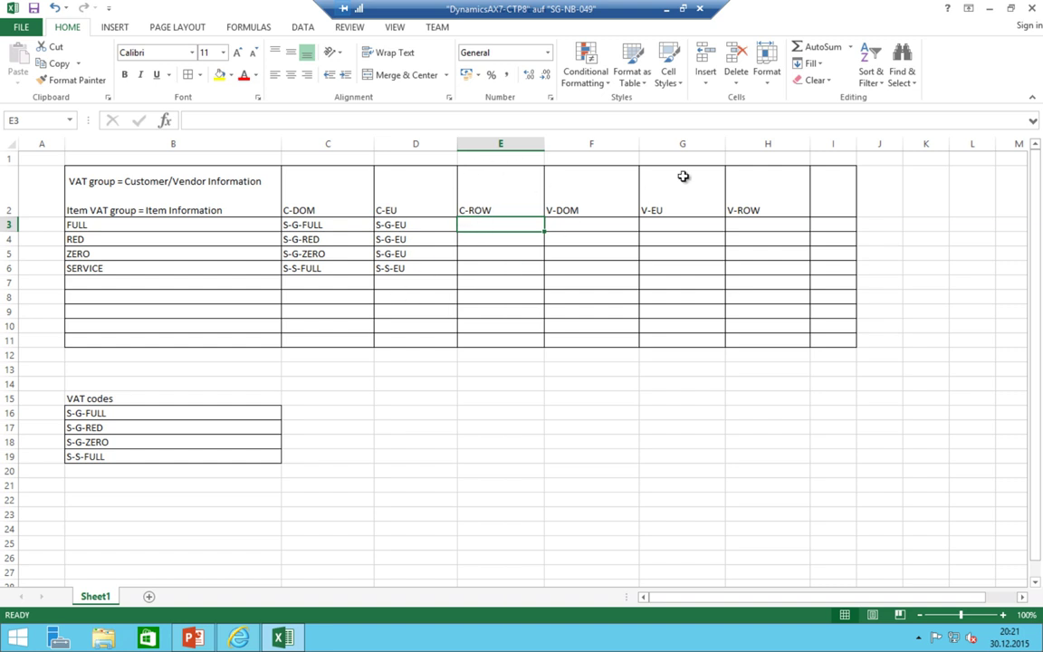
- Enter S-EXP in E3 and paste it down the C-ROW column through E6
text(S-EXP)
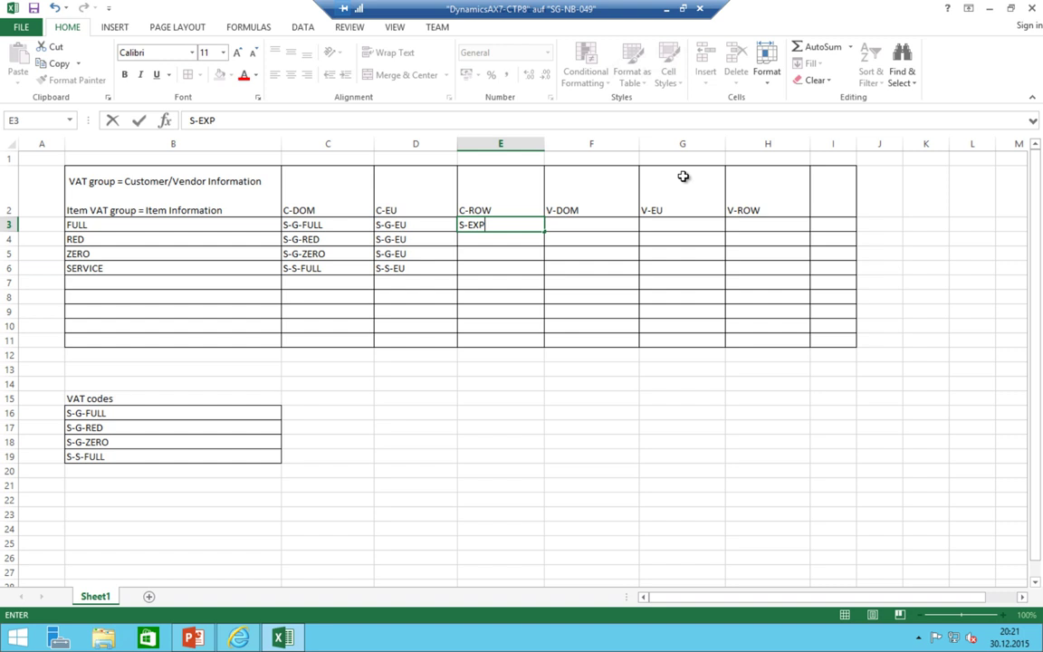
key(ctrl+Return)
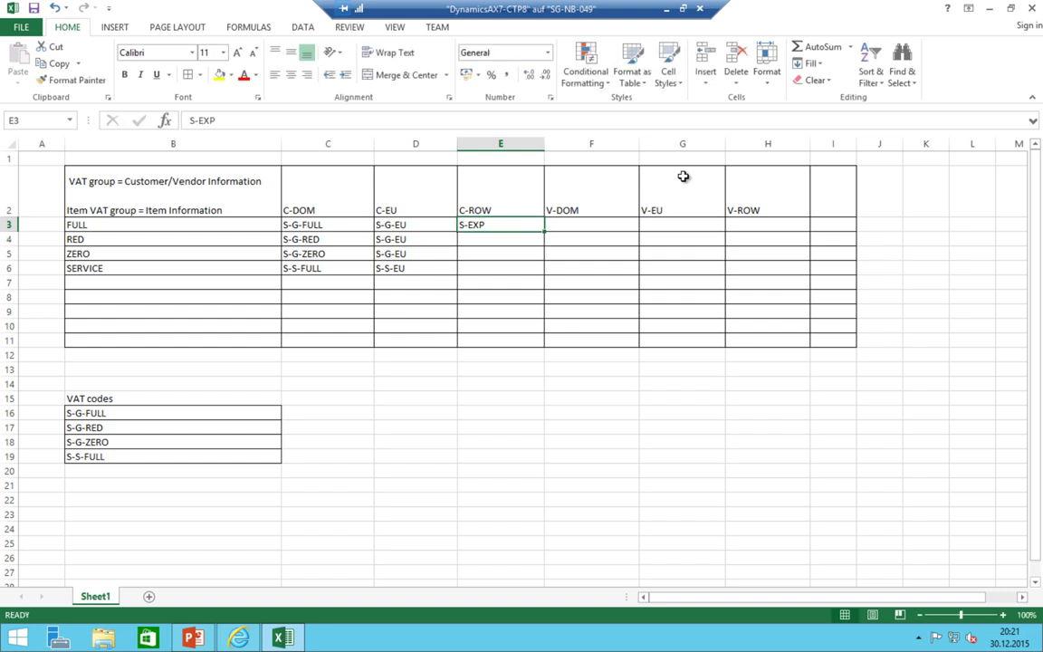
key(ctrl+c)
key(Down)
key(ctrl+v)
key(Down)
key(ctrl+v)
key(Down)
key(ctrl+v)
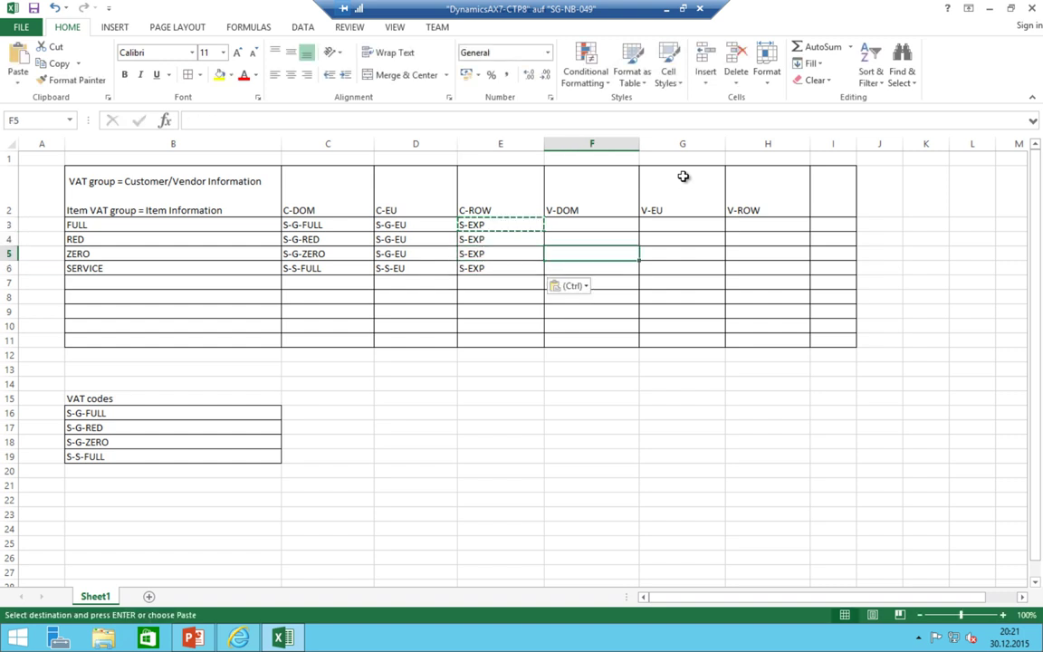
key(Escape)
key(Up)
key(Up)
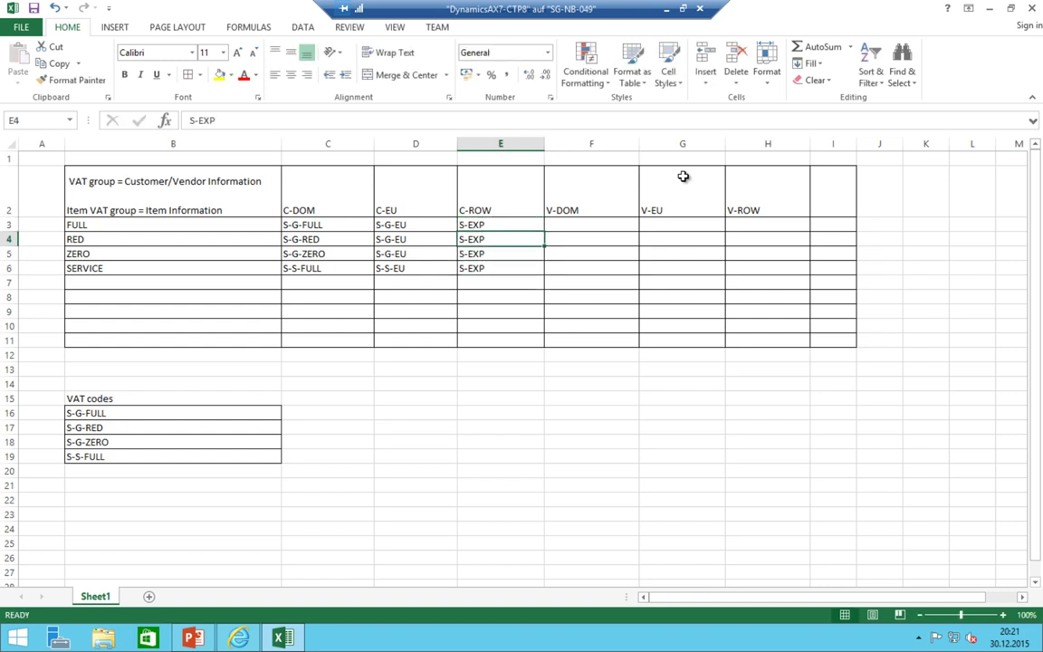
click(473, 226)
ctrl+click(478, 266)
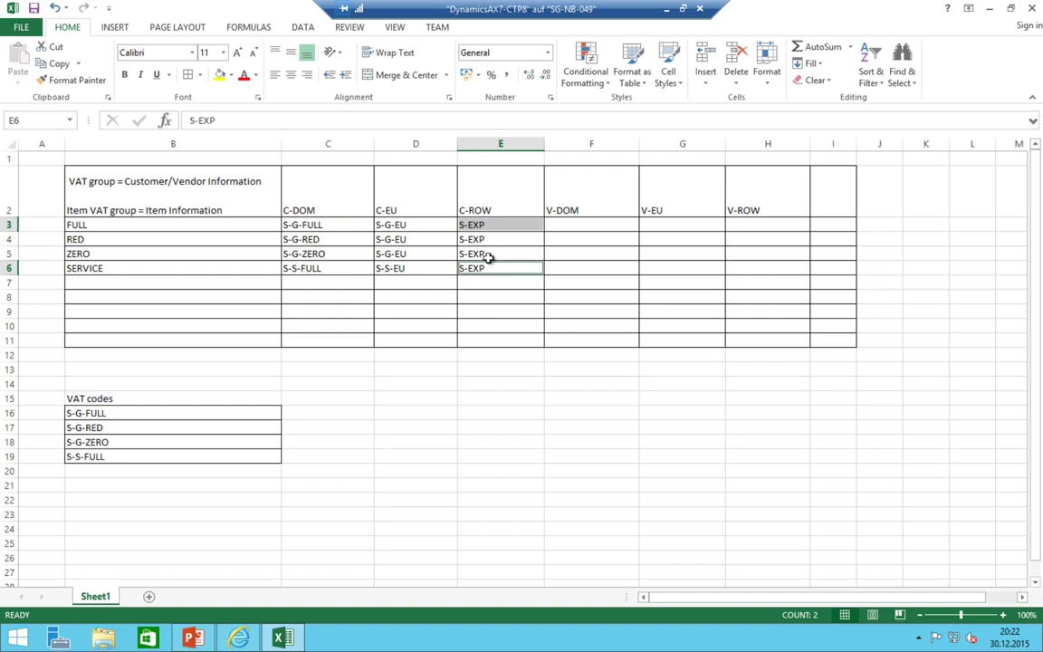
drag(392, 227, 399, 268)
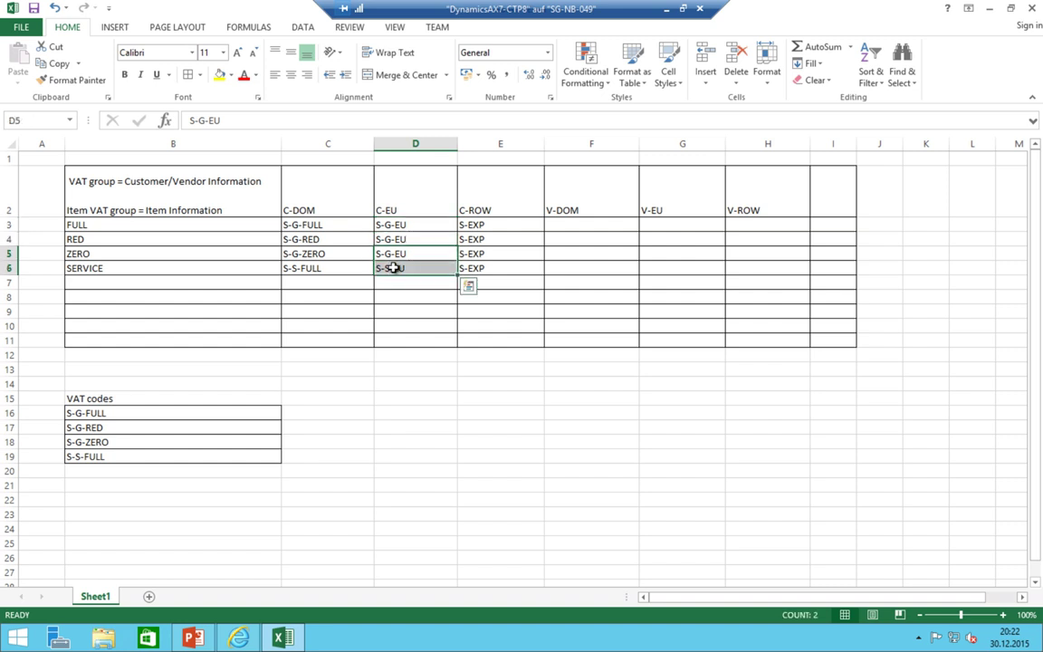
- Append S-G-EU, S-S-EU and S-EXP to the VAT codes list in B20:B22
key(ctrl+c)
click(104, 471)
key(ctrl+v)
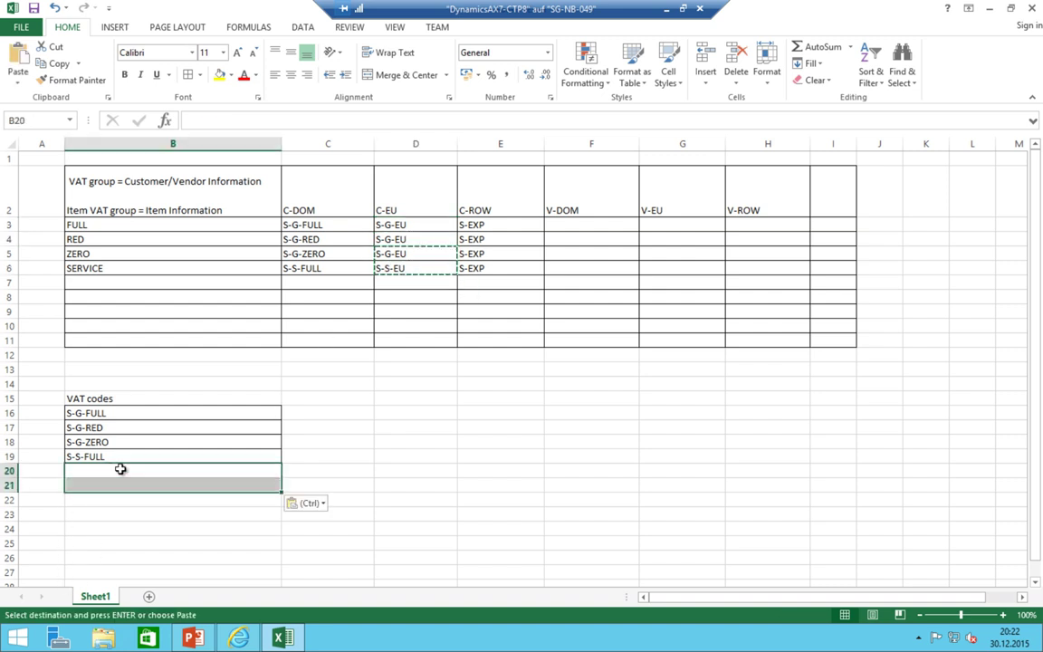
click(497, 257)
key(ctrl+c)
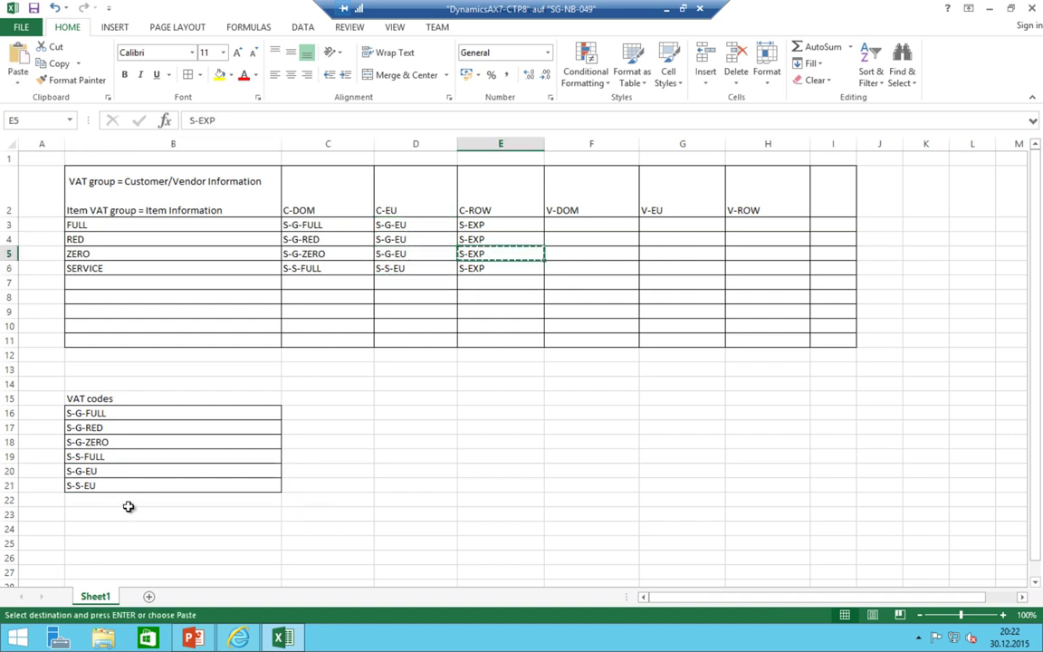
click(129, 499)
key(ctrl+v)
click(598, 211)
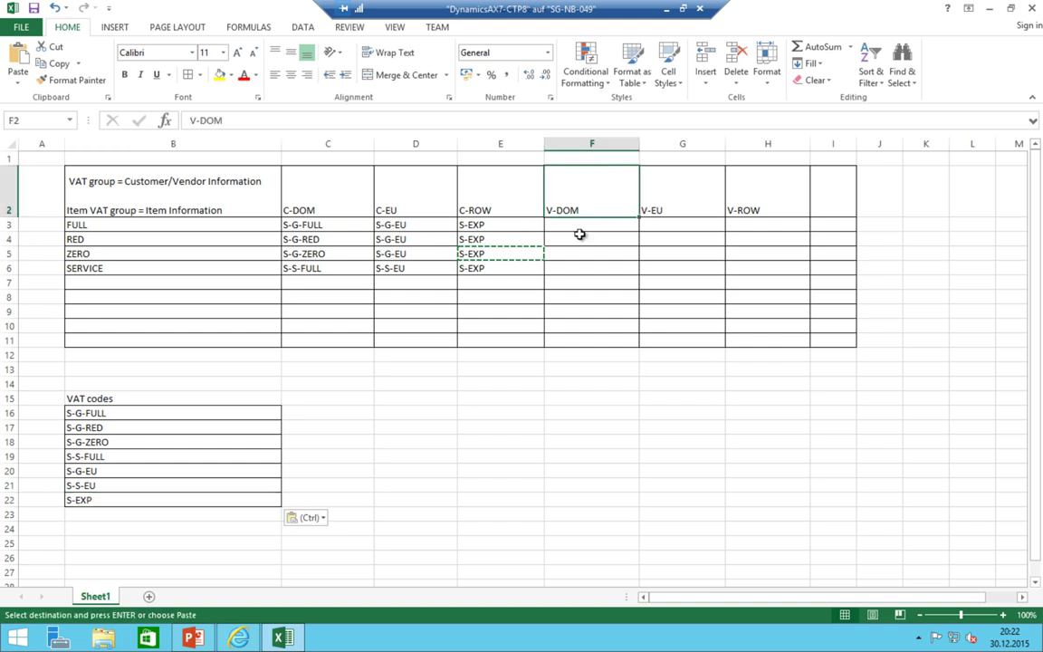
click(592, 229)
key(Escape)
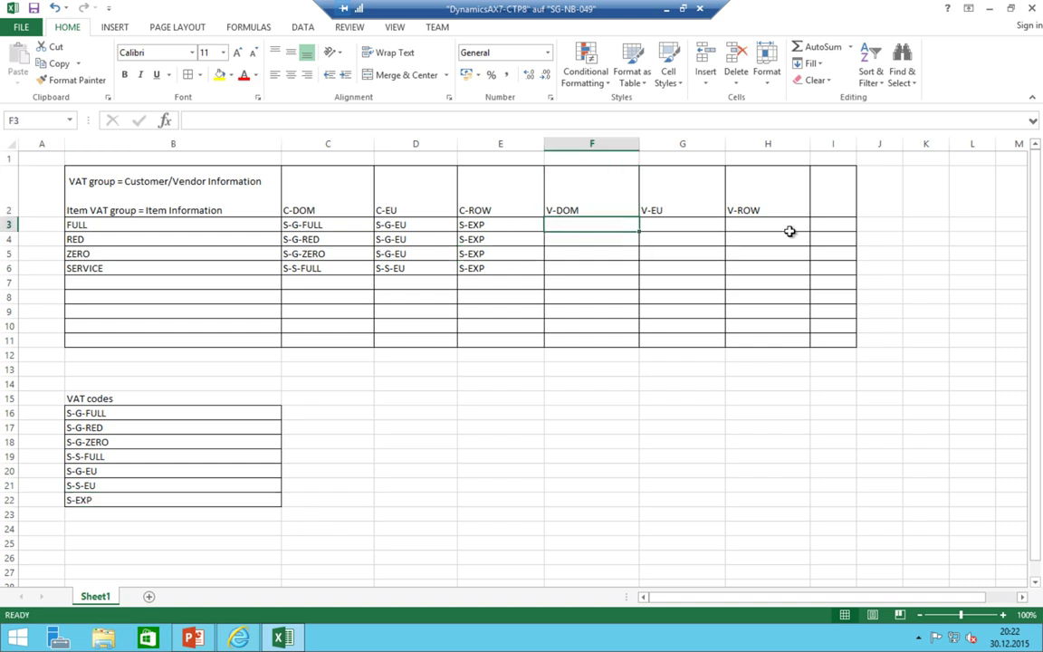
- Enter P-G-FULL, P-G-RED and P-G-ZERO in the V-DOM column
text(P-G->)
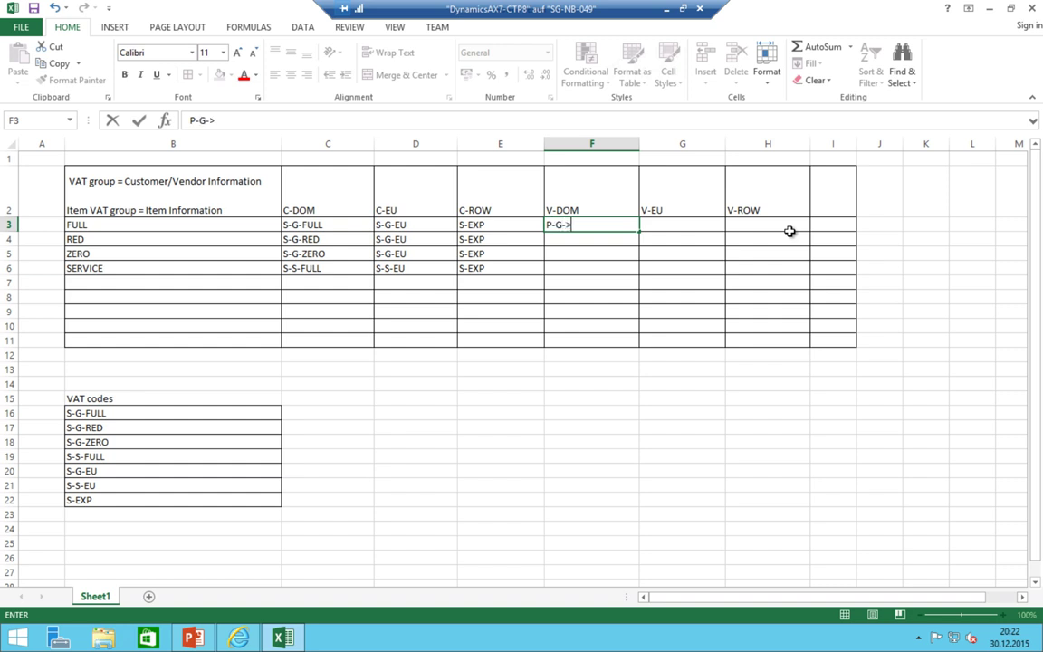
key(BackSpace)
key(BackSpace)
text(FuLL)
key(Return)
text(P-G-RED)
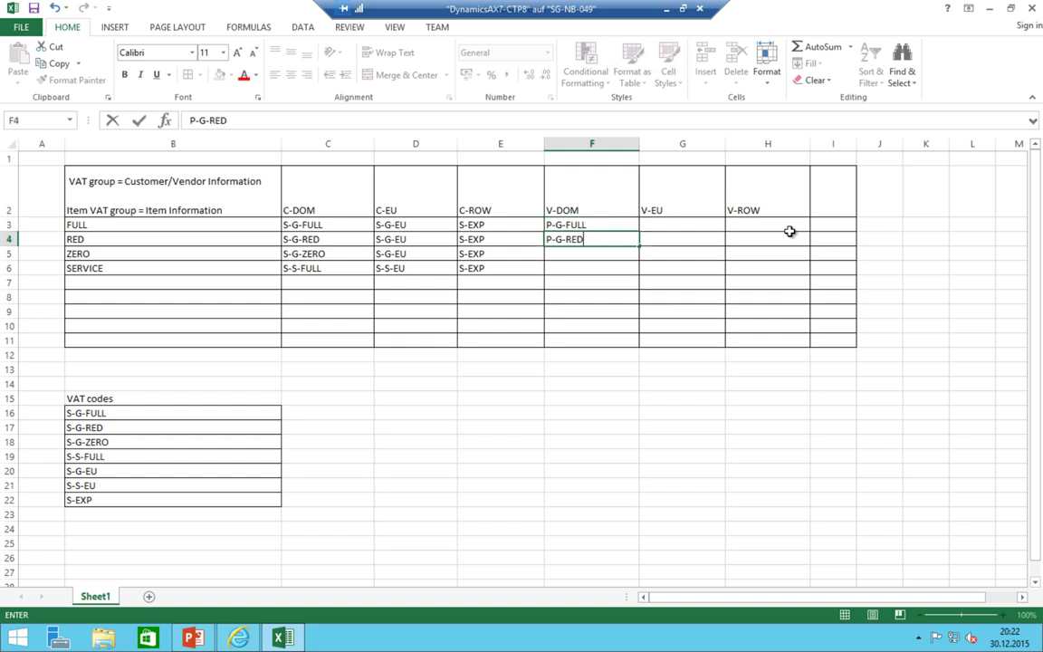
key(Return)
text(P-)
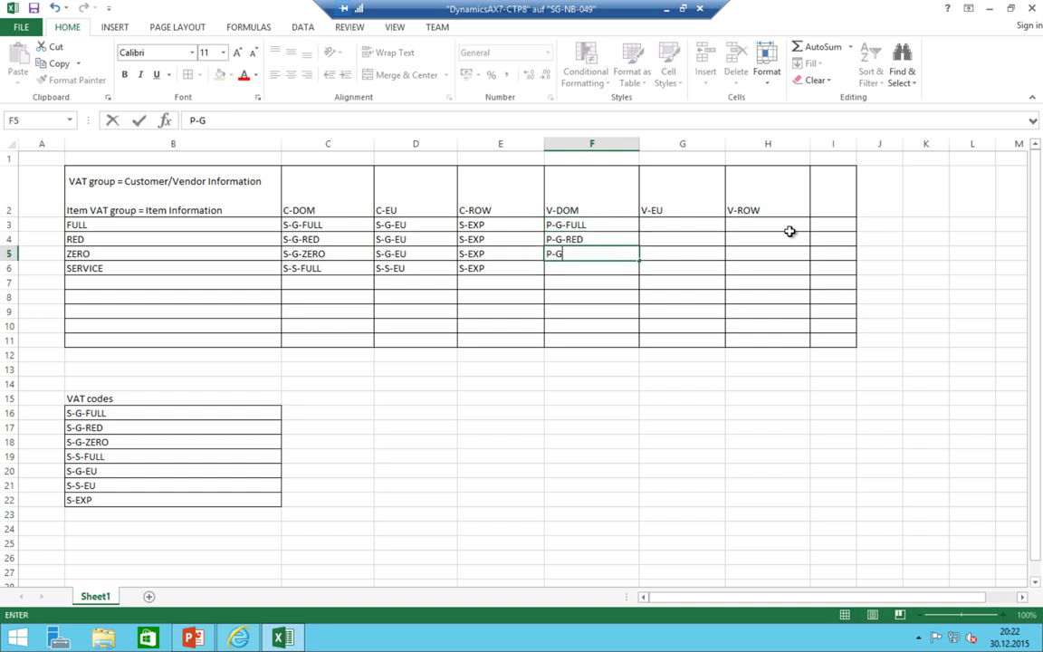
text(G-ZERO)
key(Return)
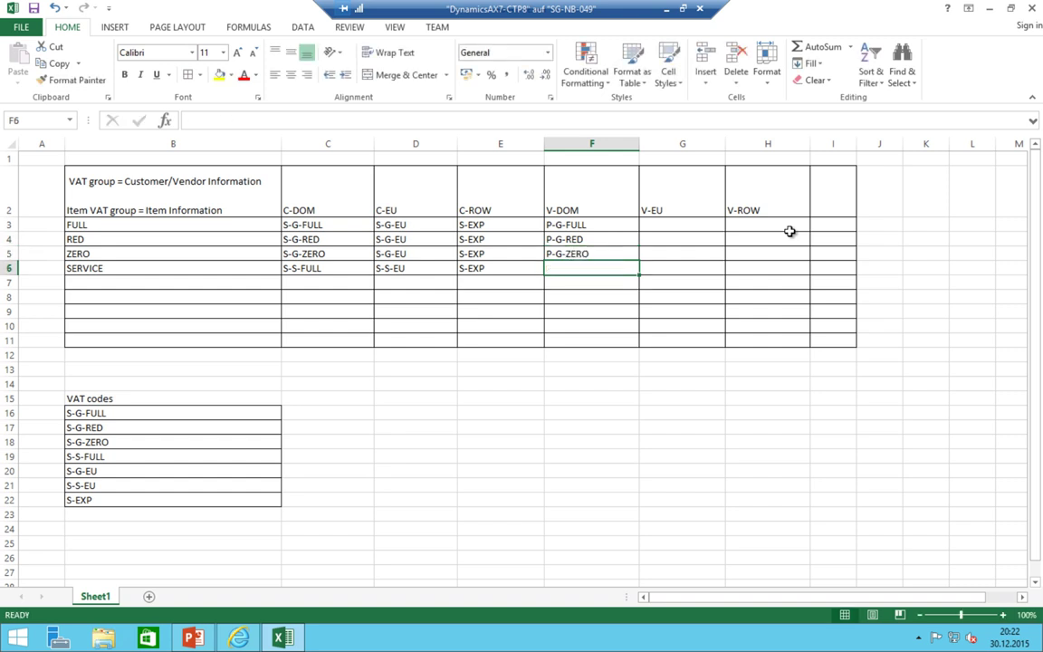
text(P-S-FULL)
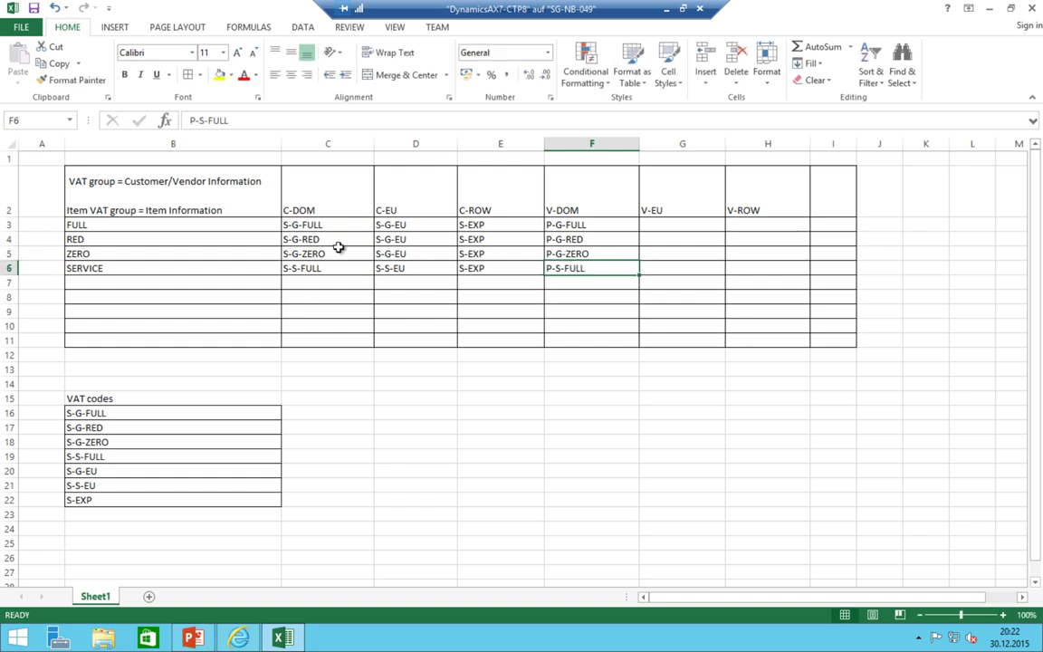
- Rename SERVICE's codes to S-S-SER in C-DOM and P-S-SER in V-DOM
click(310, 268)
double_click(315, 268)
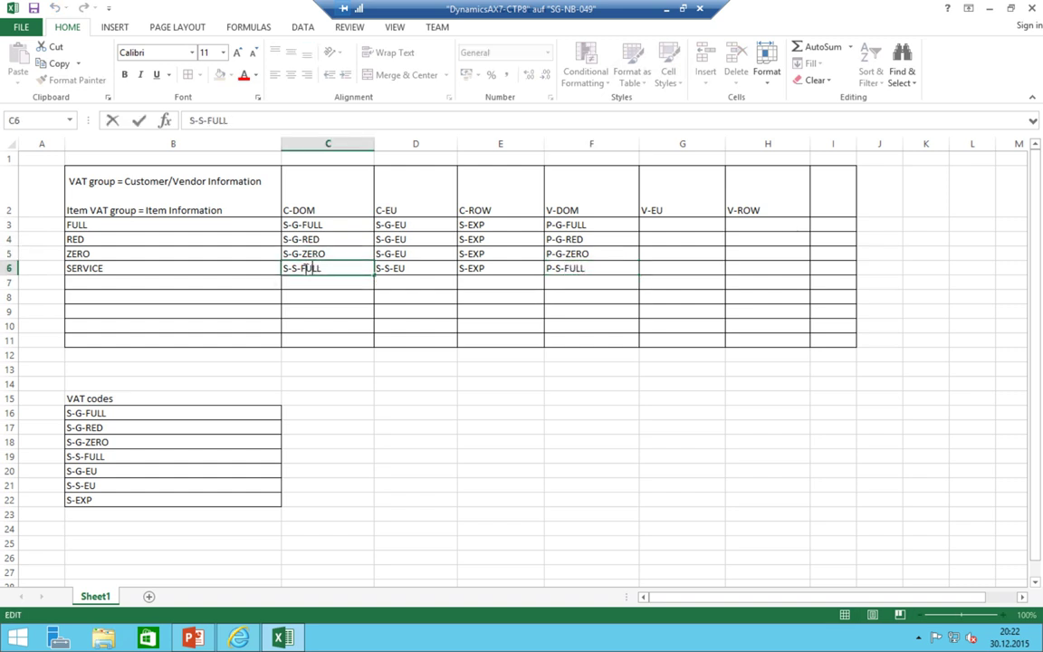
drag(306, 268, 340, 268)
key(BackSpace)
key(BackSpace)
text(SER)
click(577, 269)
double_click(608, 269)
key(BackSpace)
key(BackSpace)
key(BackSpace)
key(BackSpace)
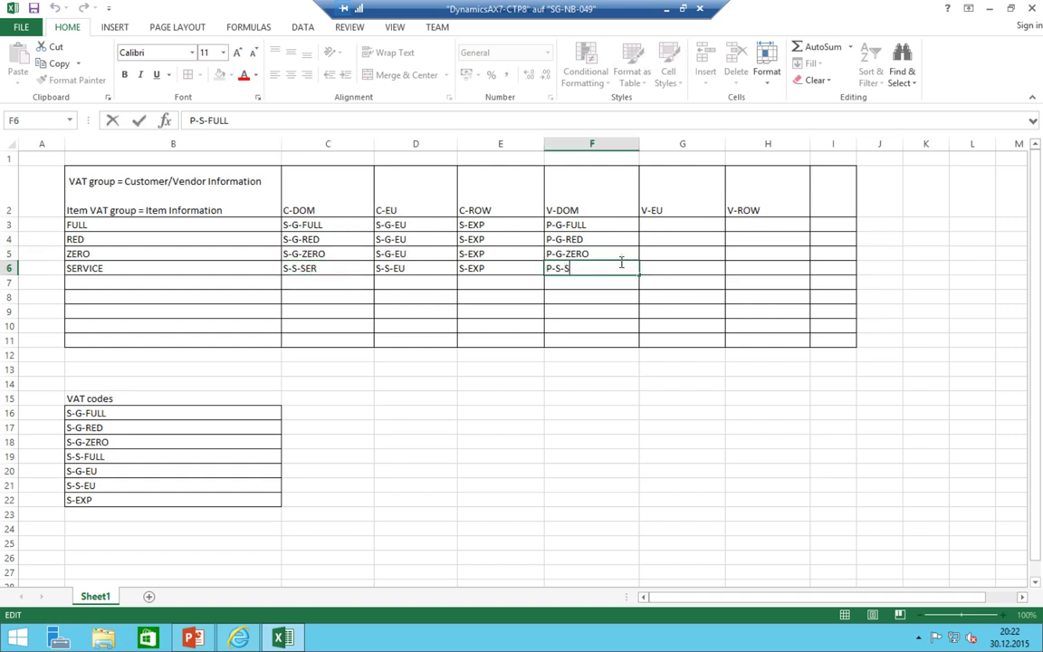
text(SER)
key(Return)
- Replace S-S-FULL in the VAT codes list with the copied S-S-SER code
click(301, 266)
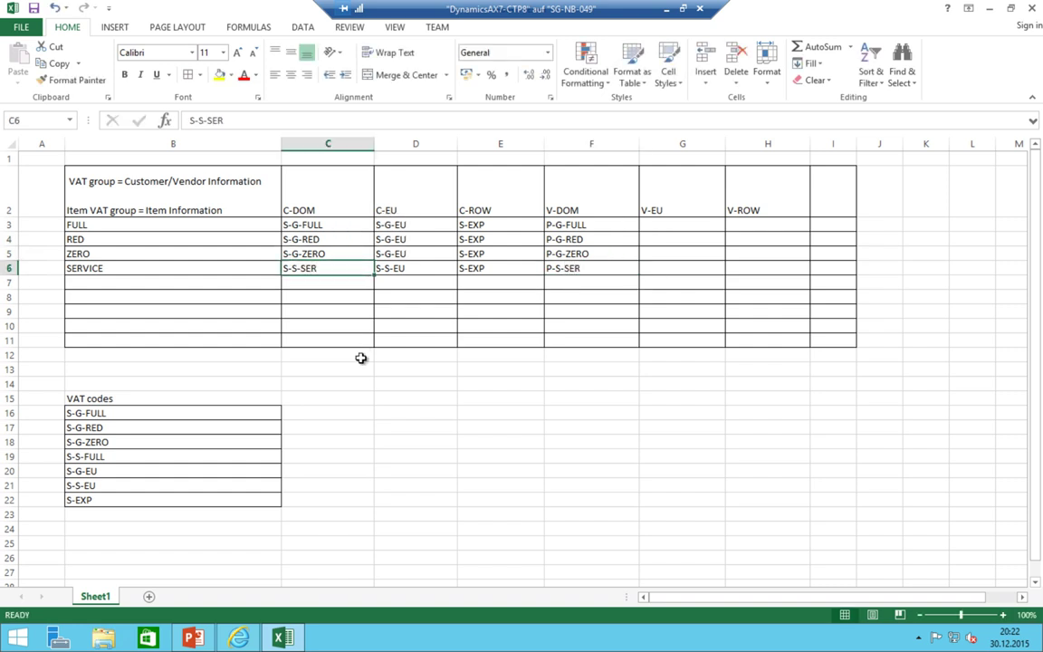
key(ctrl+c)
click(135, 453)
key(ctrl+v)
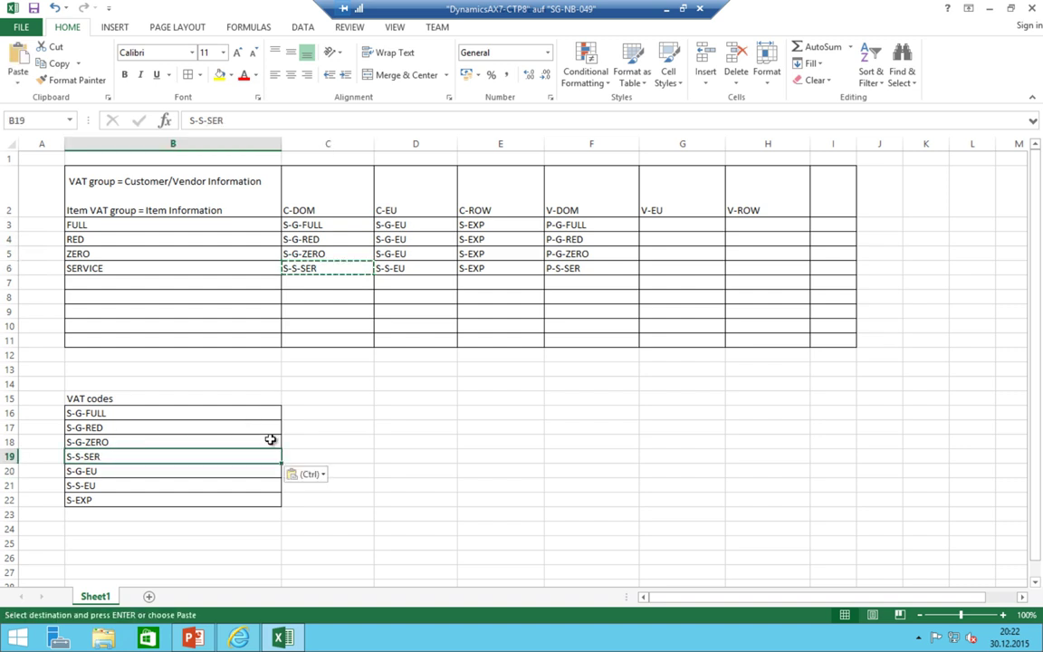
click(273, 439)
click(608, 252)
click(587, 226)
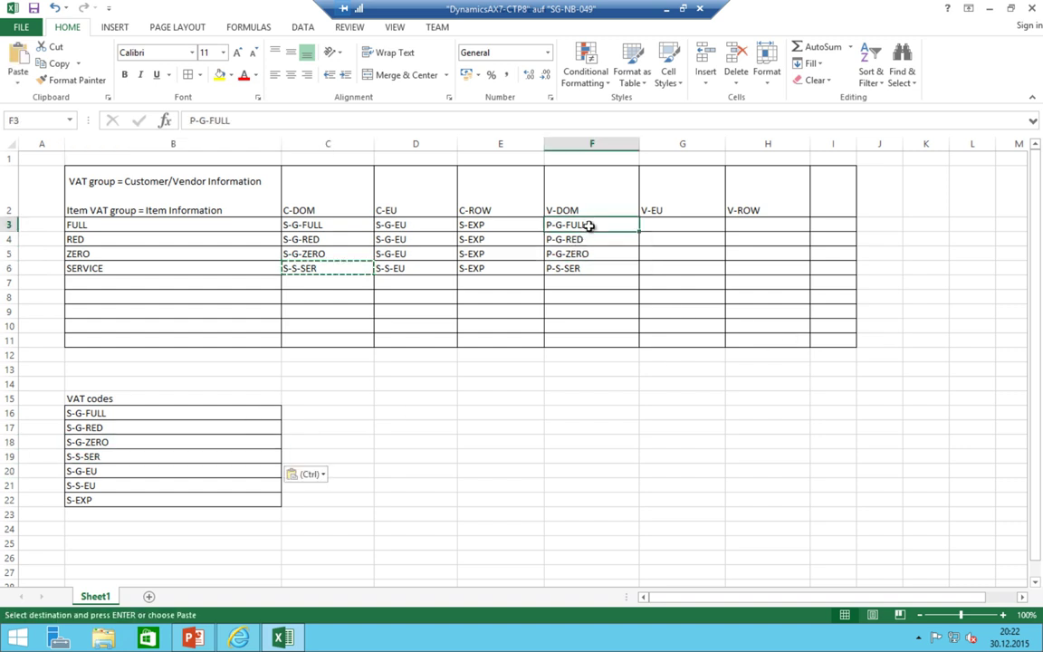
click(691, 222)
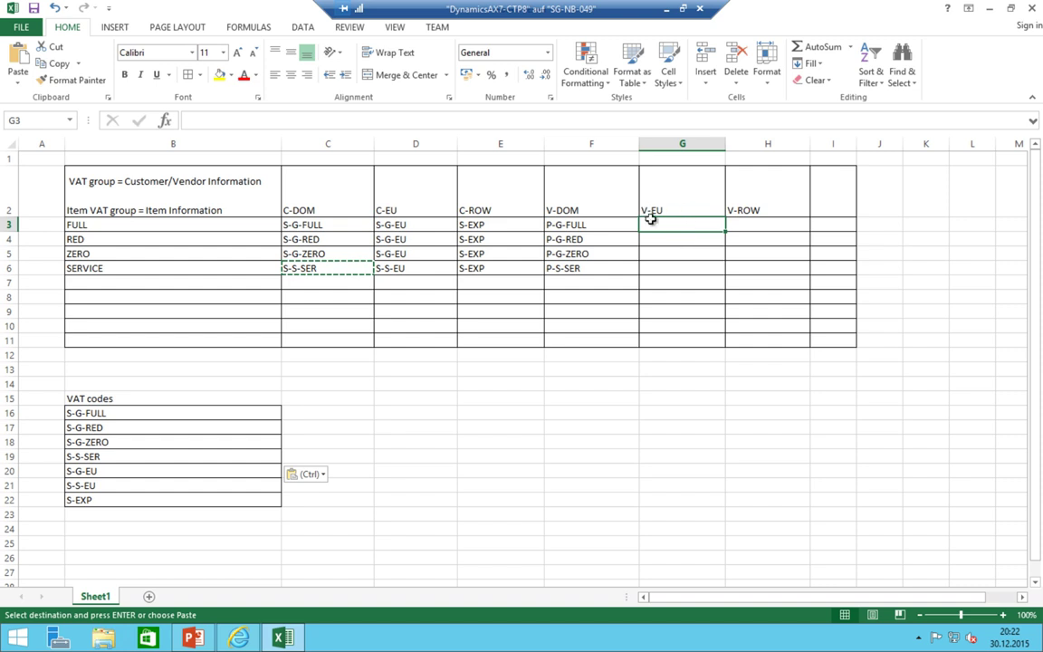
click(664, 206)
- Change the V-EU header to 'V-EU (reversed taxed)' split over two lines
double_click(709, 202)
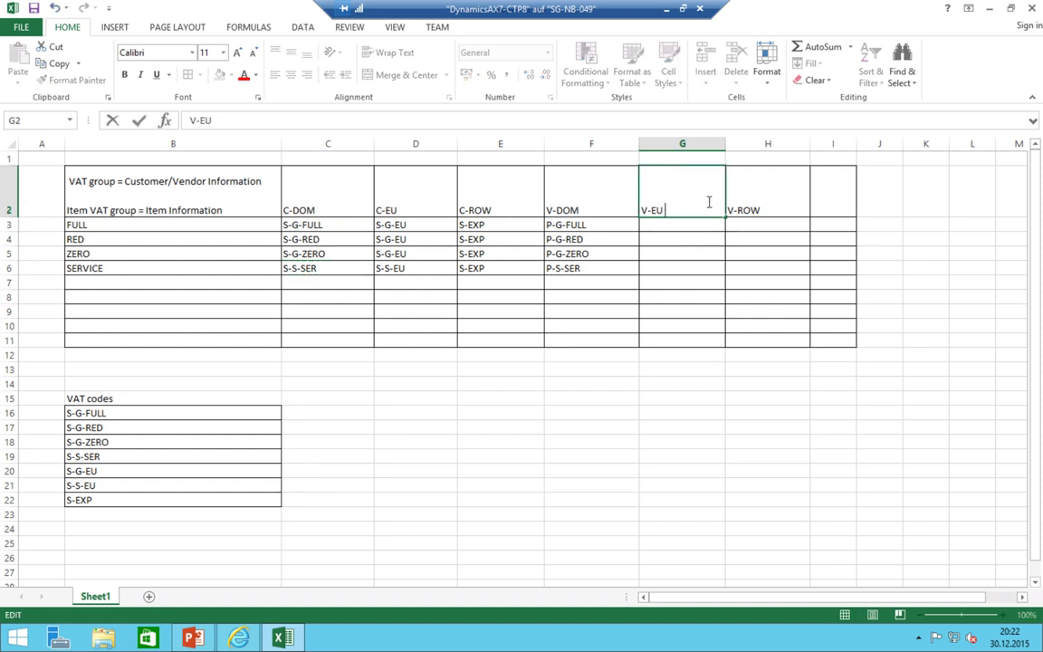
text((reversed t)
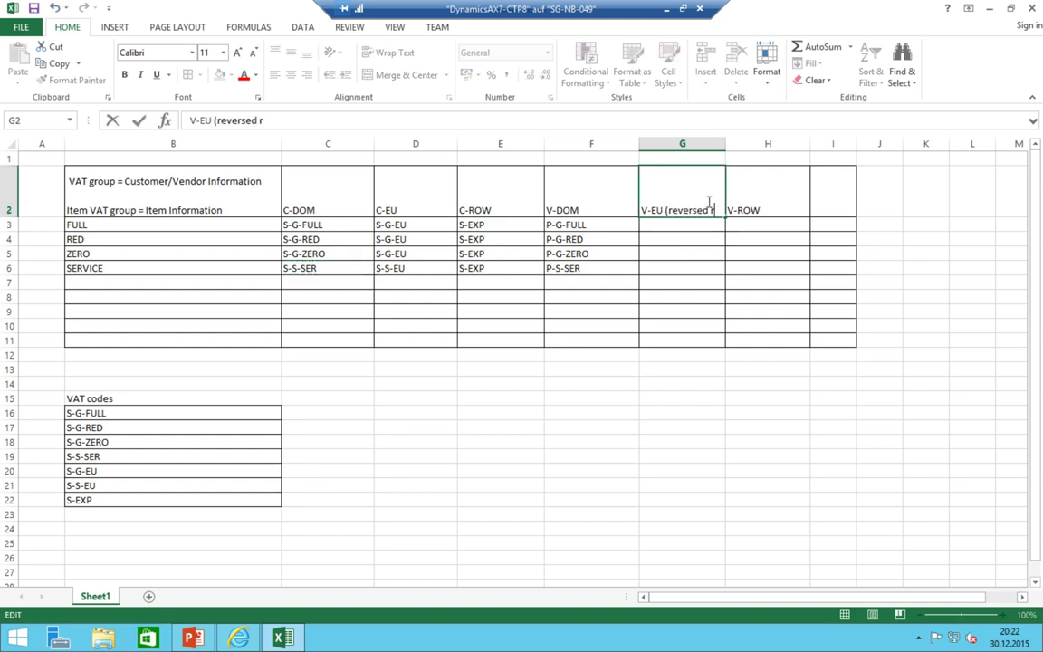
text(axed)
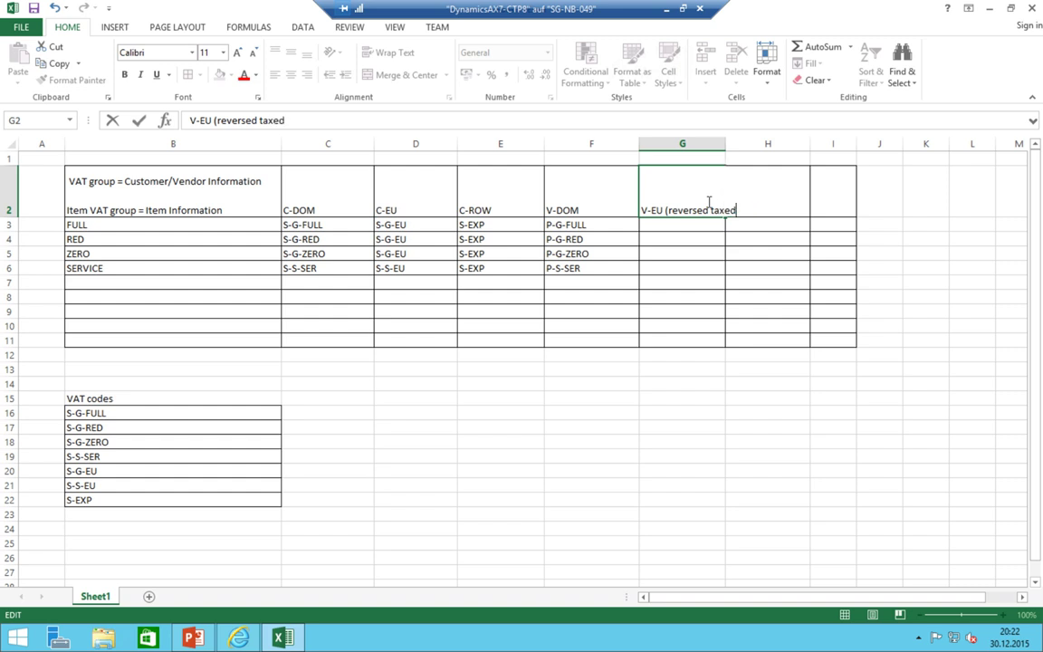
key(Return)
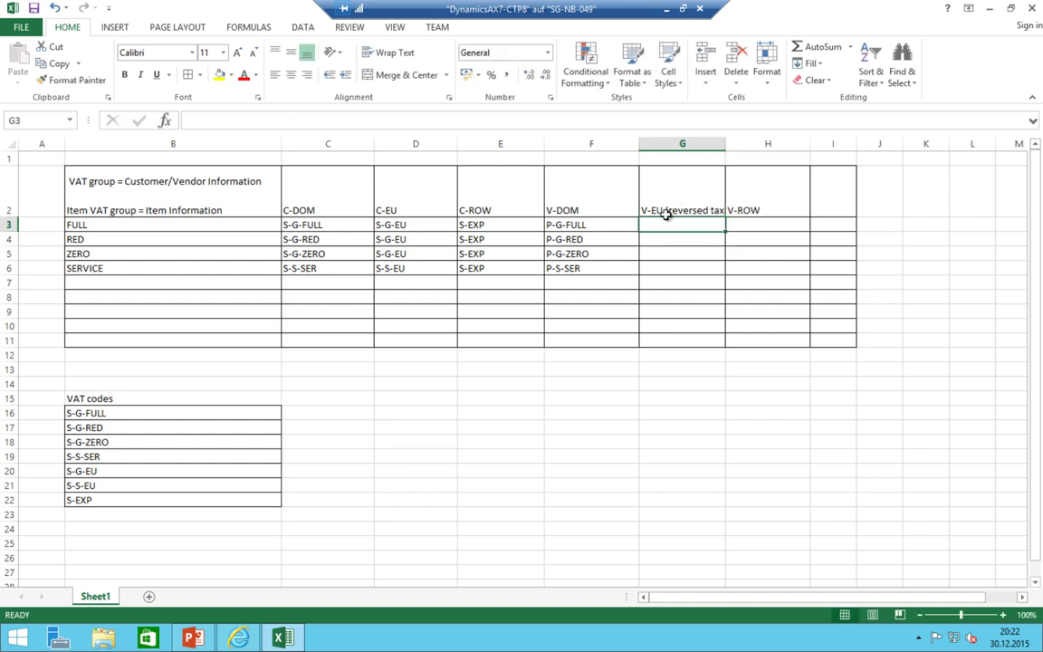
double_click(666, 210)
key(alt+Return)
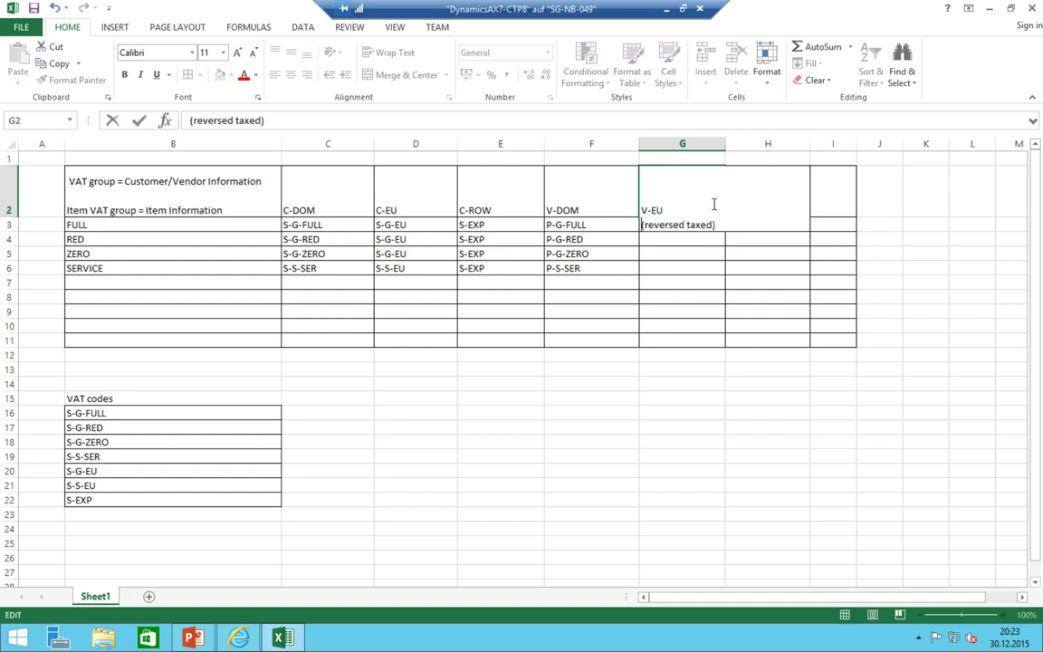
key(Return)
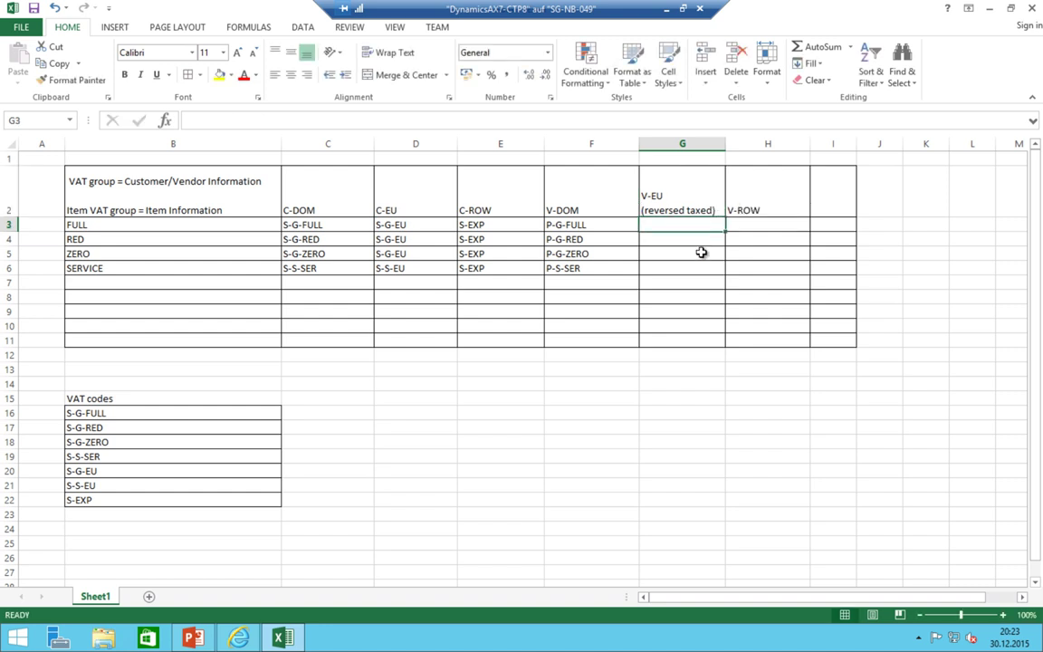
- Enter P-G-EU as FULL's V-EU code in G3
text(S)
key(BackSpace)
key(BackSpace)
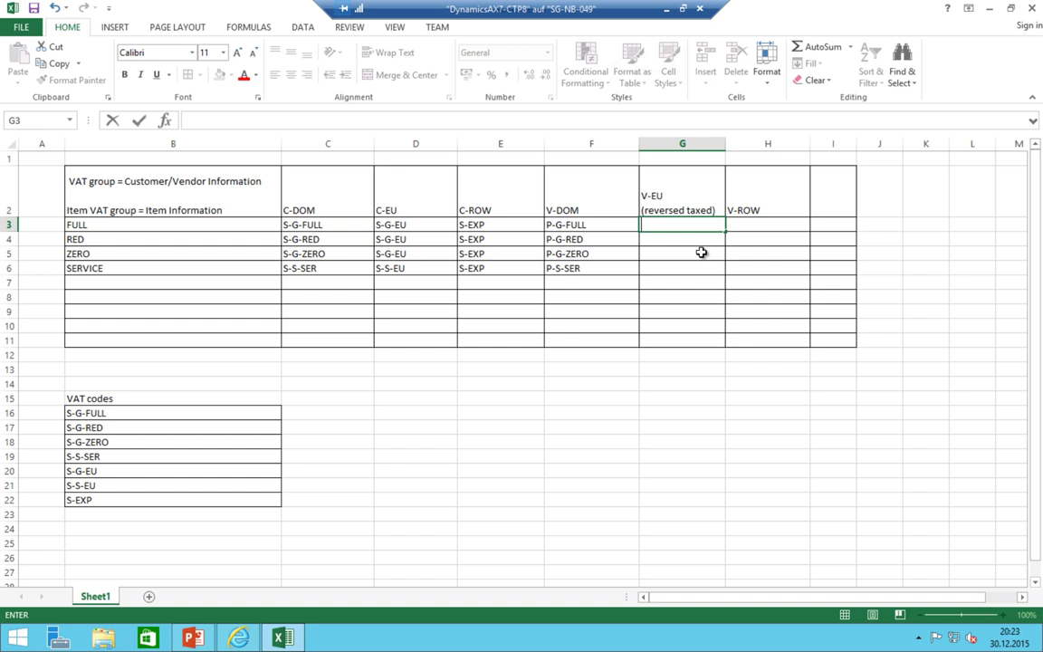
text(P-G-EUR)
key(BackSpace)
- Fill V-EU with P-G-EU for FULL, RED and ZERO, and P-S-EU for SERVICE
key(ctrl+Return)
key(ctrl+c)
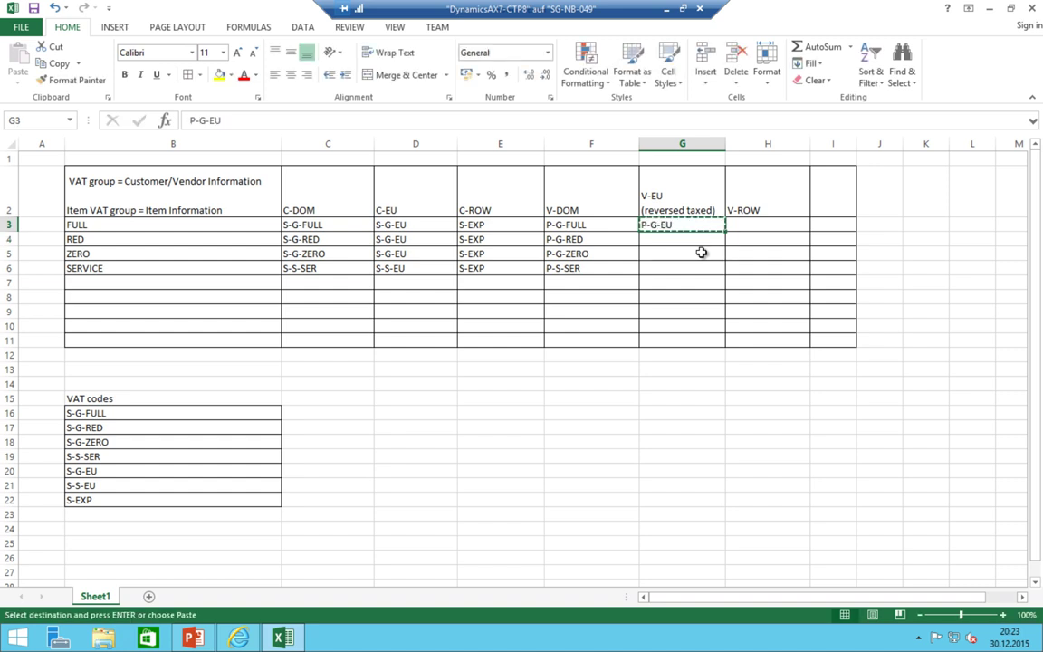
key(Down)
key(ctrl+v)
key(Down)
key(ctrl+v)
key(Down)
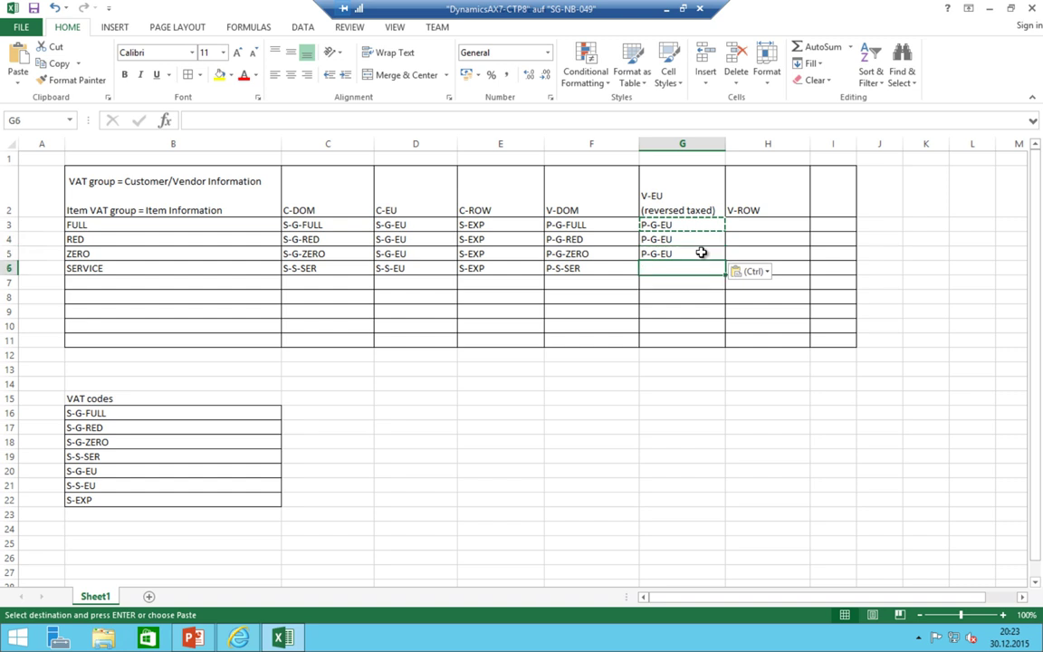
text(P)
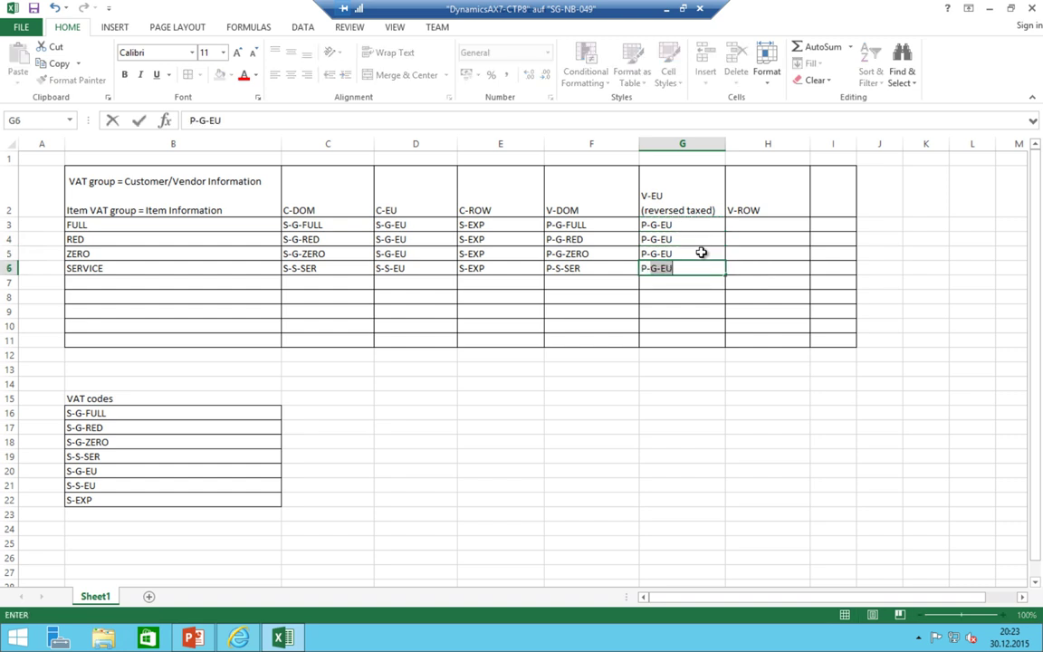
text(-S-EU)
key(ctrl+Return)
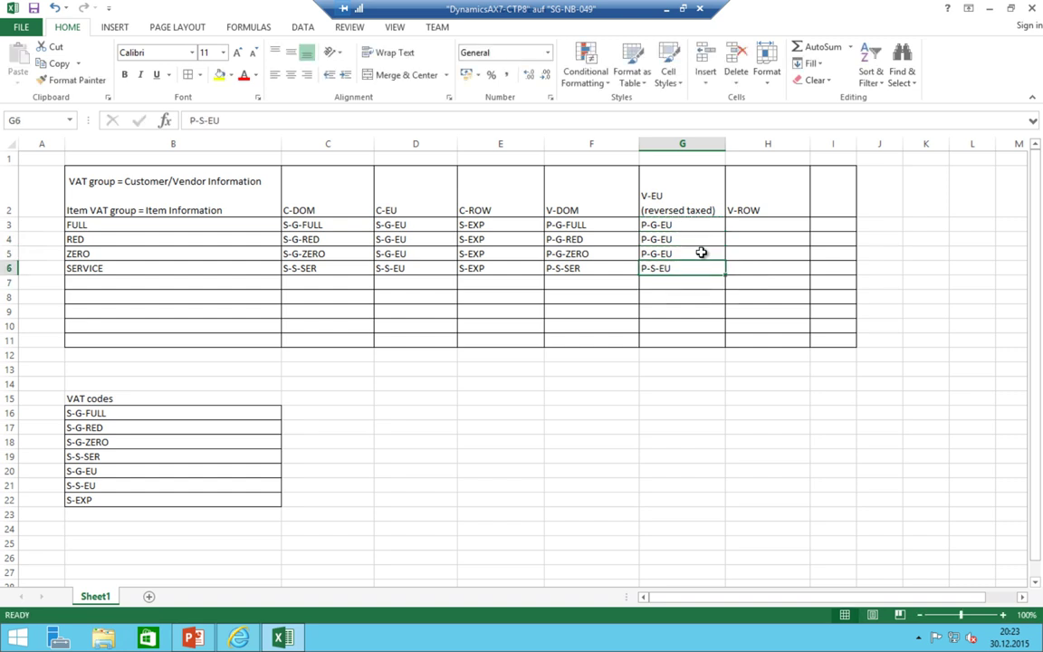
- Fill the V-ROW column with P-IMP for all four rows
key(Right)
key(Up)
key(Up)
key(Up)
text(P)
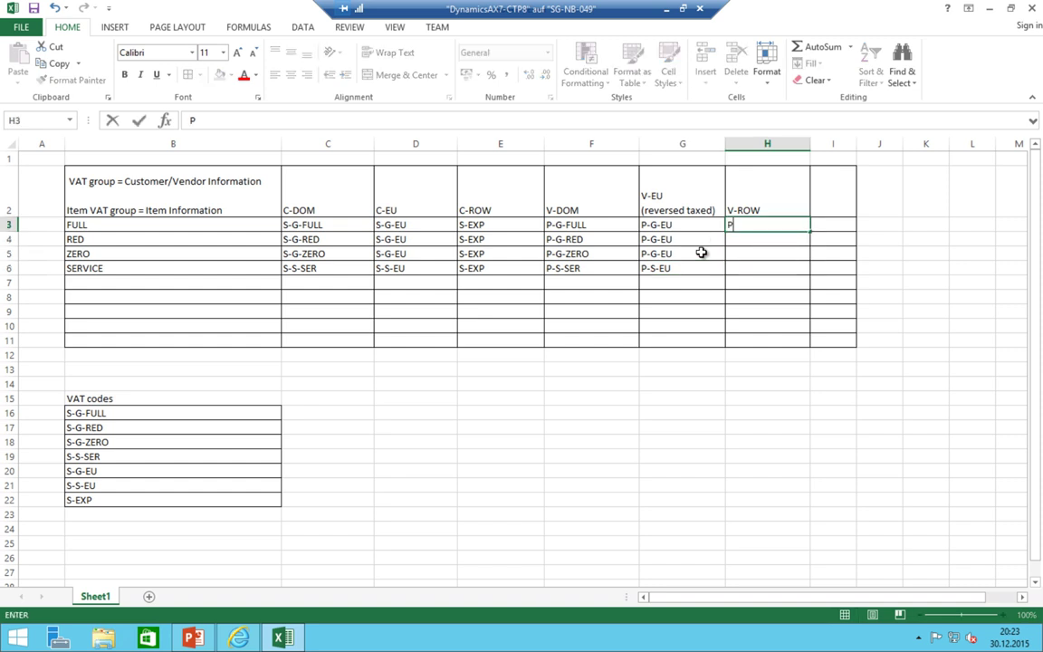
text(-IMP)
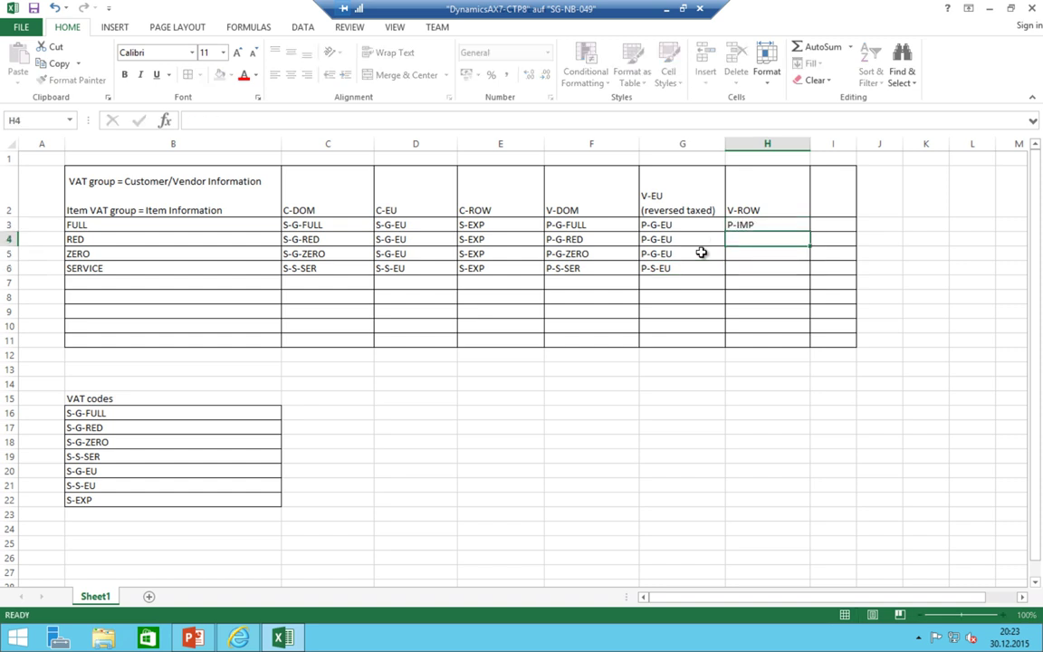
key(ctrl+Return)
key(ctrl+c)
key(Down)
key(ctrl+v)
key(Down)
key(ctrl+v)
key(Down)
key(ctrl+v)
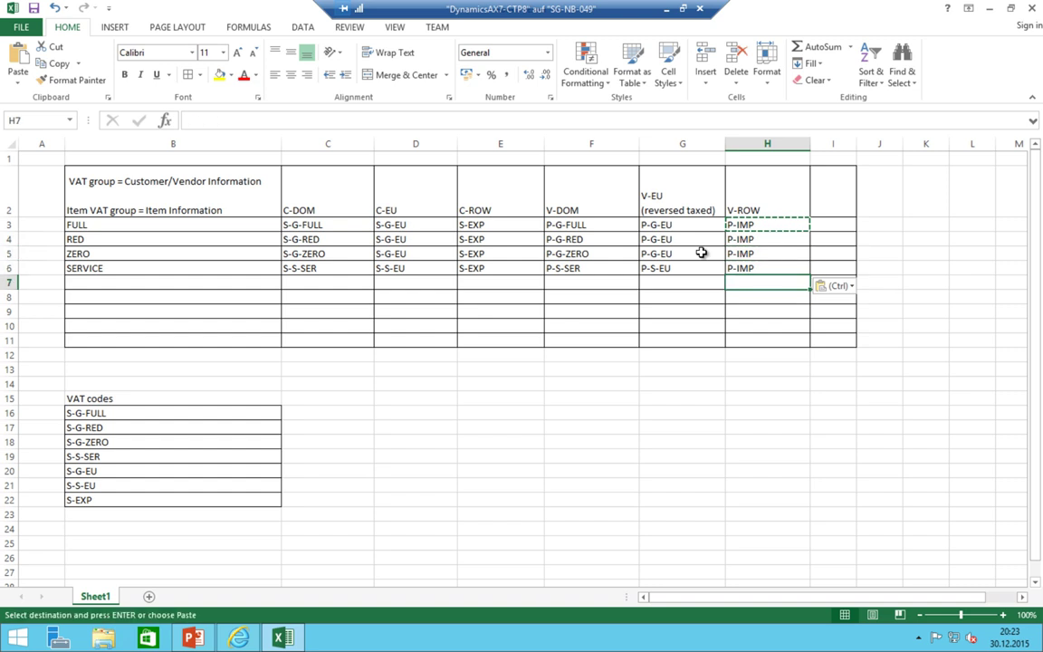
key(Left)
- Append P-G-EU, P-S-EU and P-IMP to the VAT codes list
click(702, 254)
key(shift+Down)
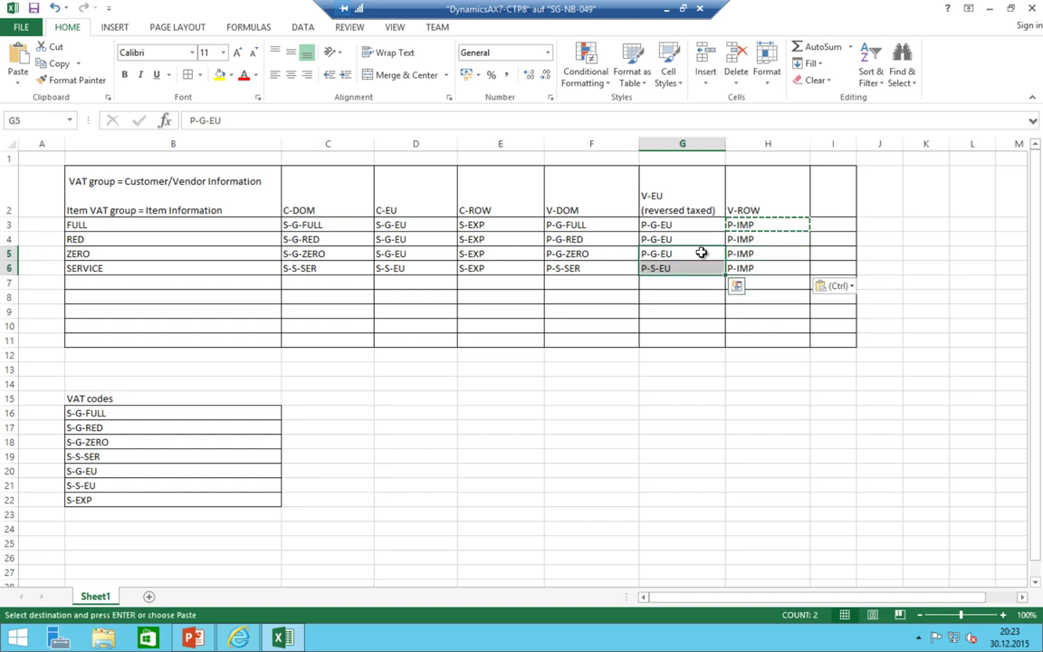
key(ctrl+c)
click(87, 511)
key(ctrl+v)
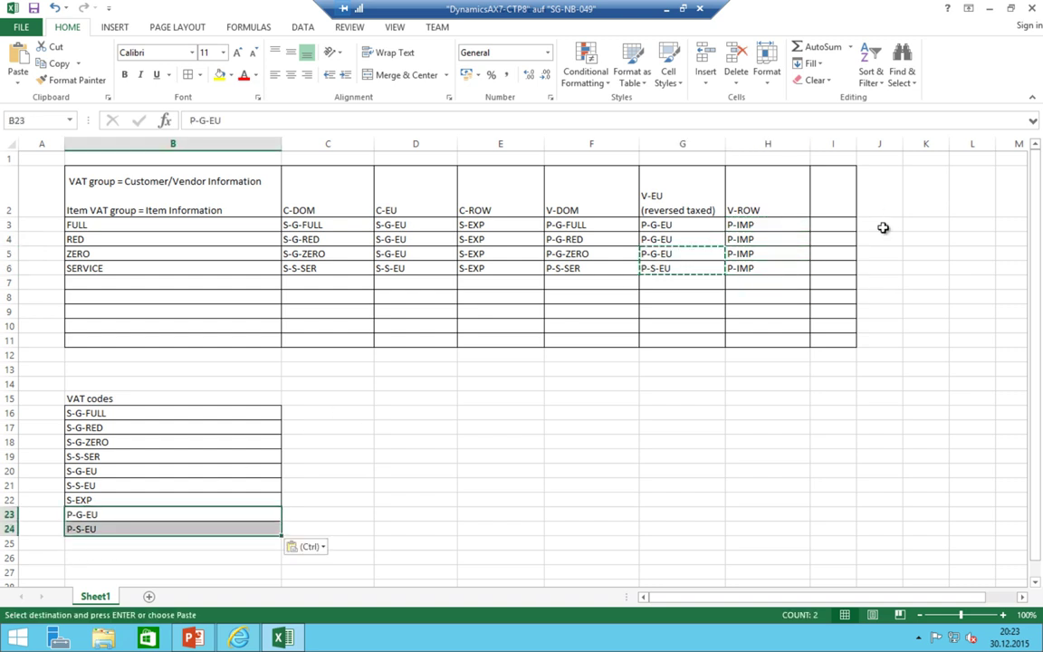
click(763, 268)
key(ctrl+c)
scroll(142, 424, down, 2)
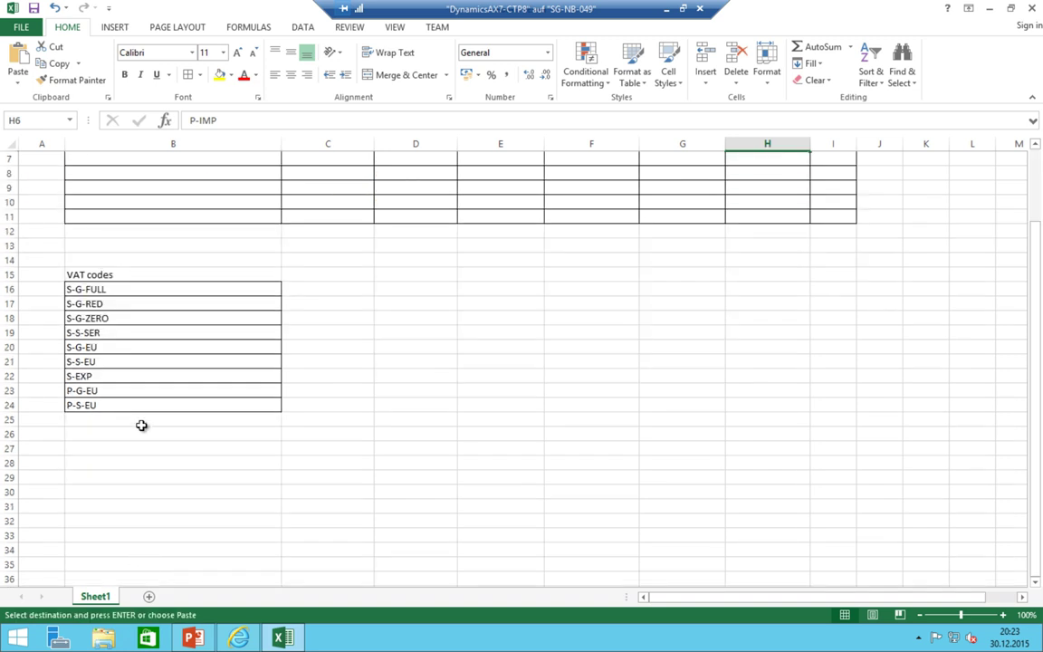
click(142, 419)
key(ctrl+v)
click(125, 273)
scroll(252, 317, up, 2)
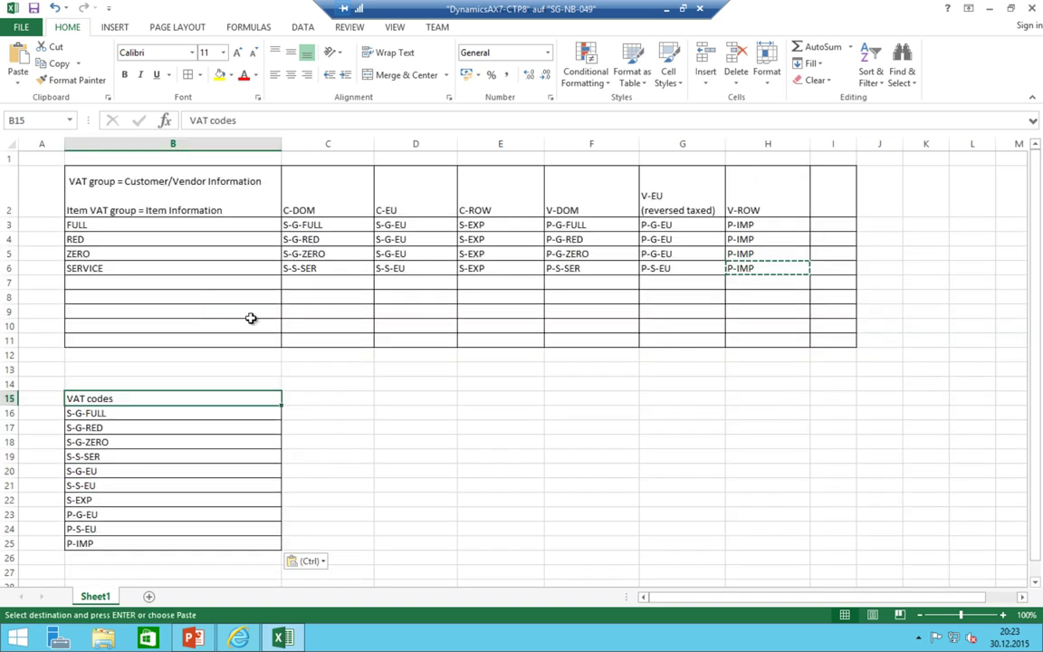
key(Escape)
key(ctrl+shift+f)
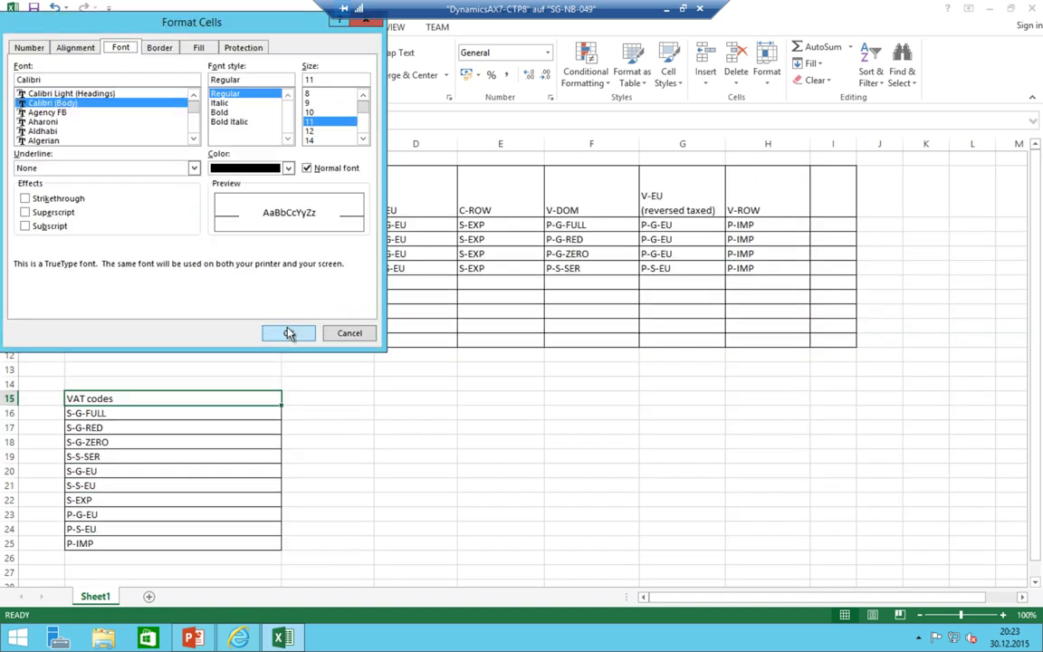
click(288, 333)
click(128, 359)
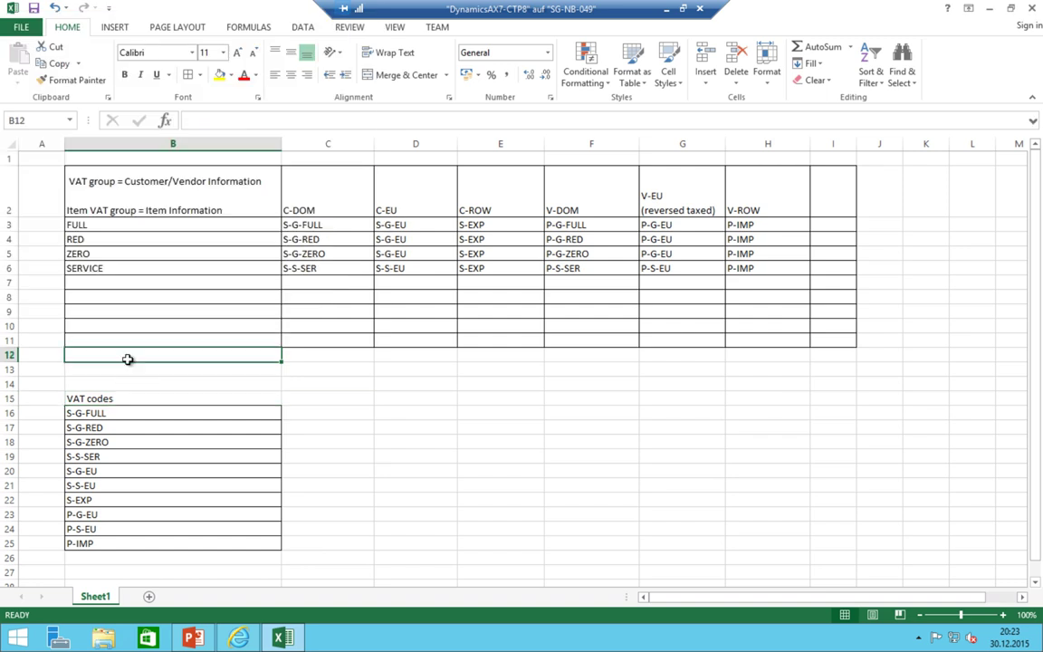
click(99, 399)
click(123, 75)
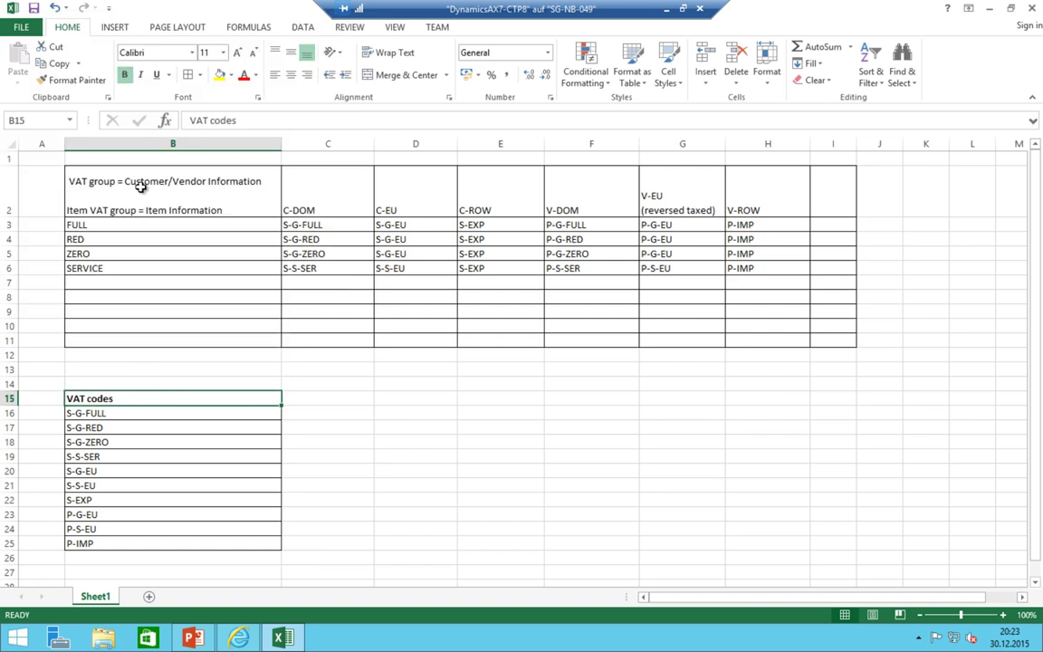
click(126, 172)
click(122, 74)
drag(100, 225, 106, 264)
click(125, 75)
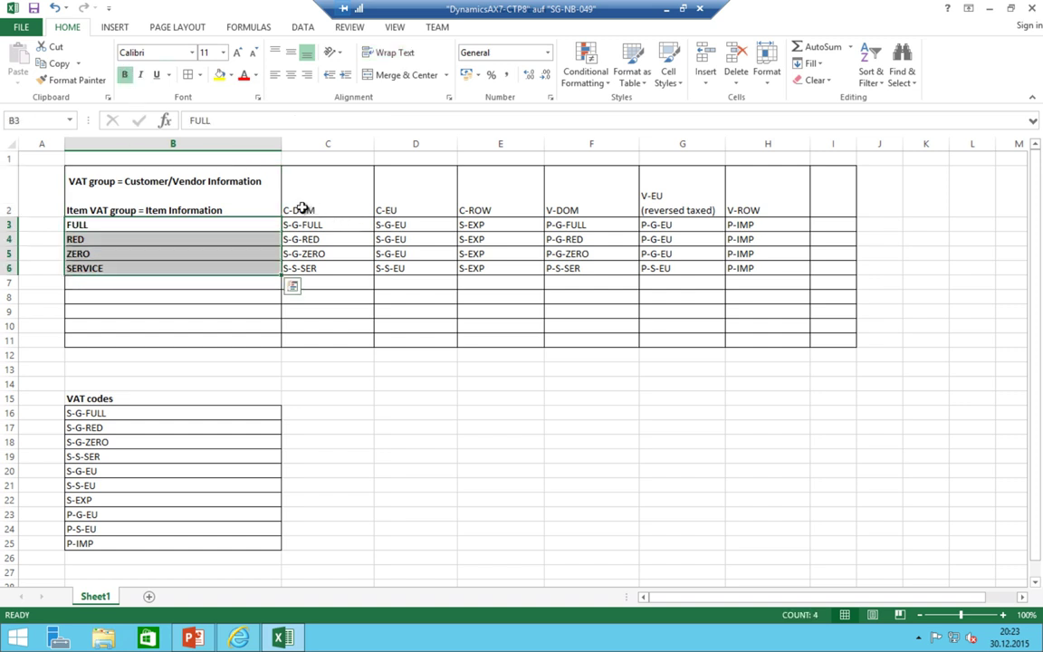
drag(305, 204, 748, 204)
click(124, 74)
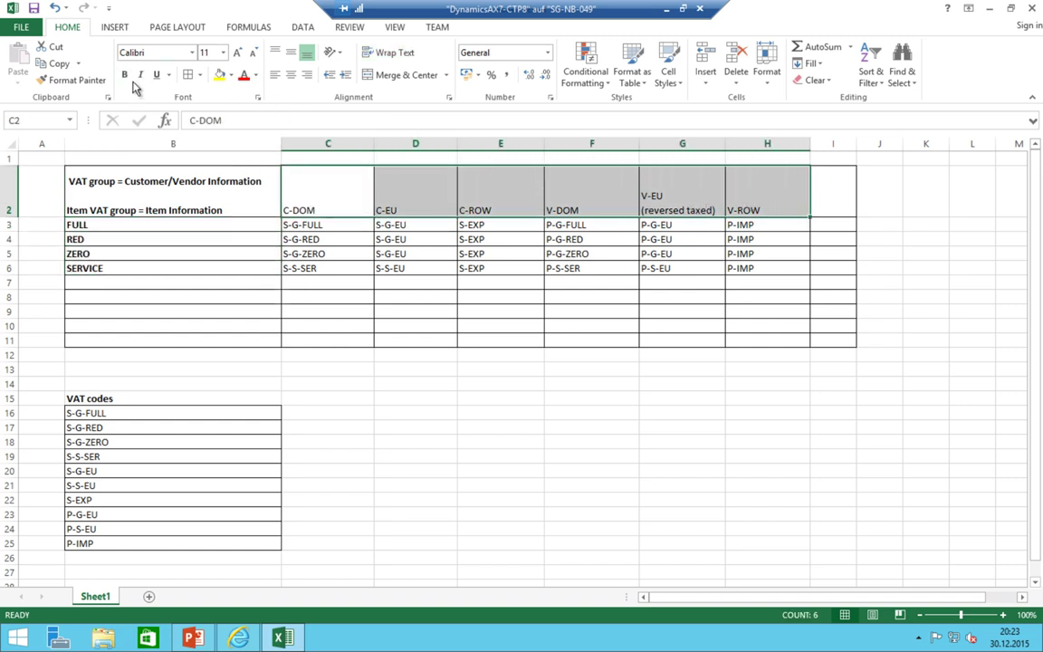
click(127, 254)
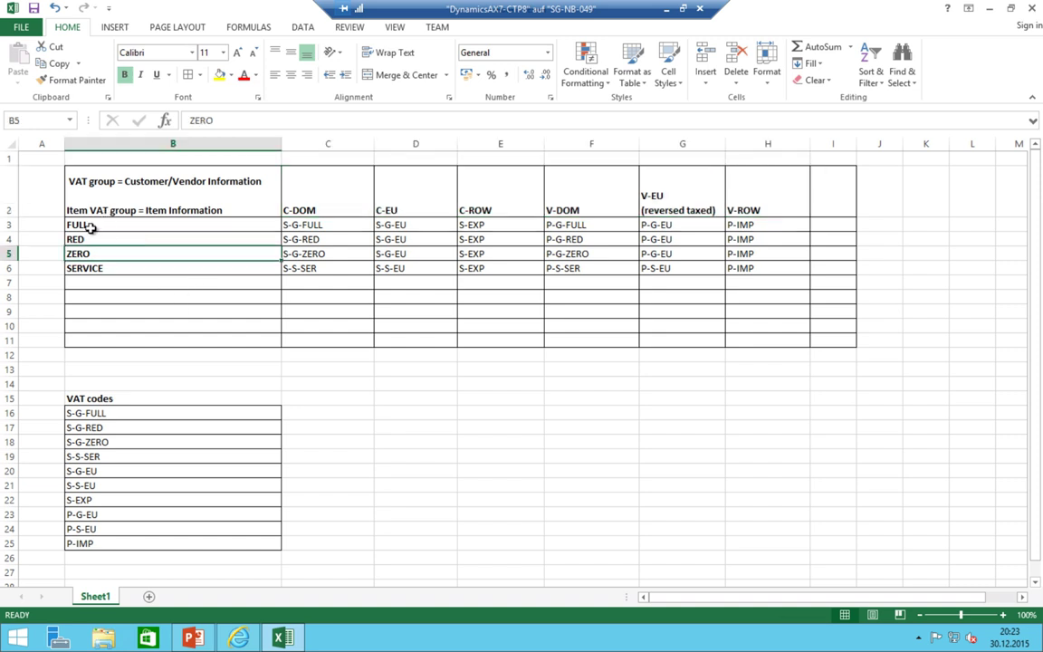
click(94, 224)
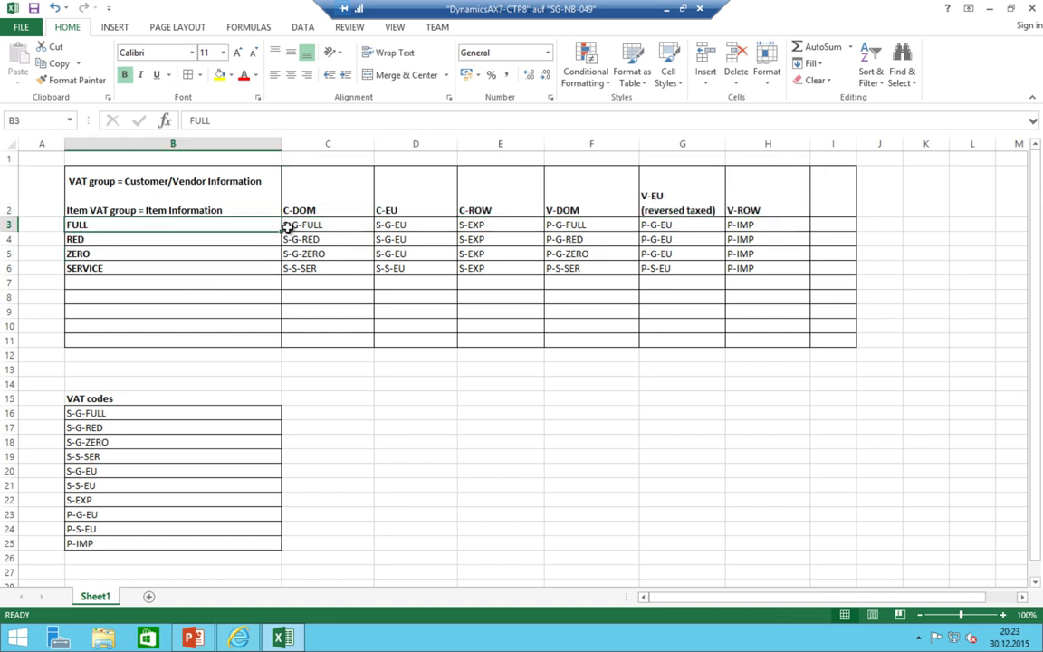
drag(309, 226, 730, 260)
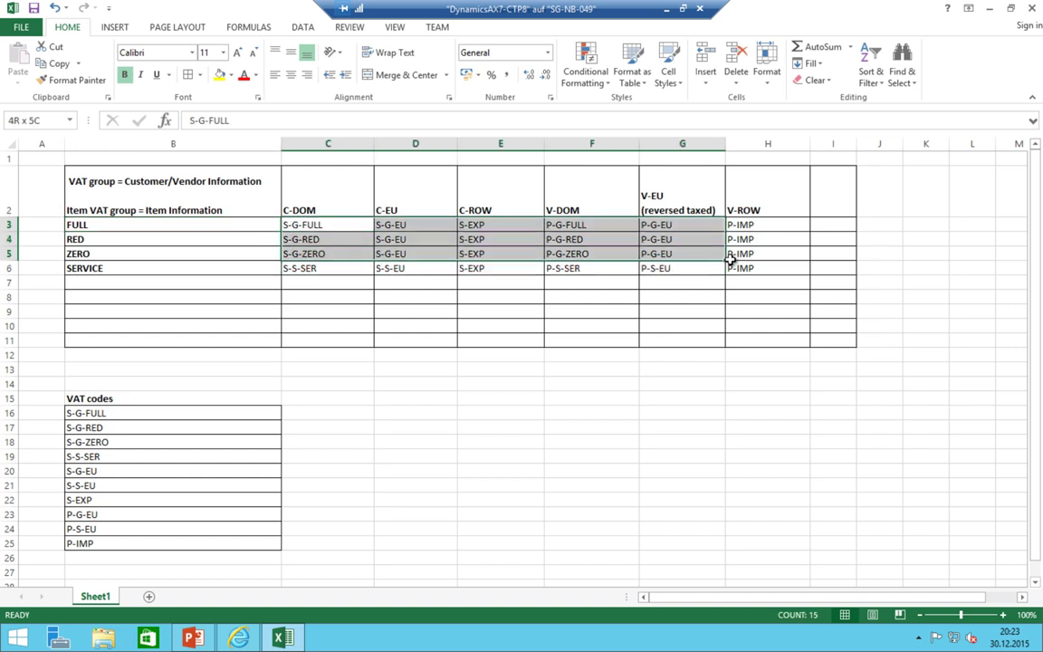
click(323, 402)
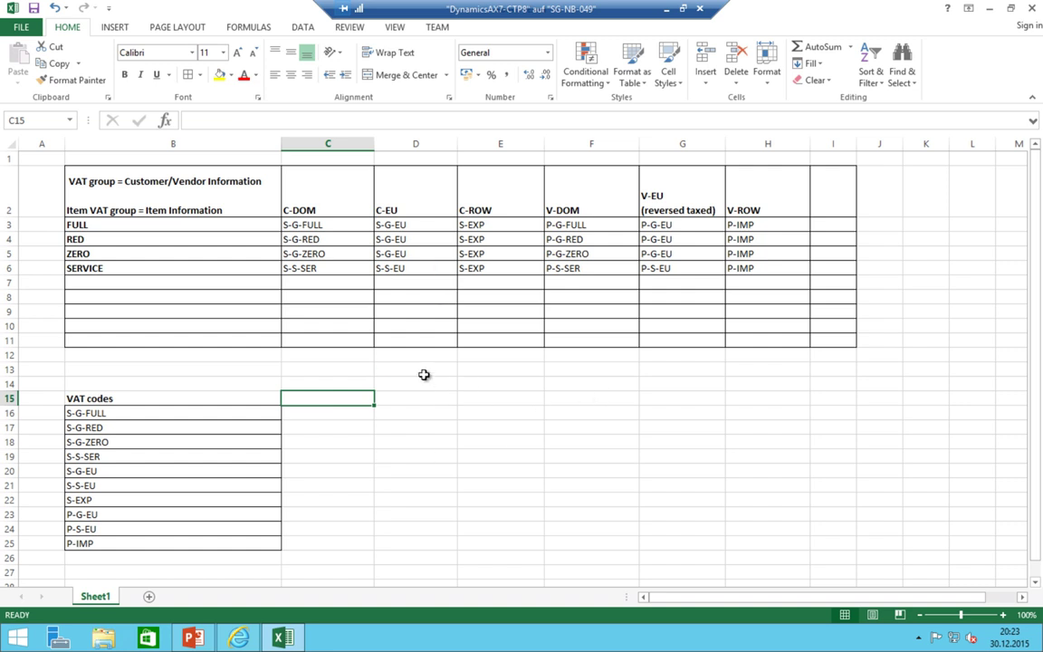
- Add a Percentage heading and enter 19%, 7%, 8% and 19% for the first four codes
text(Percentage)
key(Return)
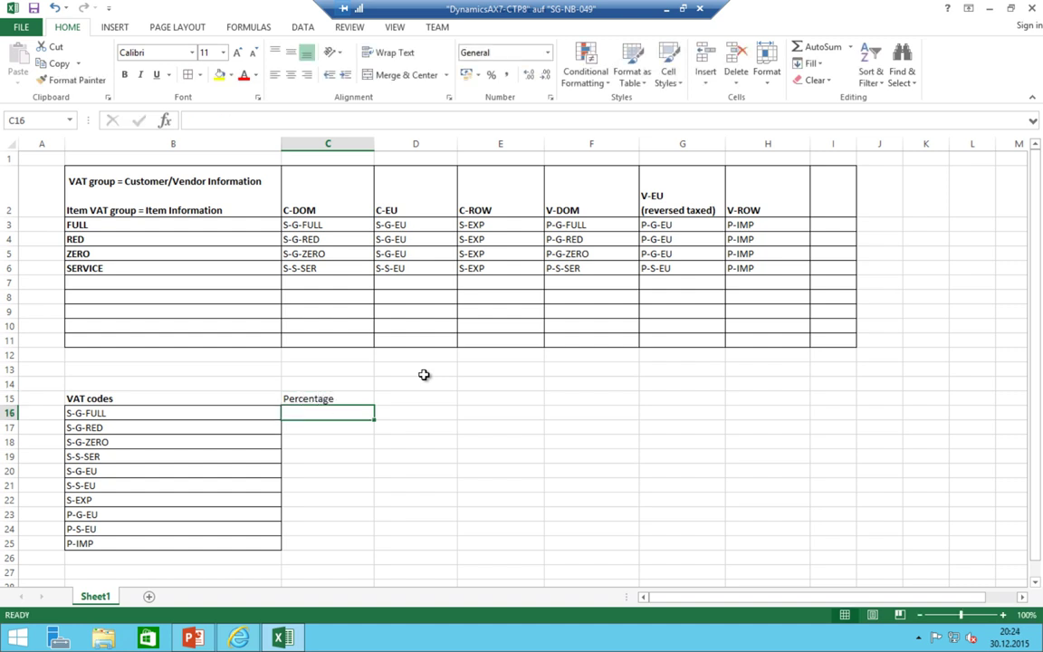
text(19+)
text(%)
key(Return)
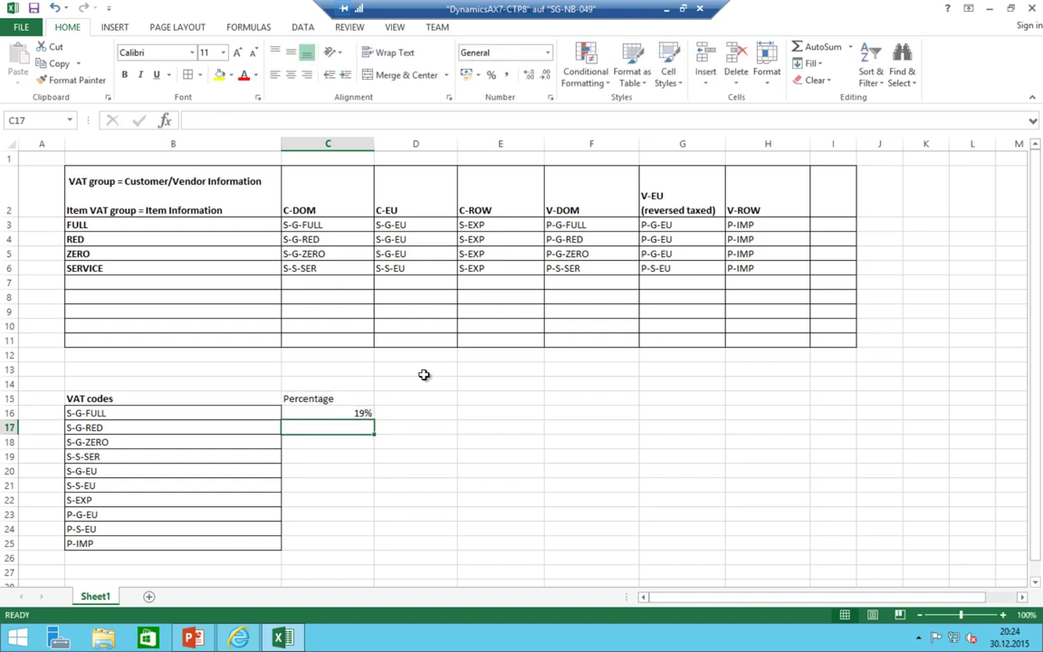
text(7%)
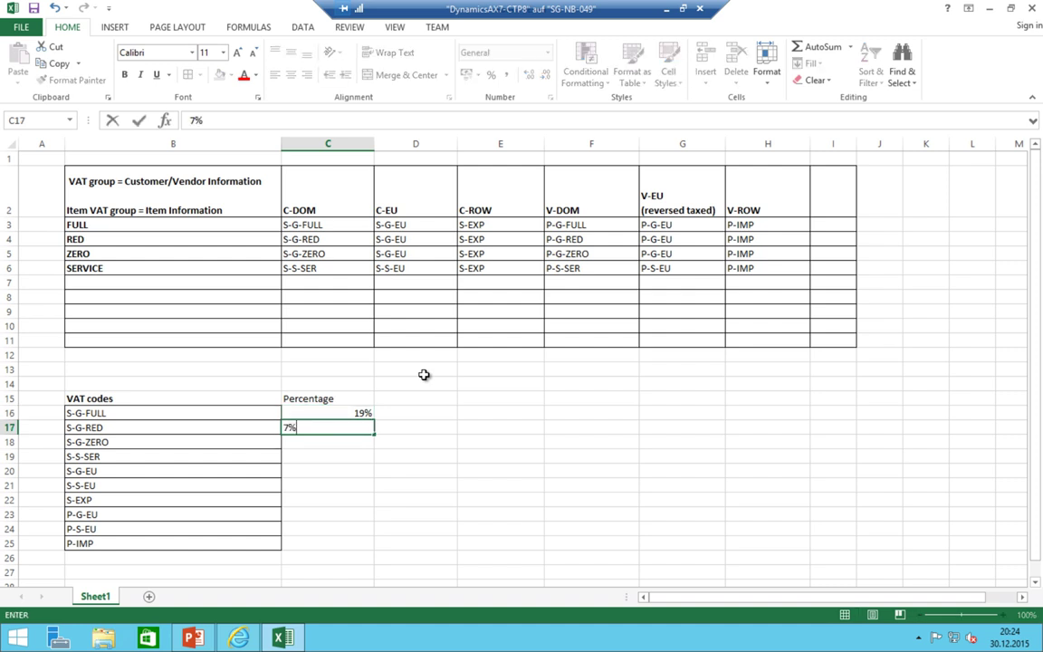
key(Return)
text(8%)
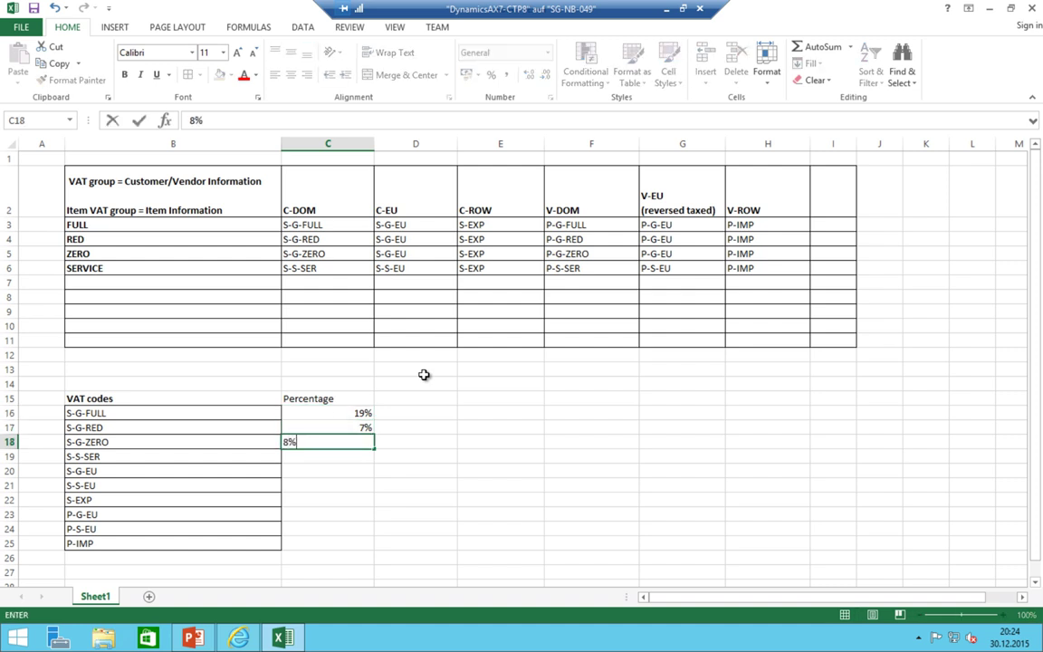
key(Return)
text(19)
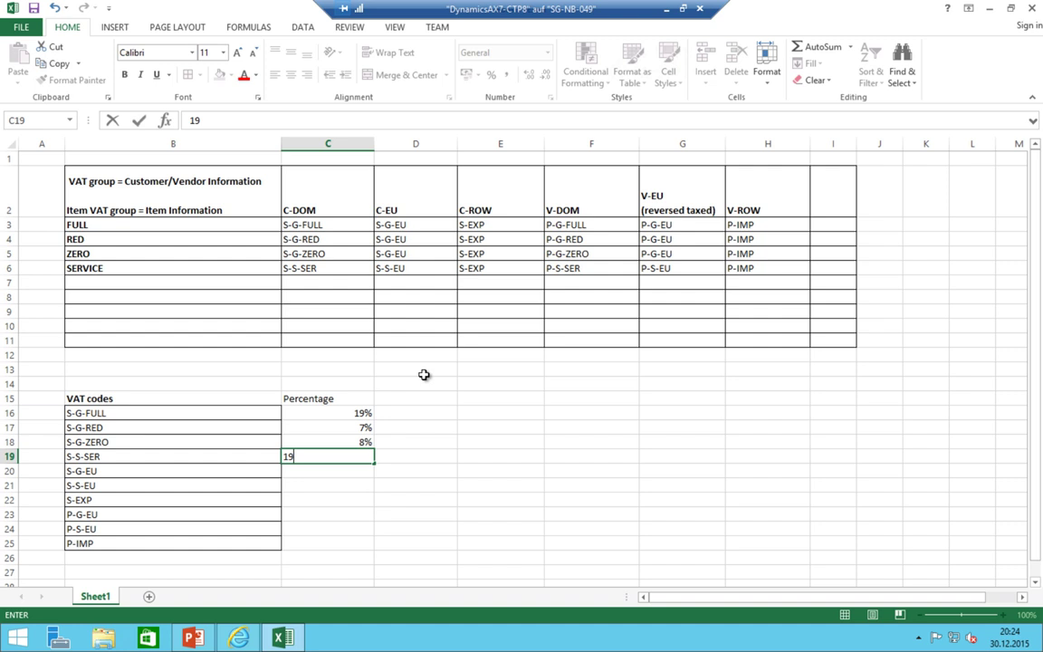
text(%)
key(Return)
- Correct S-G-ZERO to 0% and give S-G-EU, S-S-EU and S-EXP 0%
key(Up)
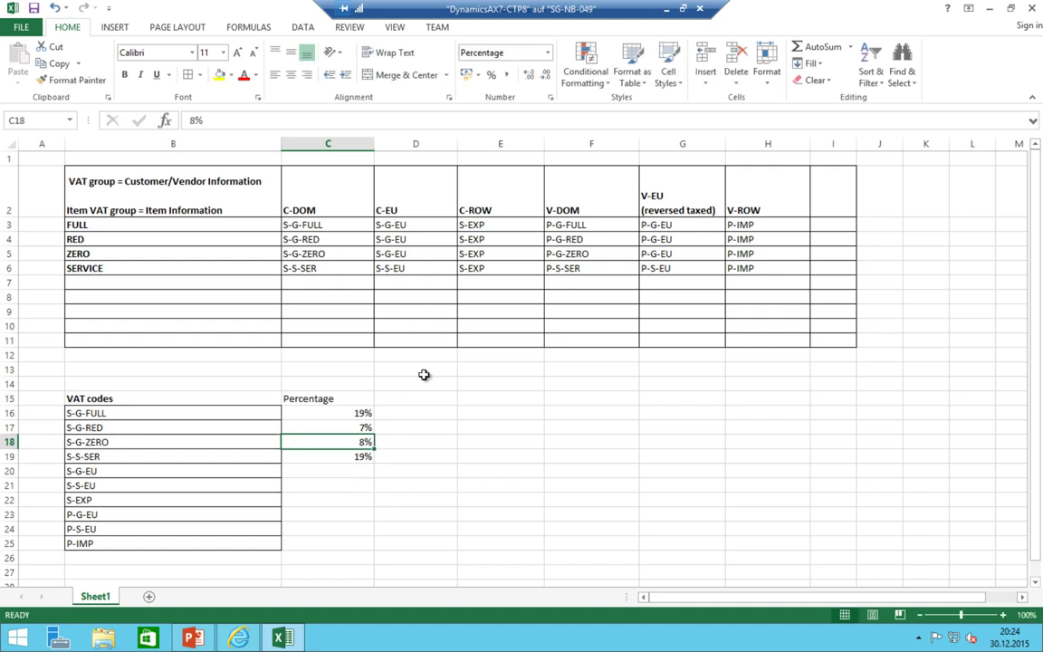
text(0)
key(Return)
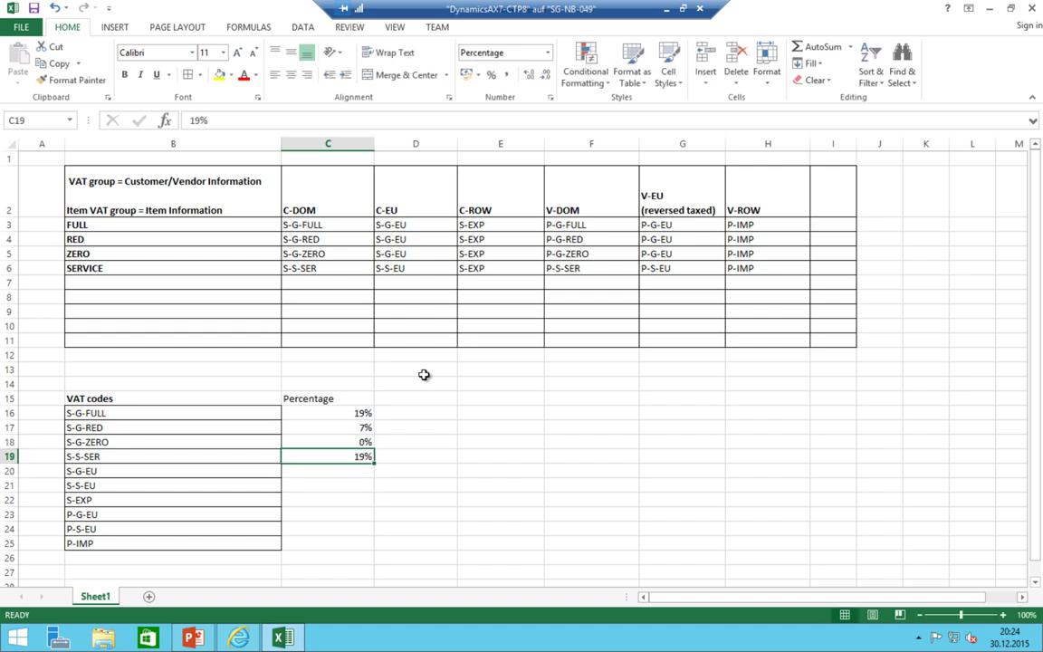
key(Down)
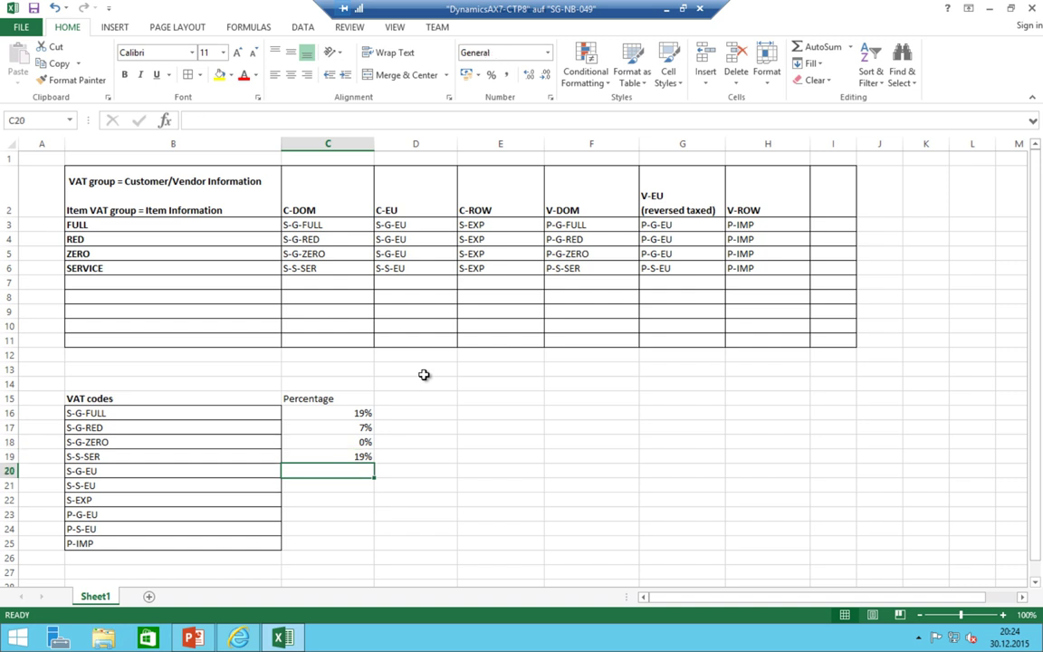
text(0%)
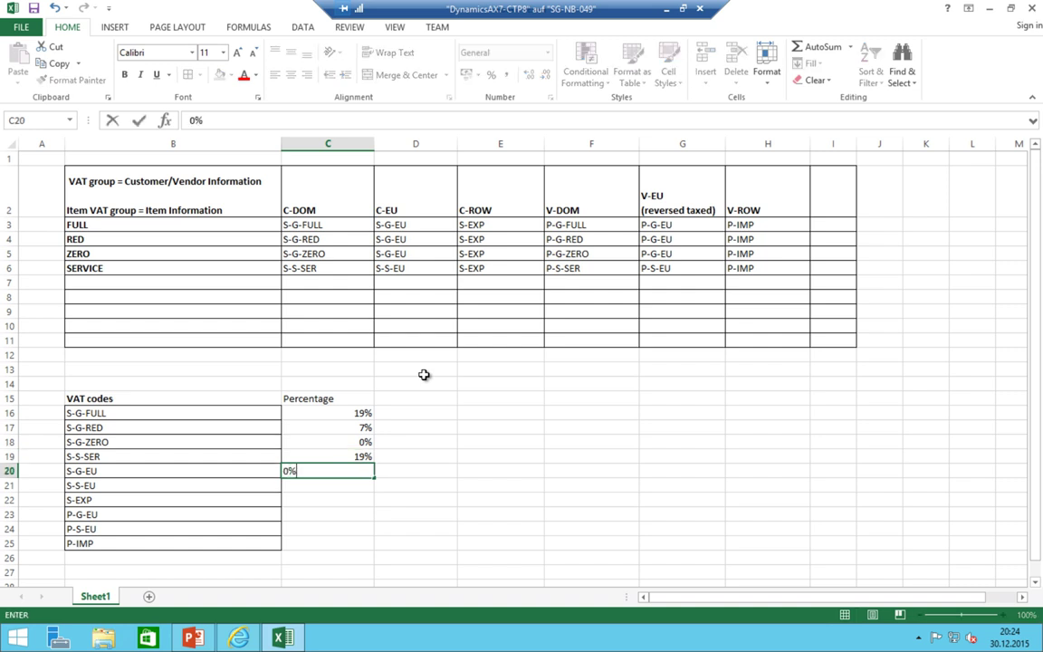
key(Return)
text(0)
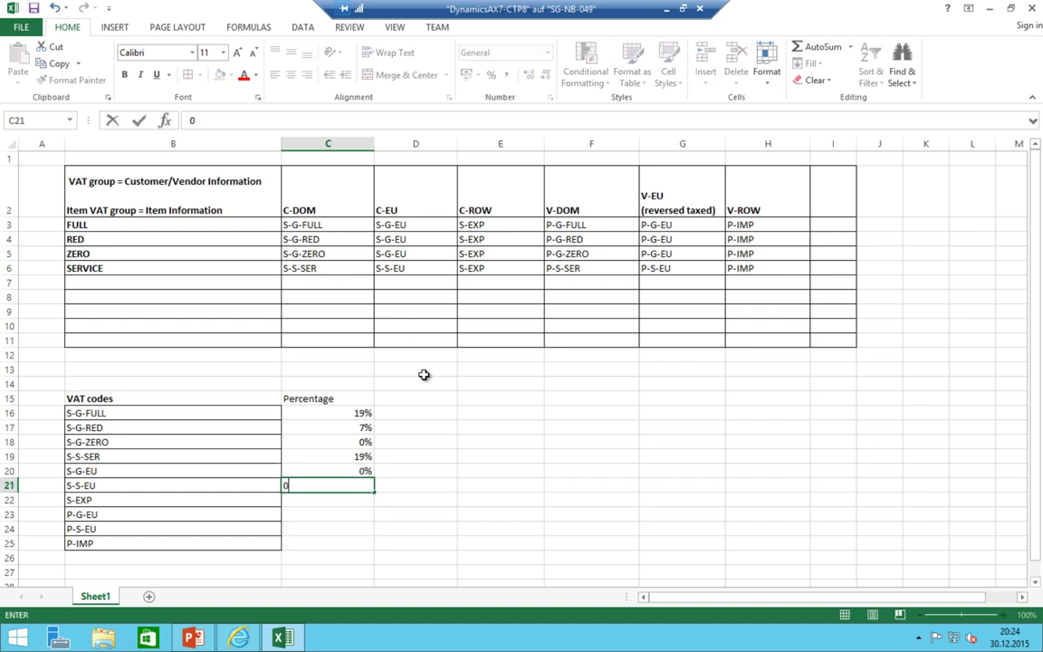
text(%)
key(Return)
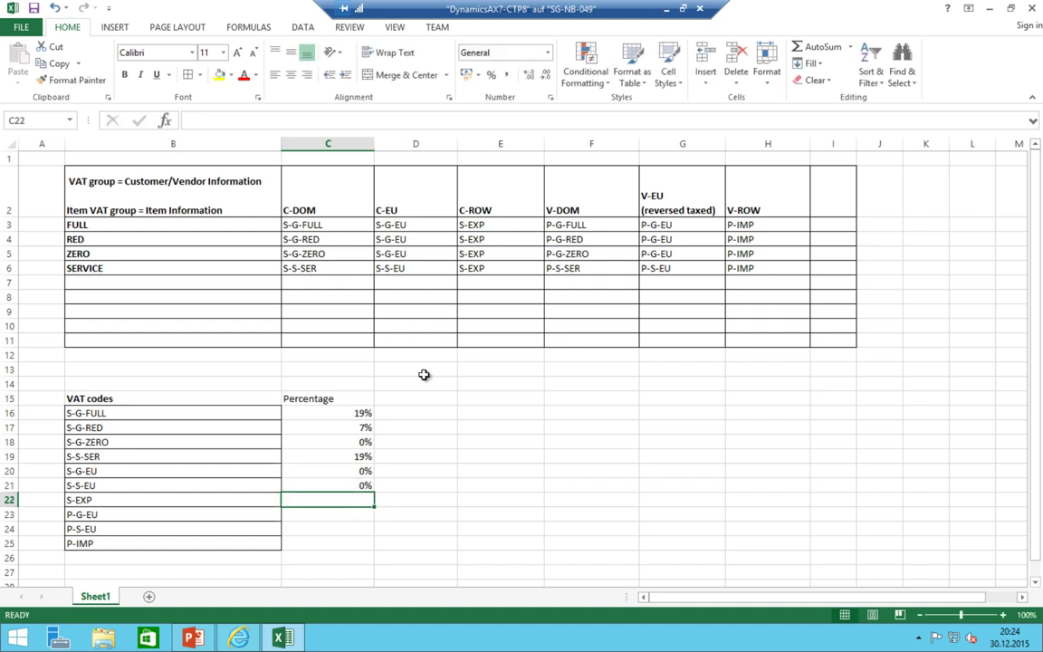
text(0%)
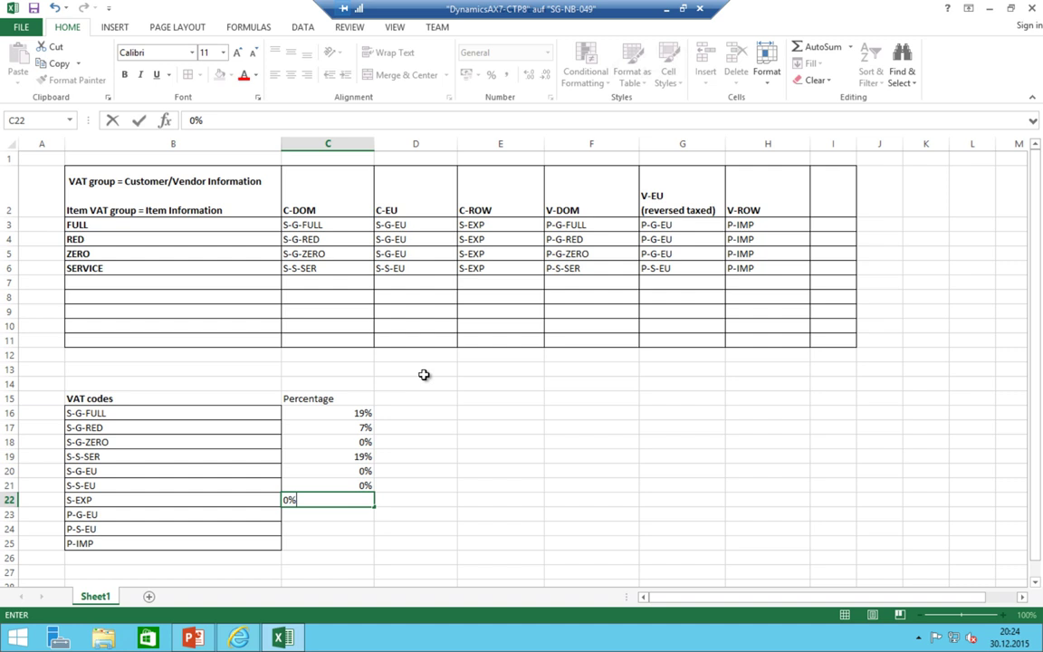
key(Return)
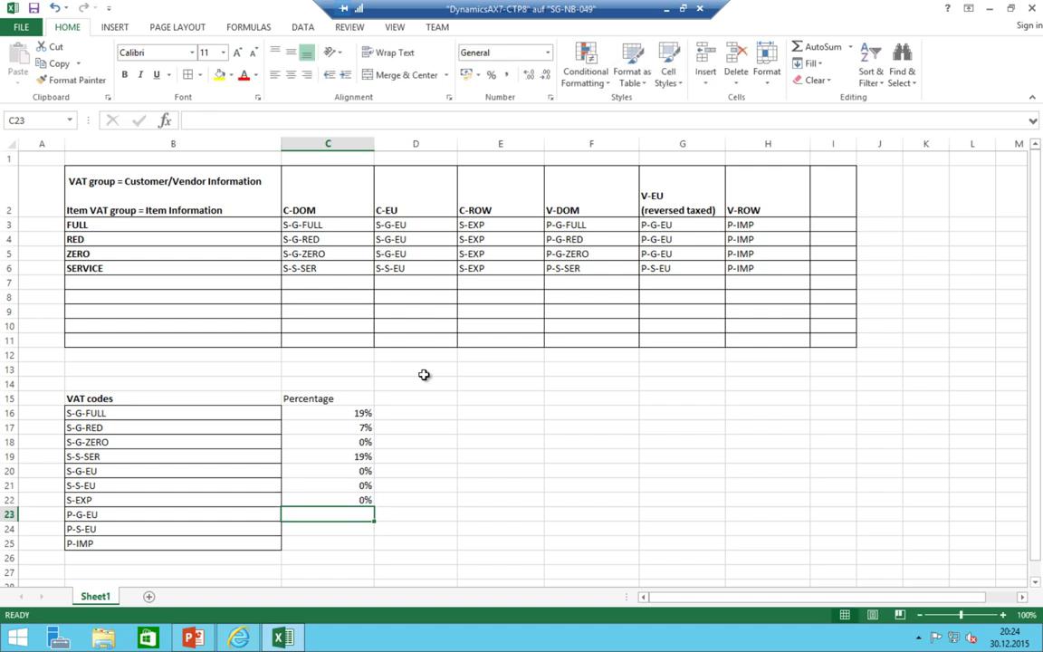
drag(572, 227, 579, 268)
- Move P-G-EU, P-S-EU and P-IMP down the VAT codes list to make room
key(ctrl+c)
scroll(136, 426, down, 2)
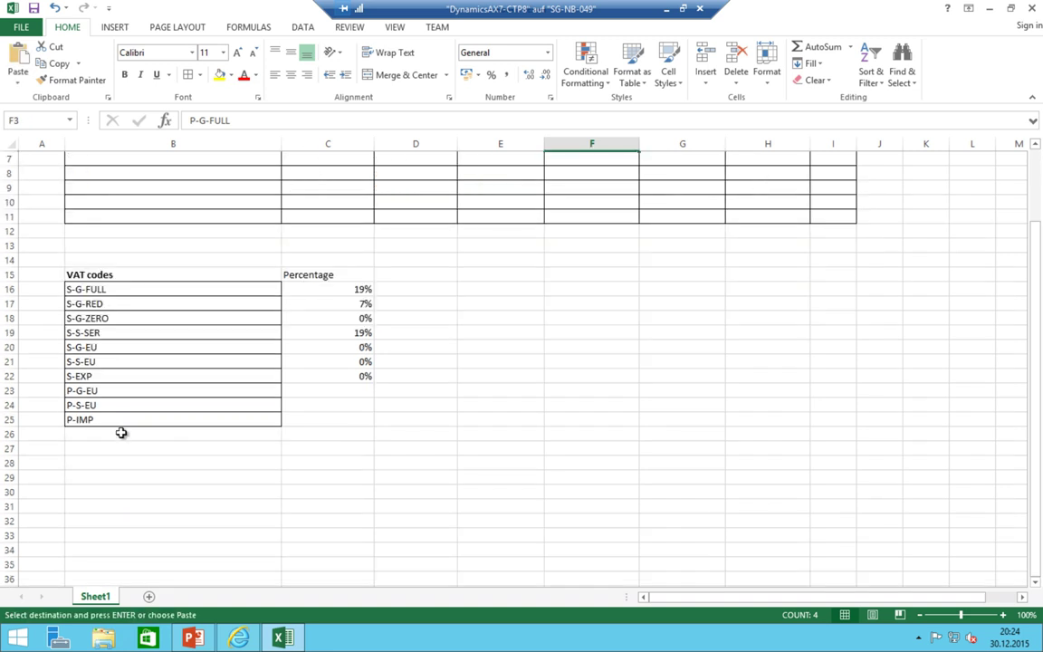
drag(114, 394, 118, 508)
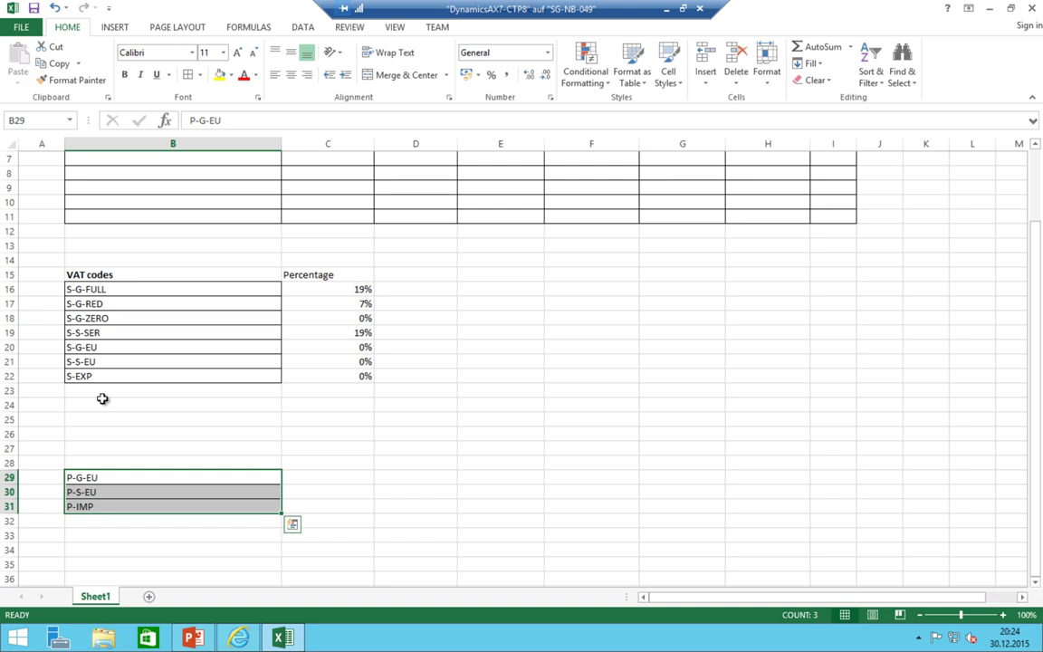
scroll(102, 399, up, 2)
- Paste P-G-FULL, P-G-RED, P-G-ZERO and P-S-SER into B23 below S-EXP
drag(580, 223, 579, 270)
key(ctrl+c)
click(106, 512)
key(ctrl+v)
scroll(165, 487, down, 1)
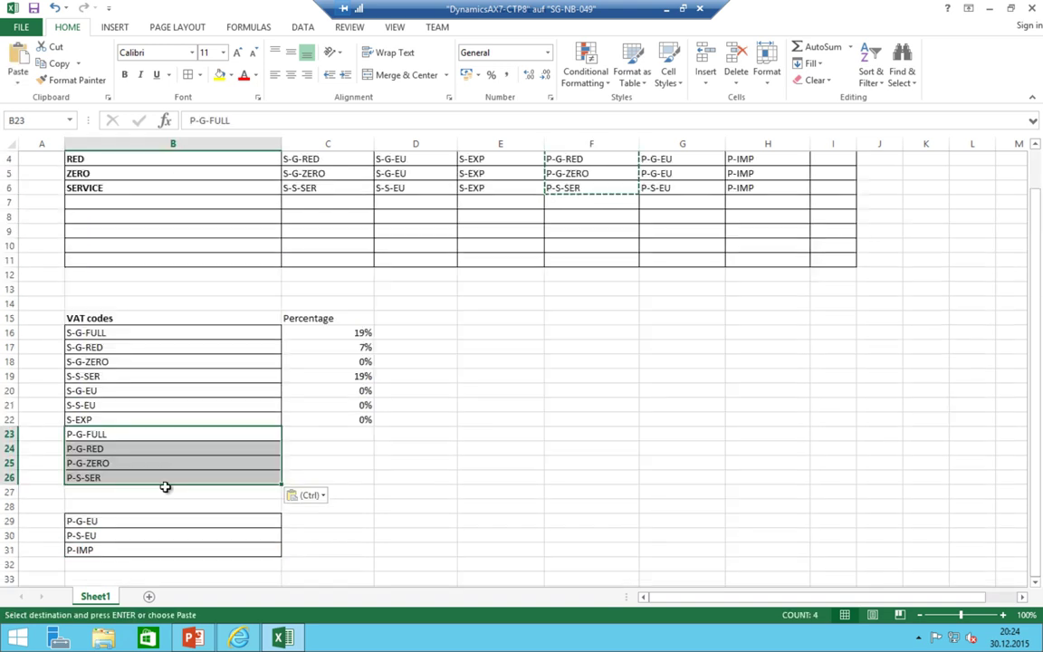
scroll(164, 487, down, 1)
drag(150, 477, 147, 451)
scroll(366, 500, up, 2)
click(355, 512)
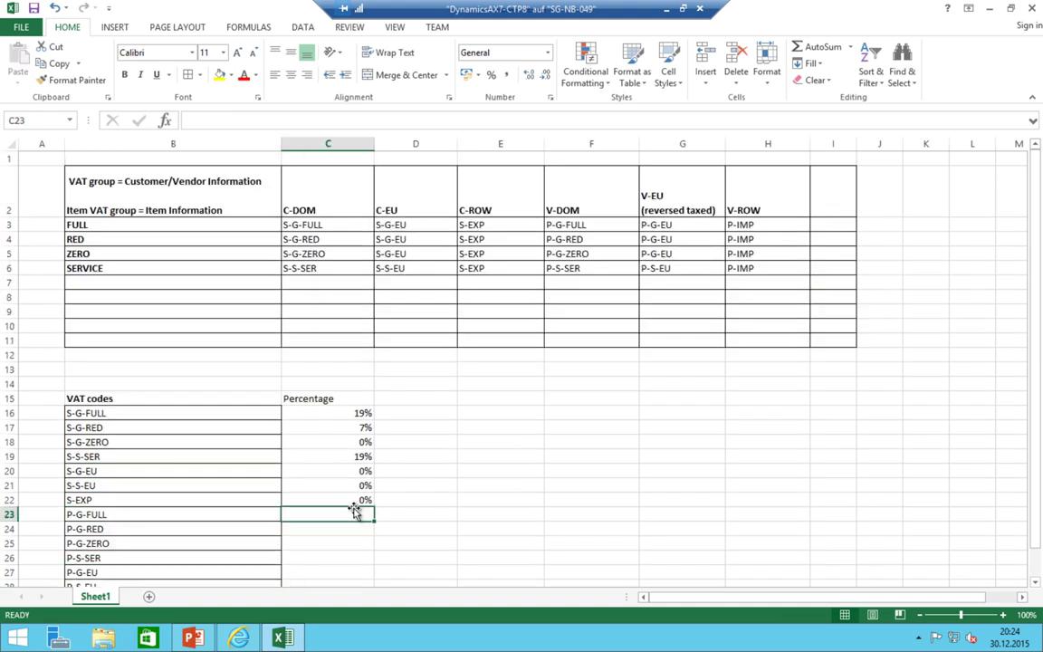
click(308, 225)
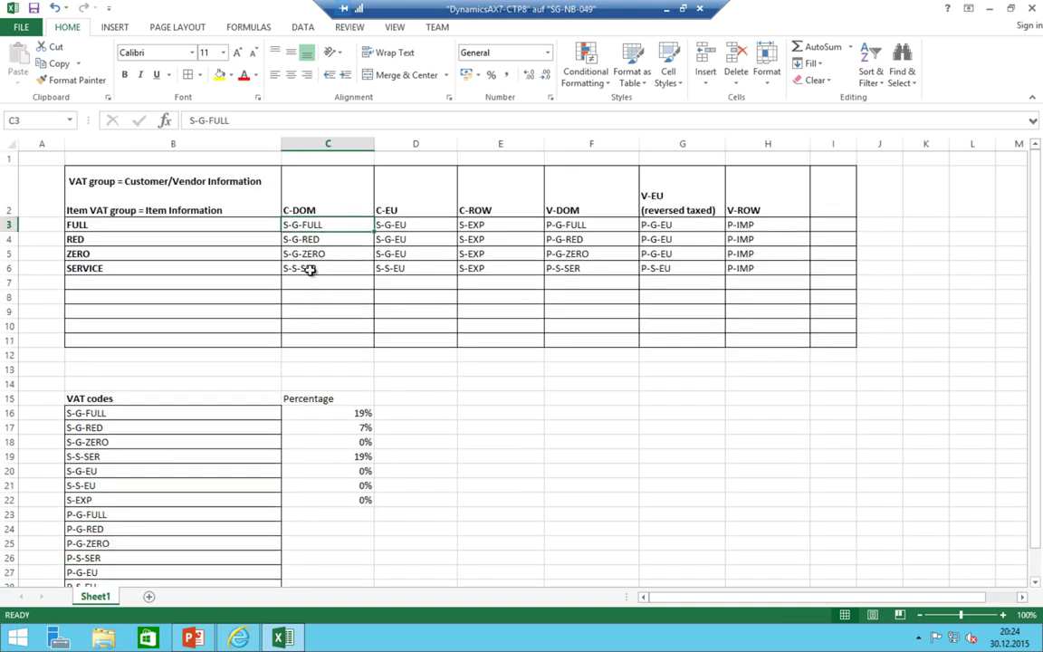
ctrl+click(308, 269)
scroll(339, 373, down, 1)
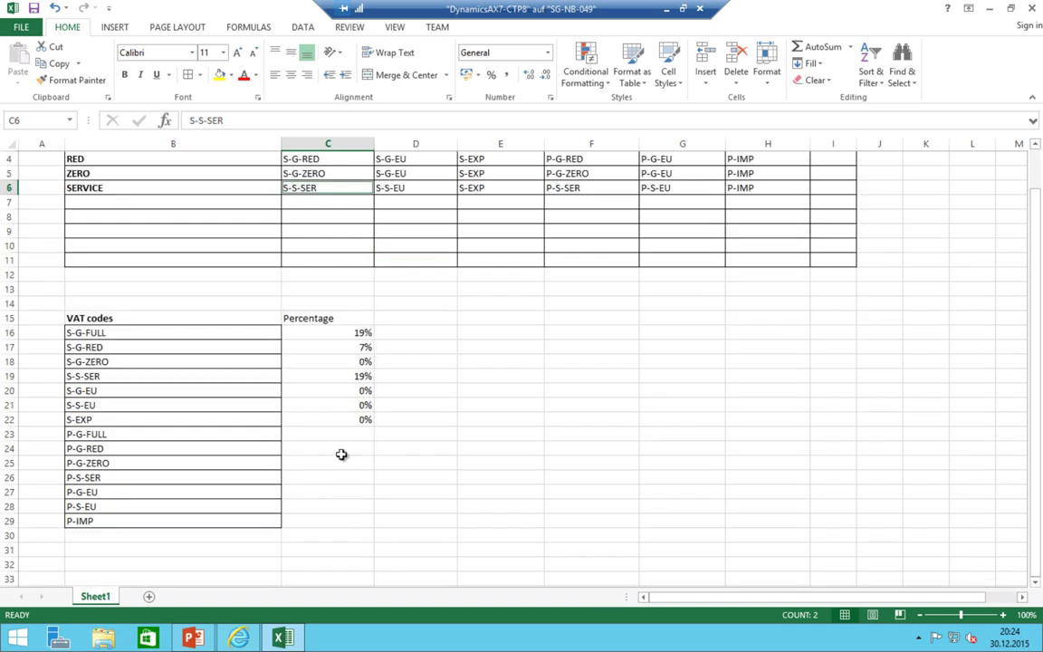
- Rate P-G-FULL 19%, P-G-RED 7%, P-G-ZERO 0% and P-S-SER 19%
click(339, 434)
text(19)
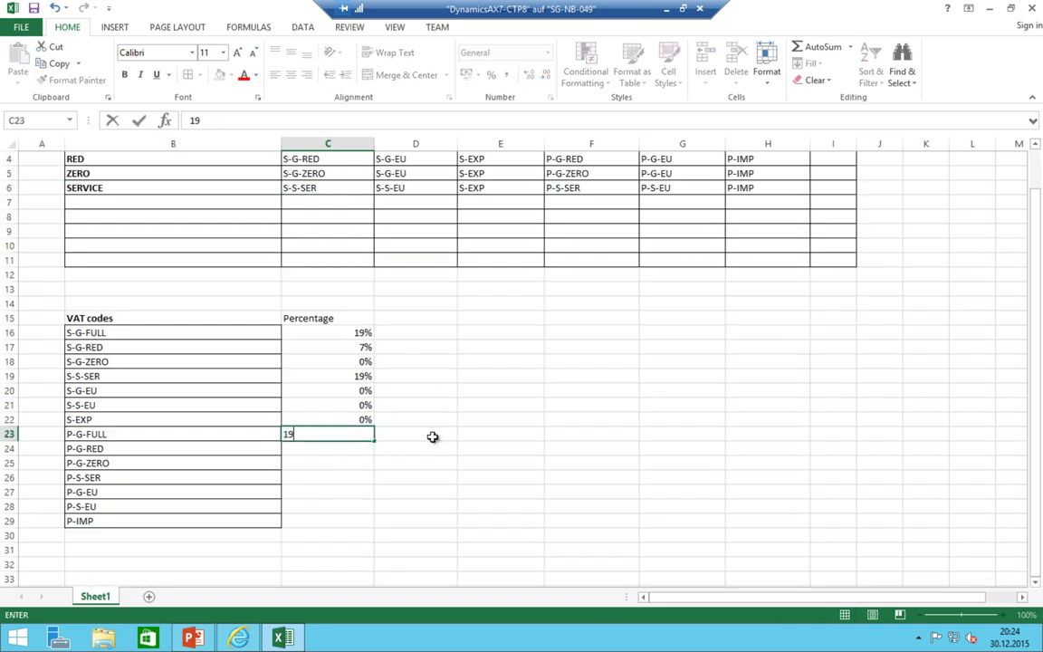
text(%)
key(Return)
text(7%)
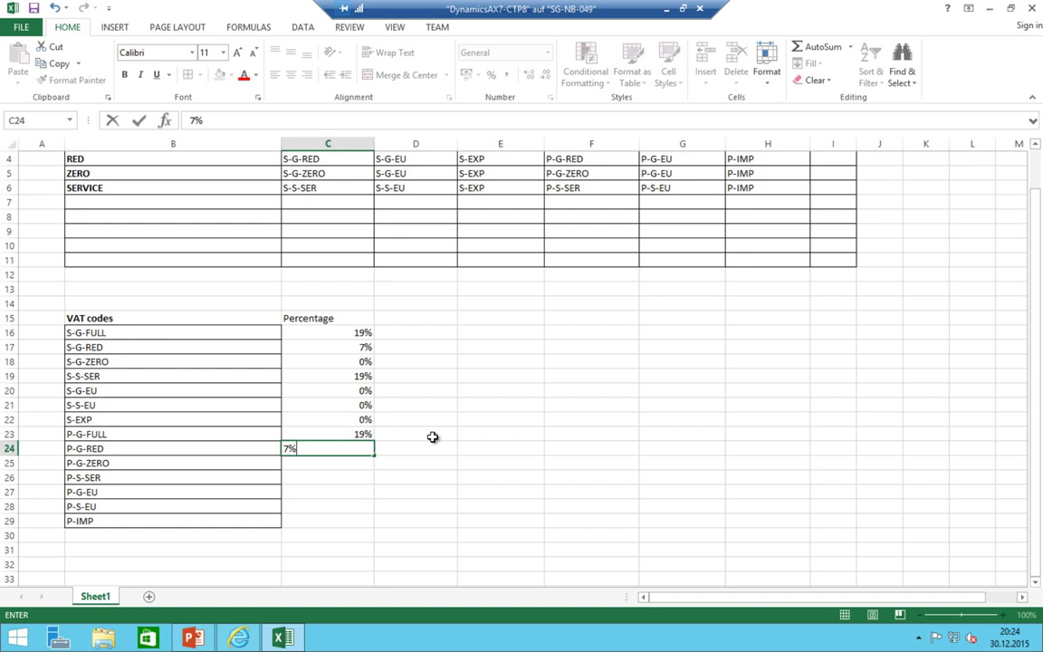
key(Return)
text(0%)
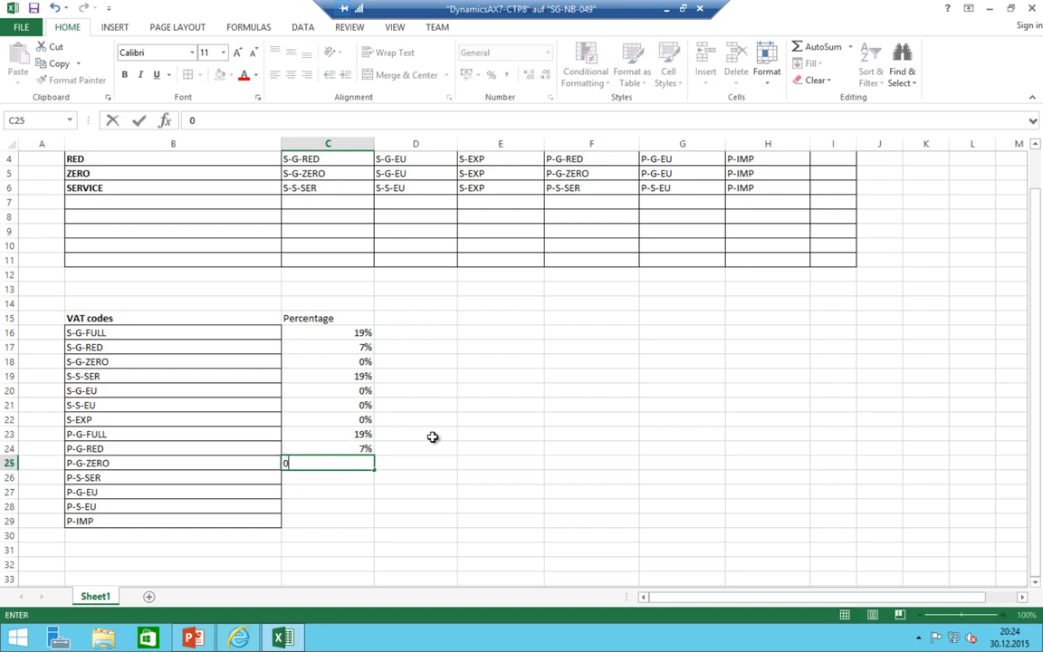
key(Return)
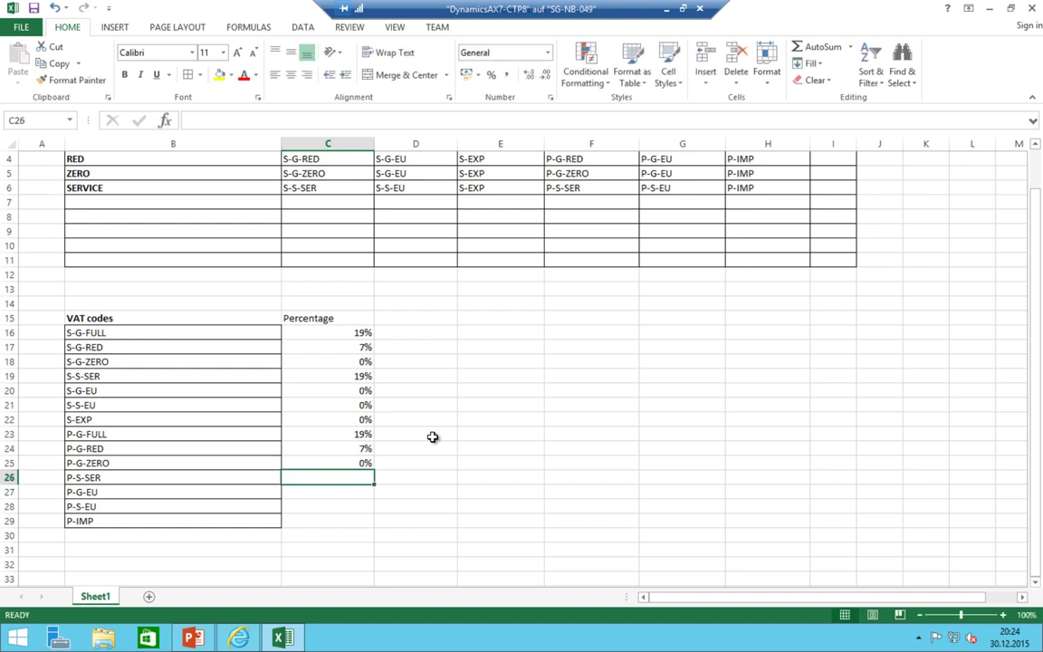
text(19%)
key(Return)
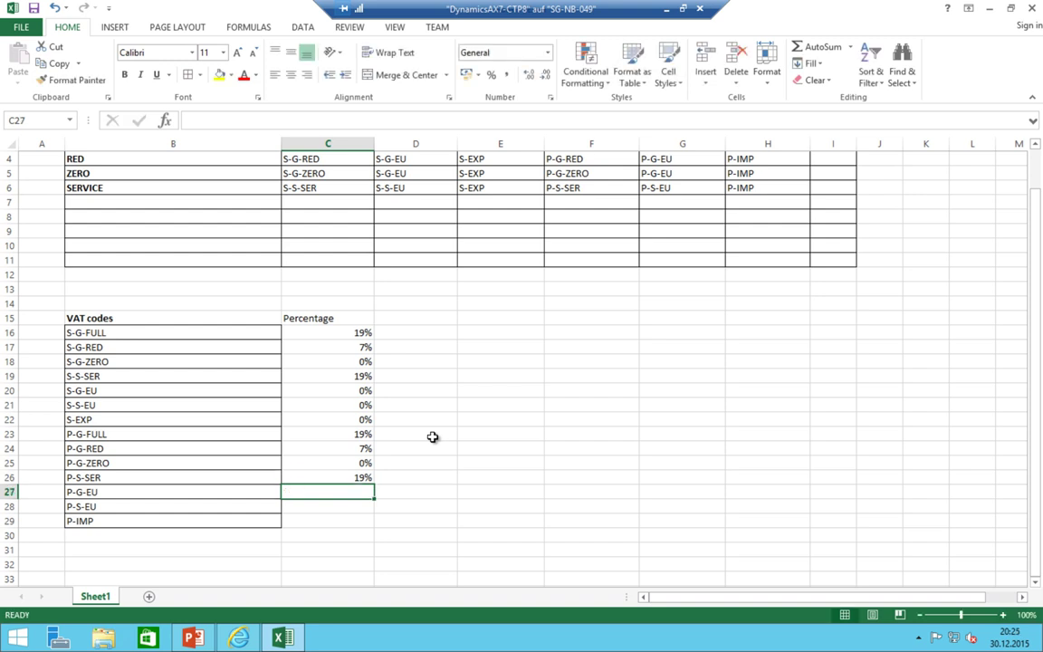
- Set P-G-EU and P-S-EU to '19% (reverded taxed)', P-IMP to 0%, and widen column C
text(19%)
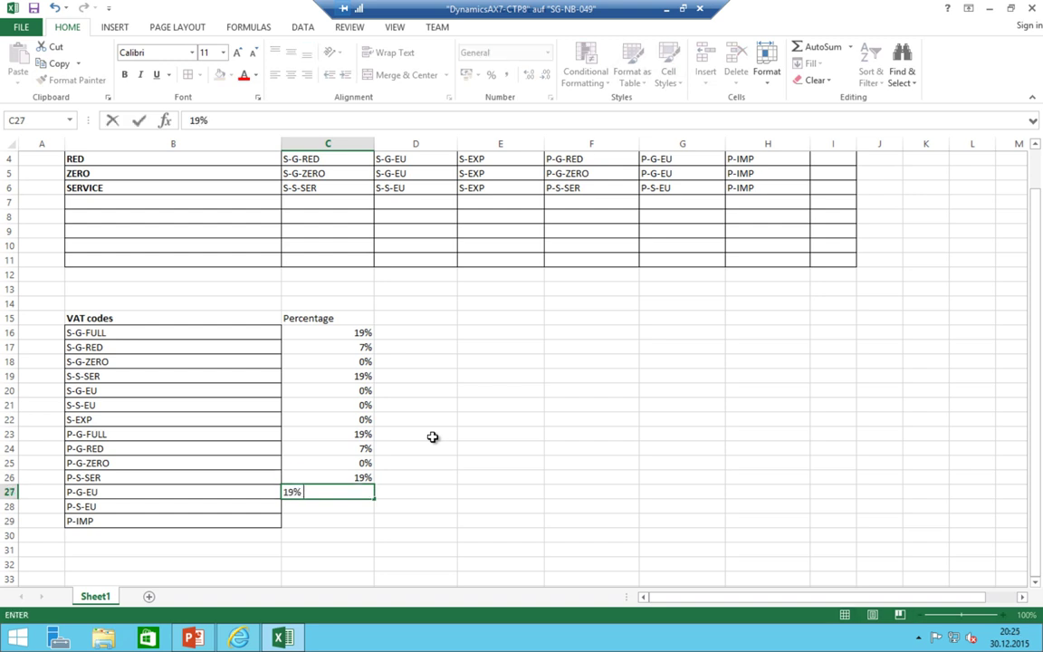
text( (reverded taxed))
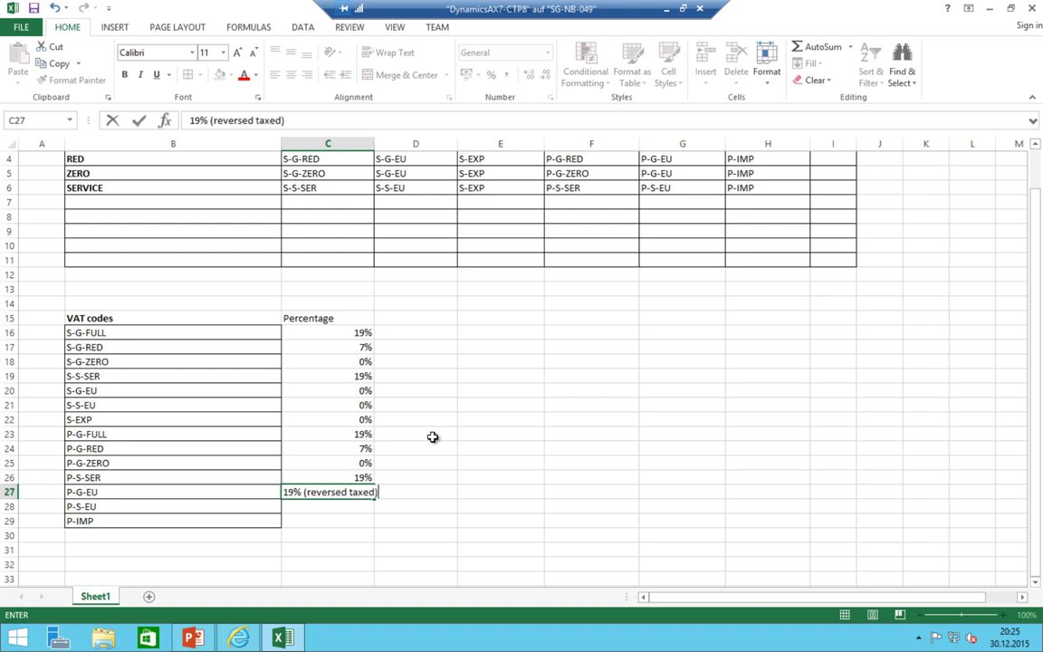
key(Return)
click(322, 490)
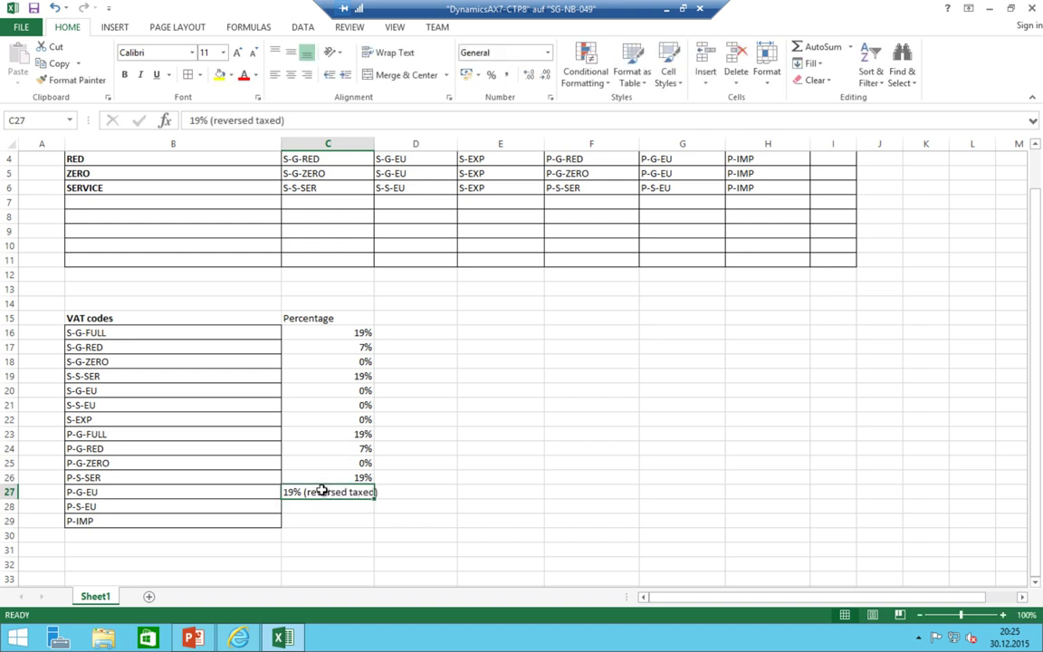
key(ctrl+c)
key(Down)
key(ctrl+v)
key(Down)
text(0%)
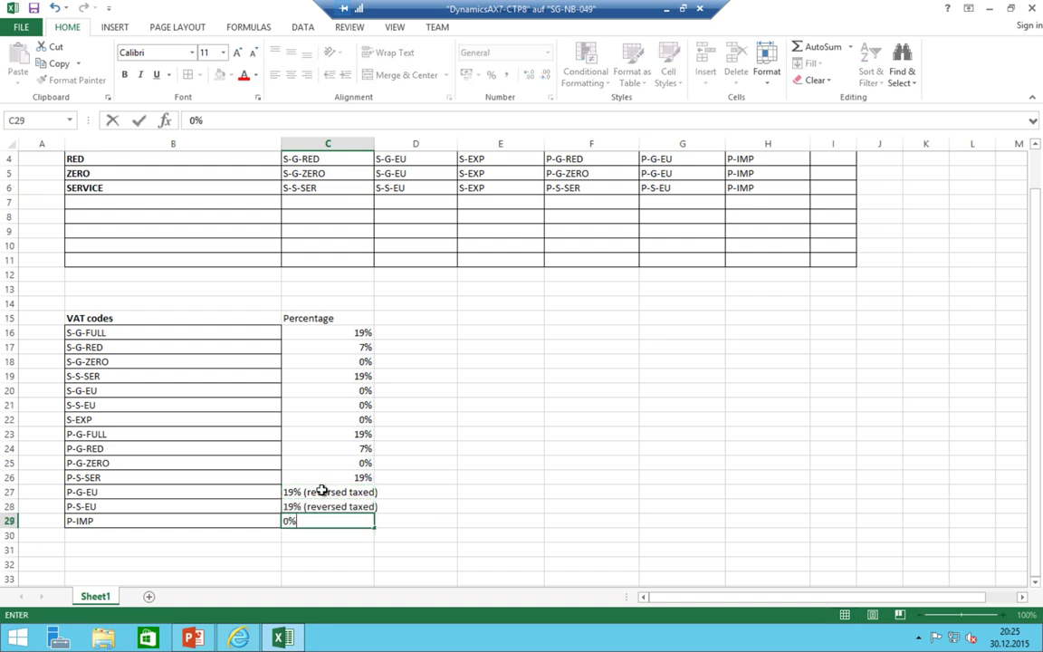
key(Return)
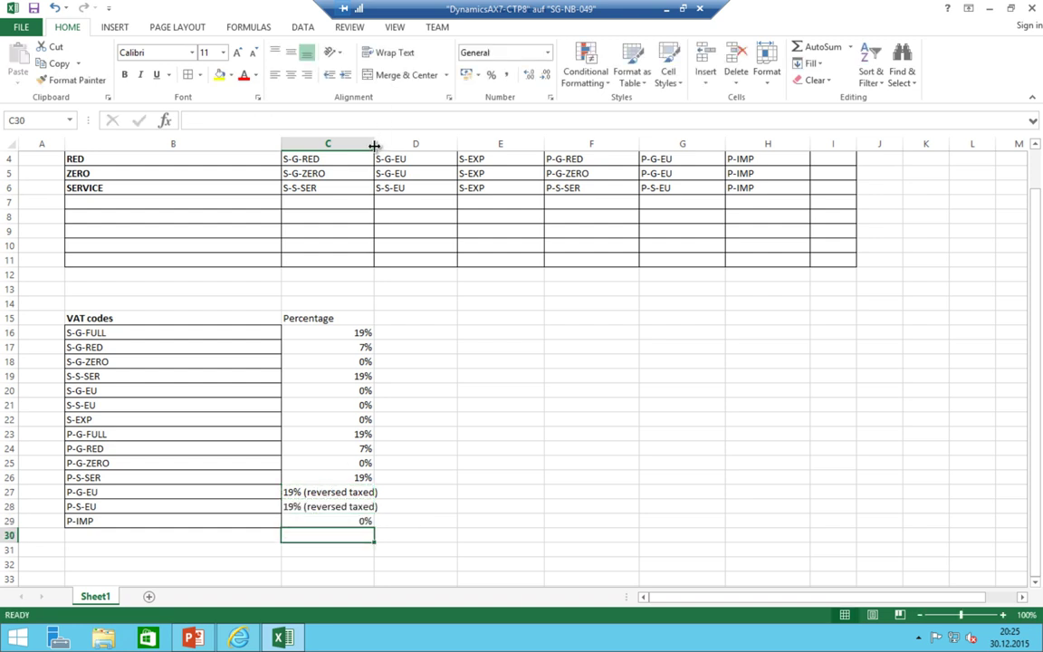
drag(374, 143, 383, 143)
click(414, 312)
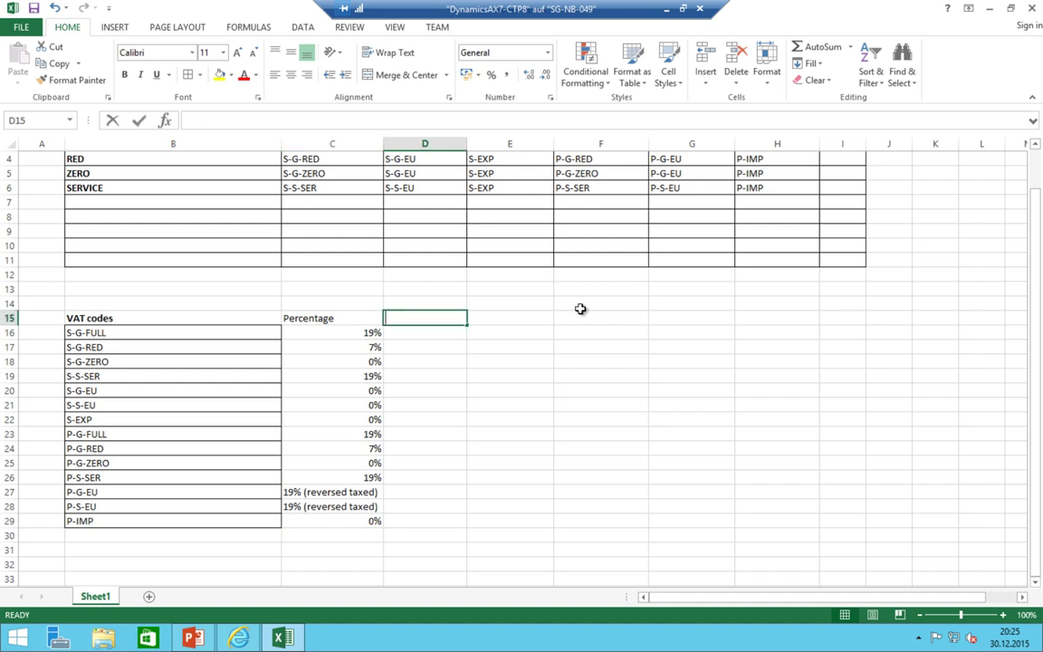
- Add the 'VAT account' heading in D15 and give every sales code account 11400
text(VAT account)
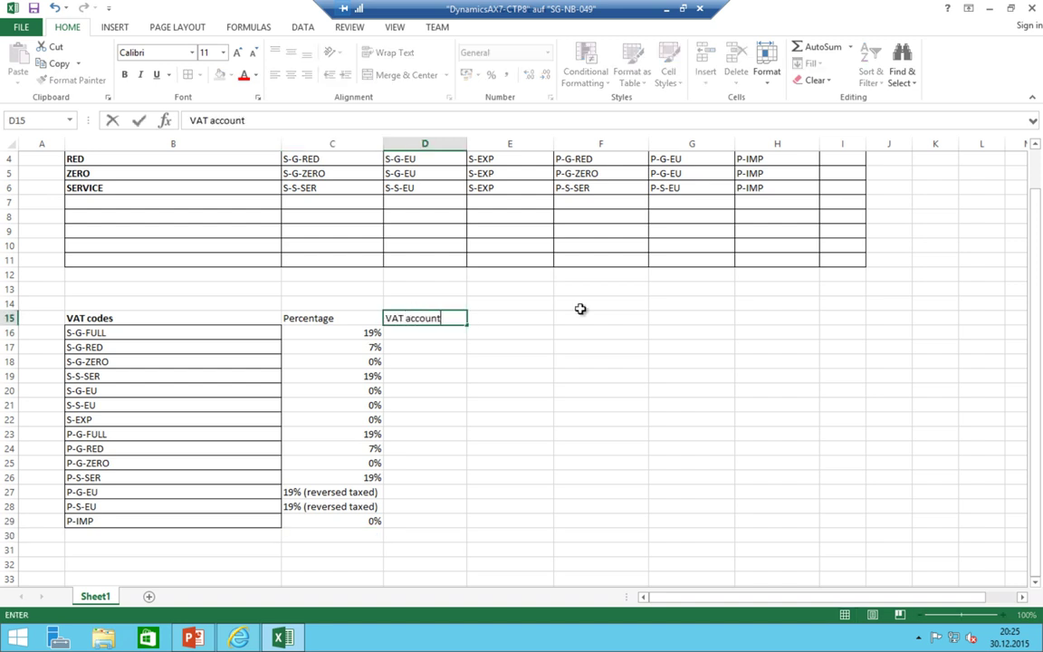
key(Return)
key(Up)
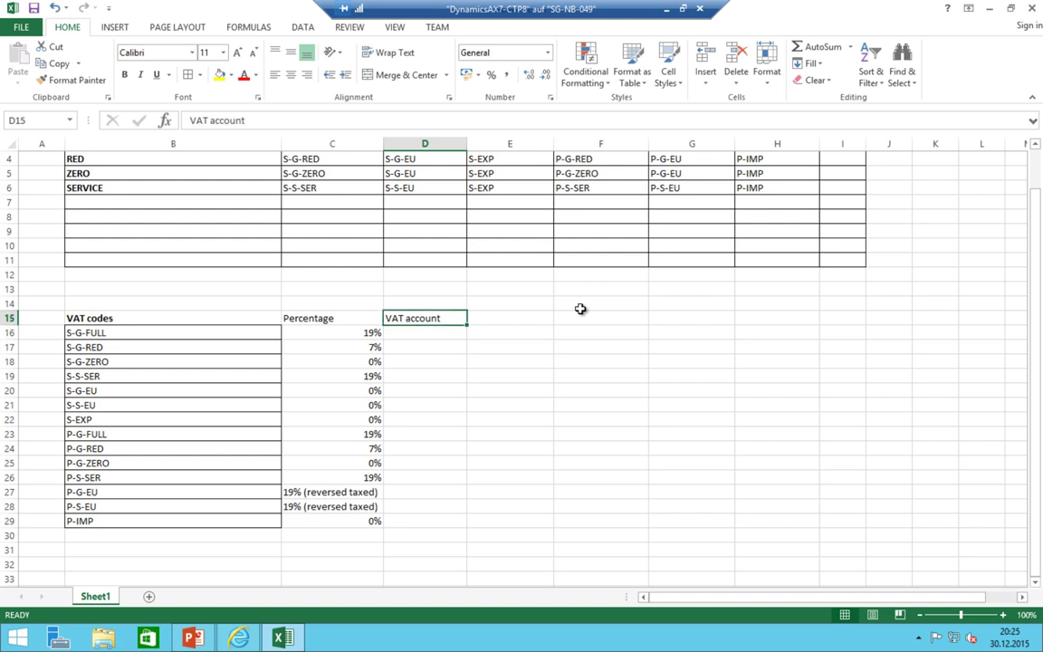
key(Down)
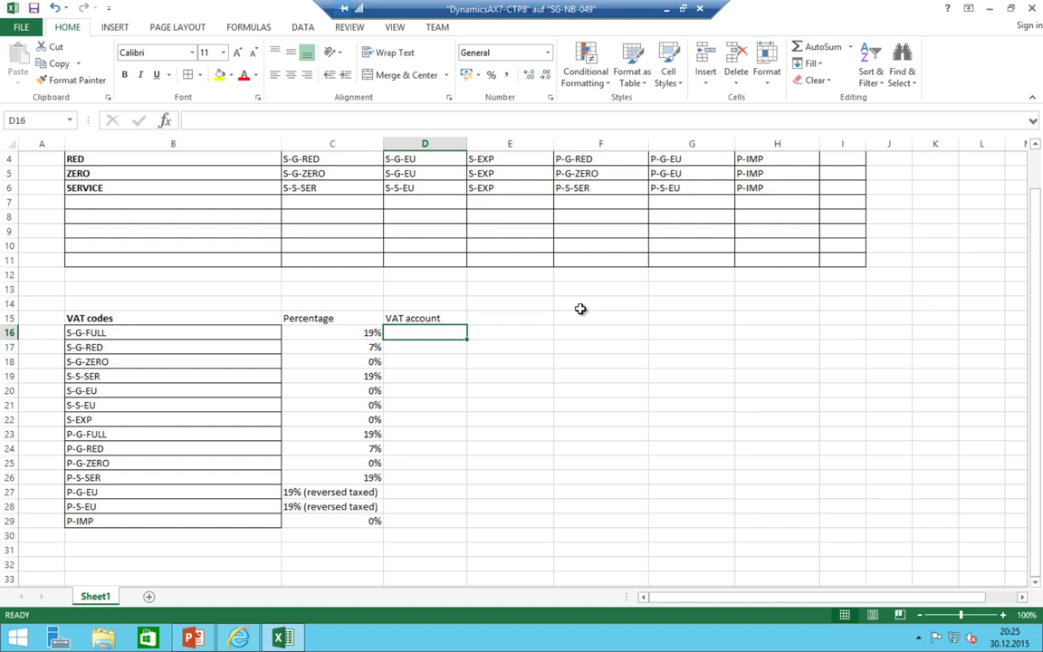
text(11400)
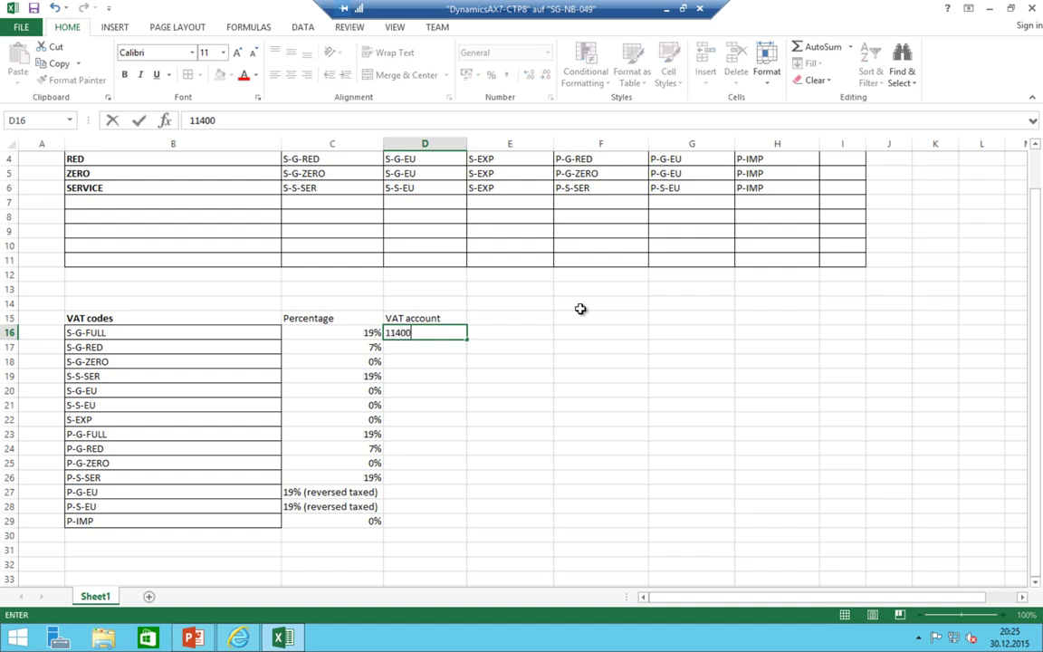
key(Return)
key(Up)
key(ctrl+c)
key(Down)
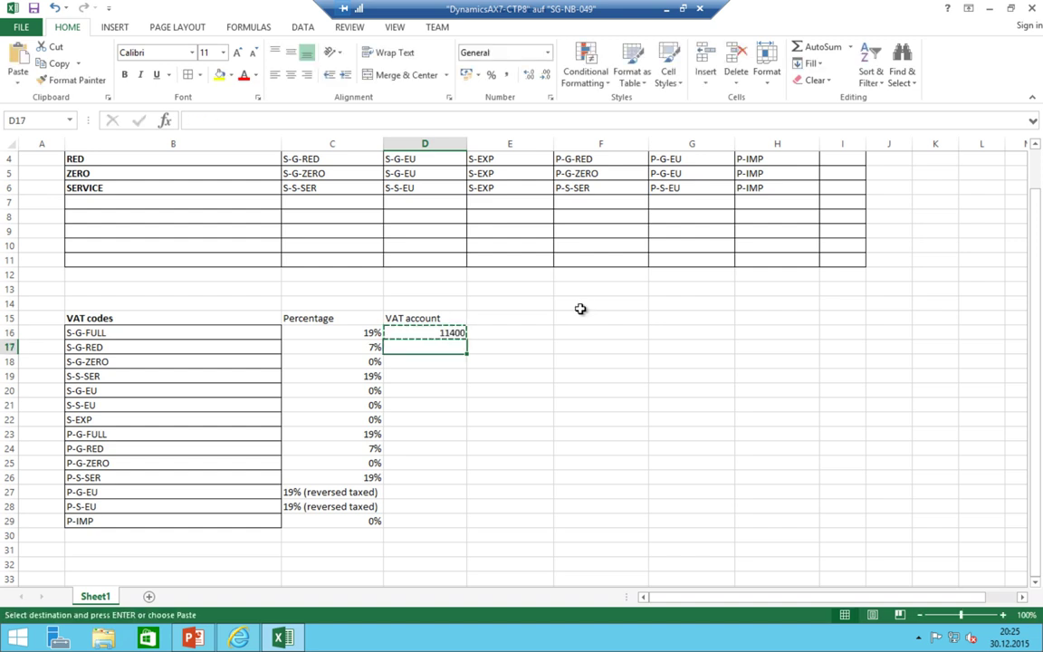
key(ctrl+v)
key(Down)
key(ctrl+v)
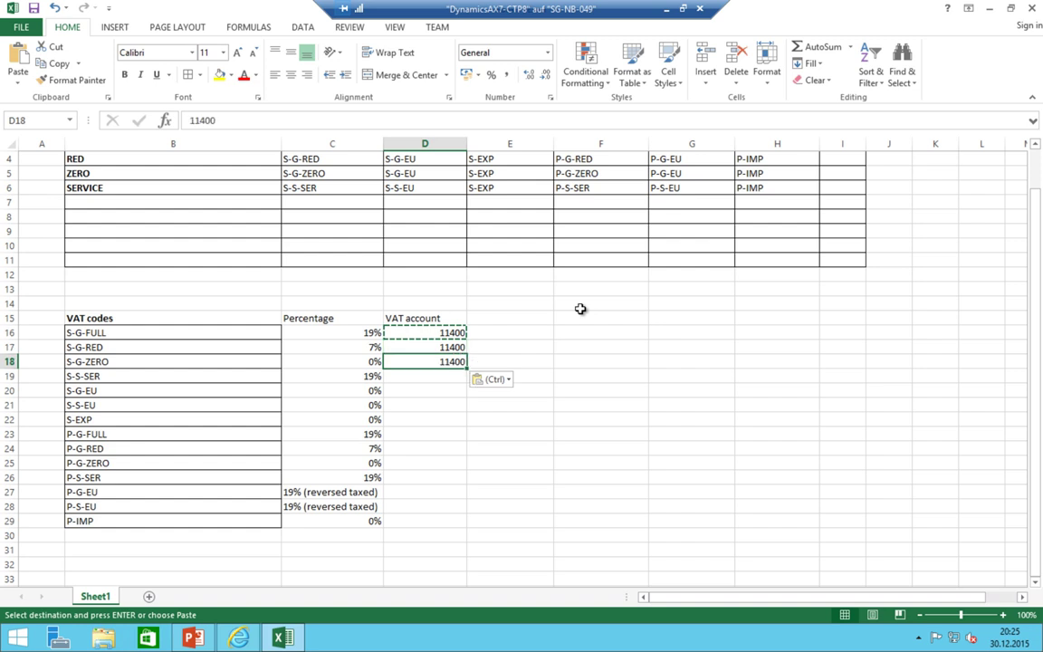
key(Down)
key(ctrl+v)
key(Down)
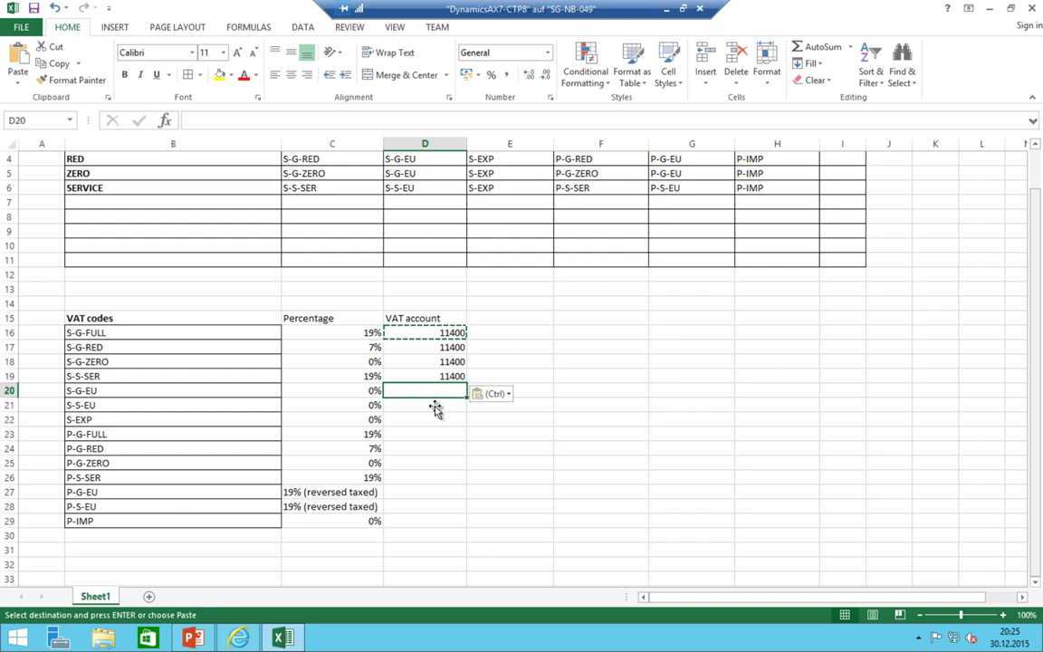
key(Down)
key(Down)
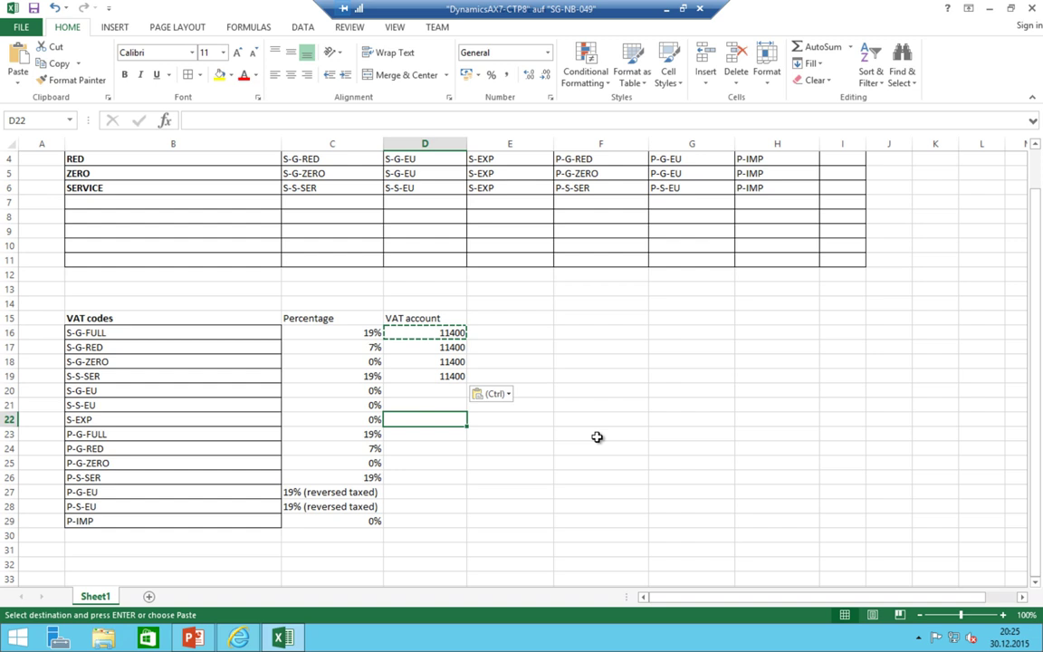
key(ctrl+v)
key(Up)
key(Up)
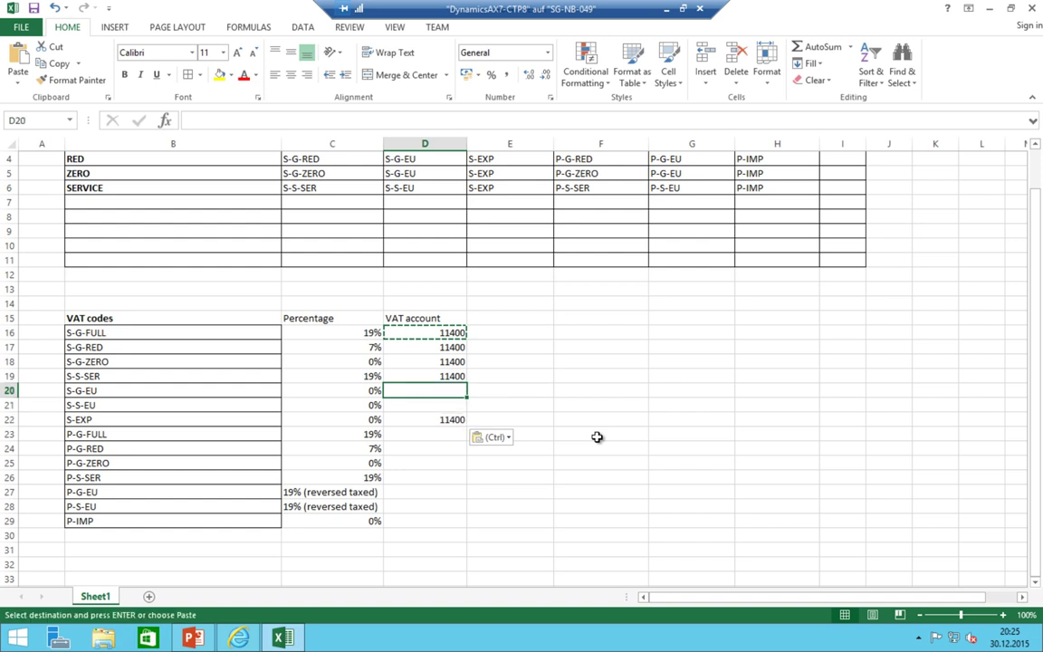
key(ctrl+v)
key(Down)
key(ctrl+v)
key(Up)
key(Up)
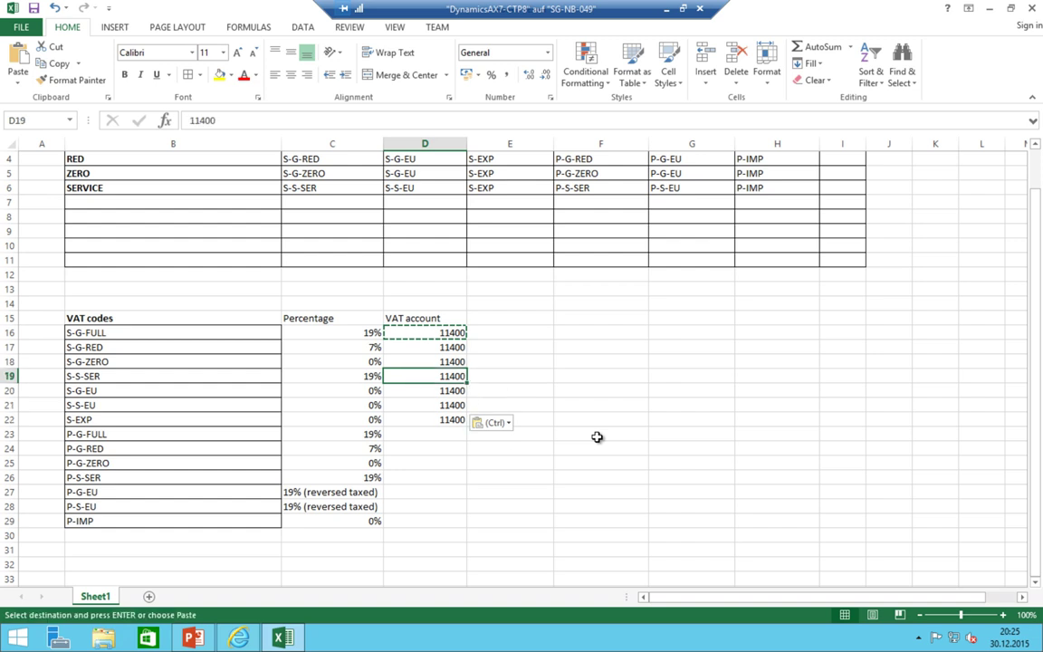
key(Down)
key(Down)
key(Down)
key(Down)
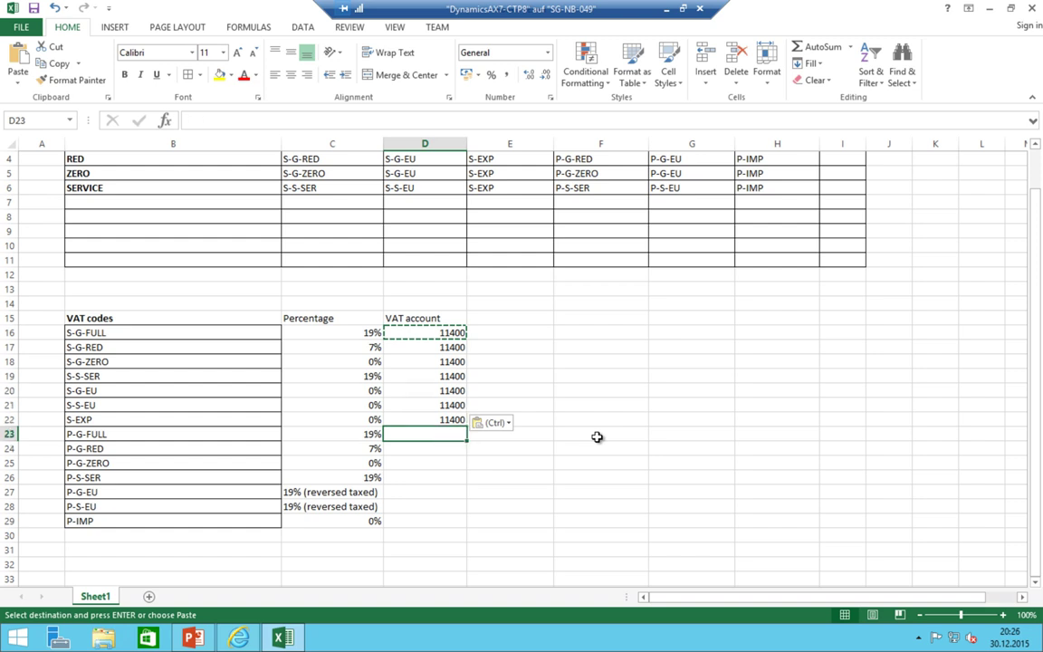
- Enter VAT account 22000 for P-G-FULL, P-G-RED, P-G-ZERO and P-S-SER
text(22000)
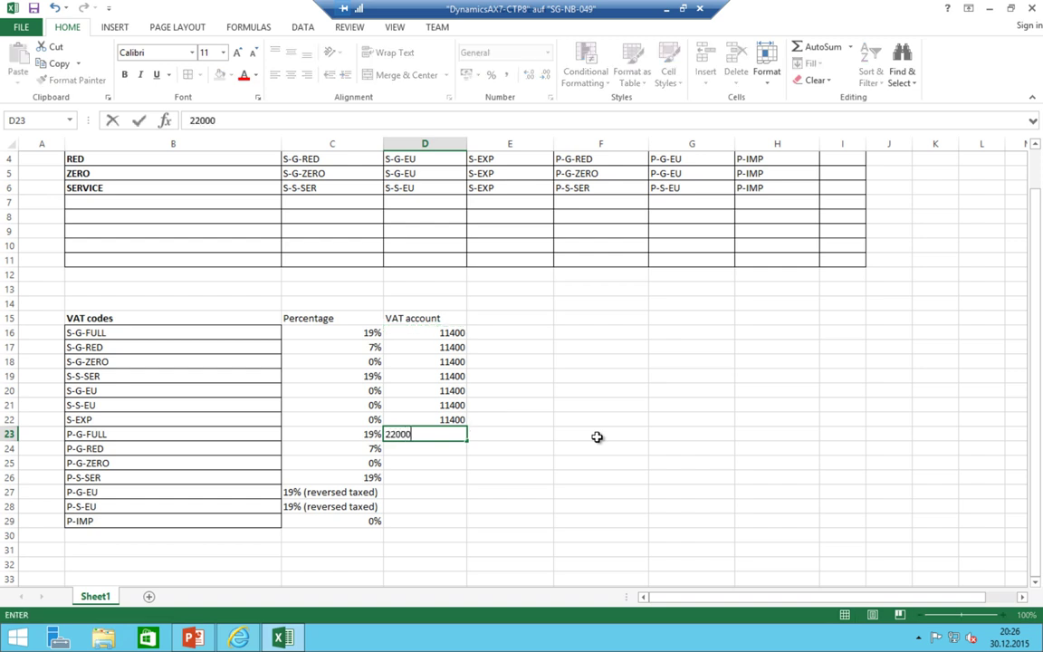
key(ctrl+Return)
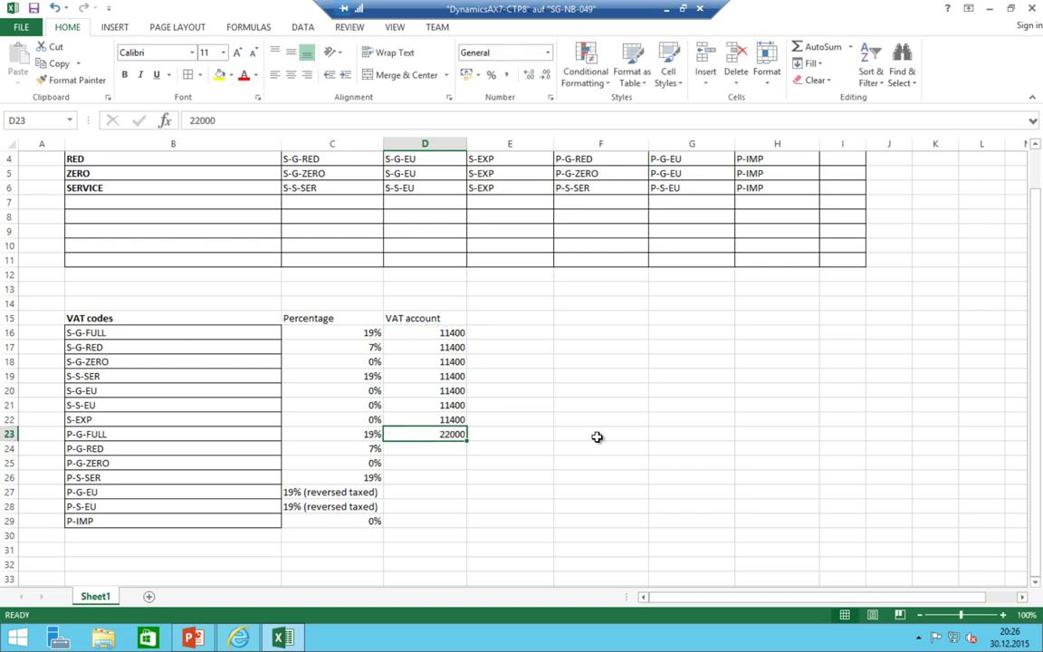
key(Return)
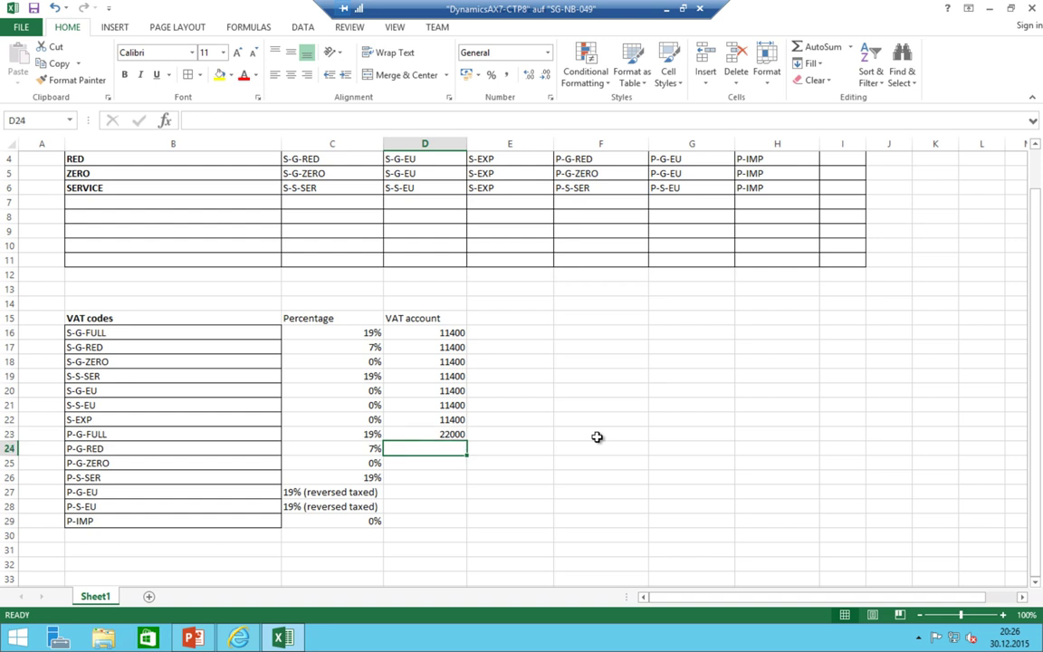
text(22000)
key(Return)
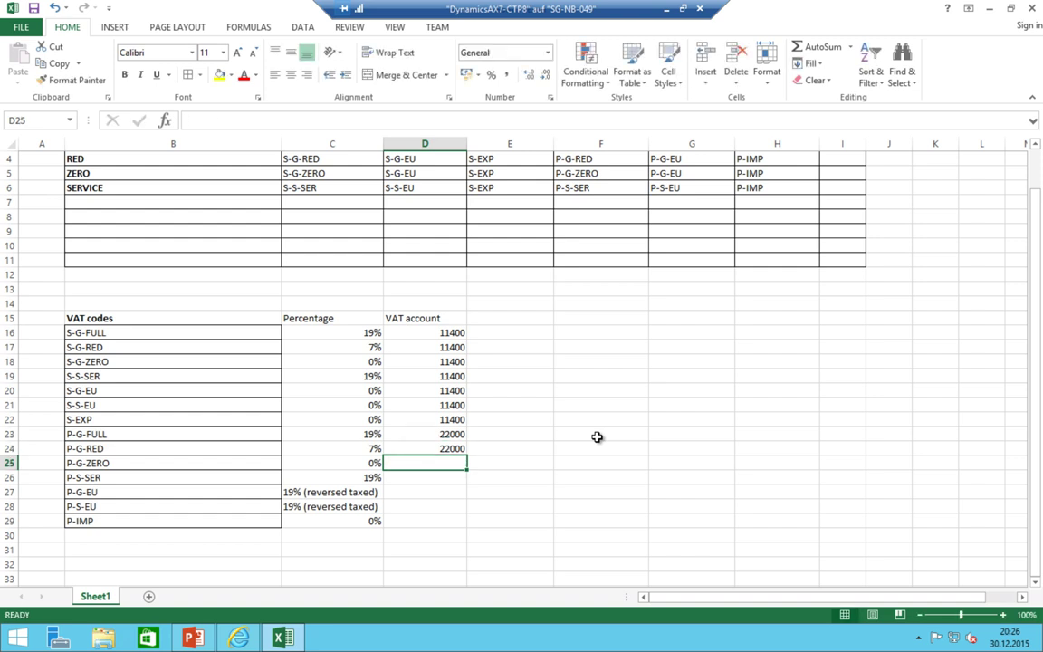
text(22000)
key(Return)
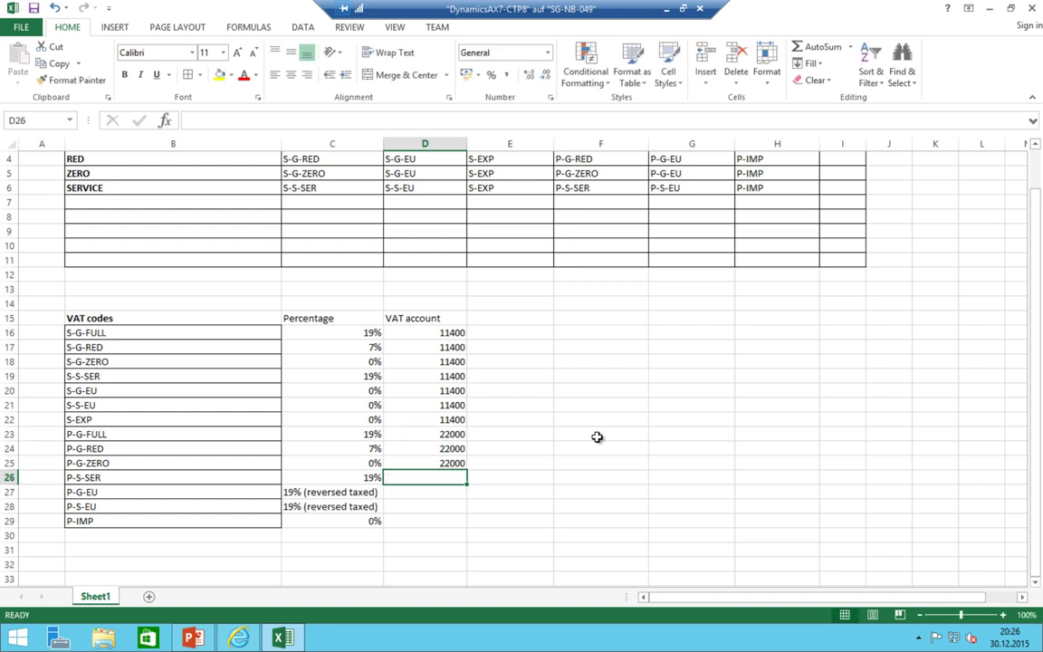
text(22000)
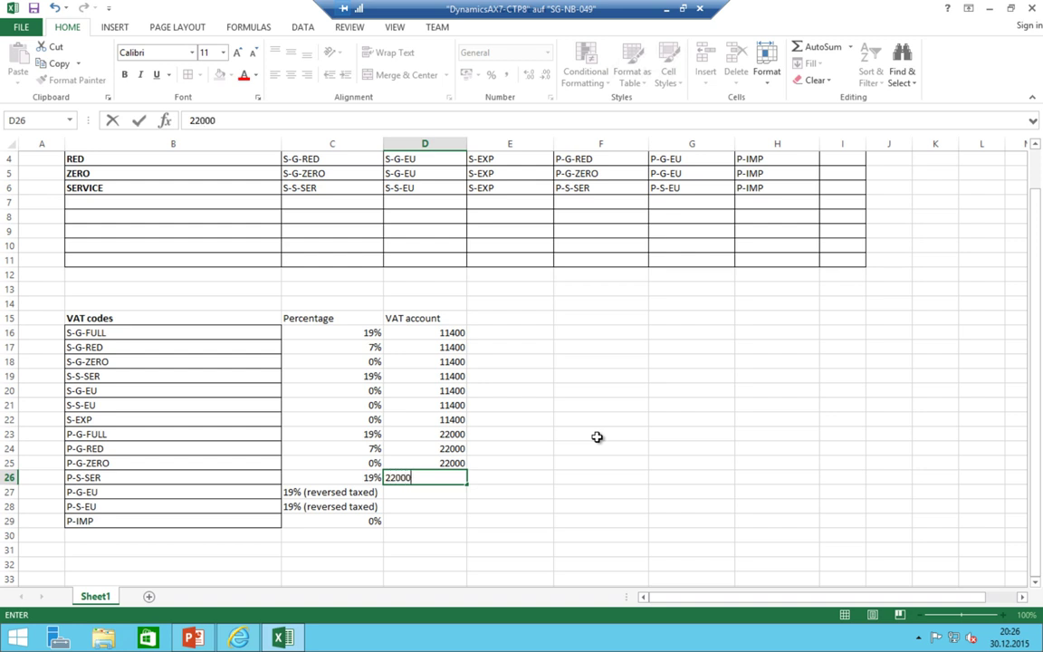
key(Return)
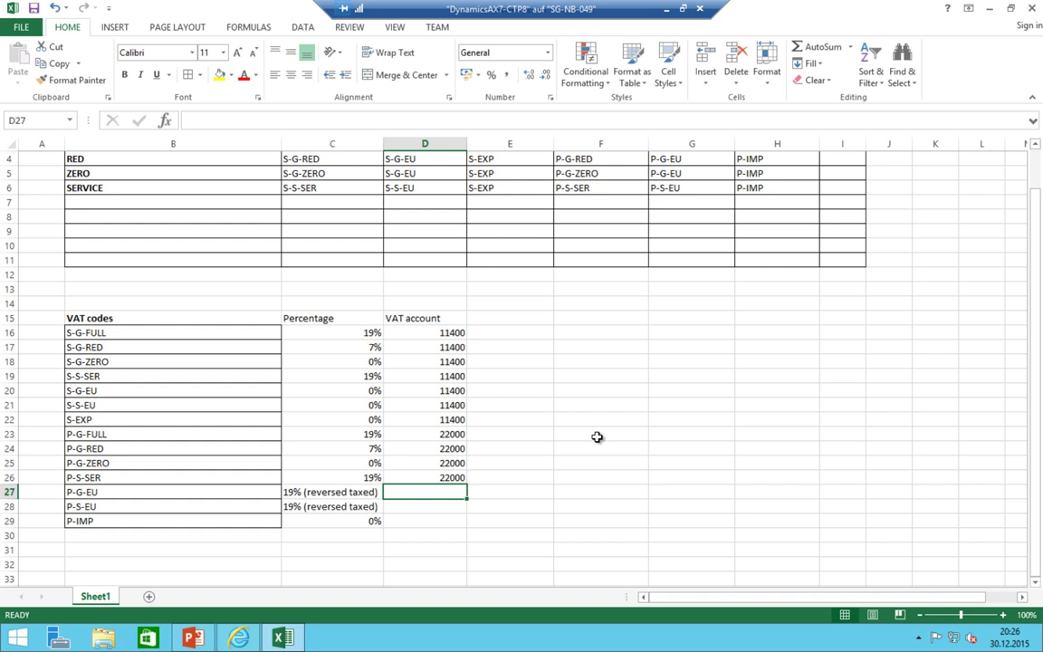
- Enter '11407 / 22007' for P-G-EU and P-S-EU, and 22000 for P-IMP
text(1140)
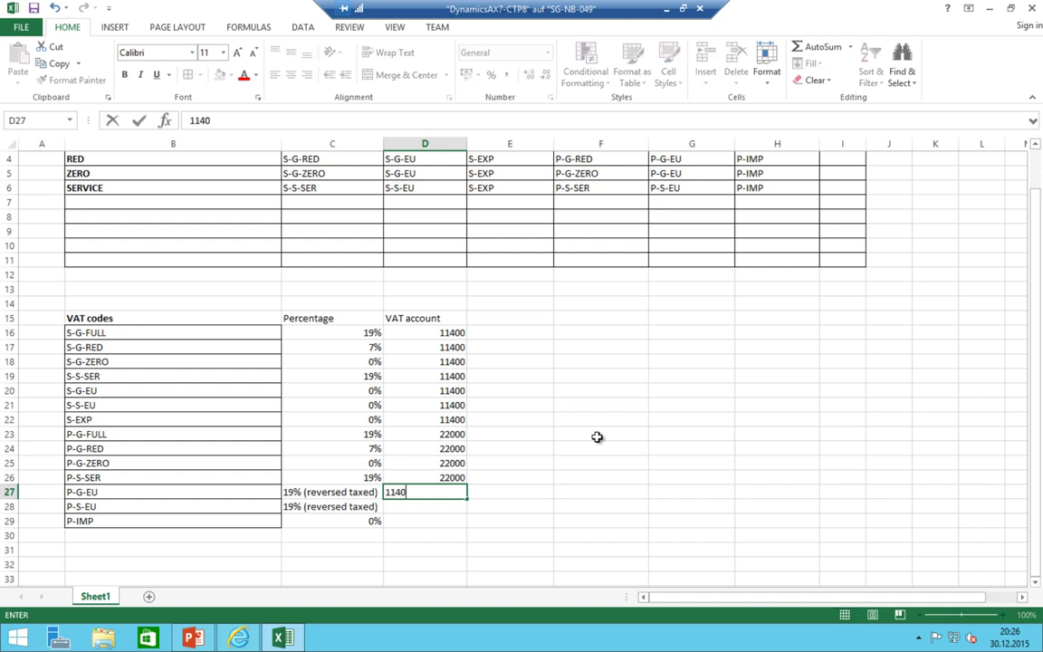
text(7 / 22007)
key(ctrl+Return)
key(ctrl+c)
key(Down)
key(ctrl+v)
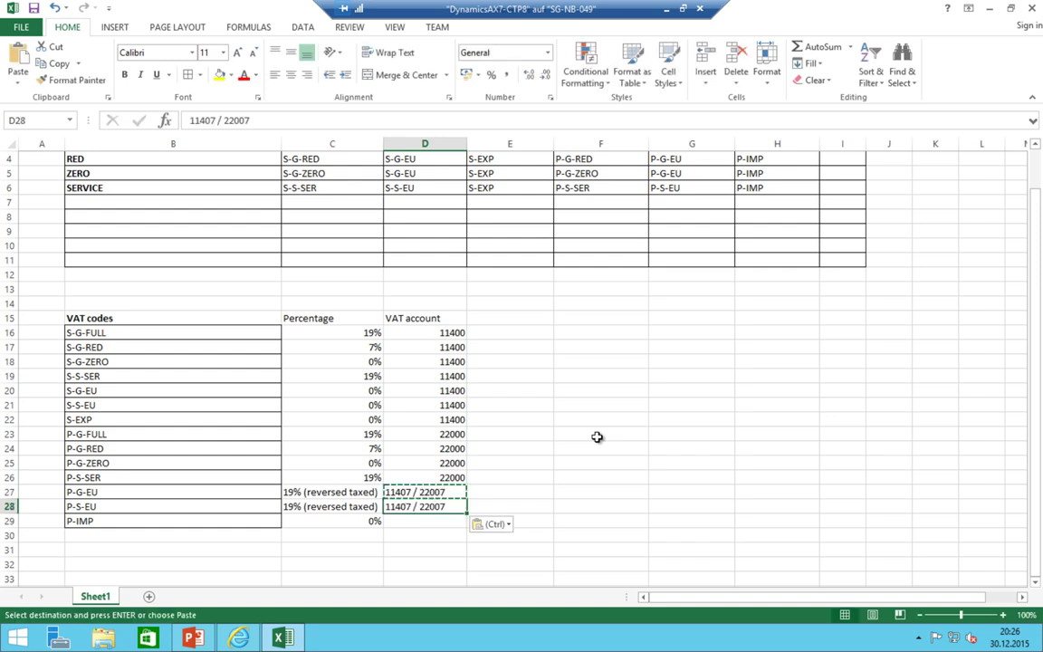
key(Down)
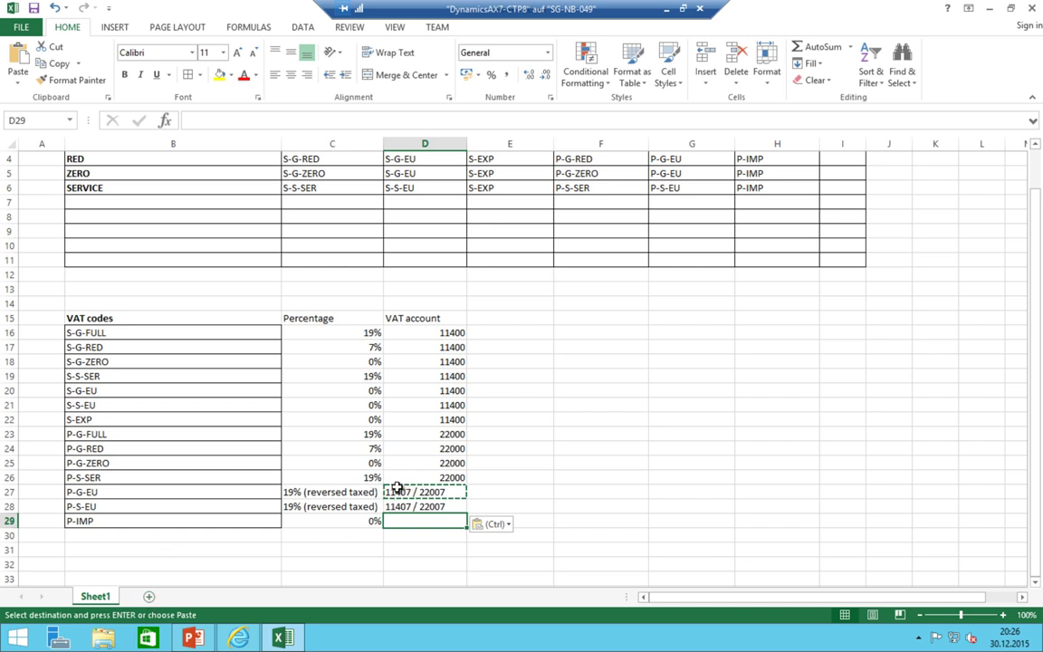
click(425, 506)
click(403, 521)
text(22000)
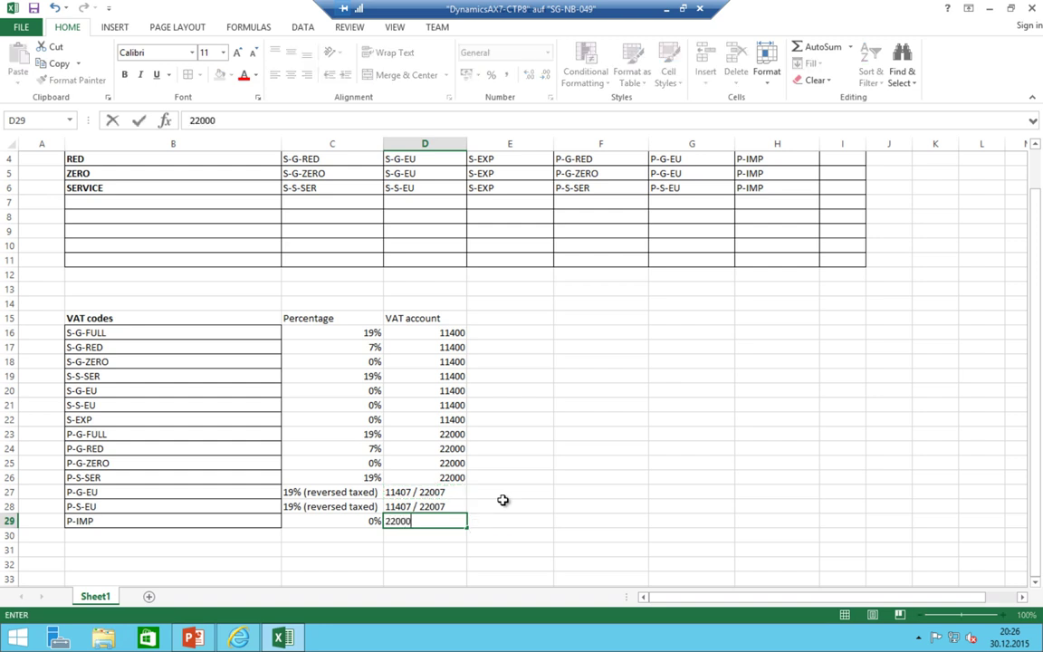
key(Return)
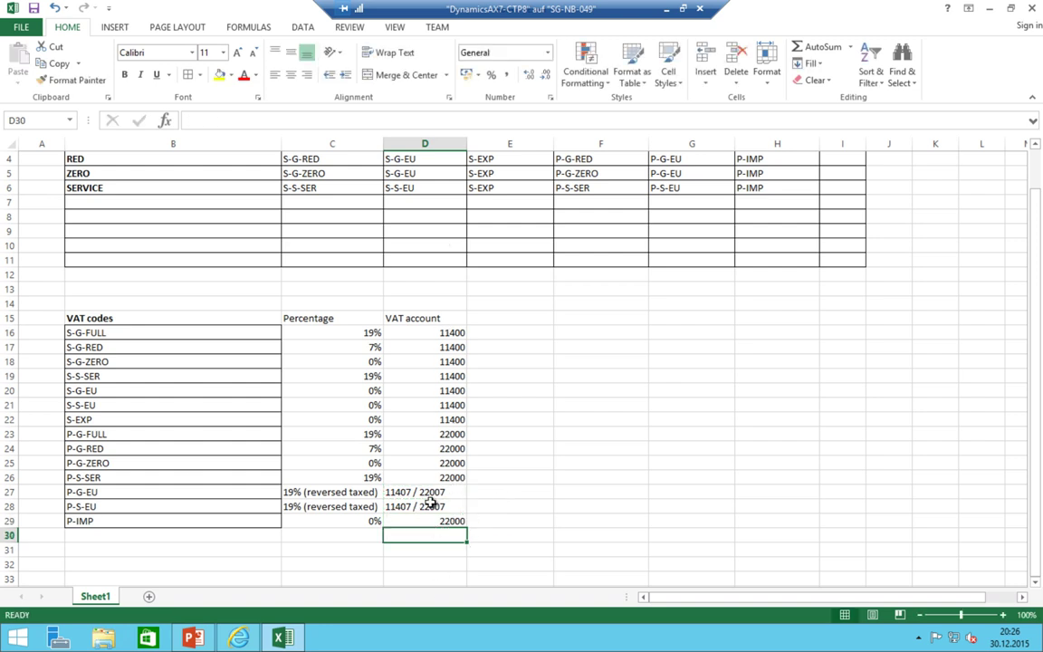
click(504, 317)
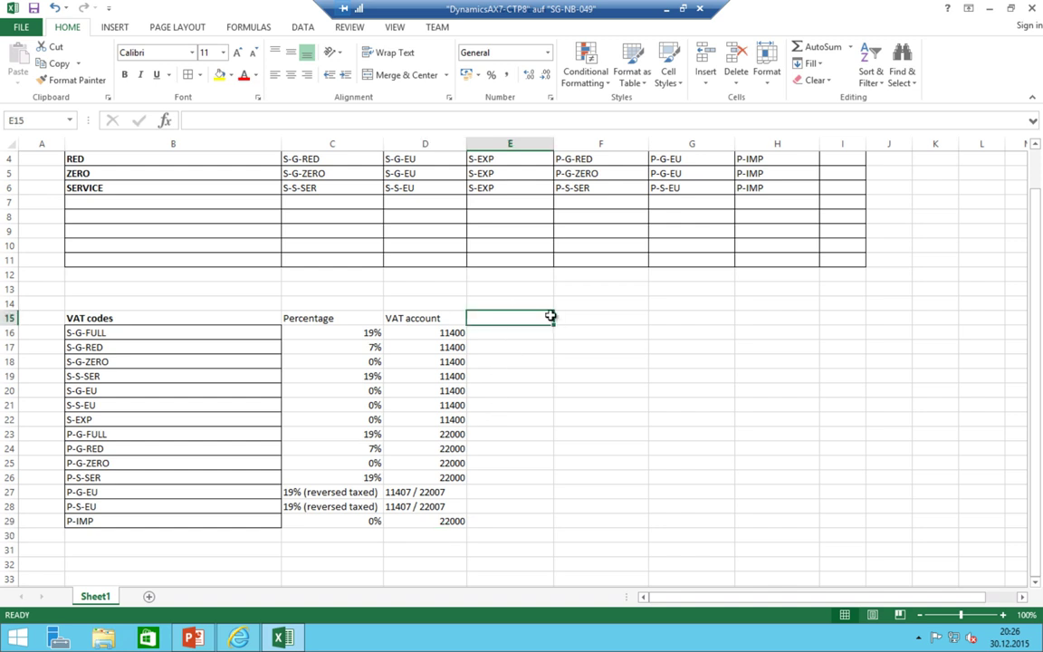
- Add a 'Settlement account' heading and enter 22009 for S-G-FULL through S-G-ZERO
text(Settlem)
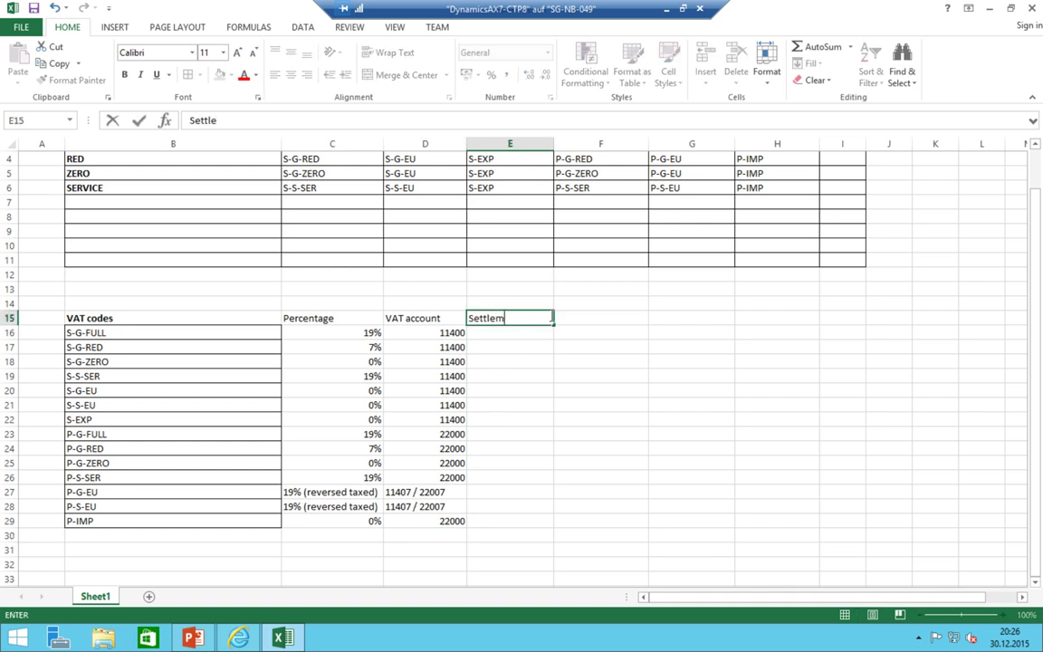
text(ent account)
key(Return)
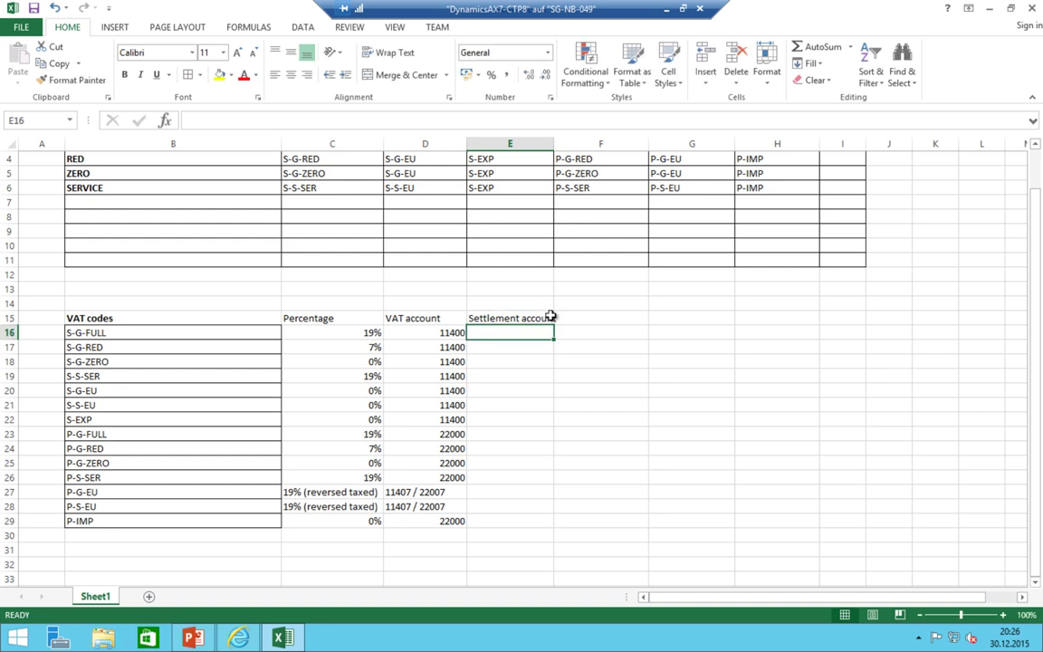
text(22009)
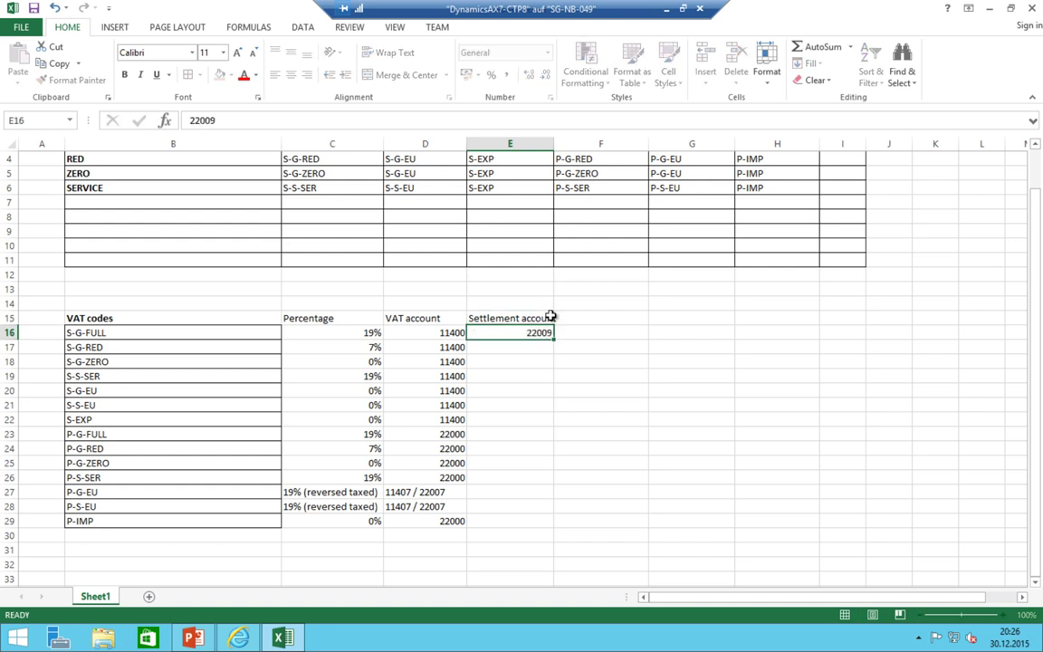
key(ctrl+Return)
key(ctrl+c)
key(Down)
key(ctrl+v)
key(Down)
key(ctrl+v)
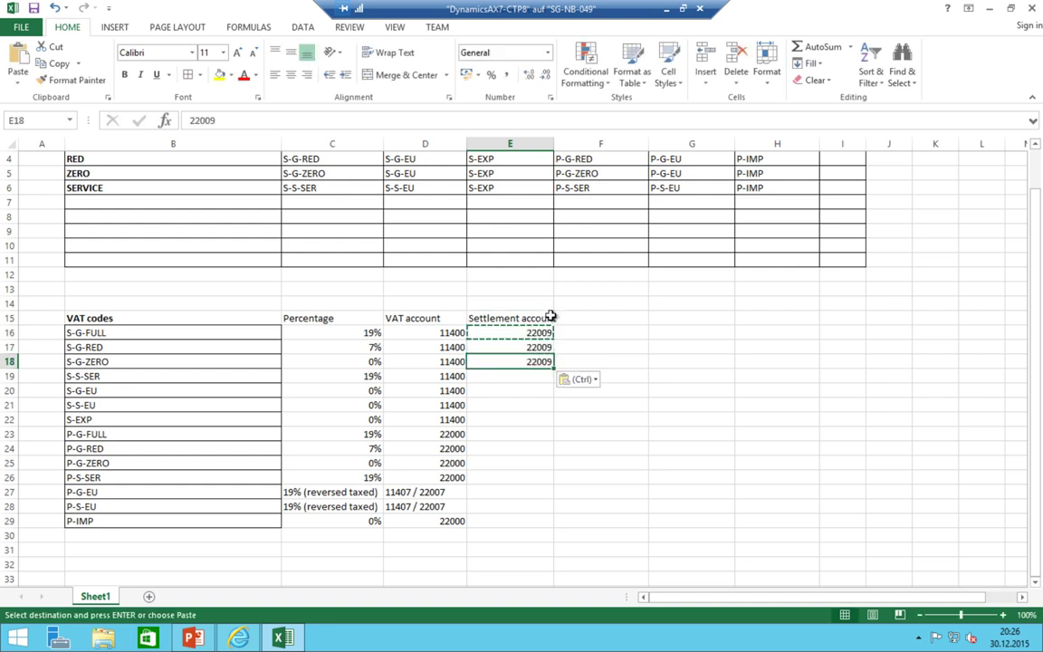
- Paste 22009 into the remaining VAT code rows of the Settlement account column
key(shift+Down)
key(shift+Down)
key(shift+Down)
key(ctrl+shift+Down)
key(ctrl+shift+Up)
key(shift+Down)
key(ctrl)
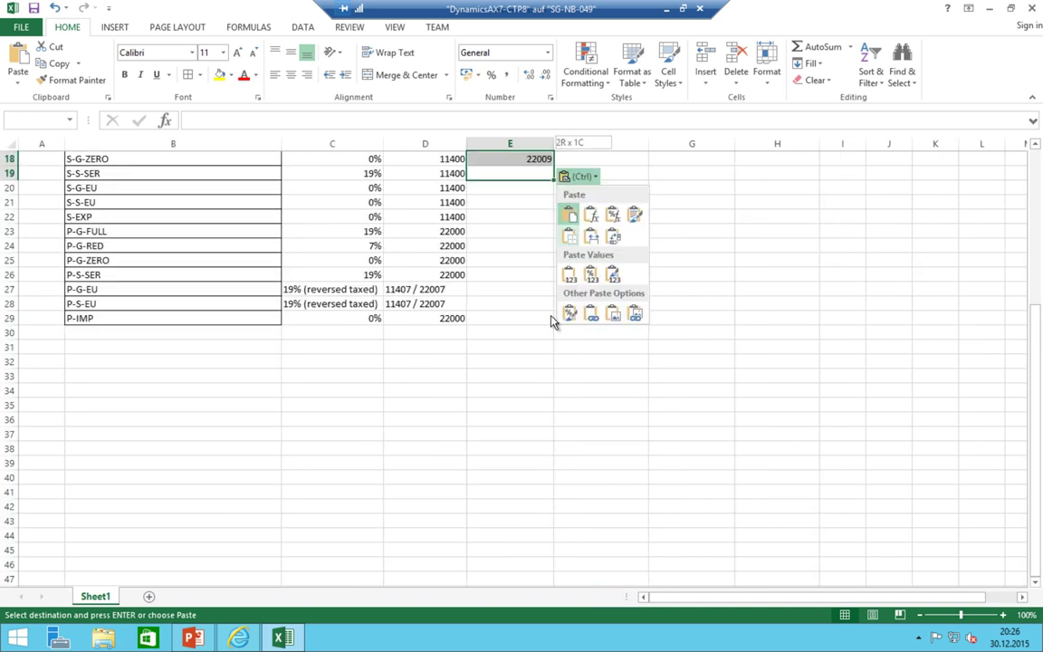
drag(486, 171, 481, 323)
key(ctrl+v)
scroll(487, 266, up, 6)
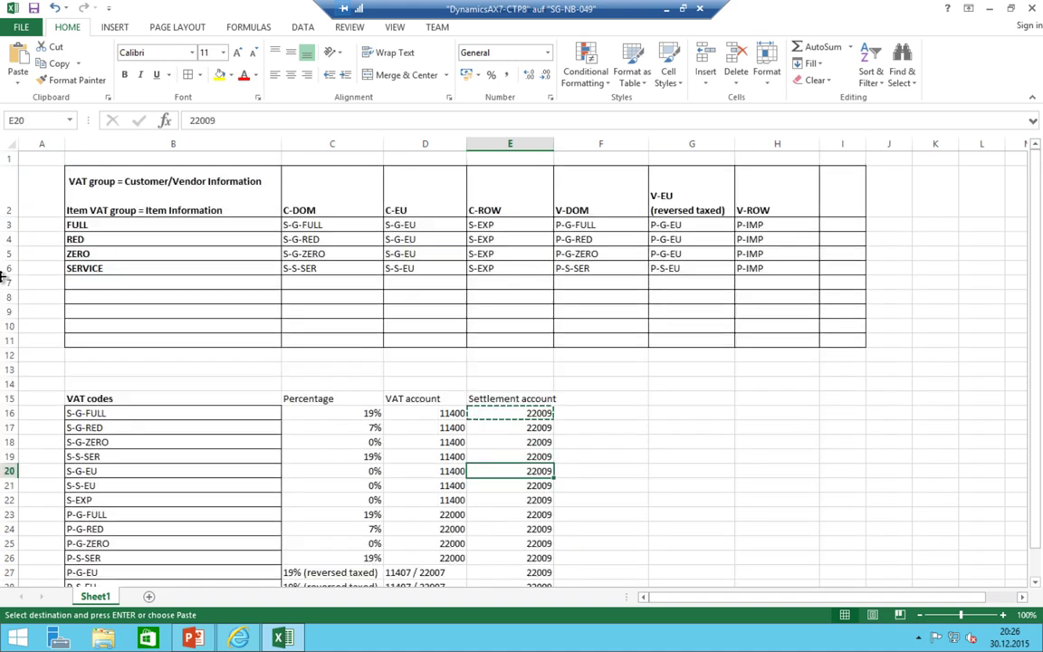
drag(4, 282, 9, 338)
- Delete empty rows 7–11 so the VAT codes table sits just below the matrix
right_click(11, 328)
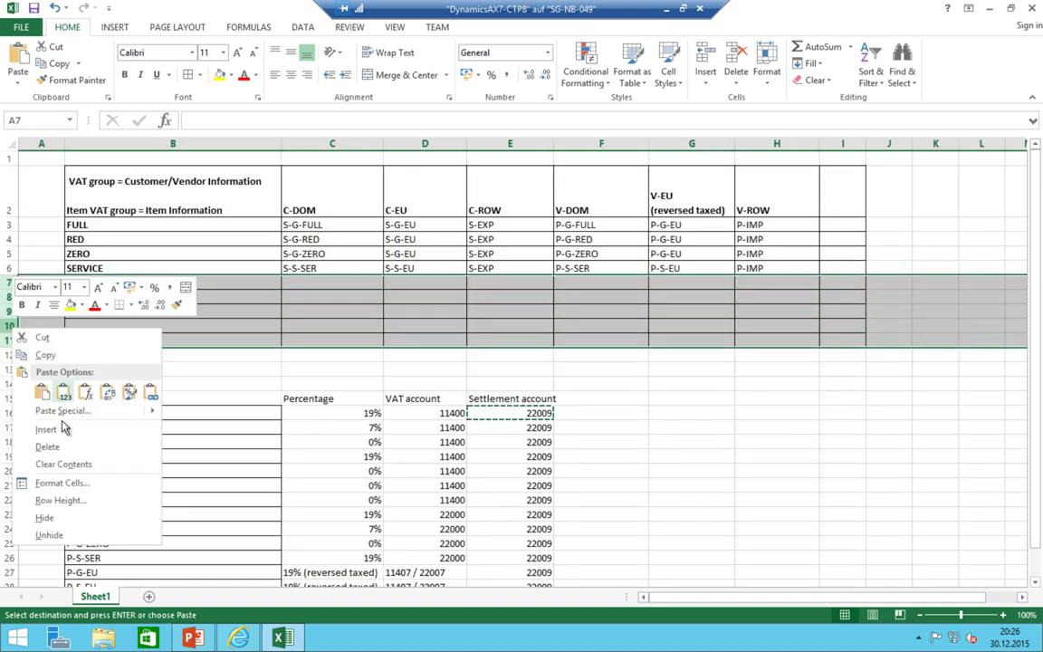
click(56, 446)
click(345, 384)
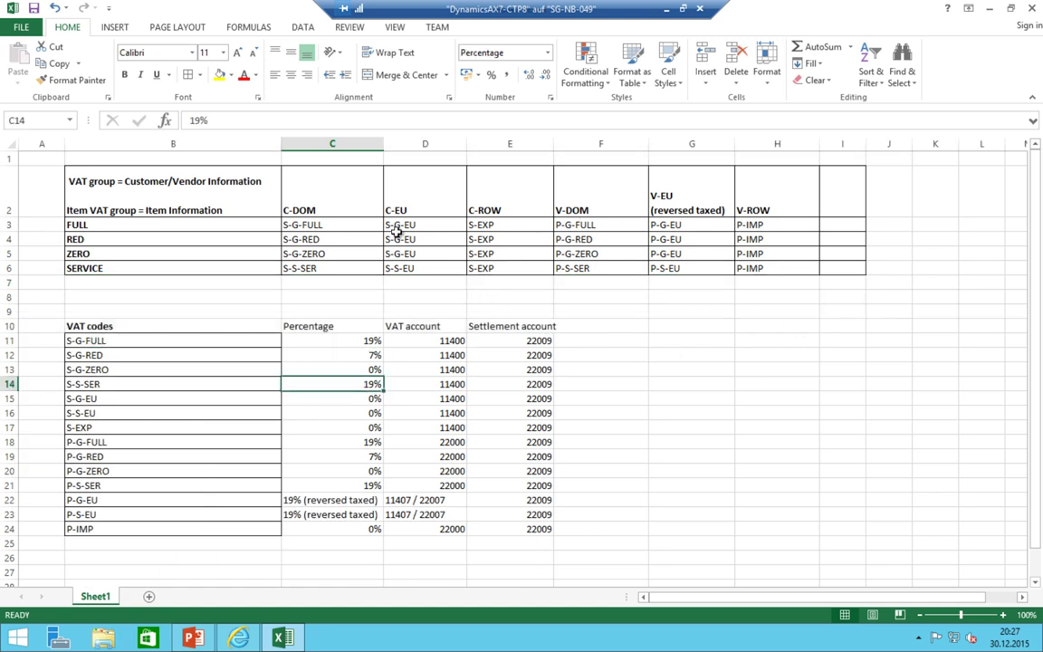
drag(180, 186, 652, 268)
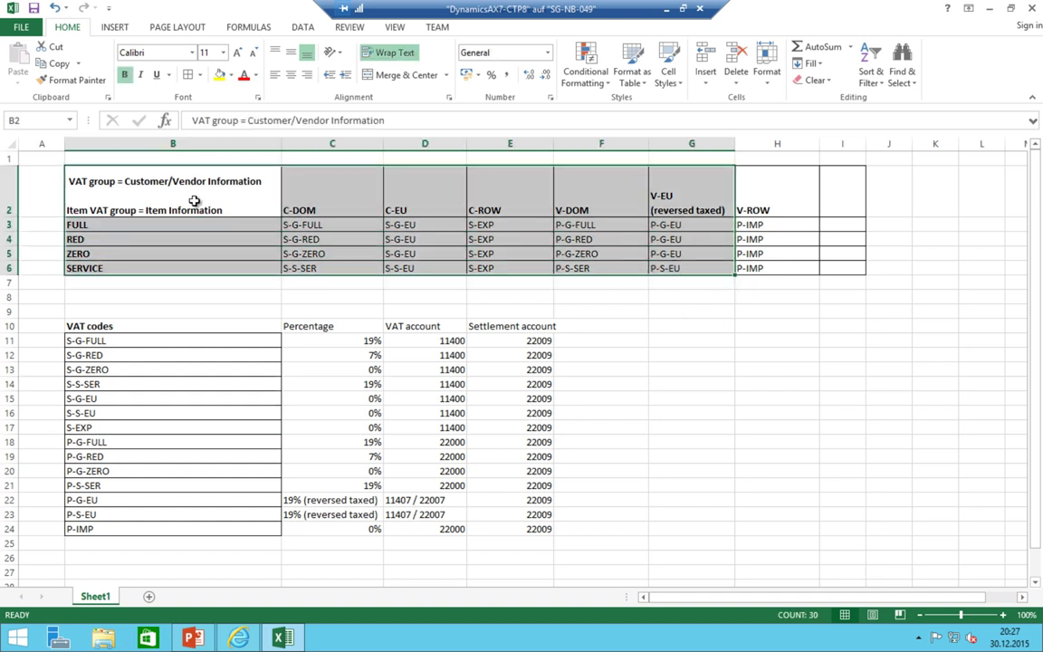
click(176, 181)
drag(362, 200, 785, 210)
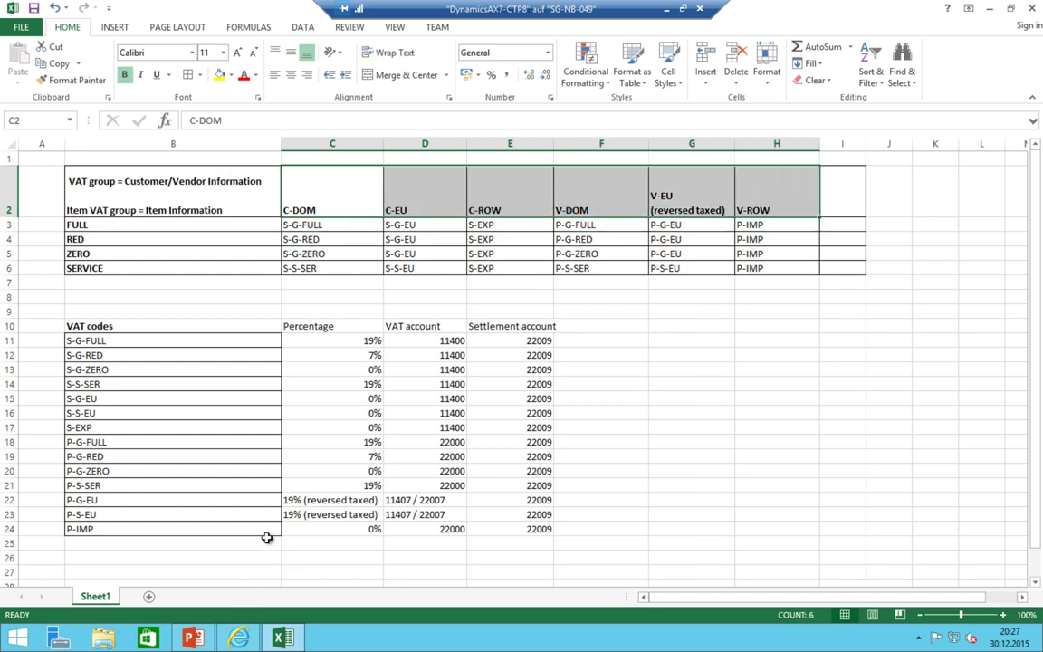
- Switch to Dynamics AX and navigate to Tax > Setup > Sales tax in the navigation pane
click(240, 638)
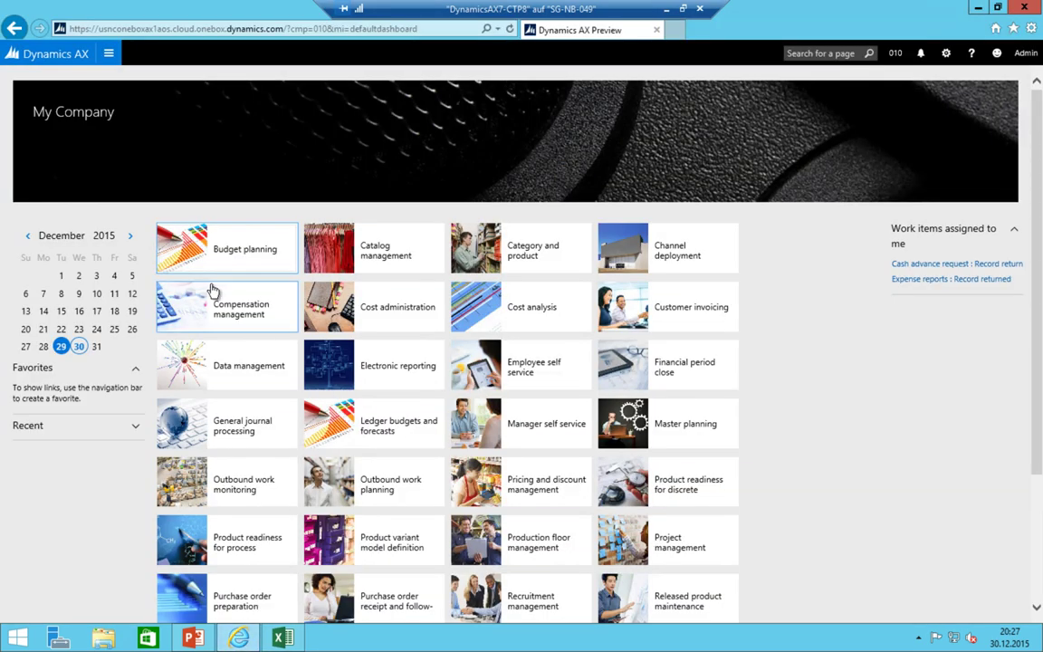
click(109, 55)
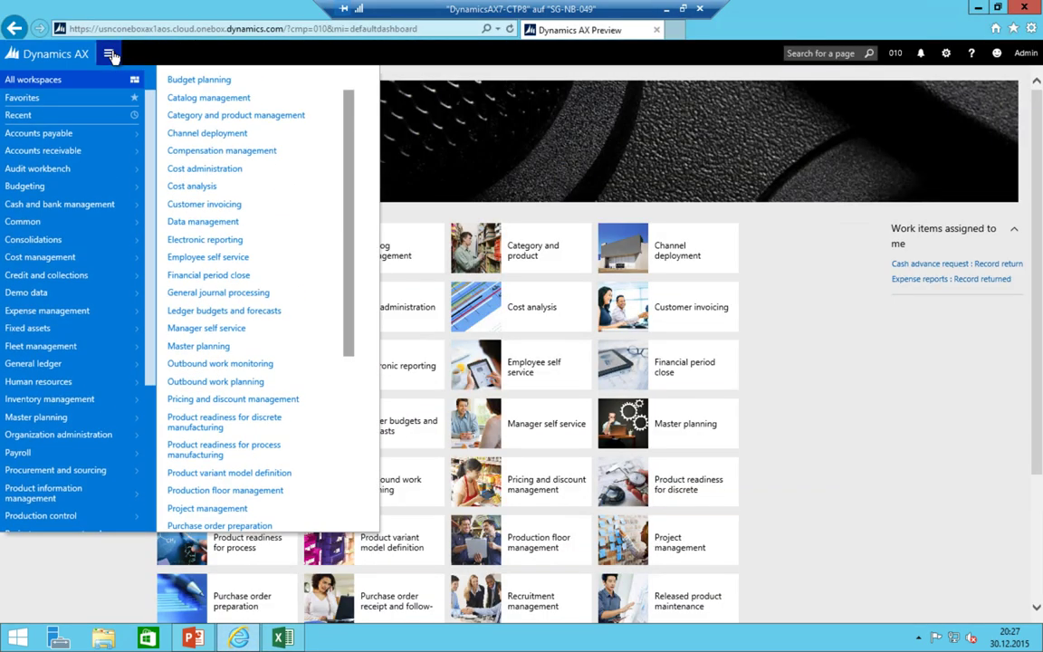
scroll(81, 380, down, 3)
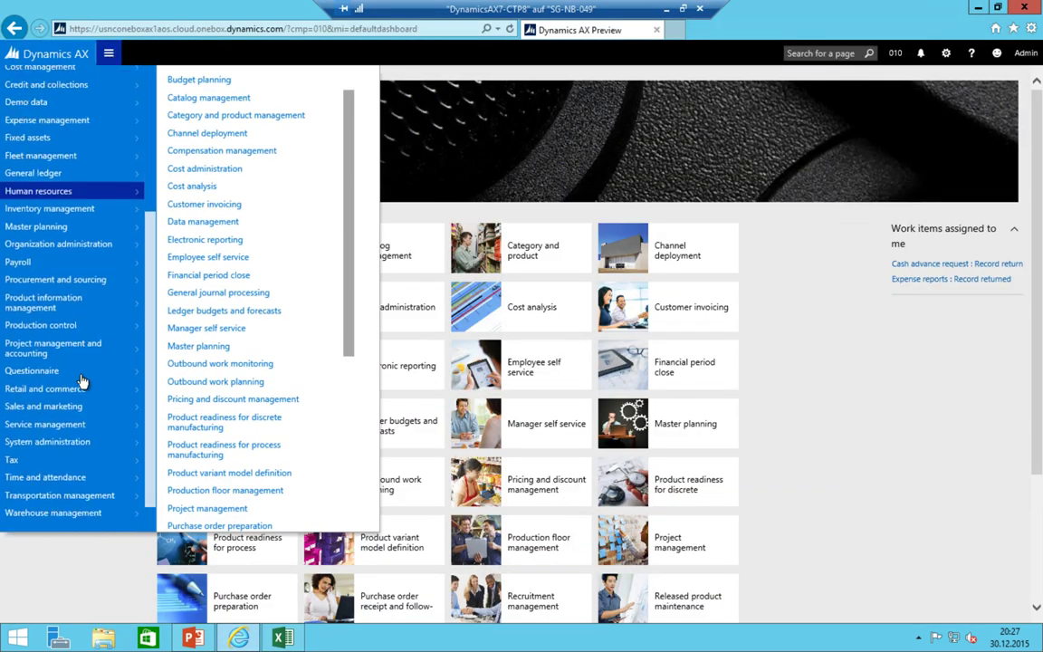
mouse_move(42, 462)
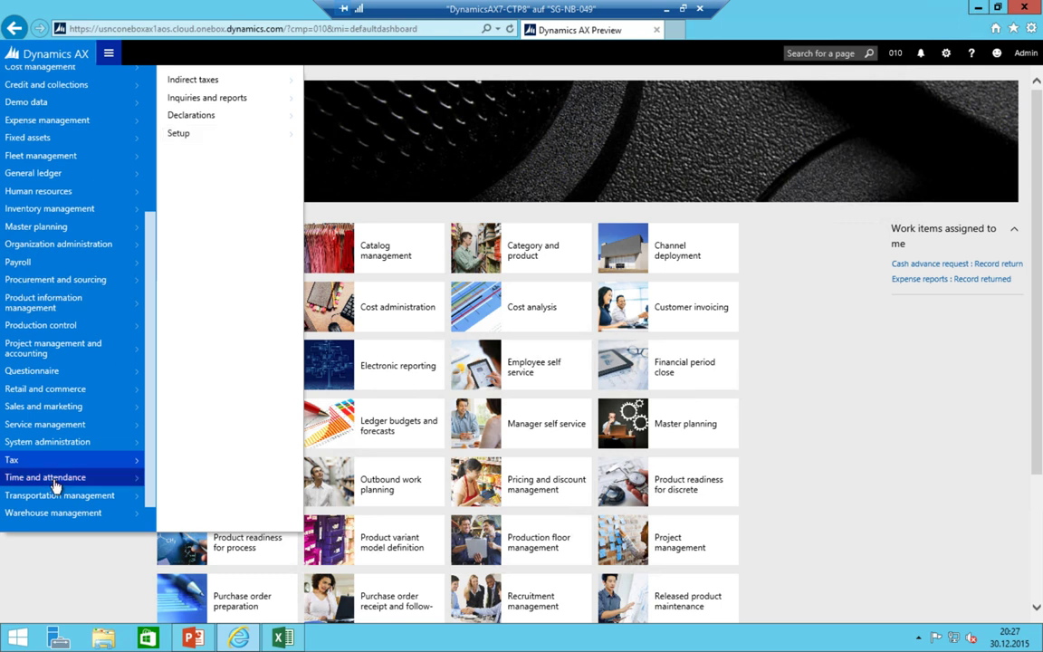
mouse_move(205, 137)
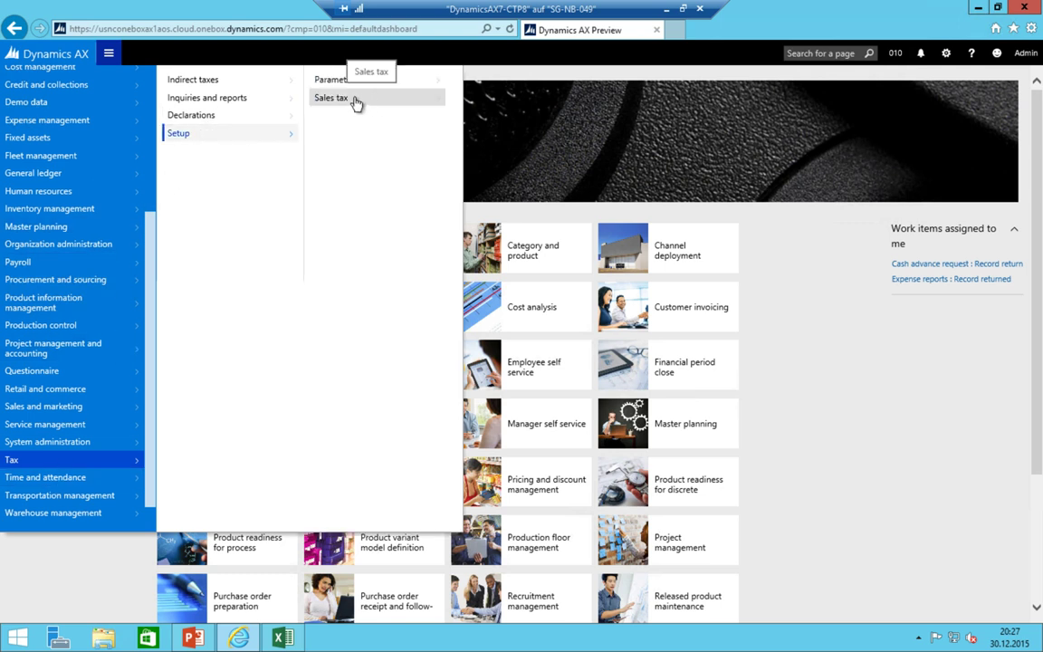
mouse_move(341, 100)
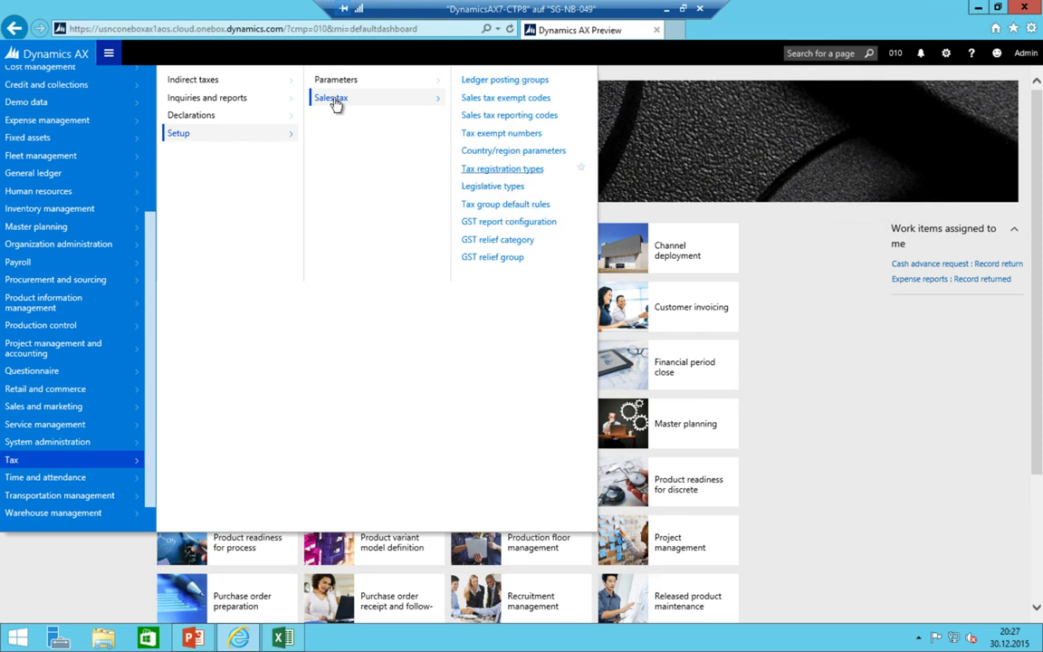
mouse_move(445, 85)
- Browse the General ledger module's ledger, journal and posting setup menus
click(36, 172)
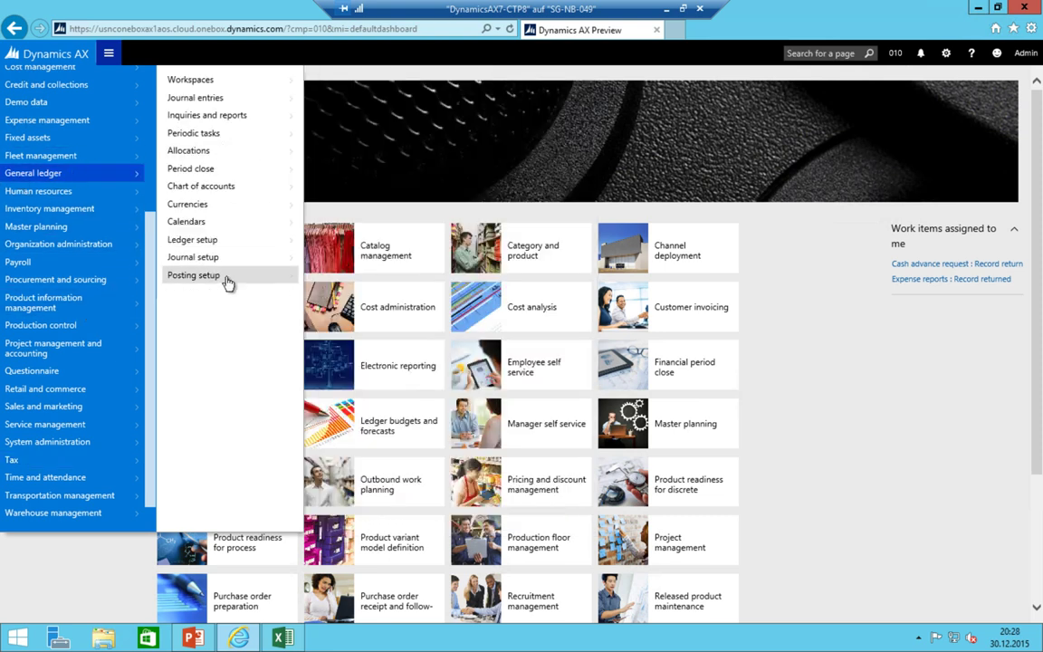
click(215, 243)
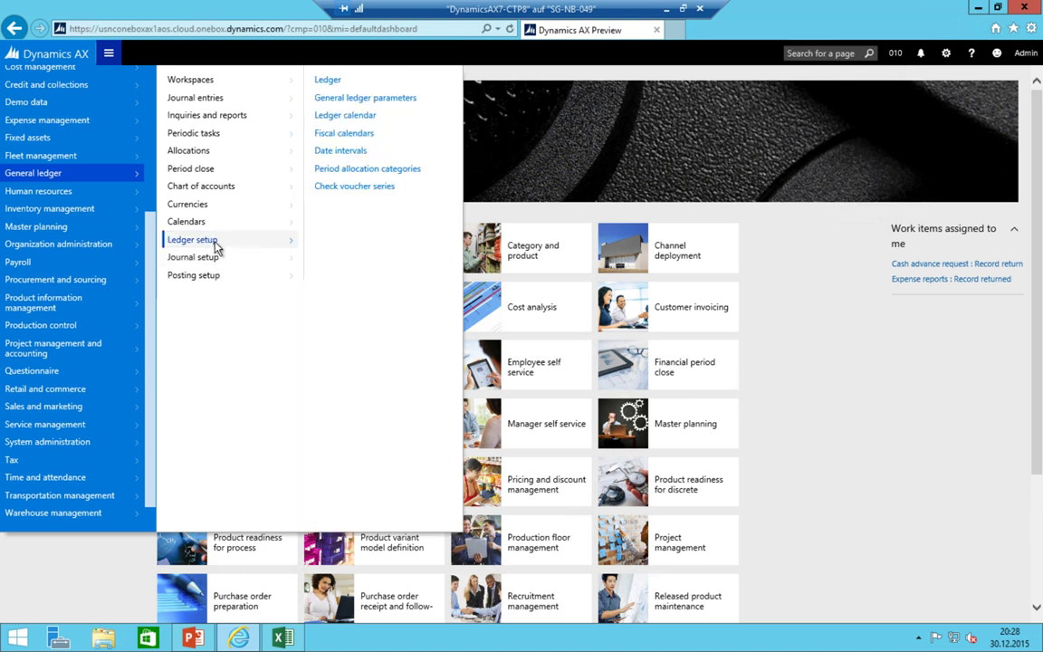
click(214, 259)
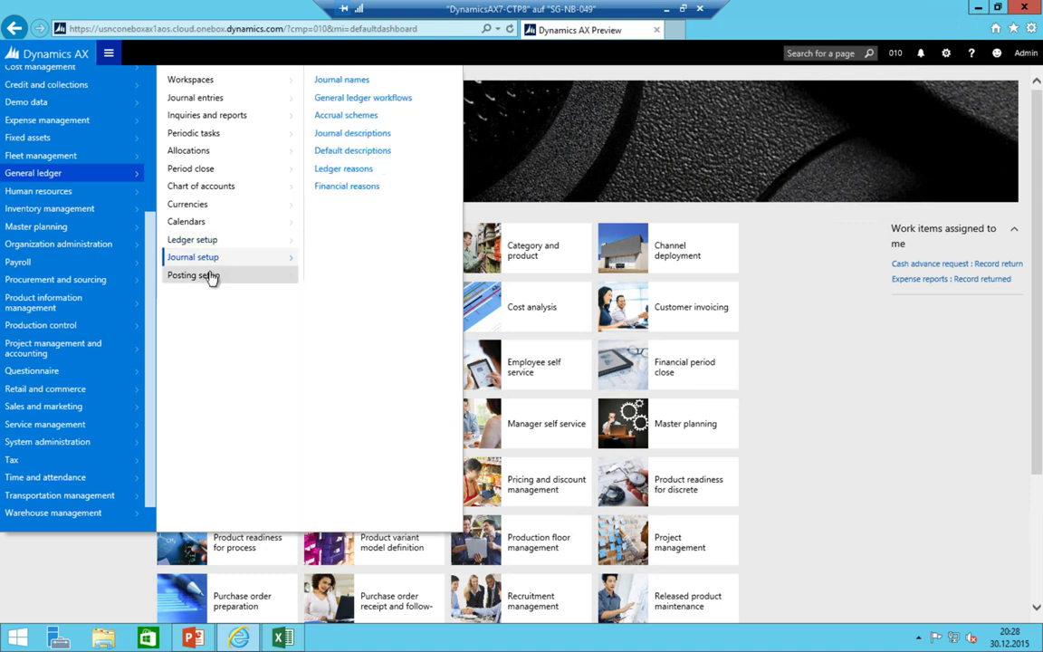
click(210, 277)
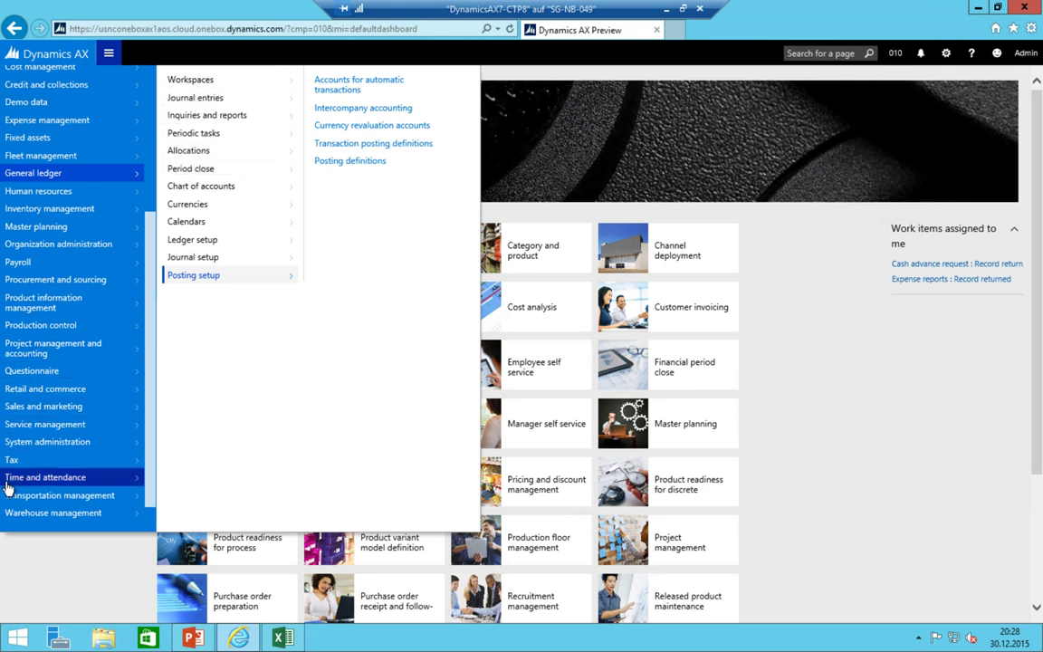
- Navigate to Tax > Indirect taxes > Sales tax to list the indirect sales tax pages
click(25, 461)
click(207, 144)
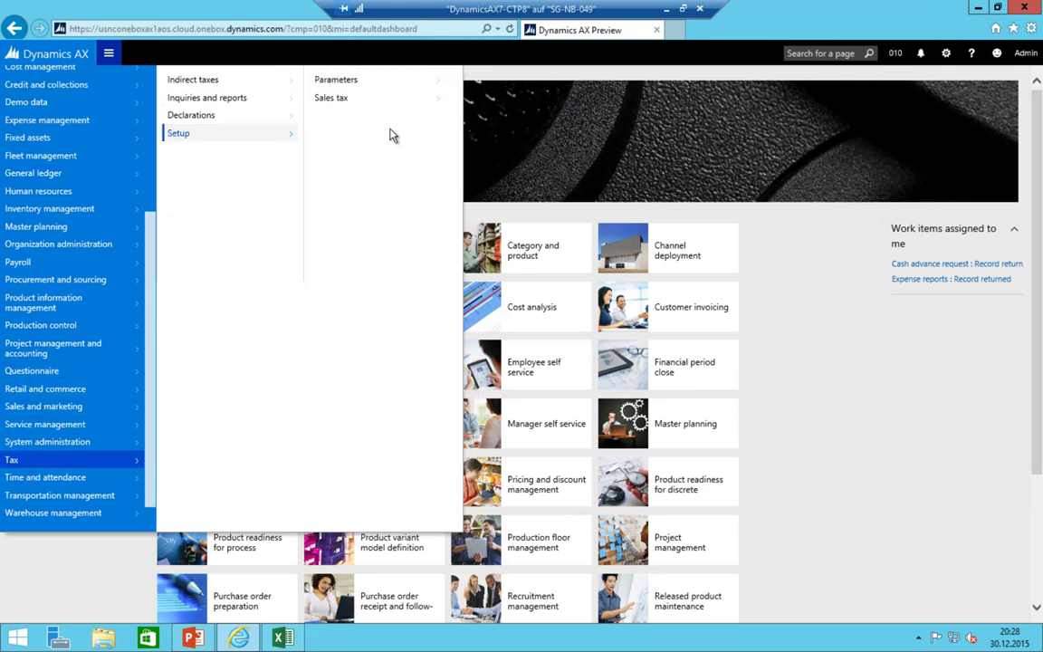
click(370, 98)
click(370, 81)
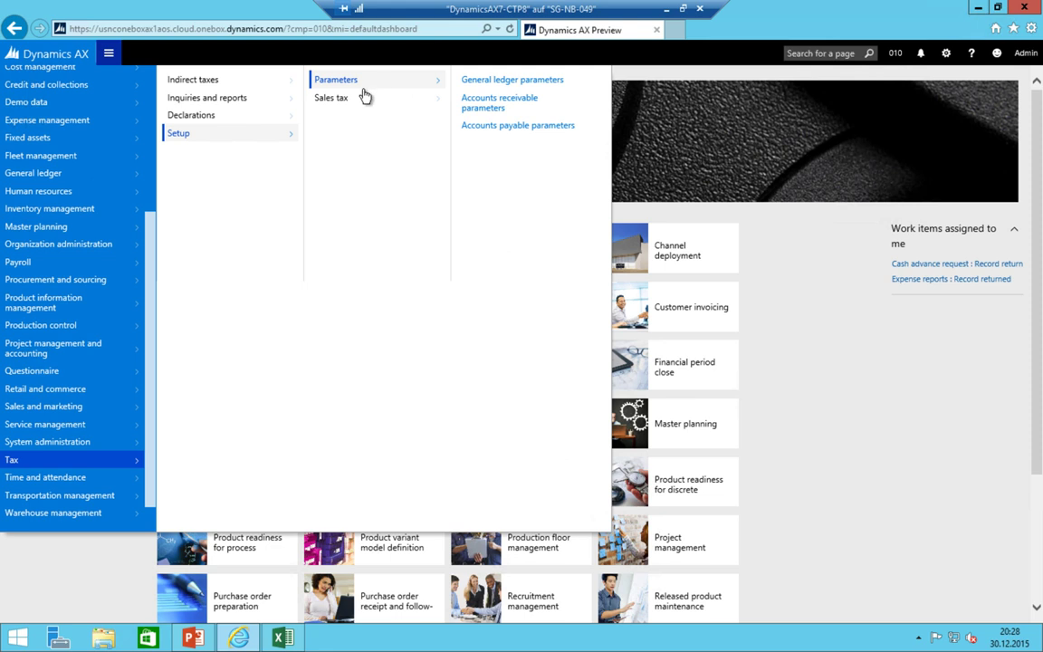
click(364, 98)
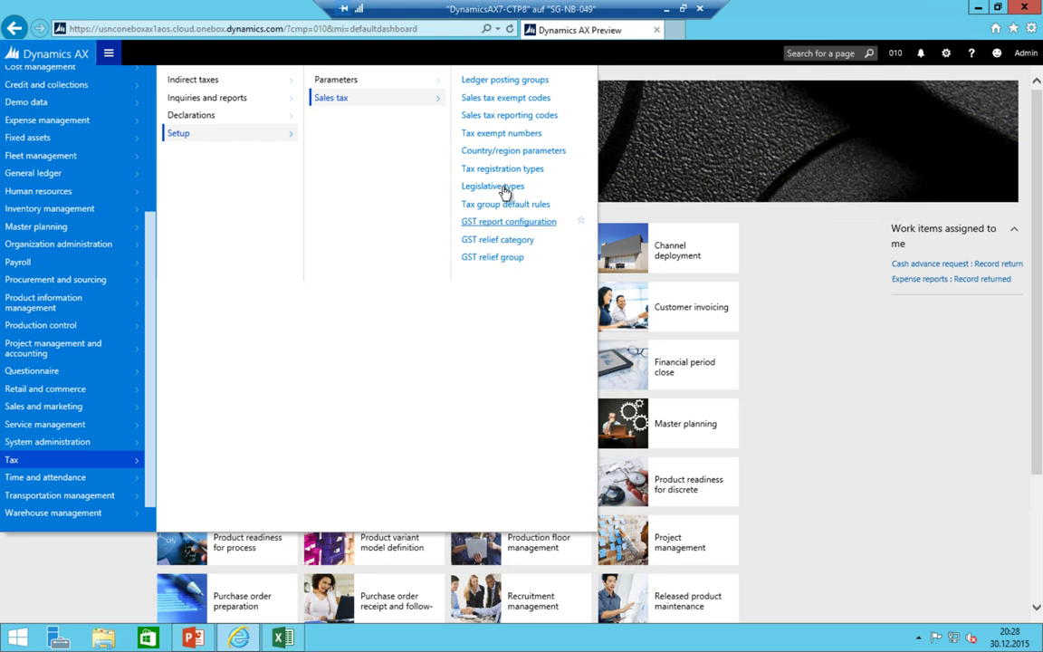
click(203, 81)
click(380, 86)
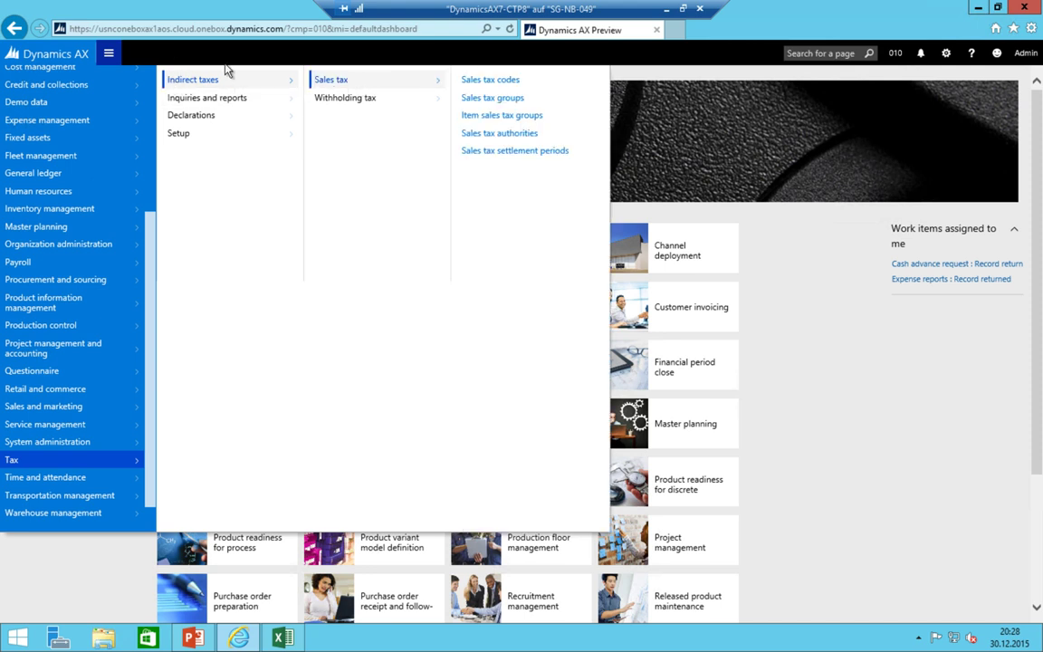
- Open the Sales tax groups page and check the group codes in the Excel matrix's row 2
click(495, 100)
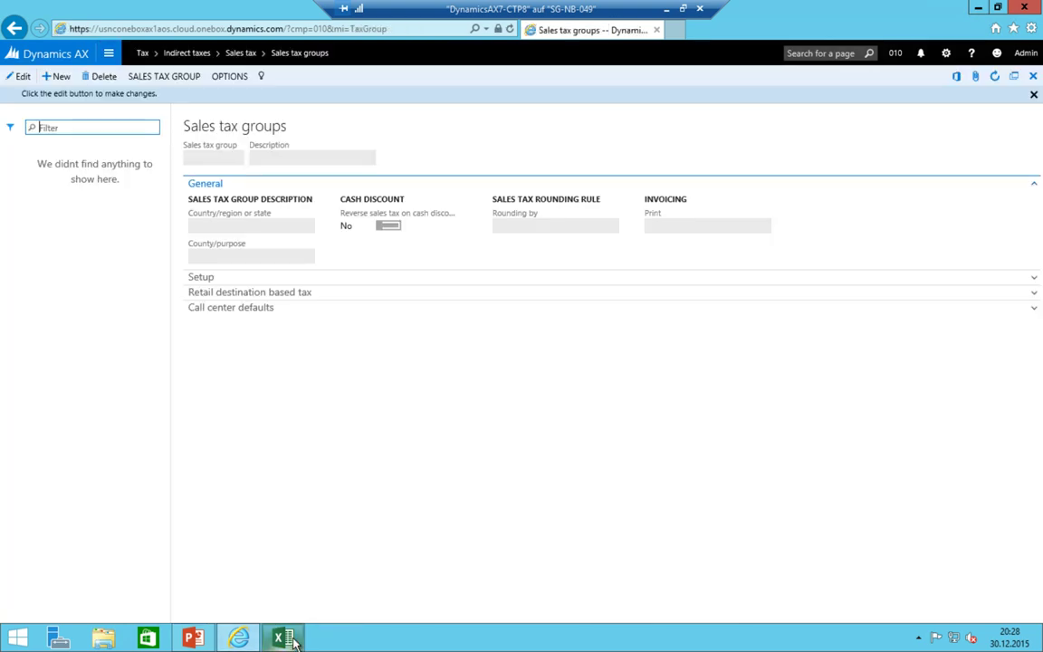
click(286, 638)
drag(290, 181, 788, 197)
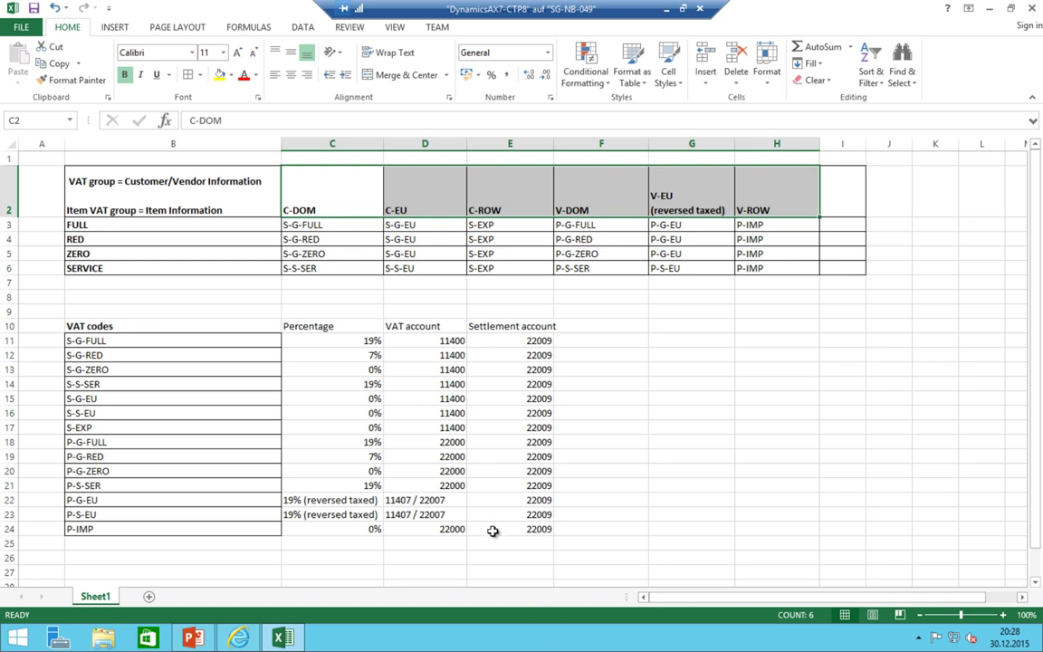
click(254, 639)
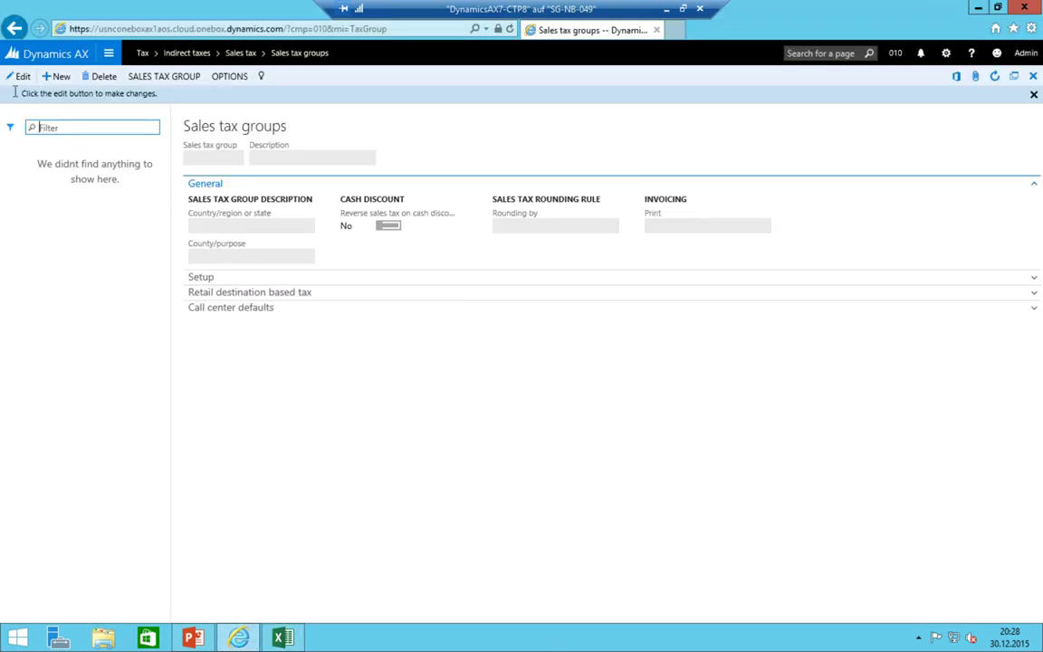
- Create sales tax group C-DOM described 'Customer domestic' and expand its Setup section
click(58, 76)
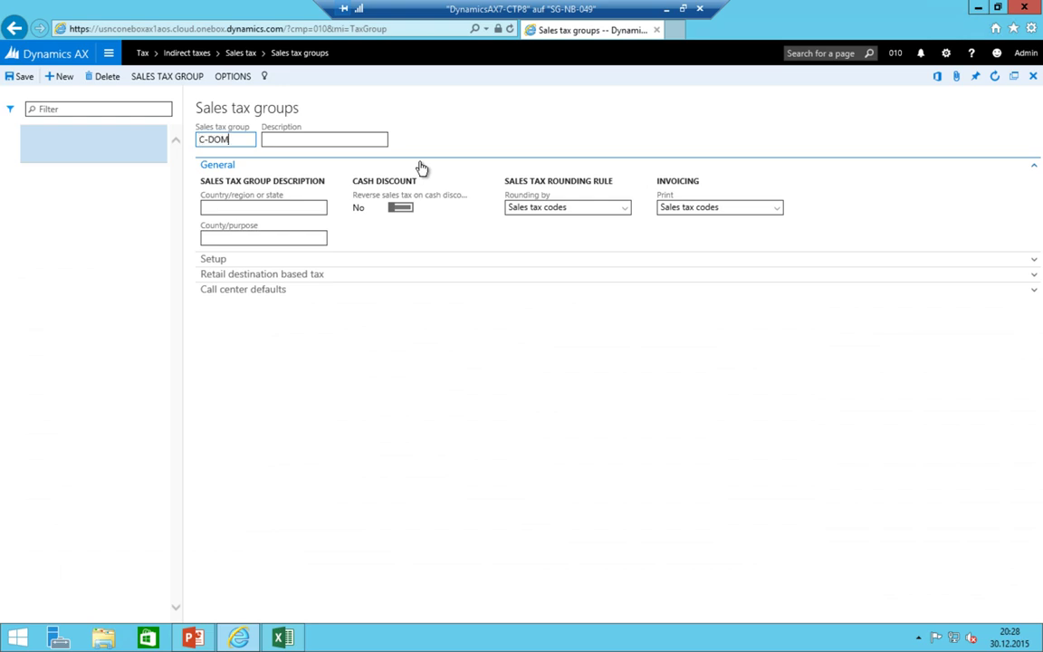
text(C-DOM)
key(Tab)
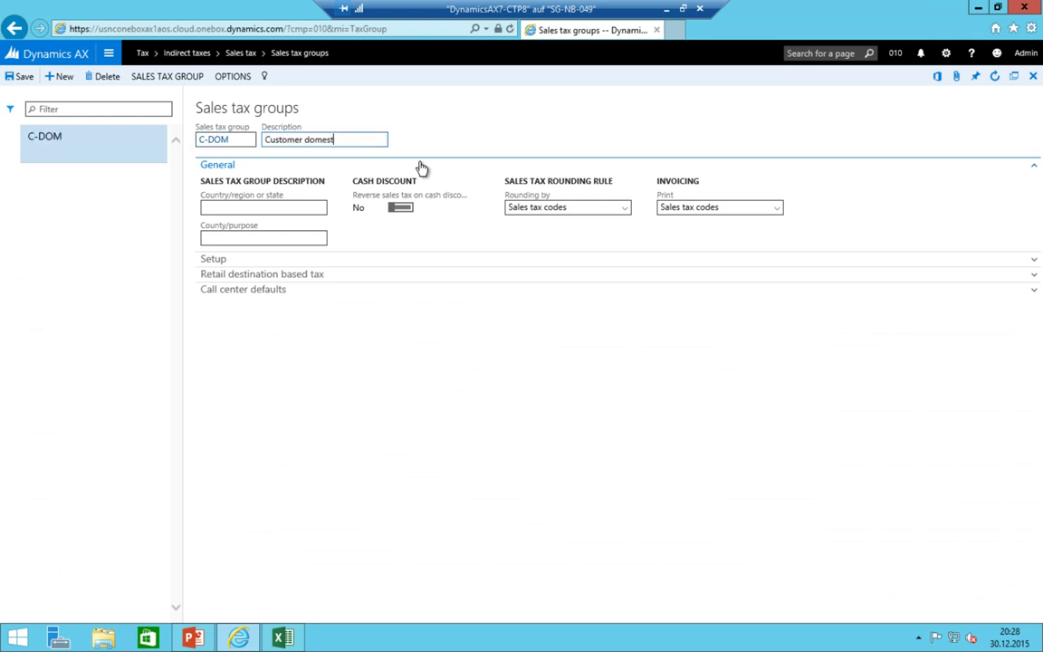
key(Tab)
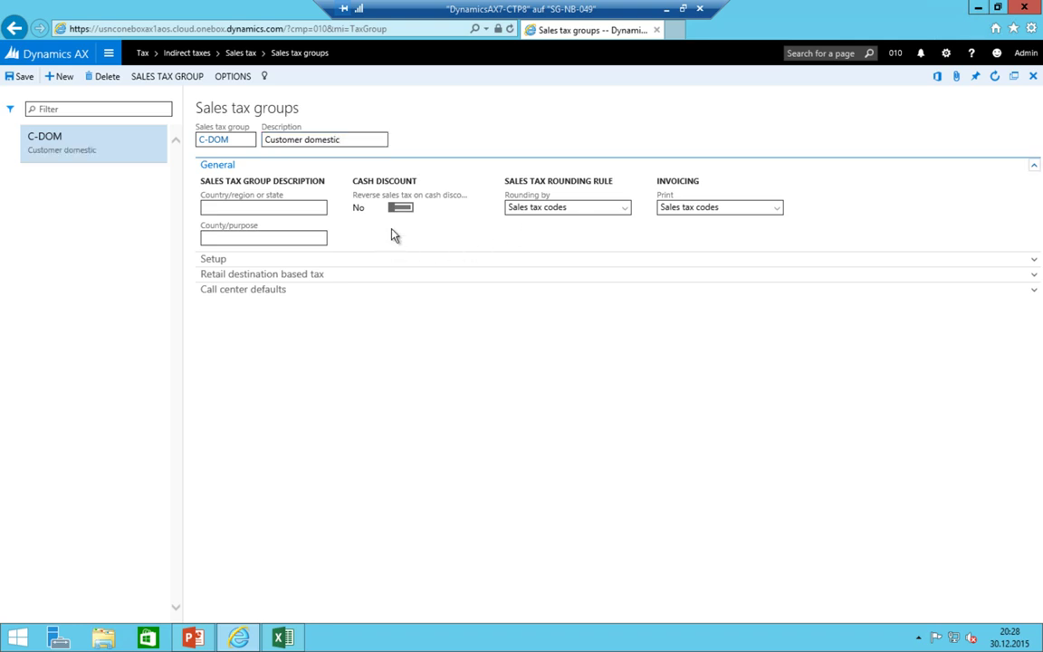
click(218, 261)
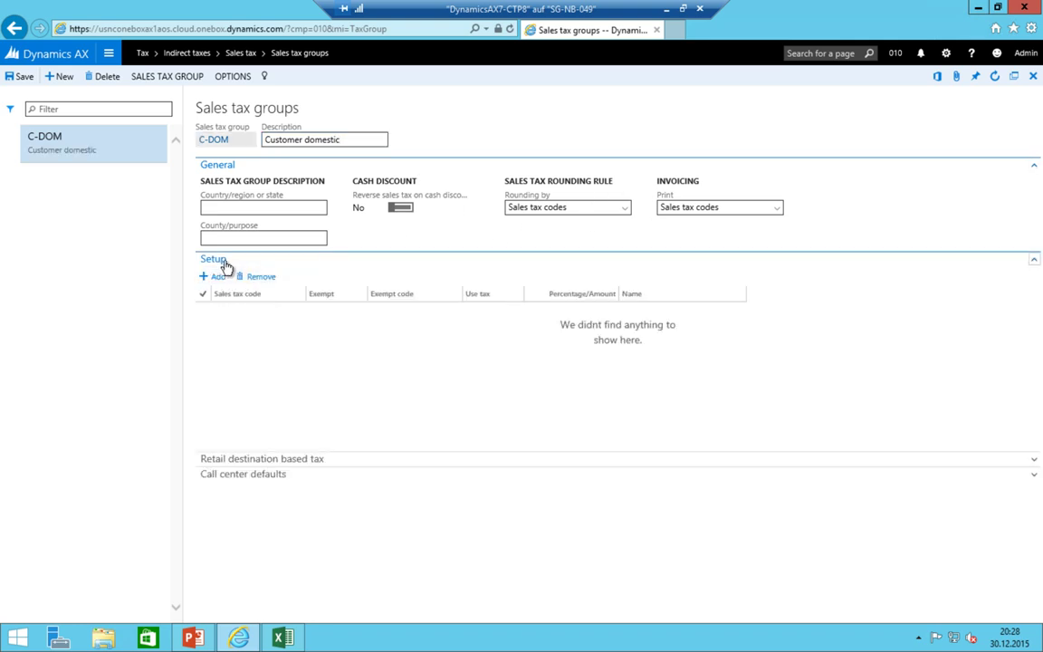
click(250, 459)
click(232, 460)
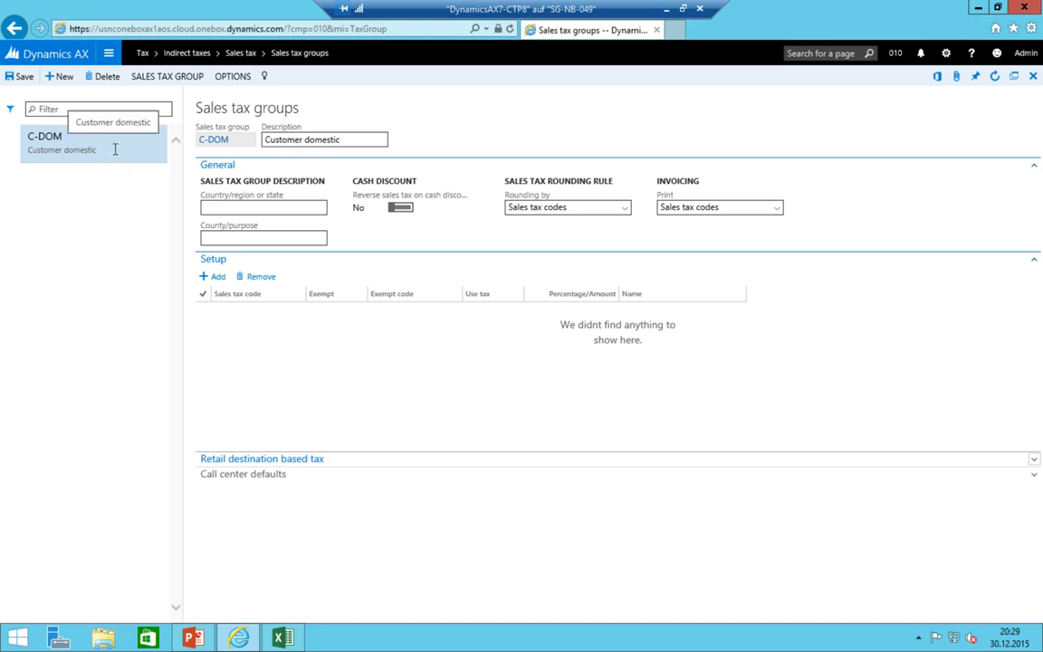
- Add sales tax groups C-EU and C-ROW with their descriptions
click(60, 76)
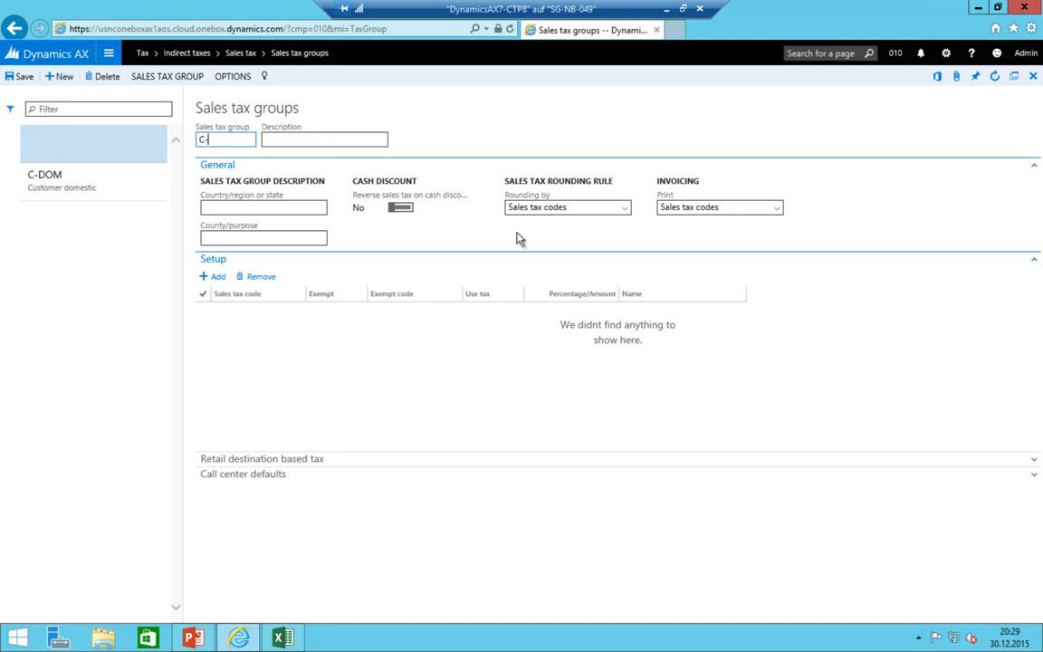
key(Tab)
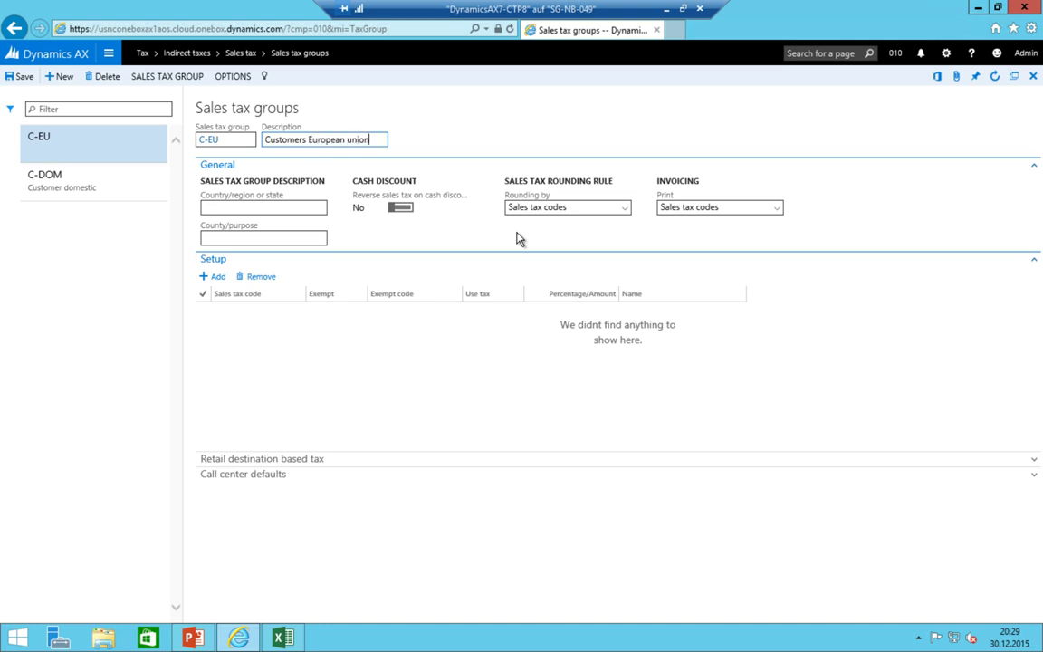
key(F5)
key(alt+n)
text(C-R)
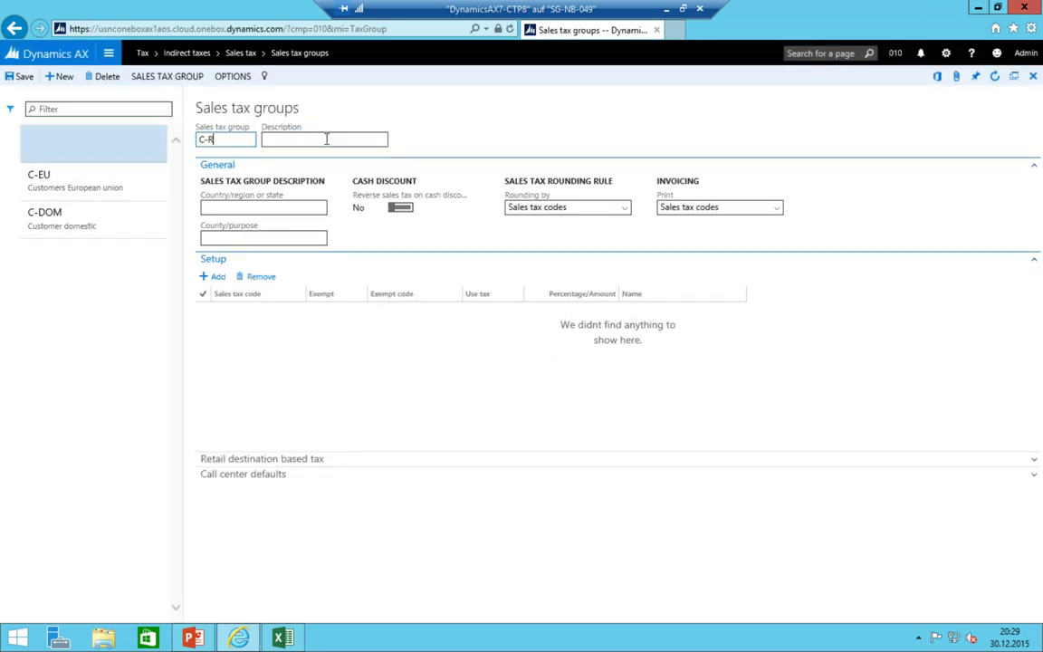
text(OW)
click(327, 138)
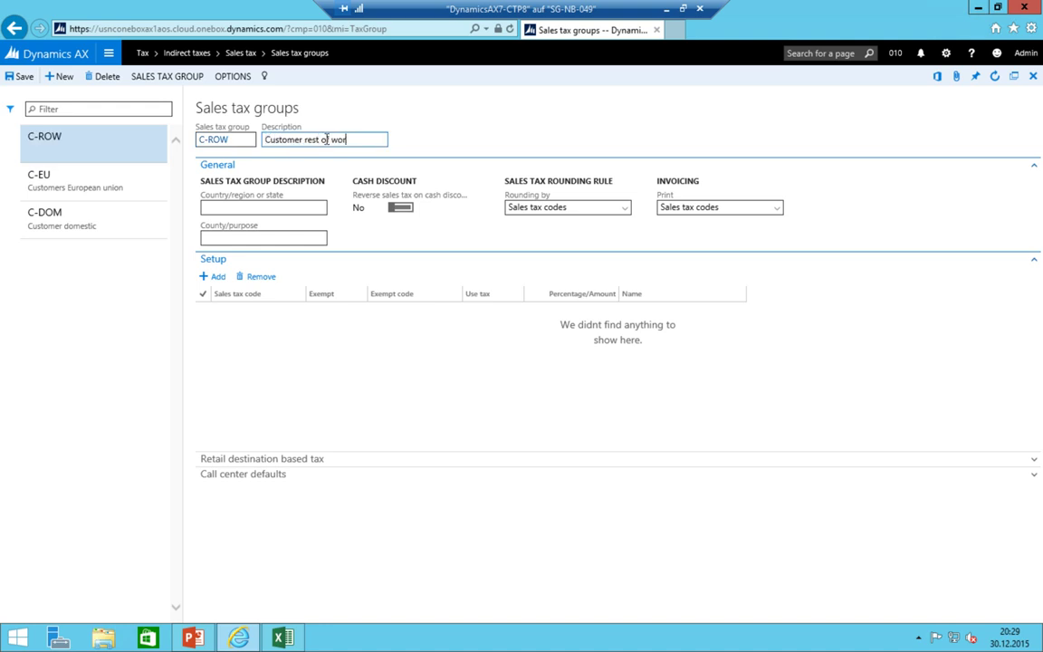
key(alt+n)
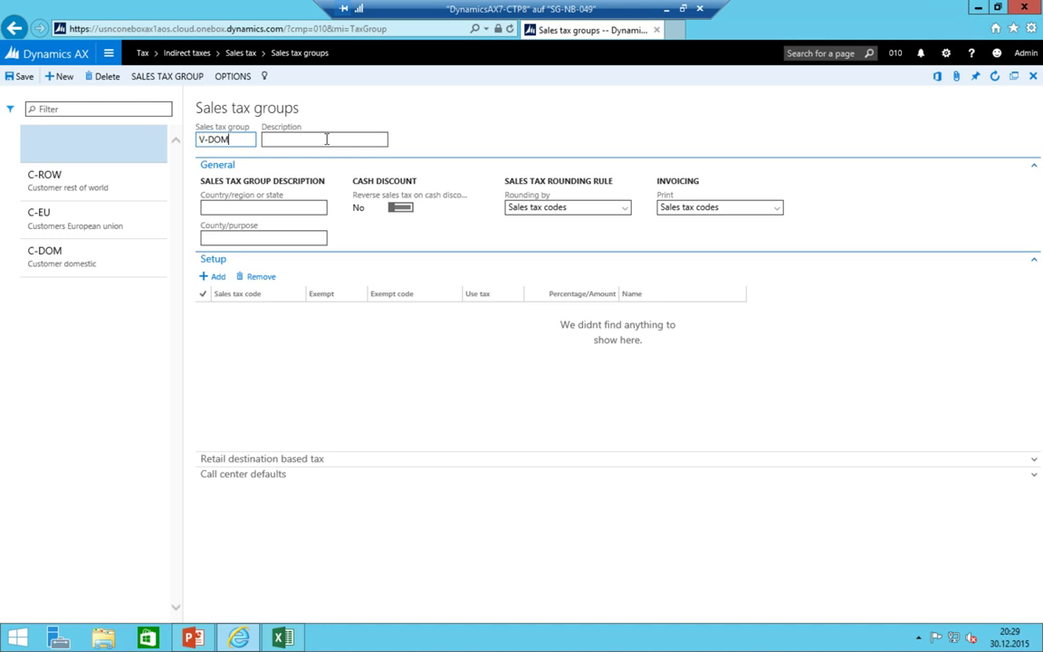
- Add sales tax groups V-DOM, V-EU ('Vendors European Union') and V-ROW with descriptions
click(327, 138)
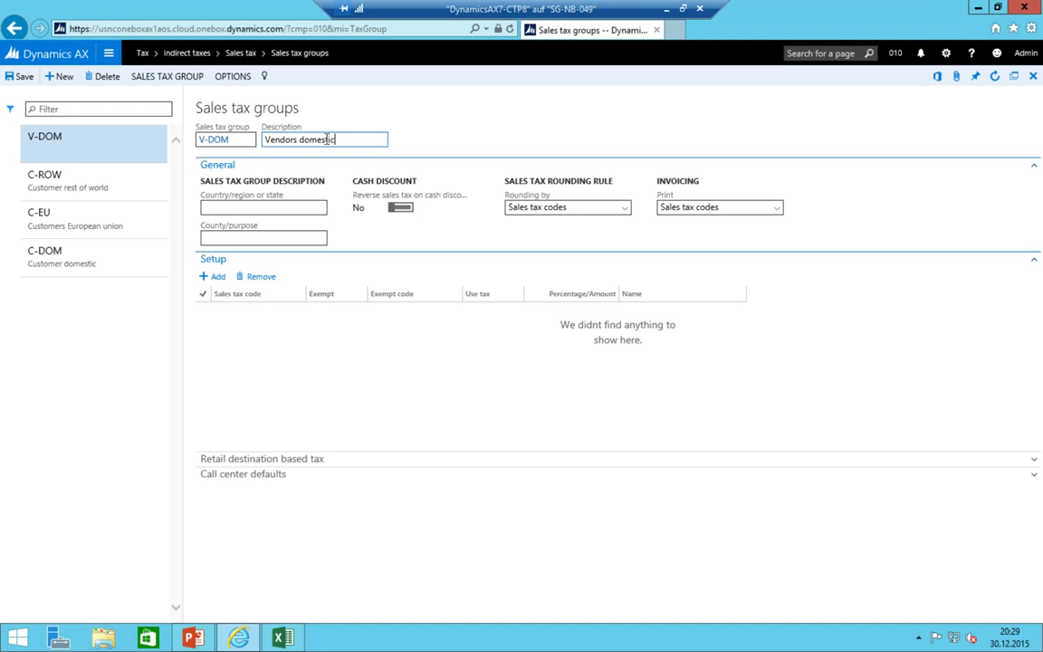
key(alt+n)
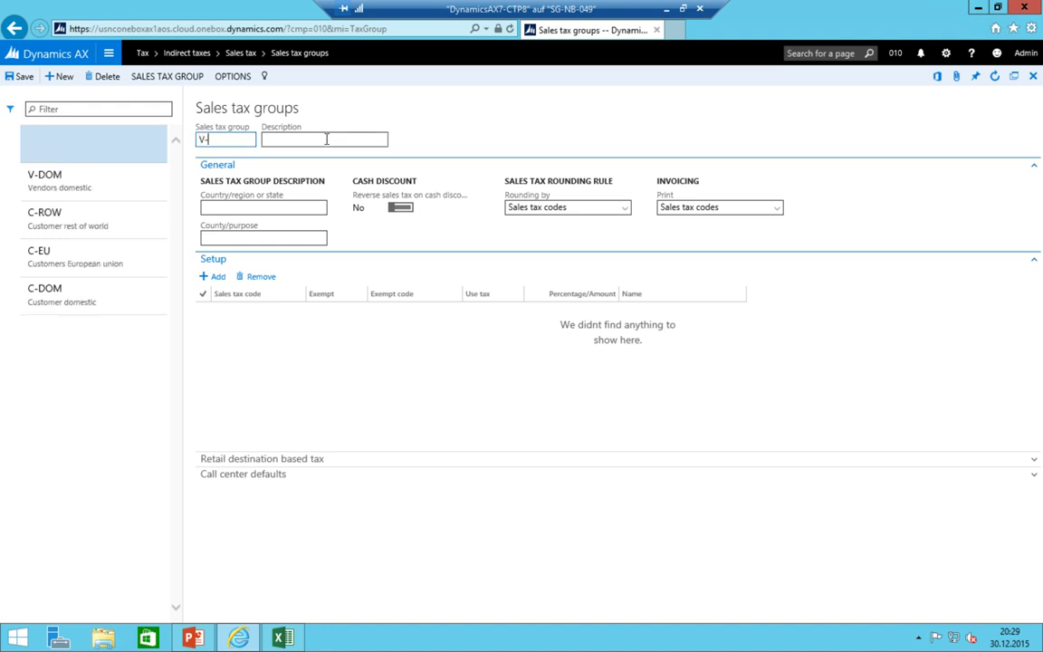
text(V-EU)
click(327, 139)
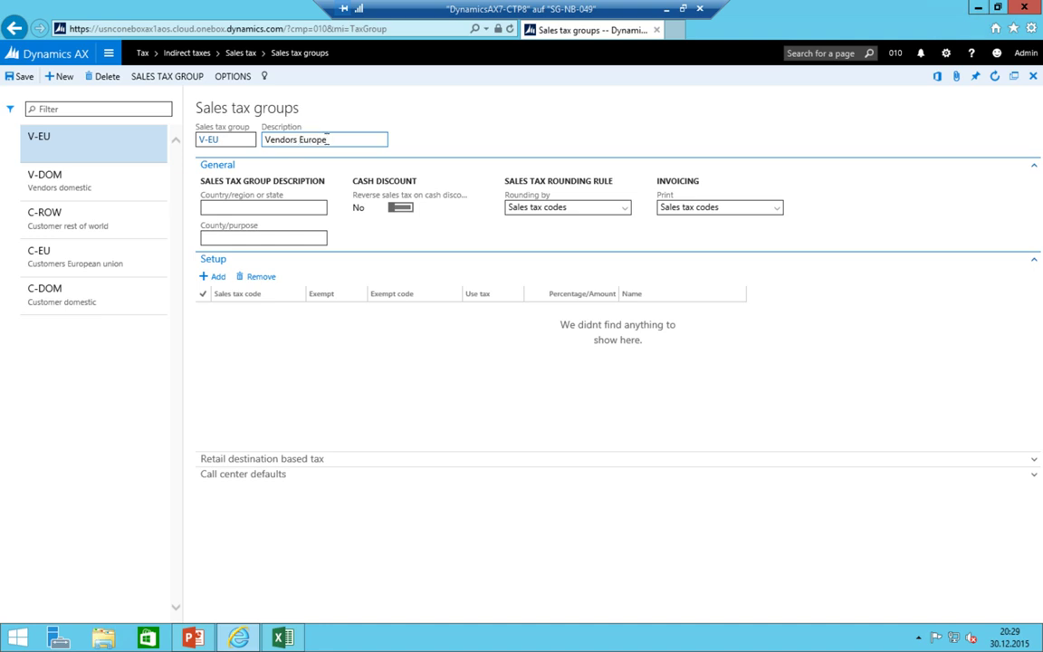
text(Vendors European Union)
key(alt+n)
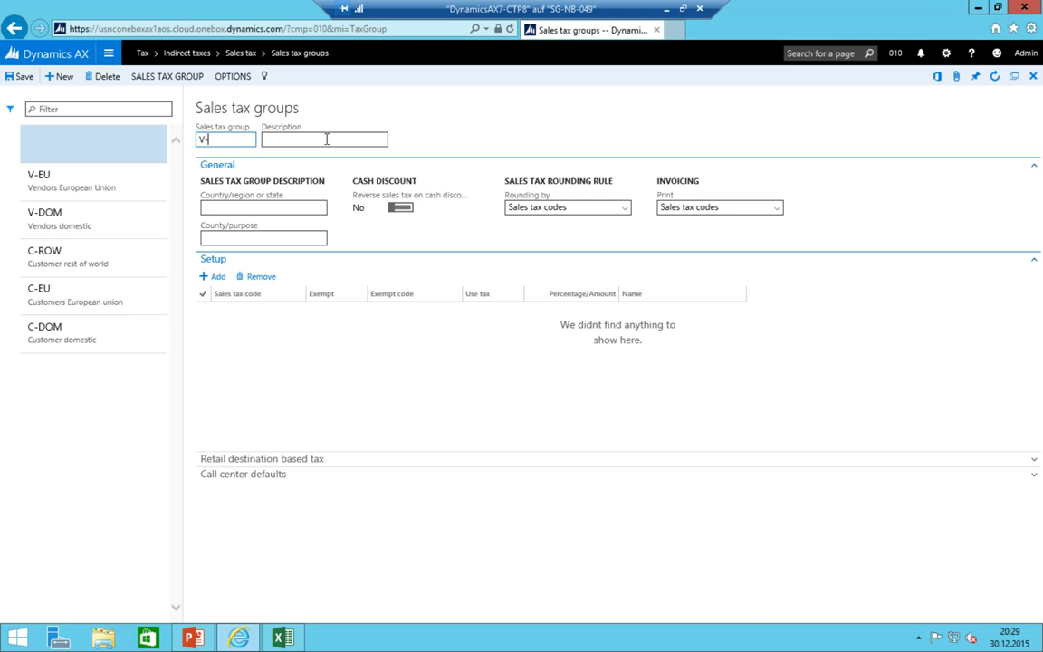
click(327, 139)
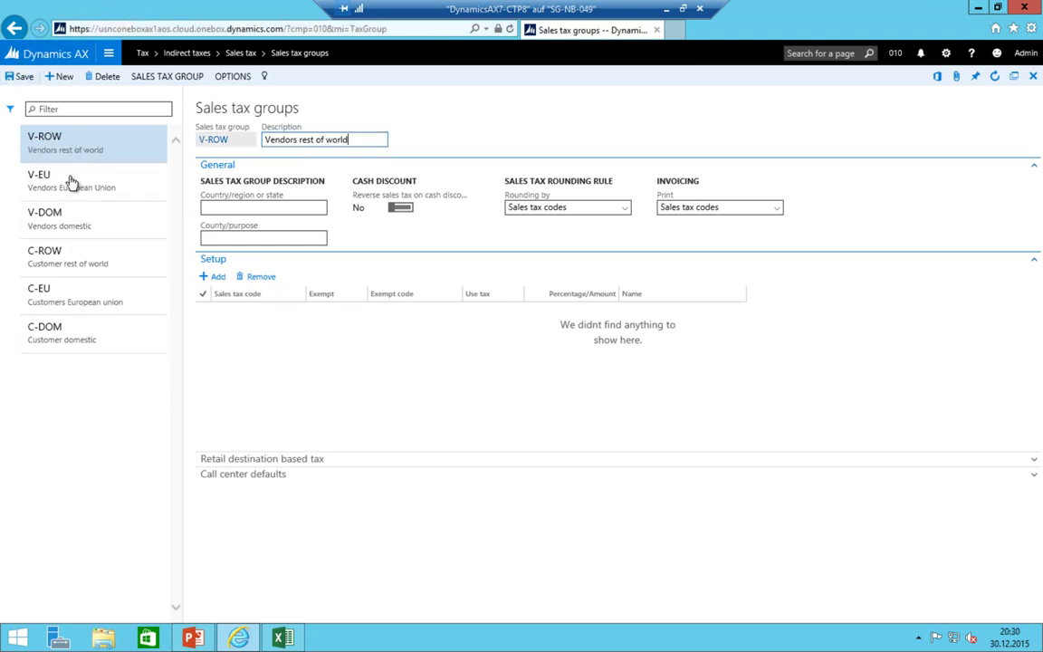
click(282, 637)
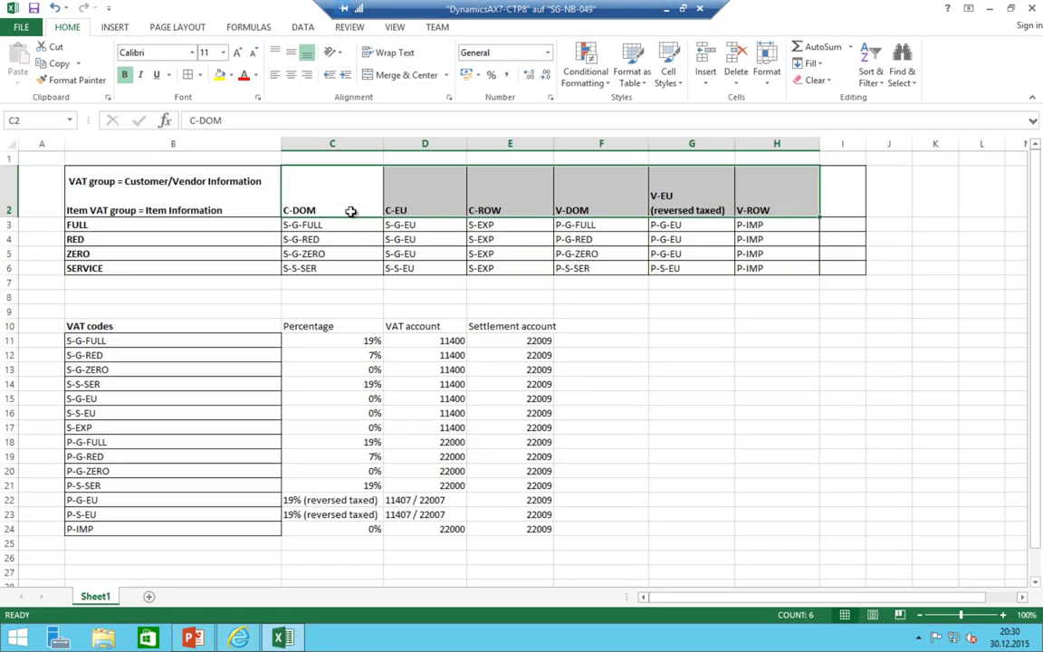
- Check groups C-DOM to V-ROW and item groups FULL to SERVICE in Excel, then return to Dynamics AX
drag(315, 194, 768, 189)
drag(127, 224, 137, 260)
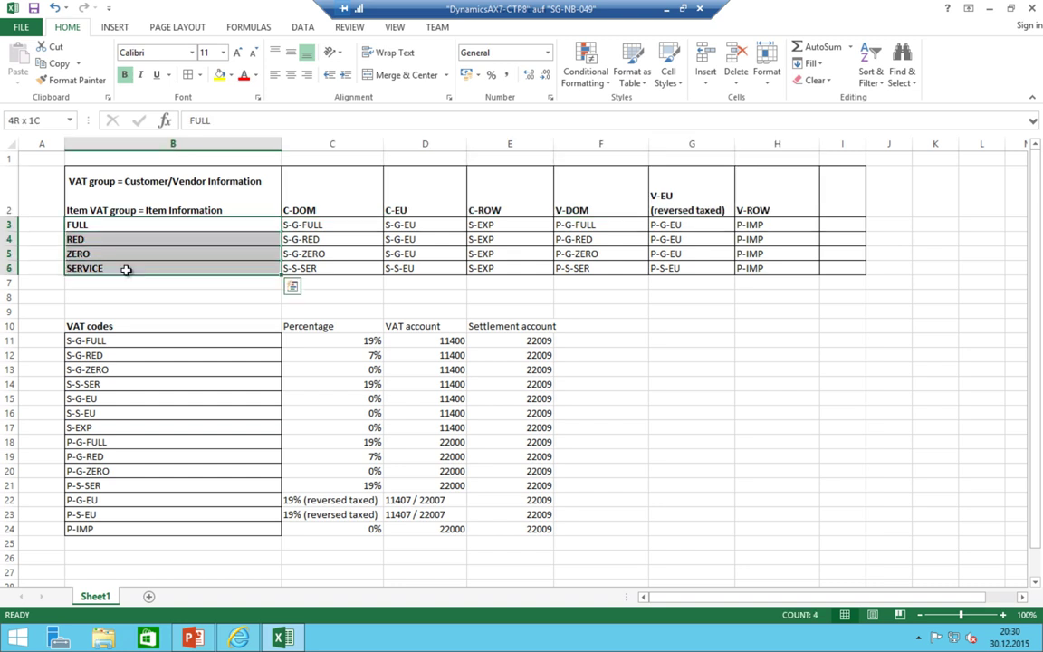
click(238, 639)
click(108, 54)
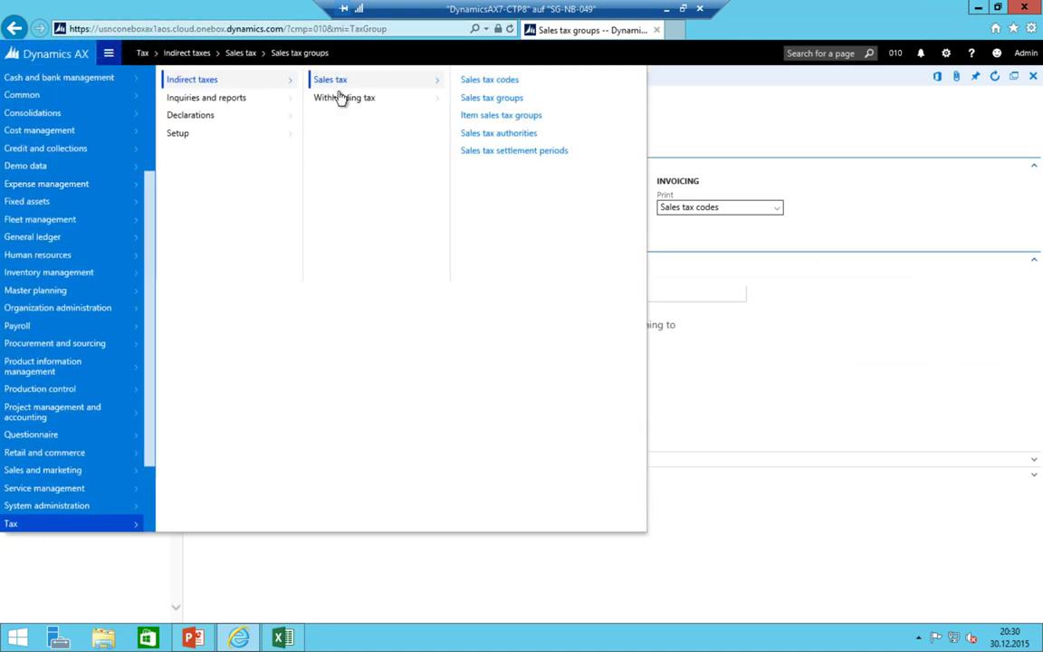
- Open Item sales tax groups and create FULL with description 'Full rate'
click(505, 117)
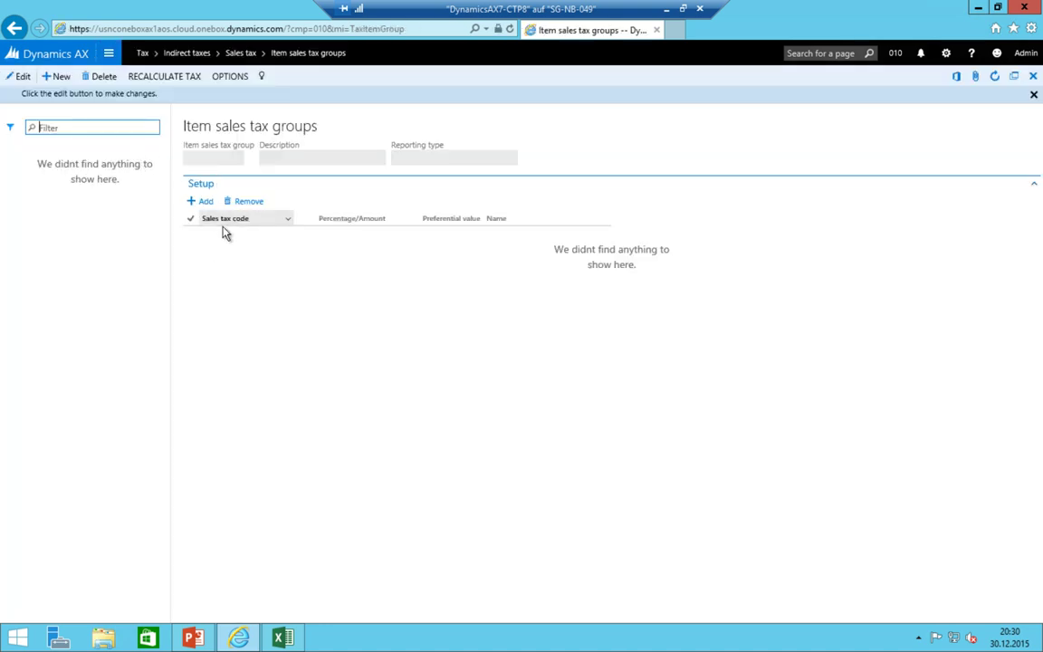
click(56, 77)
text(FULL)
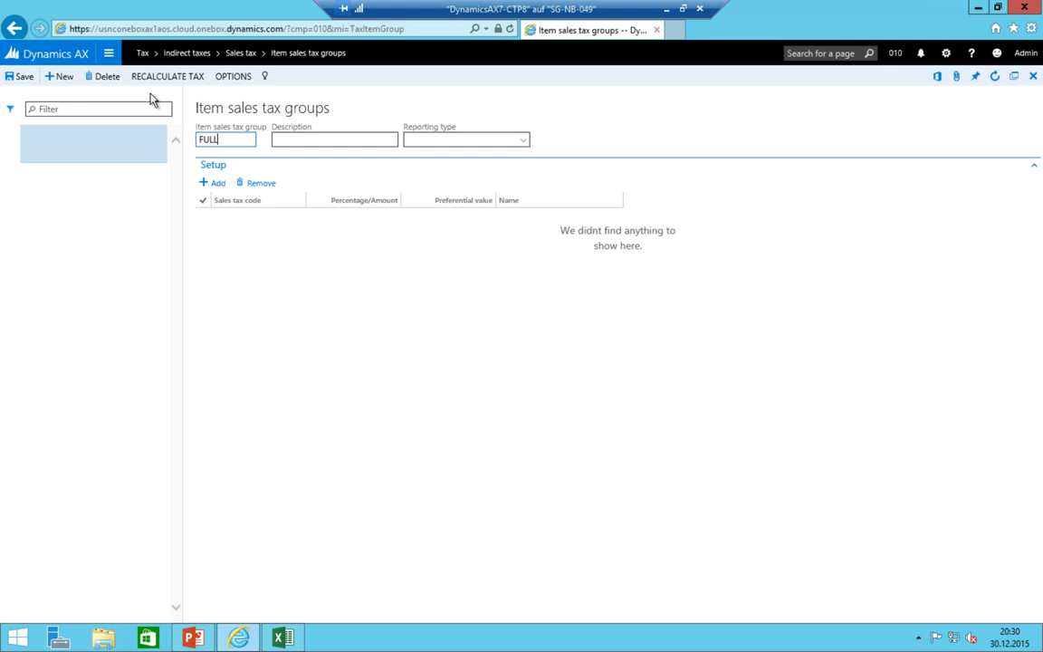
key(Tab)
text(F)
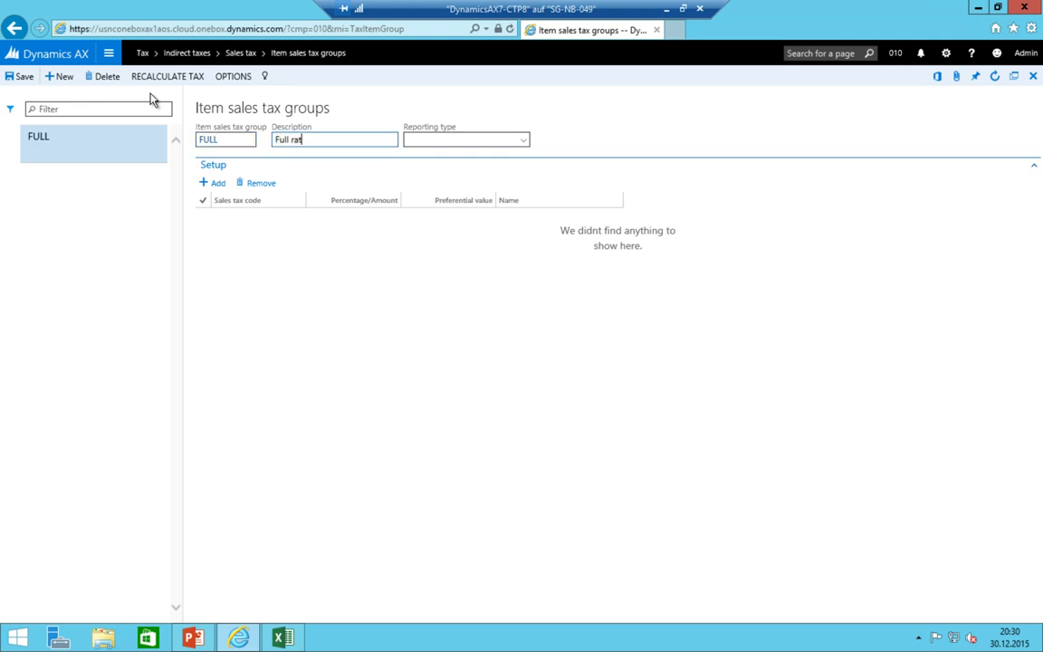
key(alt+n)
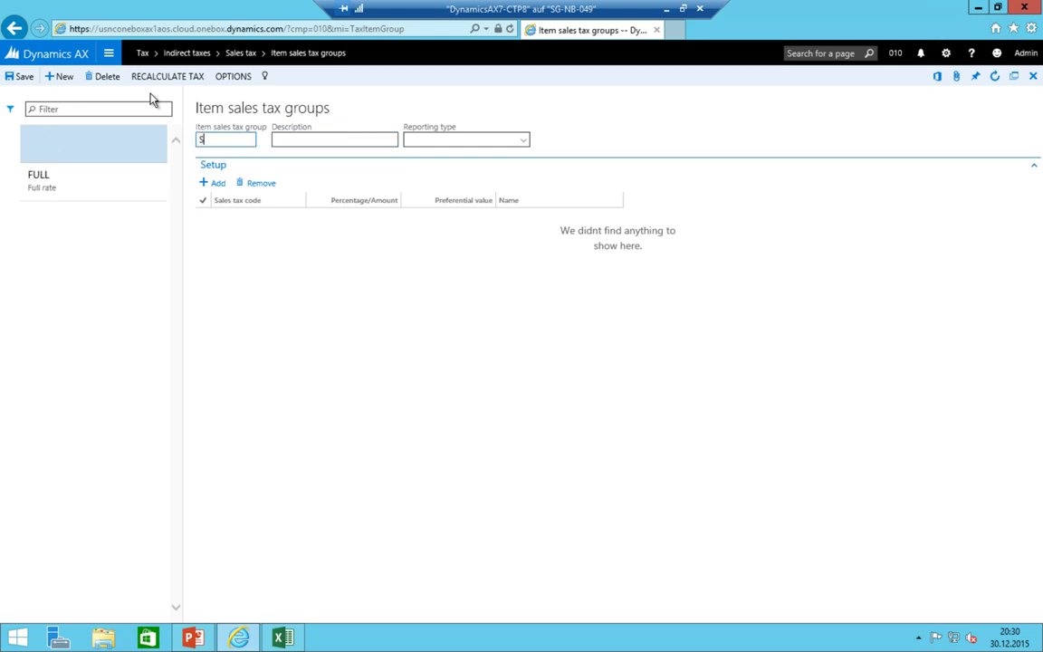
- Add item groups SERVICE, RED and ZERO as Service, Reduced and Zero rate, and save
text(SERVICE)
key(Tab)
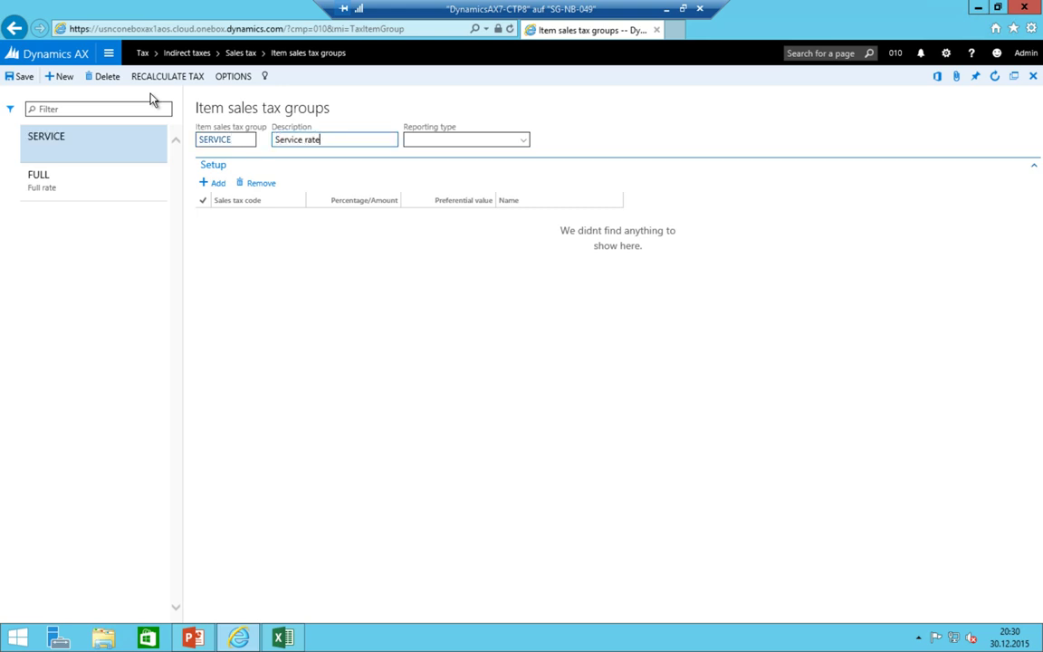
key(alt+n)
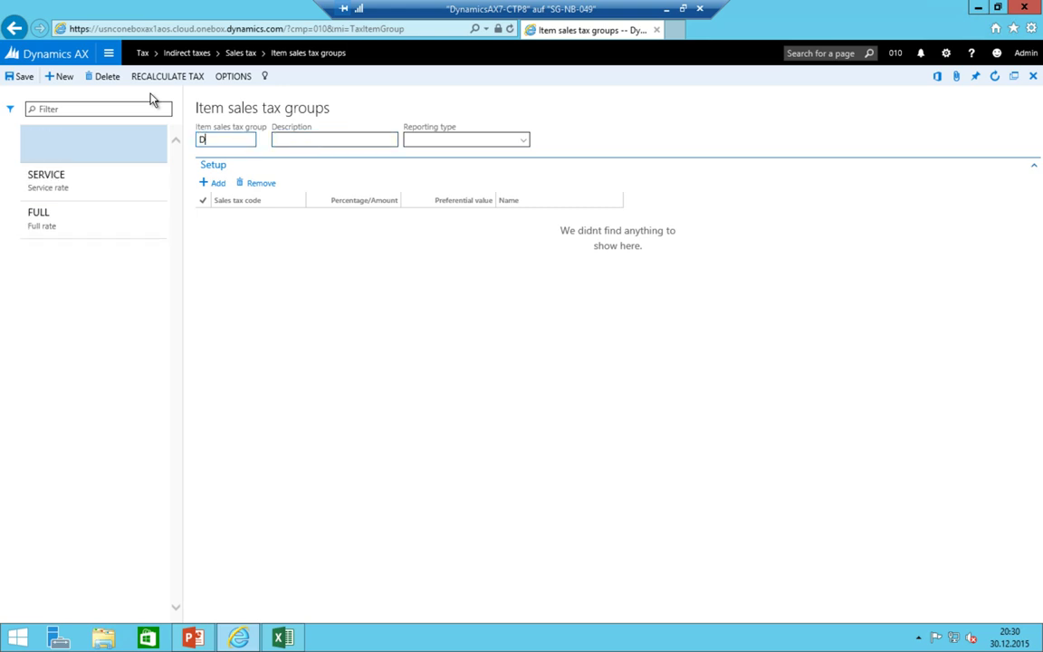
key(Tab)
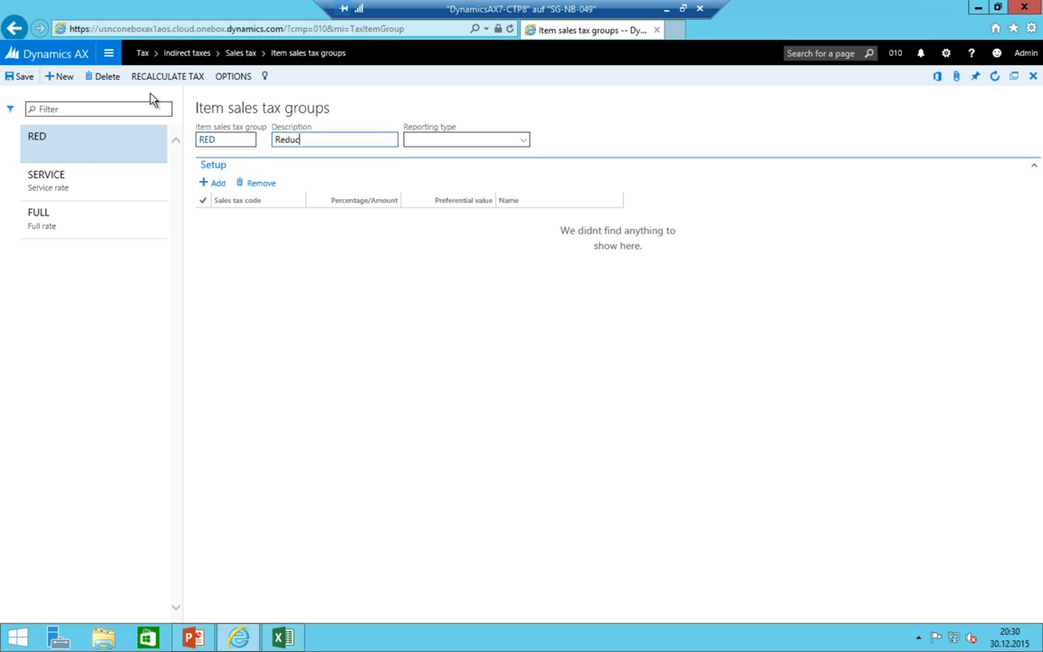
key(alt+n)
text(ZERO)
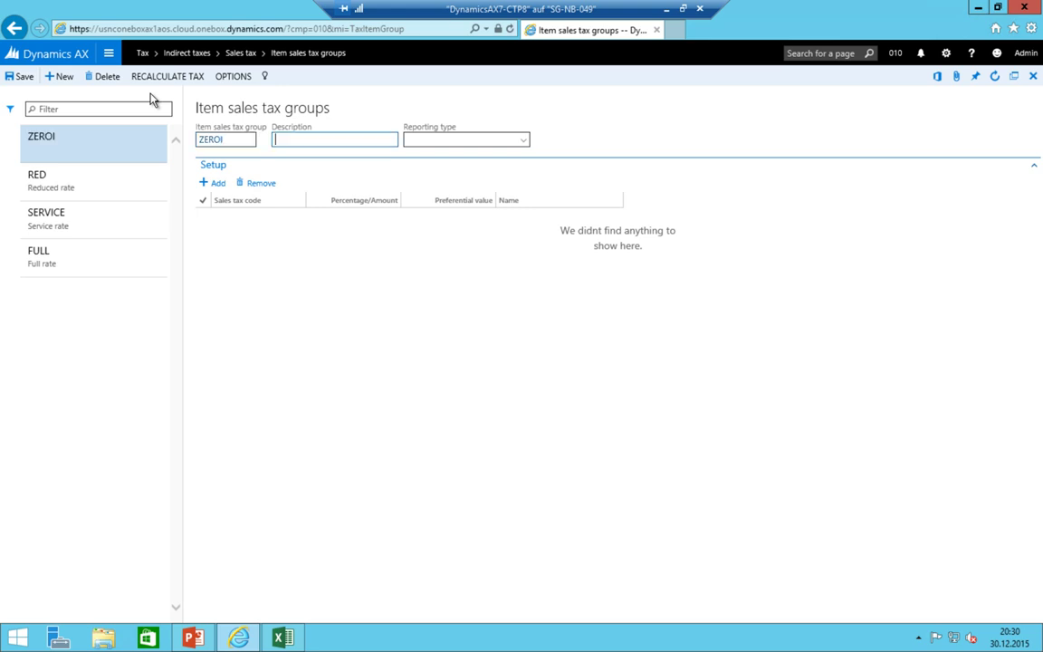
key(Tab)
click(21, 79)
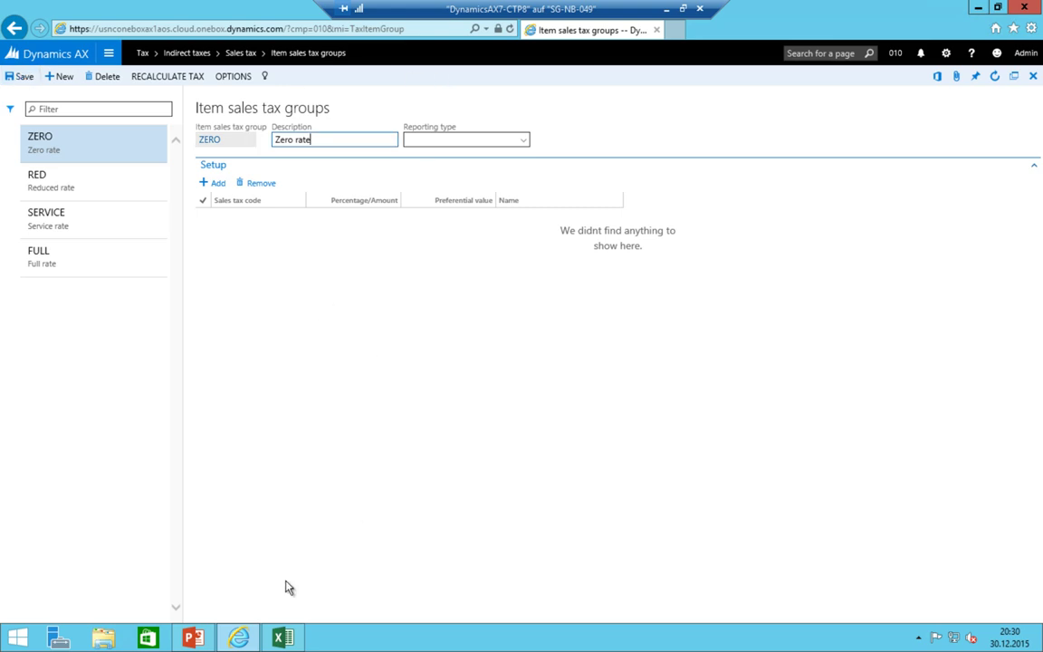
click(282, 638)
- Review item groups FULL to SERVICE, groups C-DOM to V-ROW and VAT codes S-G-FULL to P-IMP
click(83, 240)
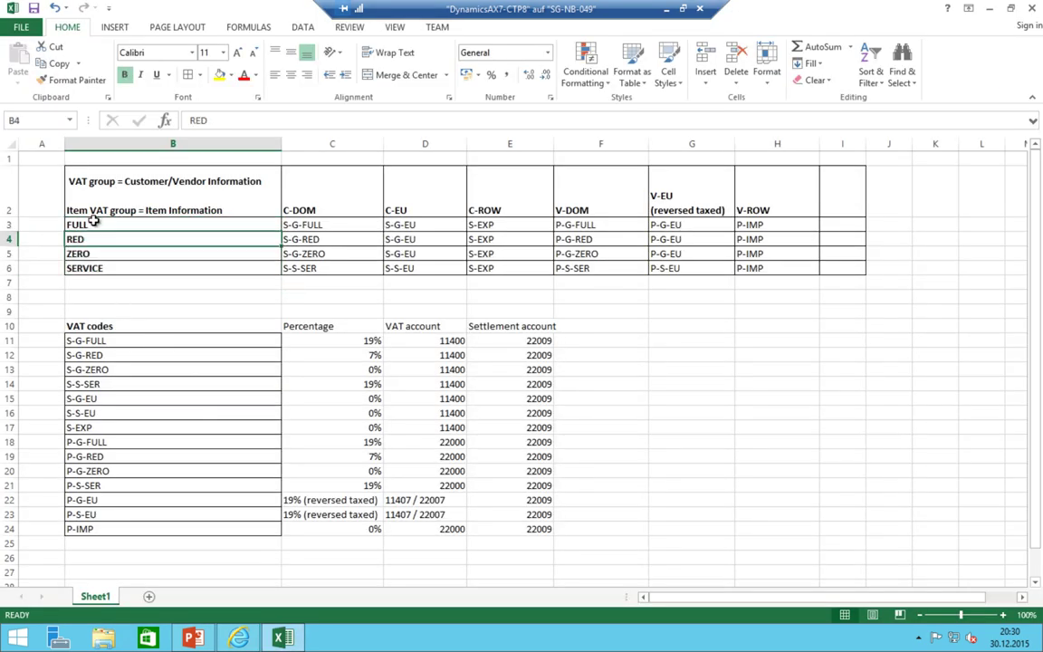
drag(93, 221, 94, 268)
drag(317, 181, 784, 192)
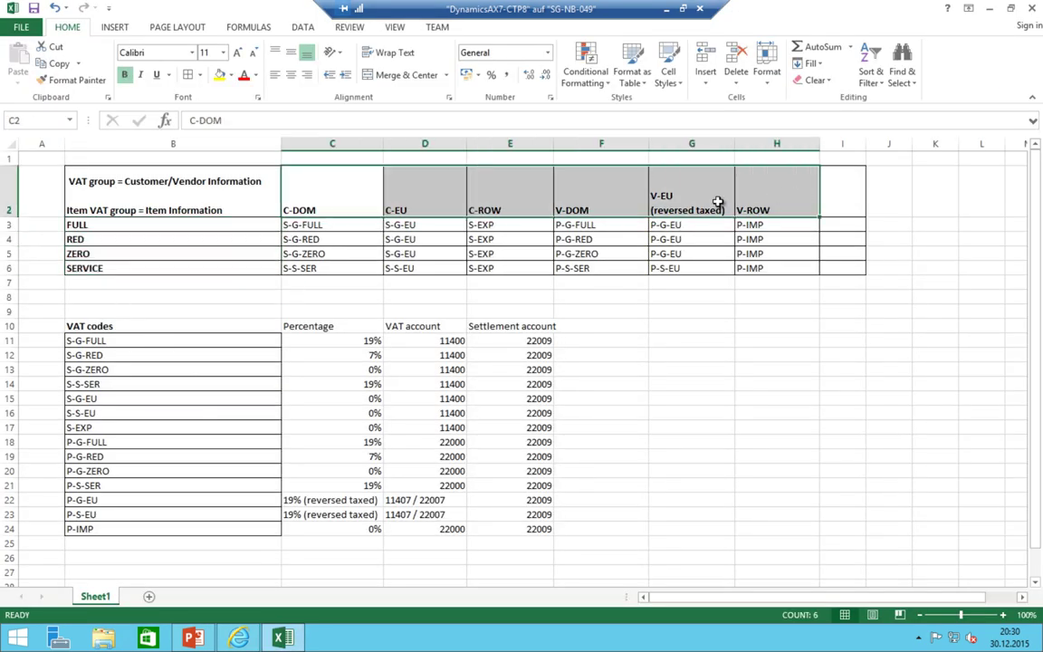
drag(136, 224, 136, 268)
click(342, 266)
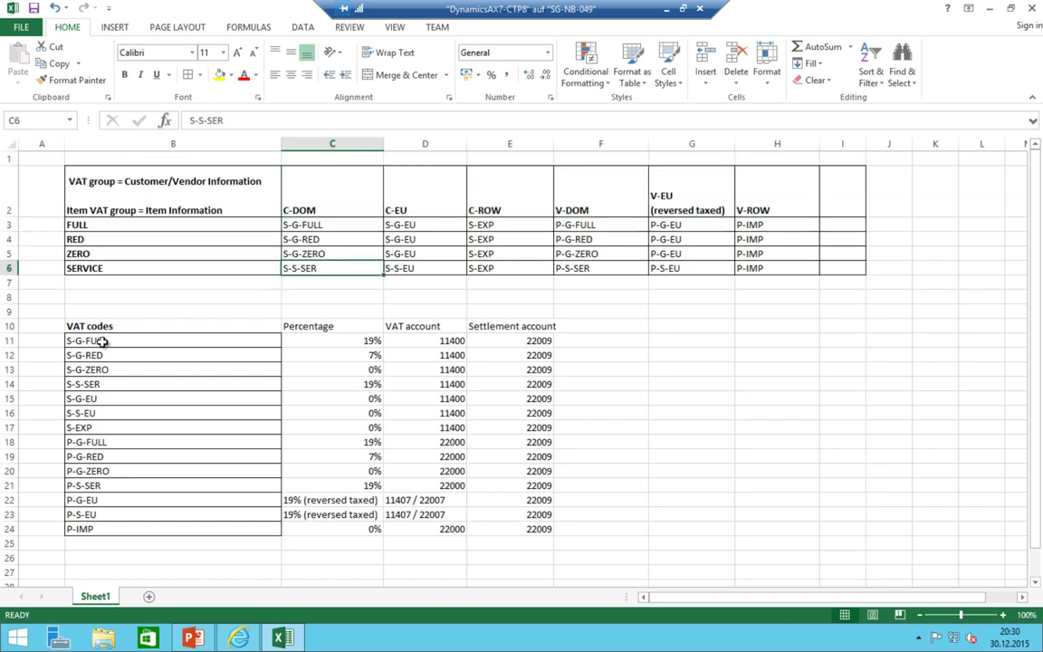
drag(103, 340, 82, 533)
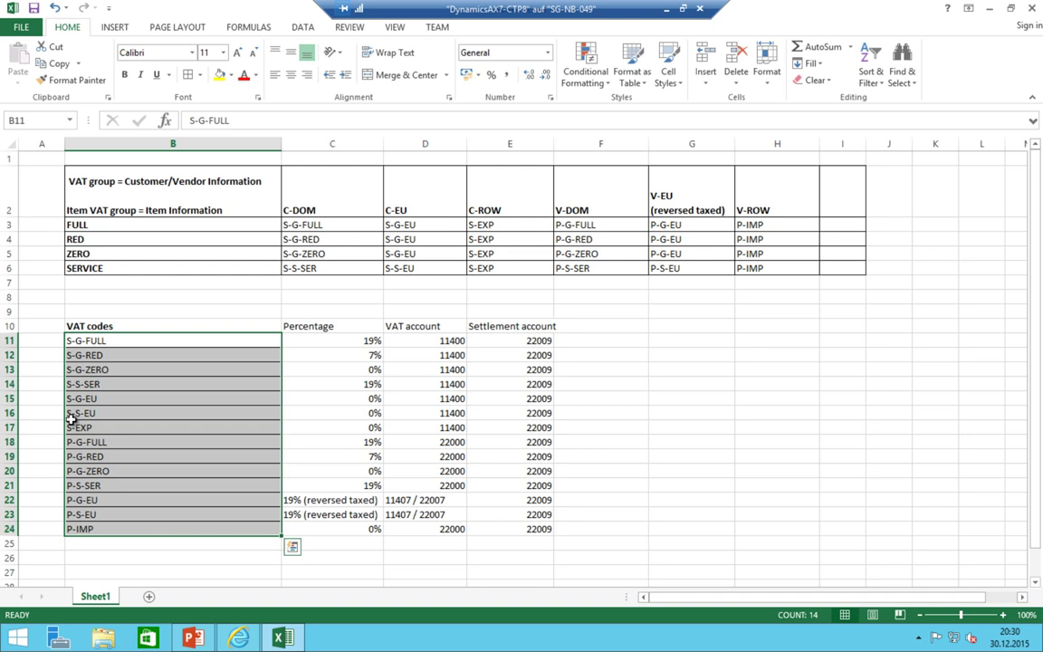
click(240, 639)
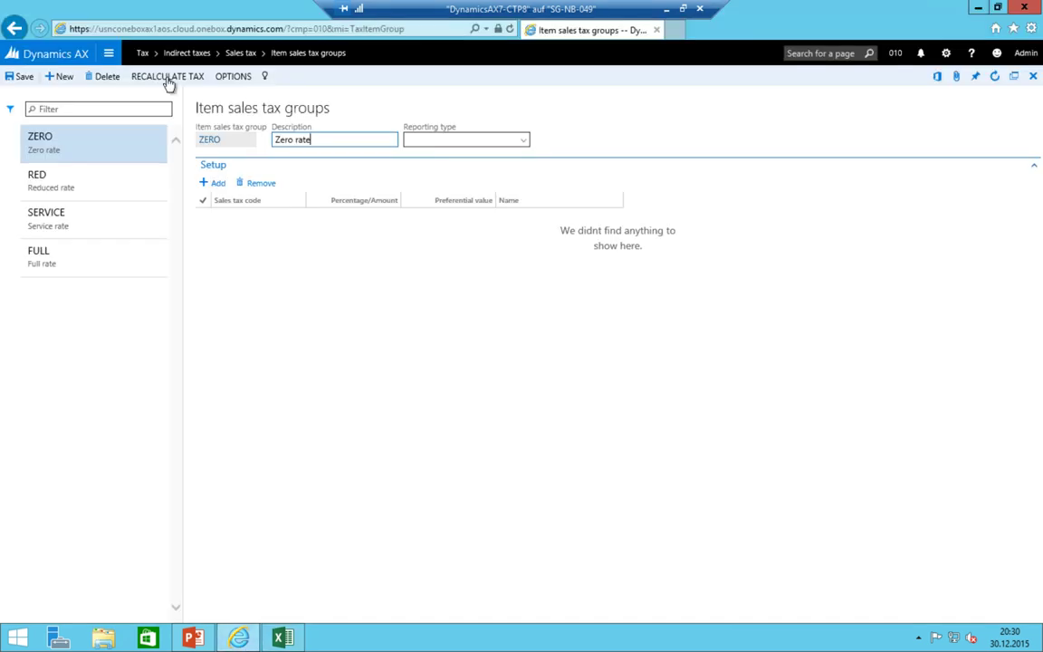
- Go to the Sales tax codes page and start a new sales tax code
click(108, 54)
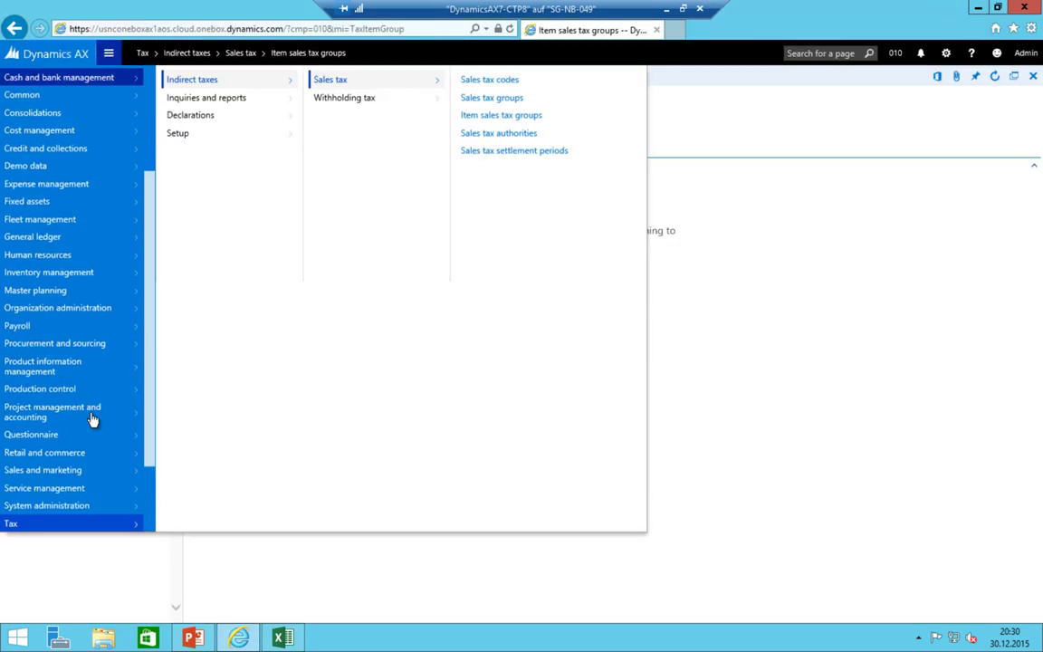
click(500, 82)
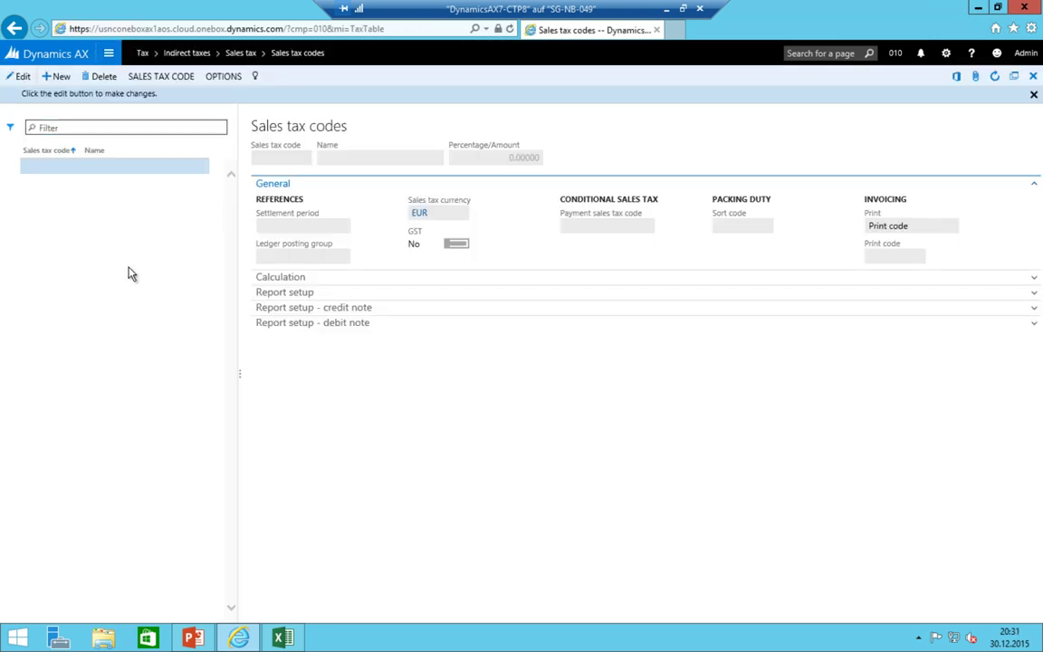
click(58, 78)
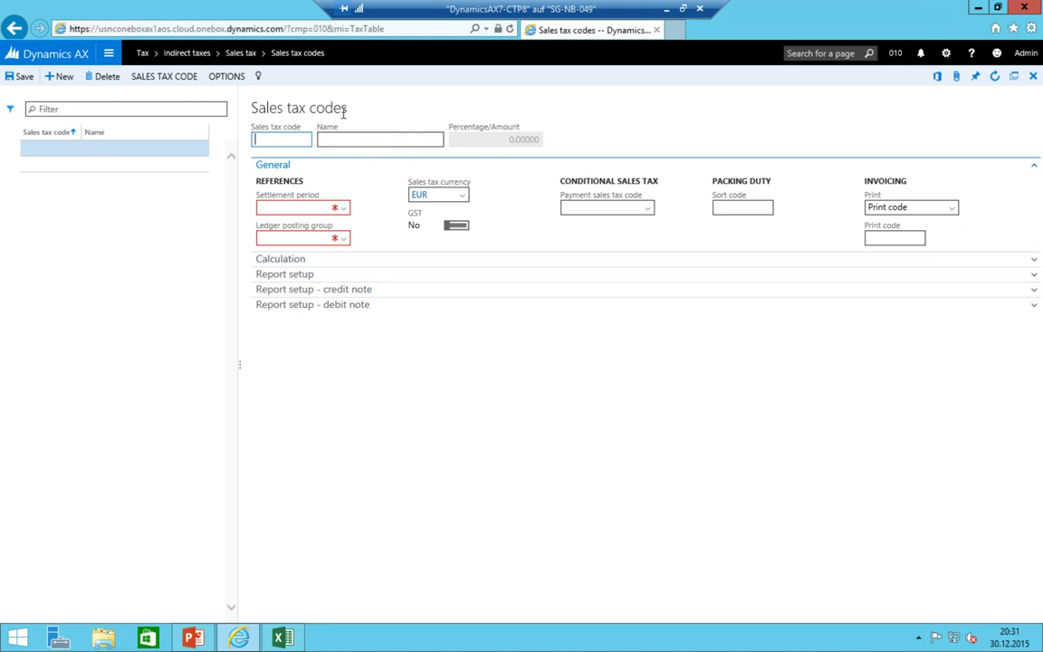
- Check the required settlement period and ledger posting group fields, then delete the unfinished code
click(284, 207)
click(284, 235)
click(290, 206)
click(281, 236)
click(283, 210)
click(266, 190)
click(102, 77)
click(109, 54)
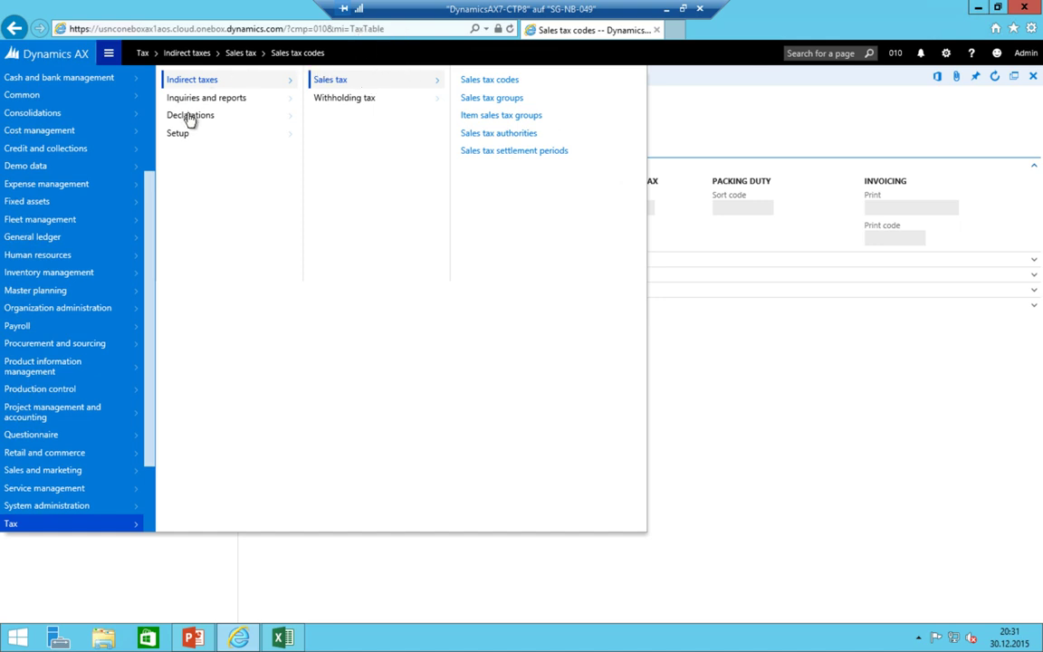
- On the Ledger posting groups page, create group S-VAT described as Sales VAT
click(175, 136)
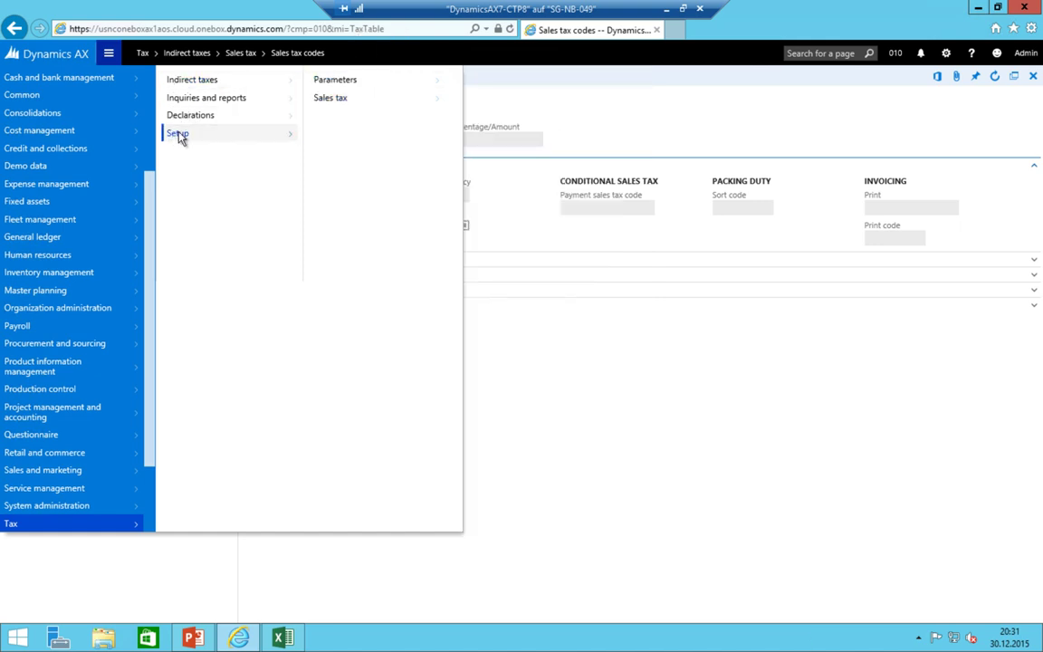
click(342, 102)
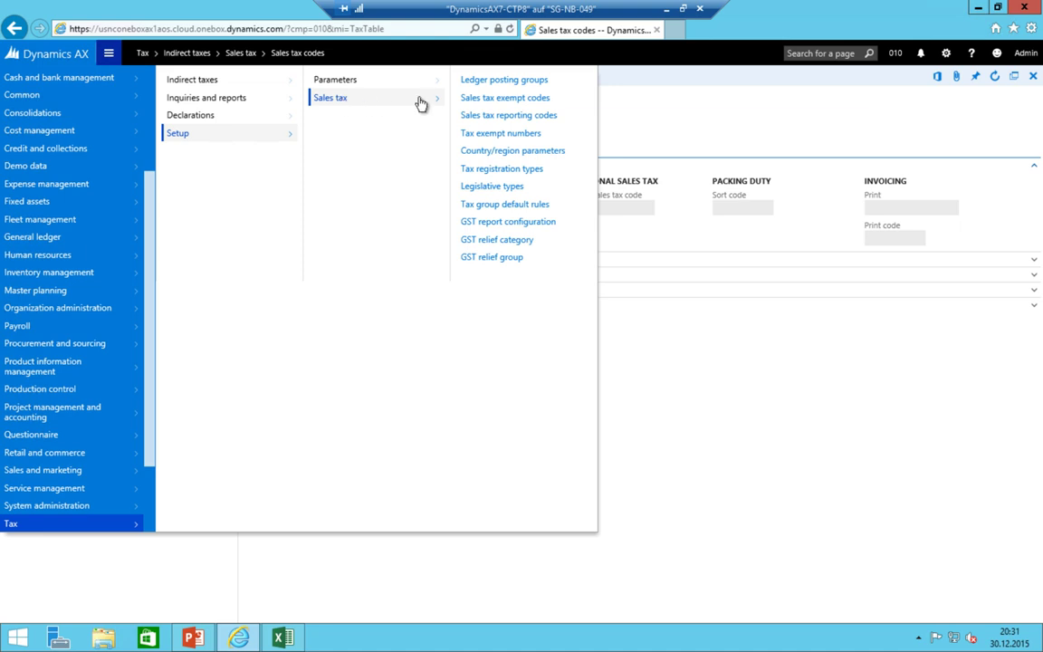
click(501, 83)
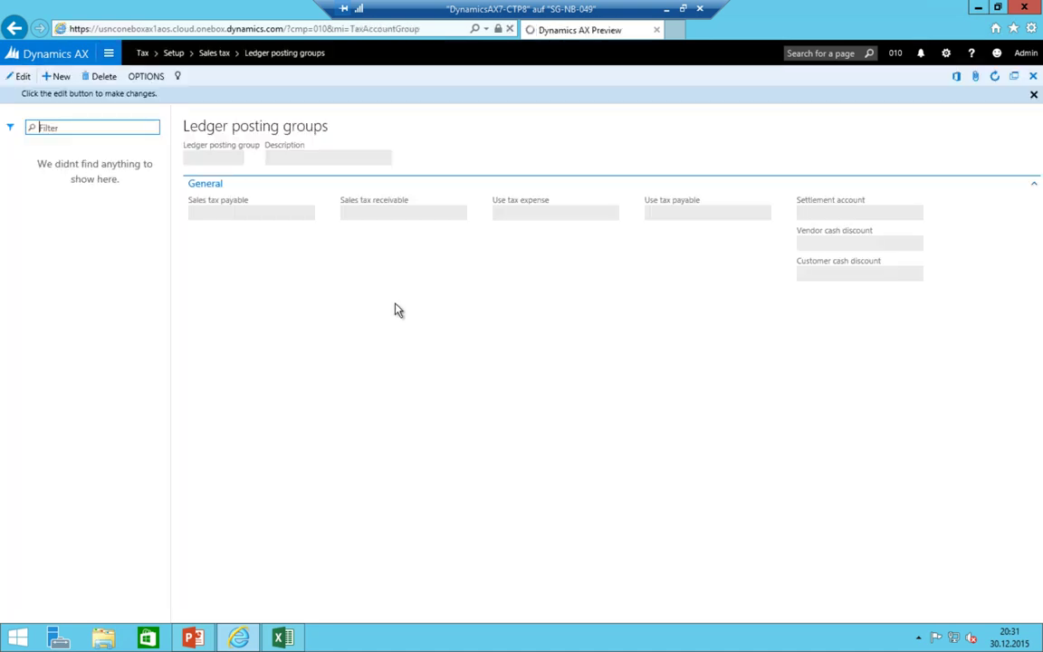
click(56, 78)
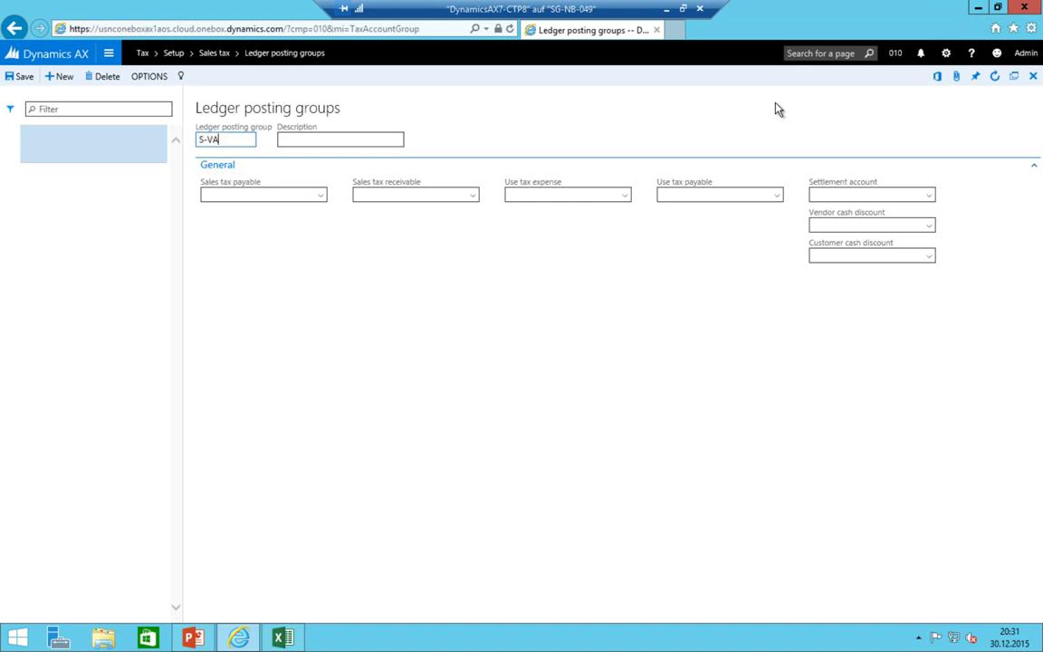
text(T)
key(Tab)
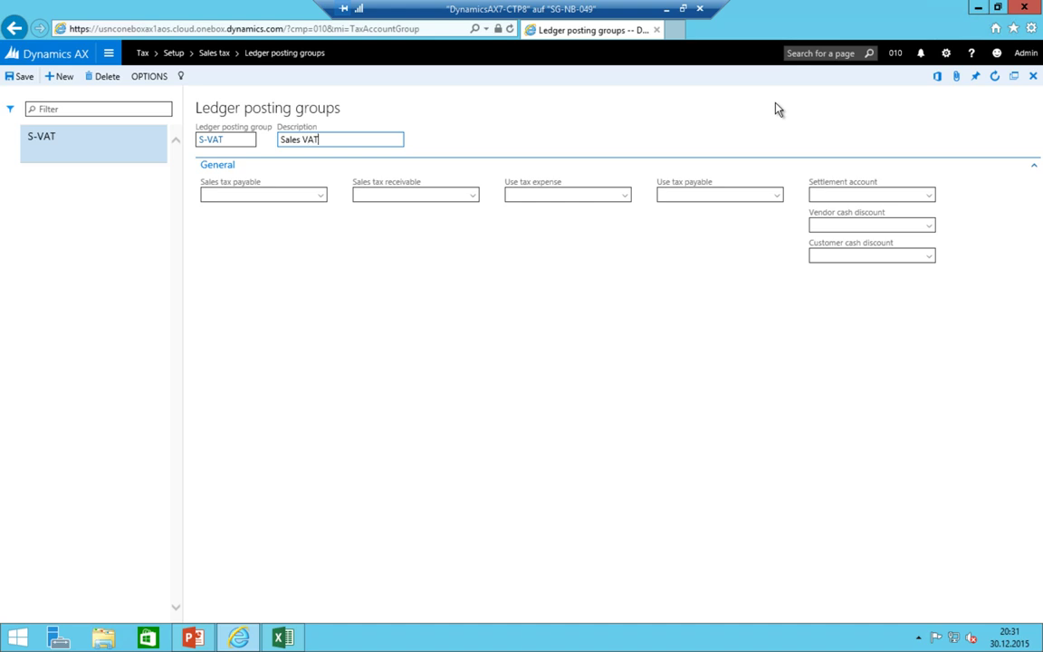
key(Tab)
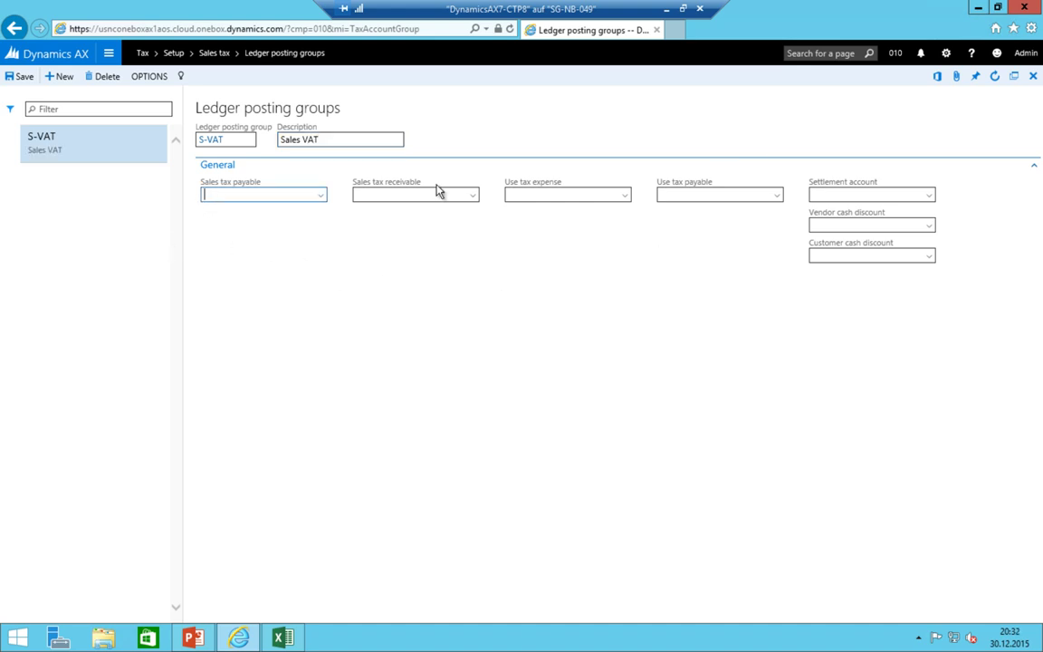
- Add a second ledger posting group P-VAT described as Purchase VAT
click(58, 78)
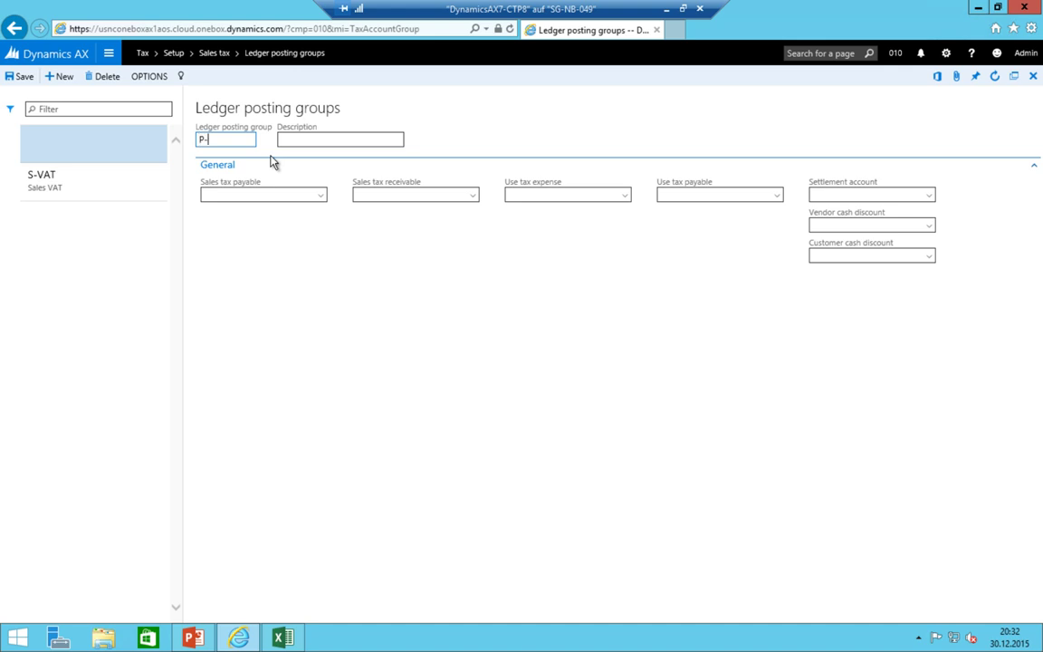
text(P-VAT)
key(Tab)
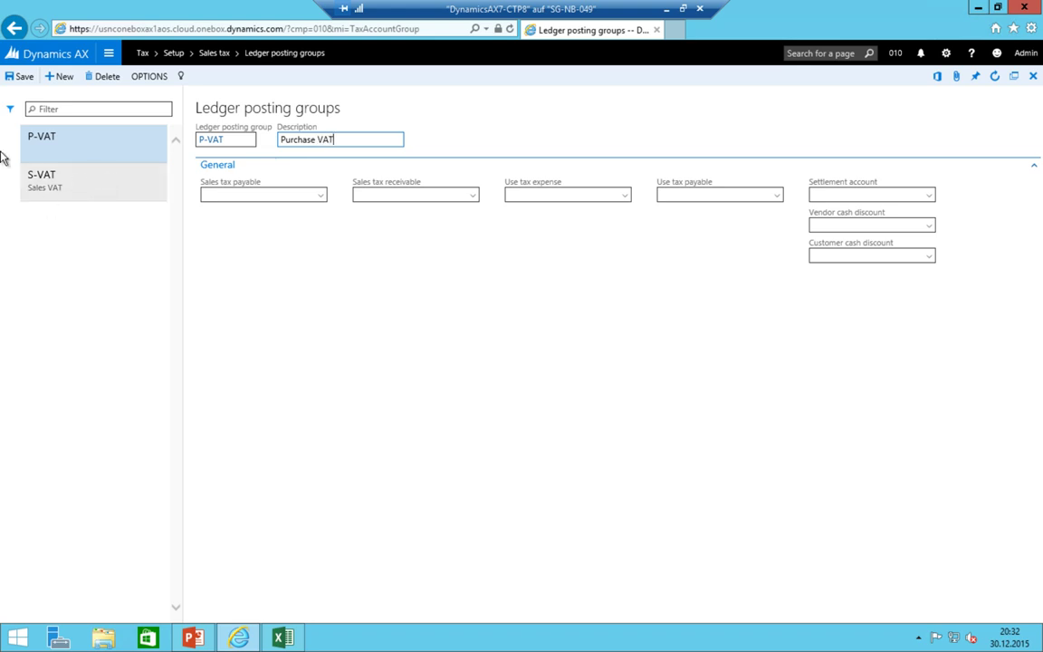
click(88, 172)
click(94, 145)
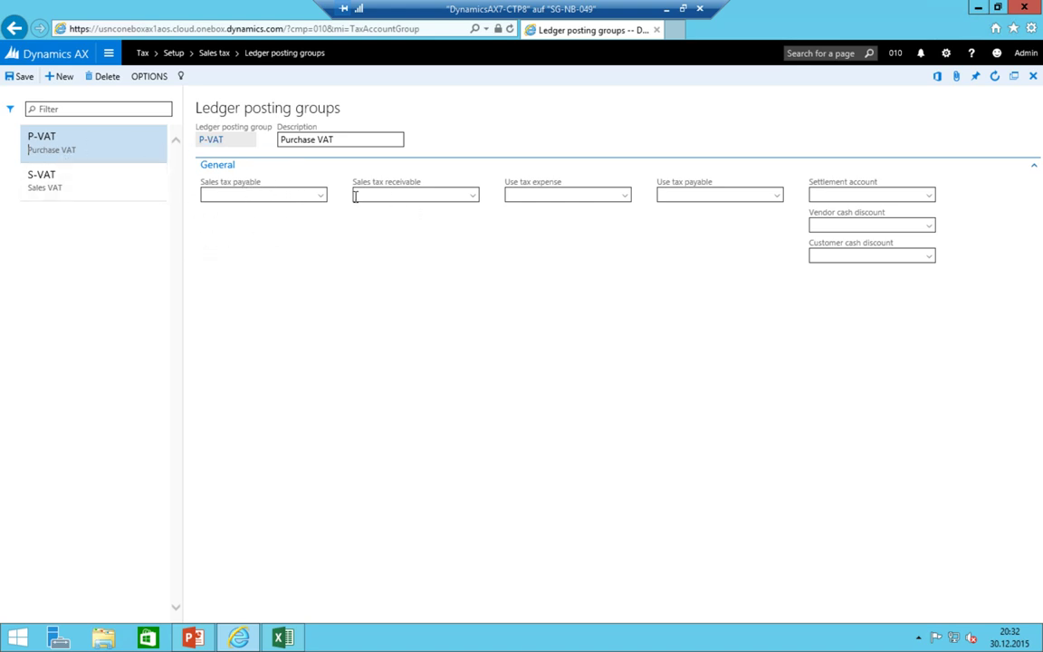
click(109, 53)
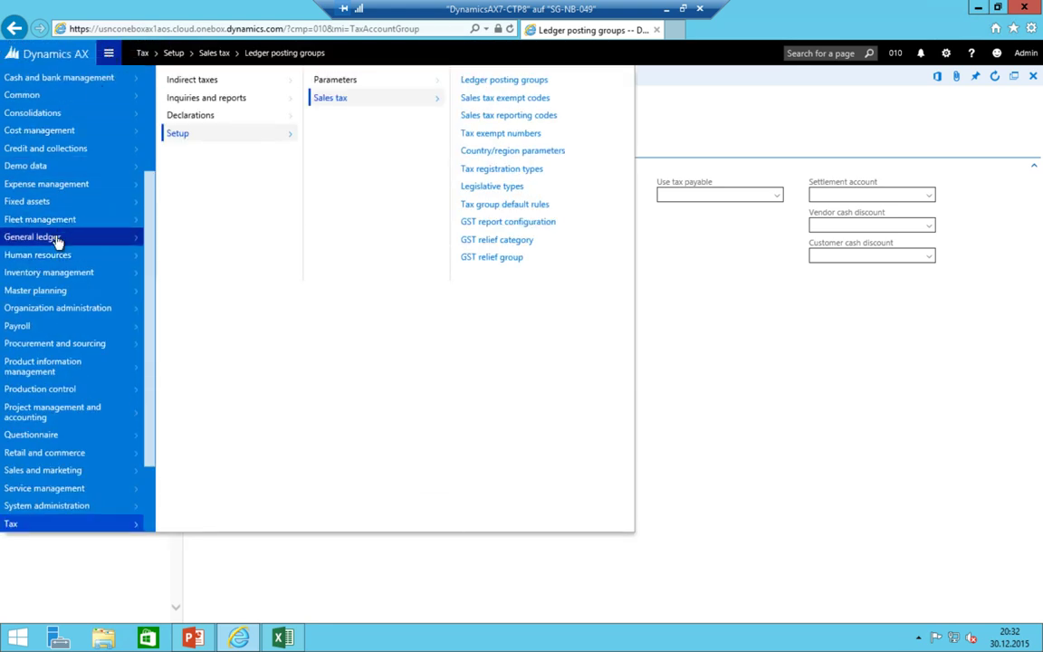
- Go to General ledger > Chart of accounts > Main accounts
click(51, 234)
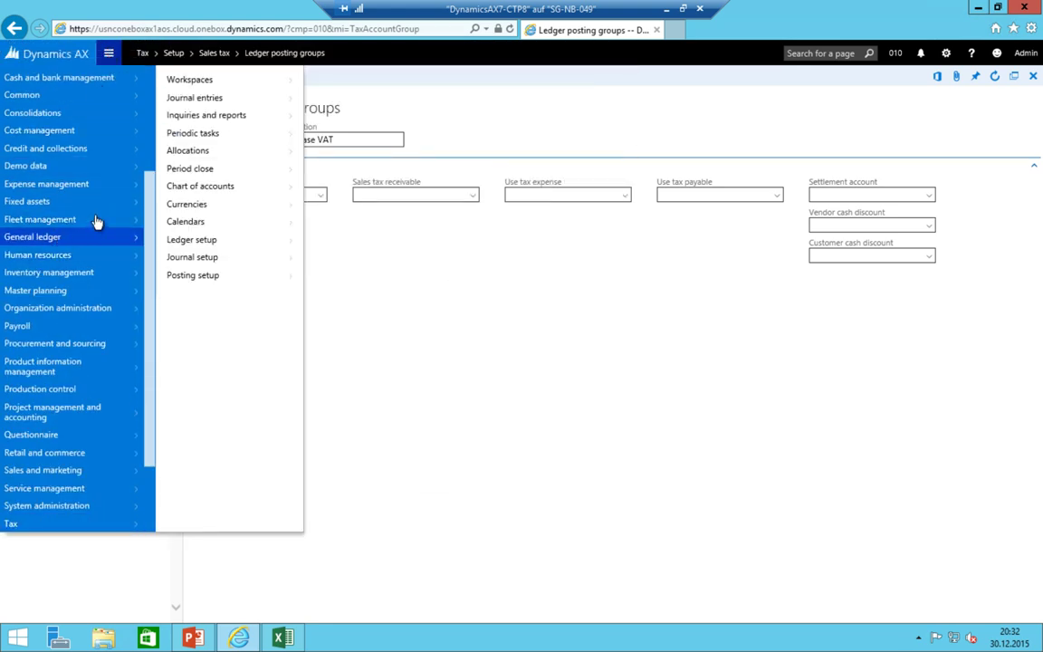
click(233, 186)
click(331, 79)
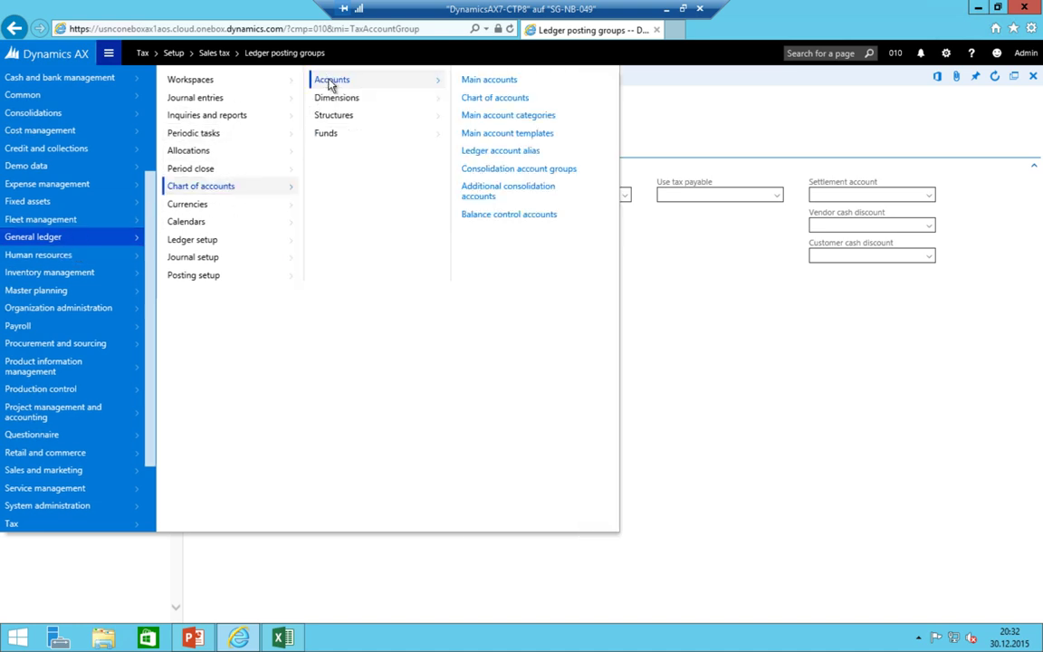
click(500, 82)
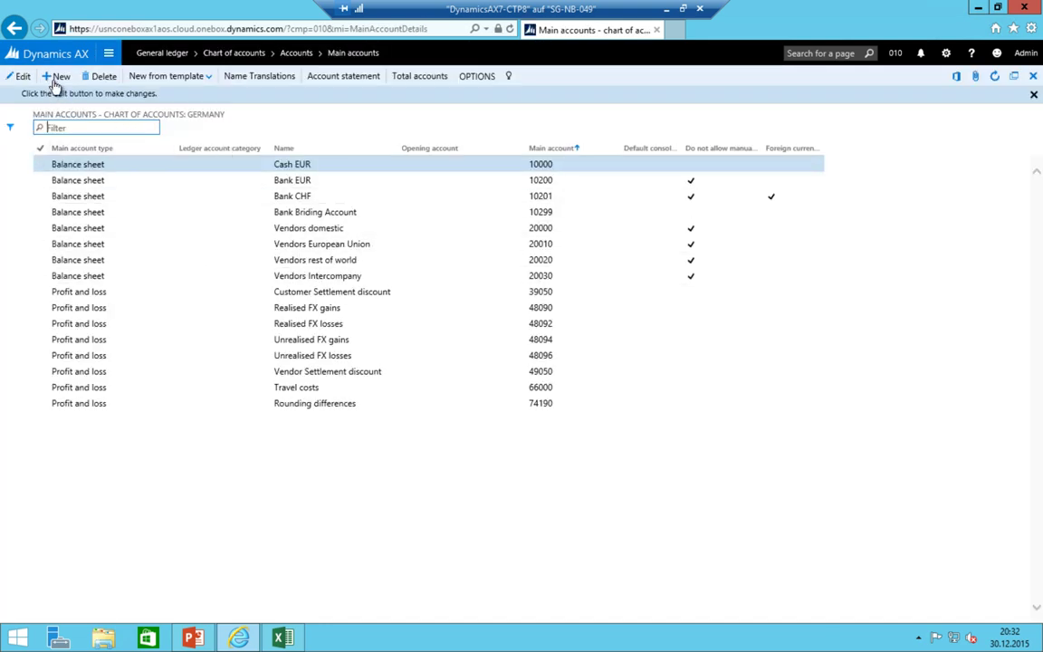
- Look up VAT account numbers 11400 and 11407 / 22007 in the Excel VAT matrix
click(282, 638)
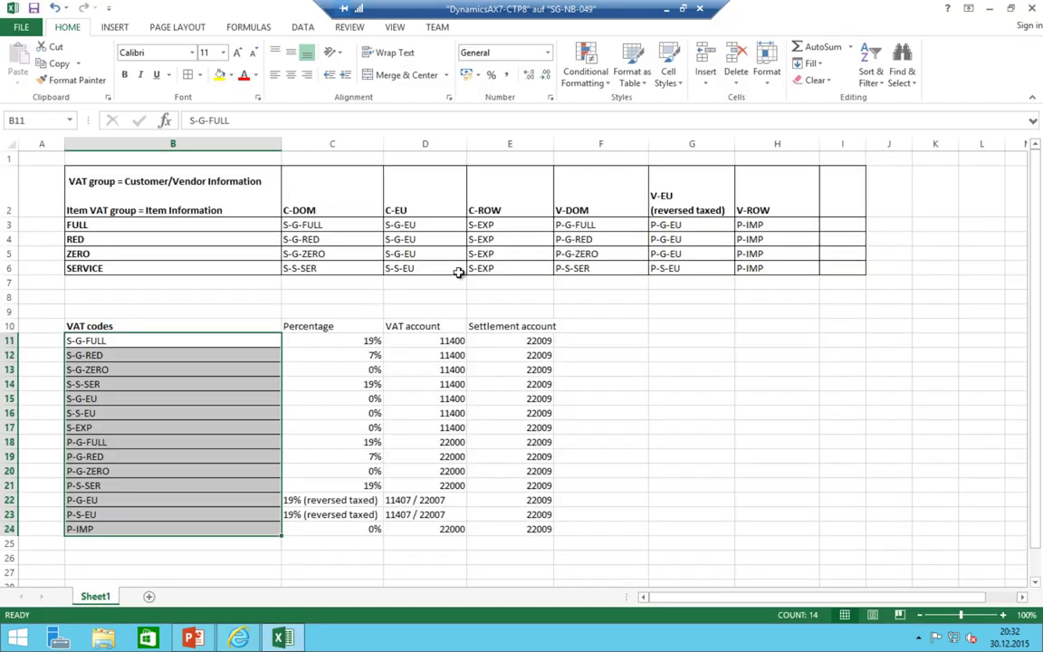
click(458, 342)
click(435, 499)
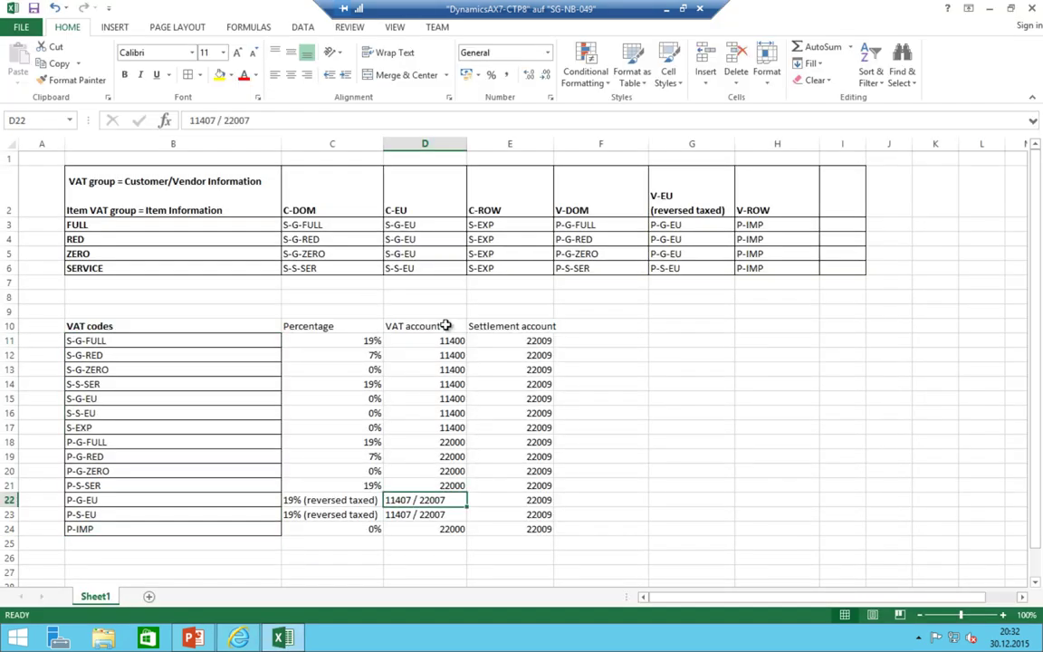
click(283, 637)
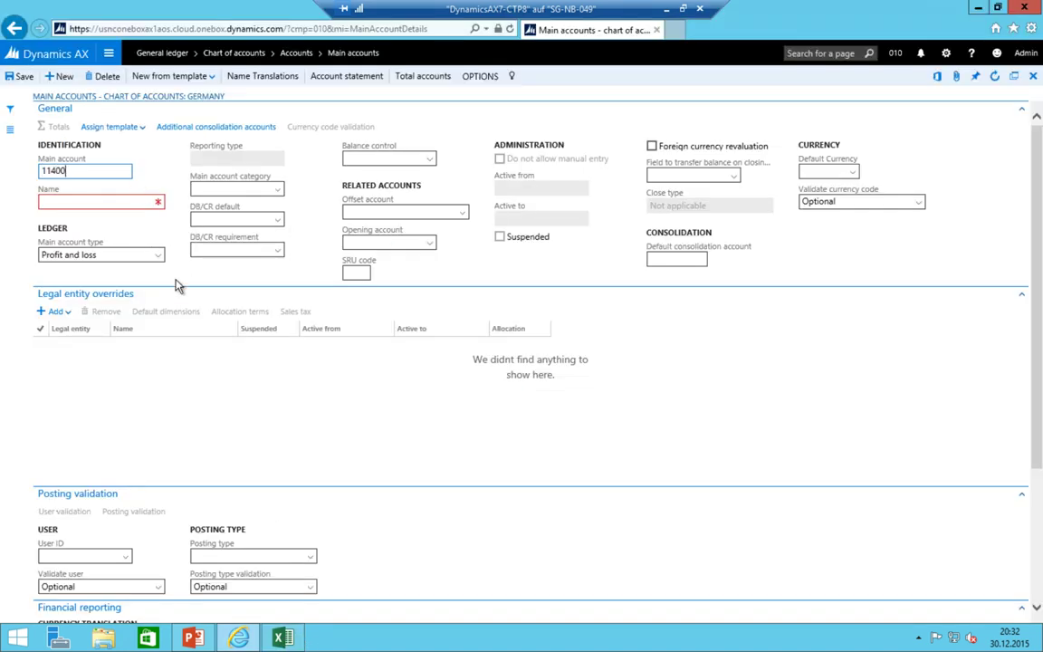
- Name account 11400 'VAT receivable (sales)' and set its type to Balance sheet
key(Tab)
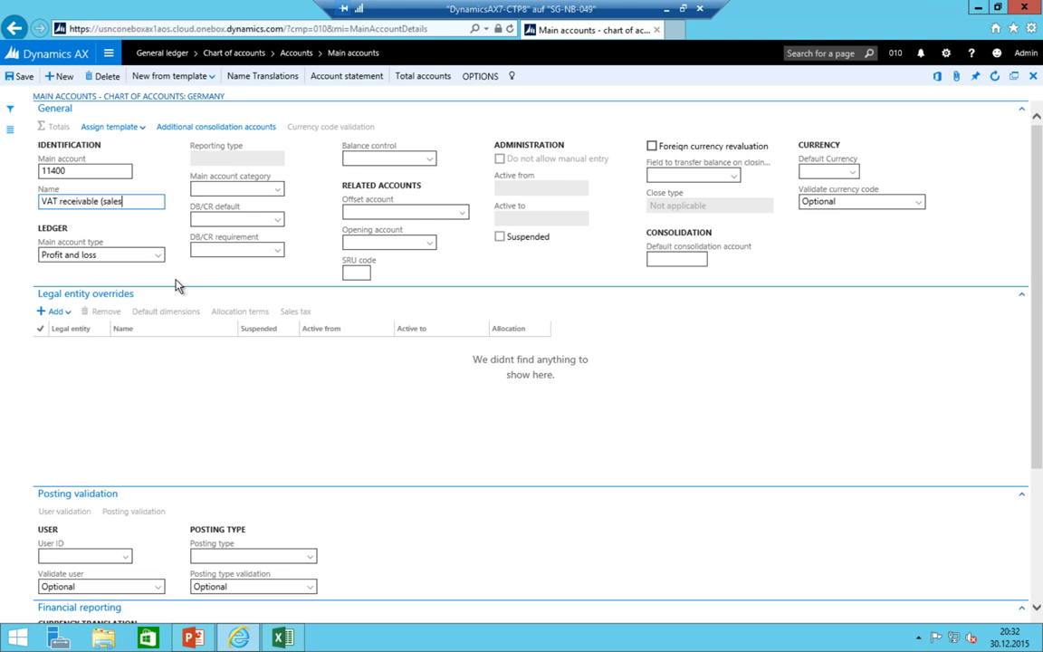
key(Tab)
key(alt+Down)
key(Down)
key(Down)
key(Down)
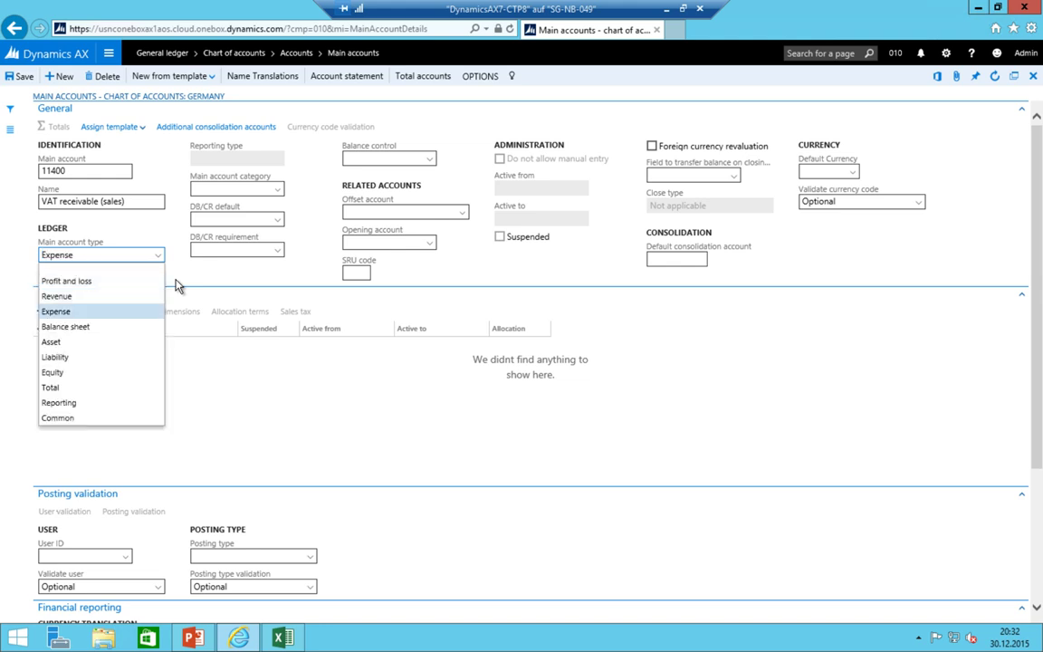
key(Return)
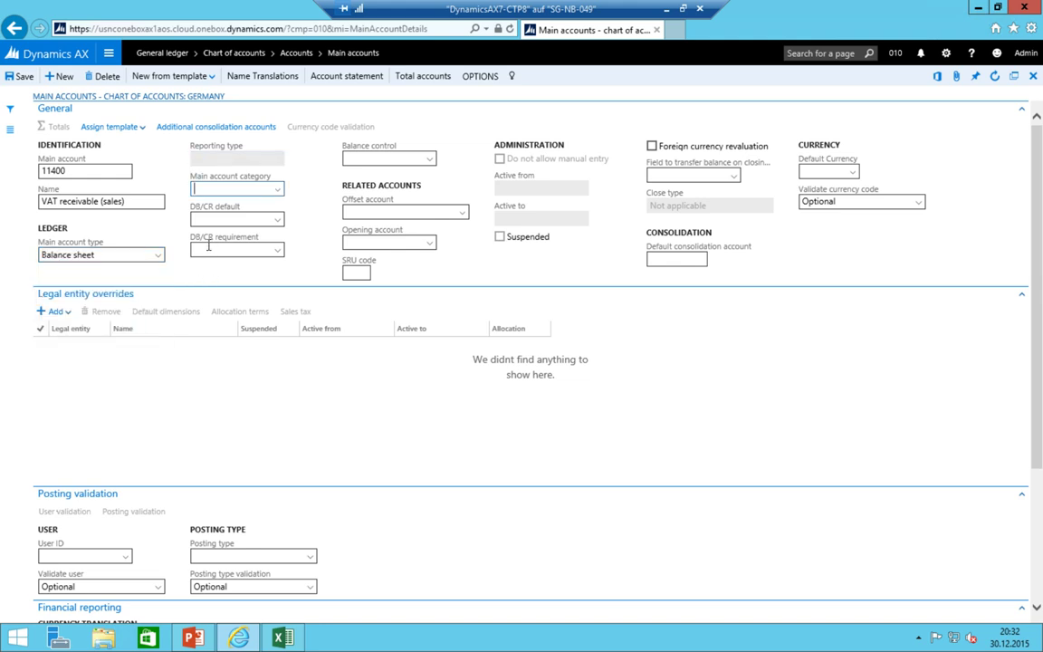
click(256, 188)
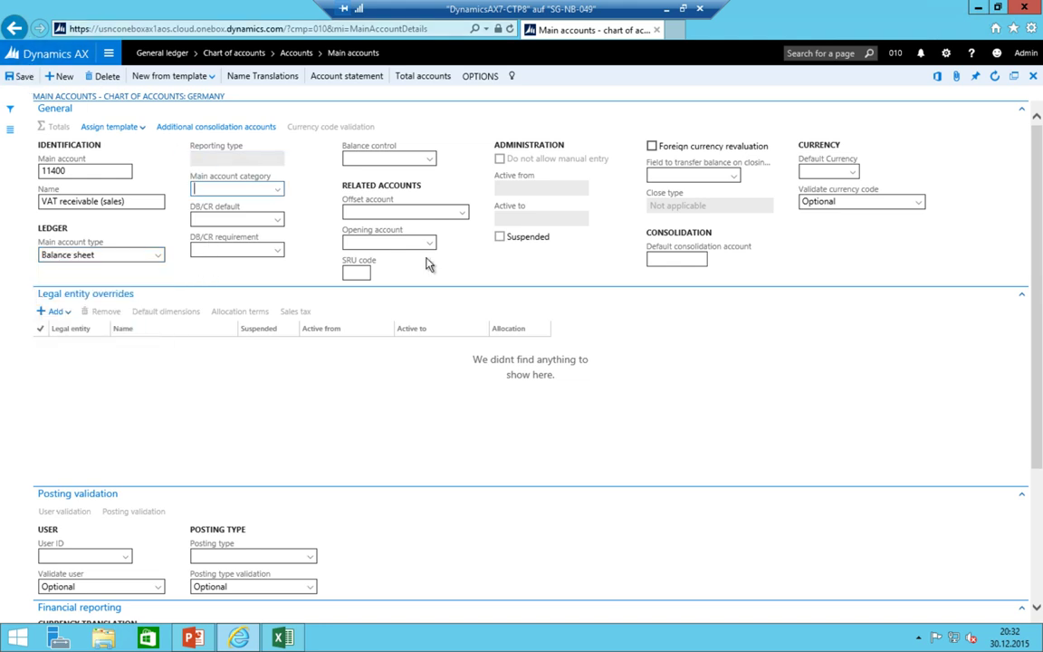
click(493, 207)
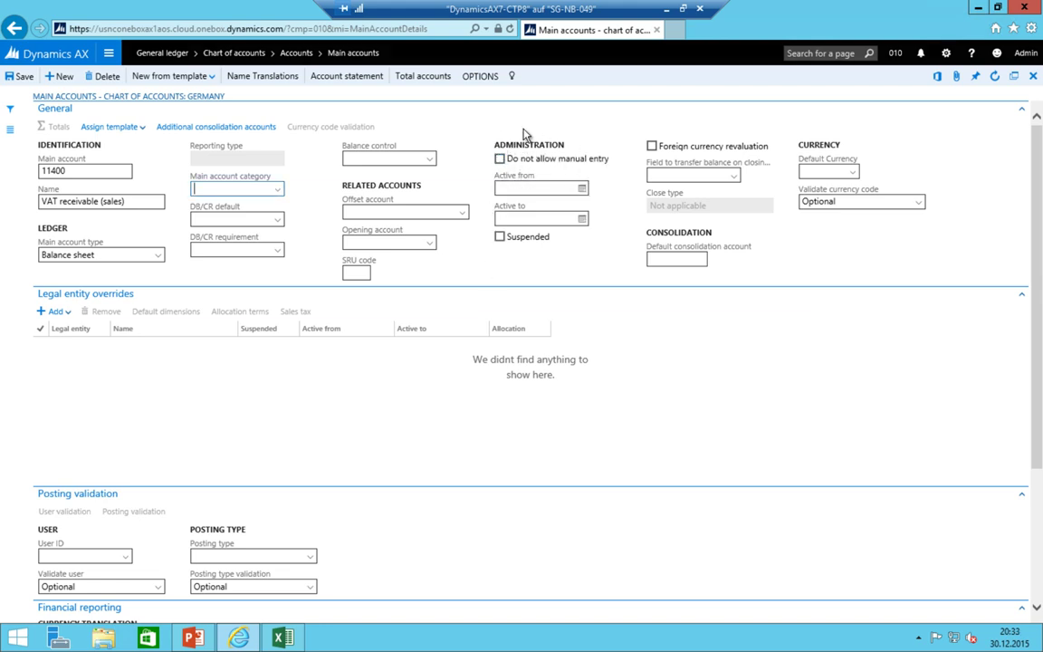
- Set the account's posting type to VAT
click(309, 557)
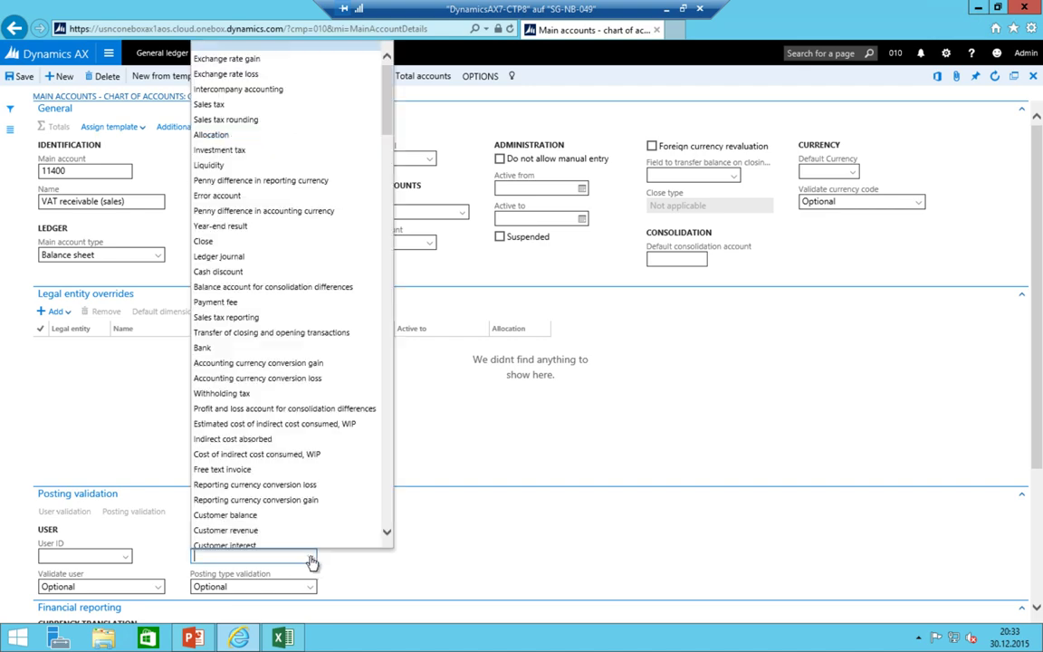
scroll(280, 317, down, 5)
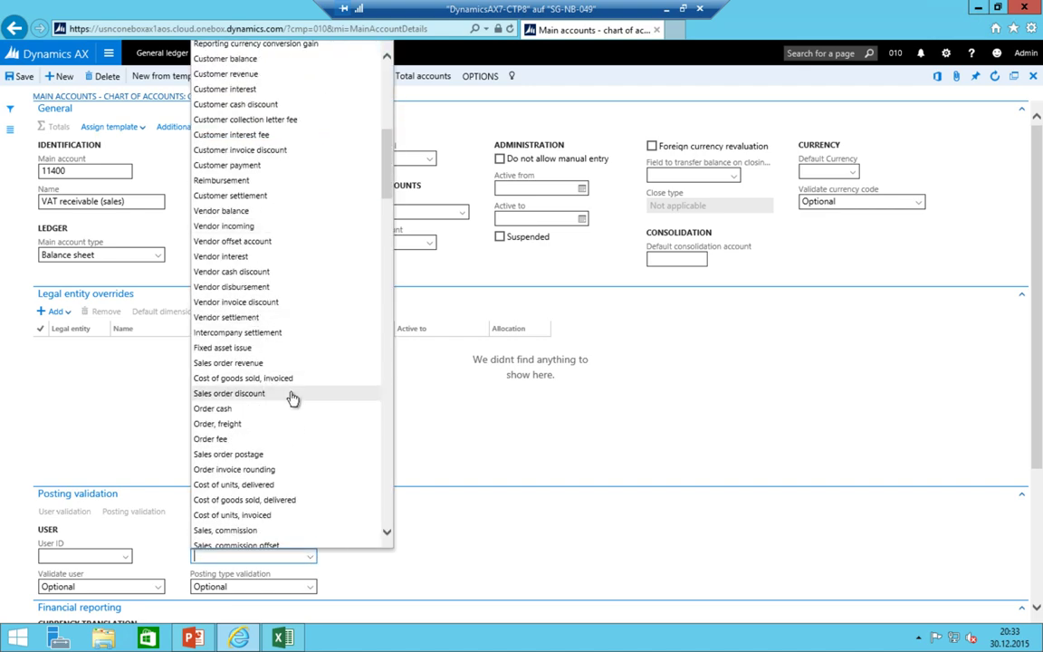
scroll(293, 399, down, 5)
scroll(299, 416, down, 20)
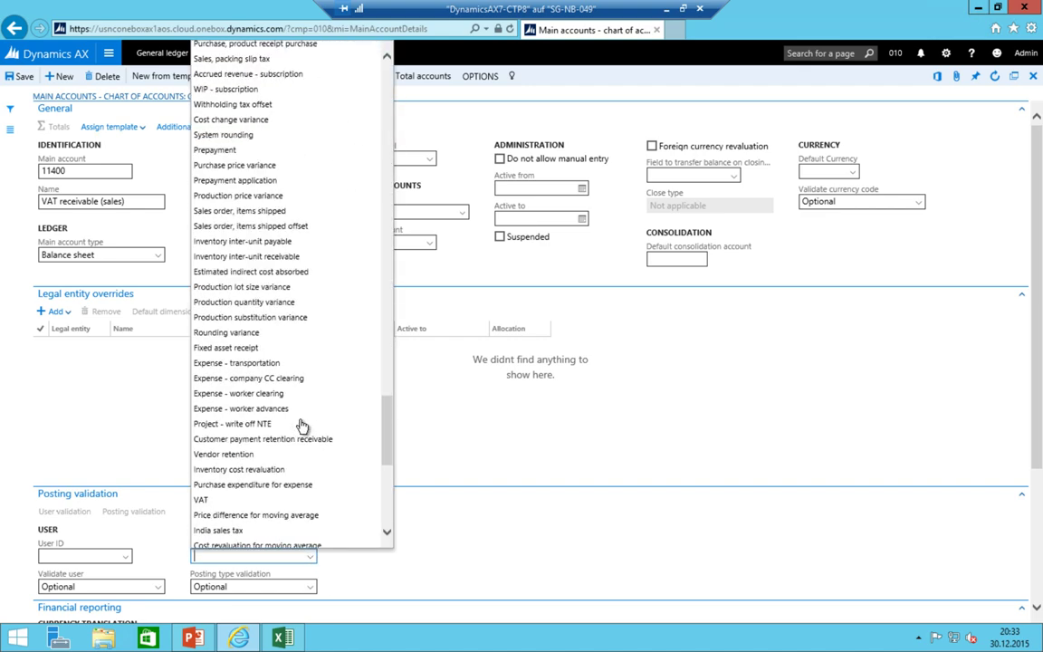
scroll(230, 196, up, 9)
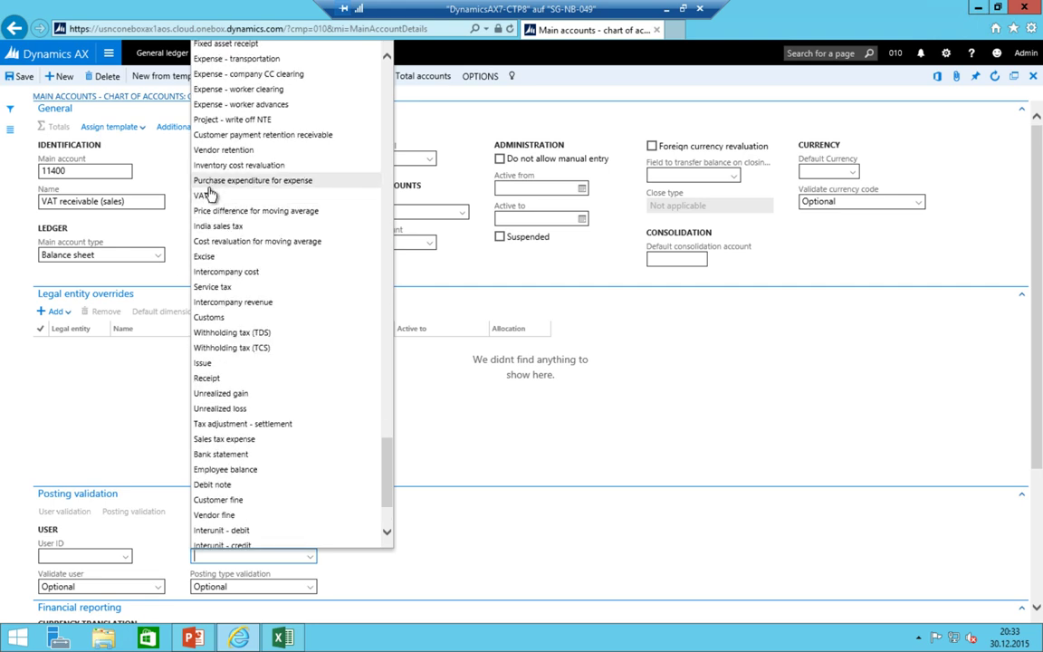
click(203, 540)
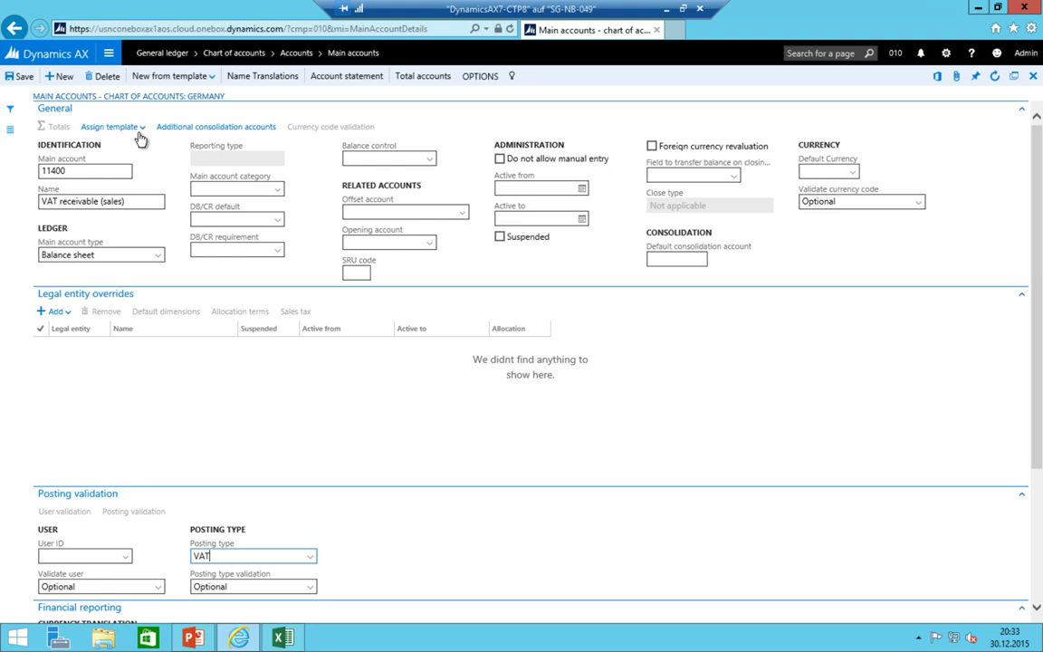
- Create main account 11407 'VAT receivable (Intracomm.)' with account type Balance sheet
key(alt+n)
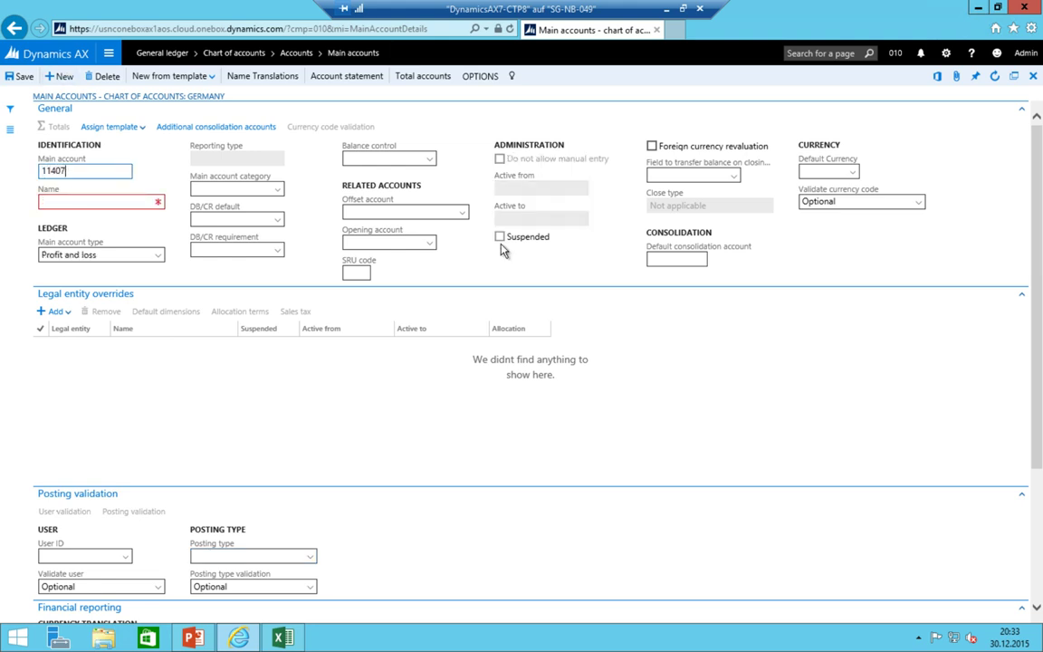
text(11407)
key(Tab)
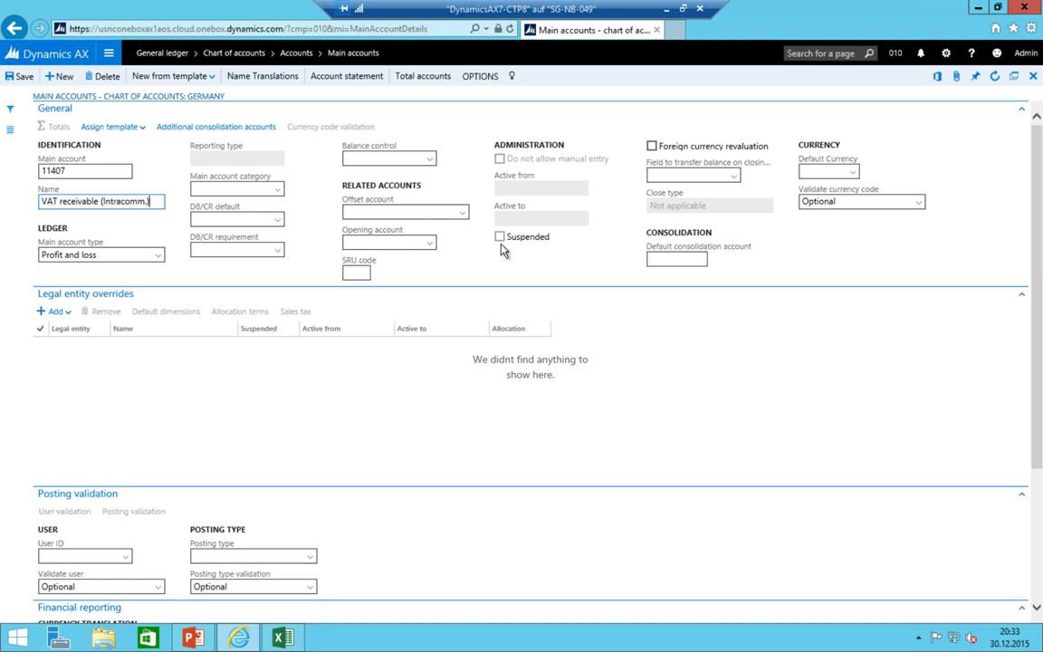
key(Tab)
key(alt+Down)
key(Down)
key(Down)
key(Down)
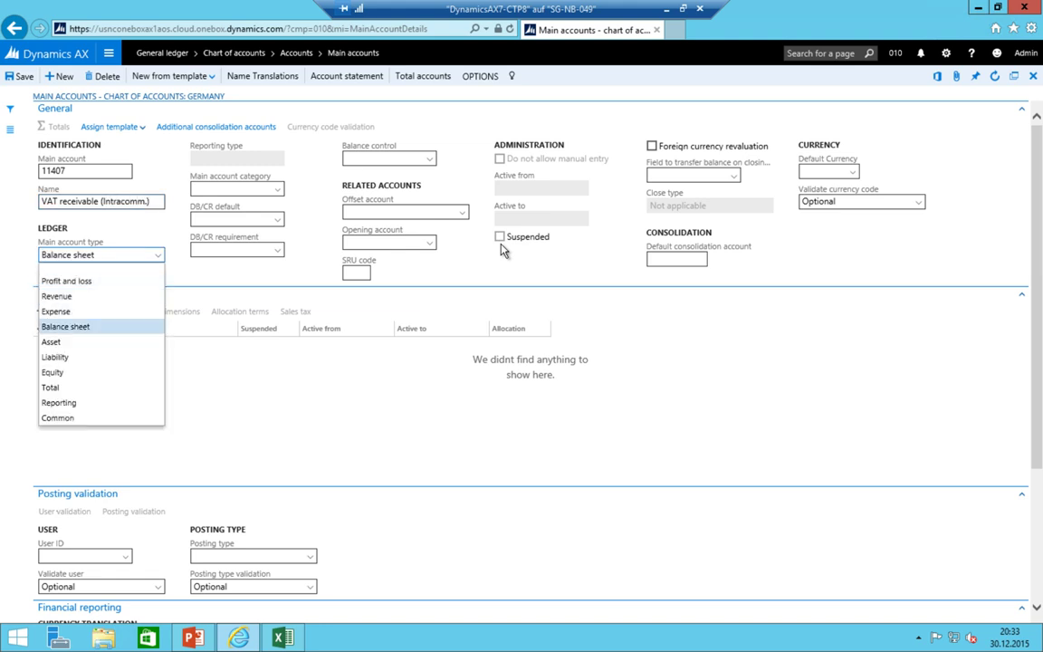
key(Return)
key(shift+Tab)
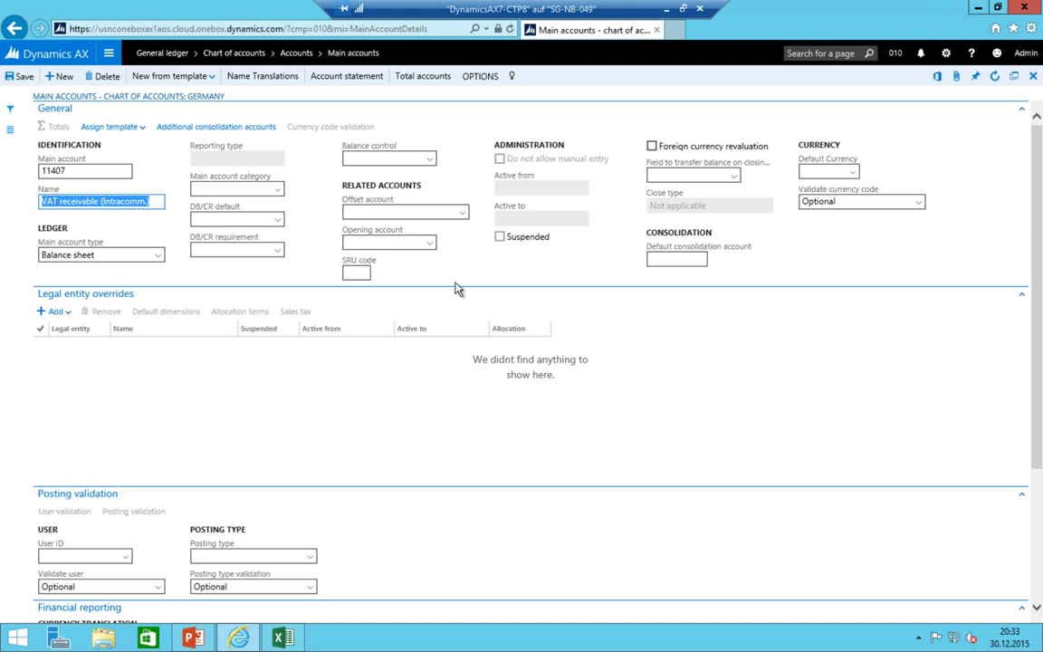
- Set the posting type of account 11407 to VAT
click(308, 559)
click(308, 559)
scroll(271, 408, down, 5)
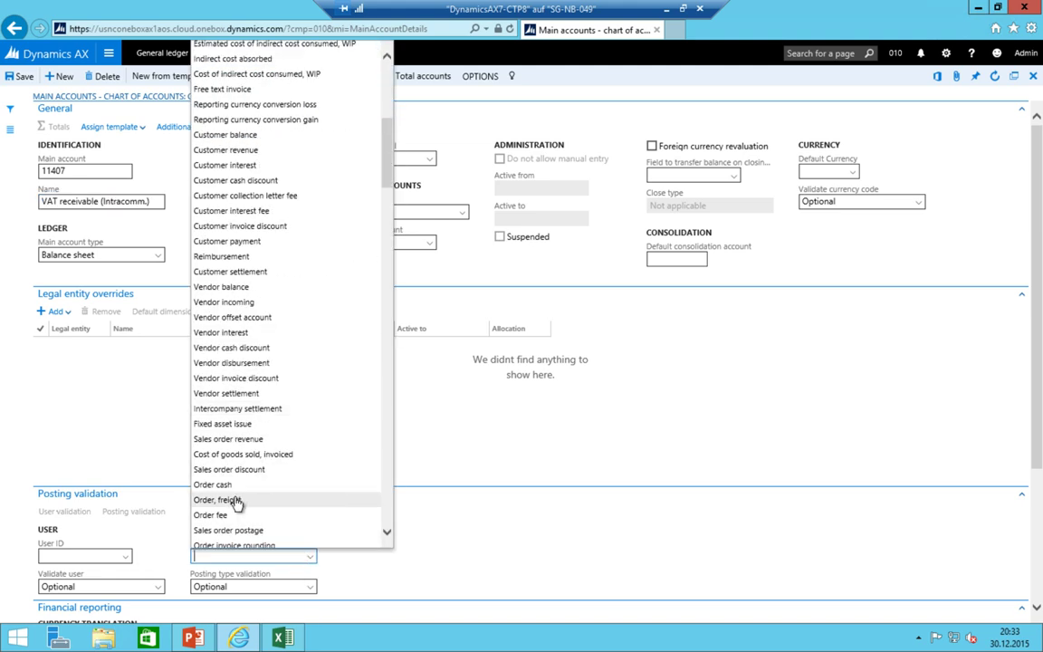
scroll(237, 525, down, 5)
scroll(240, 500, down, 12)
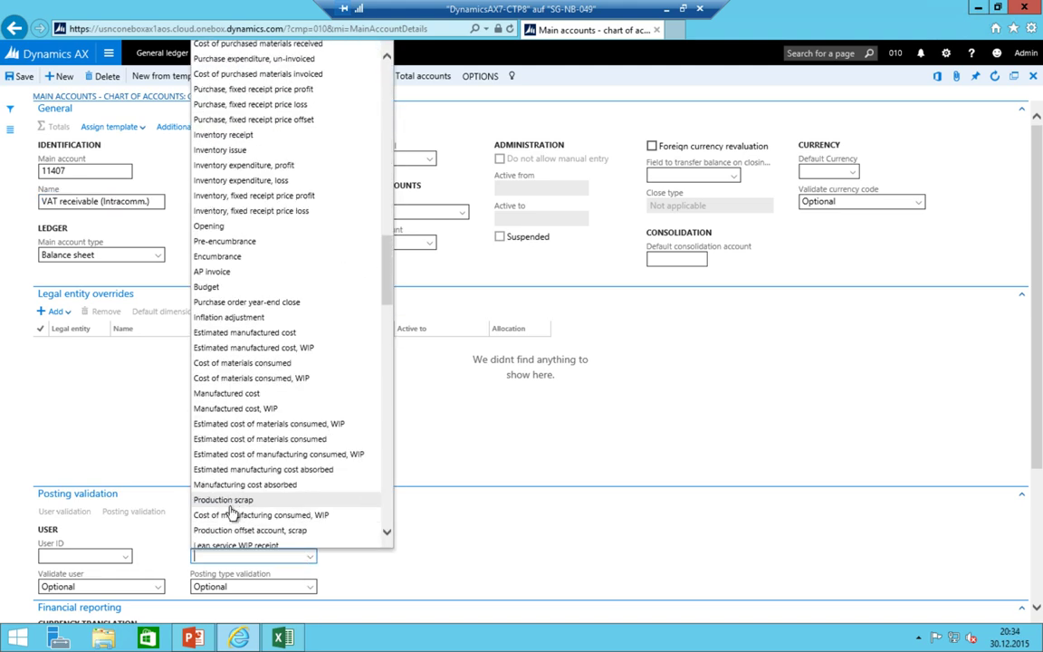
click(230, 556)
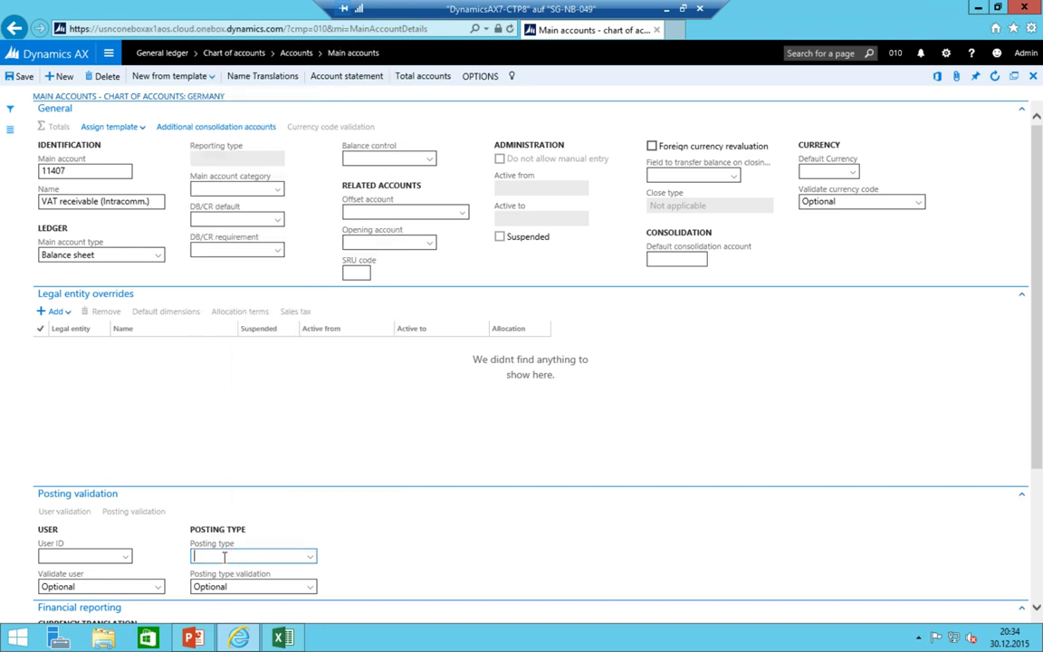
text(VAT)
key(Return)
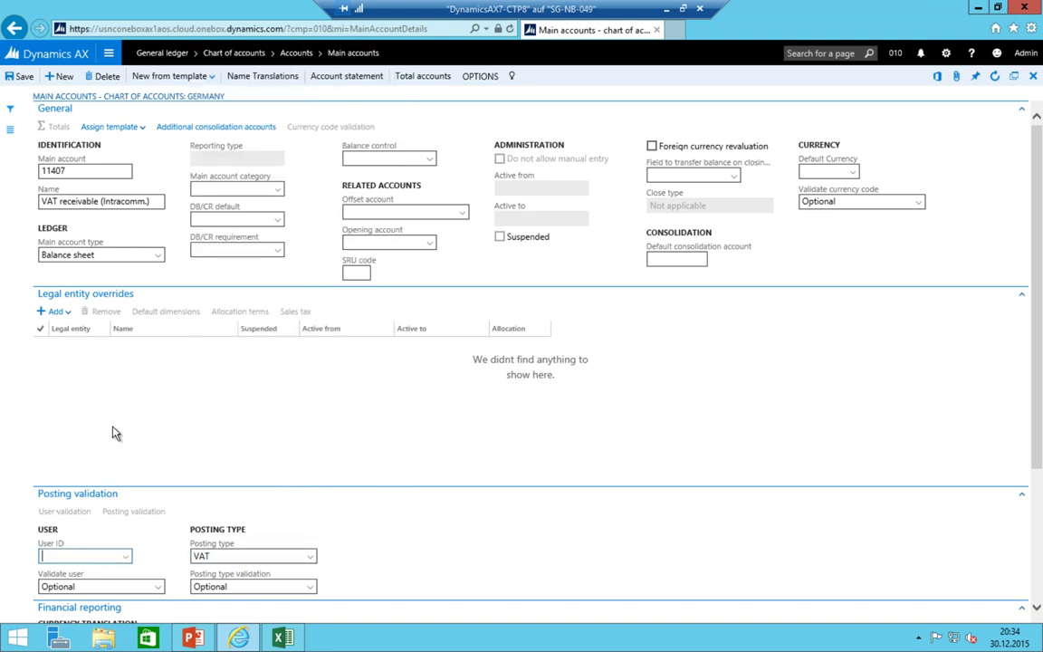
- Save 11407, enter new account 22000 'VAT payables', and return to the grid list
click(64, 76)
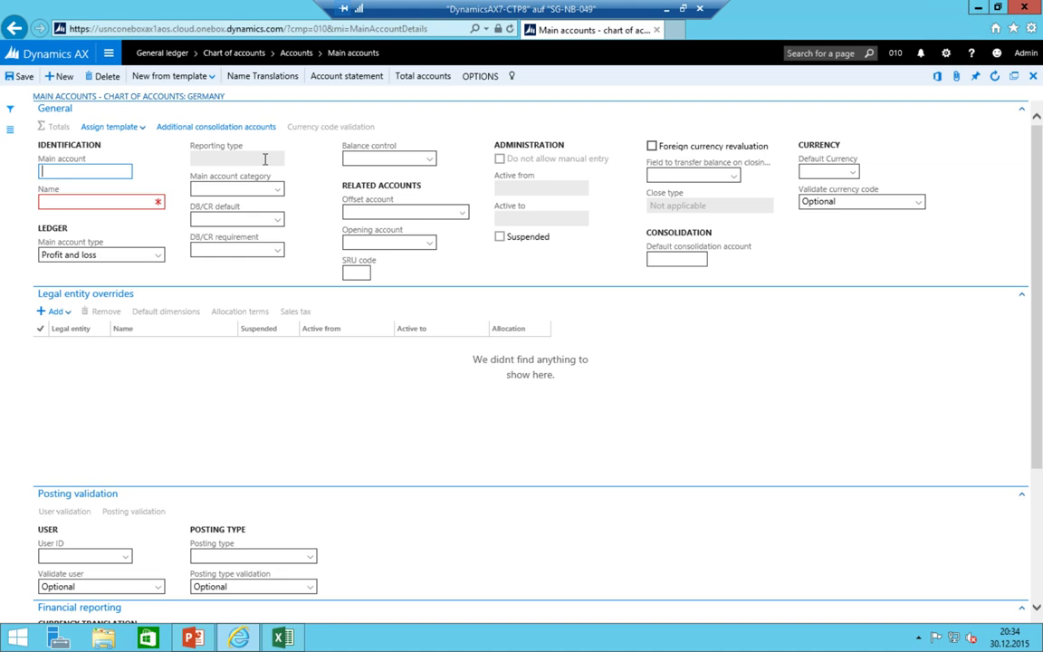
key(Tab)
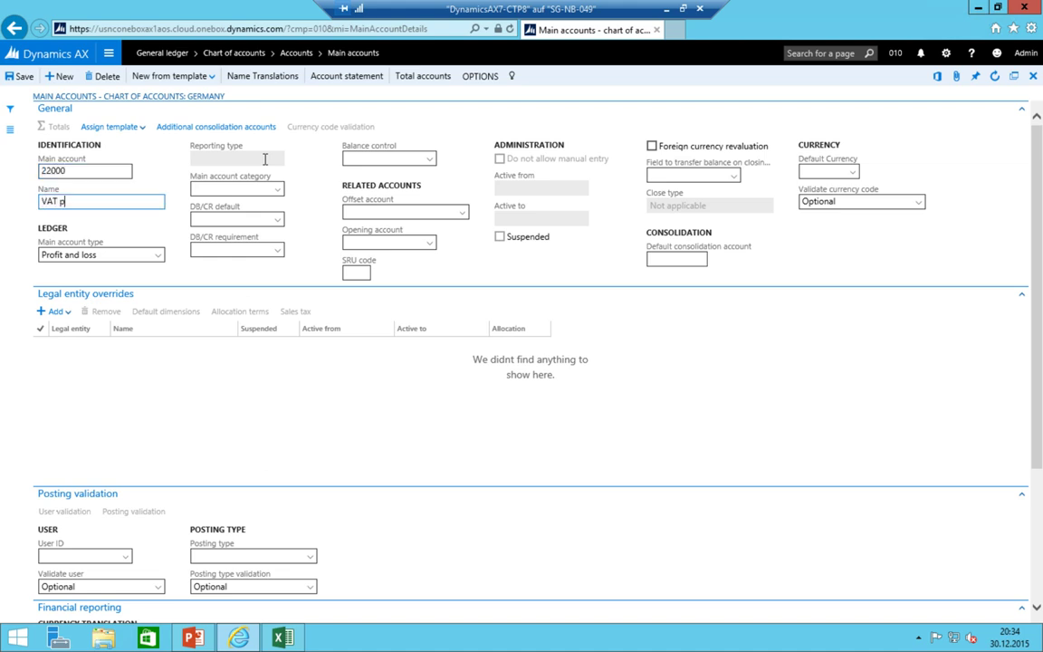
key(Tab)
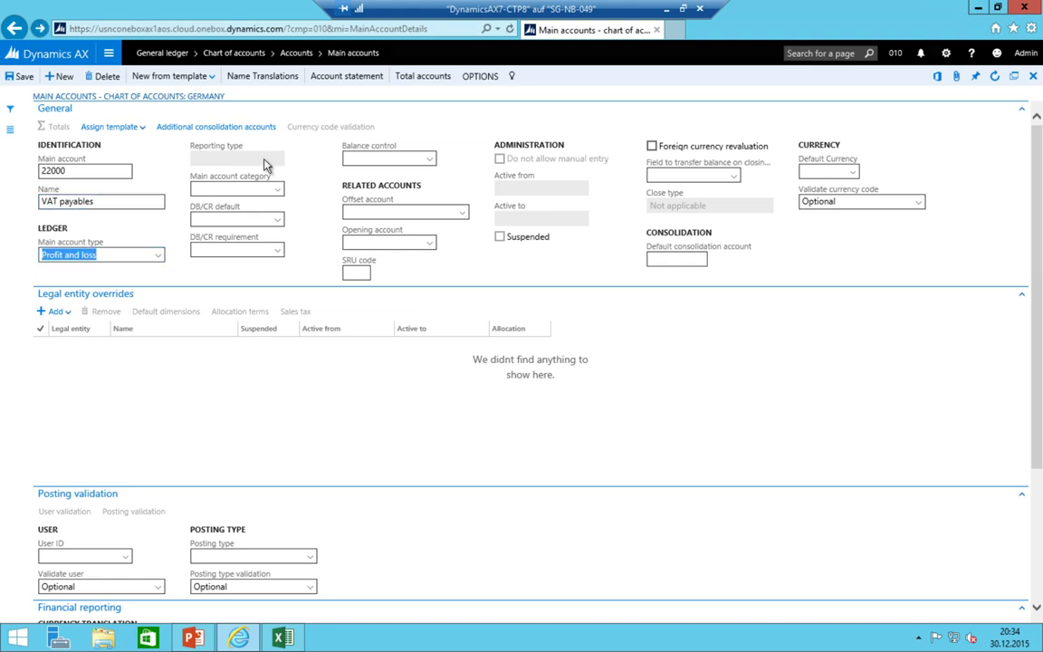
key(Escape)
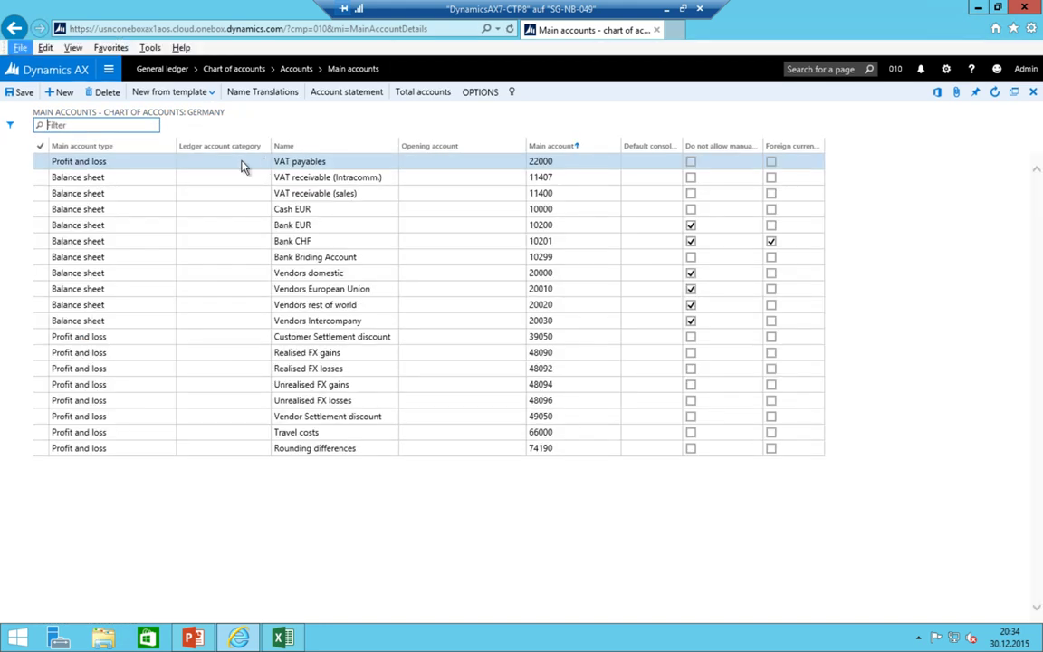
- Inspect the account type, name and number cells of the 22000 VAT payables row
click(125, 146)
click(125, 130)
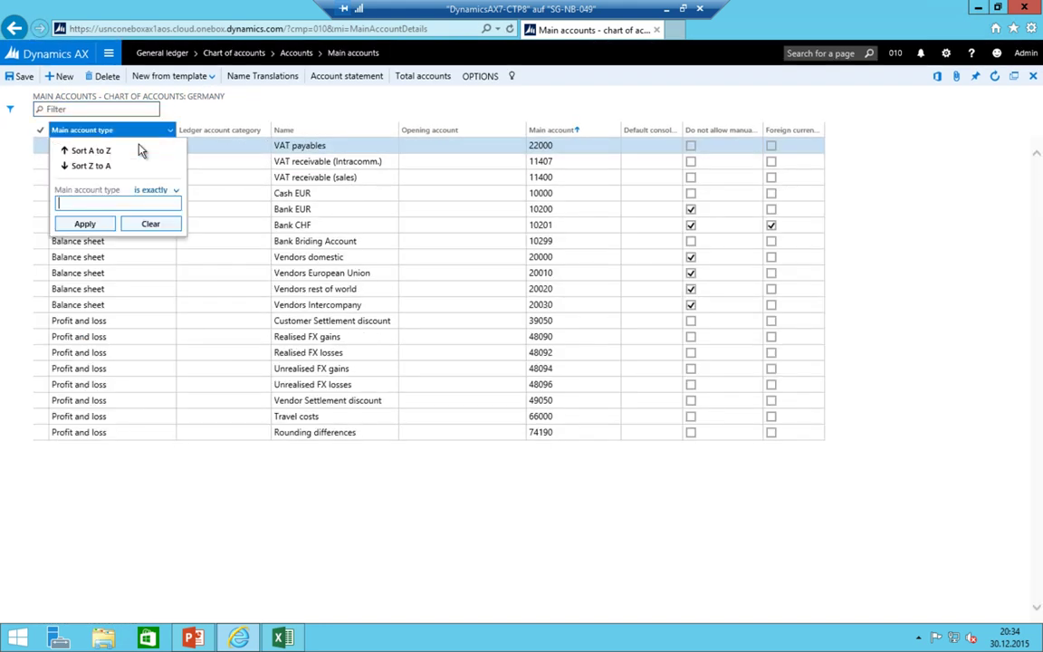
click(295, 145)
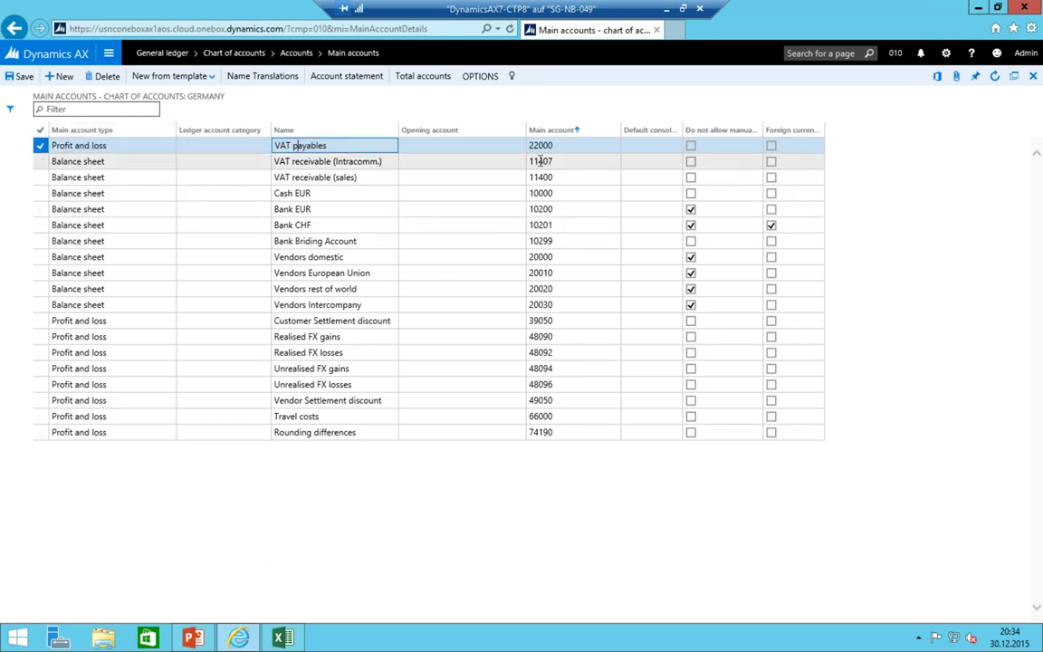
click(534, 145)
click(99, 145)
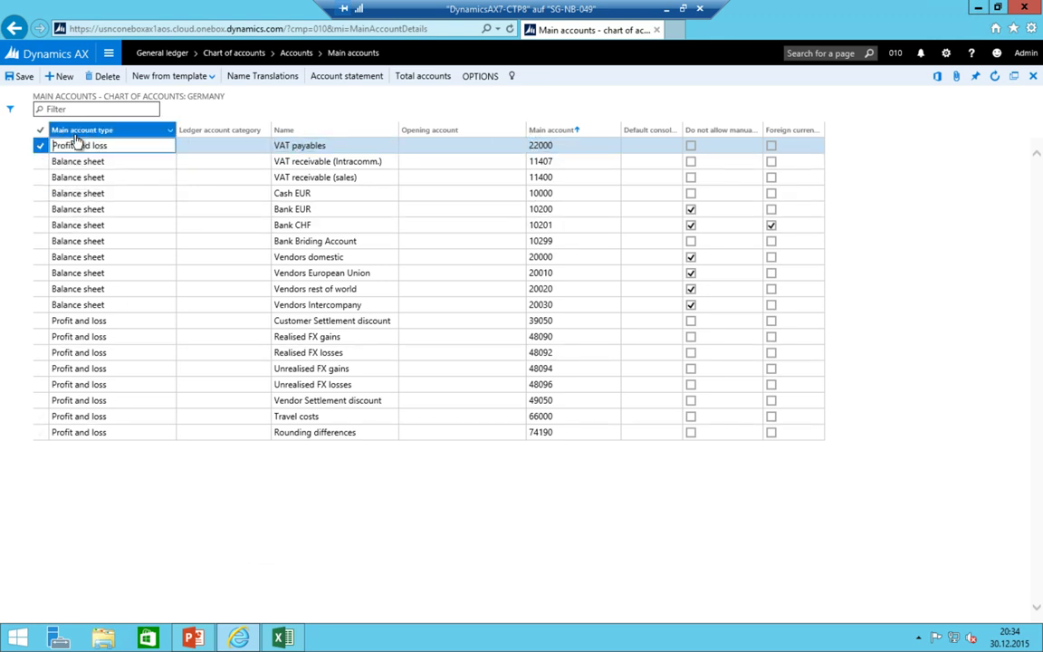
click(295, 146)
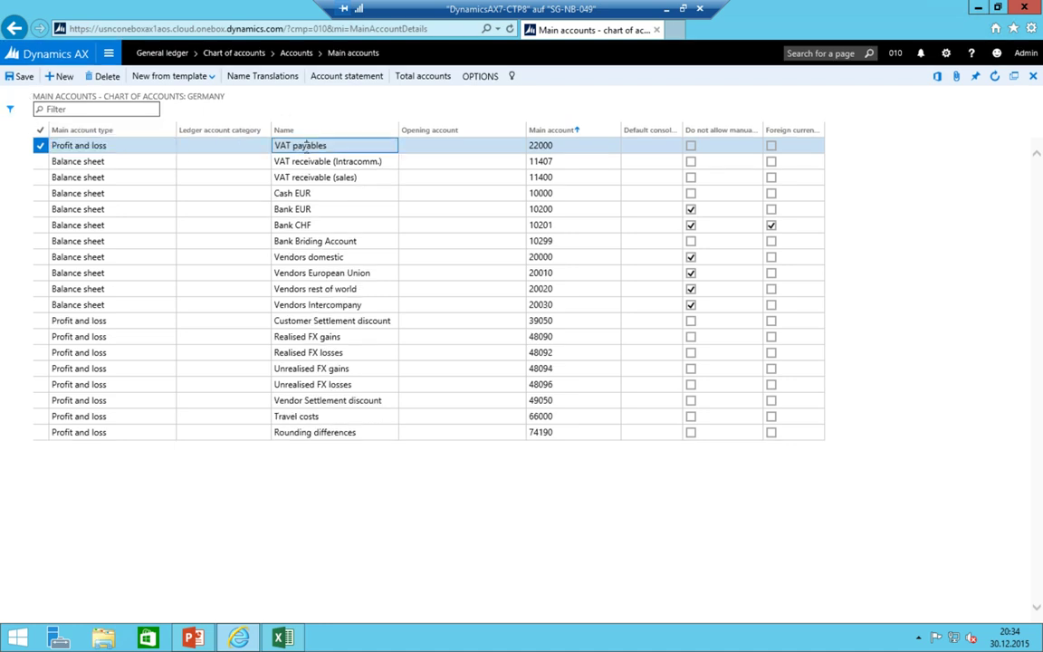
click(558, 145)
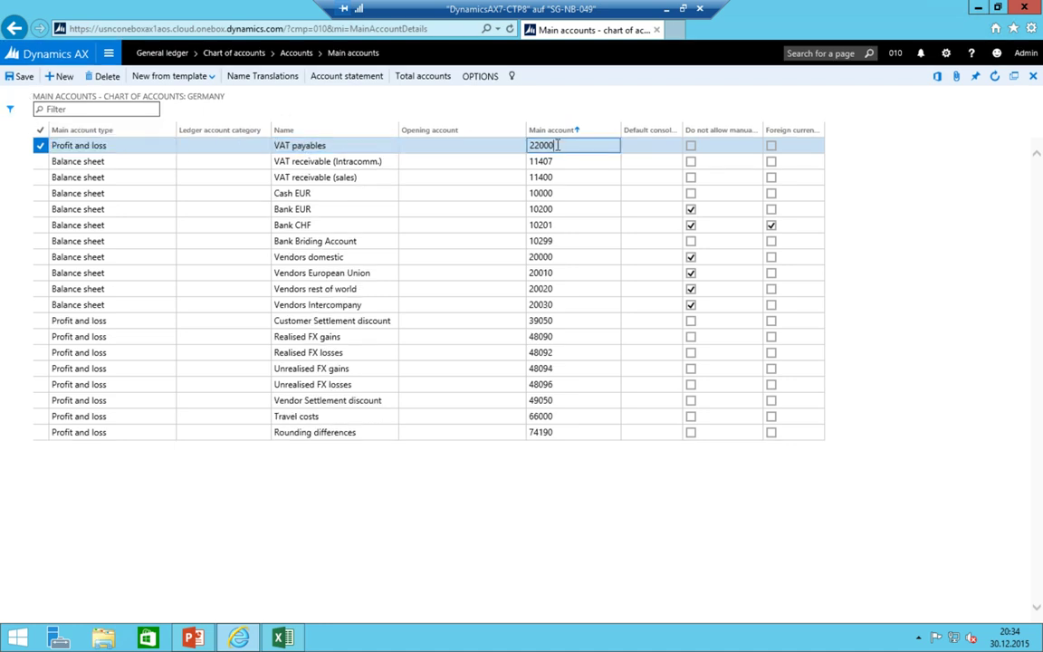
- Search the actions for 'detailed', then dismiss the search and select the 11407 row
click(512, 76)
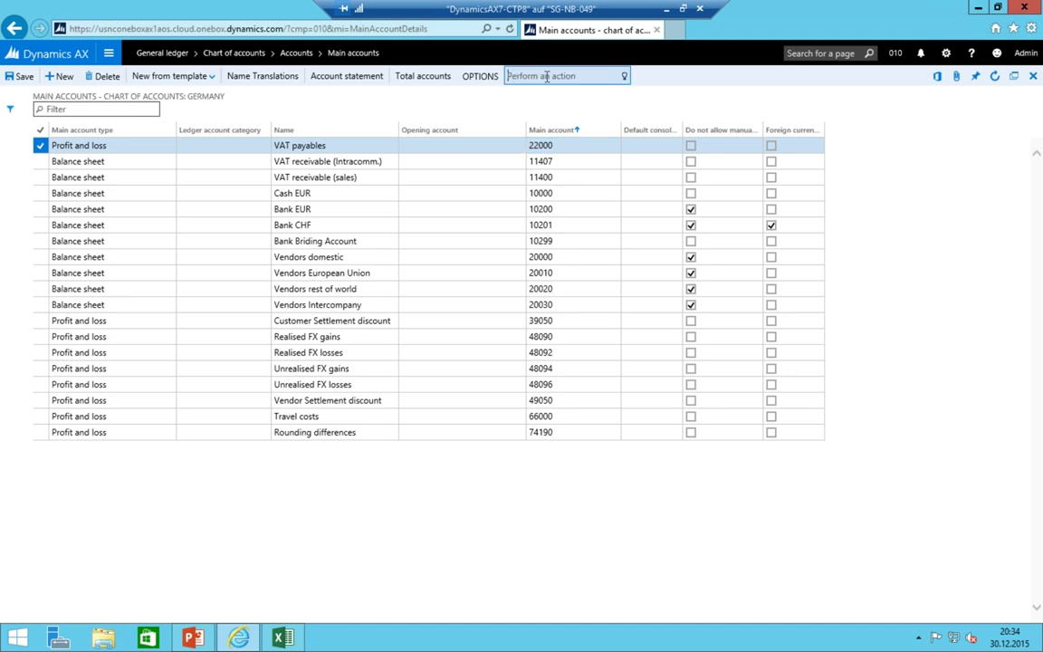
text(detailed)
key(BackSpace)
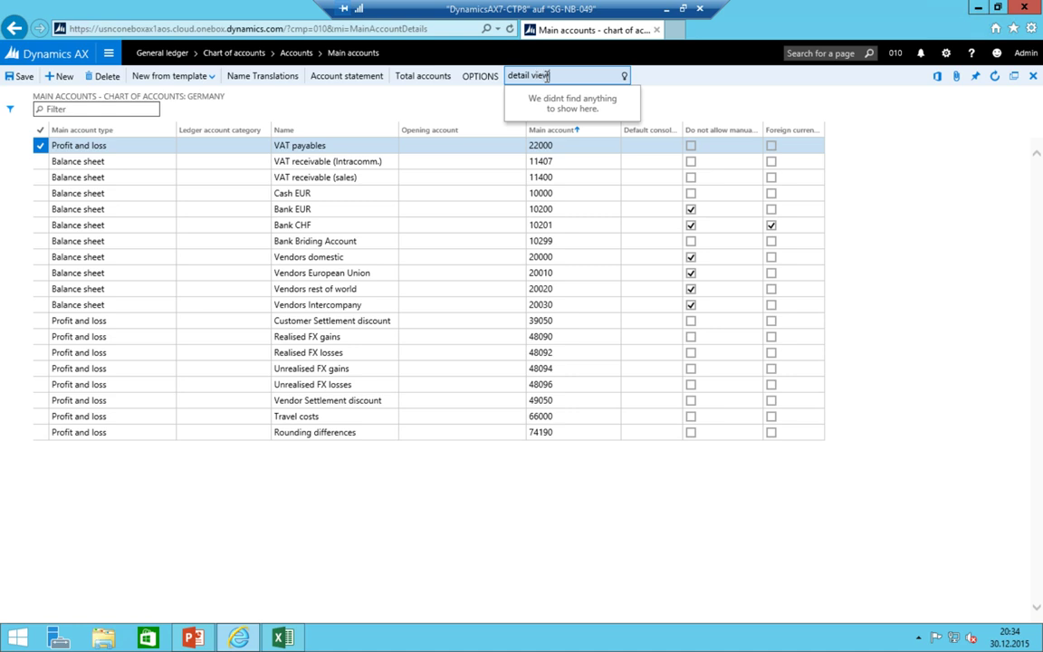
triple_click(547, 77)
key(Escape)
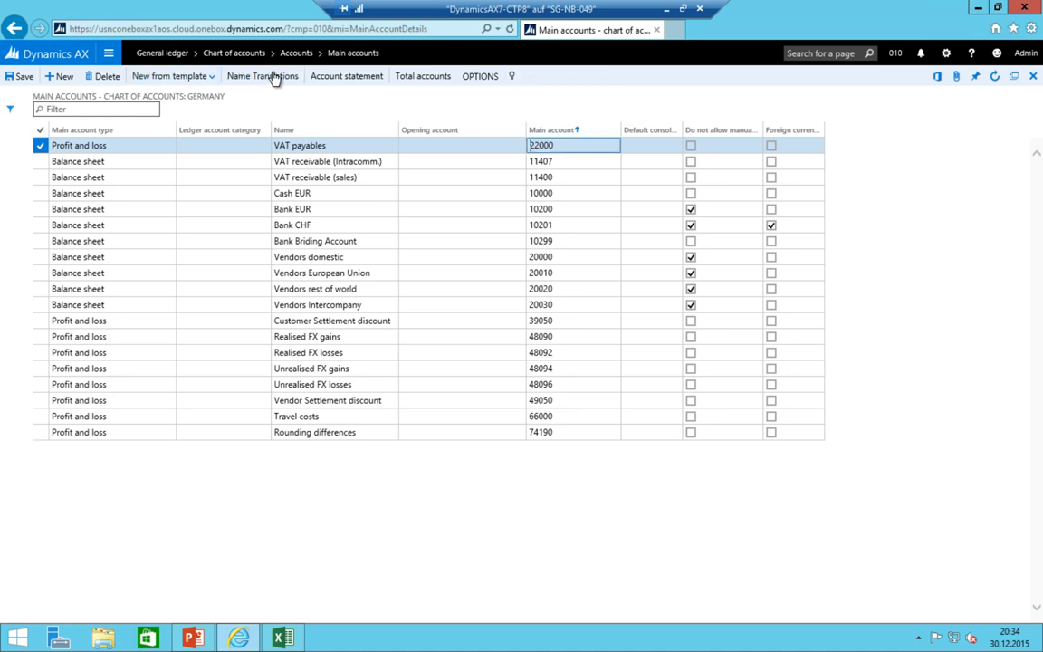
click(104, 160)
- Reopen the Main accounts list and review the 11407, Vendors domestic and VAT payables rows
click(105, 53)
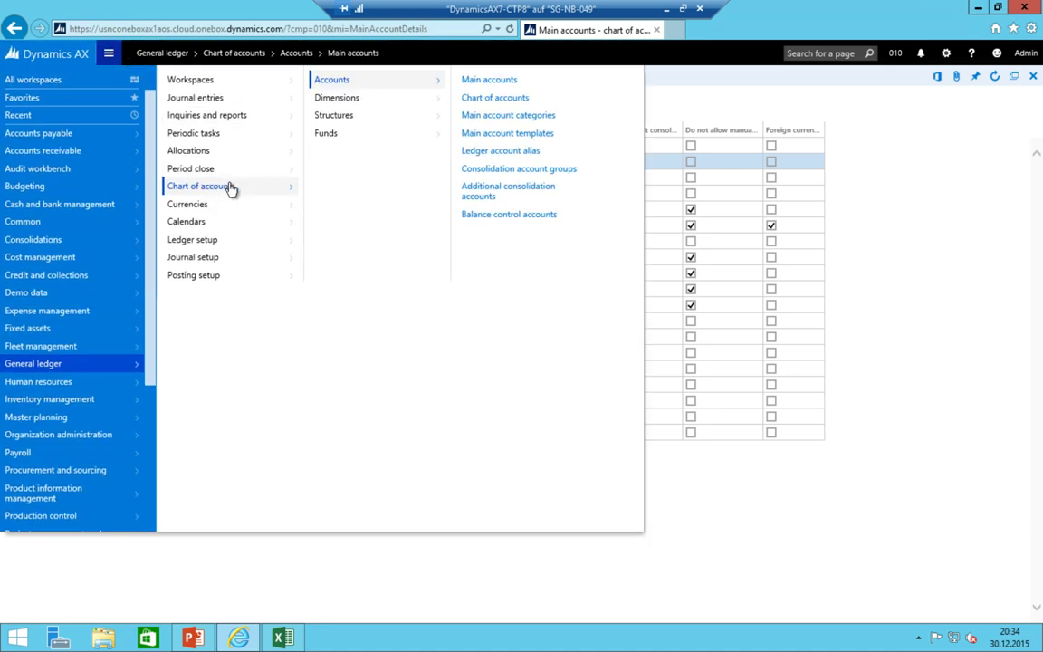
click(489, 84)
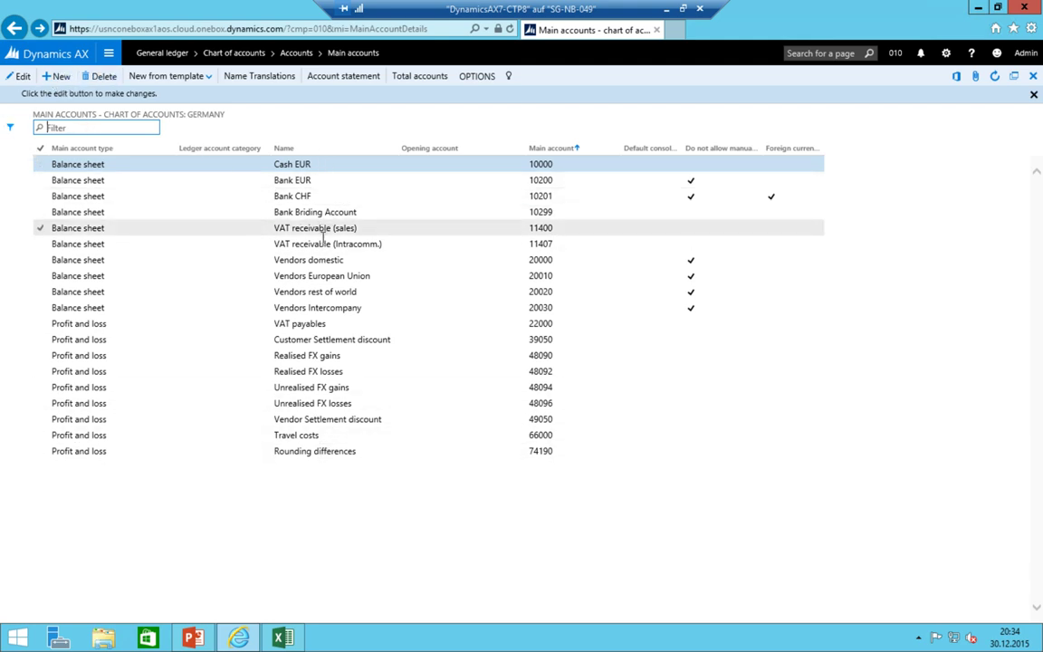
click(382, 245)
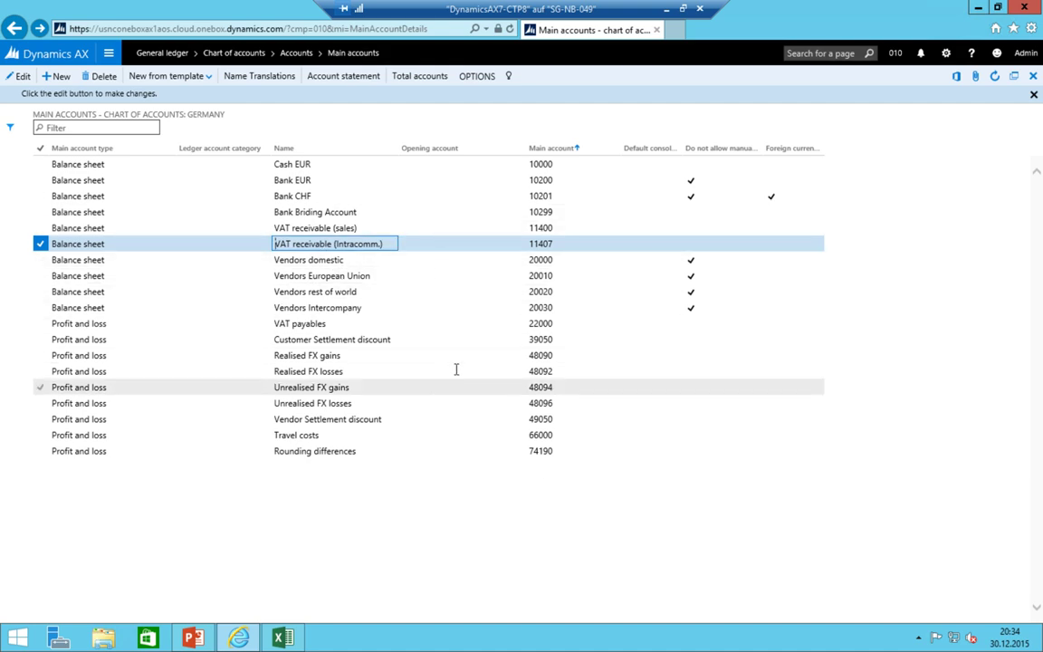
click(371, 261)
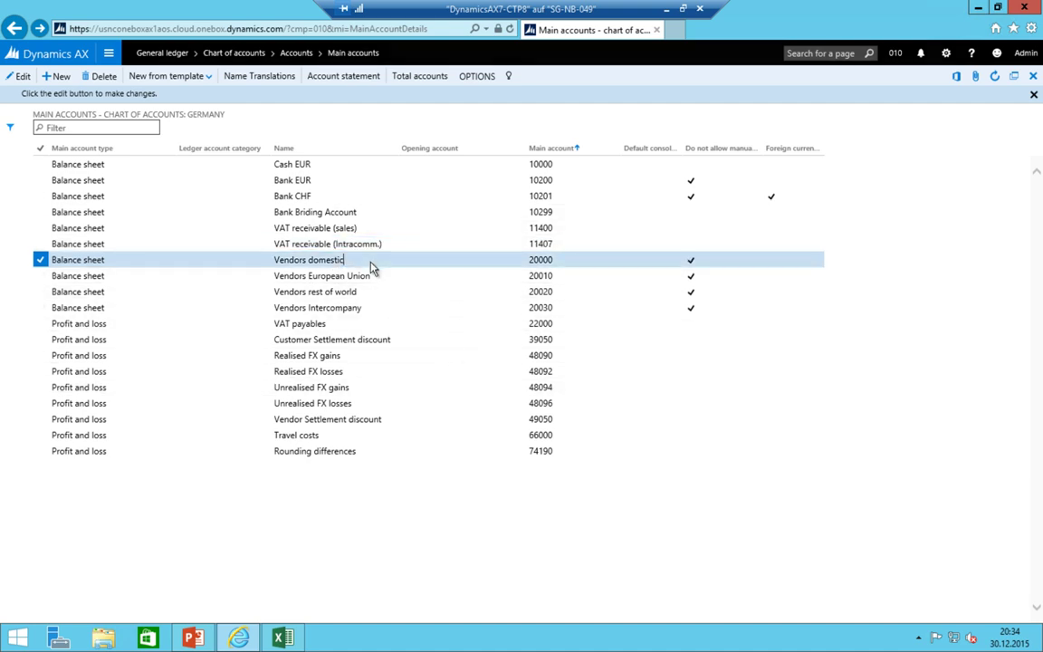
click(414, 325)
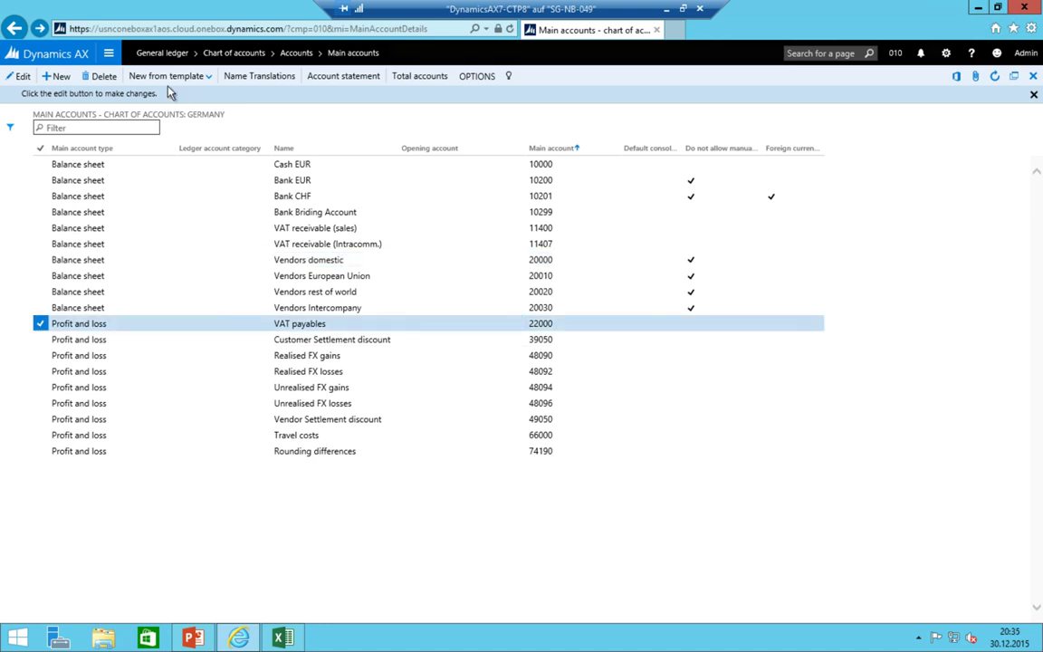
- Put the list in edit mode on the VAT payables row and pop the page into a new window
click(20, 76)
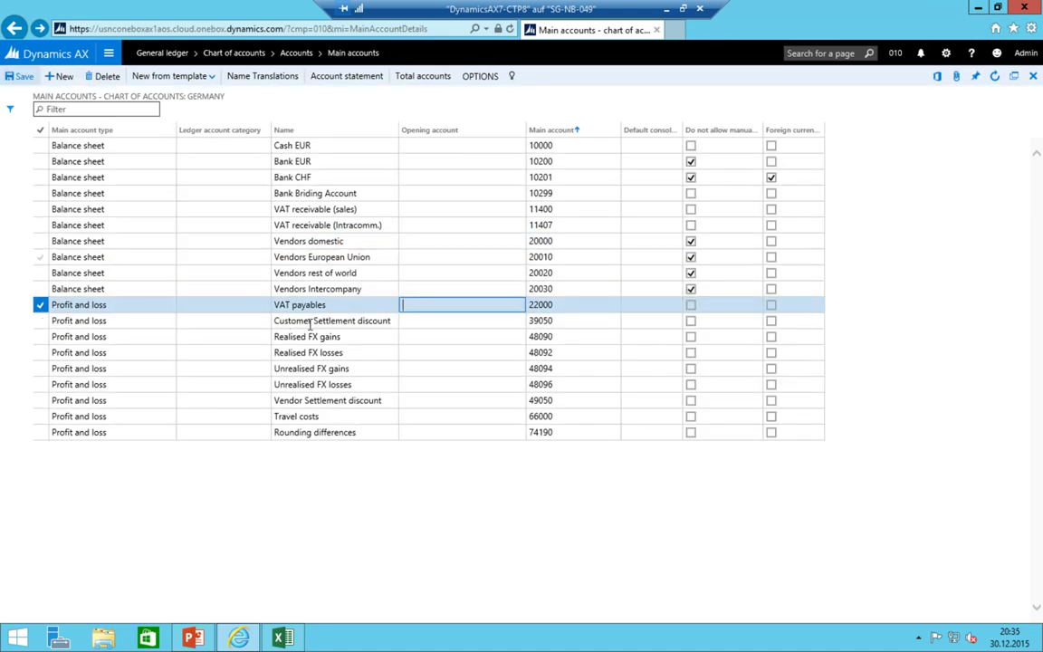
click(102, 306)
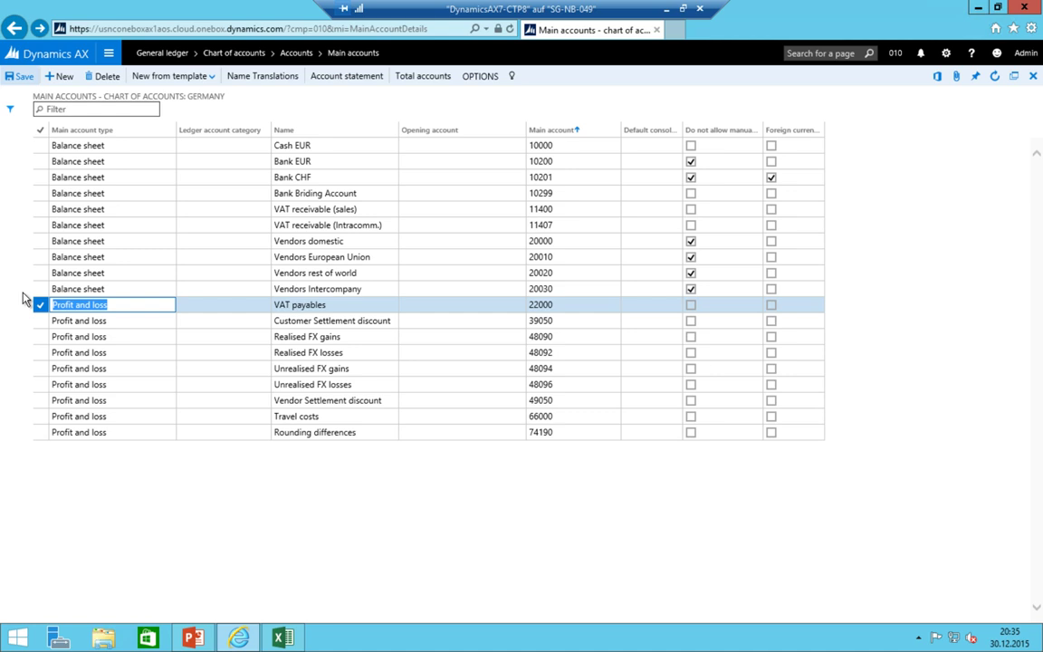
key(Down)
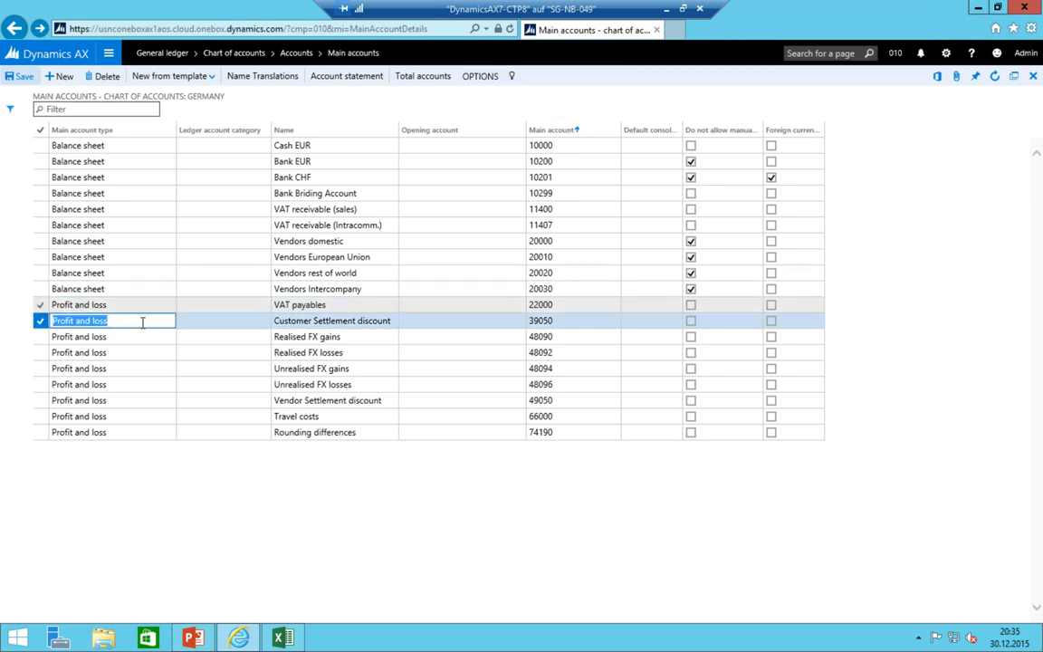
click(145, 305)
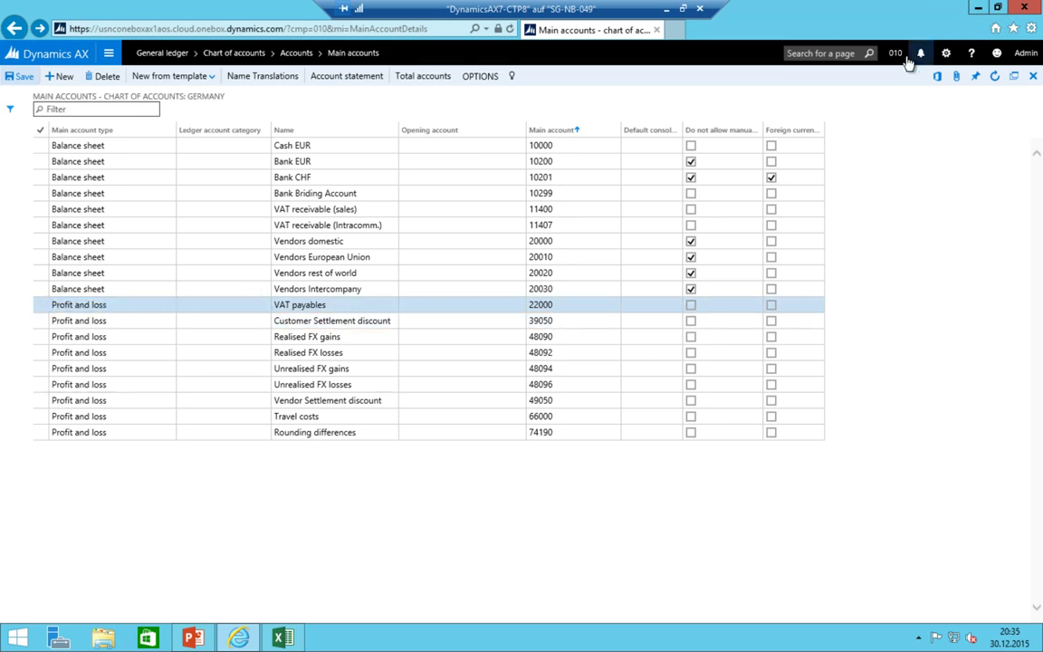
click(1015, 77)
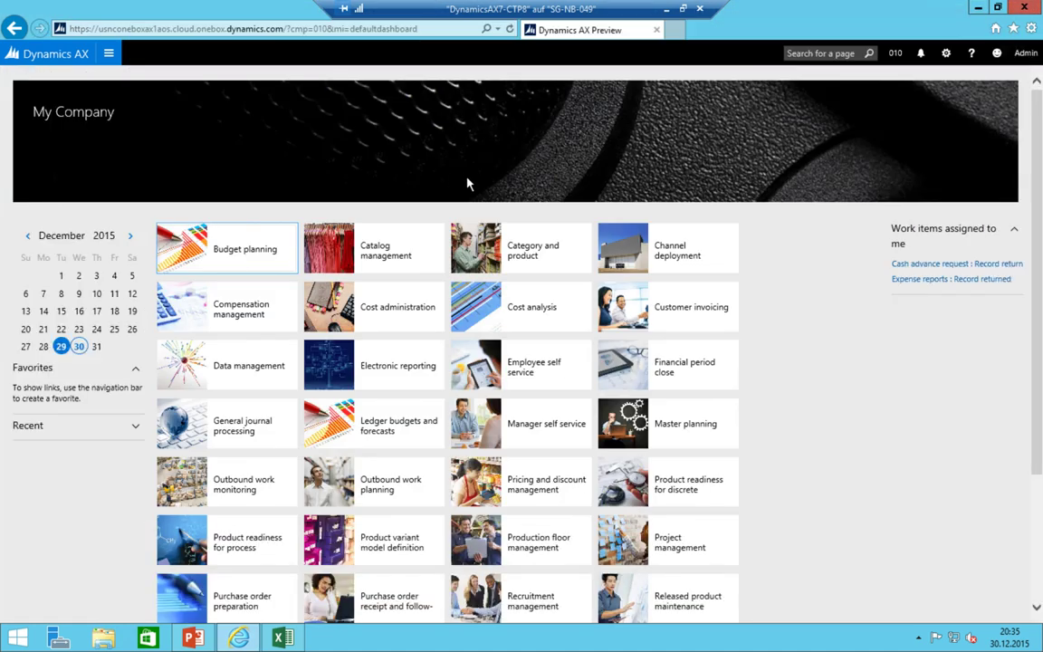
- Reopen Main accounts and browse the Vendors EU, Settlement discount and VAT payables rows
click(107, 53)
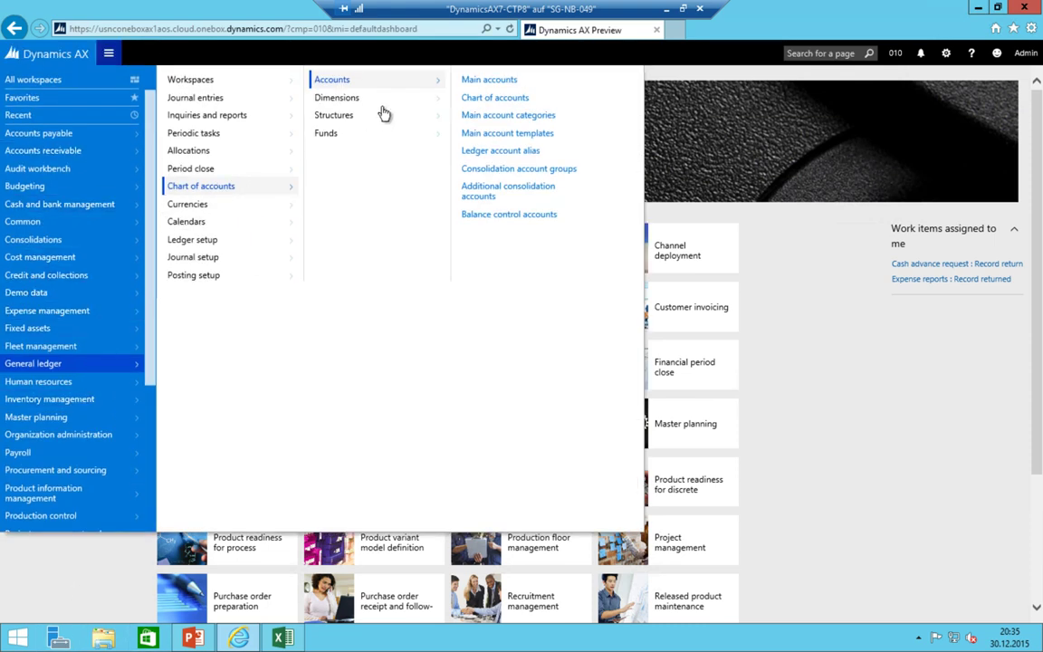
click(487, 79)
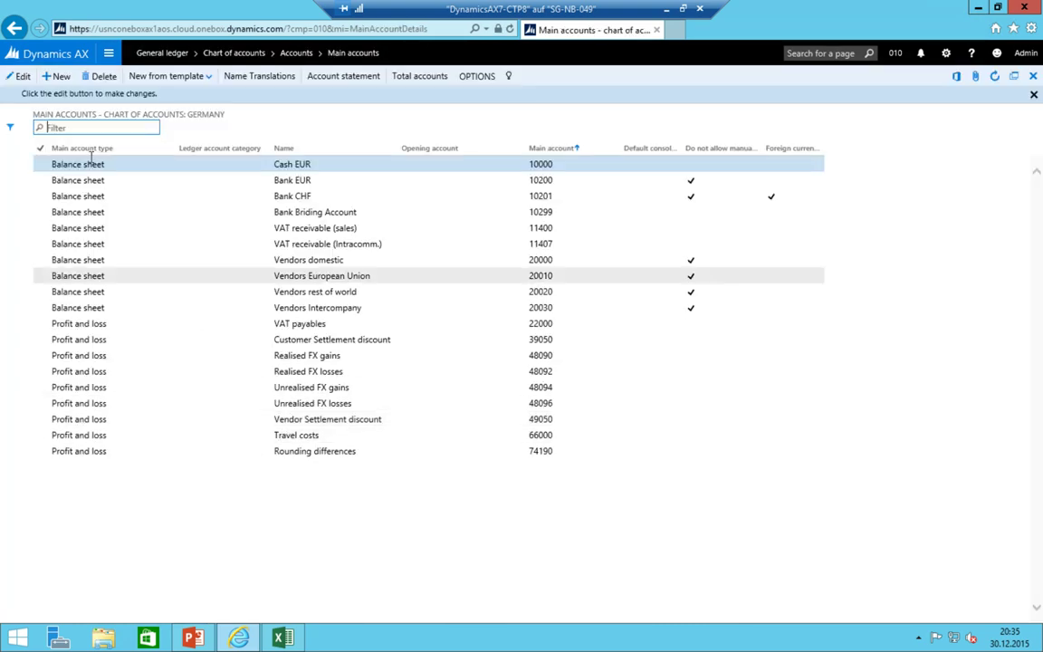
click(285, 278)
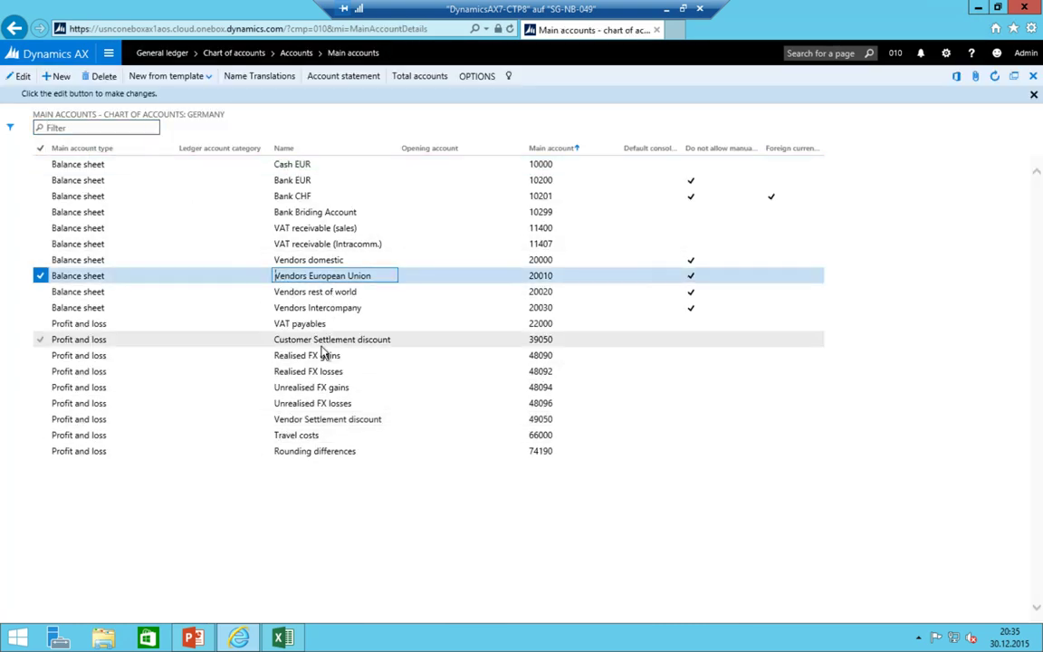
click(322, 340)
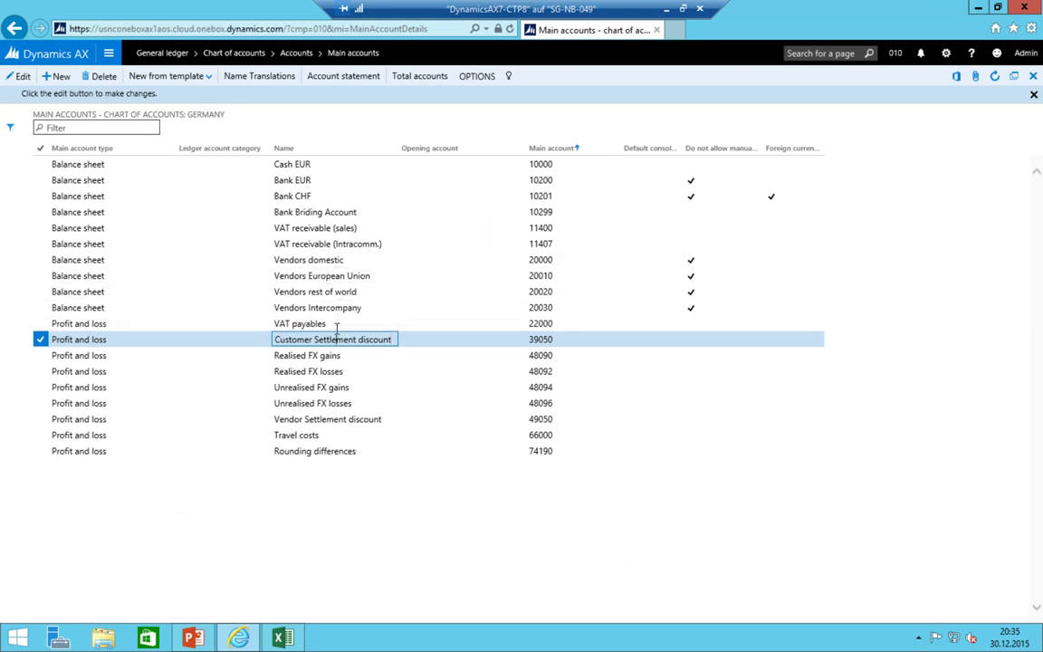
click(336, 325)
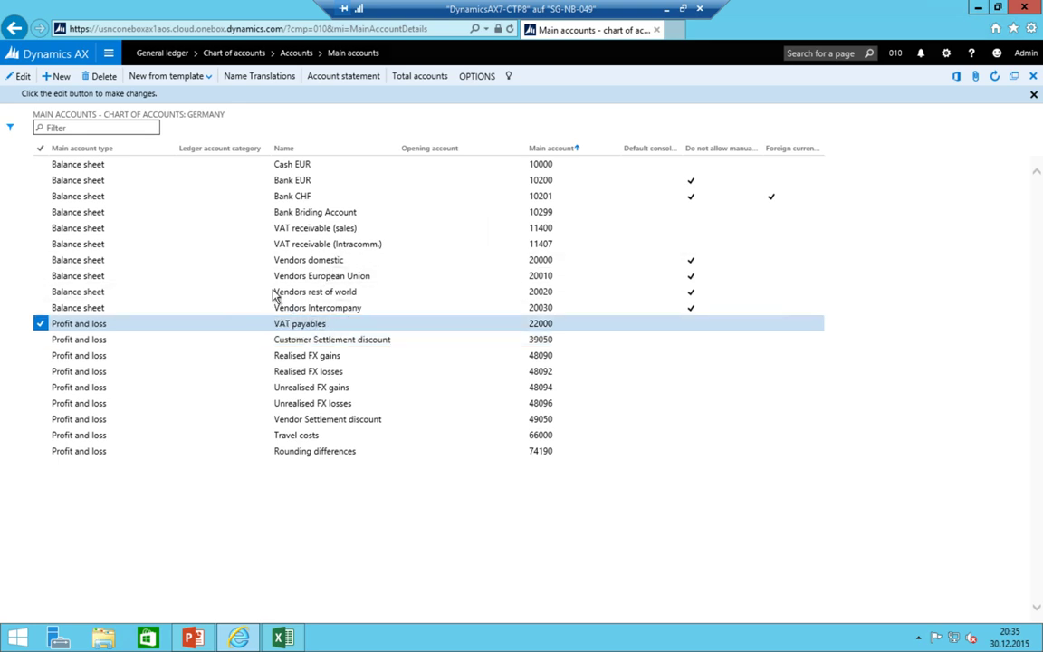
- Switch the list to edit mode and start editing the 22000 VAT payables row
click(18, 77)
click(86, 293)
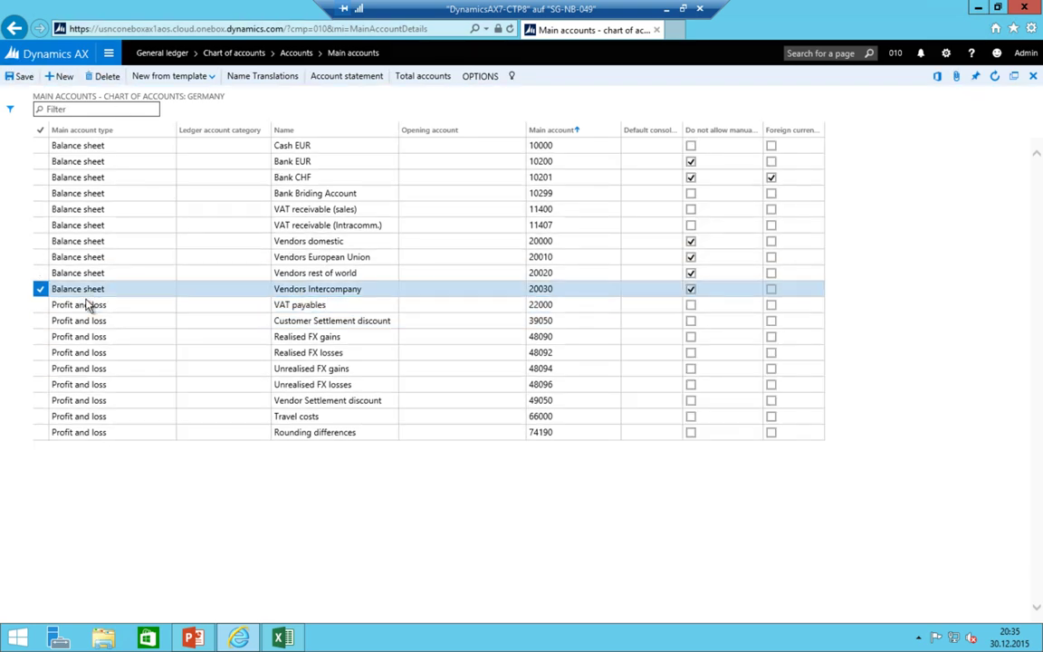
click(41, 305)
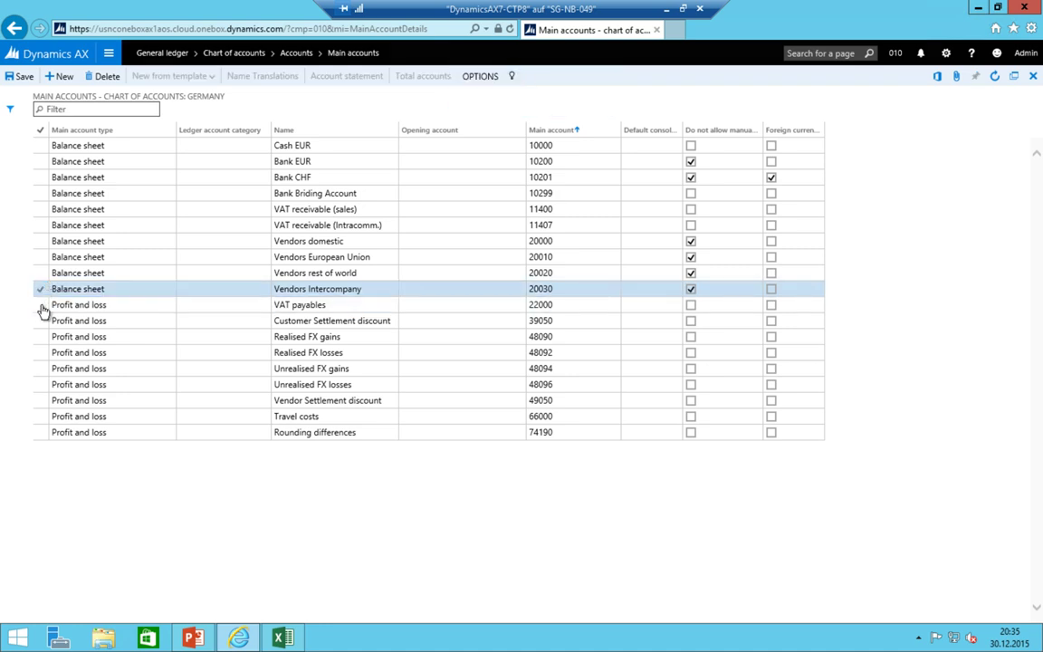
click(42, 309)
click(579, 310)
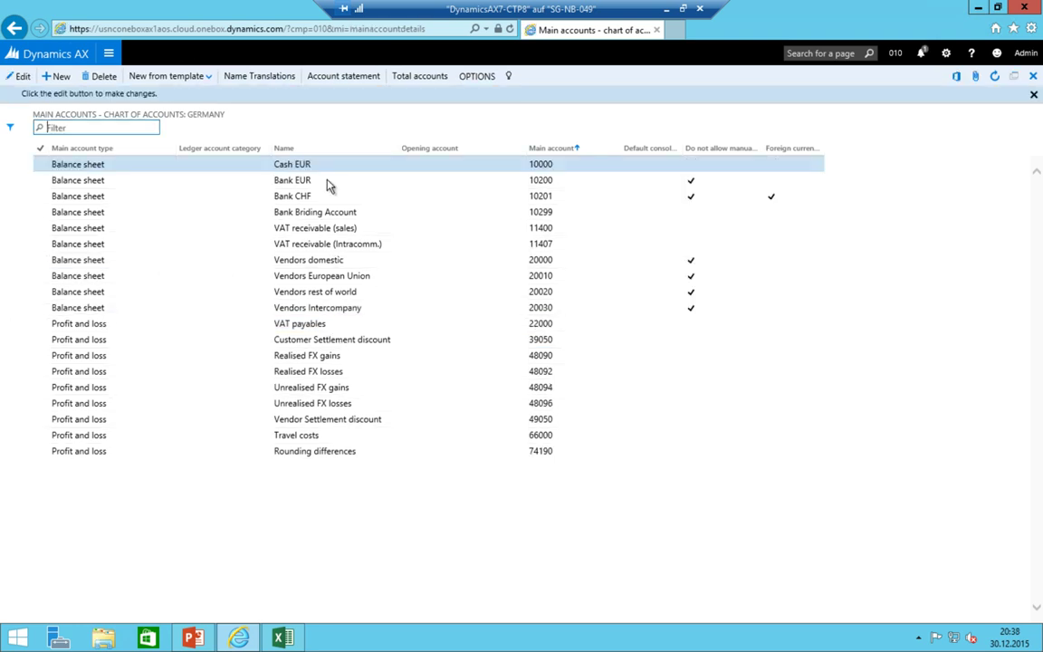
- Put the accounts list in edit mode and change the page to Details view
key(F2)
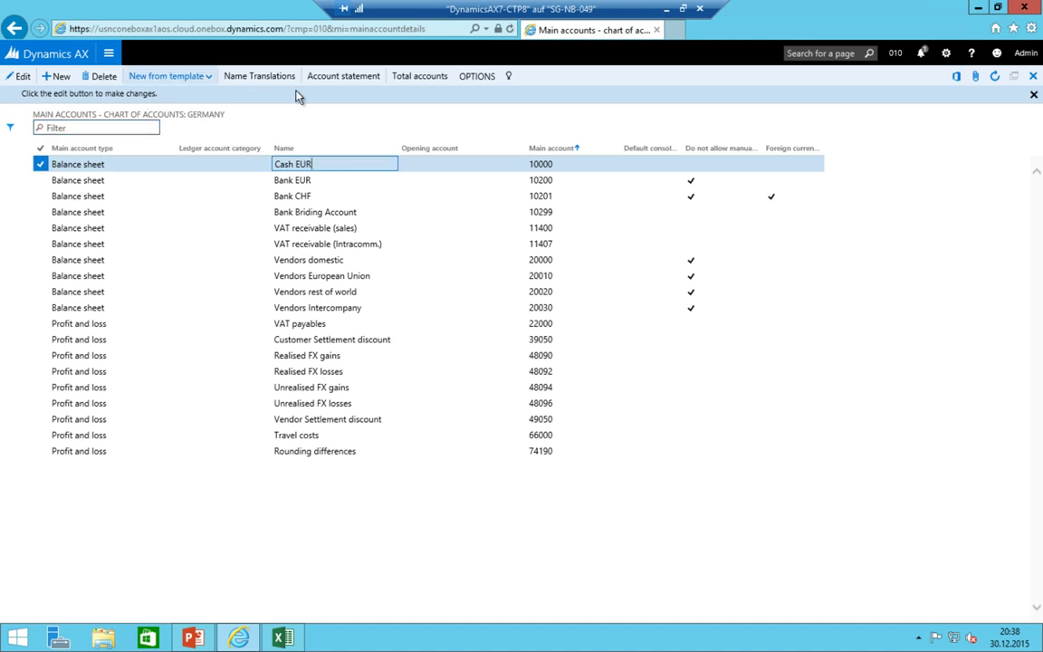
click(16, 78)
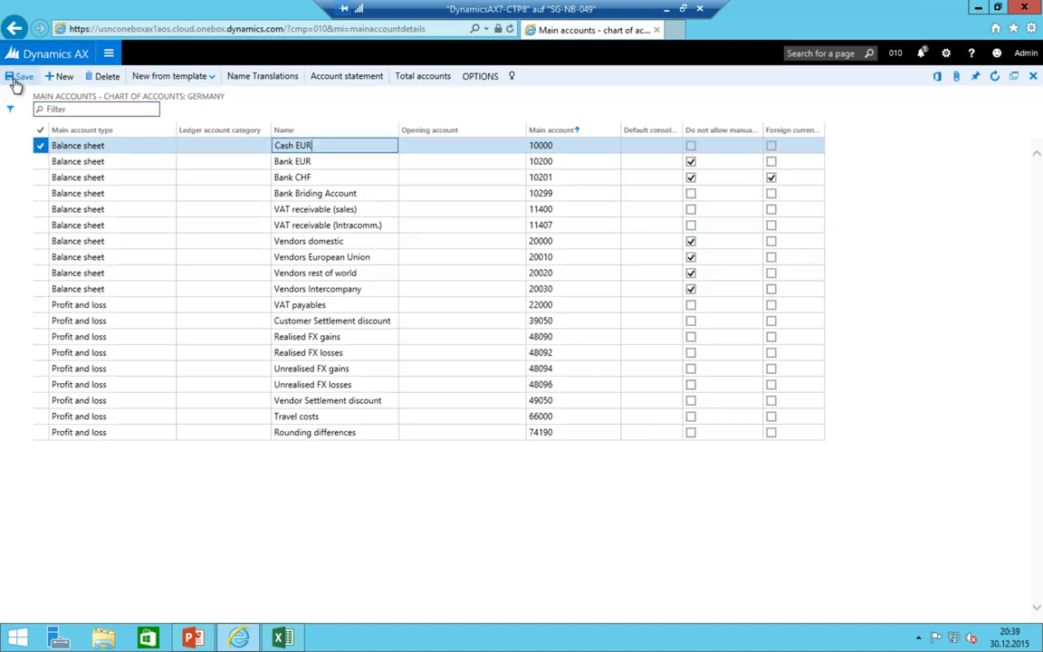
click(490, 78)
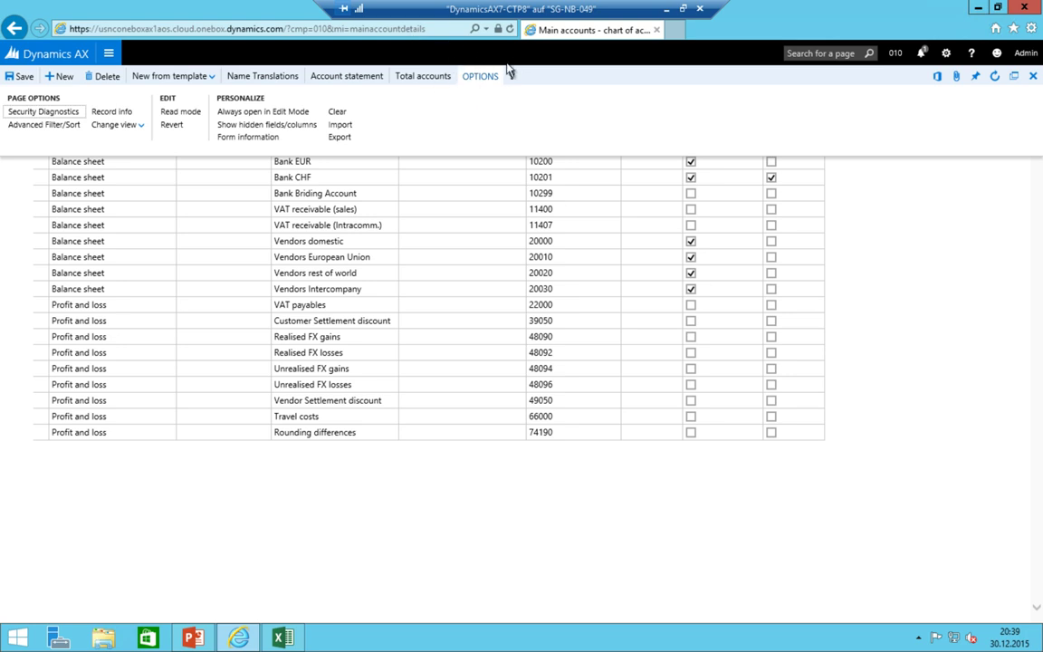
click(135, 126)
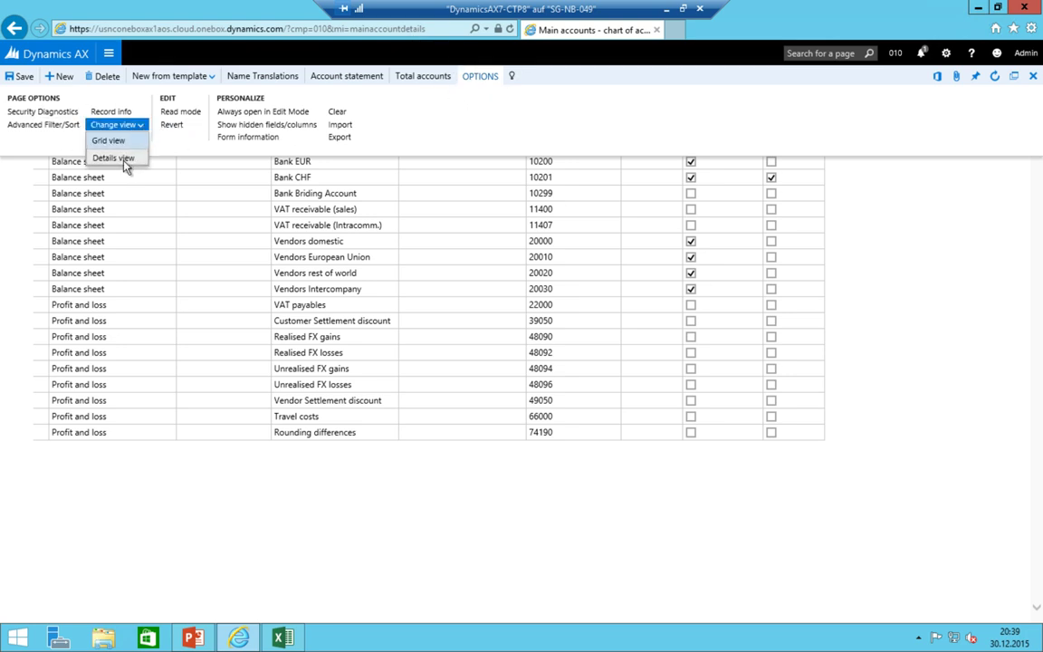
click(115, 159)
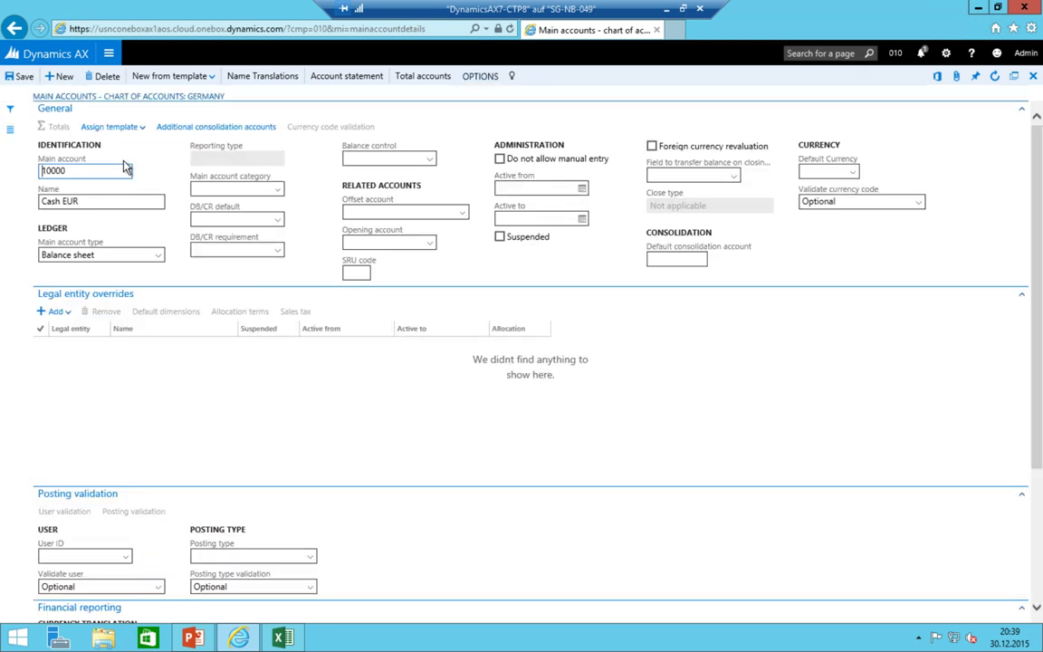
- Show the account list pane and select account 22000 VAT payables
click(10, 128)
scroll(125, 322, down, 2)
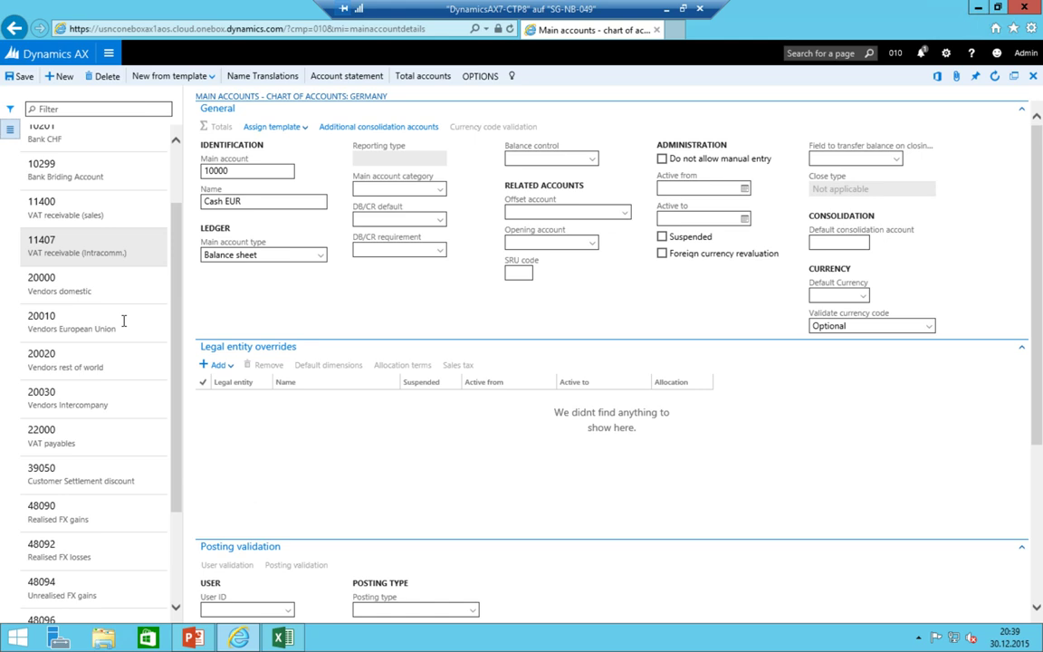
scroll(72, 412, down, 2)
click(68, 349)
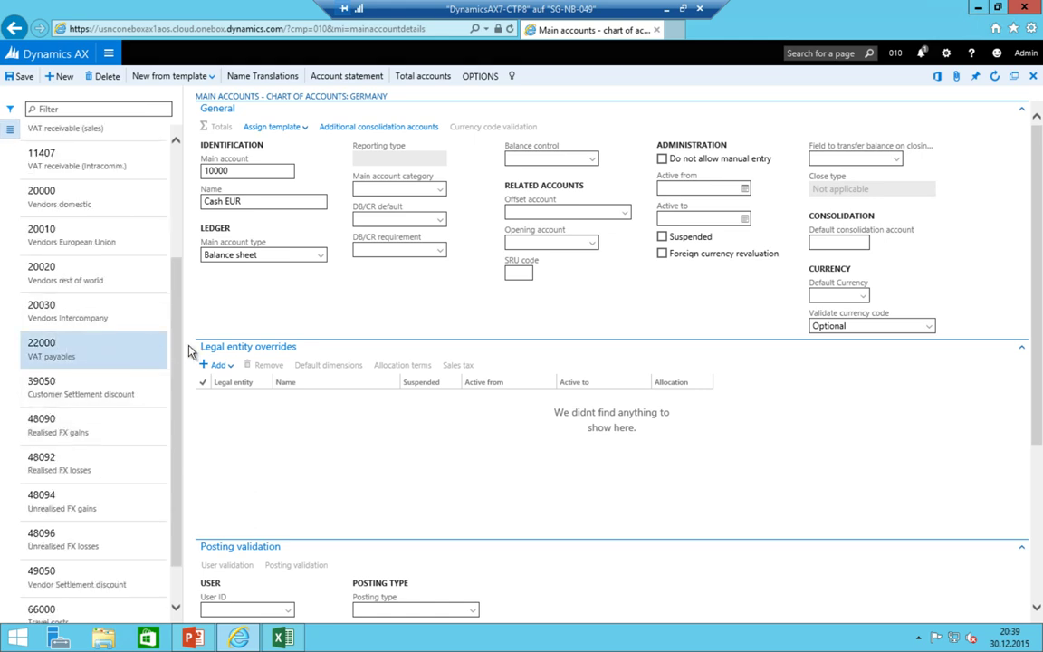
- Set 22000 to type Balance sheet with posting type VAT, and start a new account
click(308, 257)
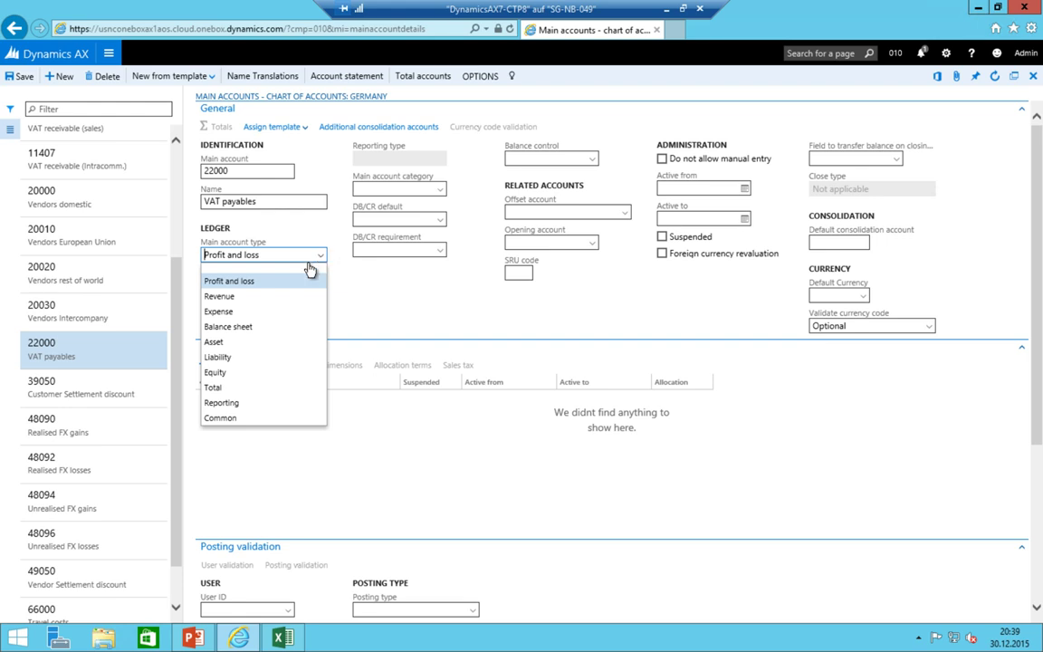
click(270, 328)
click(379, 609)
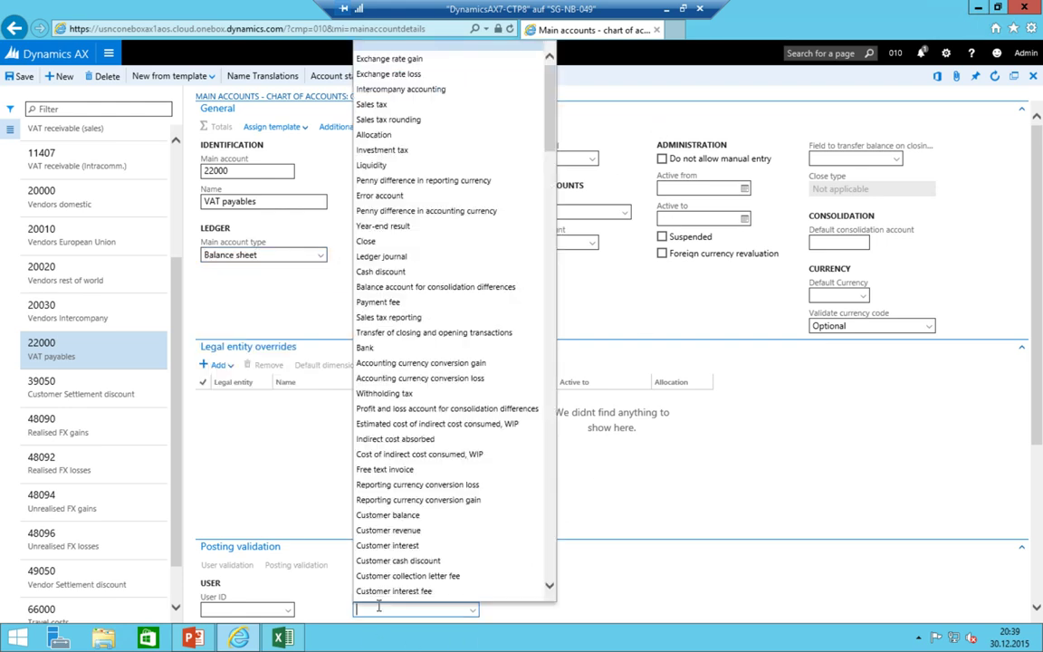
text(VAT)
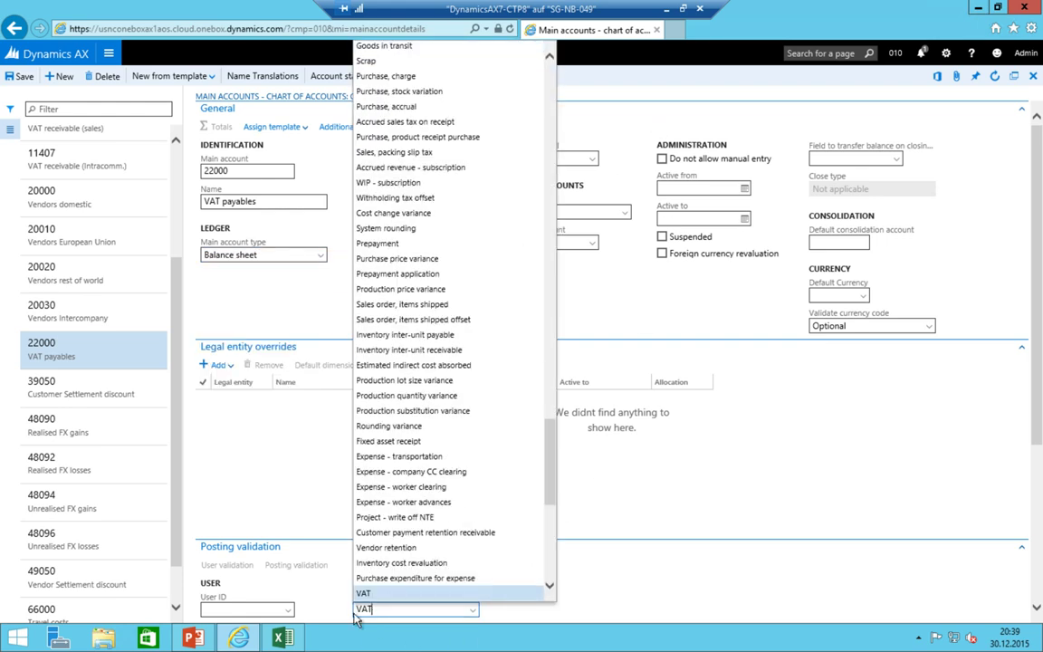
click(240, 609)
scroll(120, 313, up, 2)
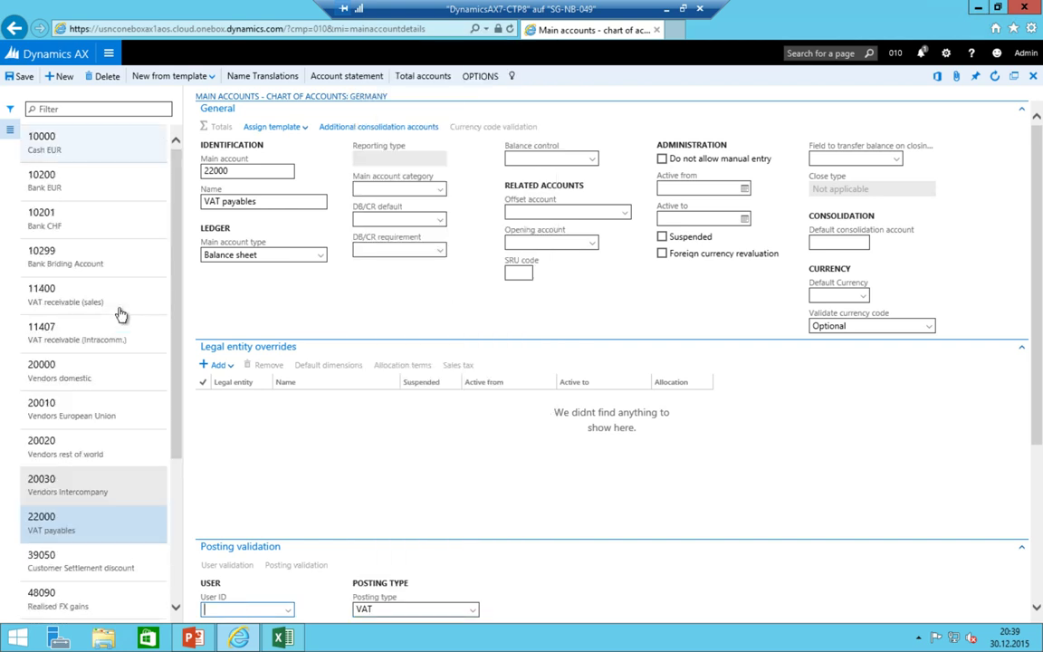
scroll(72, 362, down, 2)
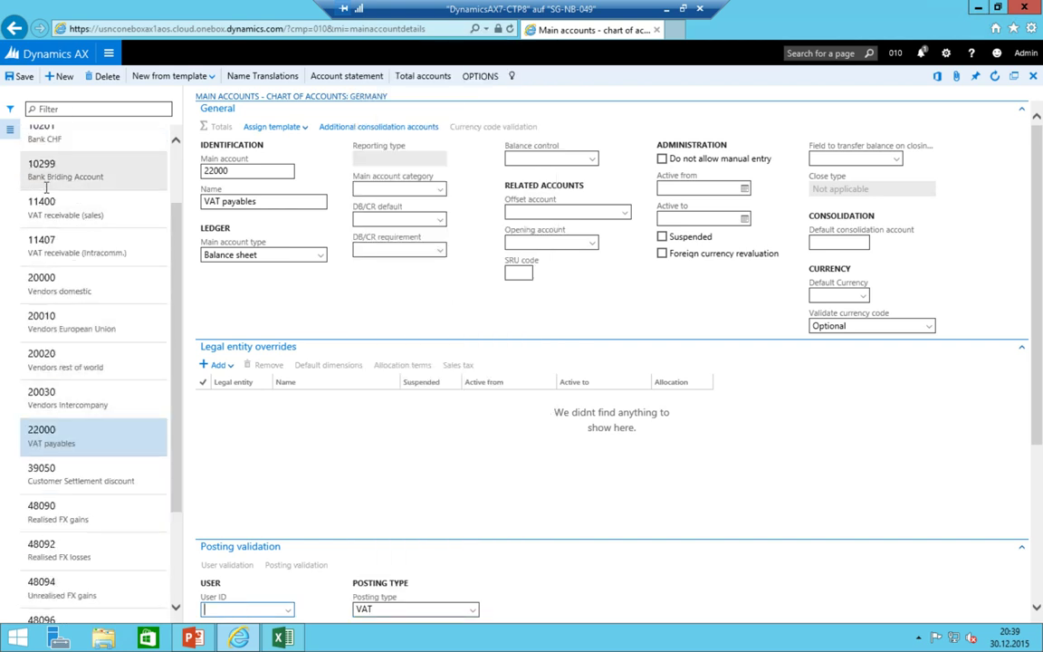
click(61, 78)
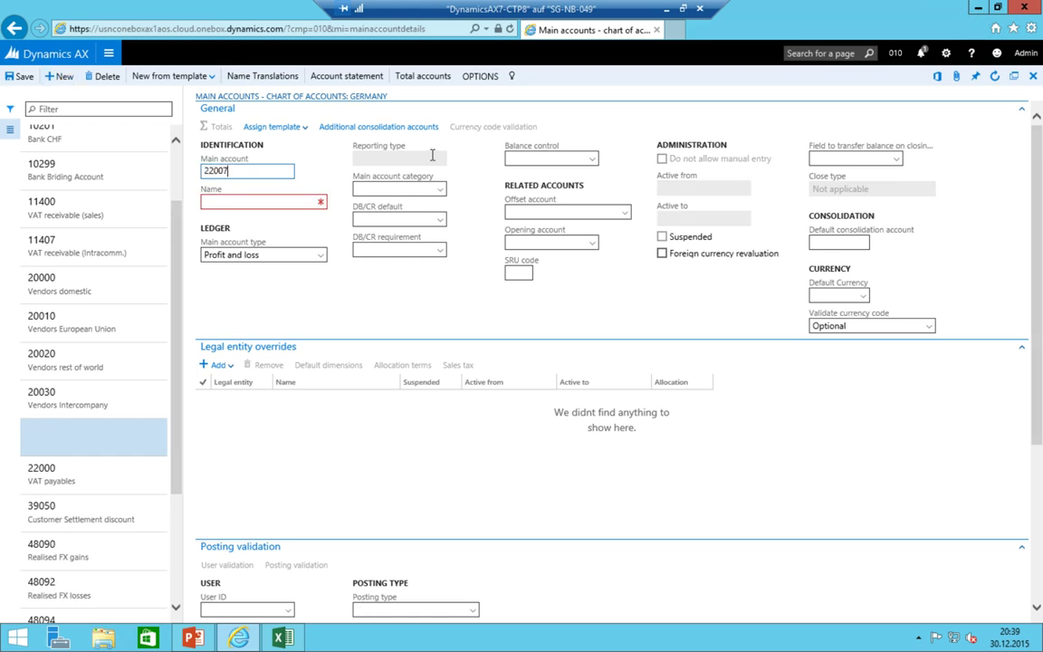
- Enter account 22007 'VAT payables (Intracomm.)' as Balance sheet with posting type VAT
text(22007)
key(Tab)
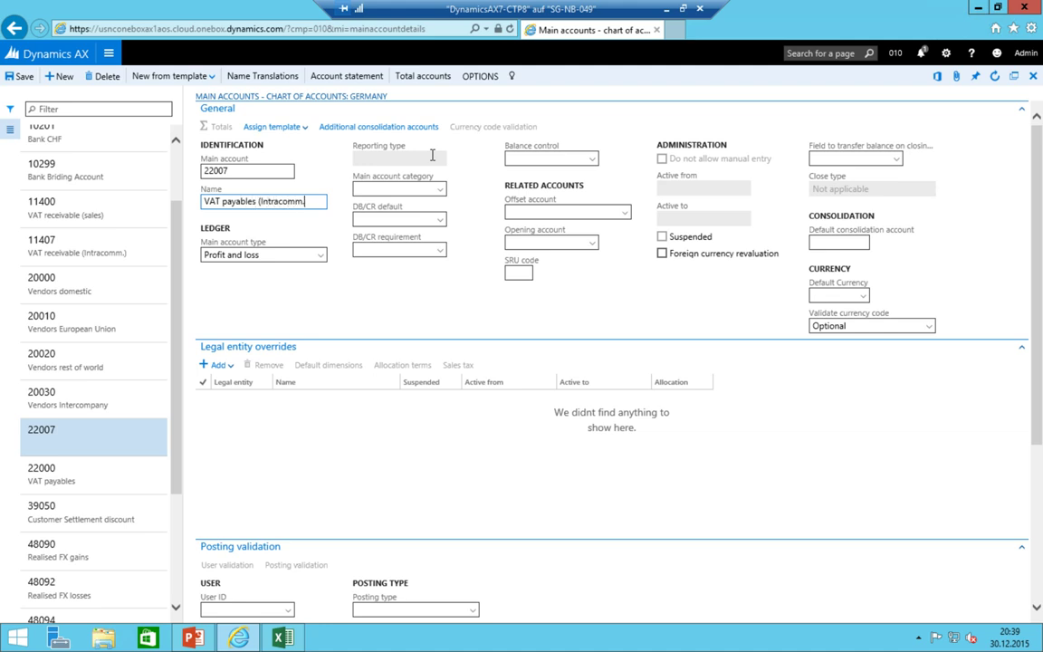
key(Tab)
key(alt+Down)
key(Down)
key(Down)
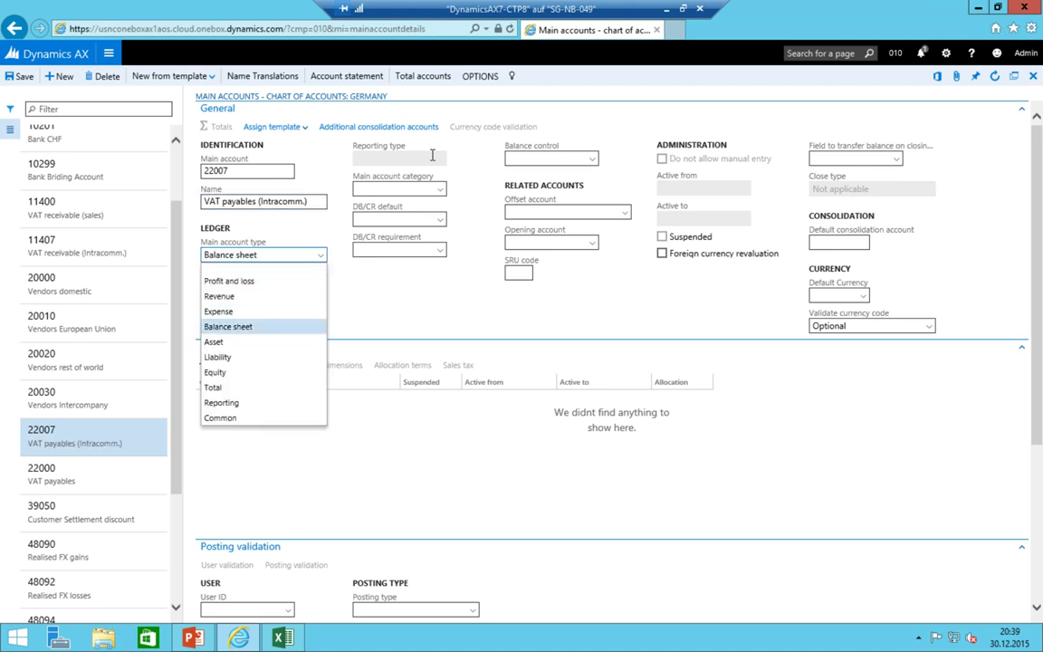
key(Tab)
click(409, 608)
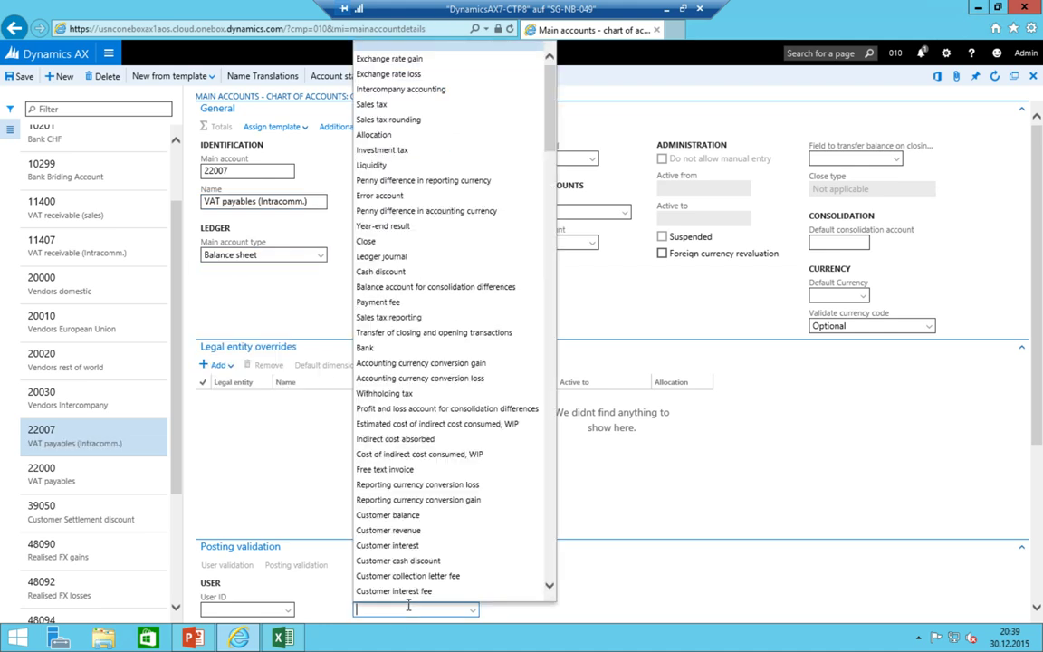
text(VAT)
click(258, 616)
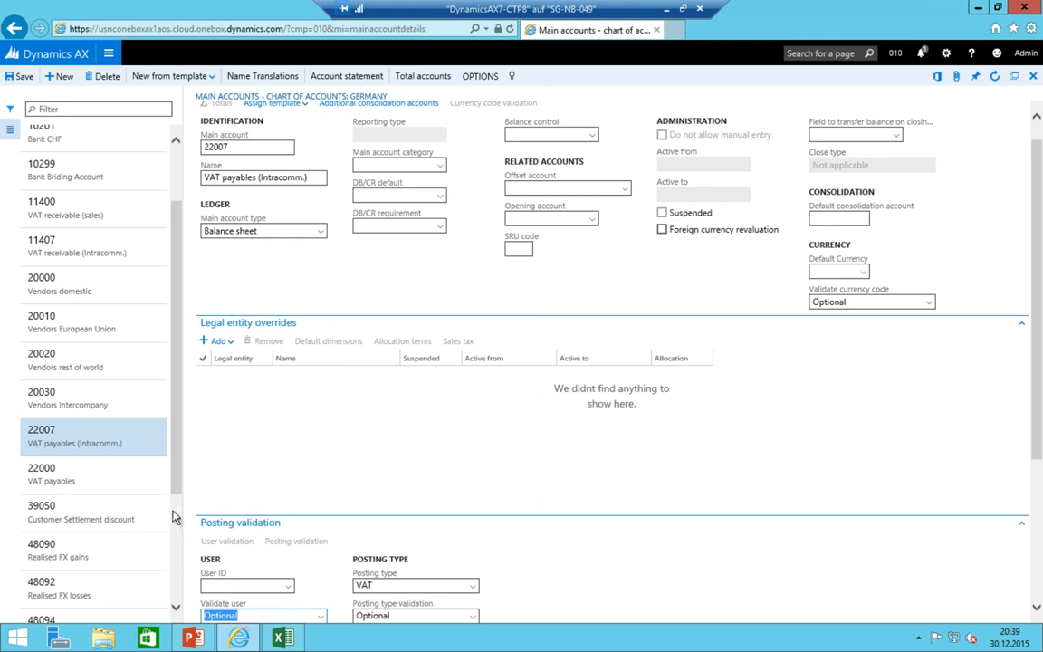
- Create account 22009 'VAT Settlement account' as Balance sheet with posting type VAT
click(59, 78)
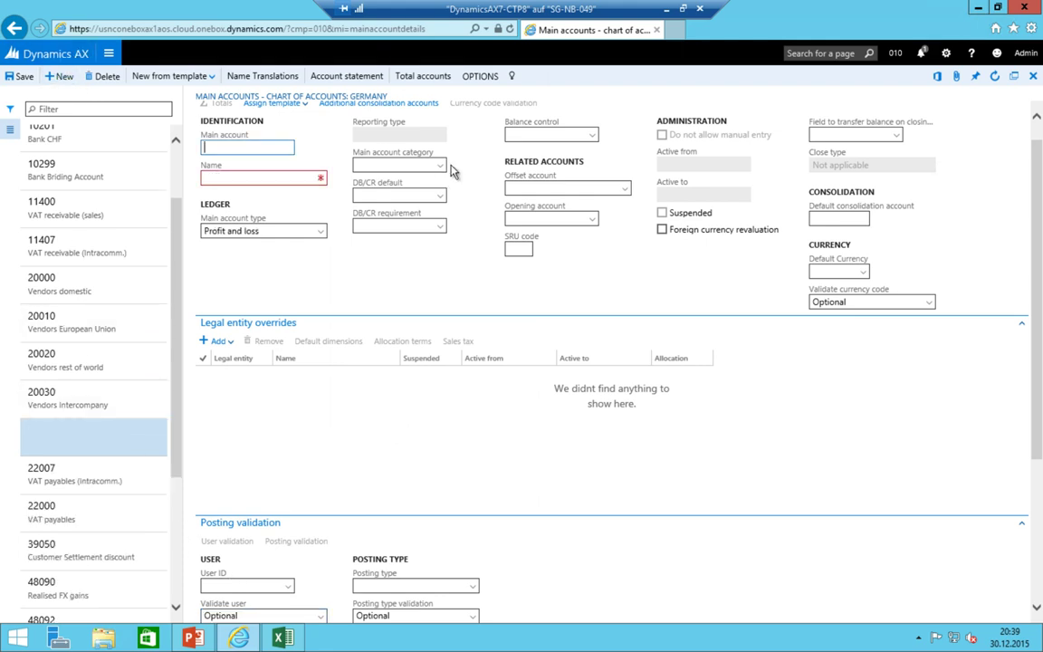
text(22009)
key(Tab)
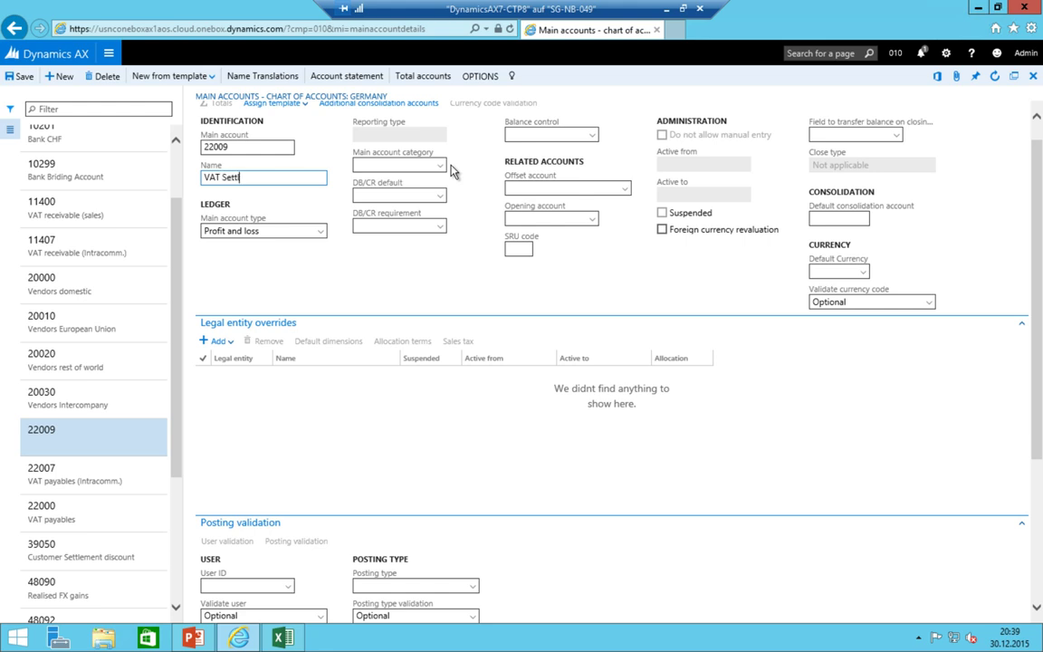
key(Tab)
key(alt+Down)
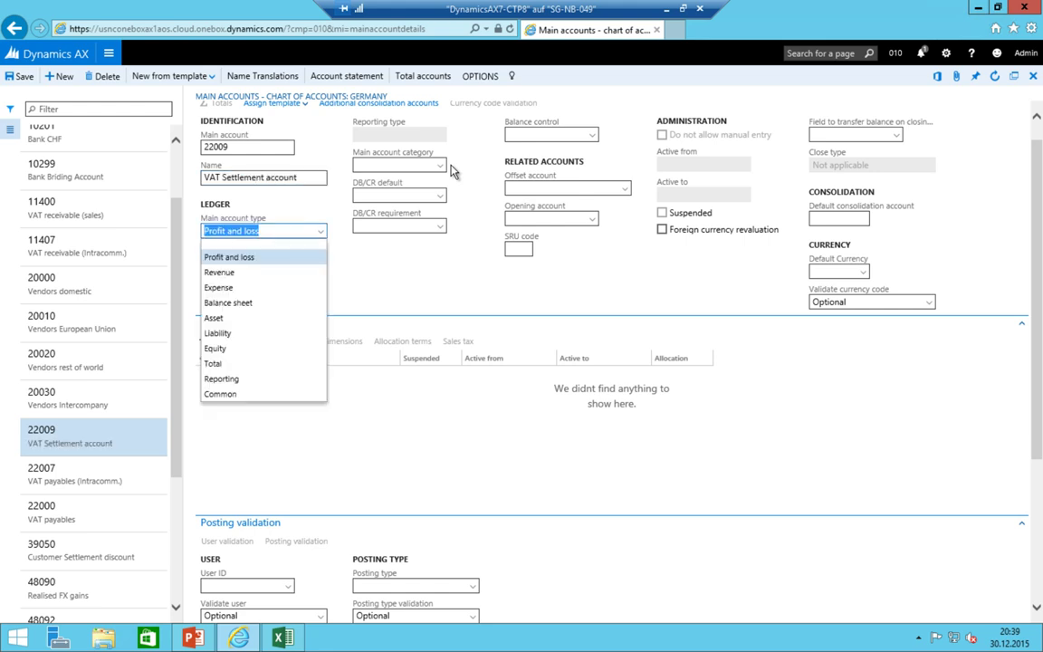
key(Down)
key(Down)
key(Down)
key(Tab)
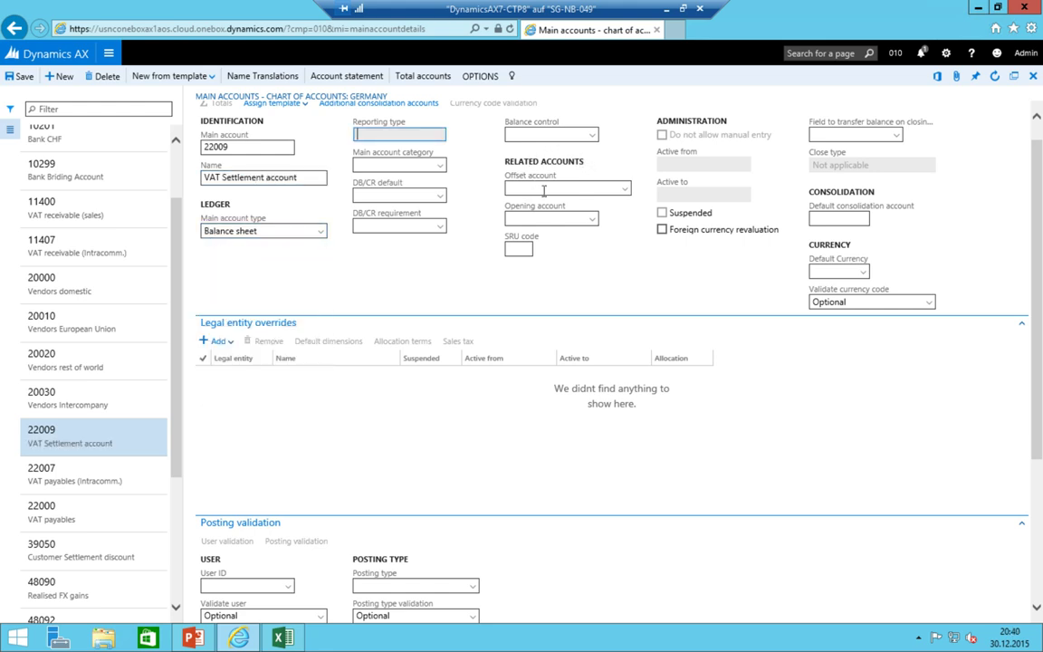
click(384, 586)
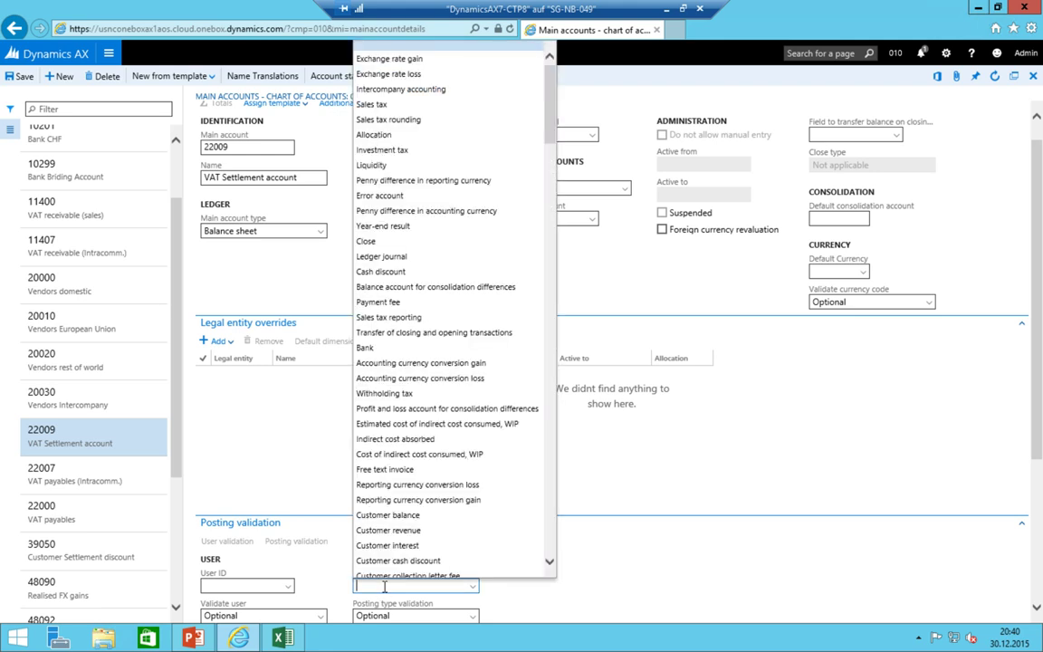
text(VAT)
key(Tab)
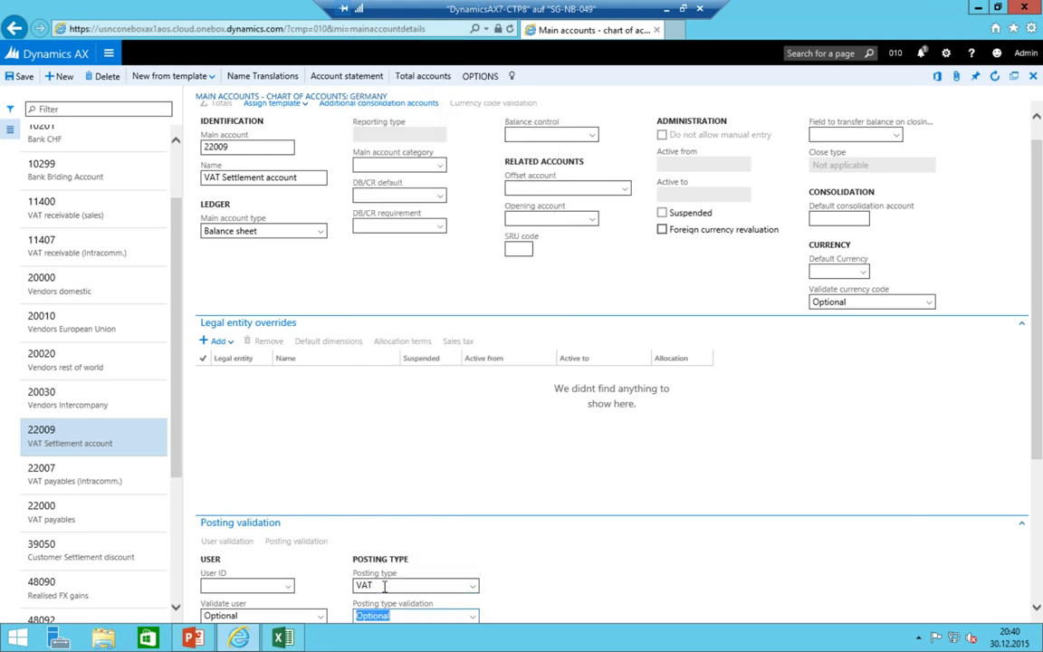
click(109, 55)
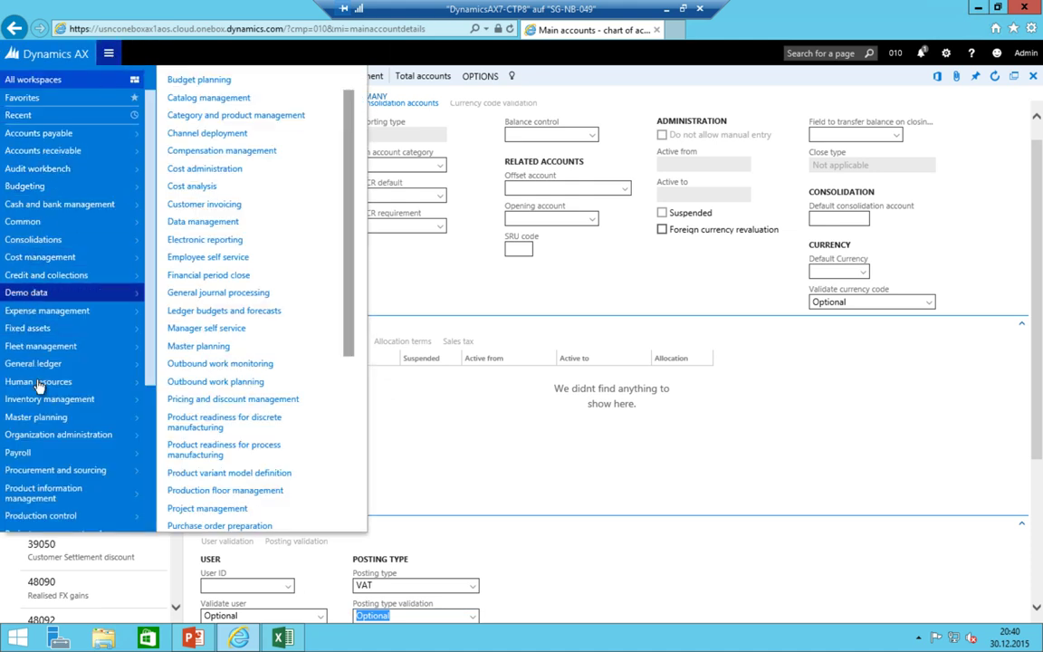
- Go to Tax > Setup > Sales tax > Ledger posting groups
scroll(46, 290, down, 3)
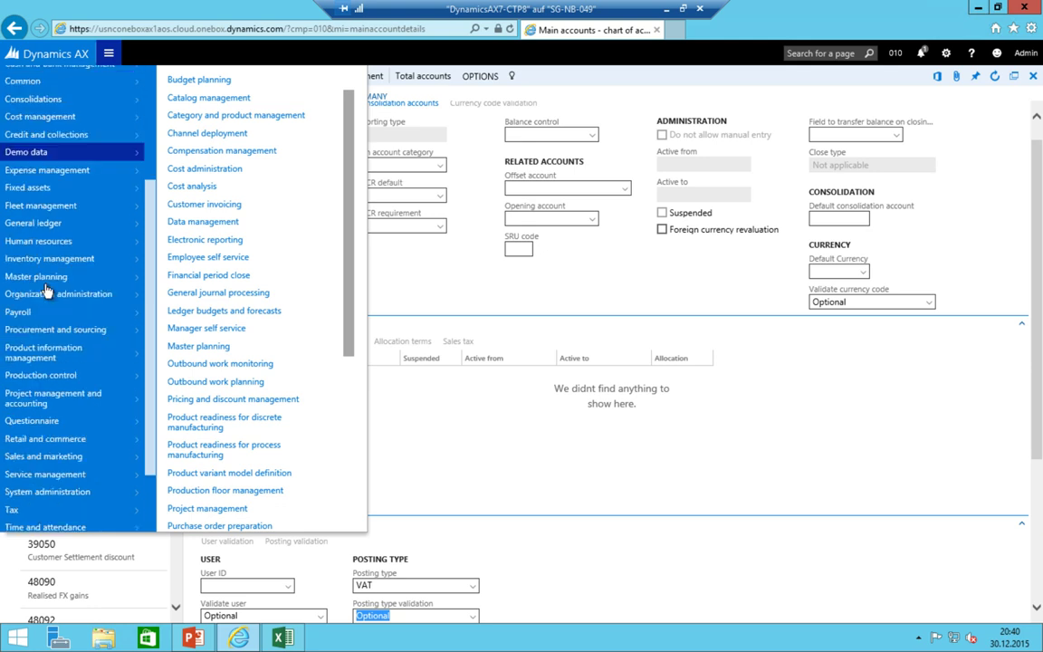
scroll(86, 417, up, 2)
scroll(27, 435, down, 2)
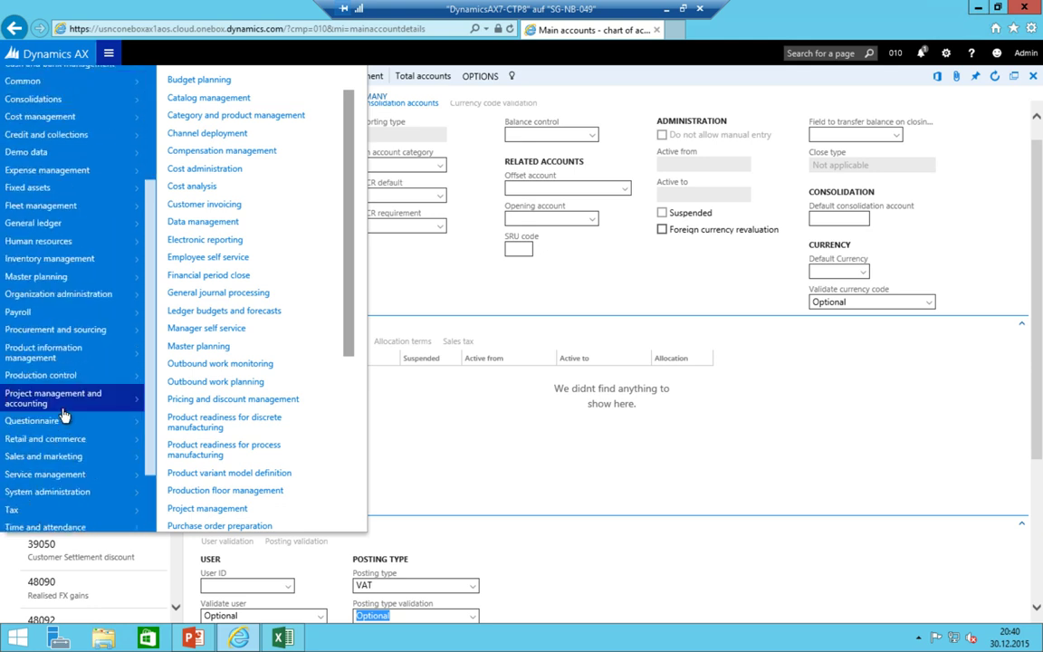
click(30, 512)
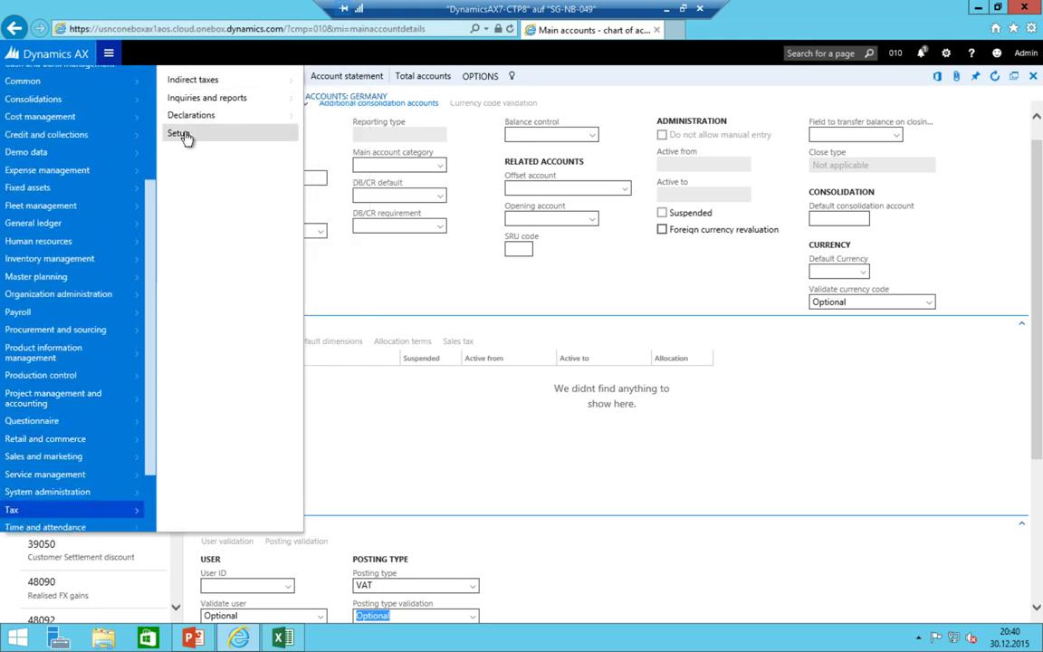
click(181, 134)
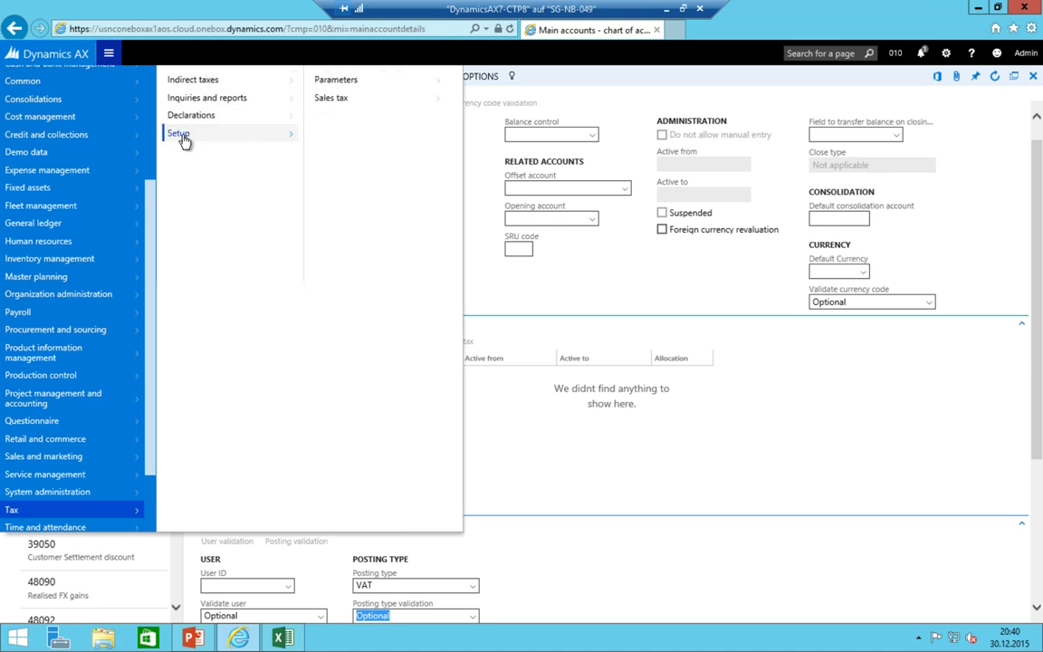
click(362, 98)
click(510, 82)
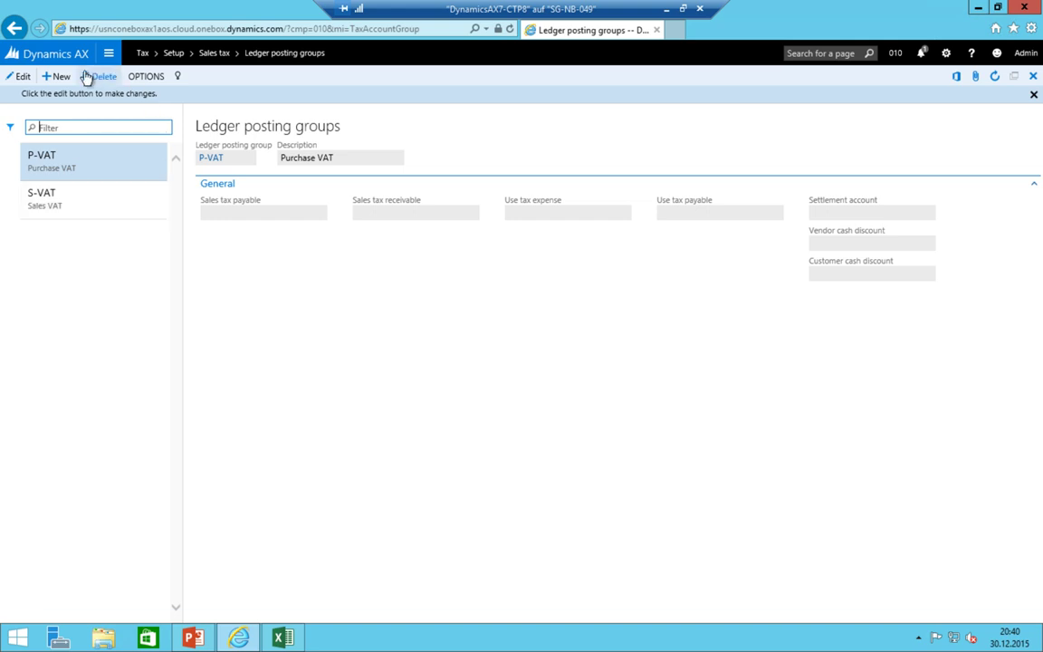
- Change the P-VAT description to 'Purchase VAT (receivable)'
click(19, 77)
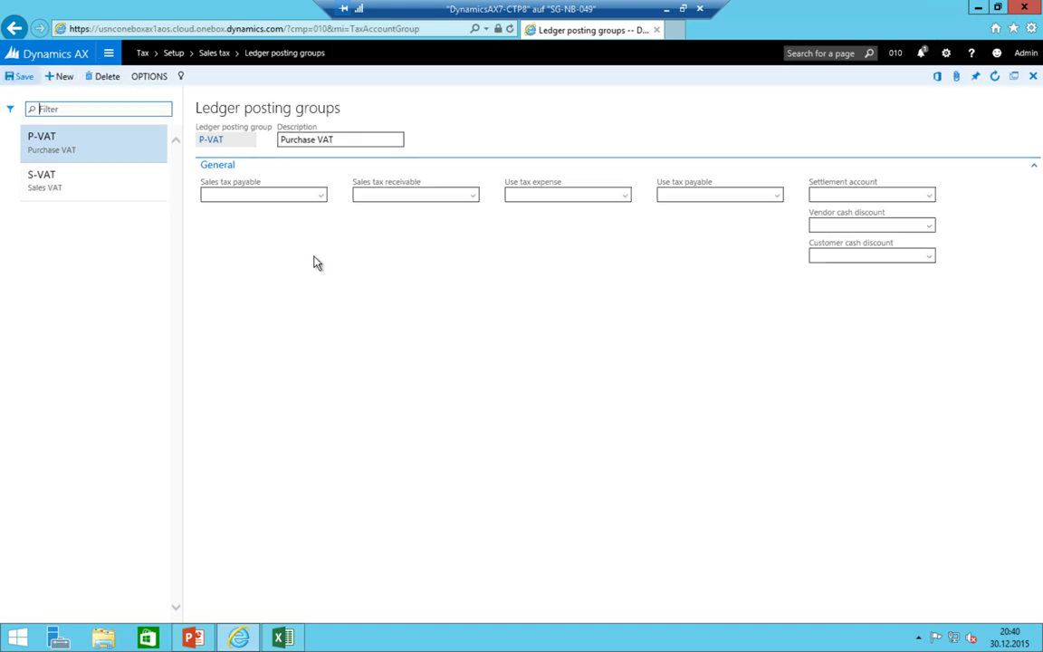
click(333, 139)
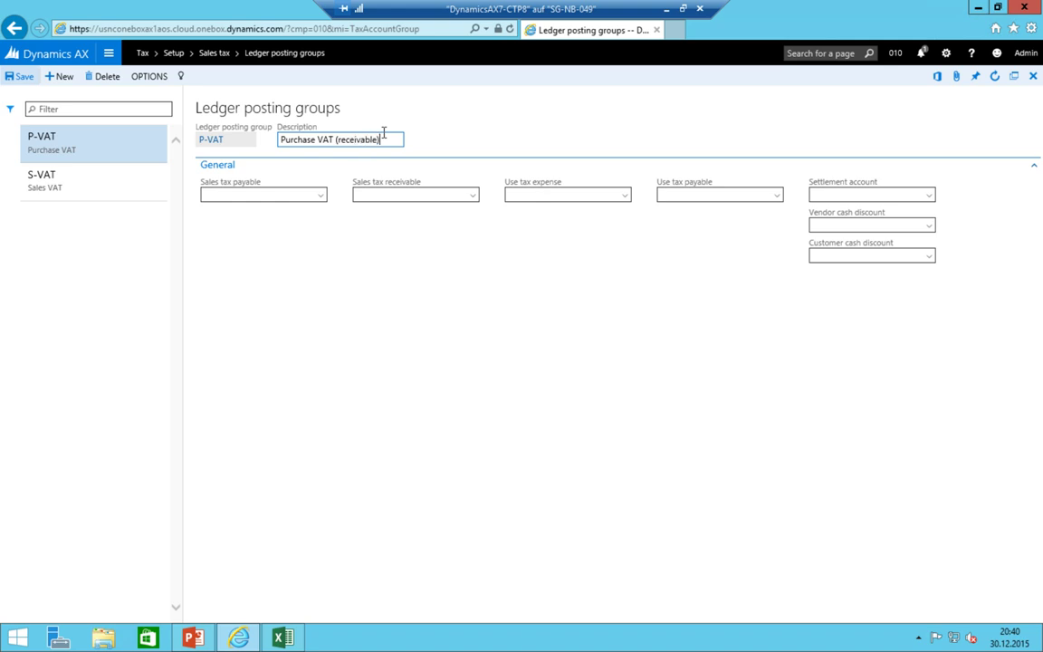
key(Tab)
click(422, 197)
click(445, 197)
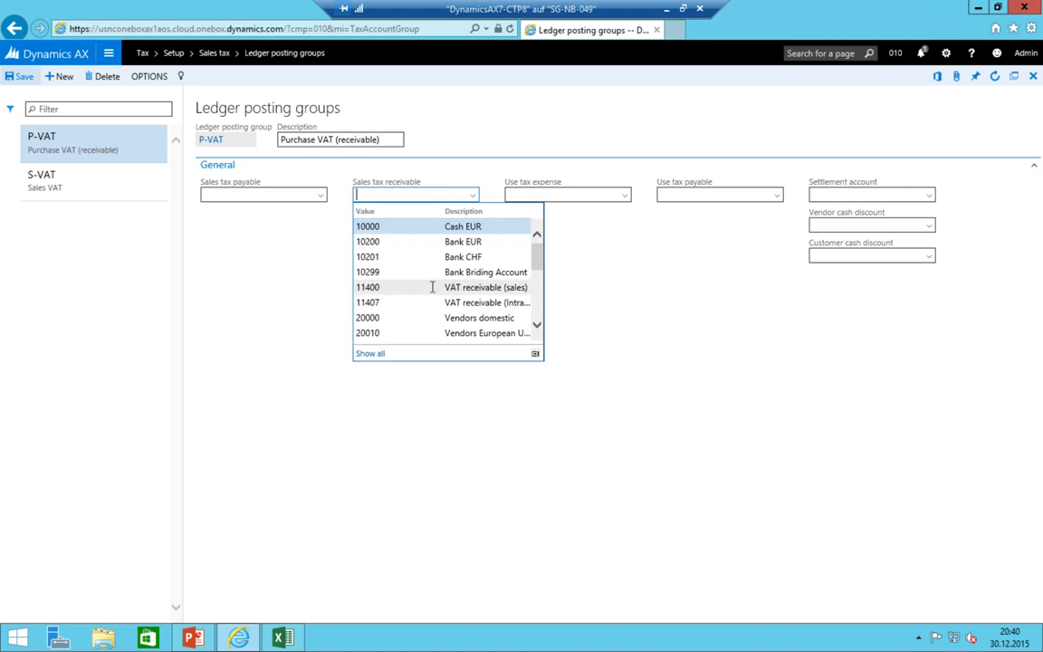
- Assign 11400 as P-VAT's sales tax receivable account and 22009 as settlement account
click(400, 288)
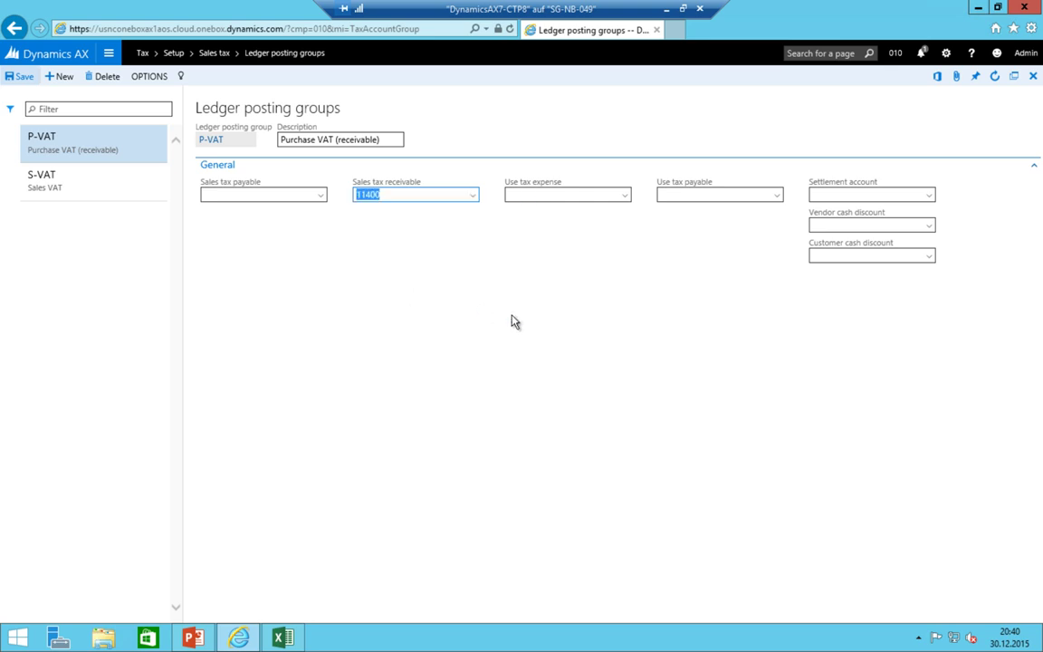
key(Tab)
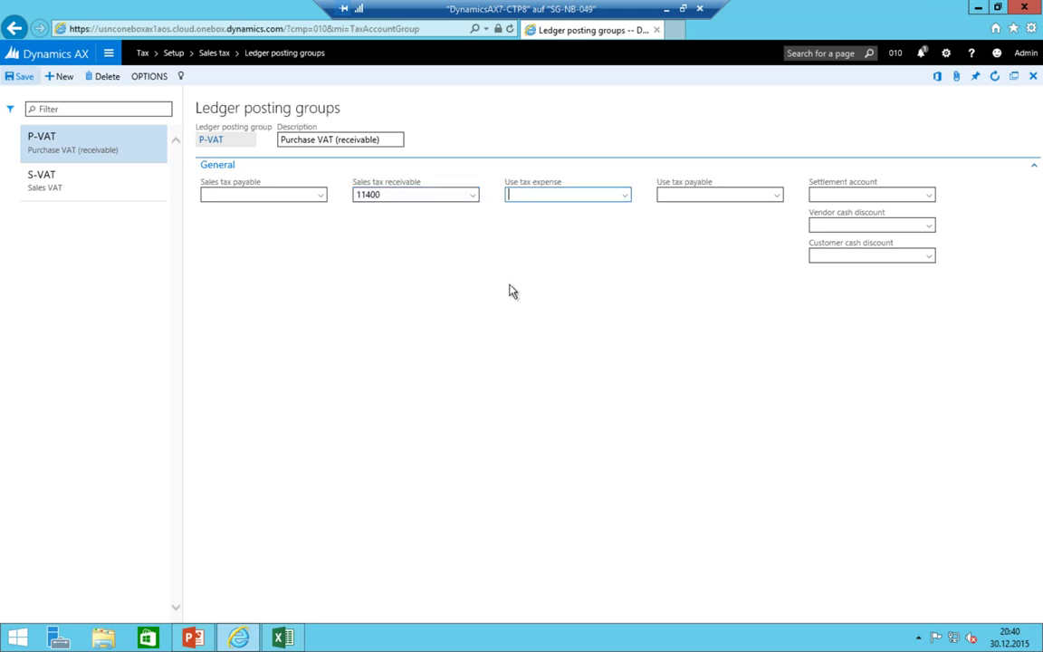
key(Tab)
key(Tab)
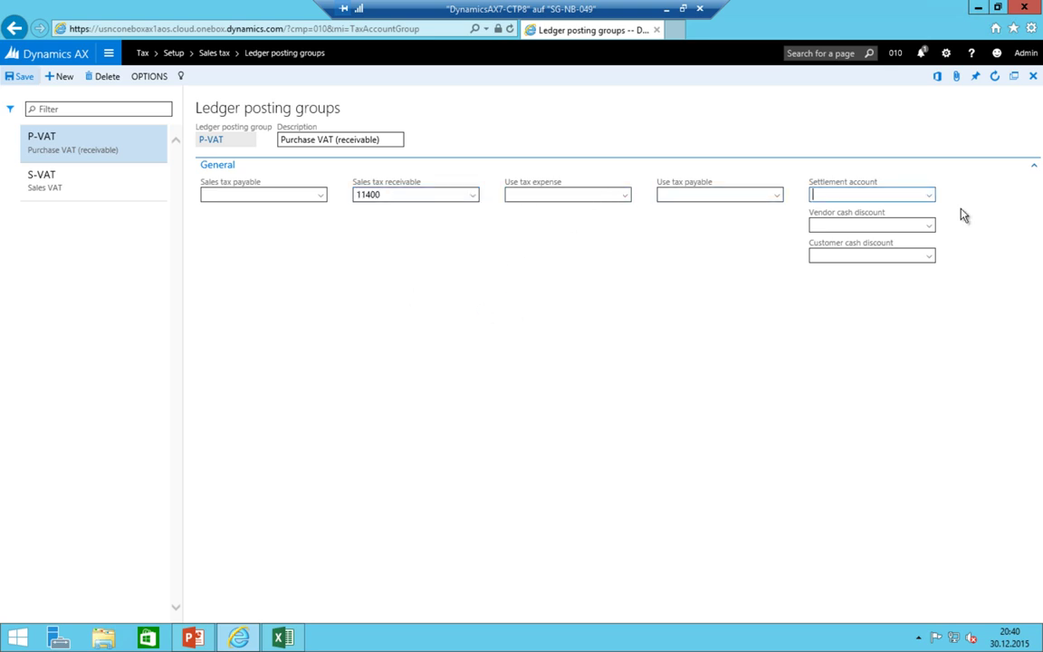
click(933, 198)
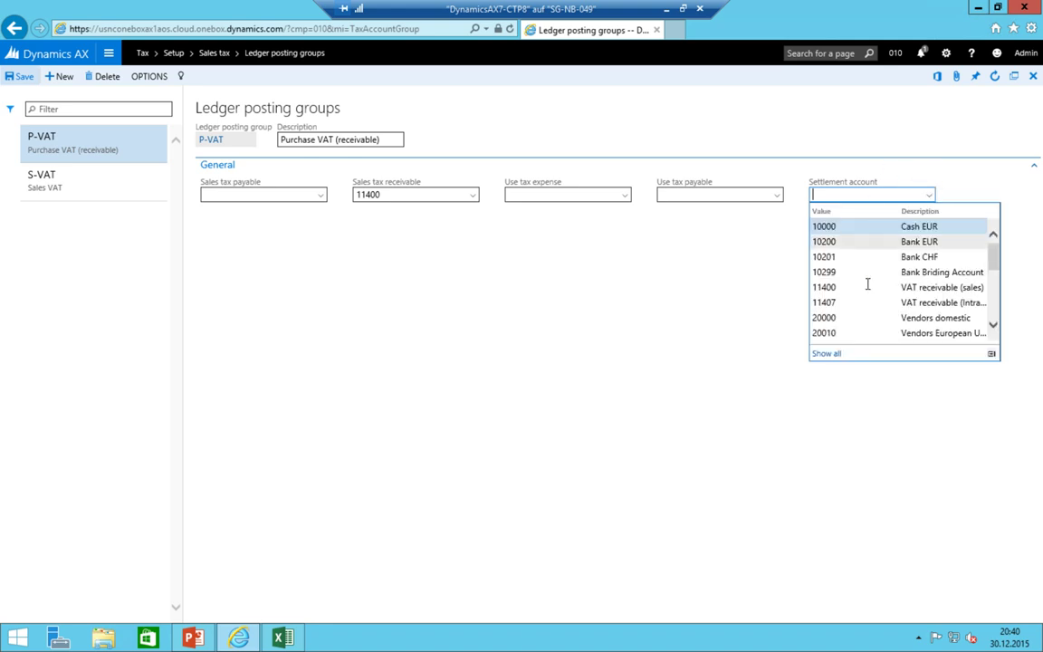
scroll(870, 290, down, 2)
click(851, 318)
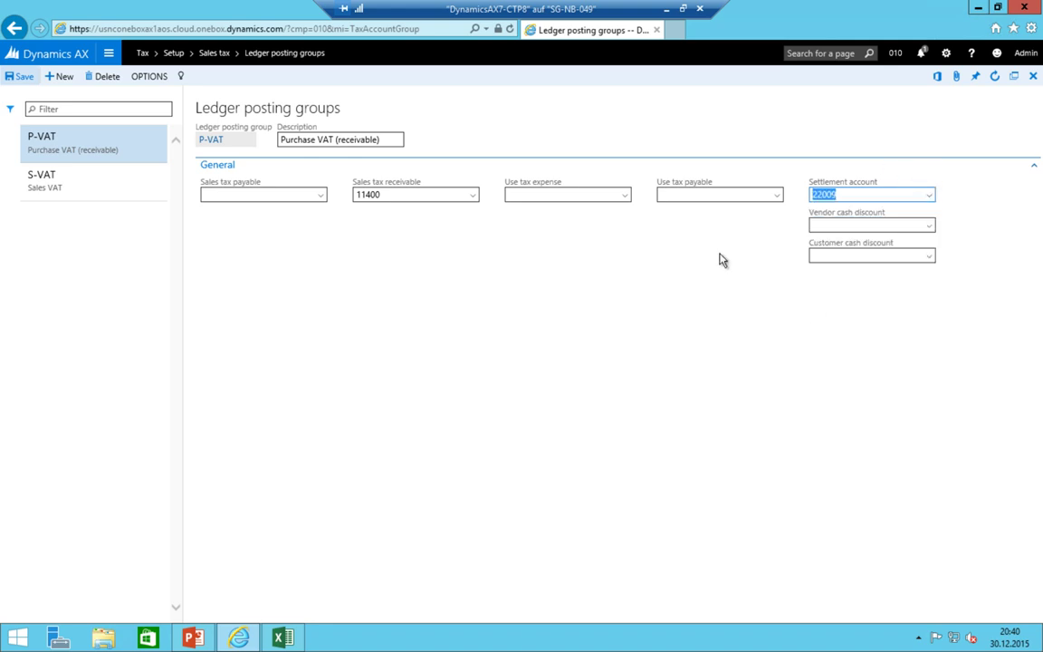
- Enter 11407 as use tax expense and 22007 as use tax payable, then commit P-VAT
click(569, 194)
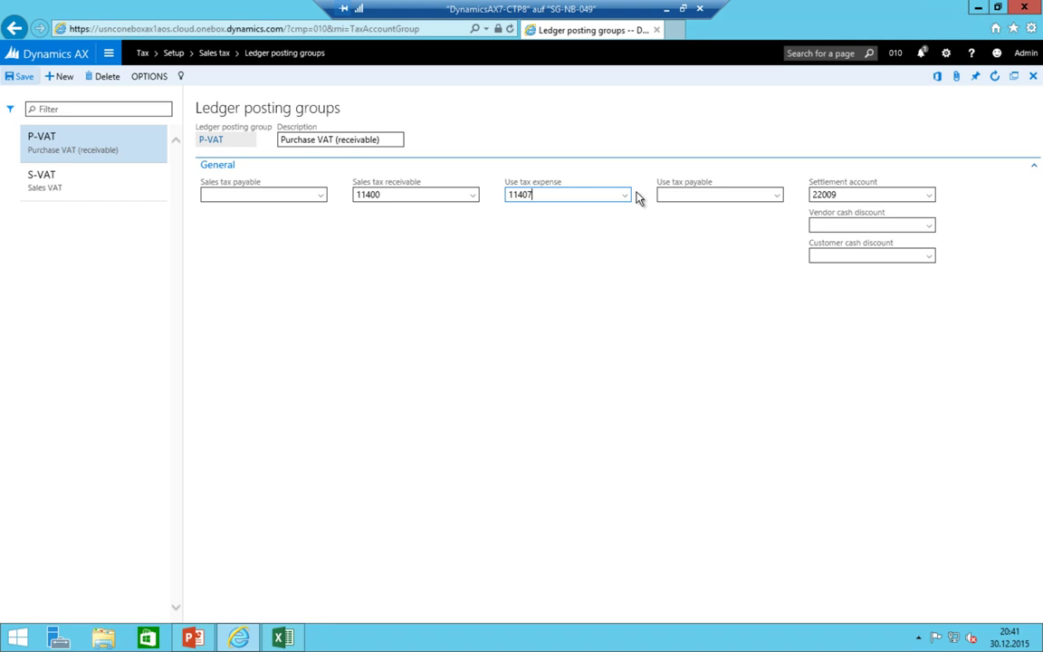
key(Tab)
text(22007)
key(shift+Tab)
click(247, 195)
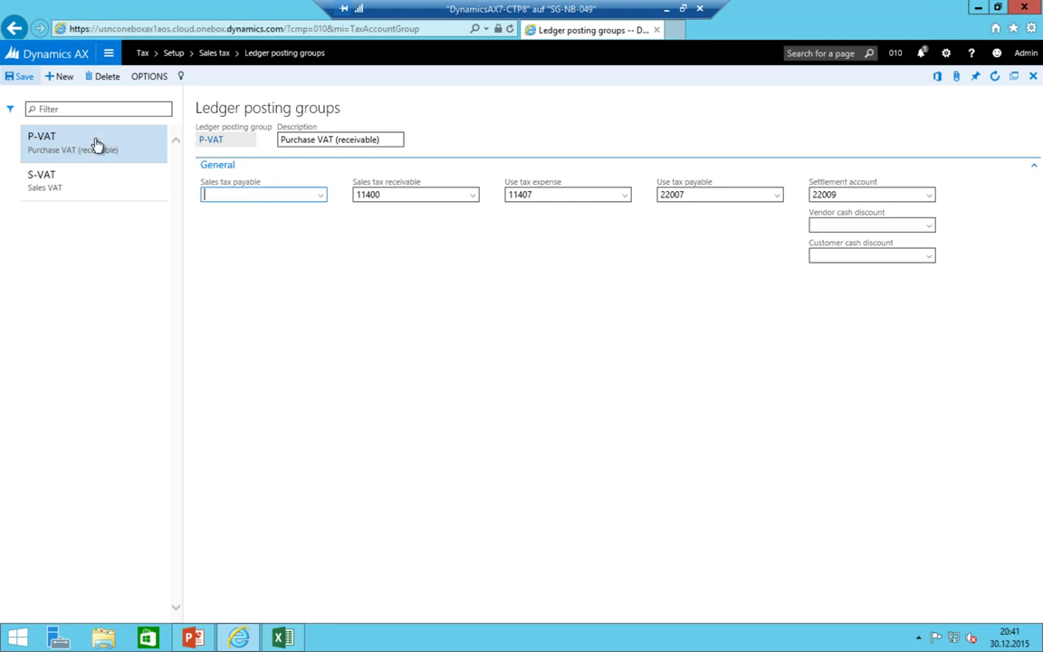
click(110, 181)
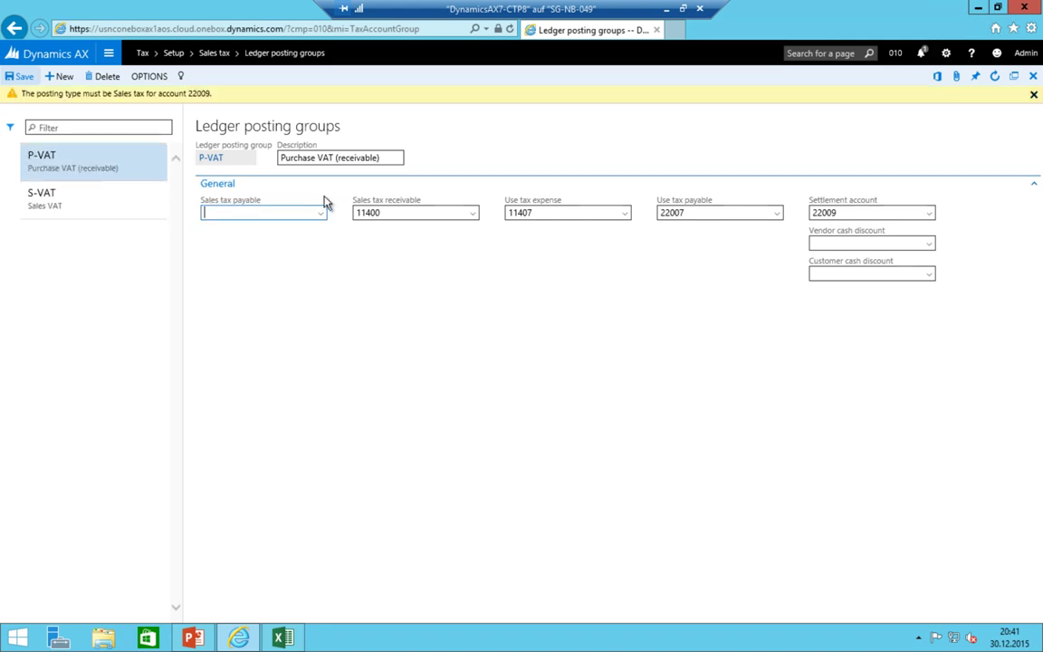
- Clear settlement account 22009 from the P-VAT posting group and save
click(112, 160)
click(722, 217)
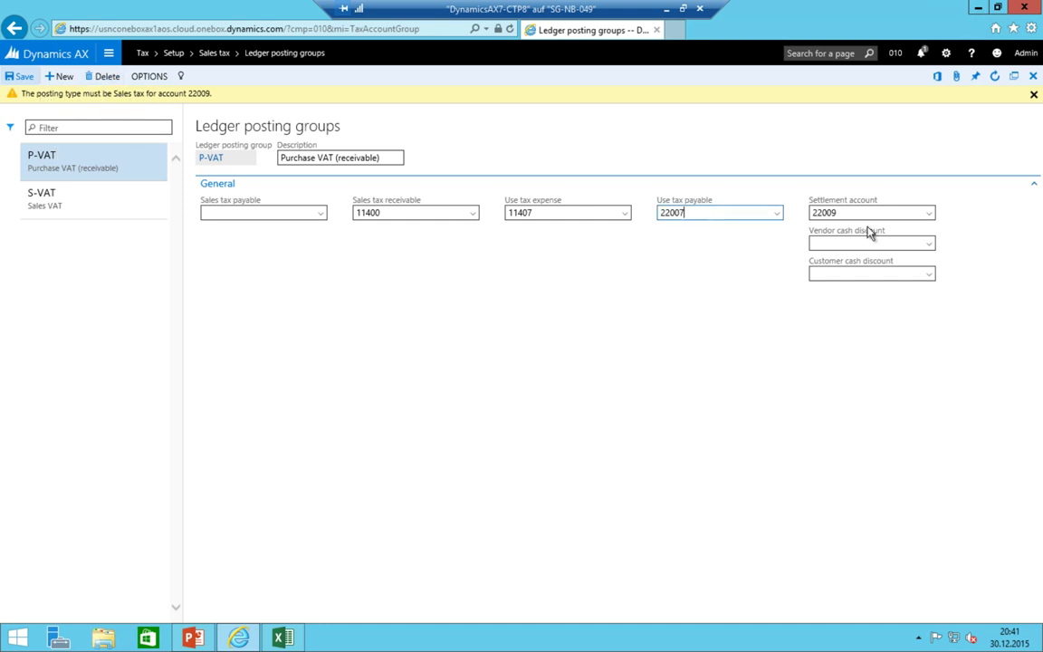
click(861, 214)
click(109, 52)
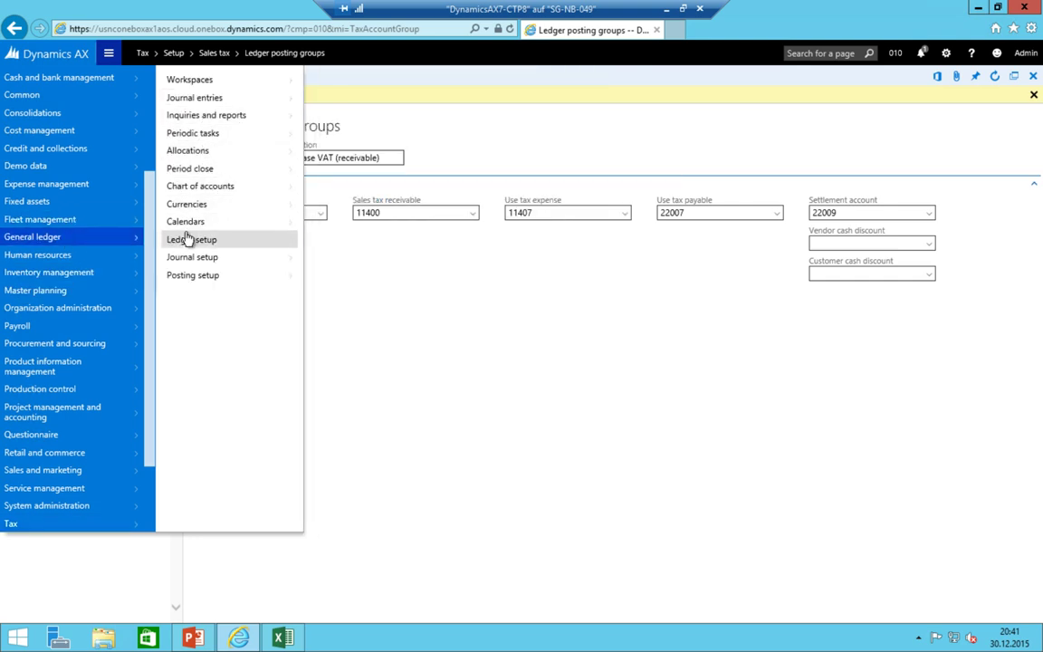
click(450, 282)
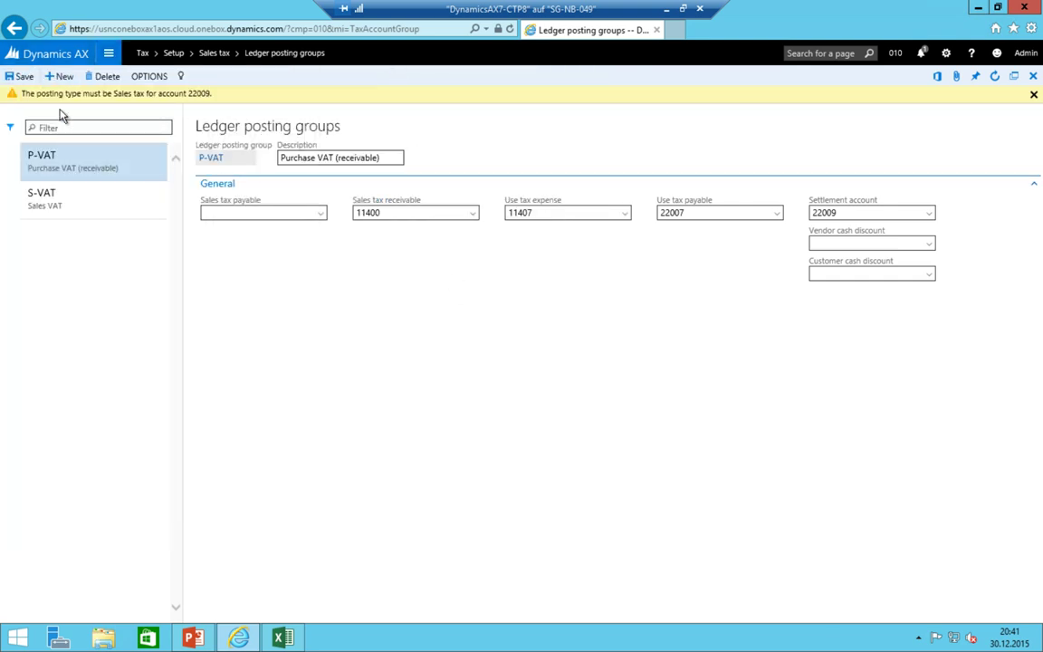
click(826, 213)
right_click(829, 216)
key(Escape)
key(ctrl+a)
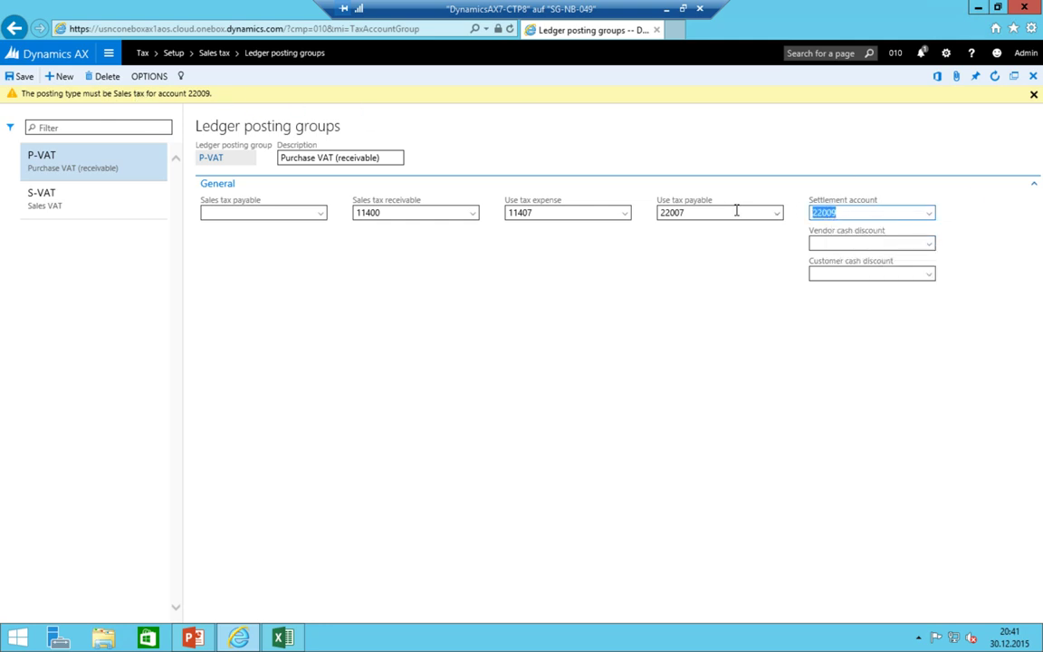
key(Delete)
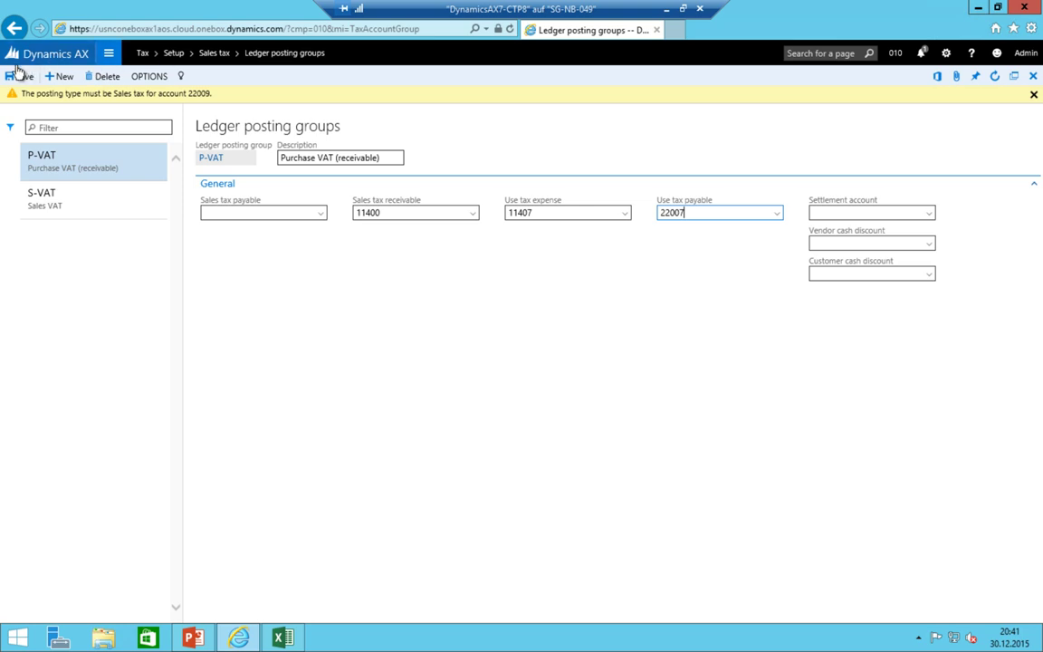
click(20, 76)
- Remove sales tax receivable account 11400 from P-VAT and save
click(108, 53)
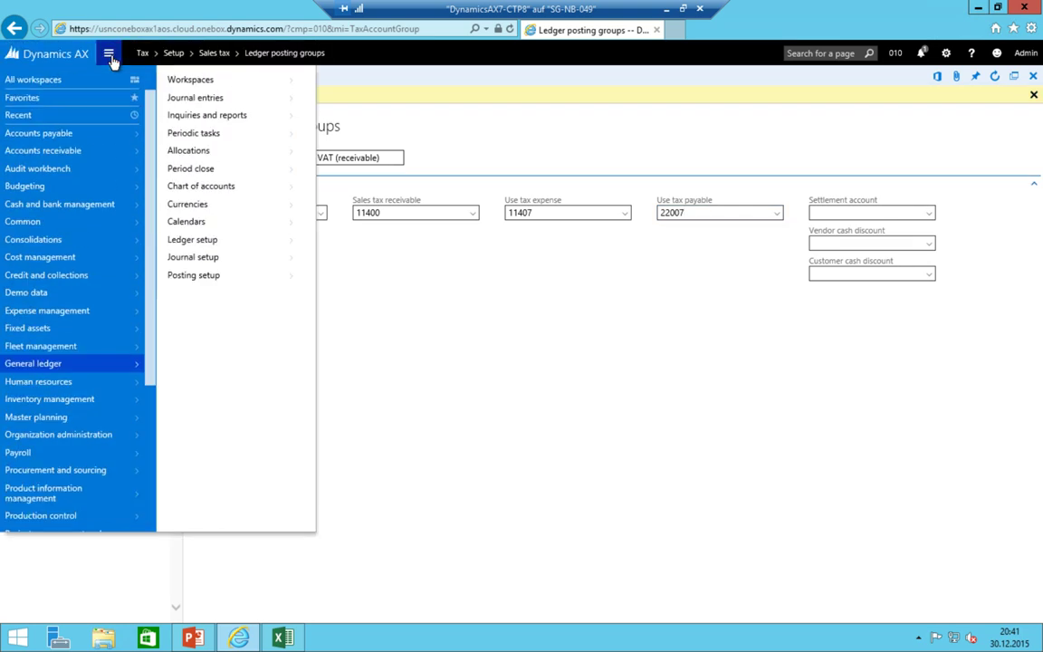
click(462, 280)
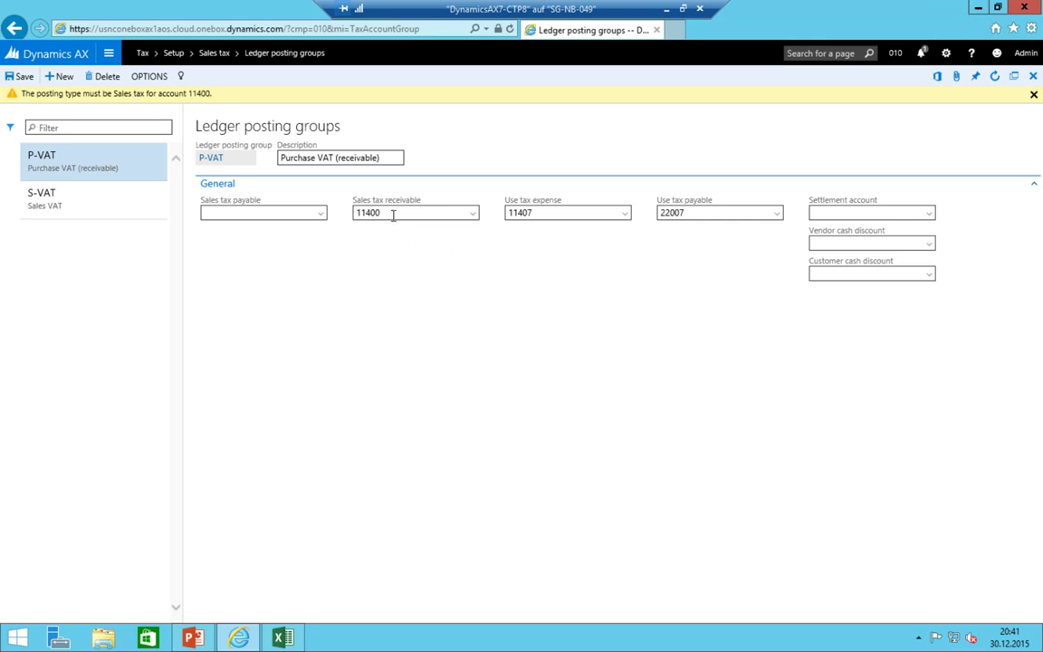
click(108, 53)
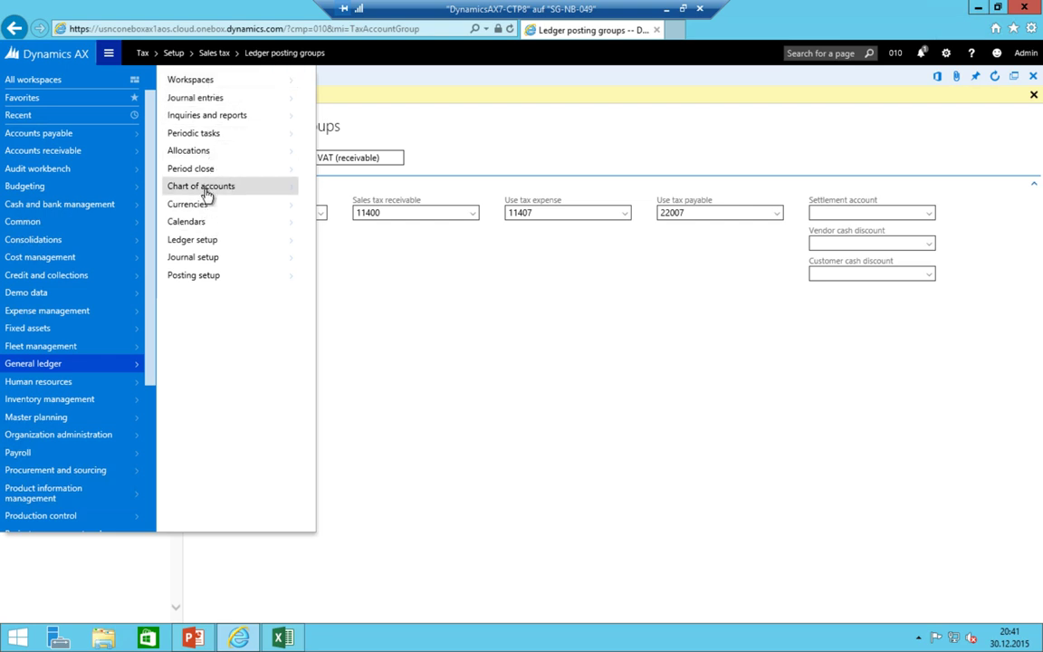
mouse_move(206, 193)
mouse_move(363, 82)
click(506, 84)
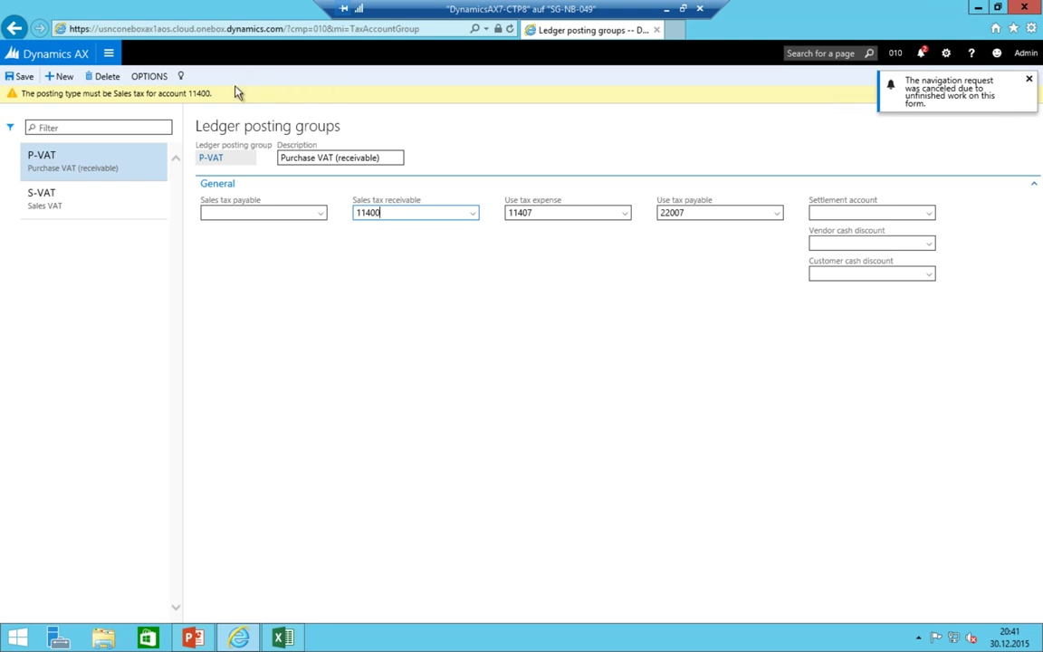
double_click(390, 212)
key(BackSpace)
click(19, 77)
- Remove use tax expense 11407 and use tax payable 22007 from P-VAT, saving after each
double_click(559, 212)
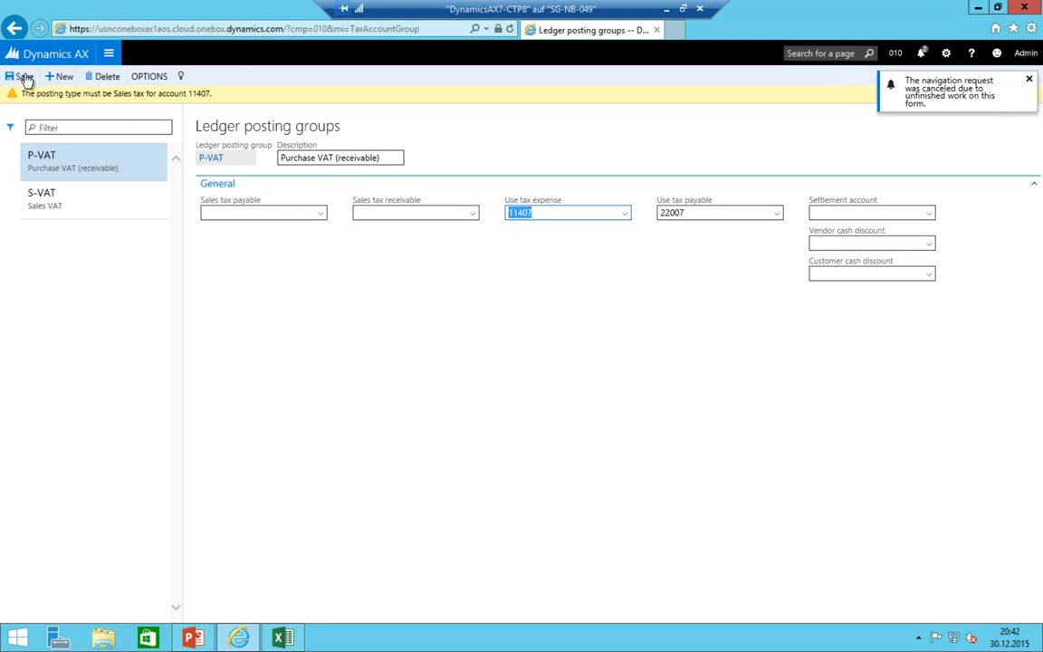
key(BackSpace)
click(20, 77)
click(658, 213)
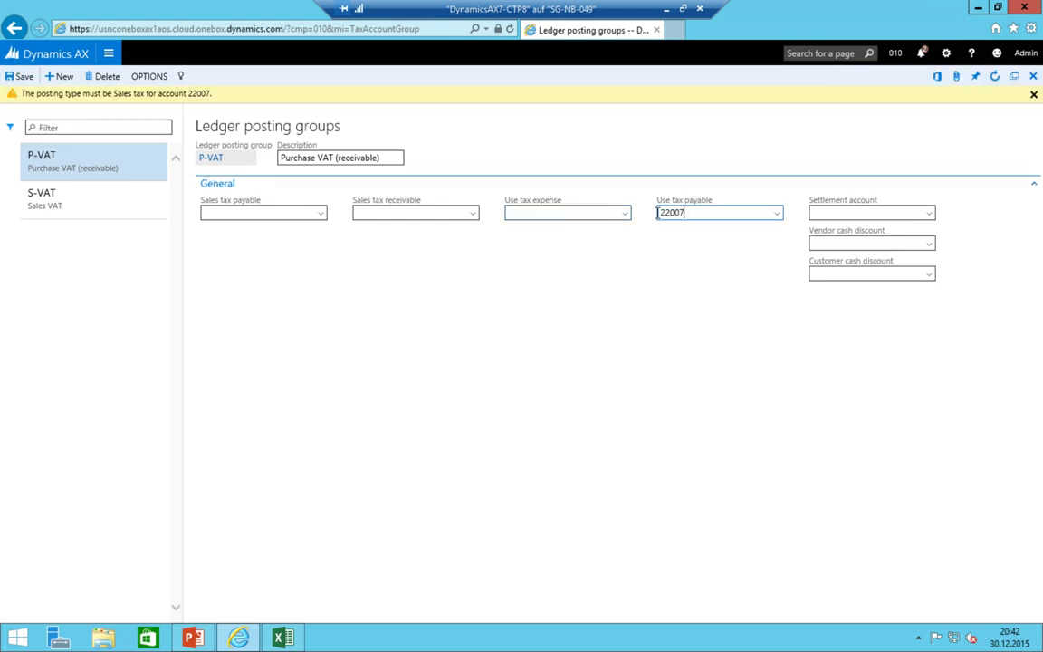
double_click(671, 213)
key(BackSpace)
click(20, 77)
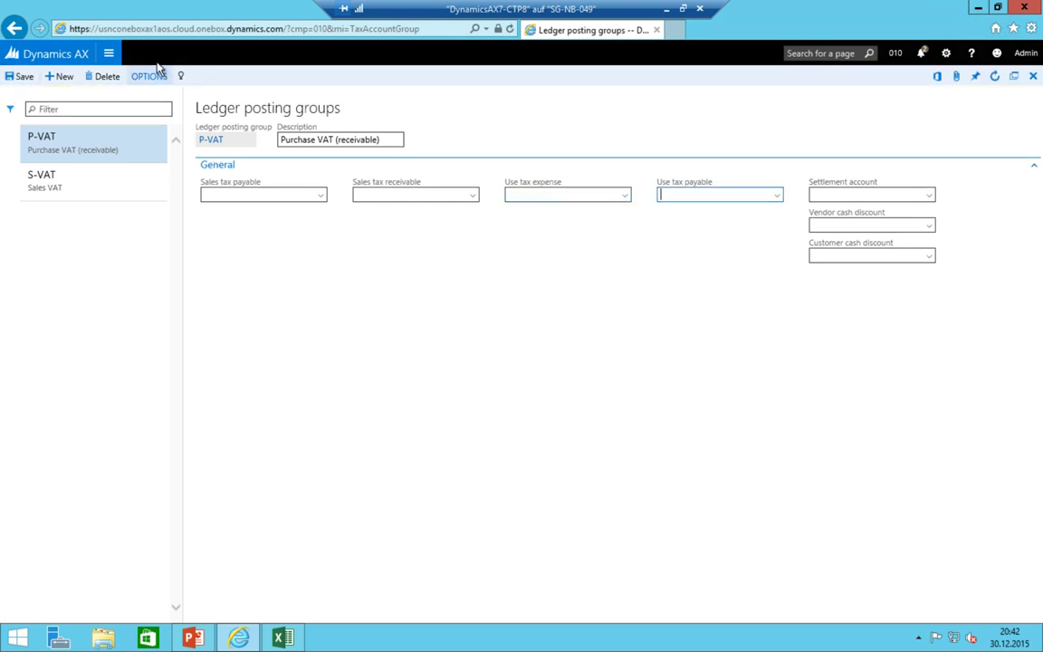
- Open Main accounts in edit mode in Details view, showing account 10000 Cash EUR
click(109, 54)
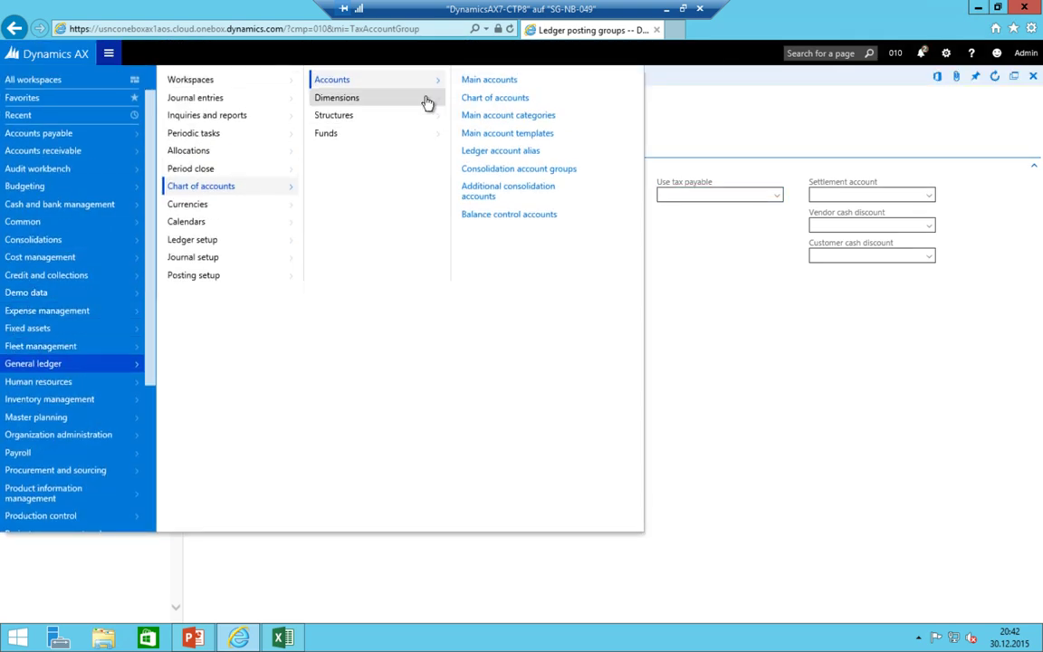
click(487, 81)
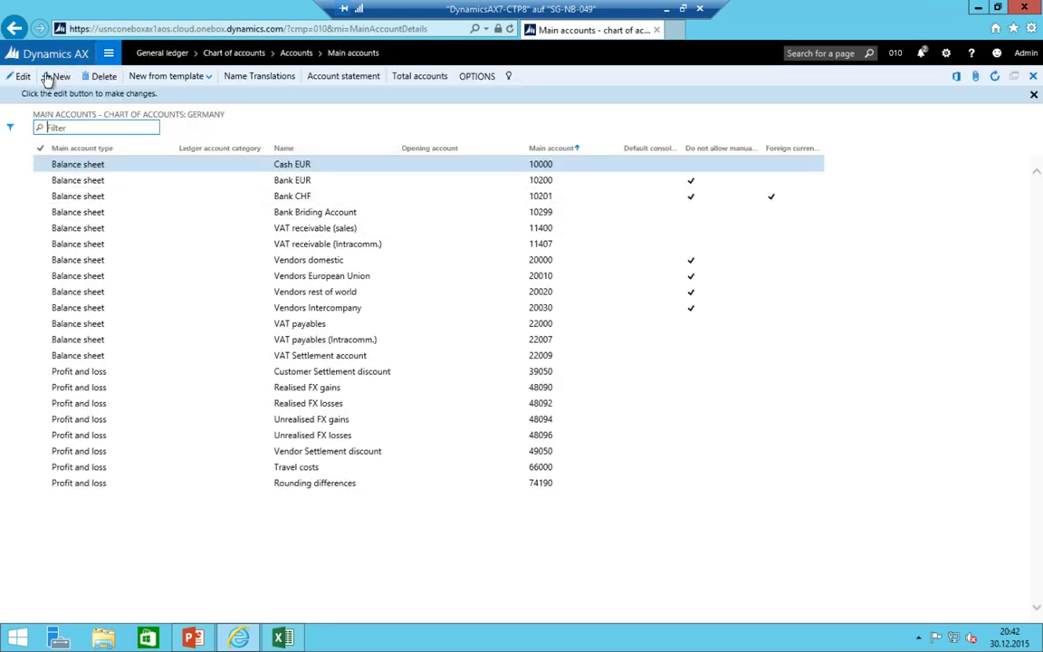
click(20, 76)
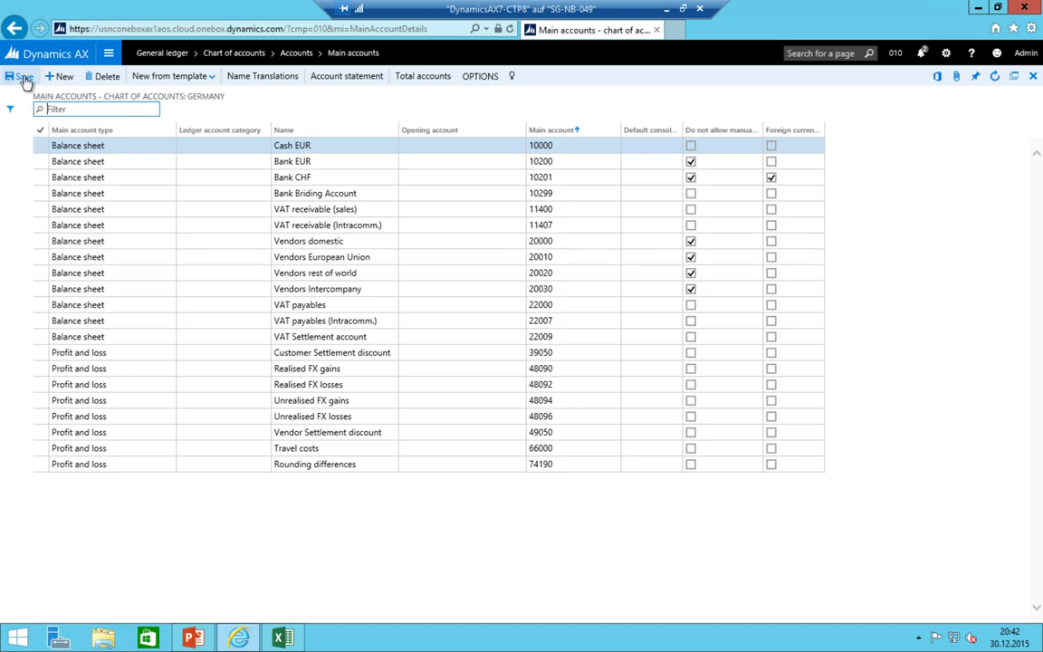
click(482, 77)
click(116, 125)
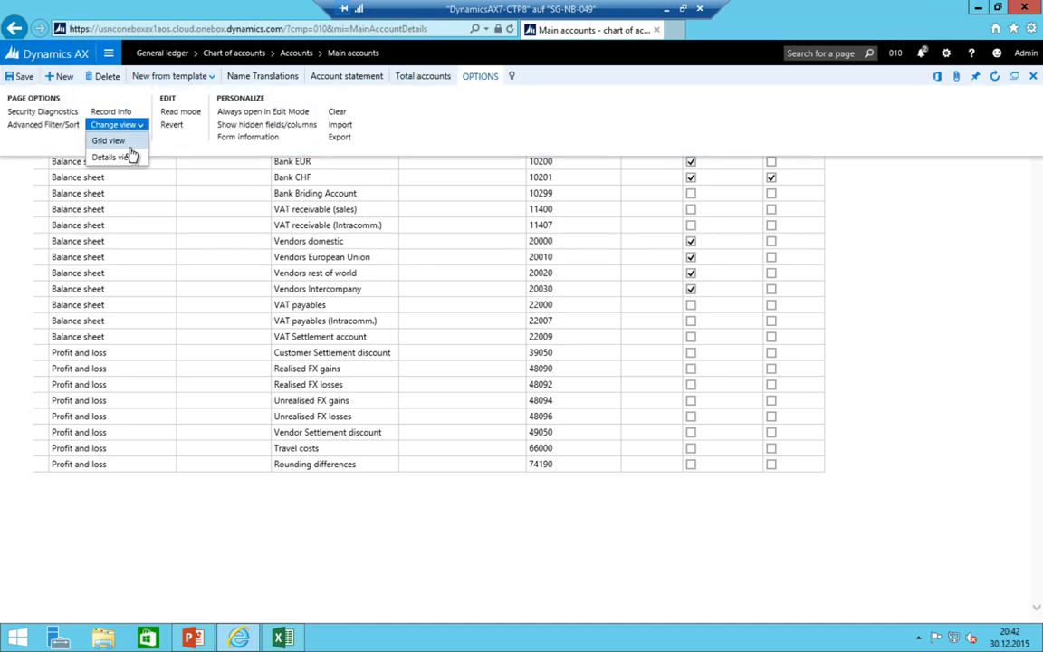
click(111, 156)
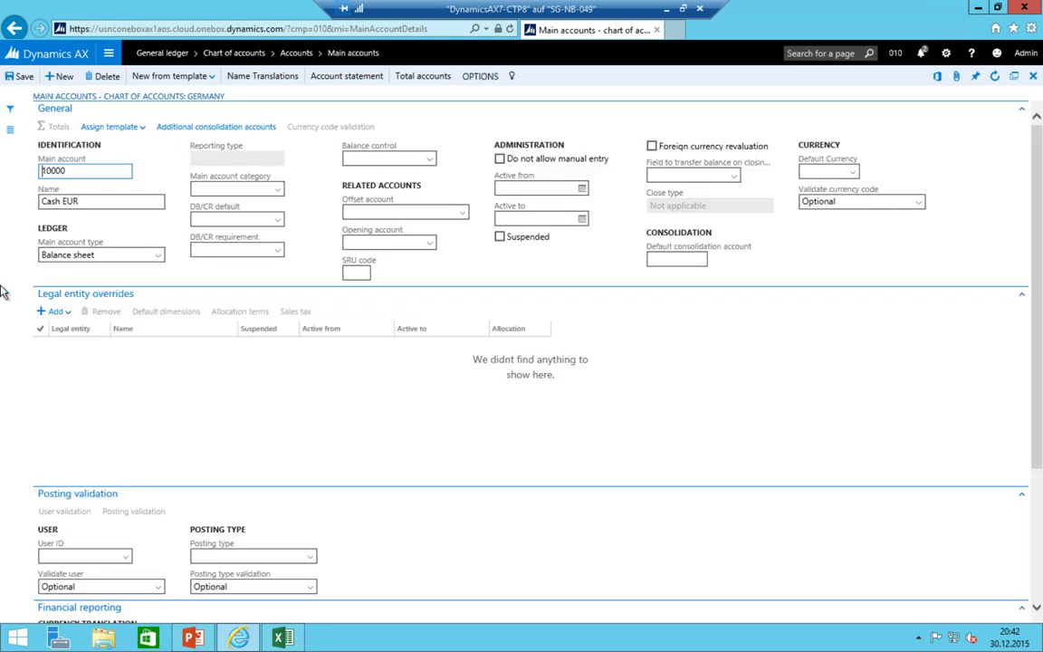
scroll(335, 399, down, 3)
scroll(326, 354, up, 3)
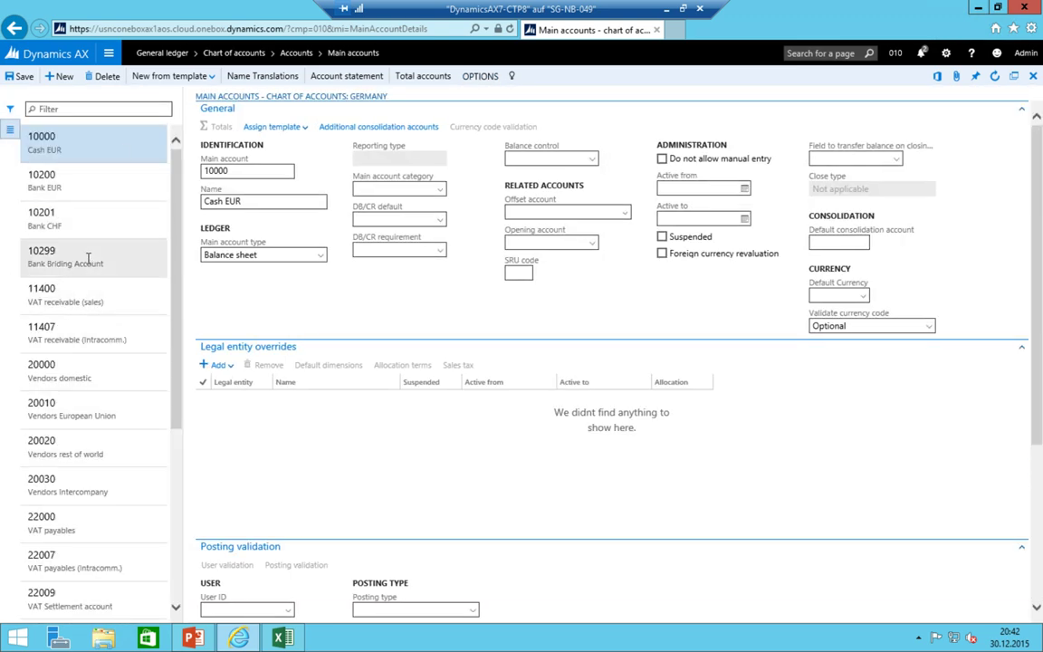
scroll(68, 344, down, 1)
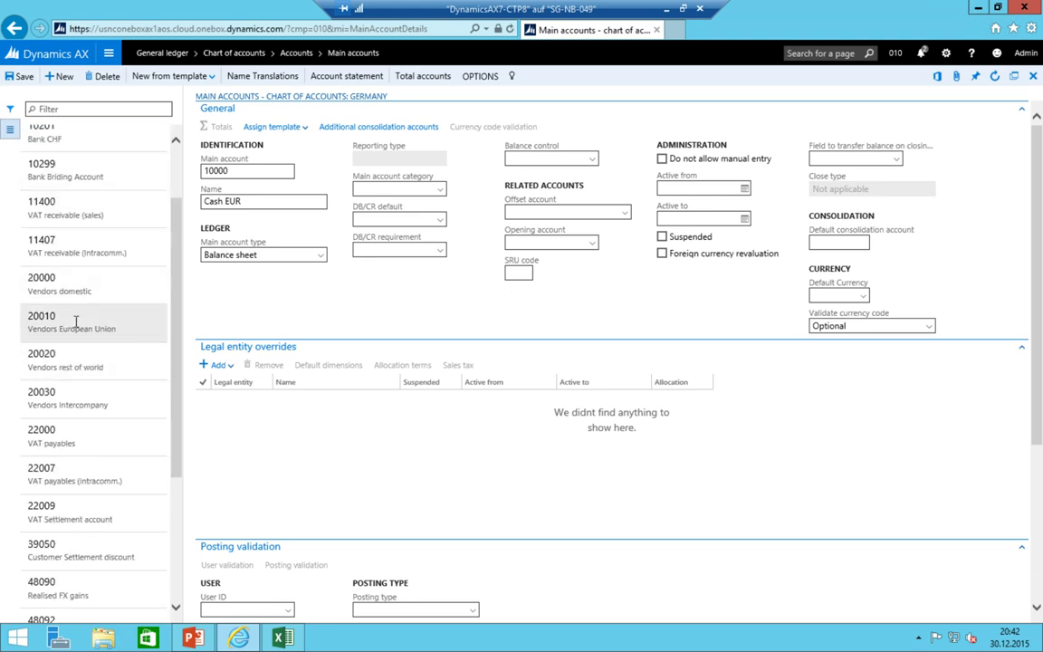
- Change account 22000 VAT payables' posting type to Sales tax
click(85, 440)
scroll(431, 310, down, 3)
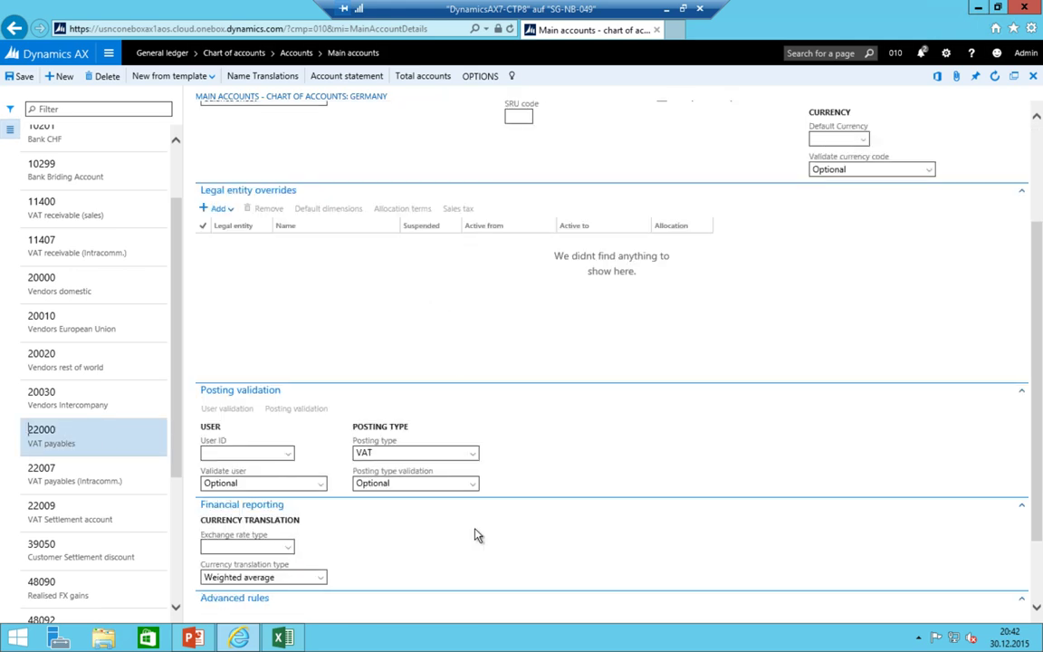
click(369, 454)
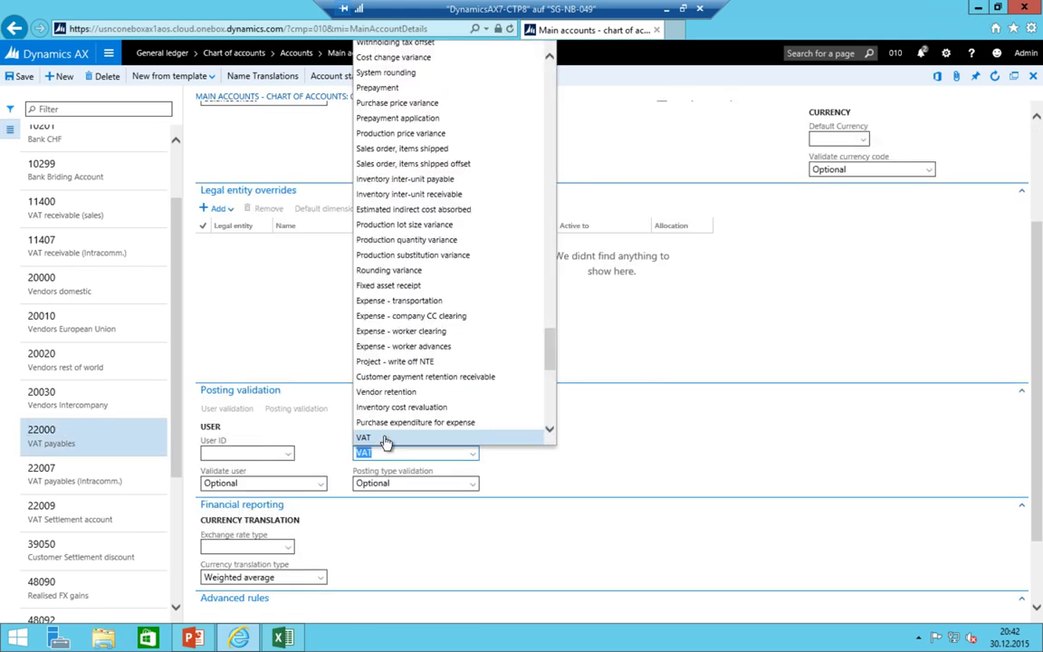
scroll(480, 327, down, 3)
scroll(488, 414, down, 1)
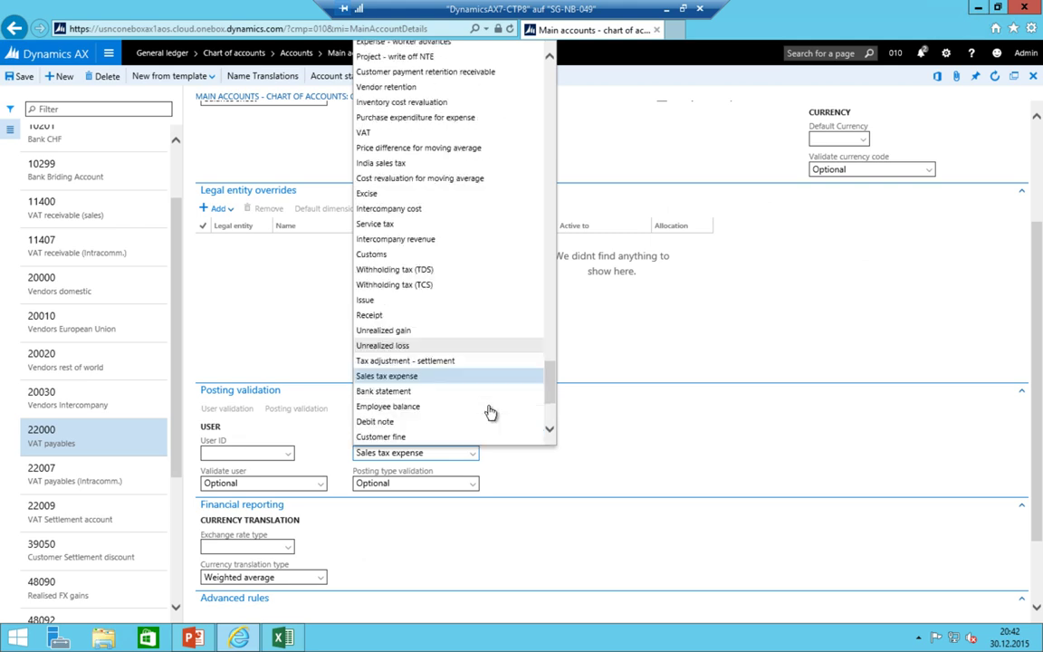
scroll(472, 399, down, 3)
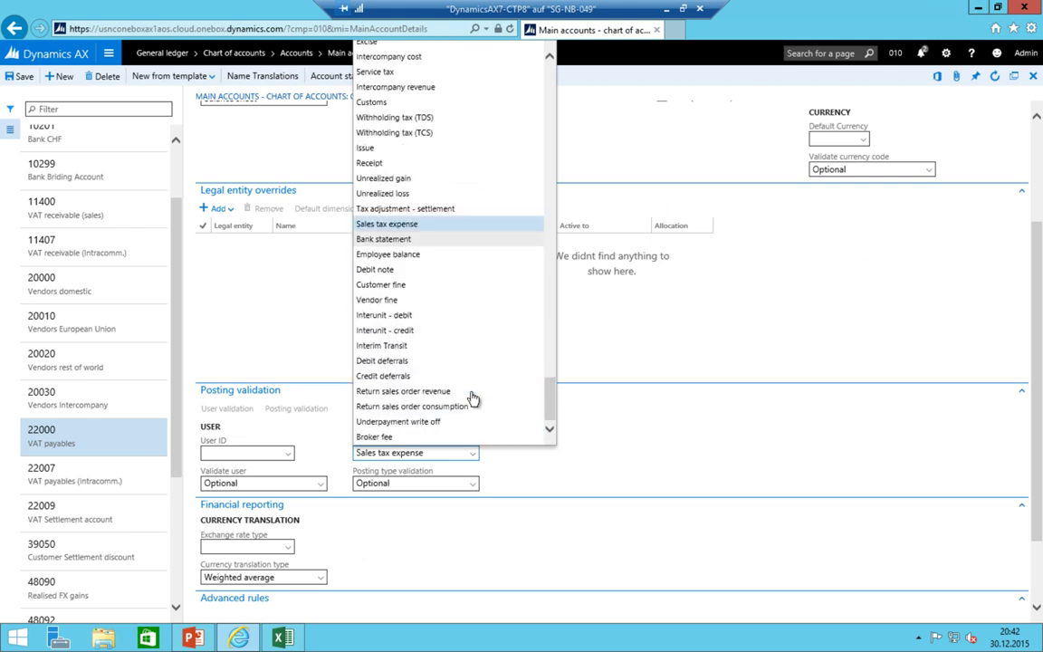
scroll(456, 424, up, 1)
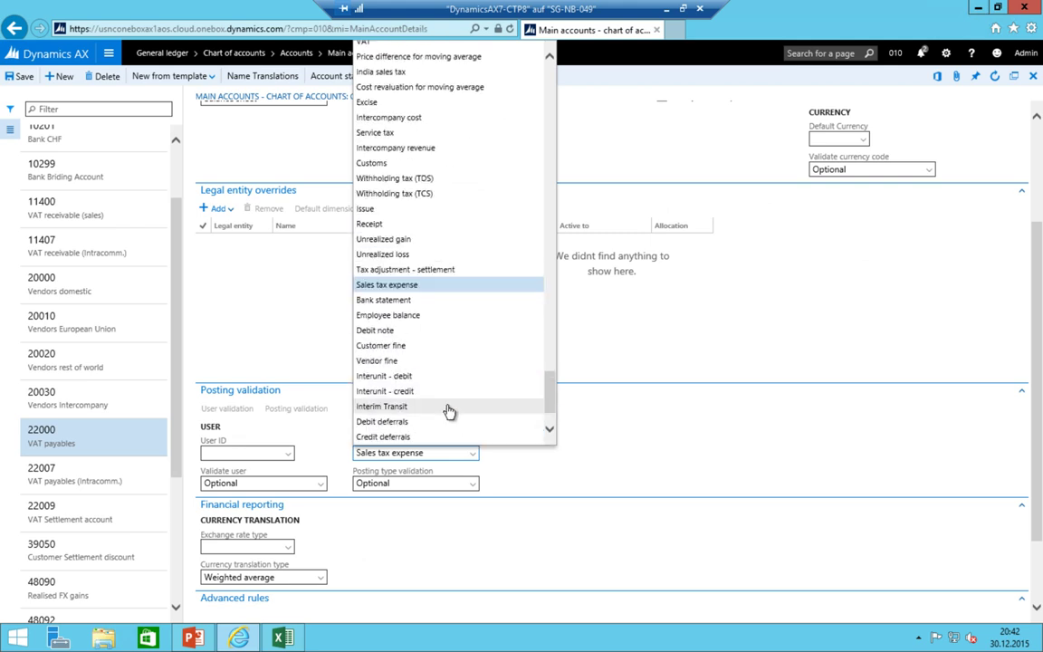
scroll(450, 412, up, 1)
scroll(408, 232, up, 3)
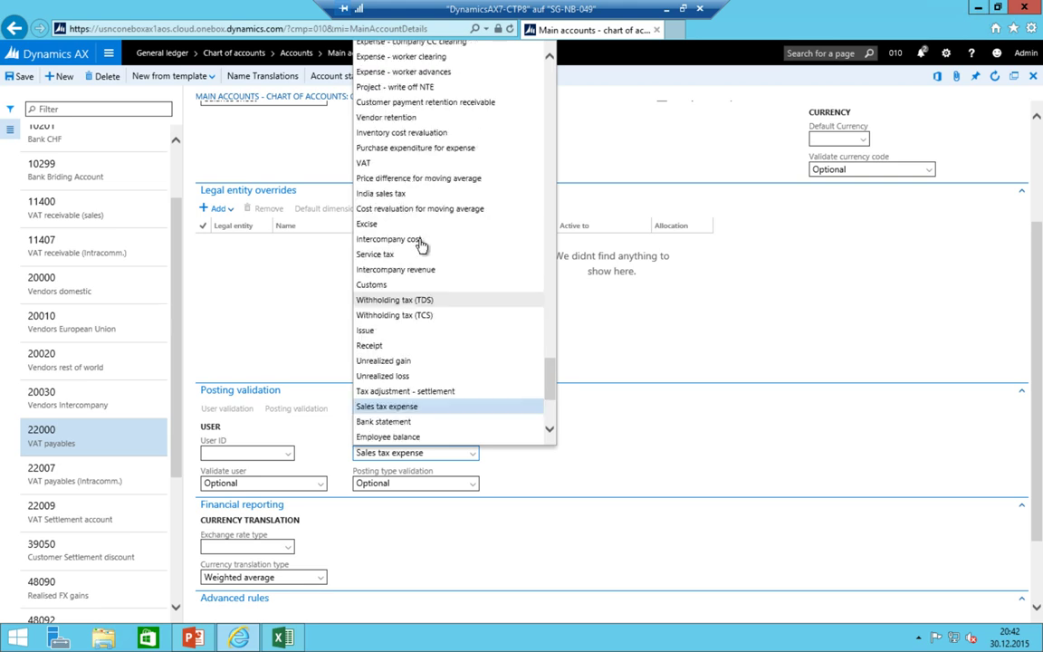
scroll(420, 244, up, 2)
scroll(453, 272, down, 2)
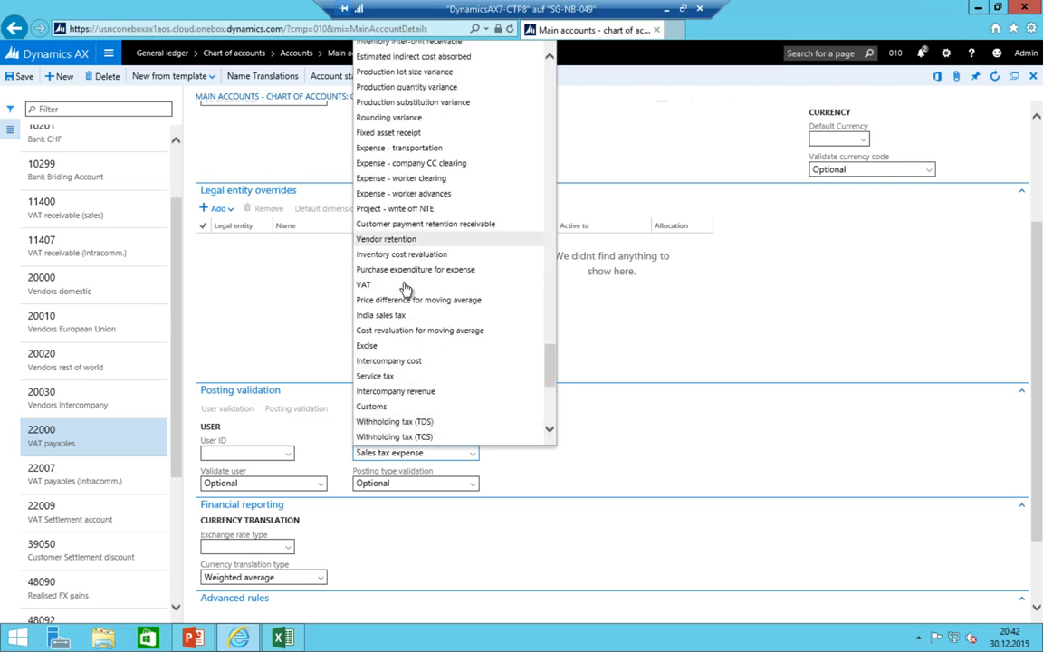
scroll(378, 294, up, 8)
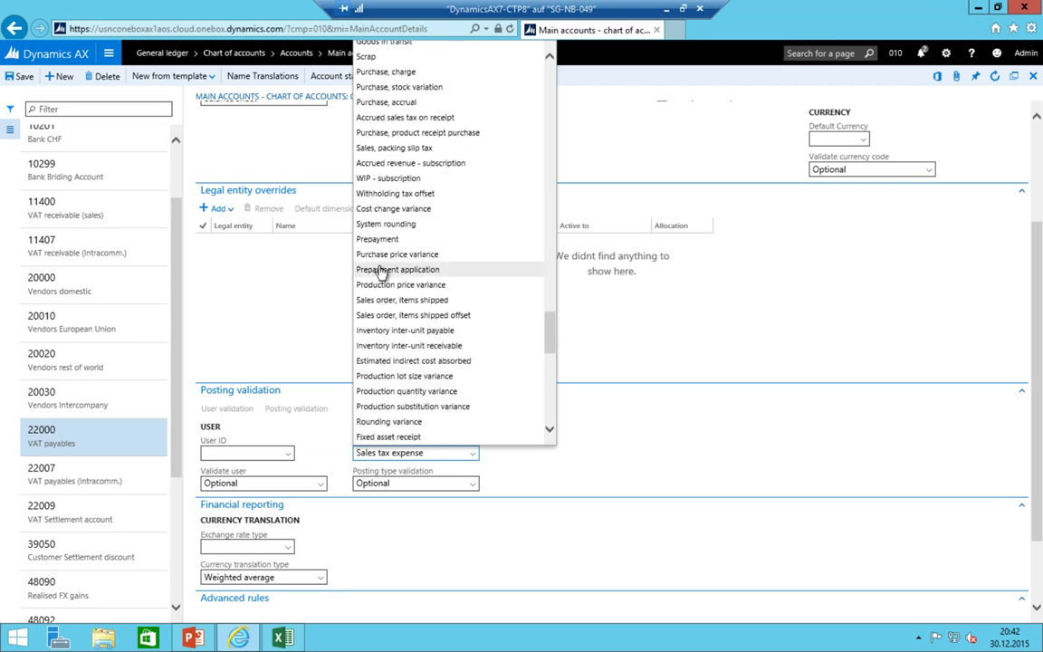
scroll(387, 266, up, 7)
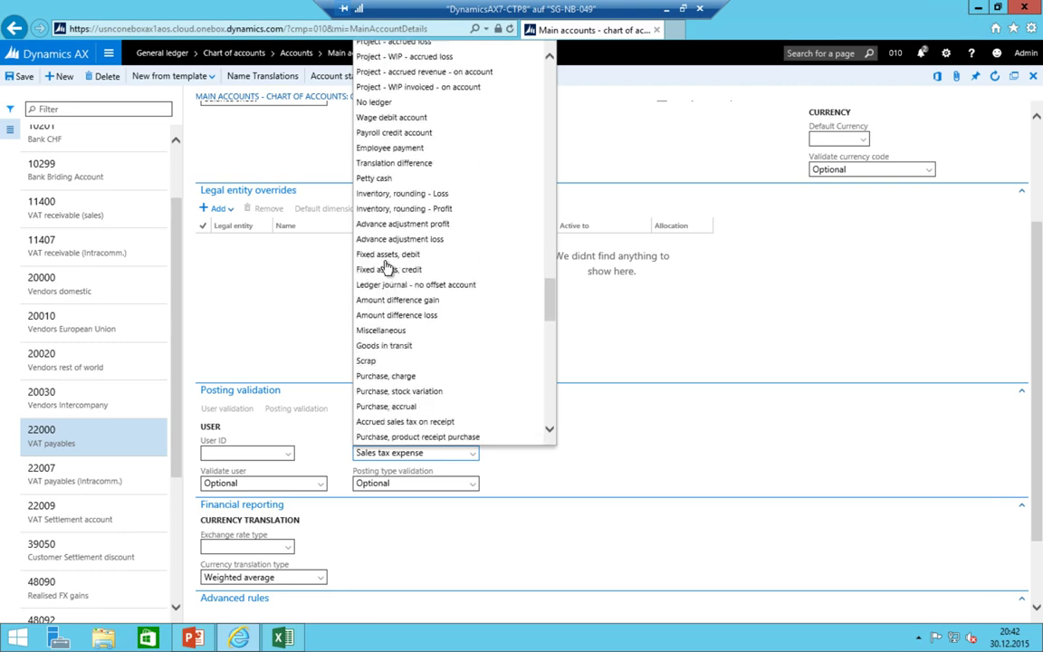
scroll(387, 266, up, 15)
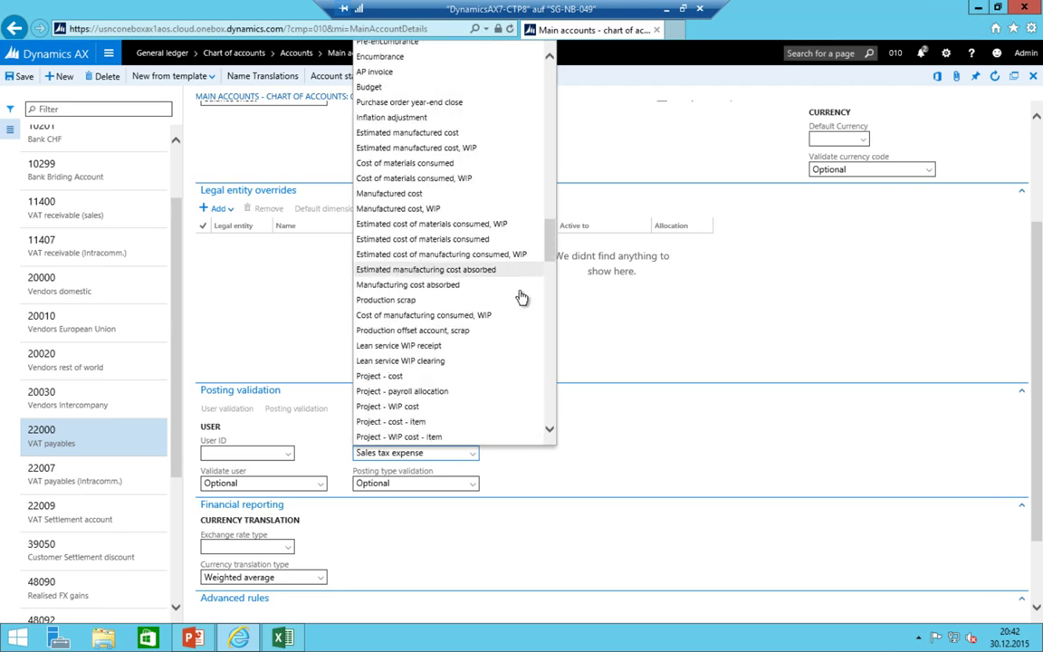
scroll(466, 334, up, 12)
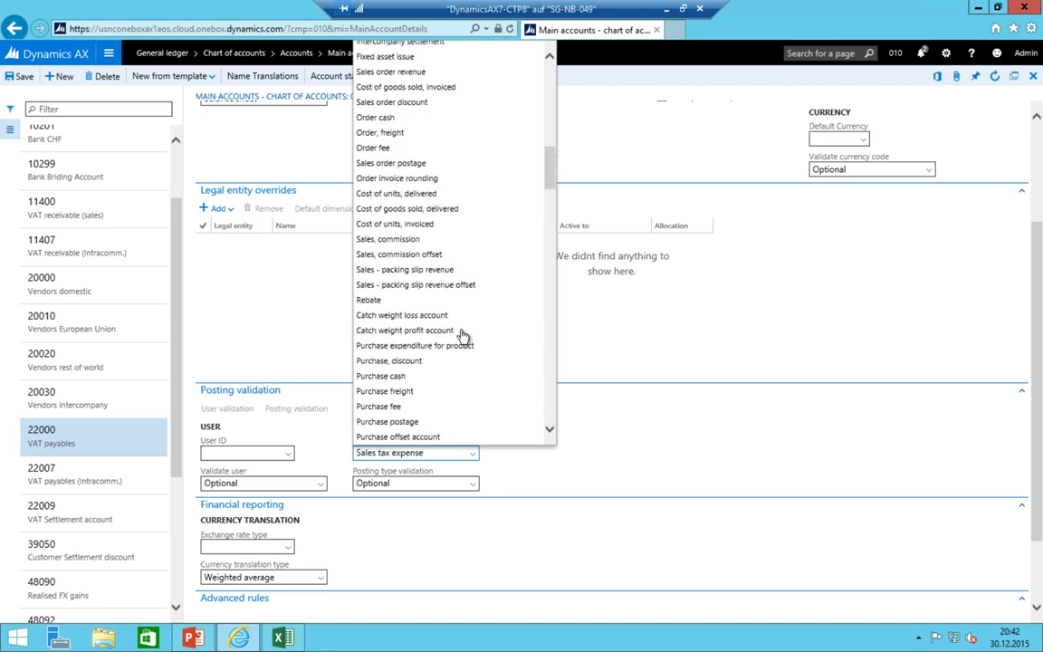
drag(420, 455, 391, 452)
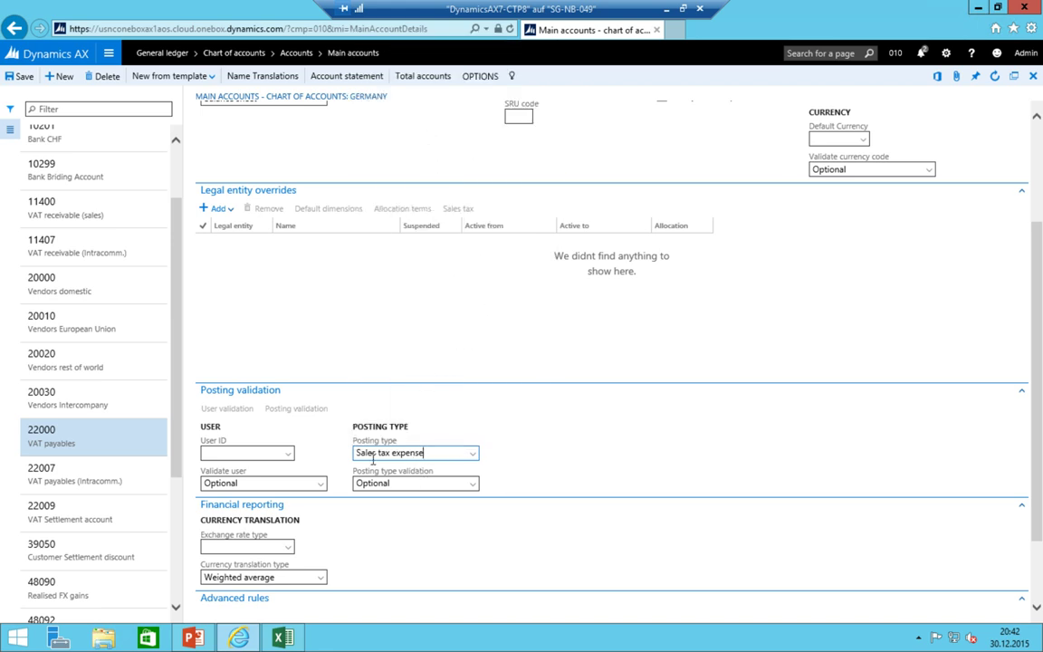
click(428, 457)
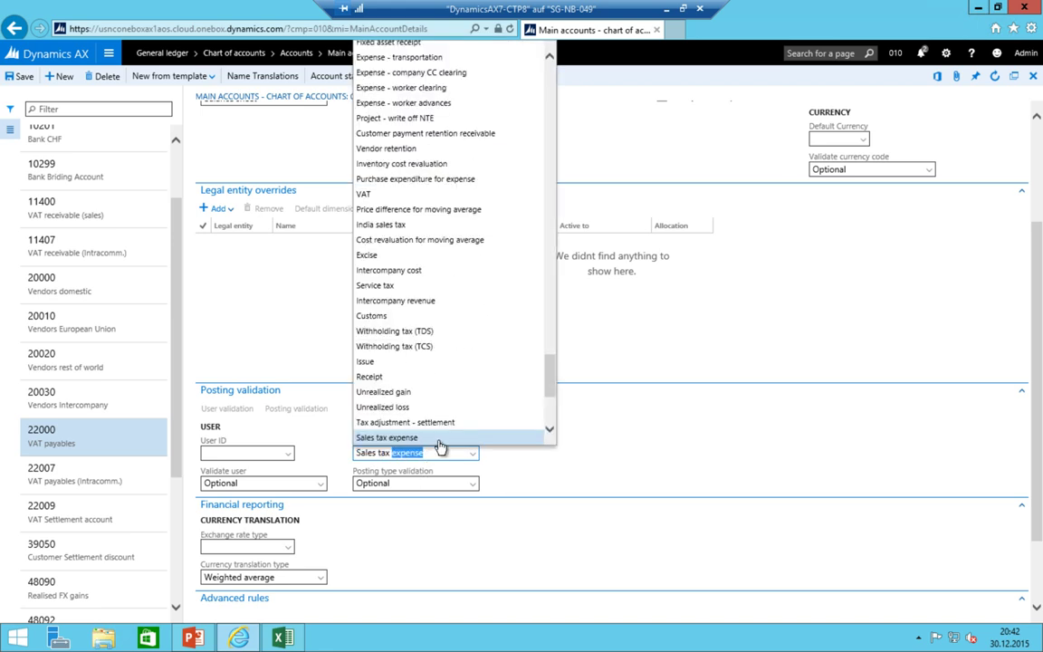
click(459, 454)
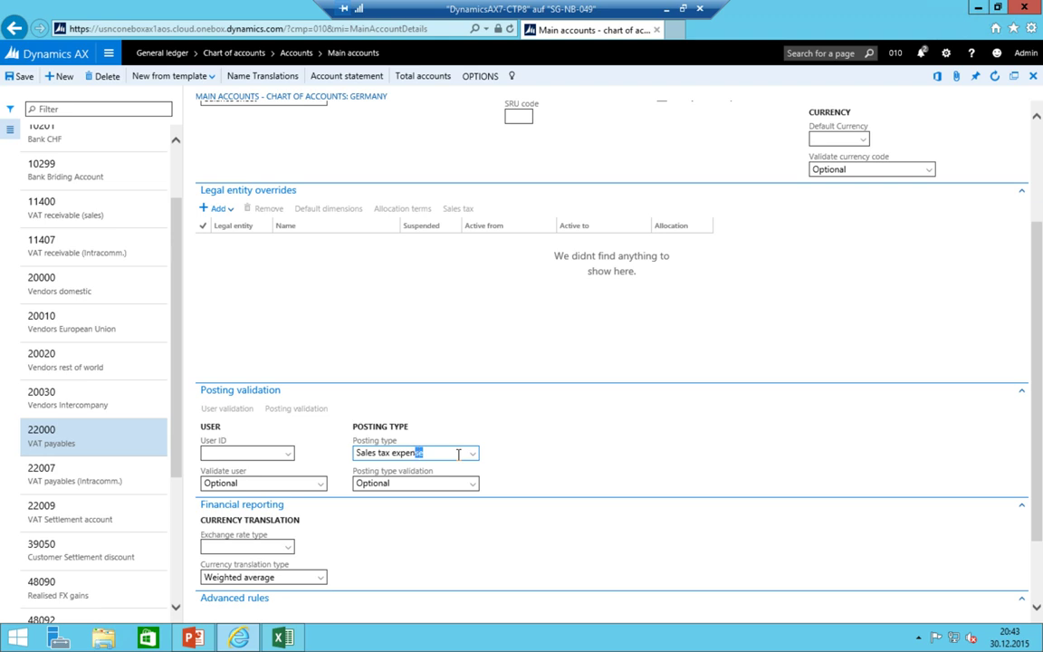
key(shift+Left)
key(shift+Left)
key(shift+Left)
key(shift+Left)
key(shift+Left)
key(shift+Left)
key(shift+Left)
key(shift+Left)
key(shift+Left)
key(shift+Left)
key(shift+Left)
key(shift+Left)
key(shift+Left)
key(shift+Left)
key(shift+Left)
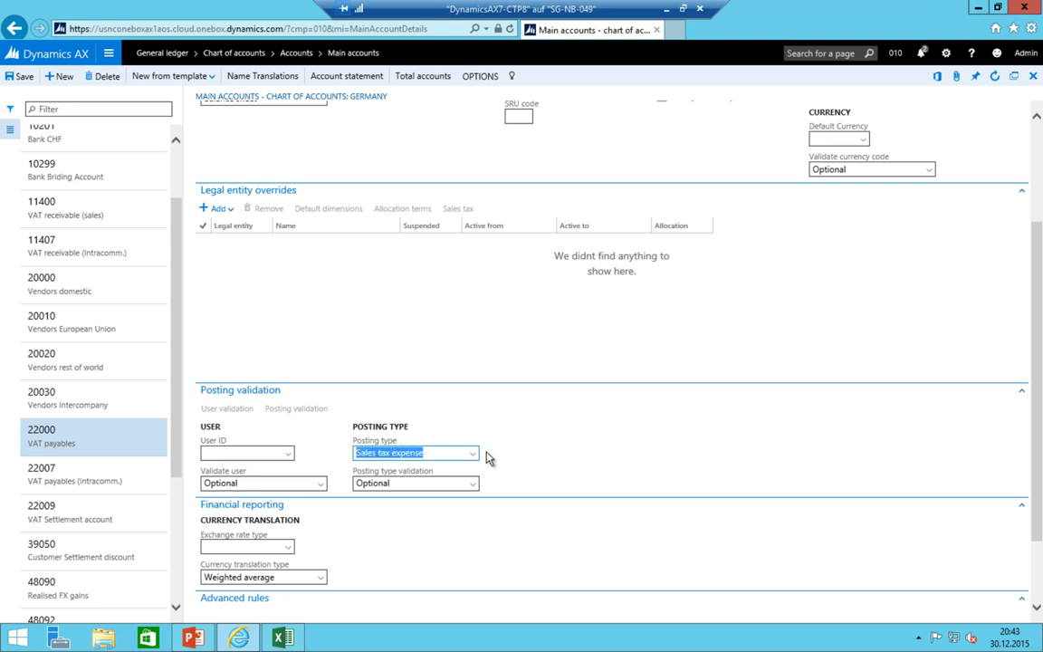
click(472, 455)
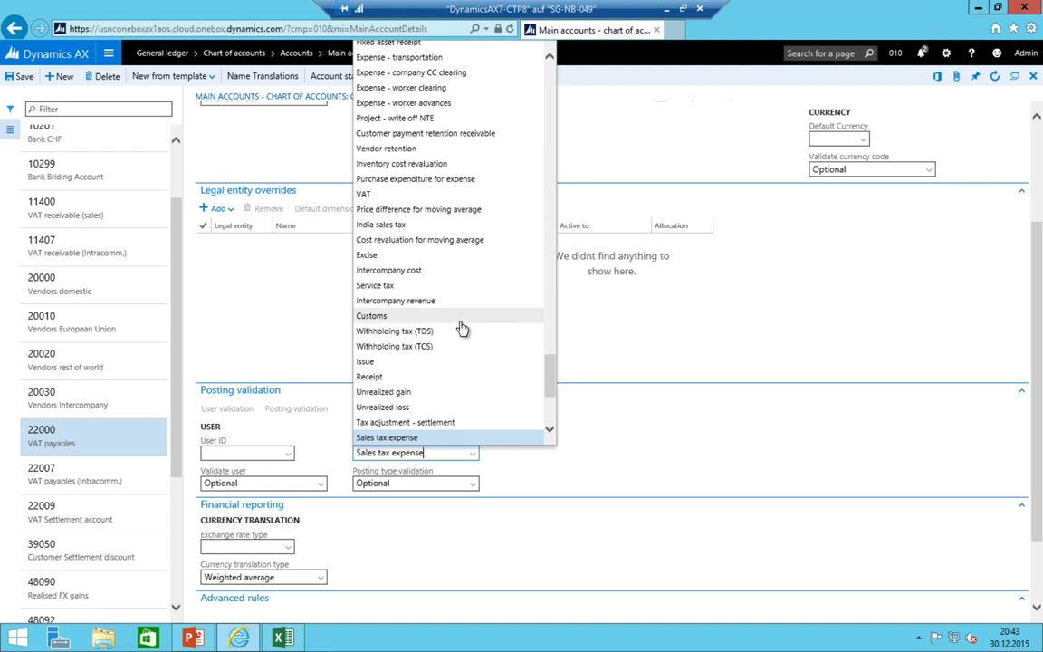
scroll(462, 328, down, 5)
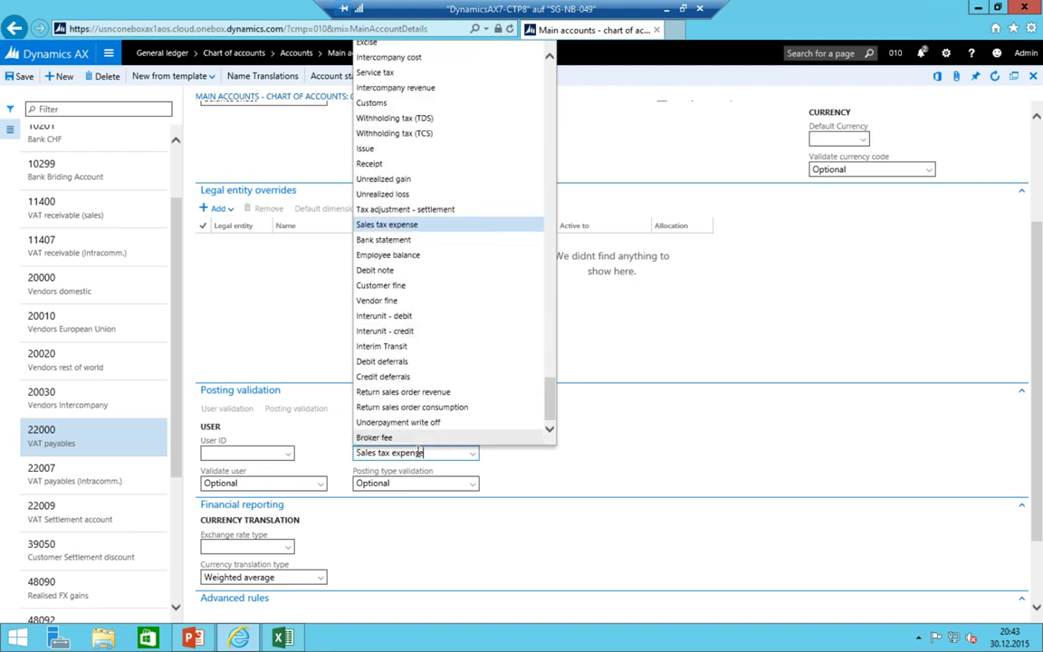
scroll(419, 421, up, 7)
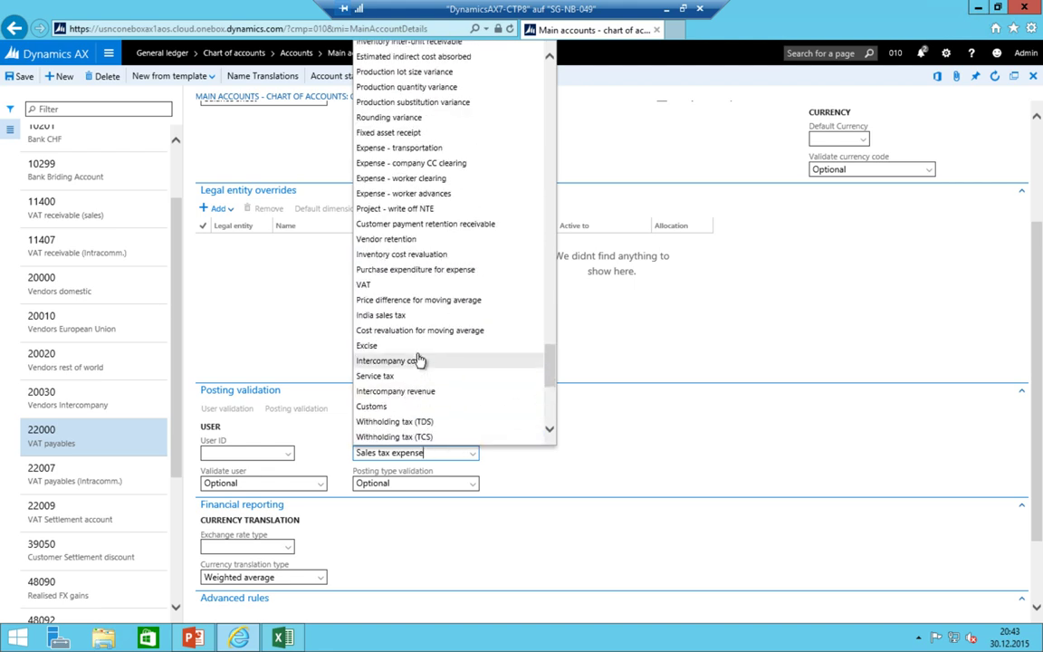
scroll(420, 360, up, 1)
scroll(419, 361, up, 3)
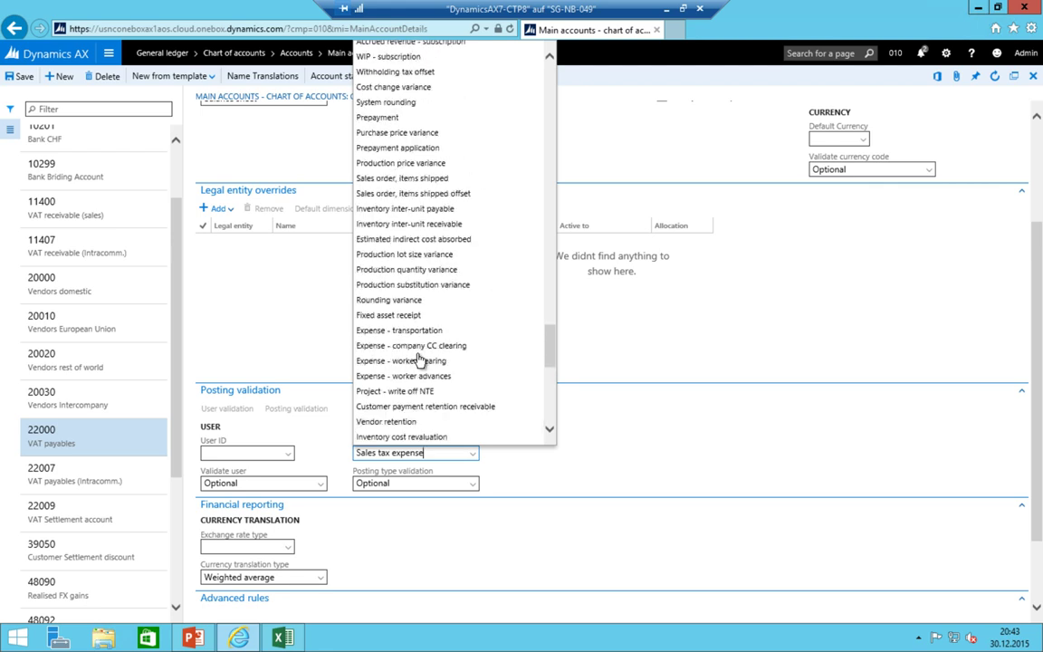
scroll(419, 361, up, 2)
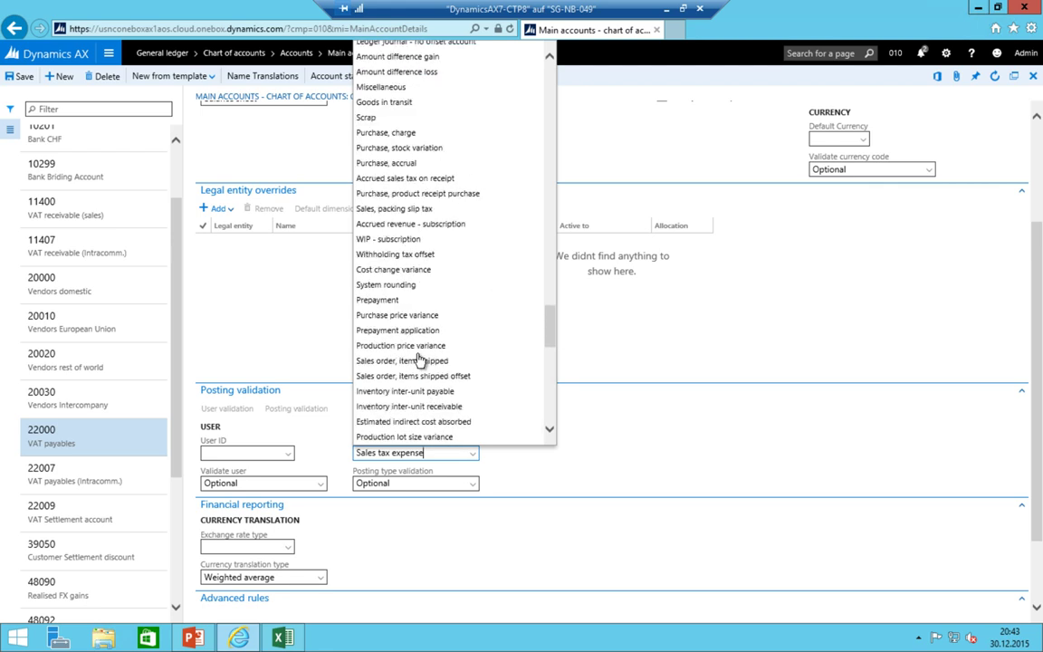
scroll(420, 361, up, 3)
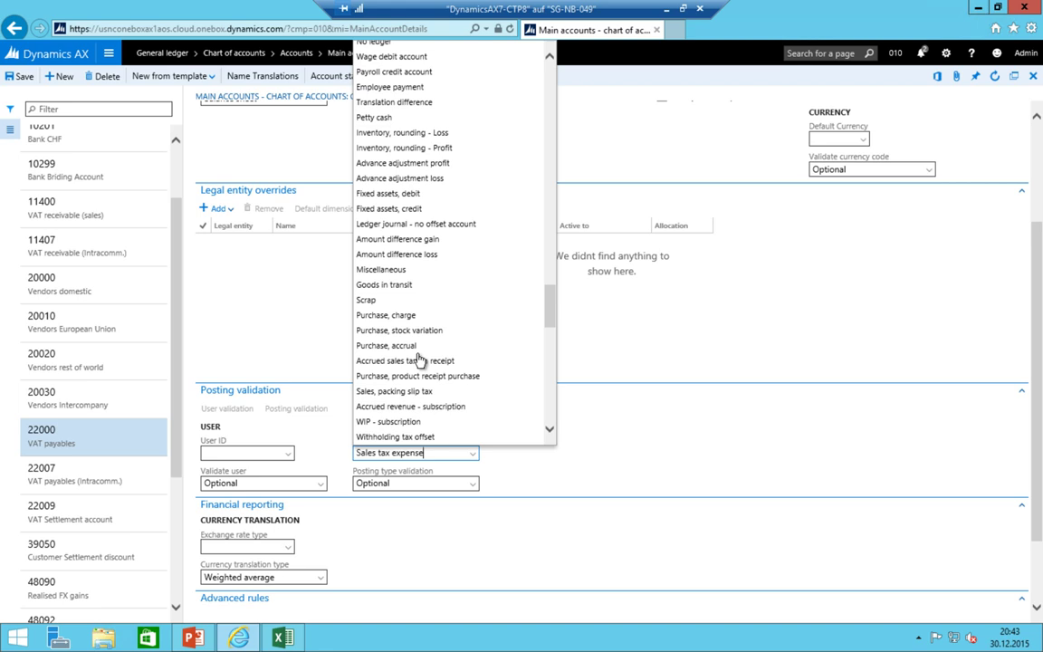
scroll(419, 361, up, 5)
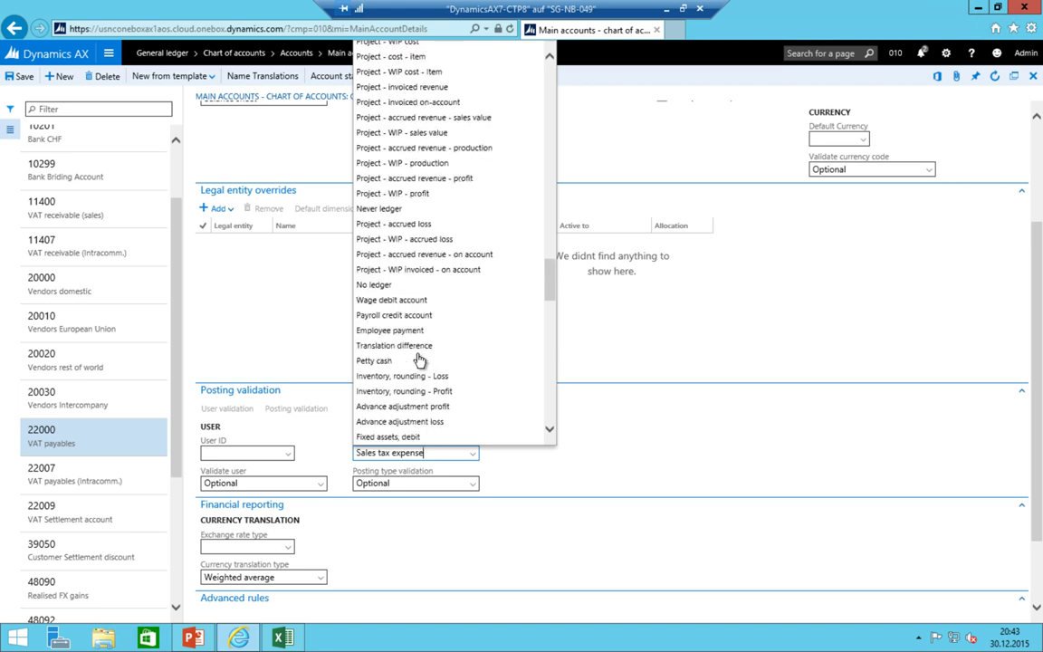
scroll(416, 306, up, 2)
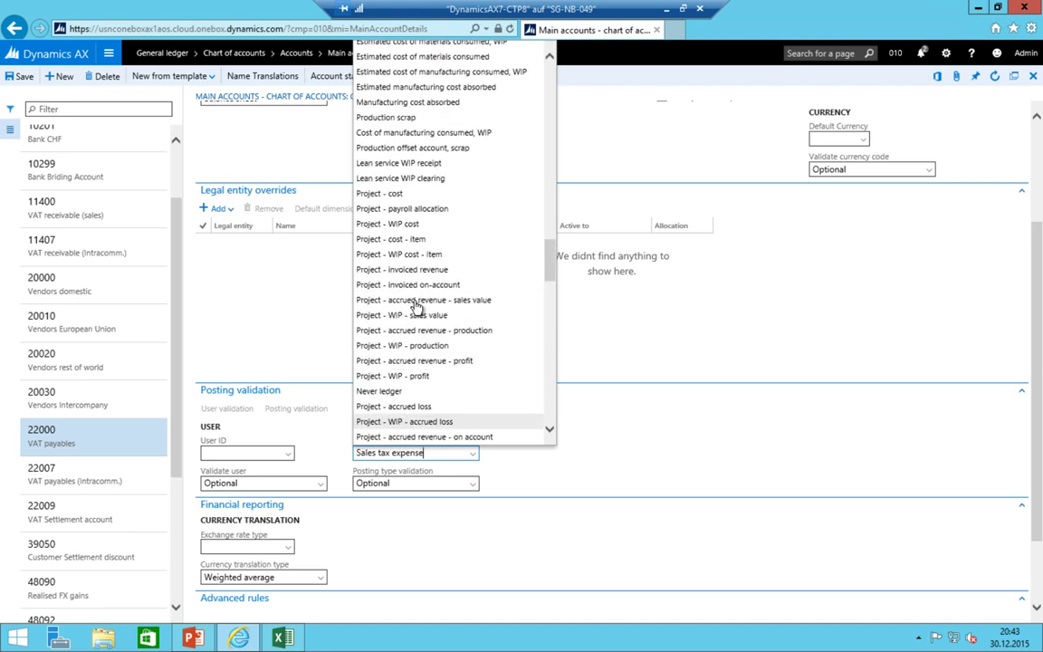
scroll(416, 306, up, 5)
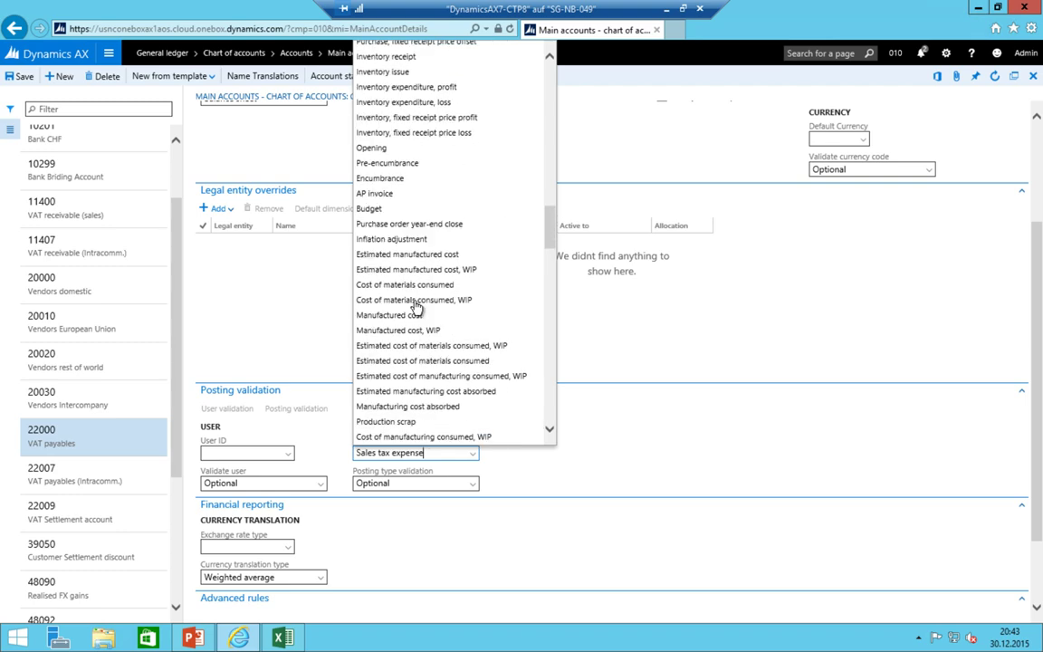
scroll(416, 306, up, 5)
scroll(416, 306, up, 4)
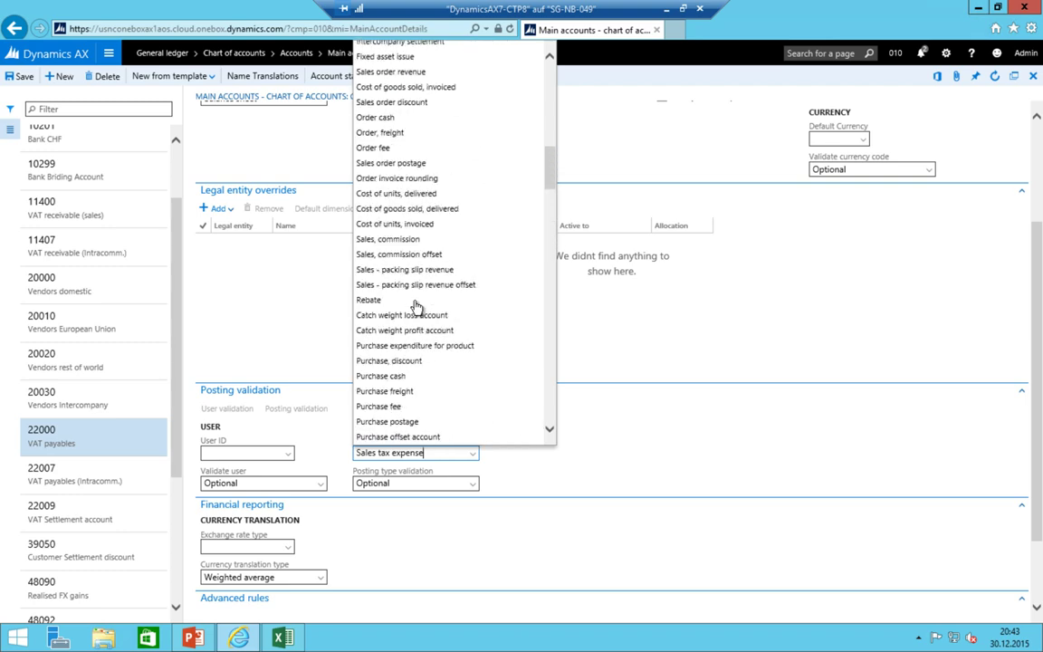
scroll(415, 306, up, 7)
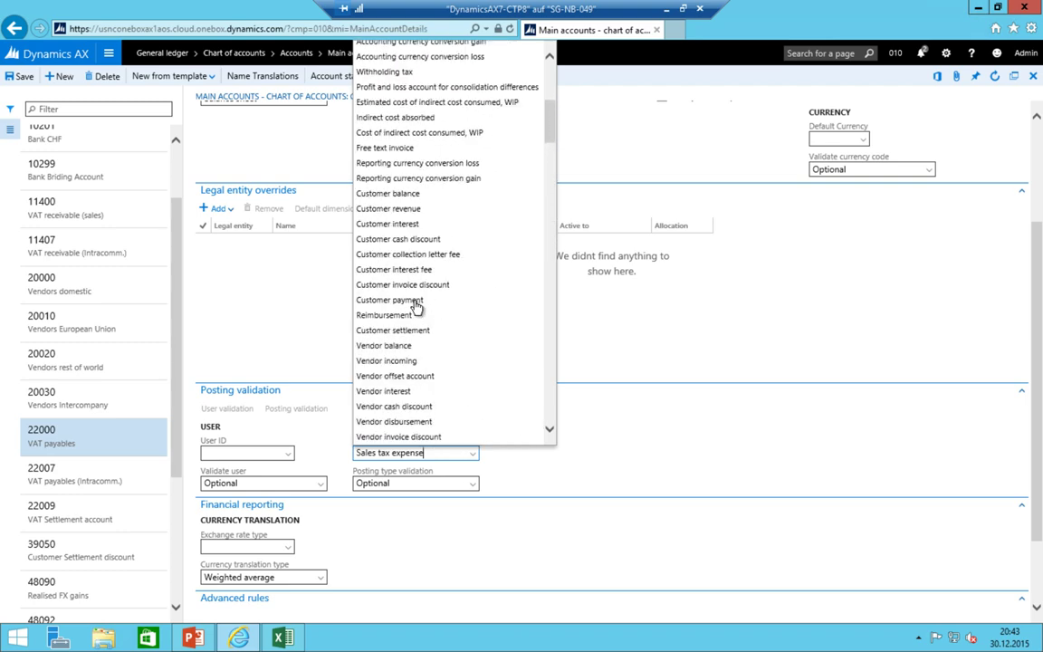
scroll(460, 293, up, 5)
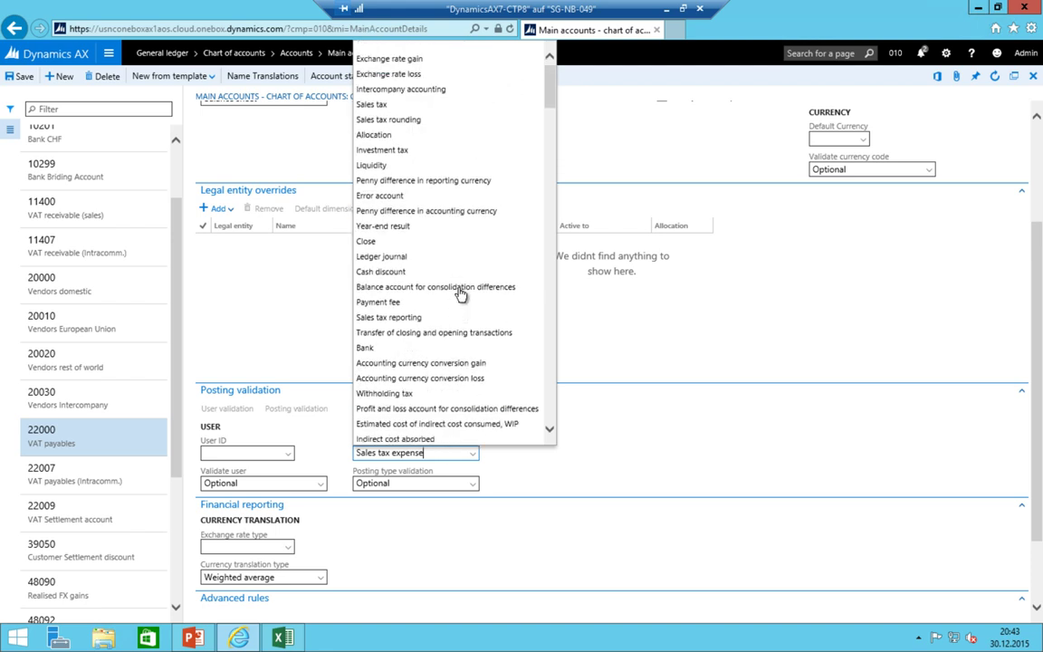
click(380, 105)
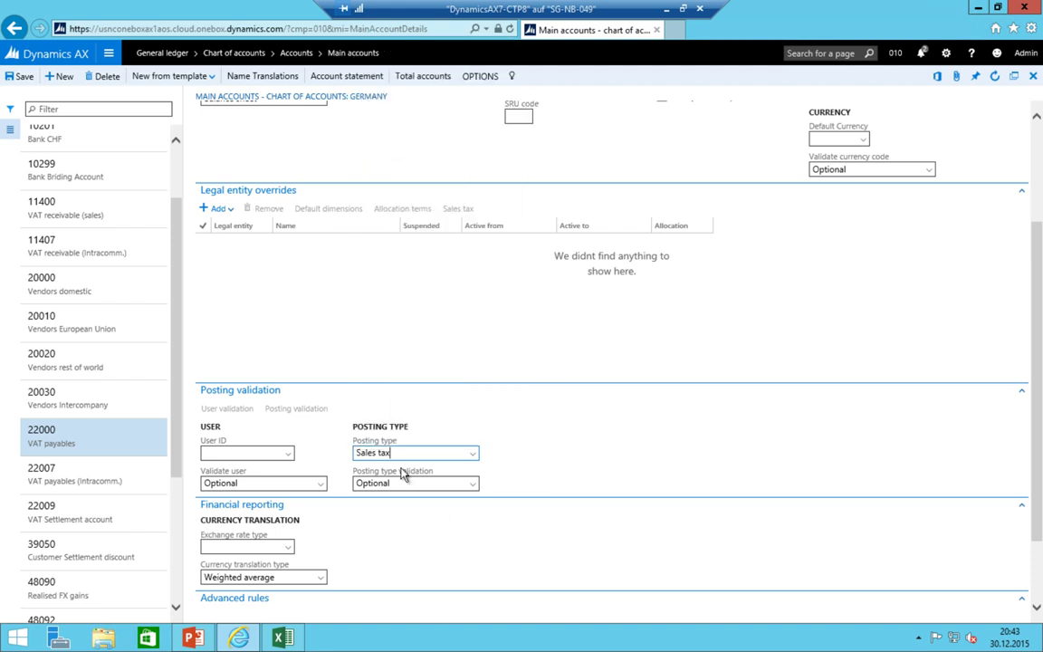
- Set posting type Sales tax on accounts 22007 and 22009
click(79, 471)
click(399, 453)
text(VAT)
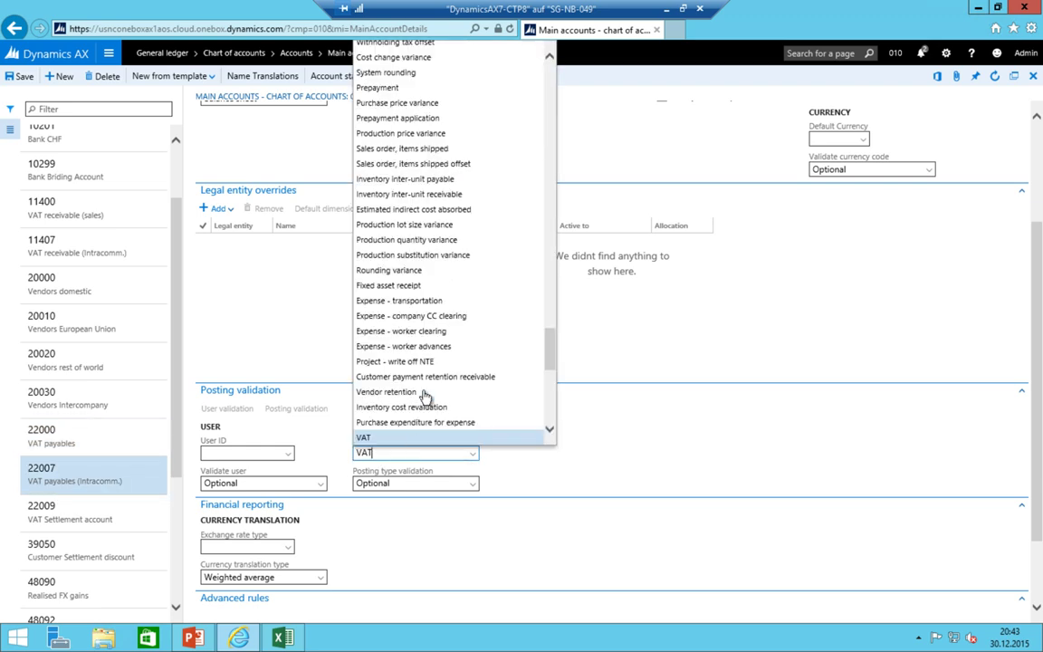
scroll(461, 281, up, 15)
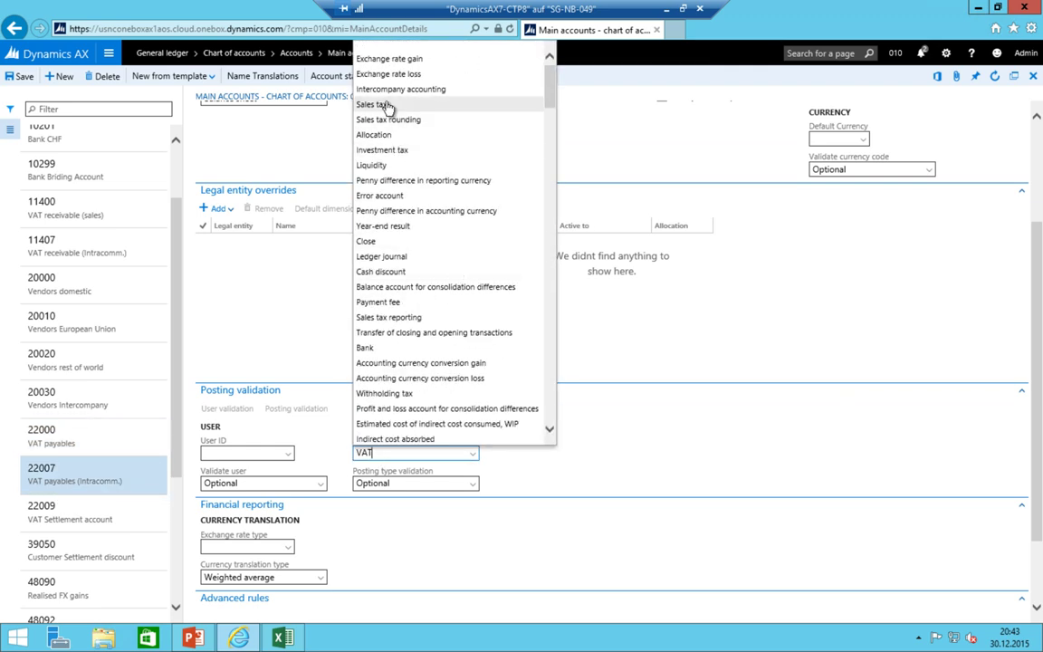
click(387, 107)
click(41, 504)
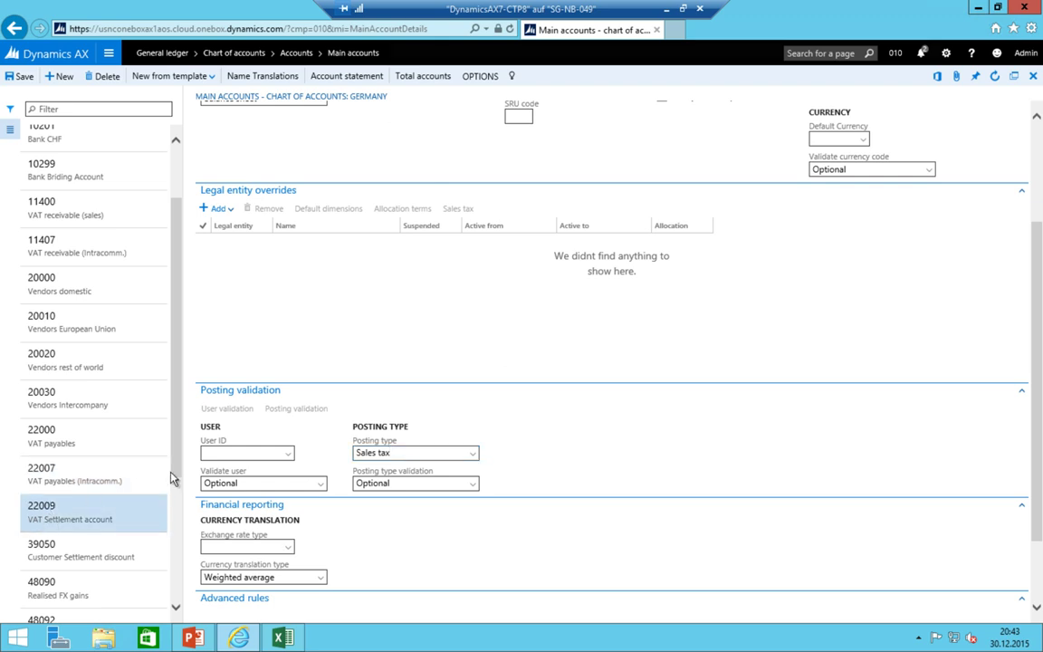
click(453, 450)
text(VAT)
scroll(489, 337, up, 10)
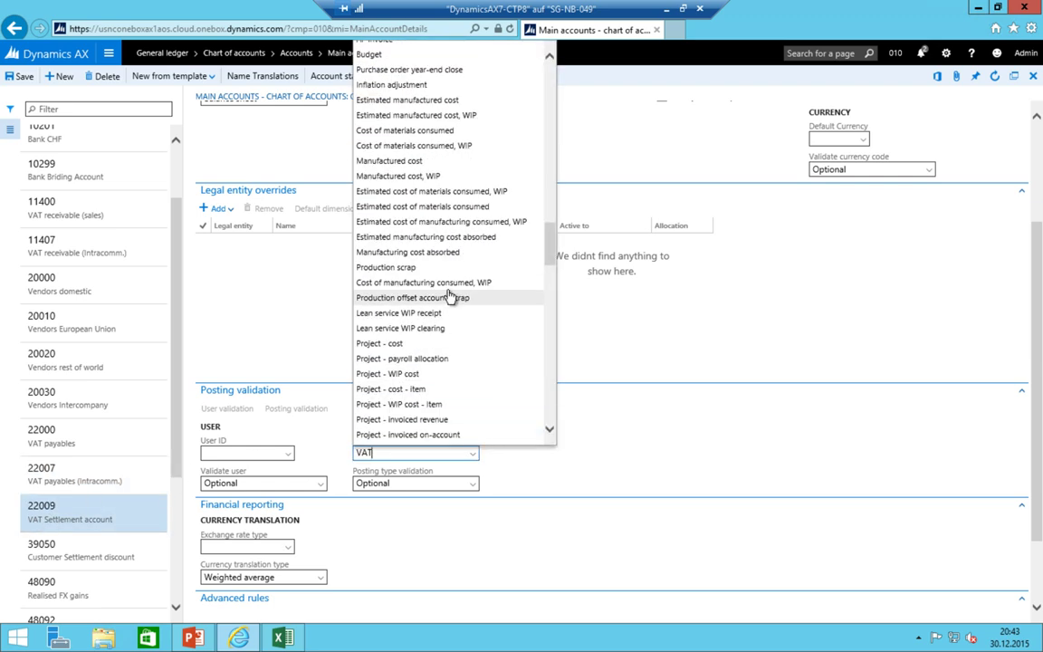
scroll(372, 128, up, 5)
click(372, 103)
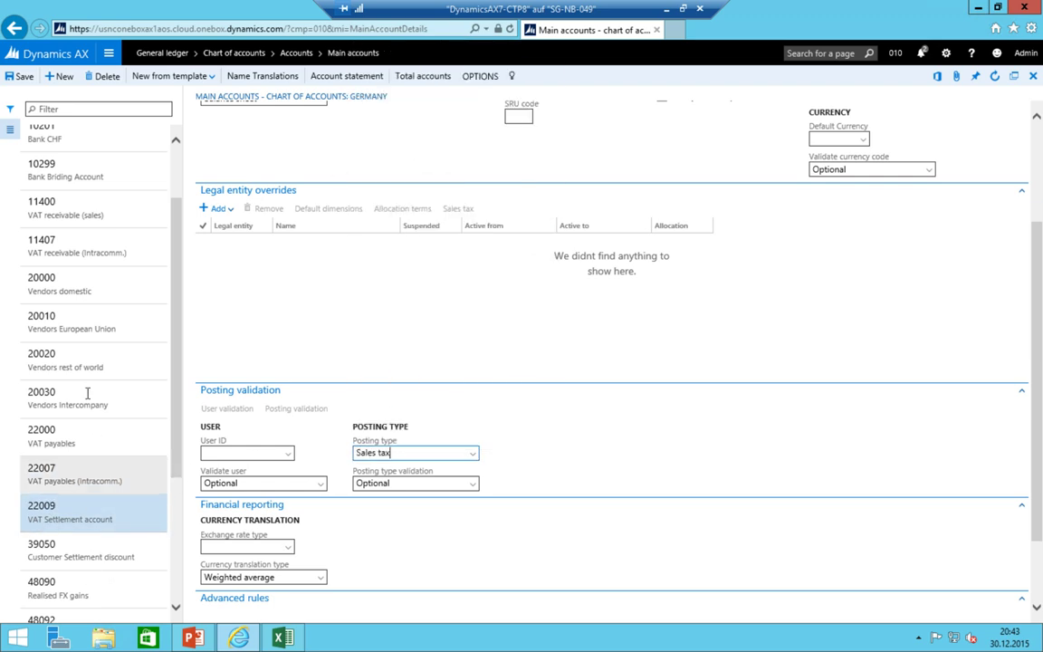
- Set posting type Sales tax on accounts 11400 and 11407, then recheck both
click(65, 204)
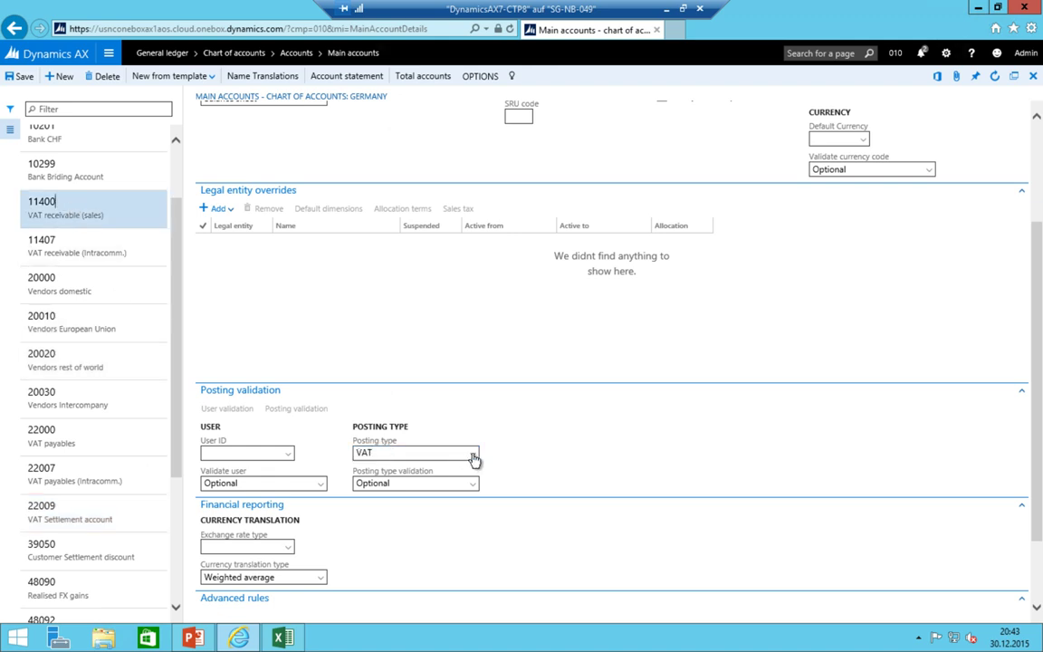
click(473, 455)
scroll(470, 410, up, 20)
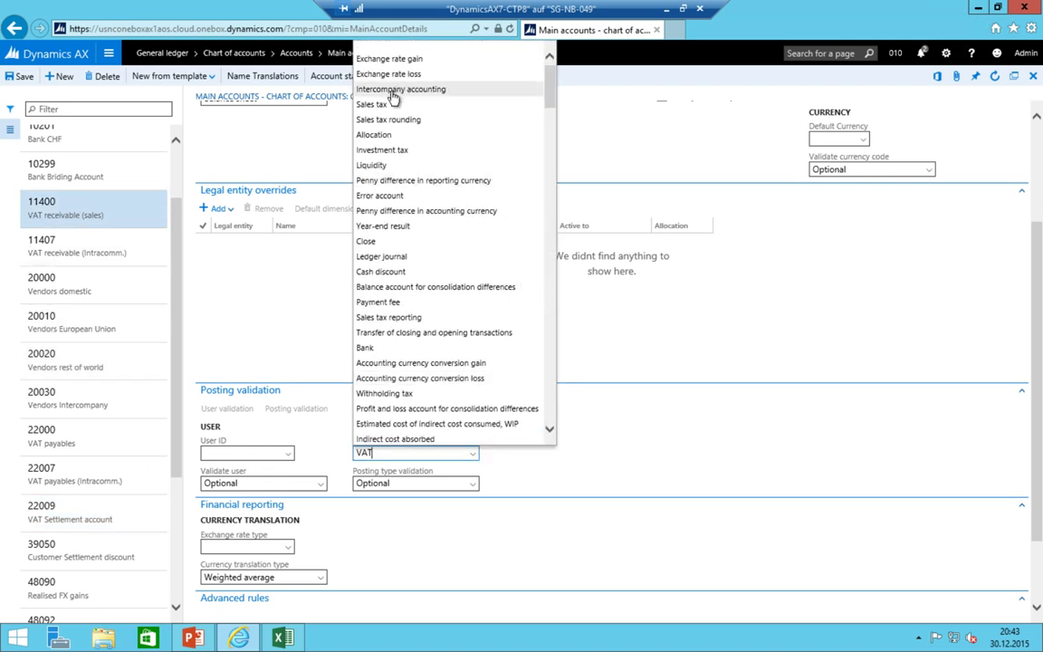
click(65, 244)
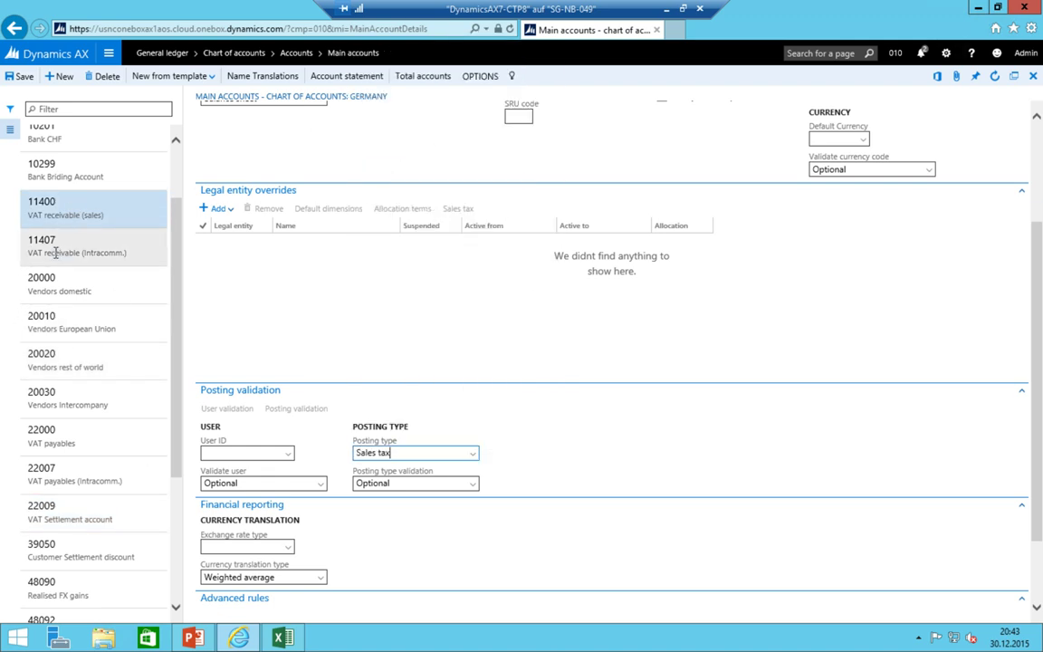
click(473, 455)
scroll(443, 337, up, 15)
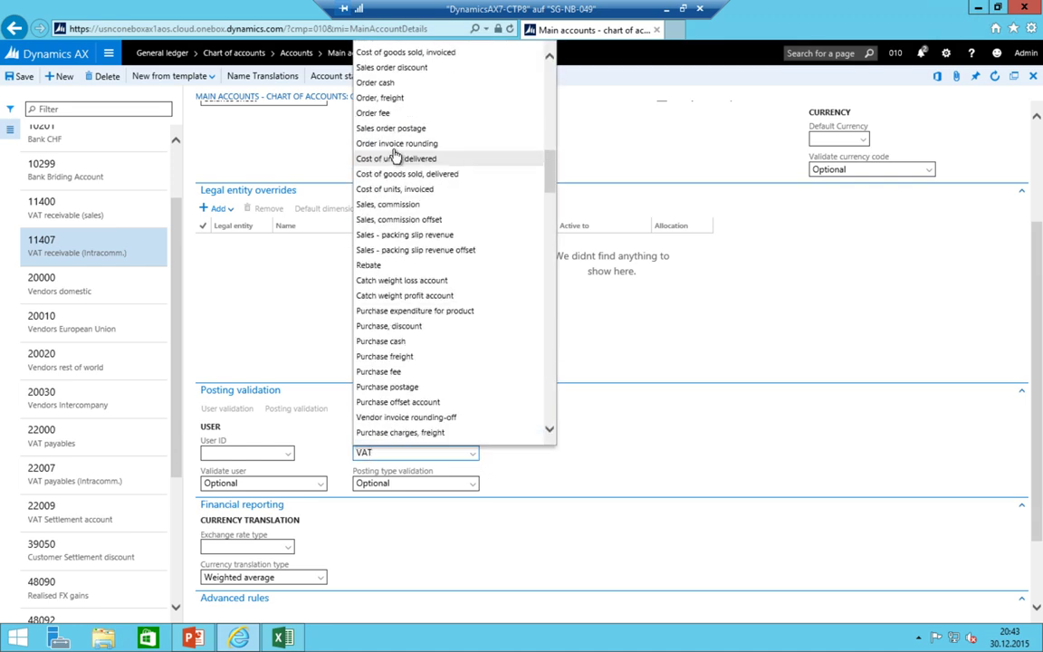
scroll(395, 156, up, 15)
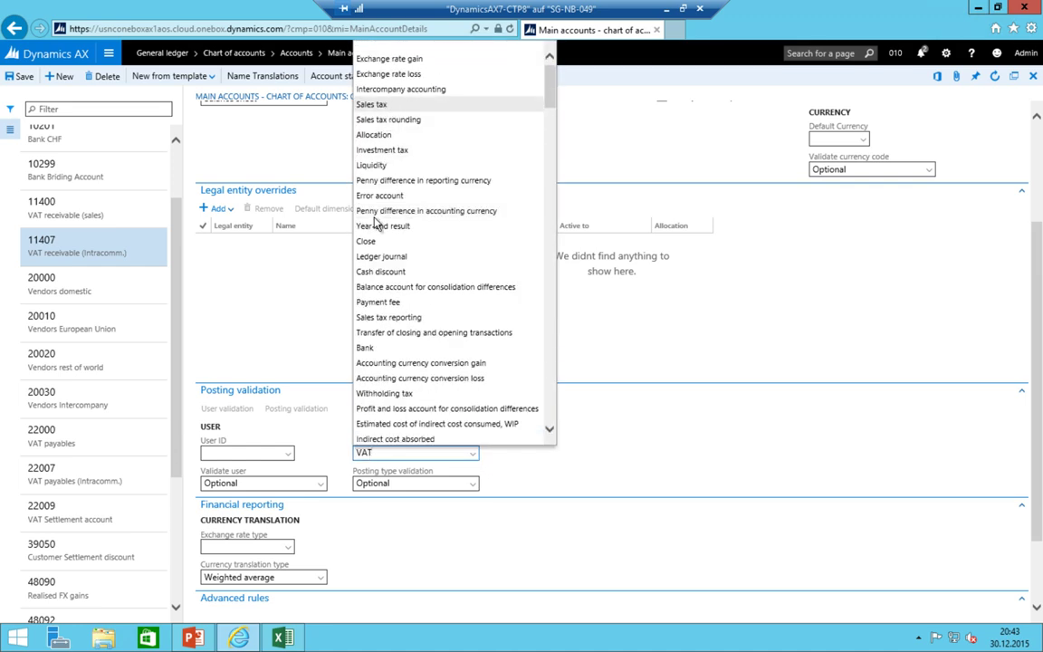
key(Escape)
click(76, 223)
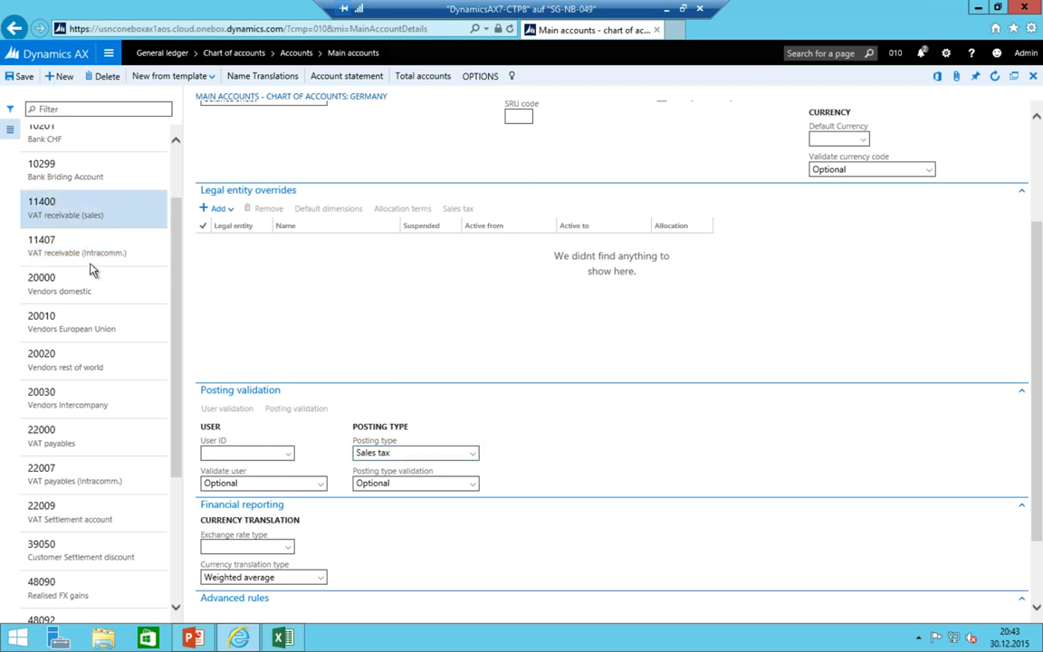
click(86, 244)
- Go to Tax > Sales tax > Ledger posting groups
click(109, 54)
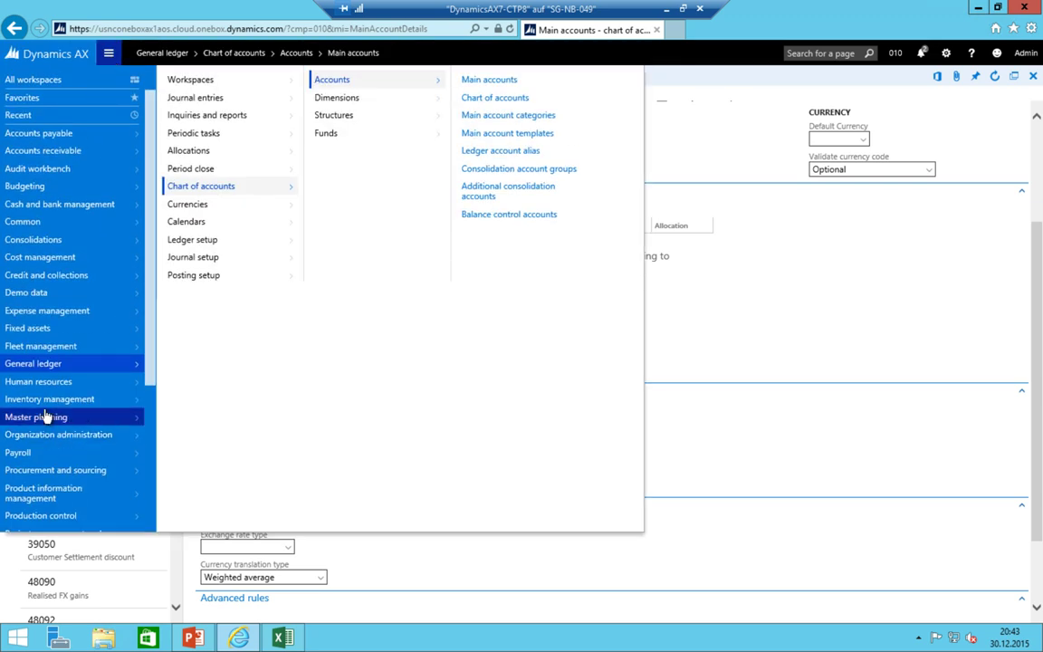
click(203, 274)
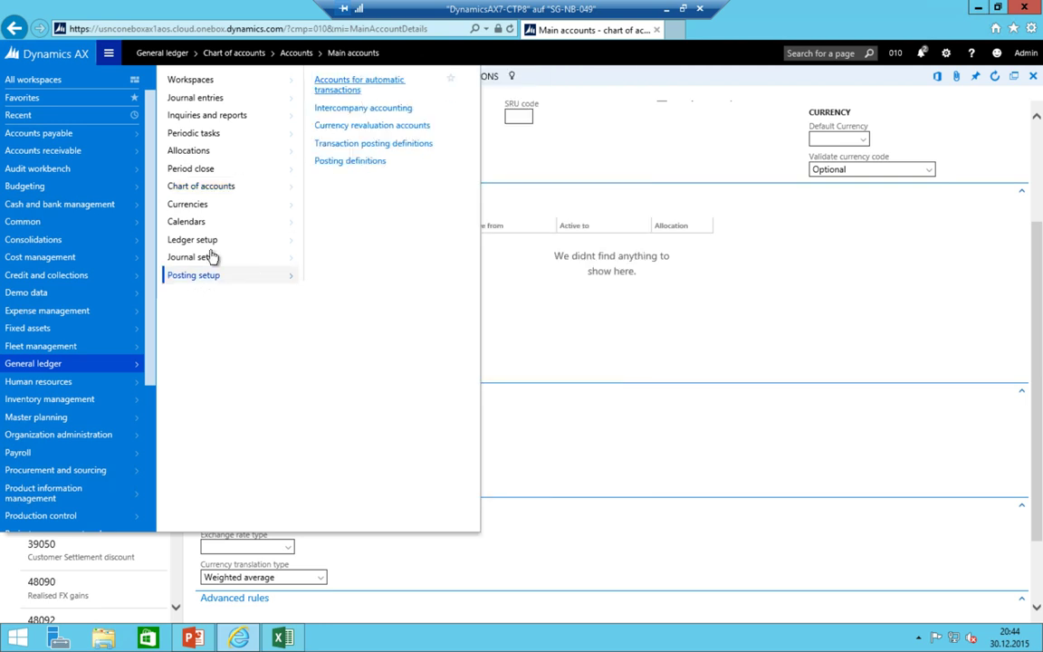
scroll(55, 435, down, 3)
click(21, 511)
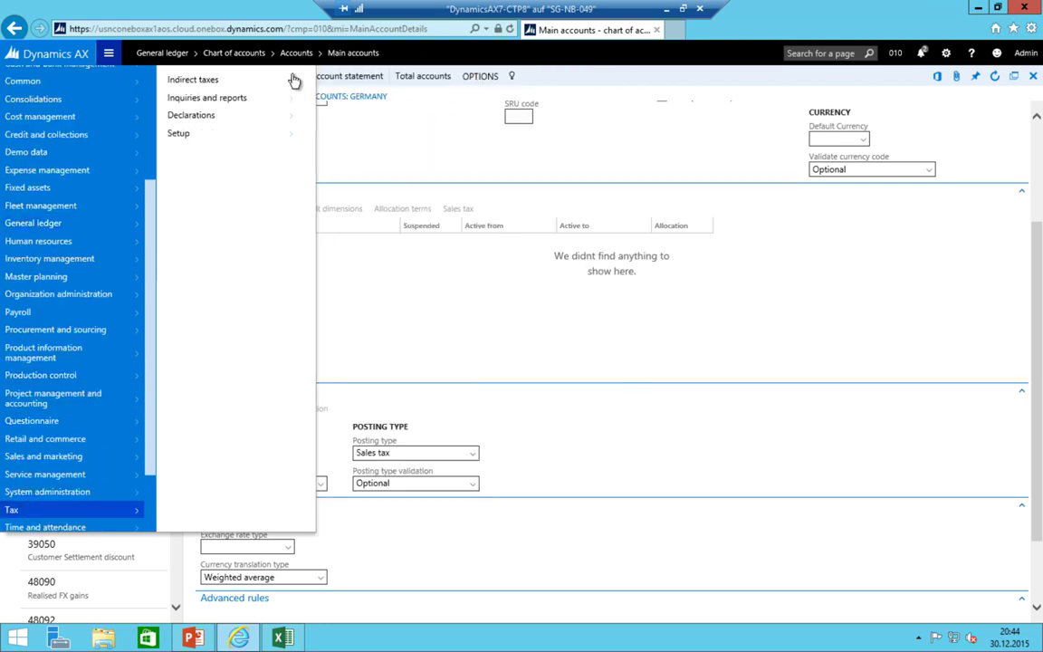
click(238, 135)
click(361, 100)
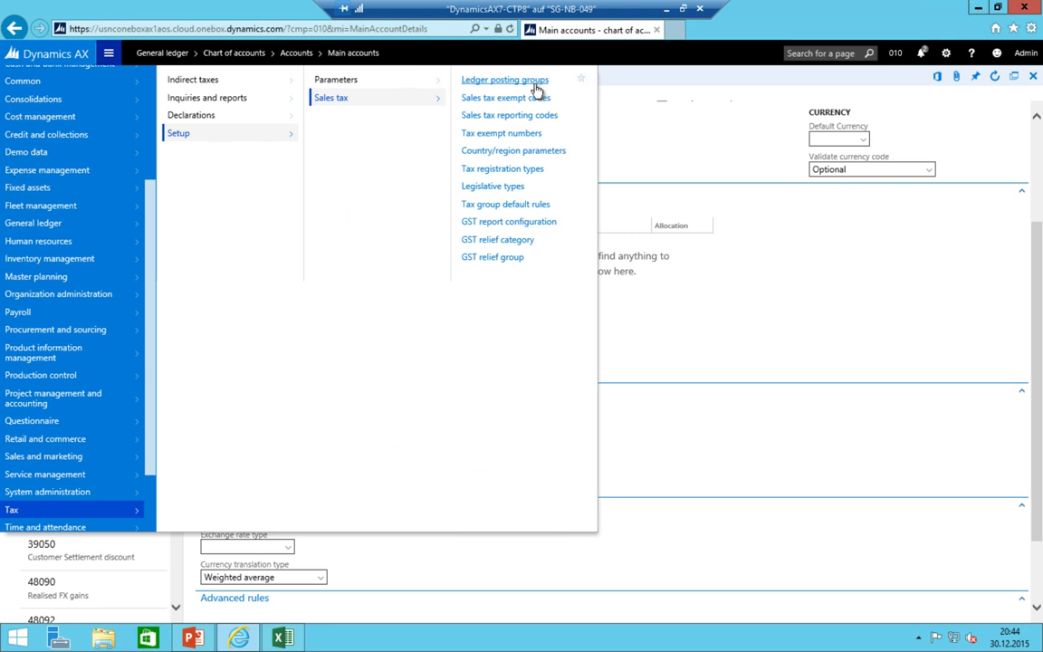
click(536, 84)
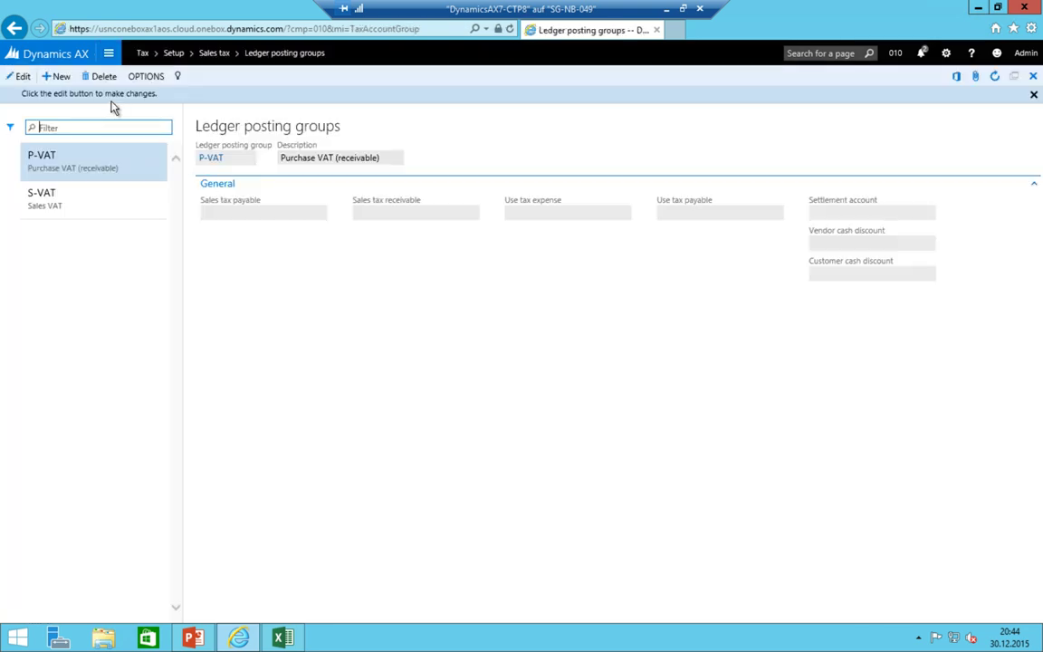
- Re-enter P-VAT's receivable account 11400 and use tax payable account 22007
click(22, 76)
click(471, 197)
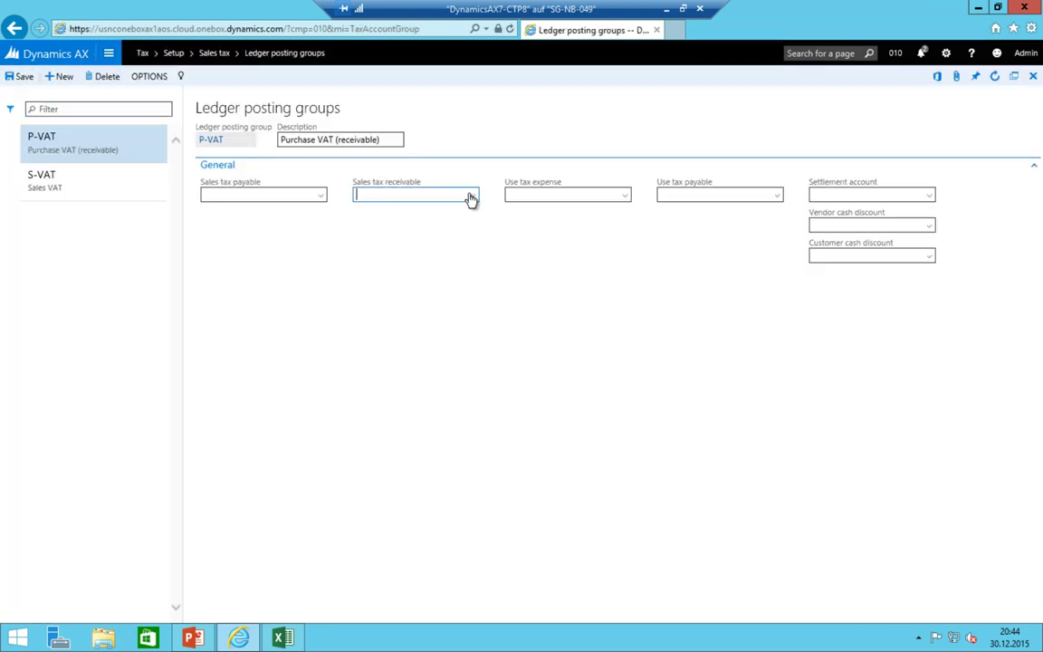
text(11400)
click(541, 197)
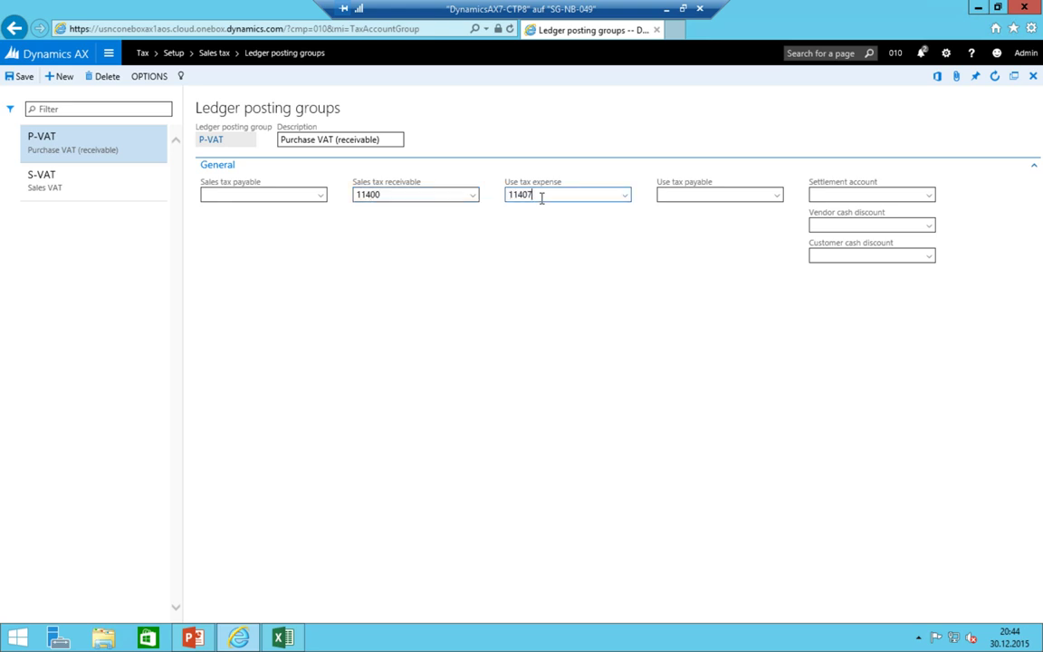
key(Tab)
text(22007)
key(Tab)
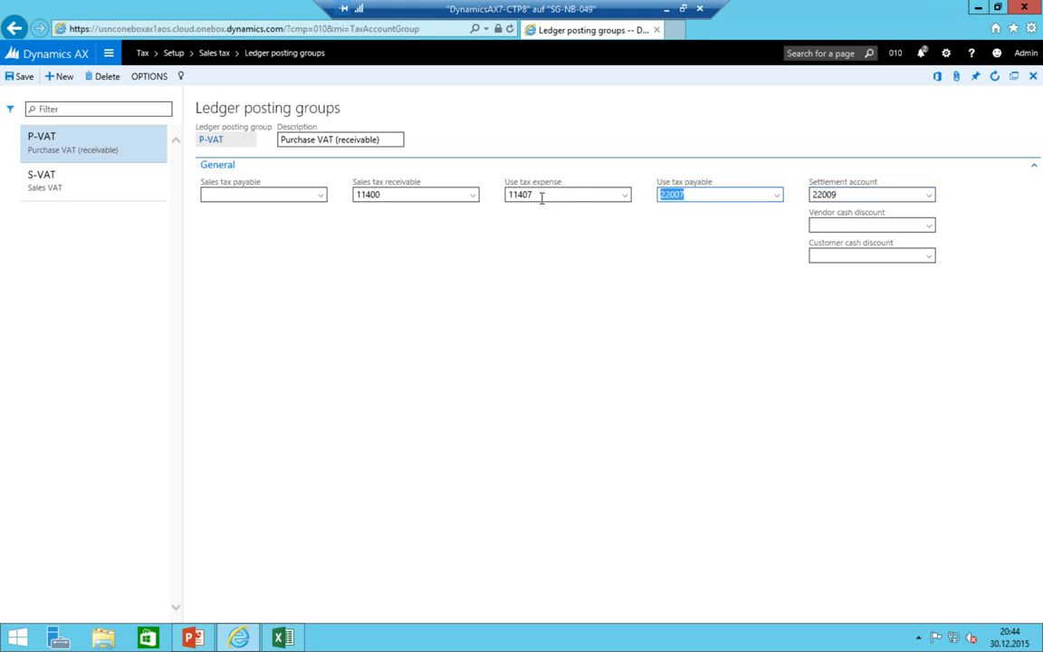
- Give S-VAT sales tax payable account 22000 and settlement account 22009
click(126, 185)
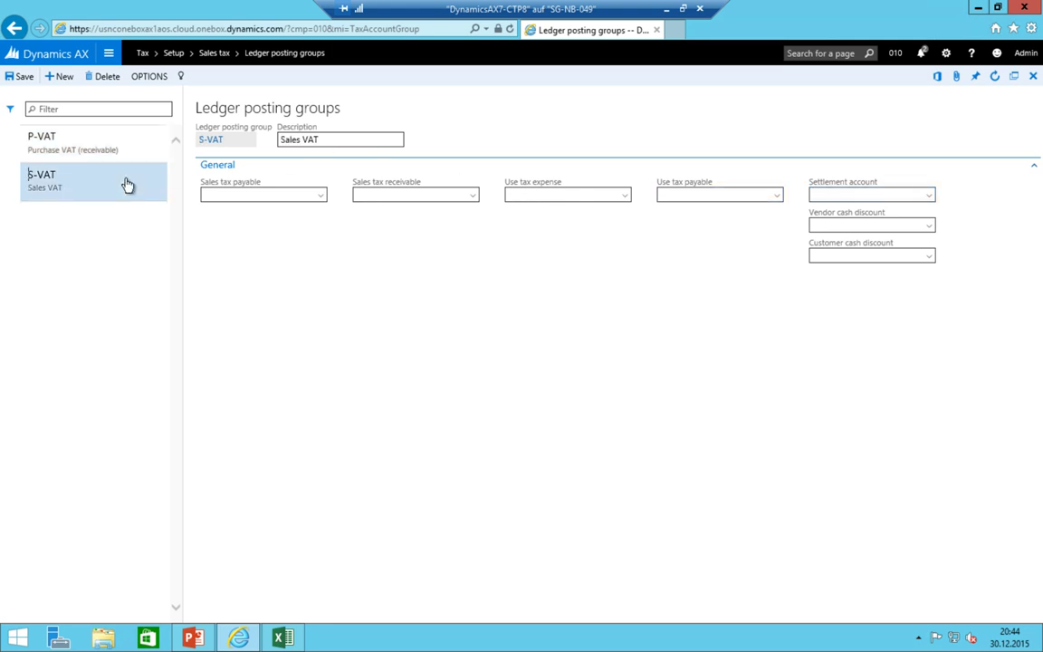
click(279, 192)
text(22000)
key(Tab)
key(Tab)
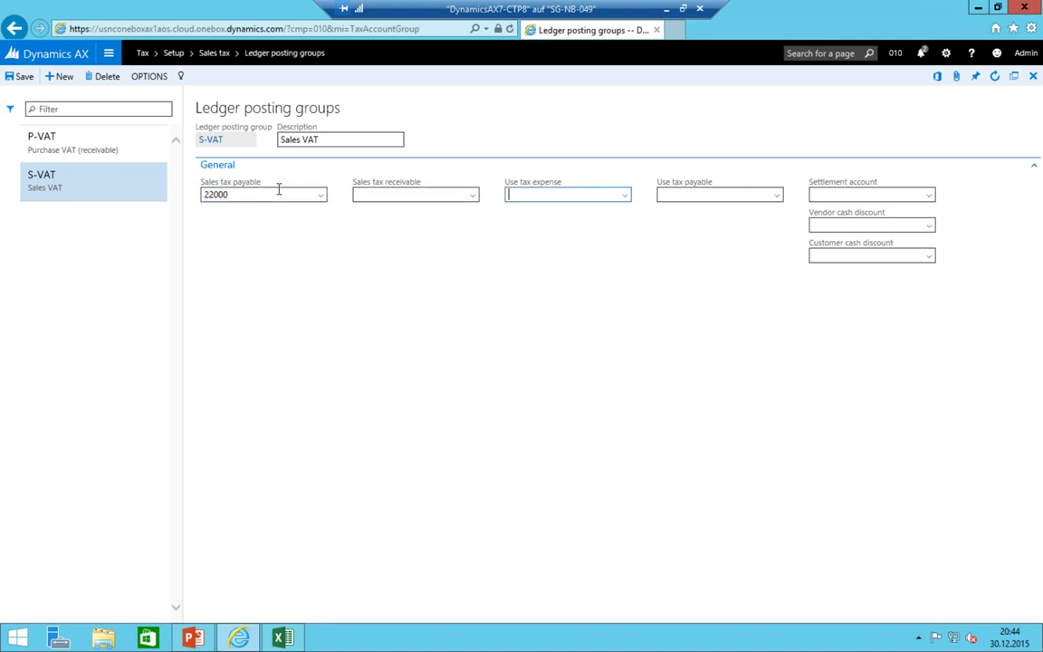
key(shift+Tab)
key(Tab)
key(Tab)
key(Tab)
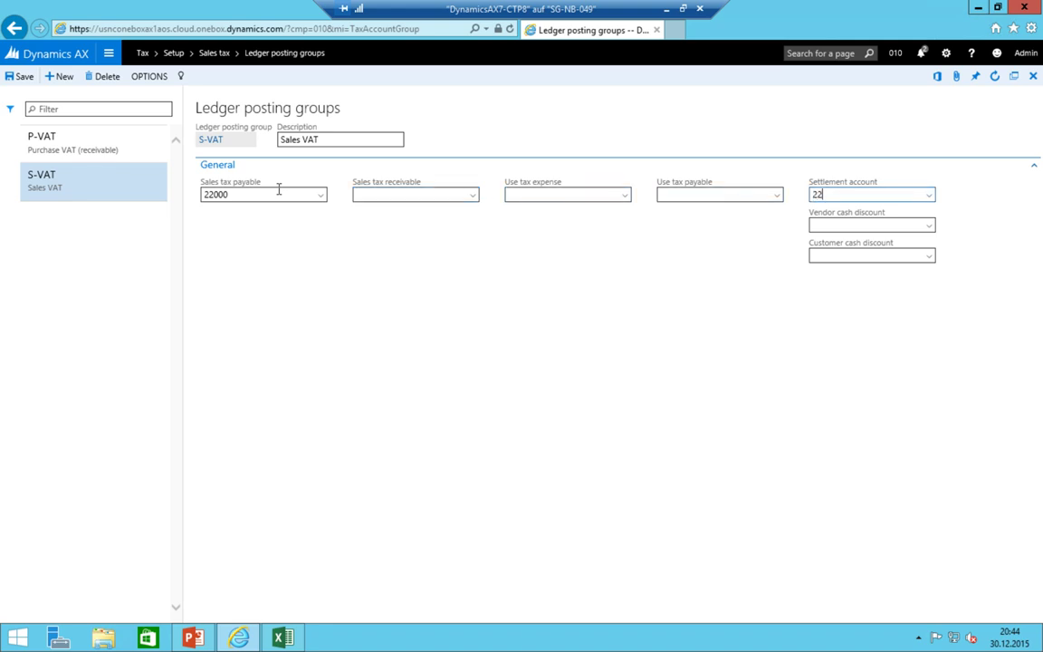
key(shift+Tab)
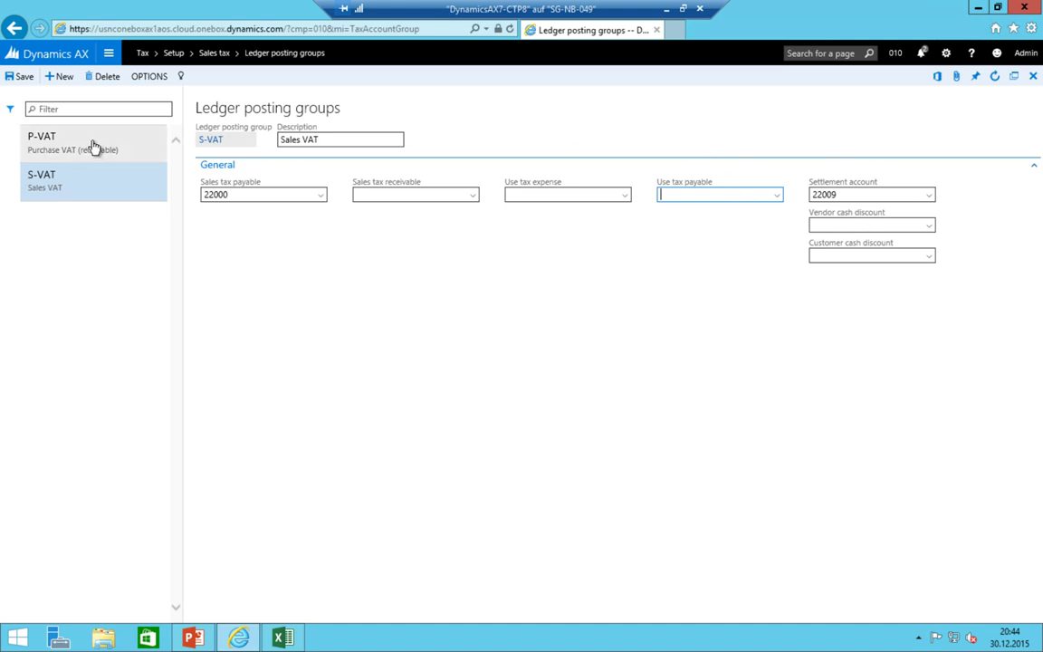
click(107, 55)
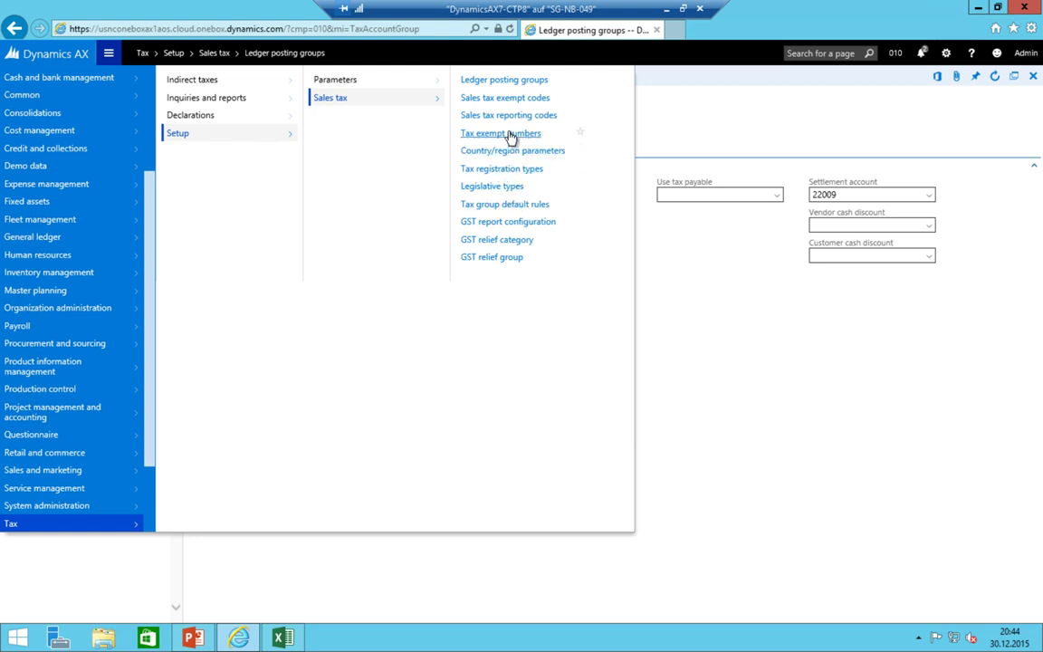
- Go to Tax > Indirect taxes > Sales tax > Sales tax settlement periods
click(326, 80)
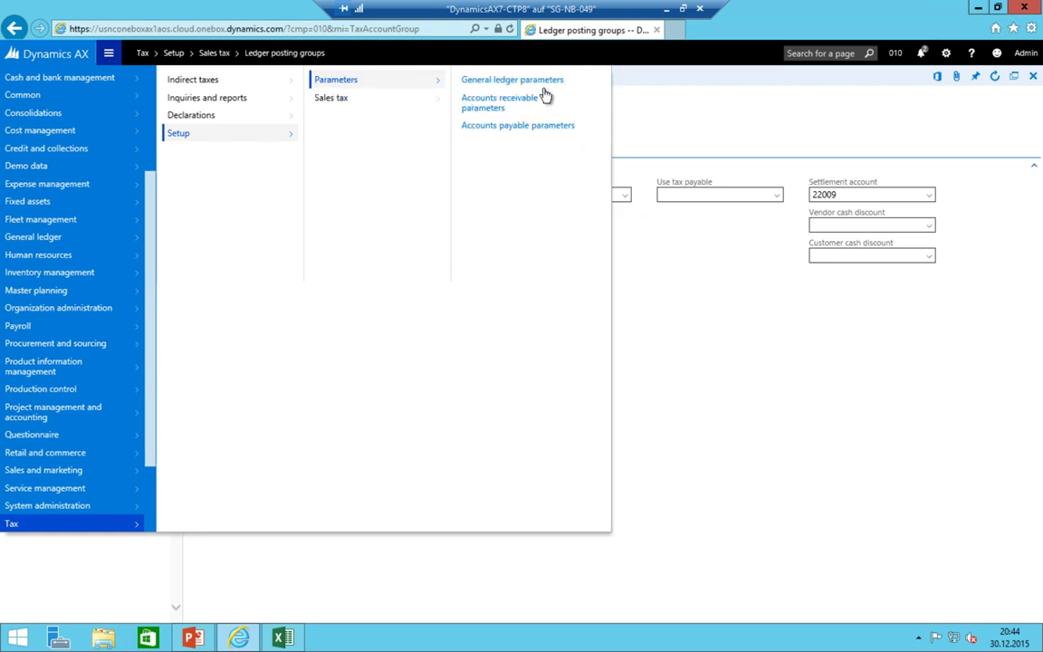
click(360, 96)
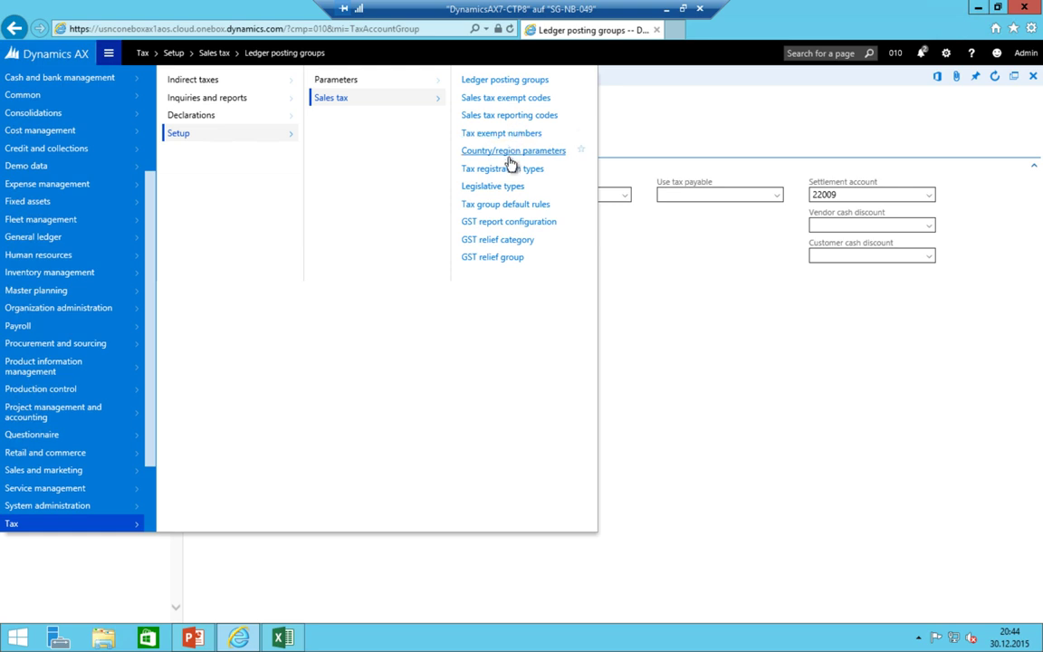
click(217, 81)
click(374, 82)
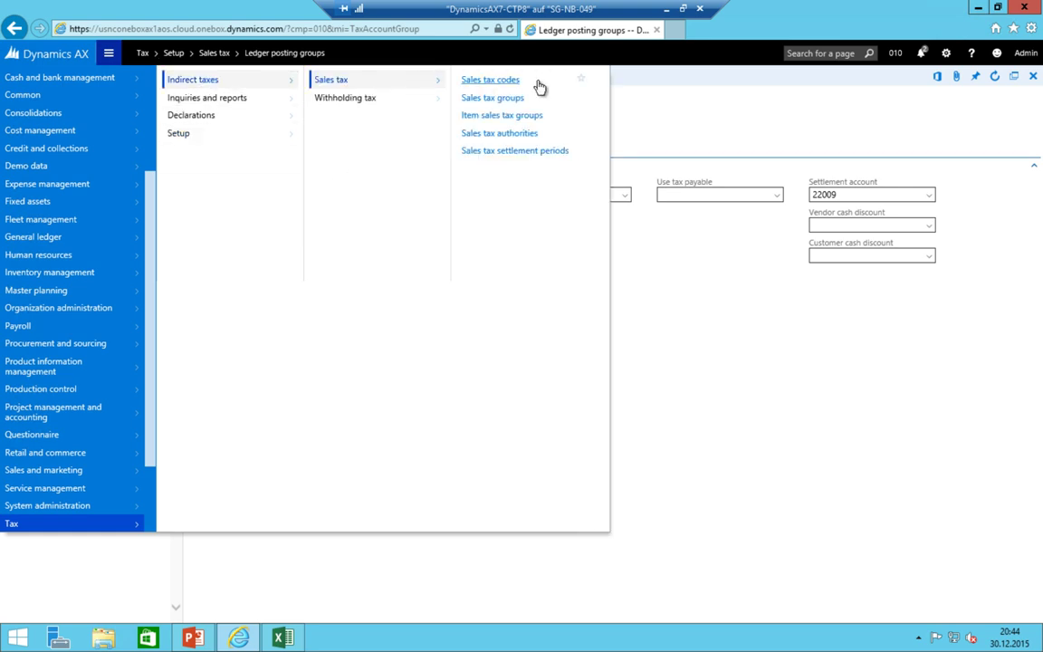
click(530, 154)
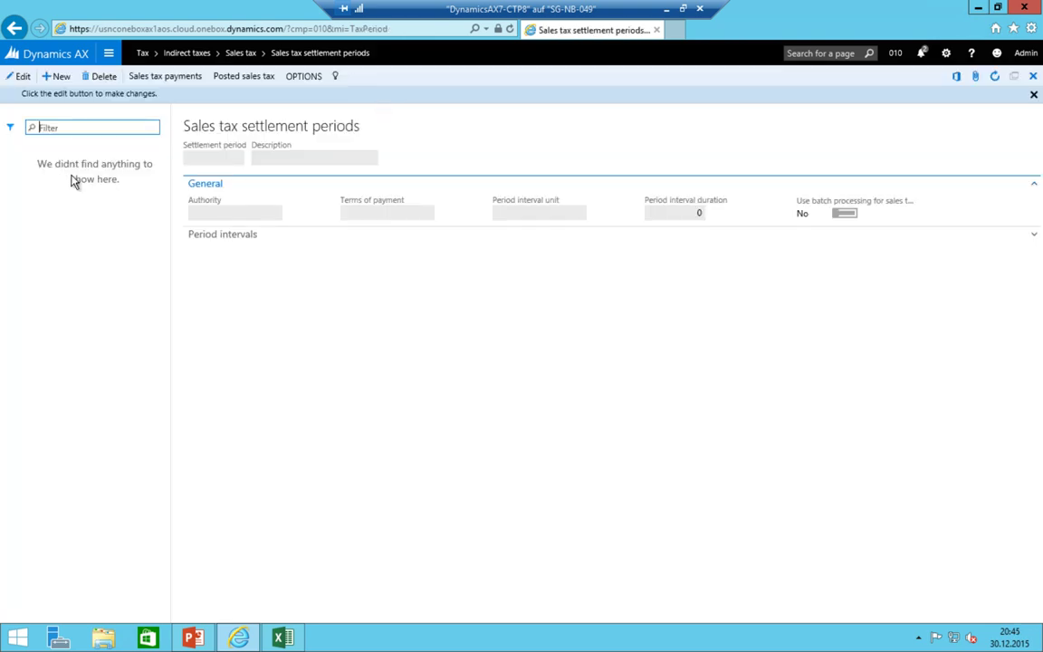
- Draft period MON 'Monthly', check the Authority lookup, then delete the record
click(54, 78)
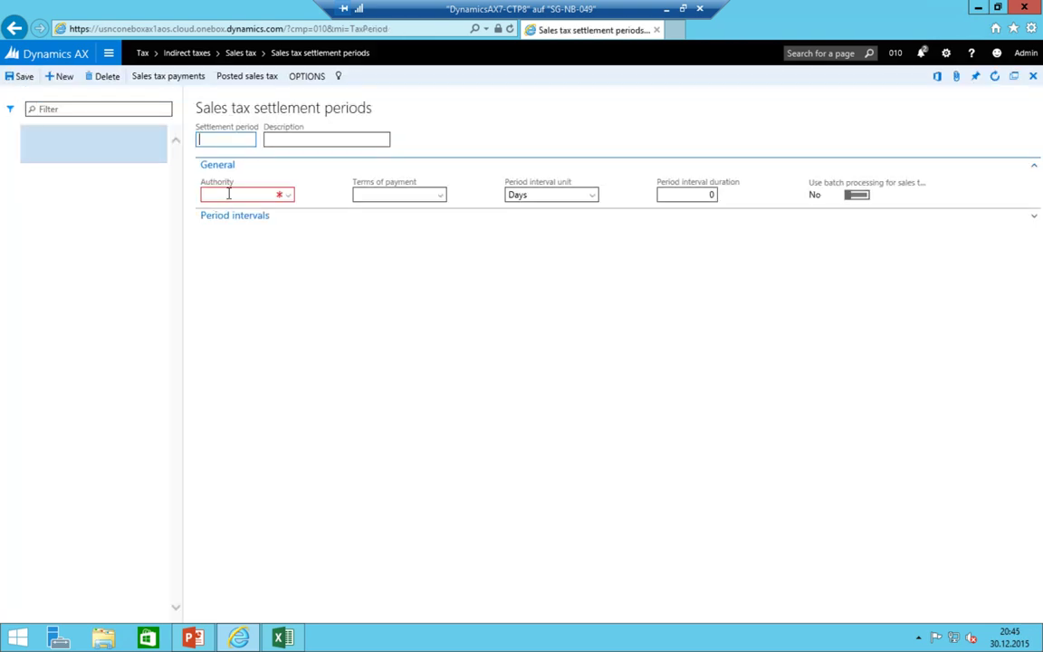
text(MON)
key(Tab)
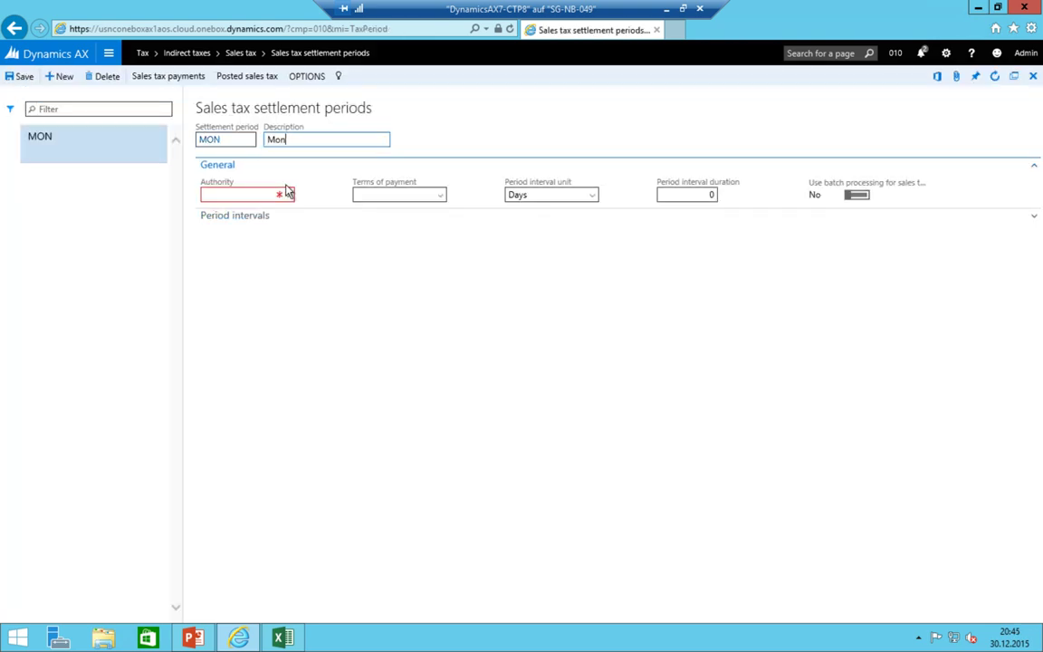
text(Monthly)
key(Tab)
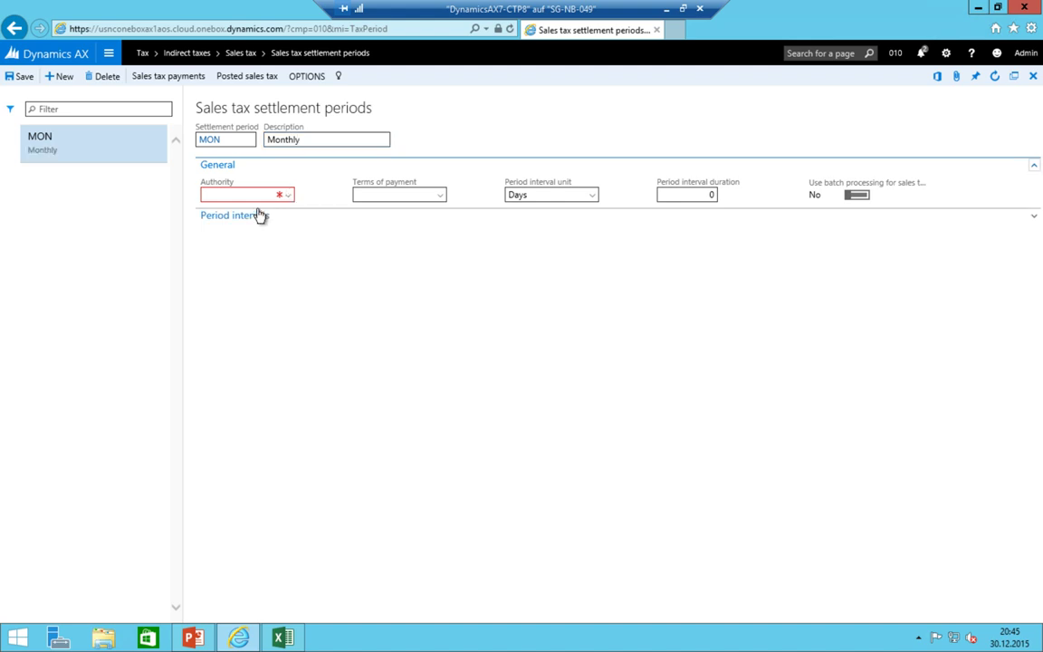
click(288, 195)
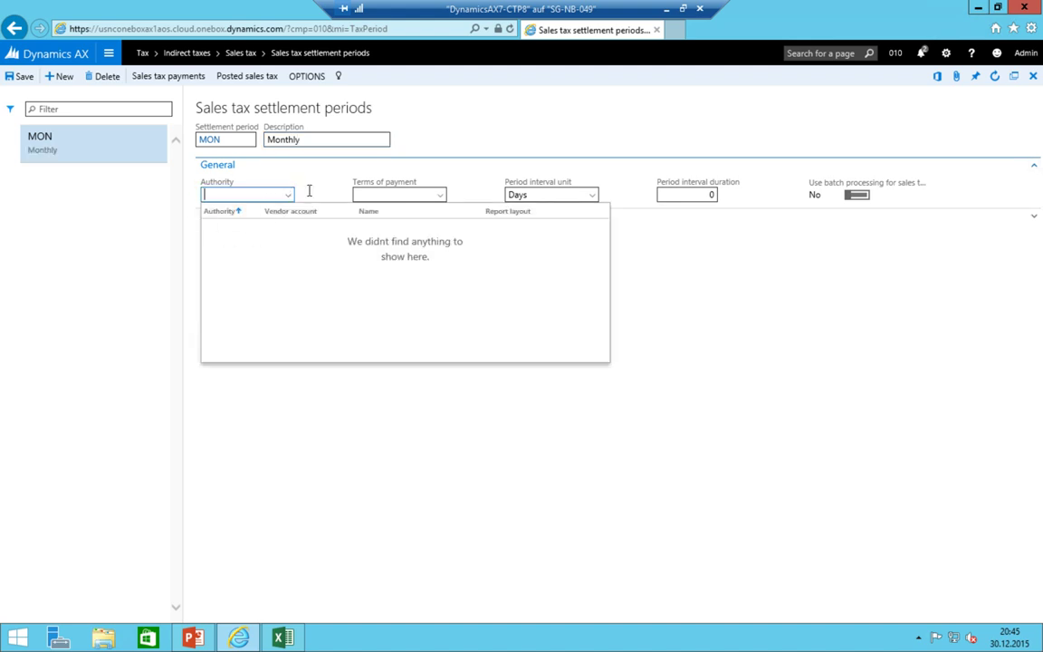
click(101, 76)
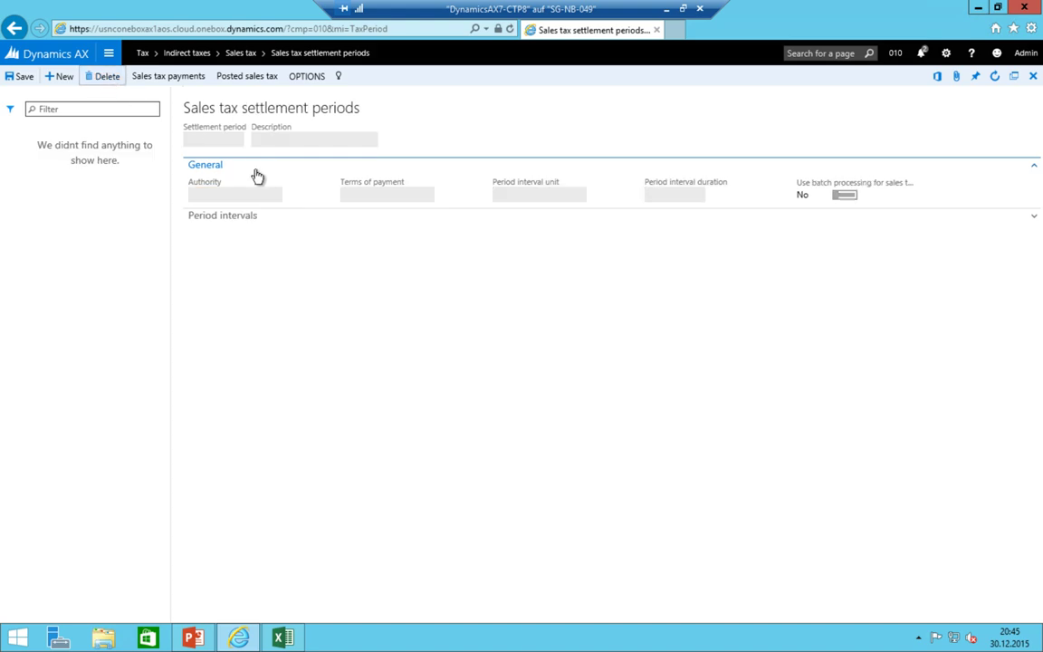
click(108, 54)
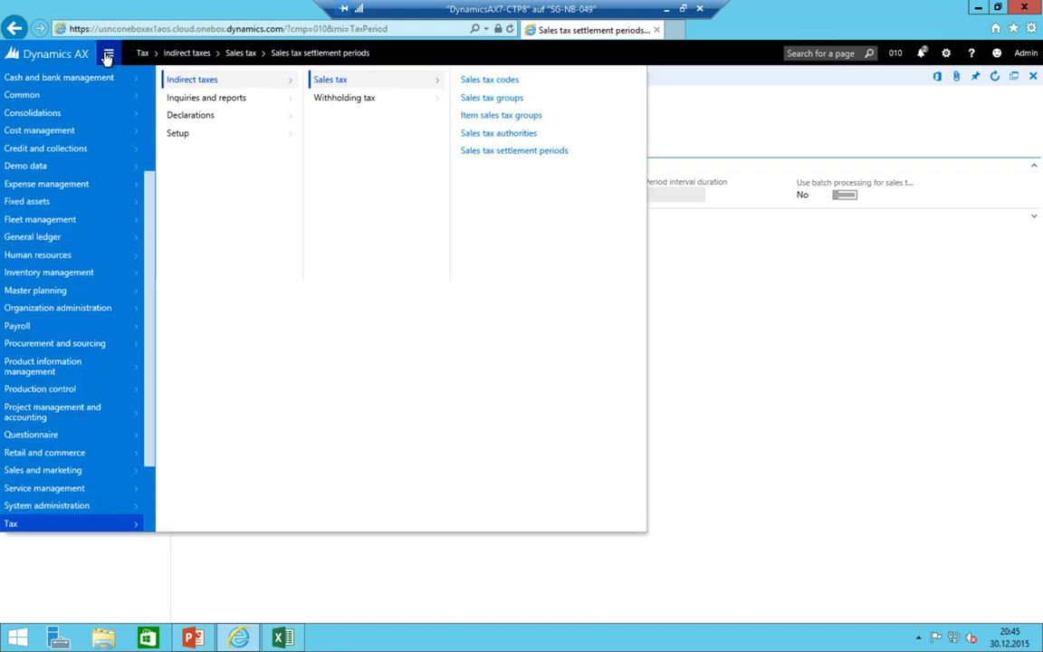
- Add authority DE named Germany, keeping Default report layout and Normal rounding
click(509, 134)
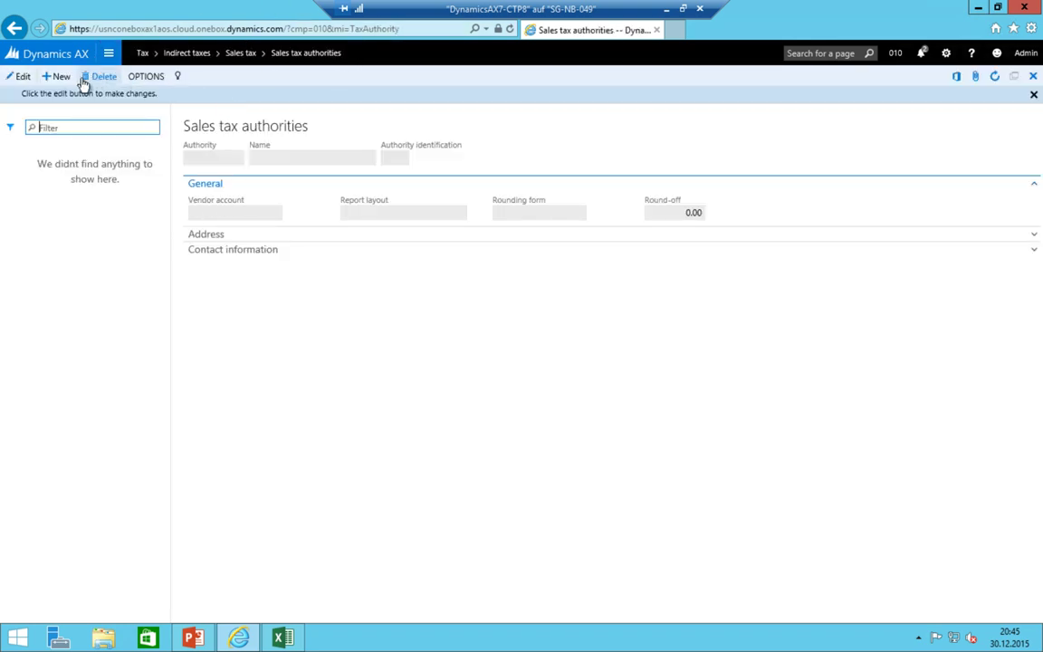
text(D)
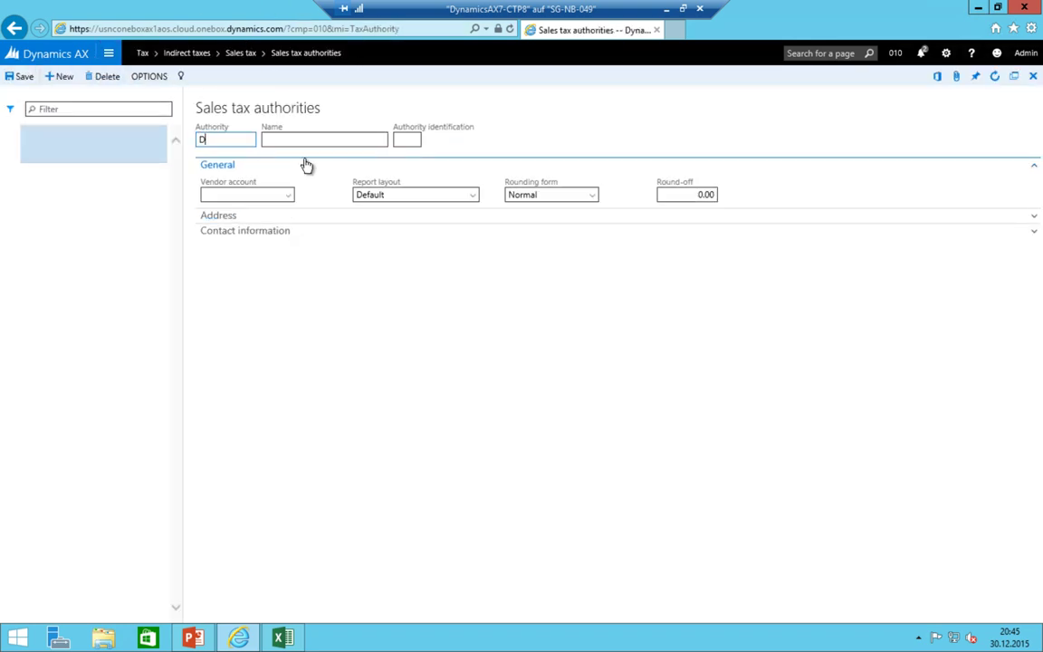
text(E)
key(Tab)
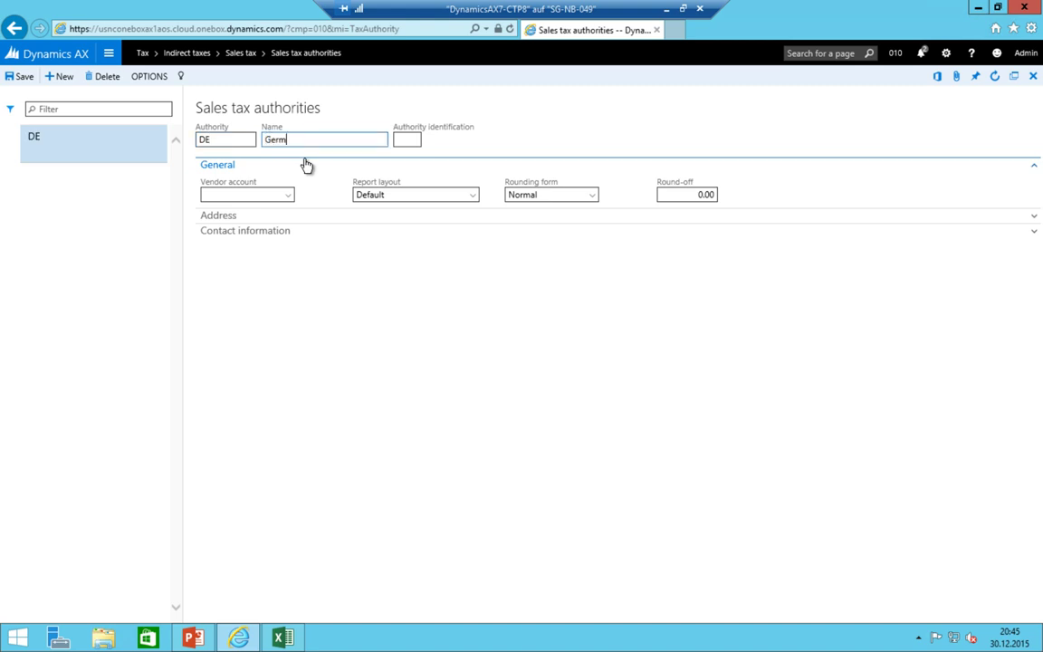
key(Tab)
click(210, 192)
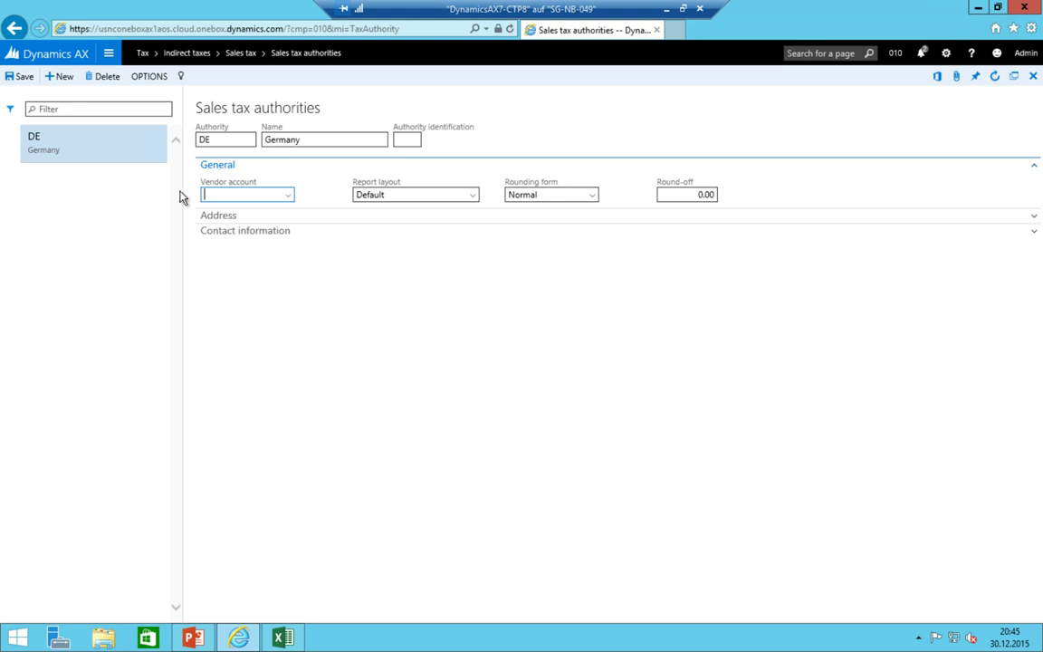
click(225, 139)
click(109, 52)
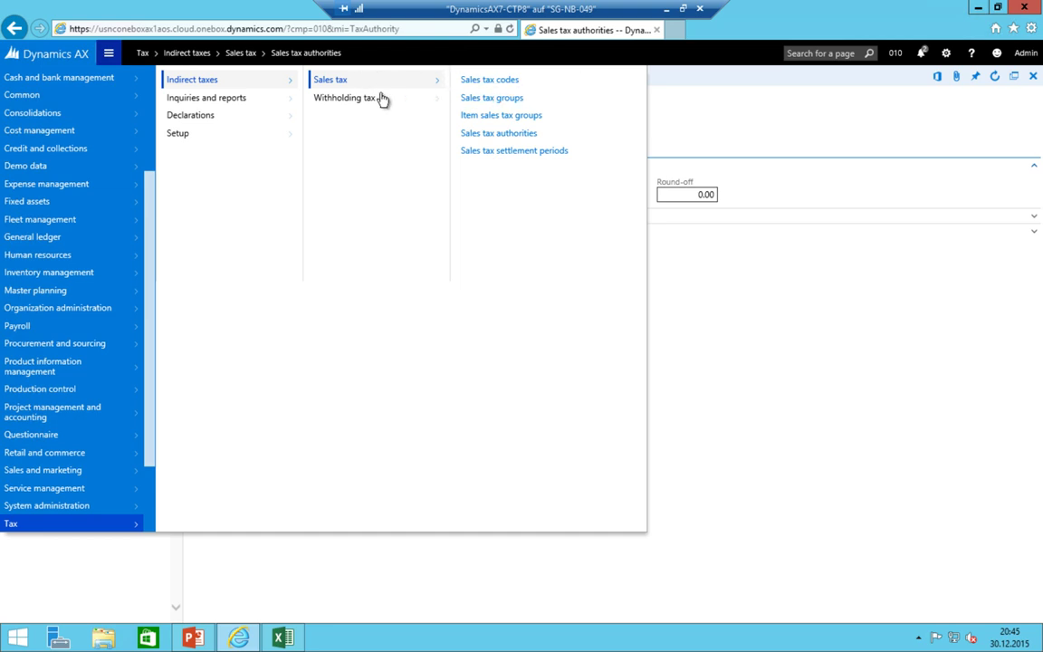
- Create settlement period MON, described Monthly, with tax authority DE
click(510, 154)
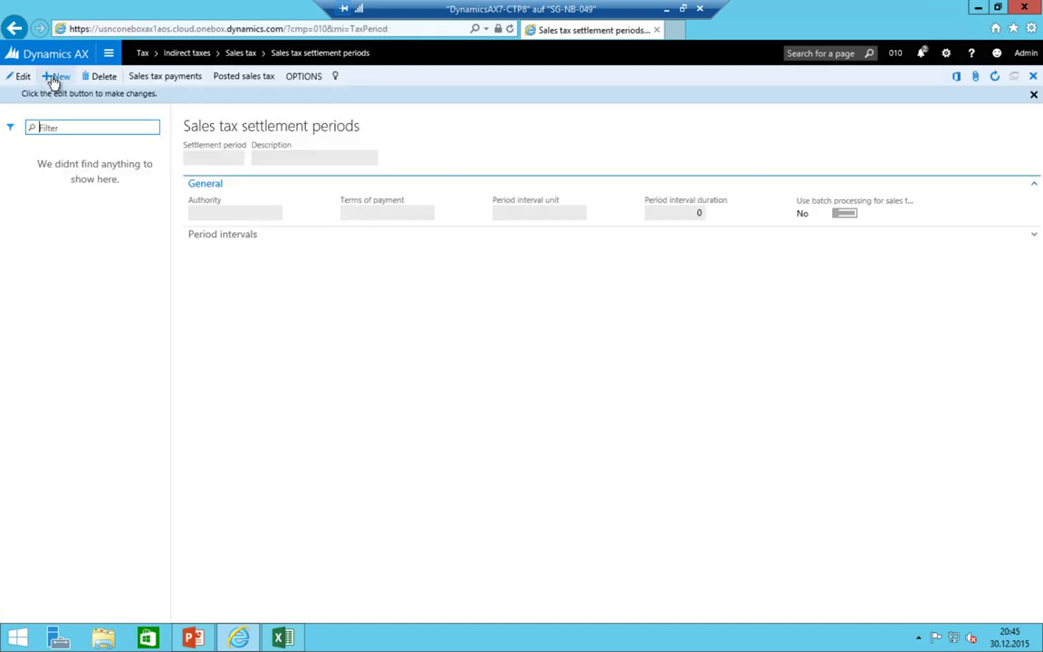
click(55, 77)
text(MON)
key(Tab)
text(M)
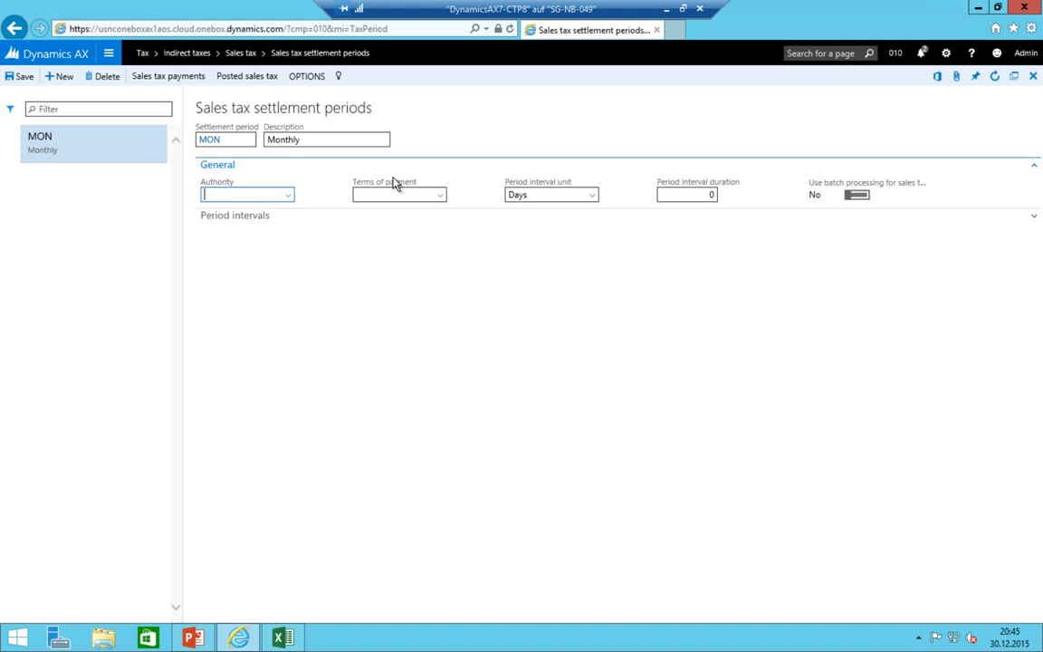
key(alt+Down)
text(DE$)
key(Tab)
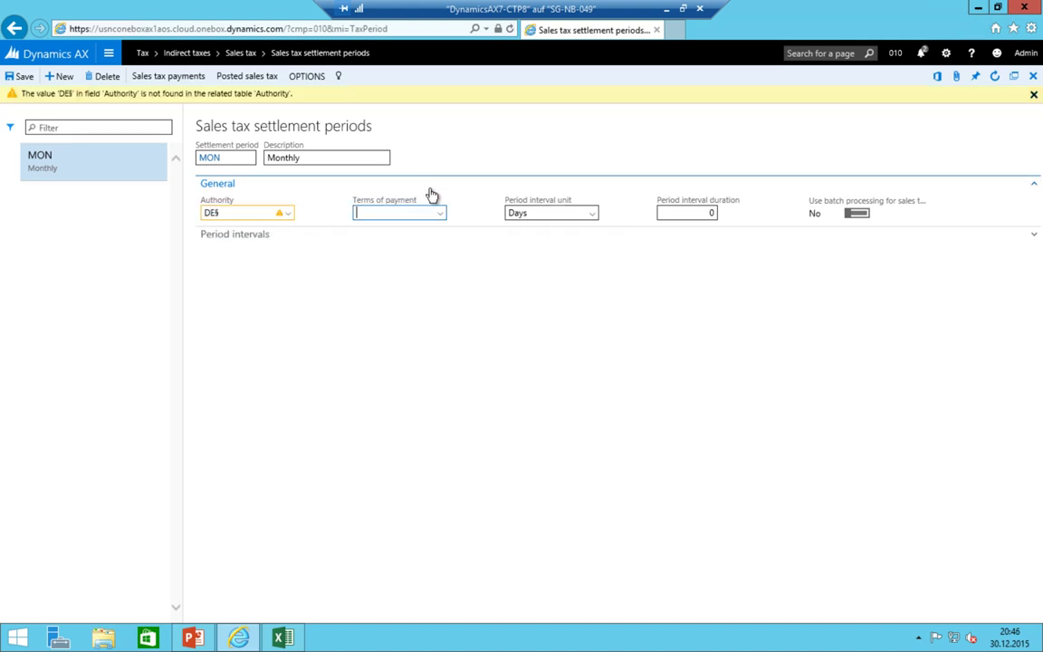
click(274, 219)
key(BackSpace)
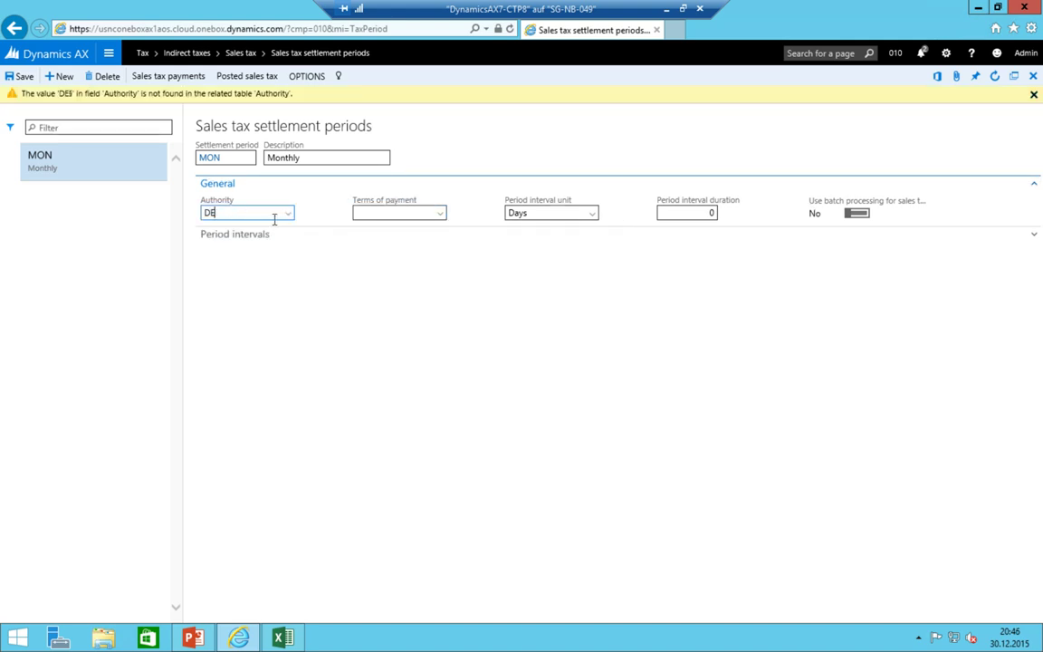
click(403, 214)
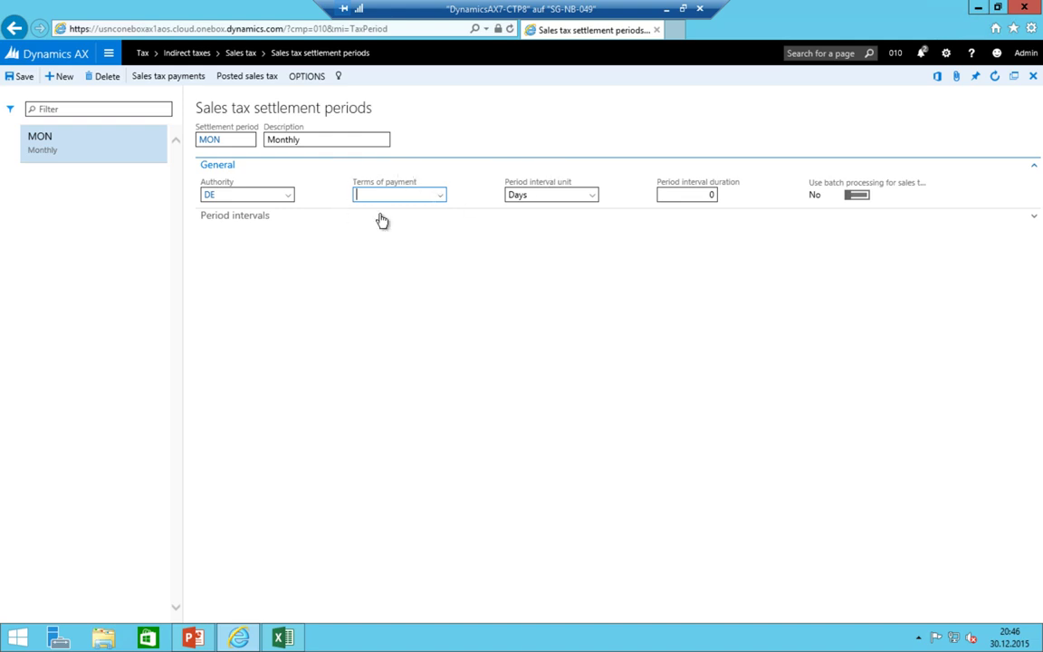
- Set the period interval unit to Months with duration 1 and save
click(294, 218)
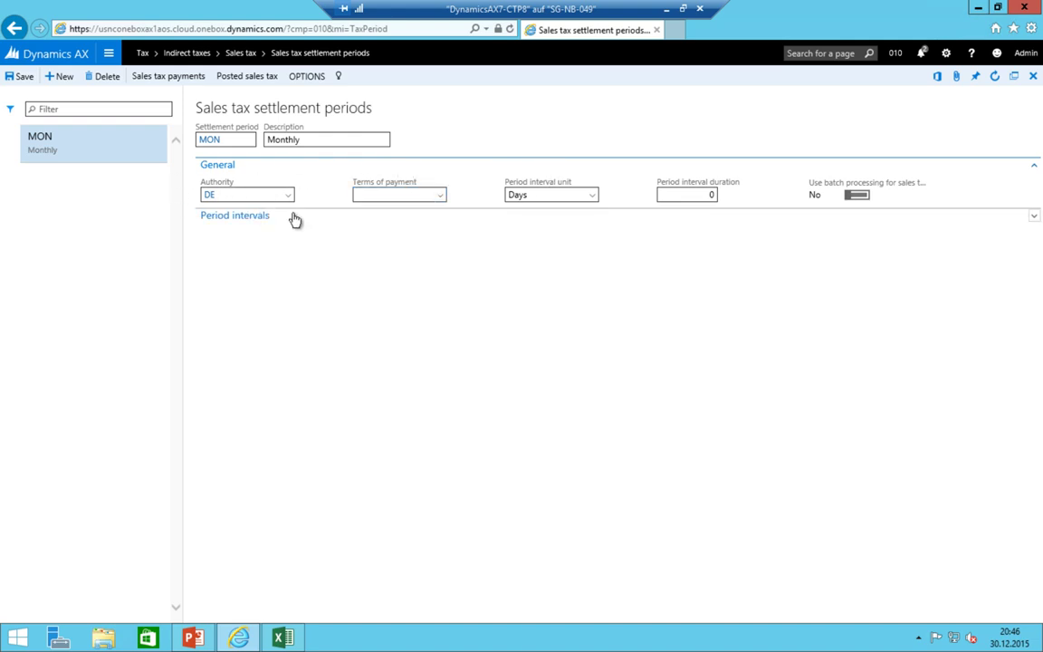
click(593, 196)
click(542, 221)
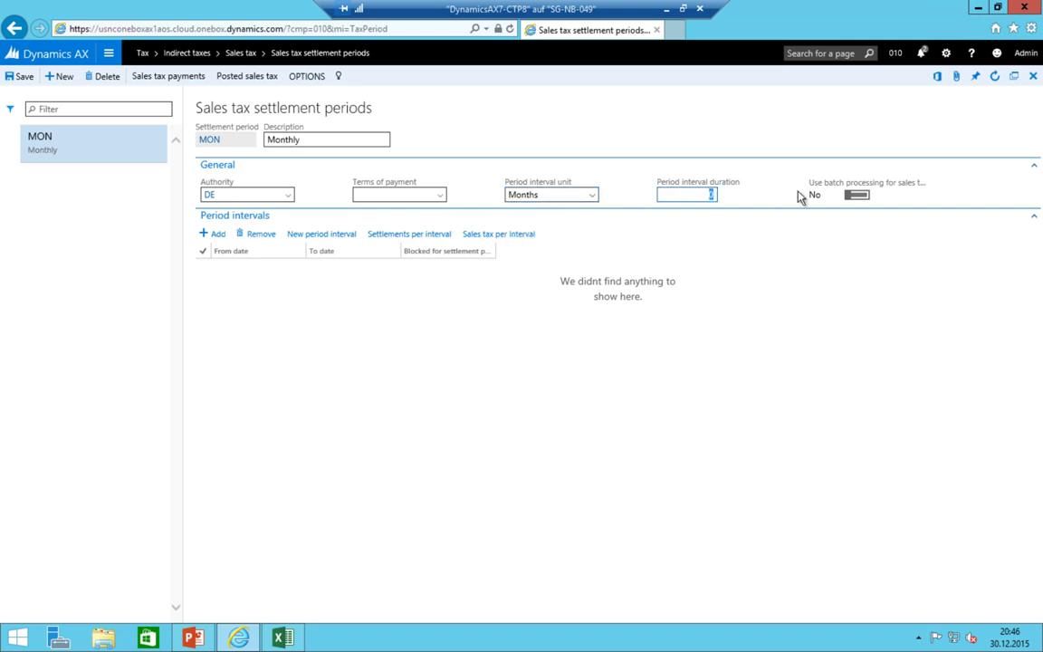
text(^1)
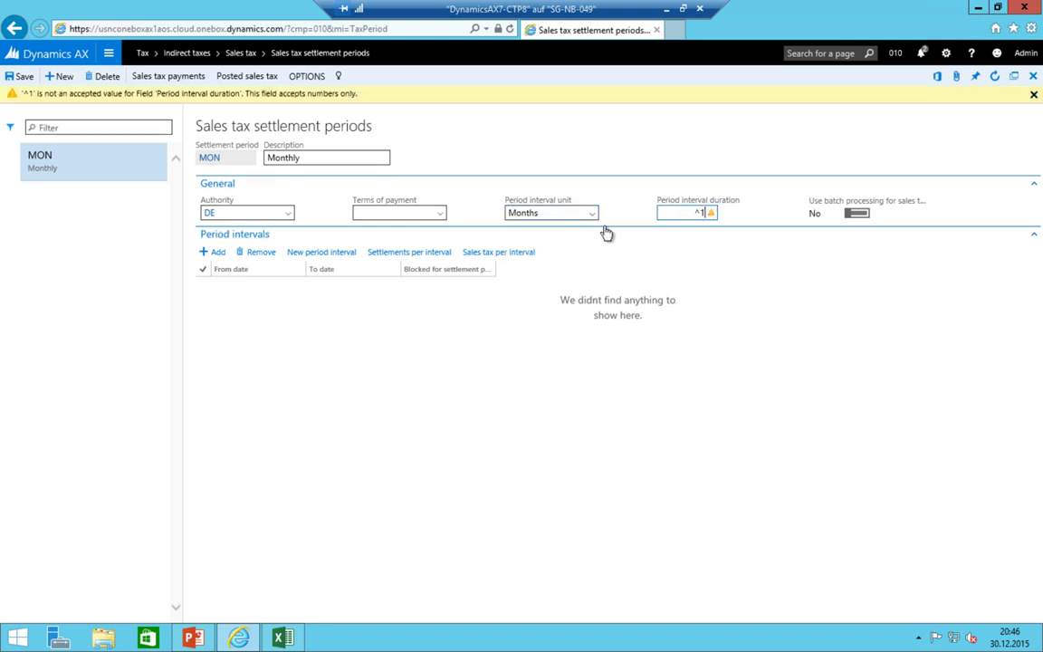
click(676, 212)
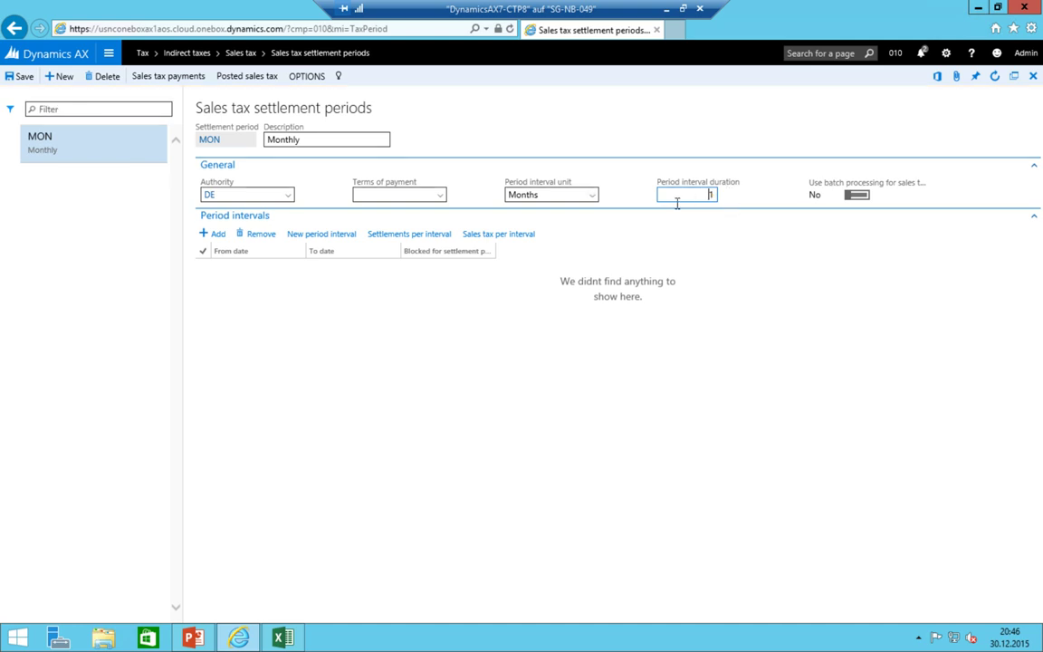
click(18, 78)
- Add the first period interval from 1/1/2015 to 1/31/2015
click(313, 237)
click(214, 251)
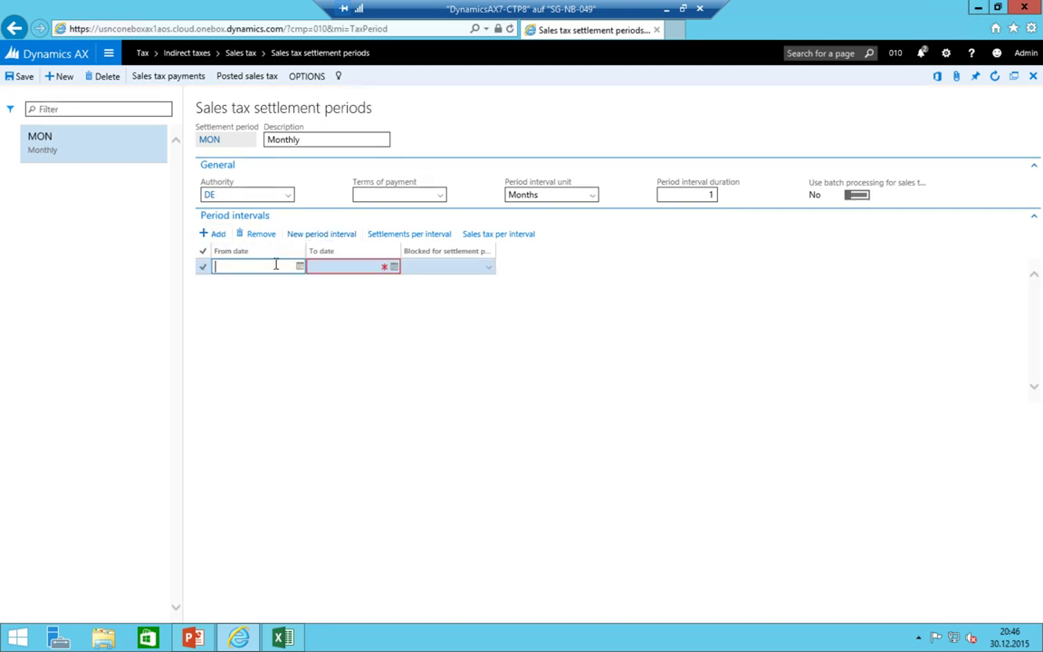
click(380, 265)
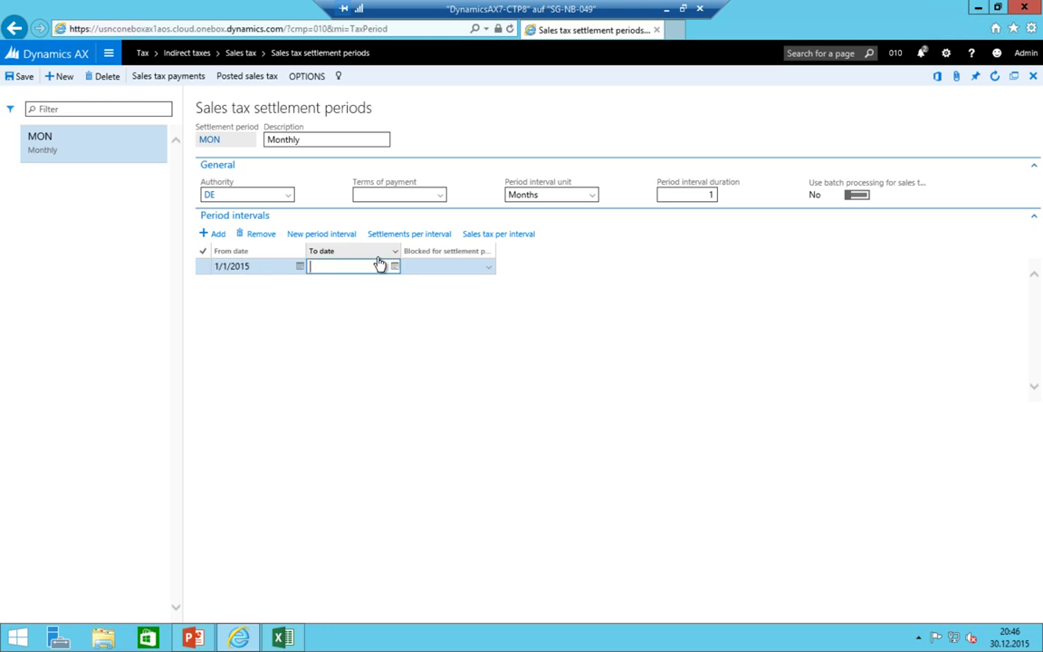
text(100115)
key(Tab)
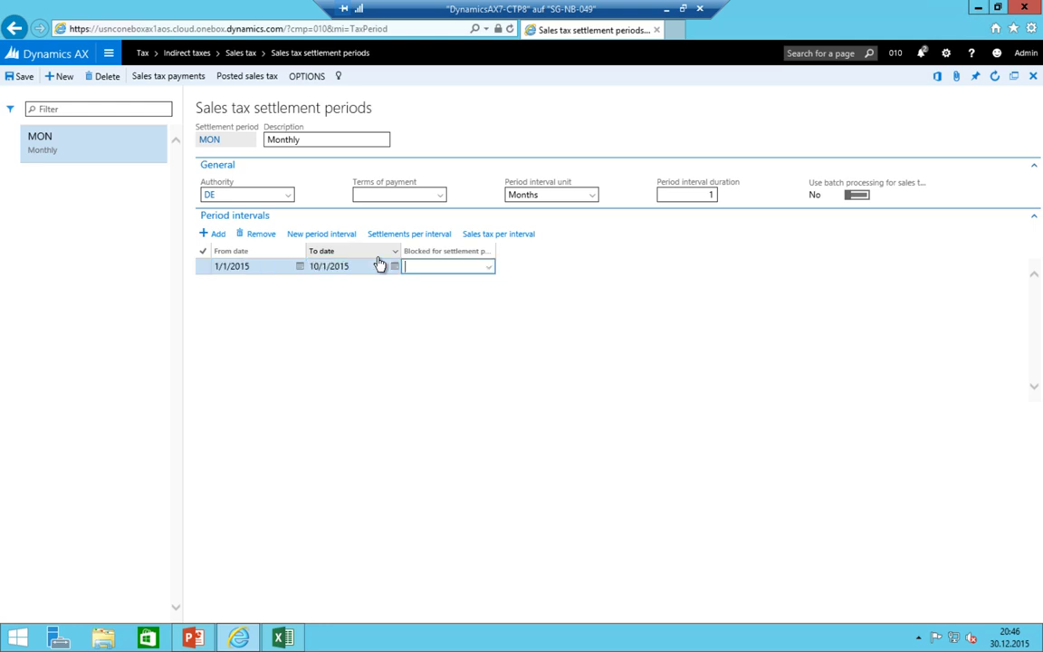
click(380, 264)
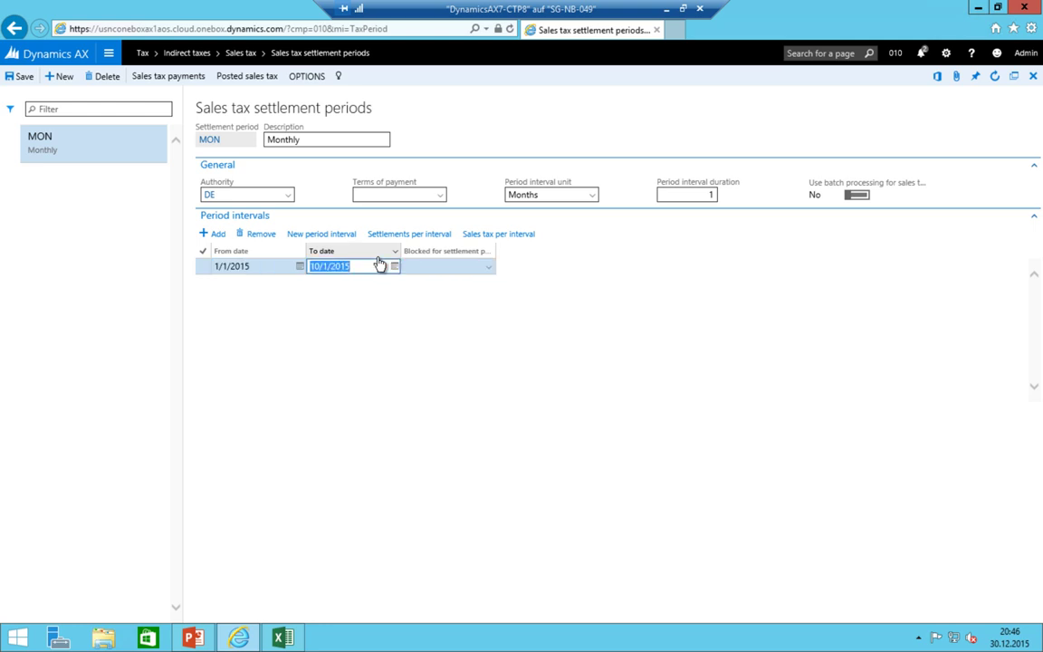
click(325, 266)
drag(322, 265, 288, 263)
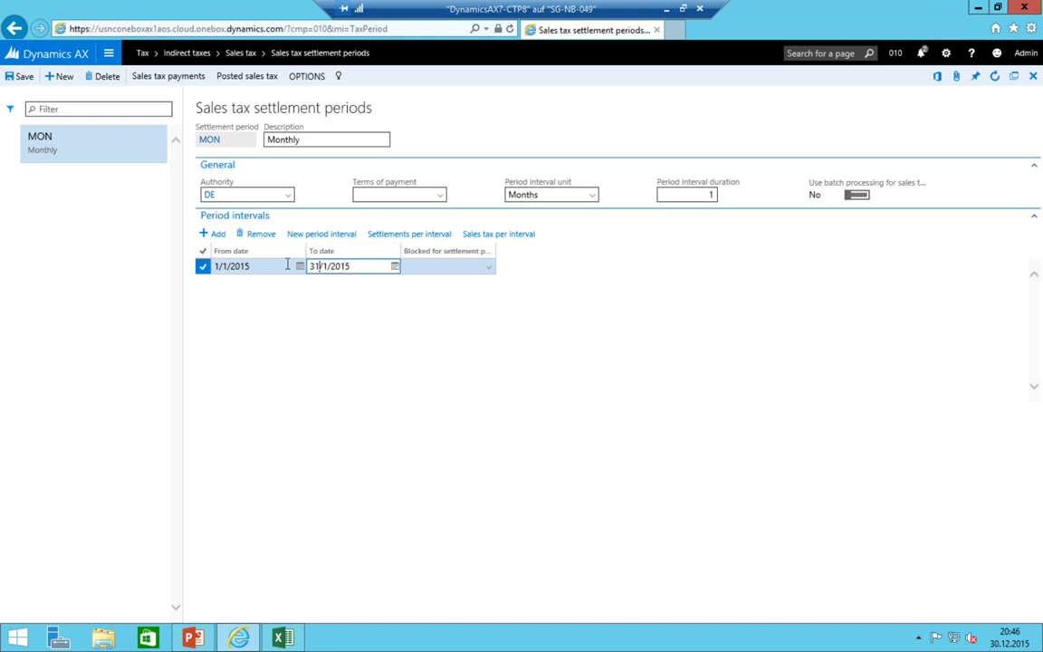
text(31)
key(Tab)
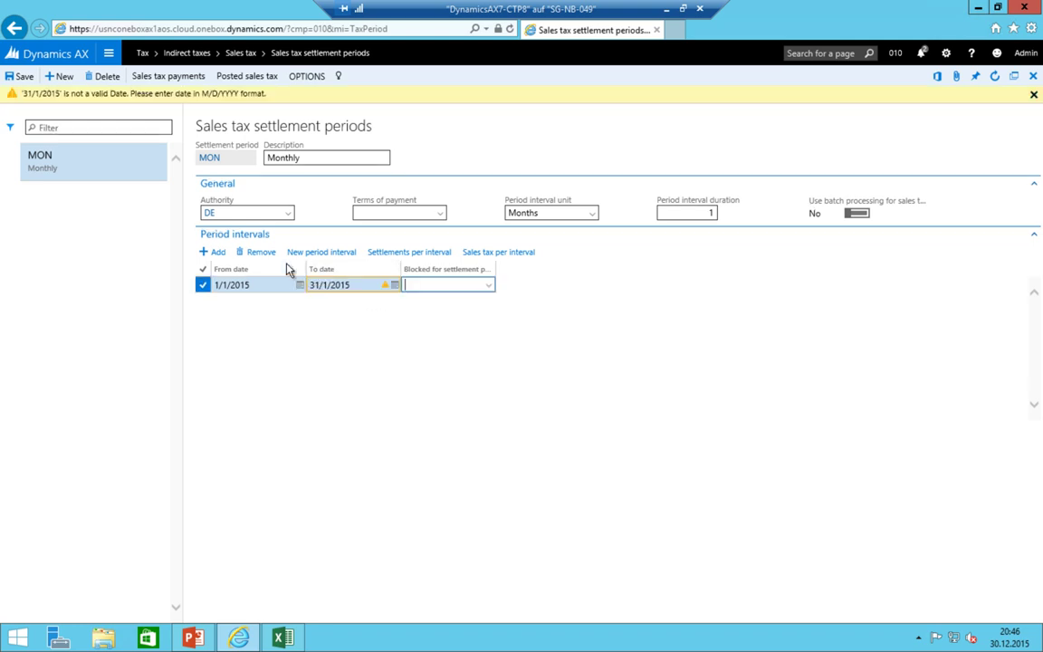
key(shift+Tab)
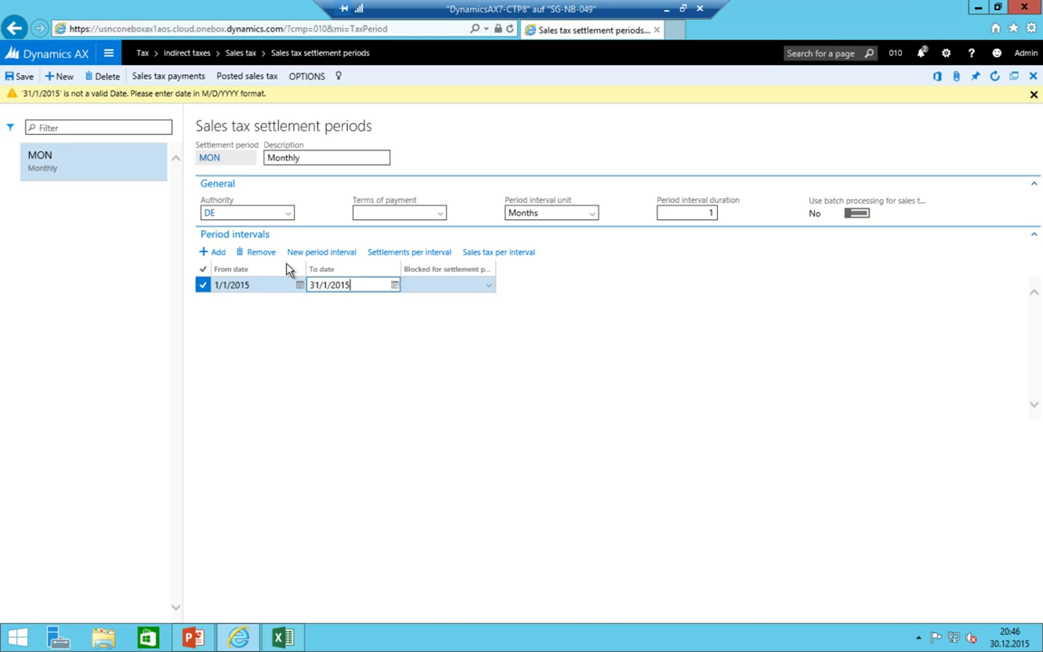
key(BackSpace)
key(BackSpace)
text(1/3)
key(Tab)
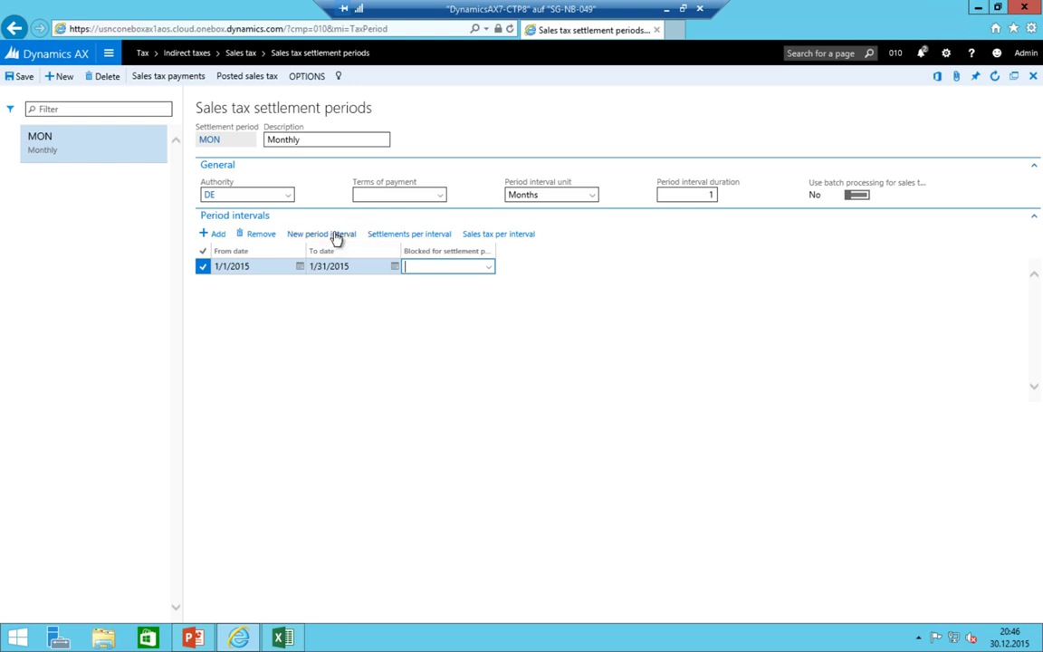
- Generate monthly intervals through February 2017 (2/1/2017–2/28/2017)
click(321, 233)
click(321, 234)
click(322, 234)
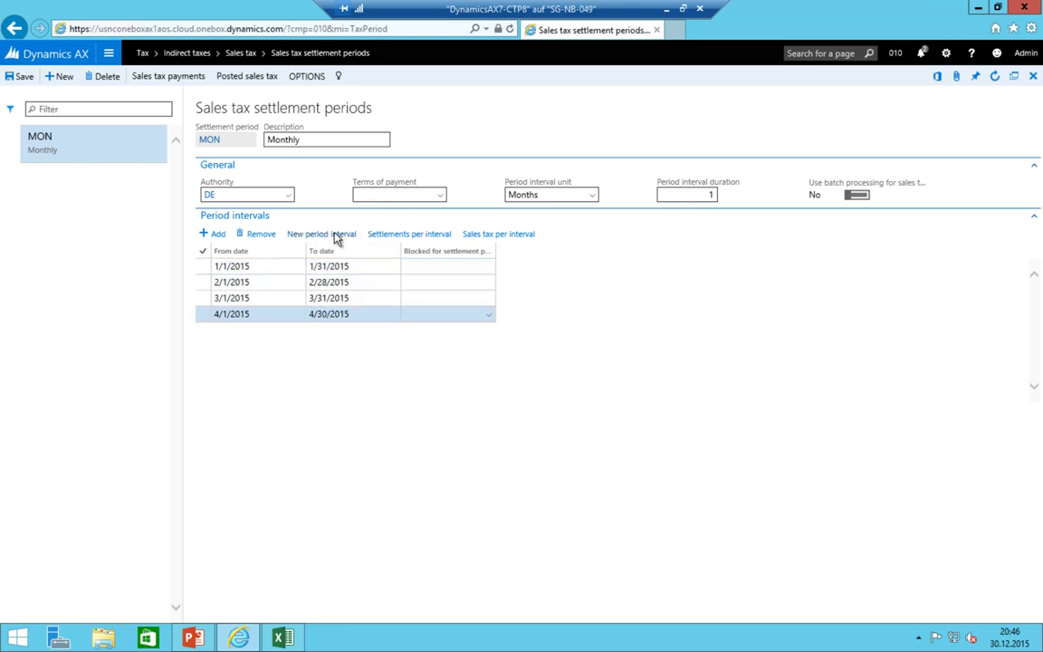
double_click(322, 234)
double_click(322, 233)
click(322, 234)
double_click(322, 233)
click(321, 233)
double_click(321, 234)
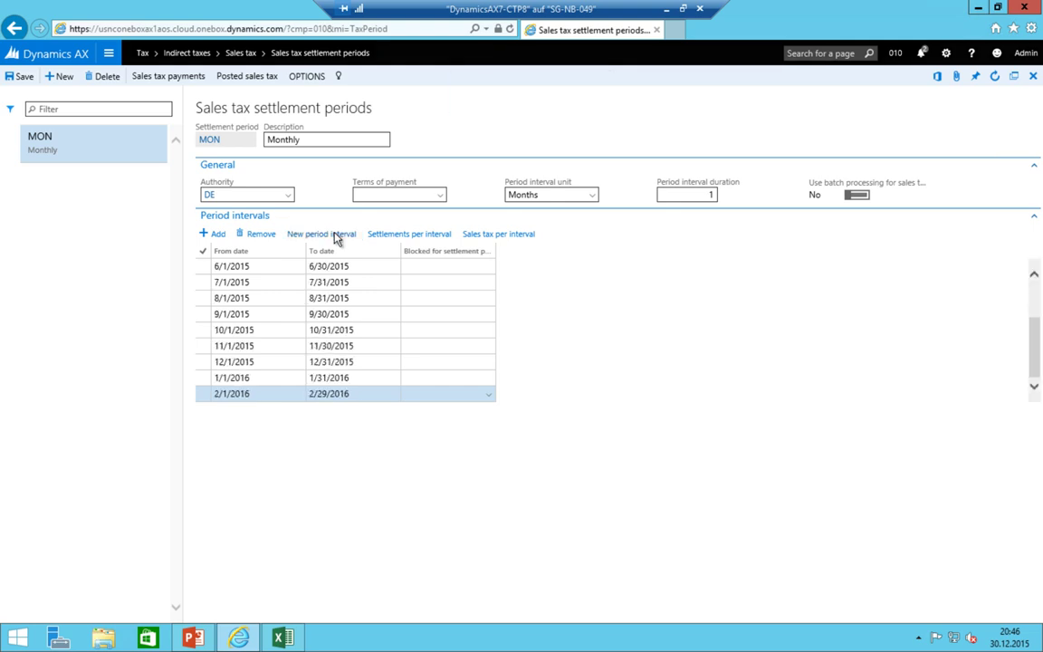
double_click(335, 236)
double_click(335, 236)
click(335, 236)
click(335, 236)
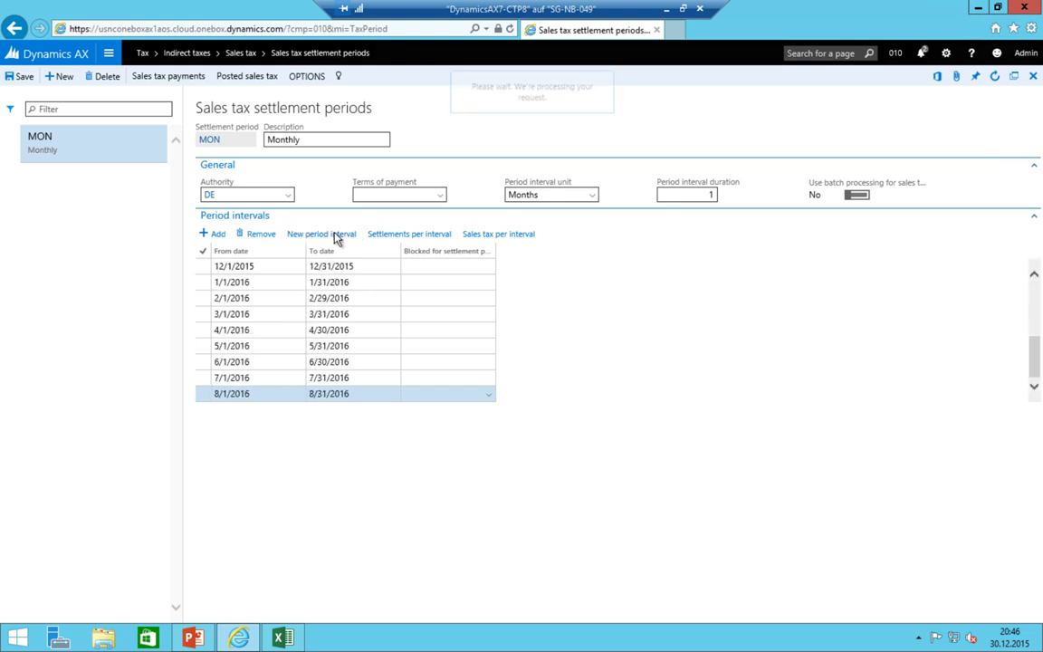
double_click(336, 236)
click(335, 236)
click(335, 236)
click(335, 236)
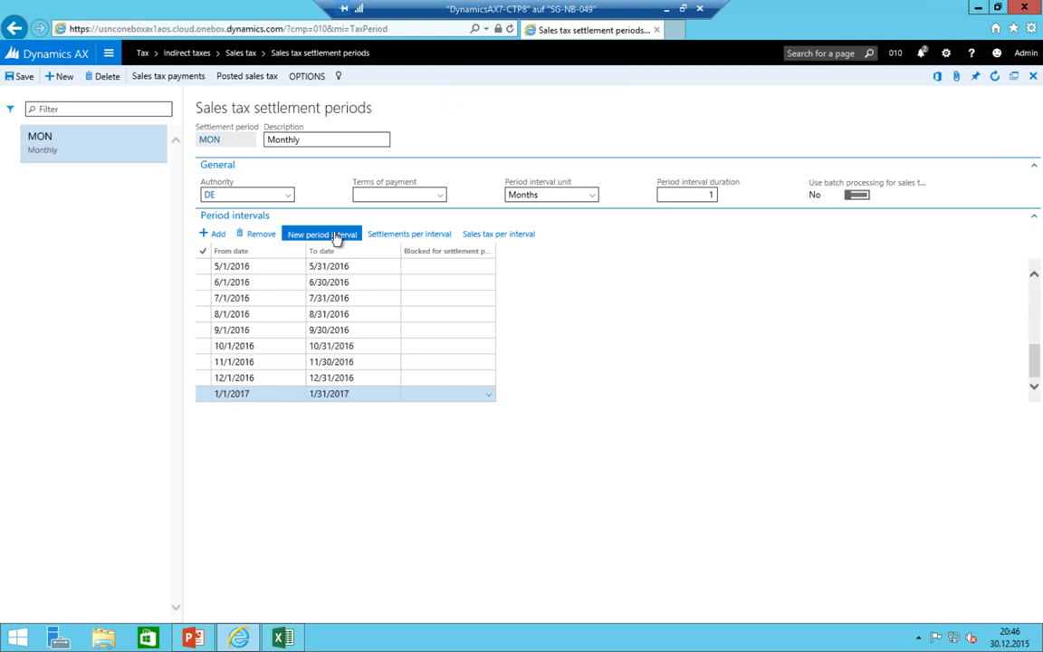
click(335, 236)
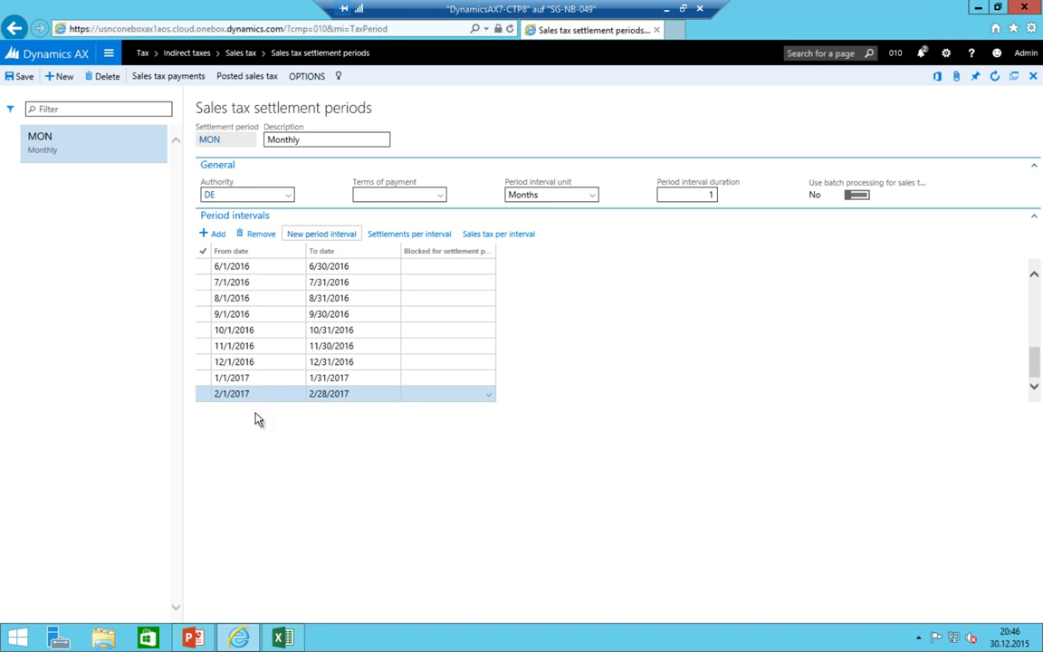
click(109, 54)
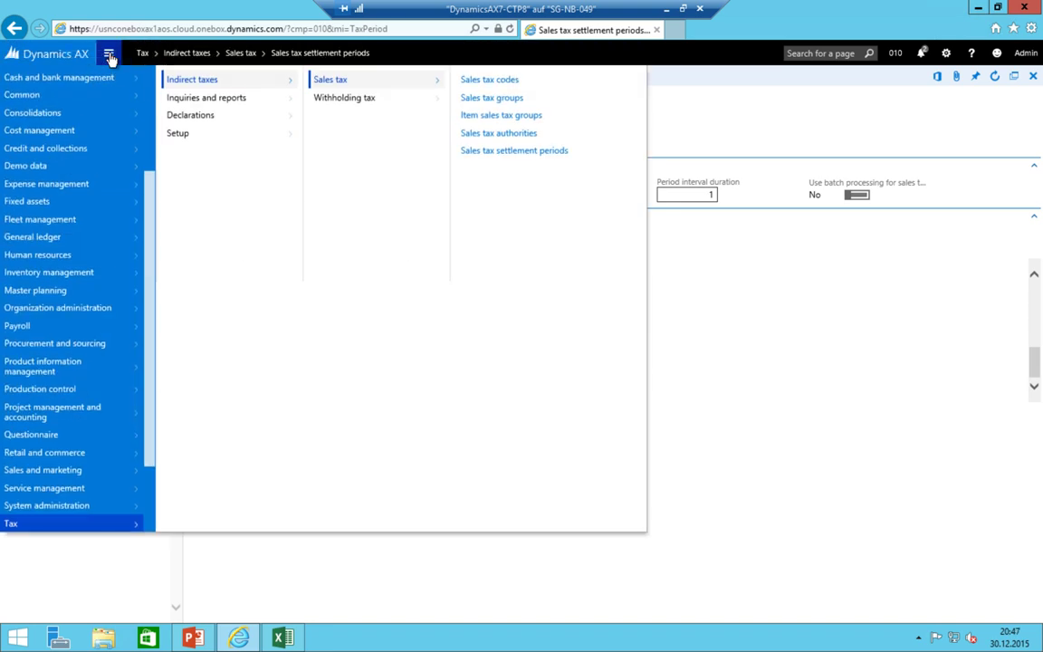
- Start a blank record on the Sales tax codes page and select the VAT codes B11:B23 in Excel
click(479, 81)
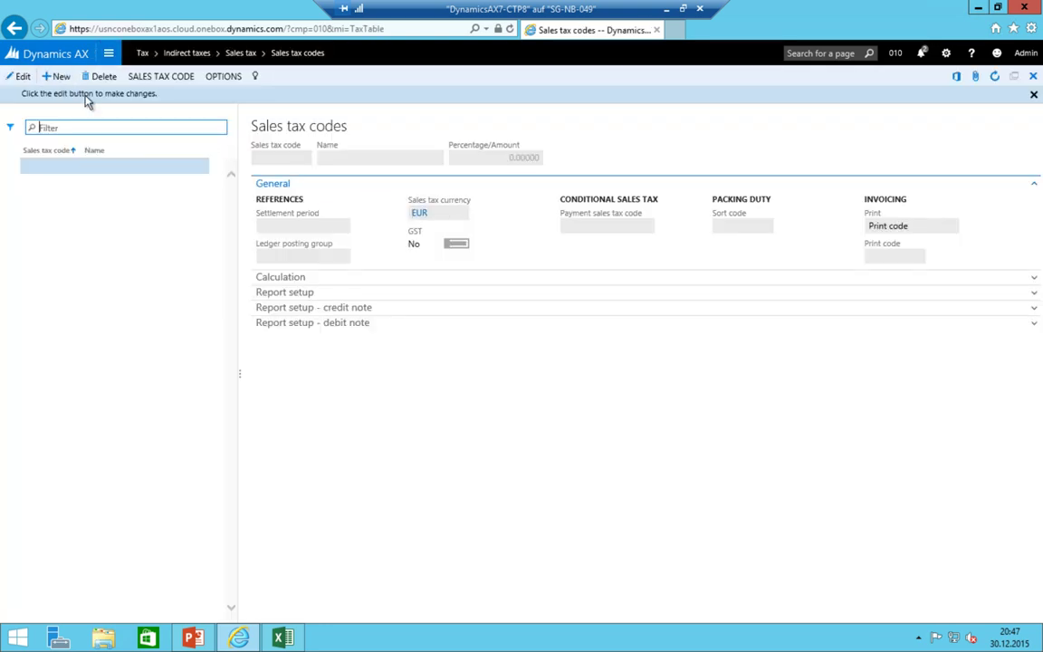
click(62, 81)
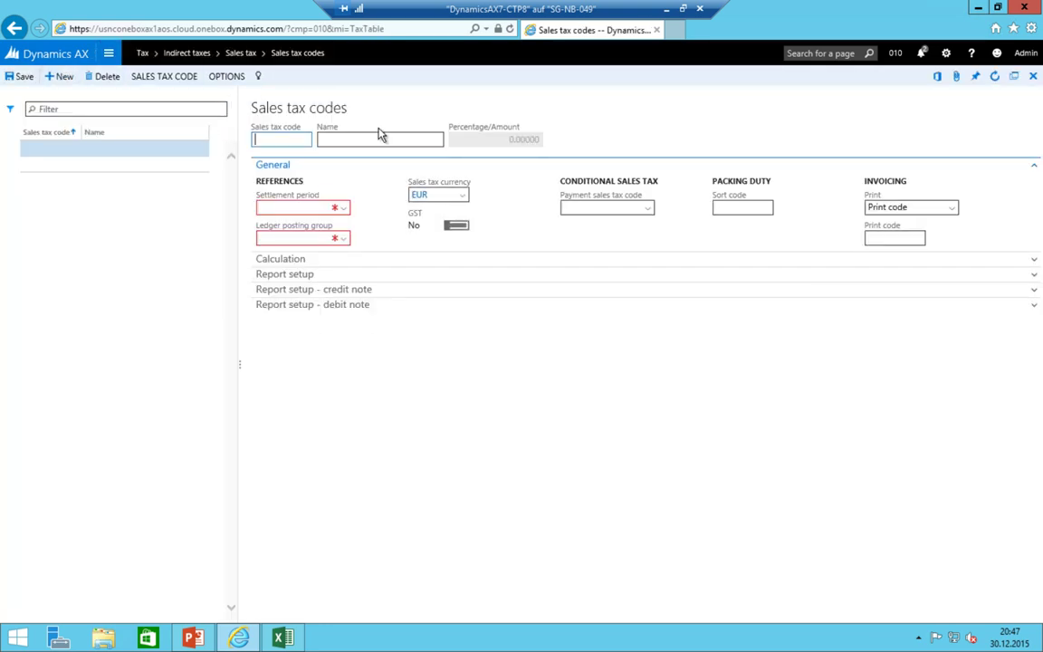
click(282, 638)
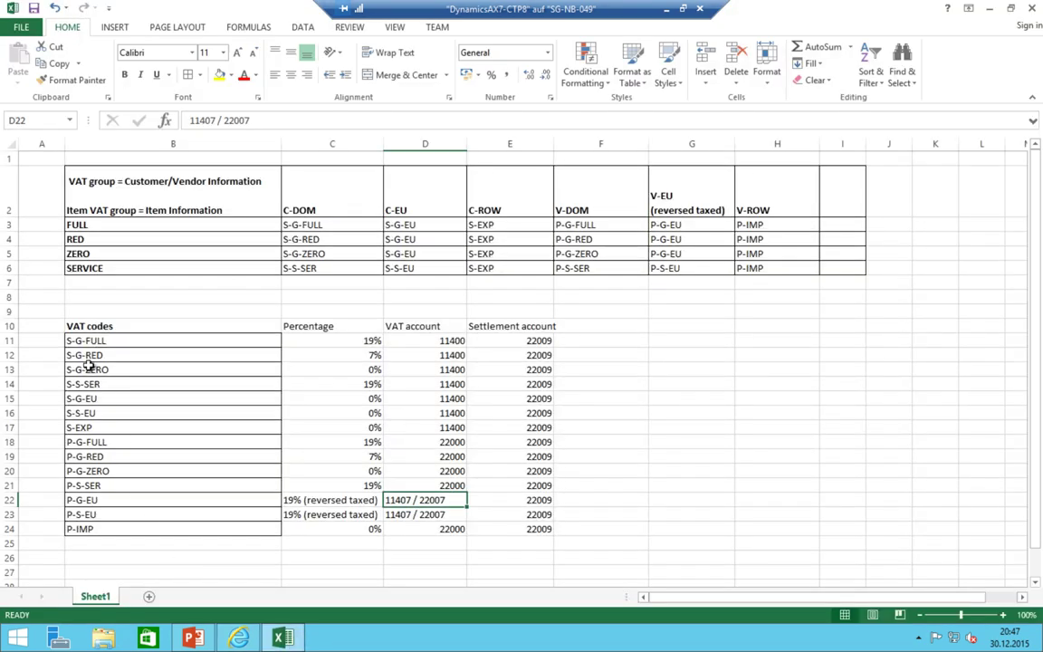
drag(94, 344, 89, 516)
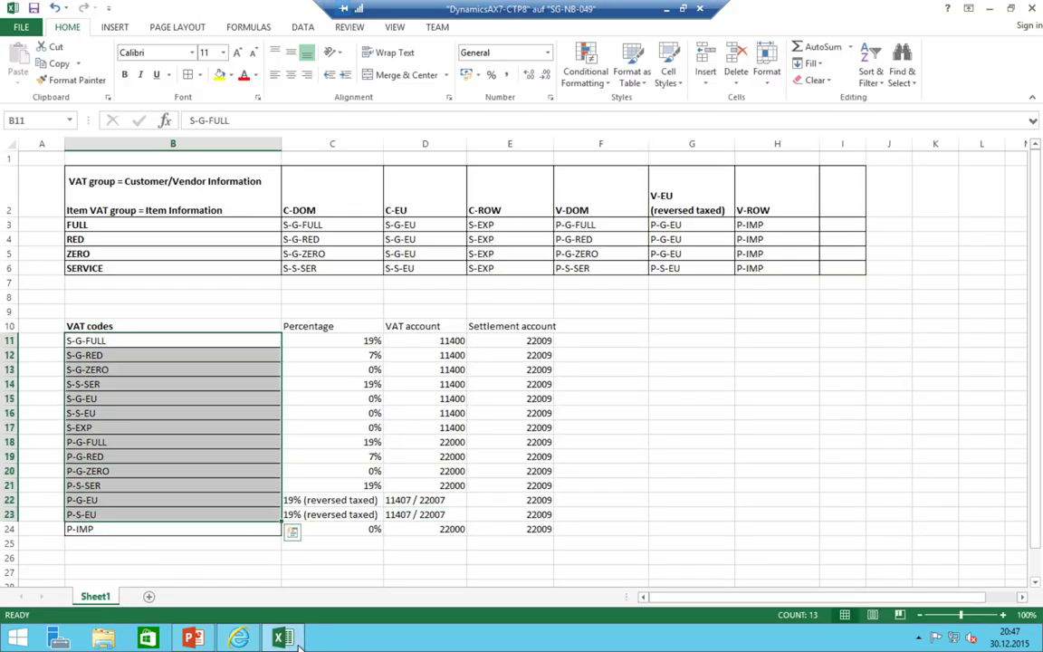
click(282, 639)
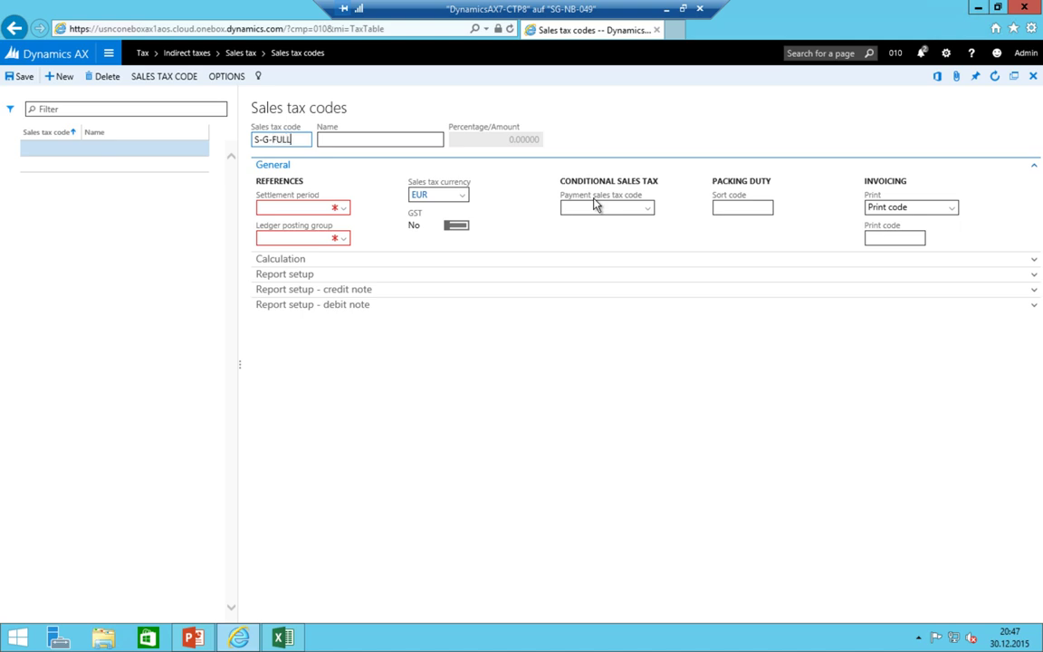
- Name the code 'Sales Goods full Rate', set period MON and posting group S-VAT, and save
key(Tab)
text(Sales G)
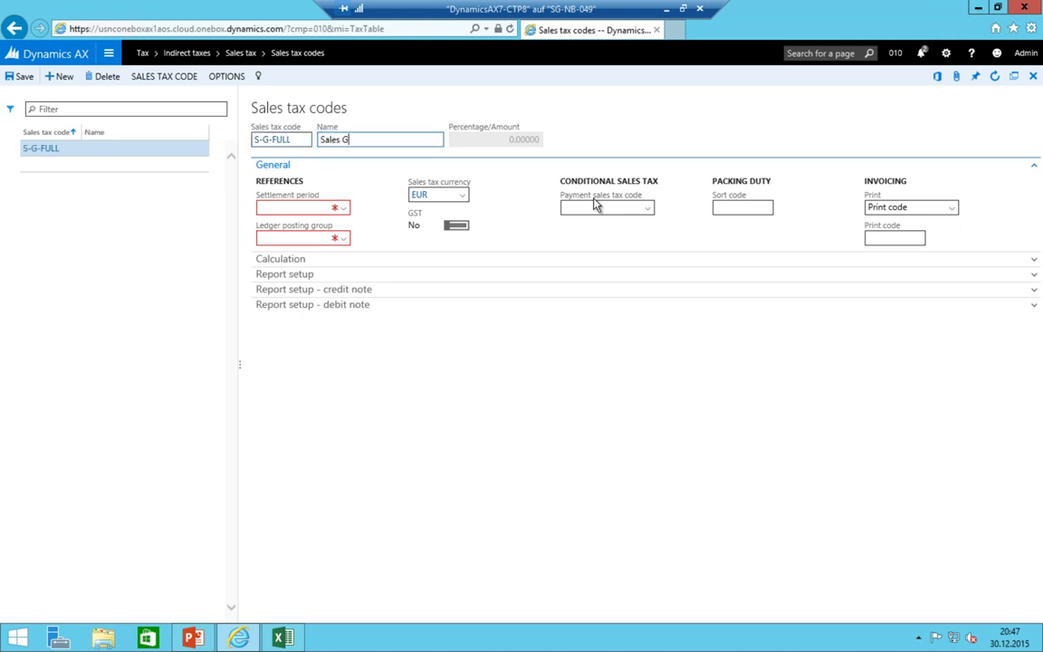
text(oods full Rate)
key(Tab)
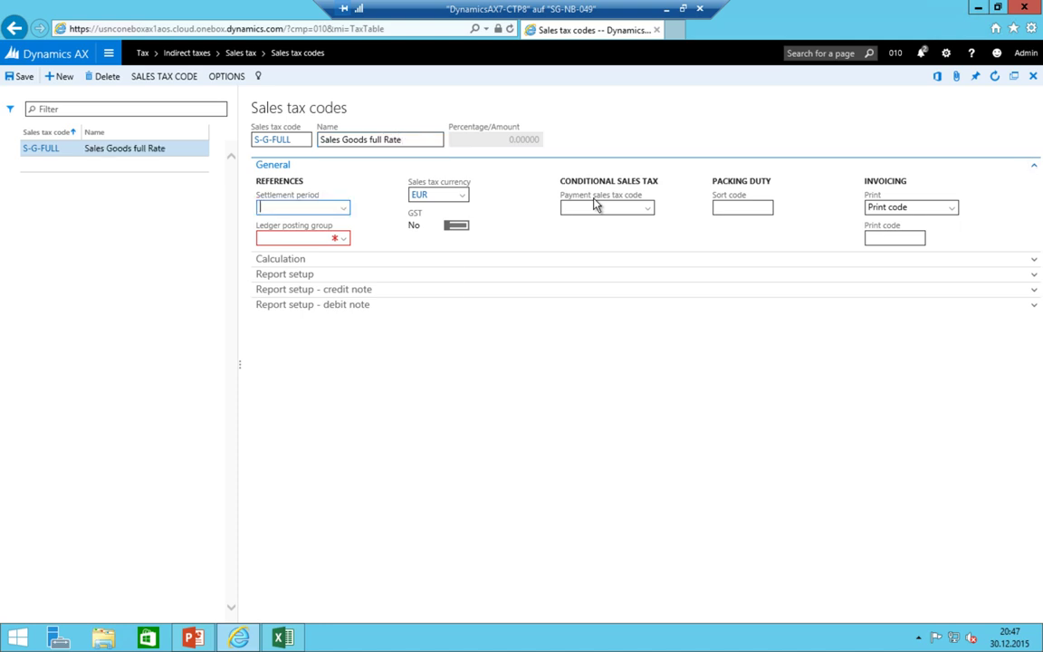
key(alt+Down)
key(Return)
key(Tab)
key(alt+Down)
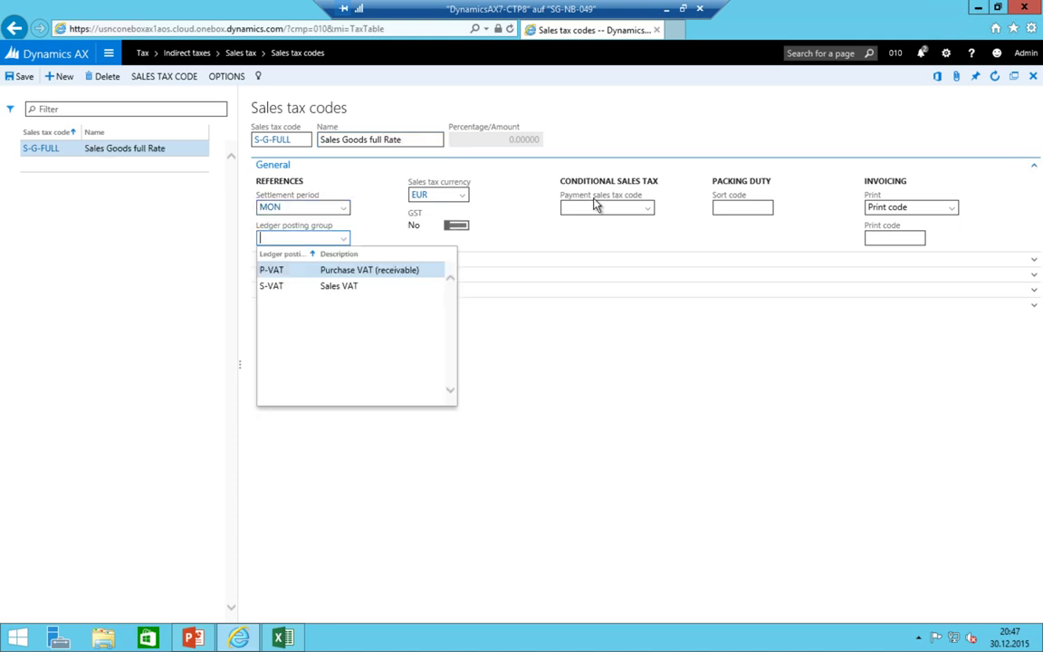
key(Down)
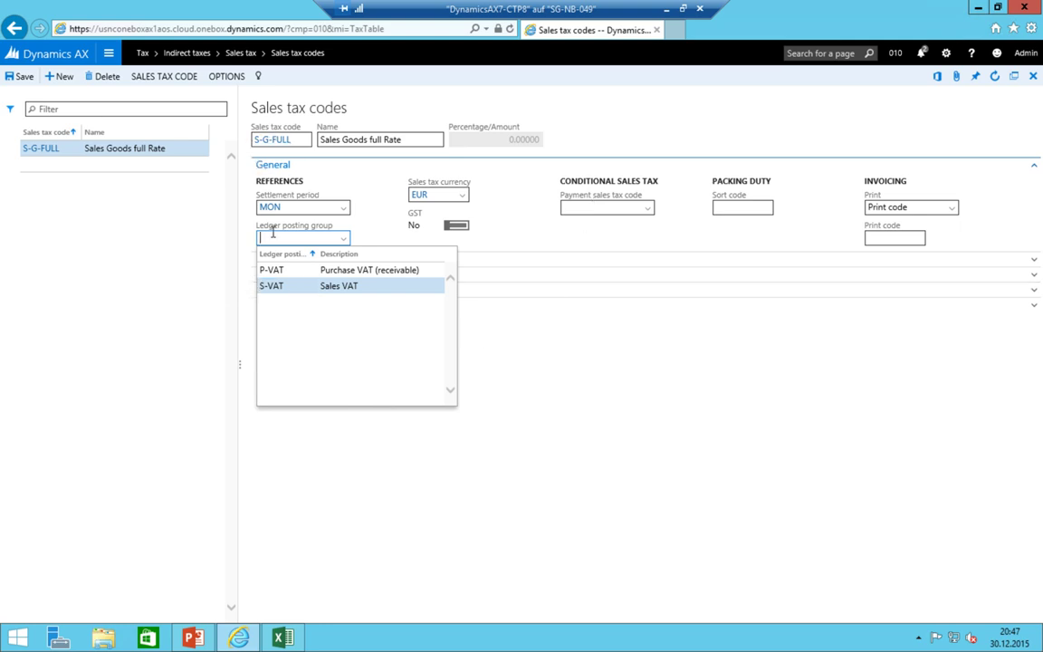
key(Return)
key(Tab)
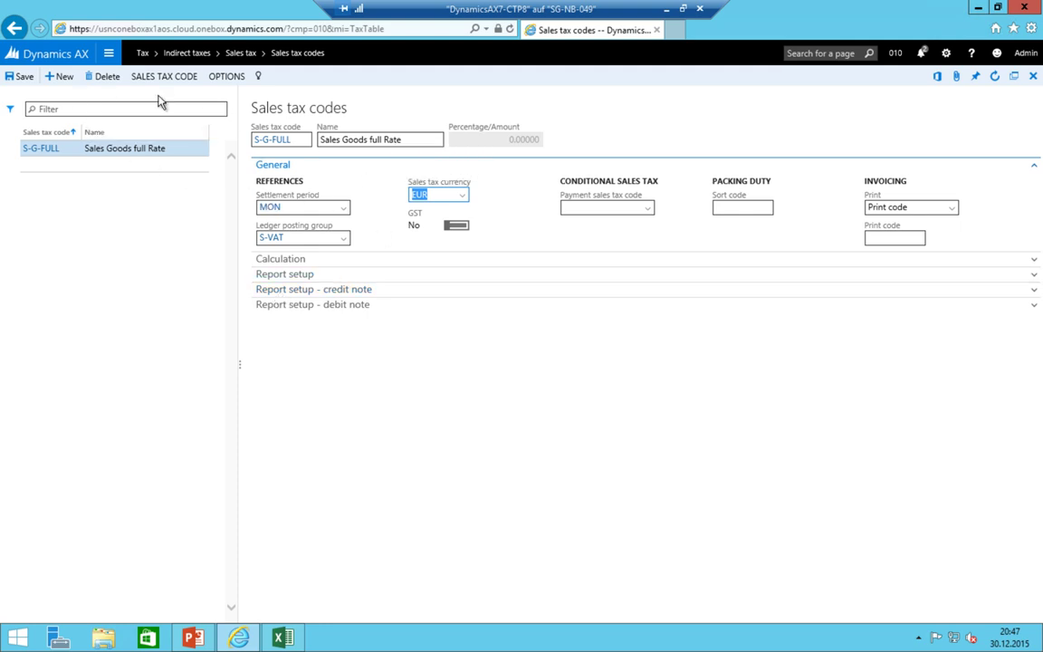
click(11, 78)
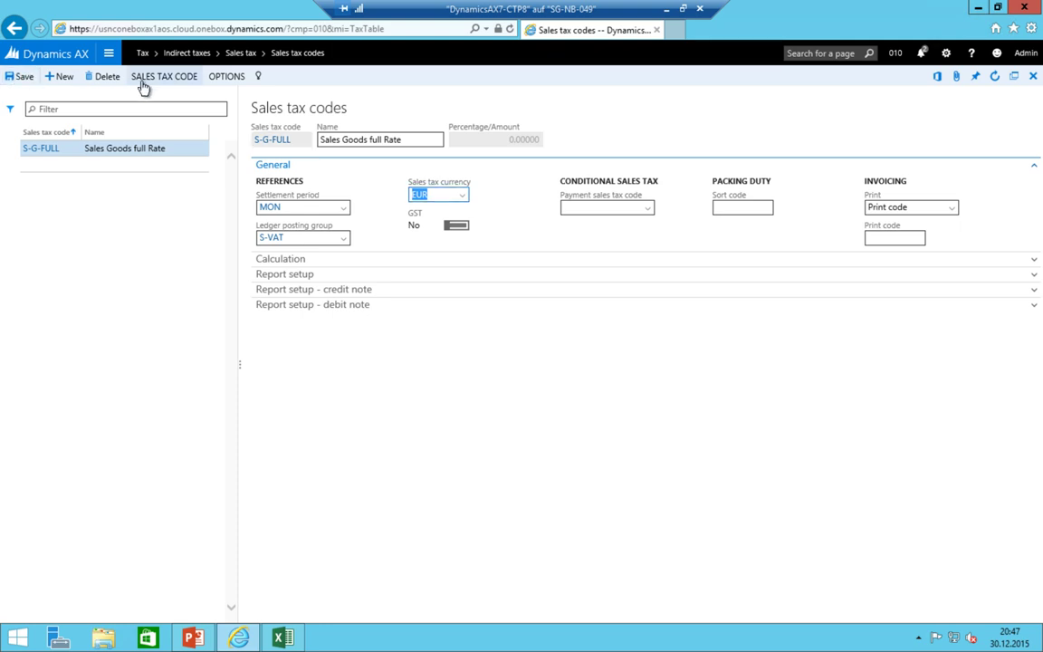
- Open the sales tax code values for S-G-FULL
click(185, 78)
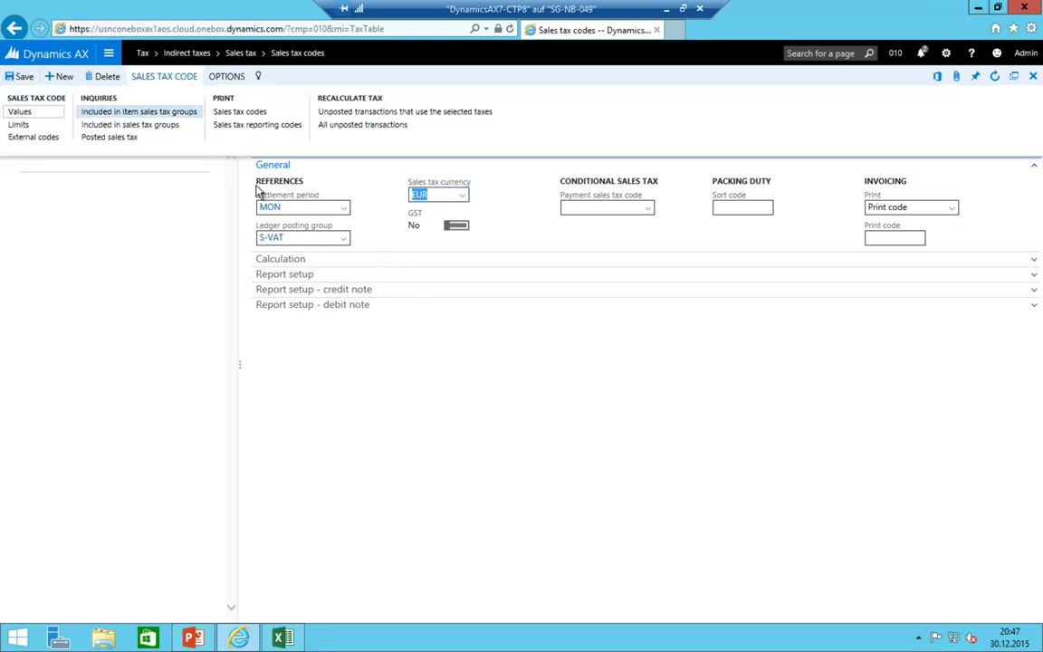
click(296, 214)
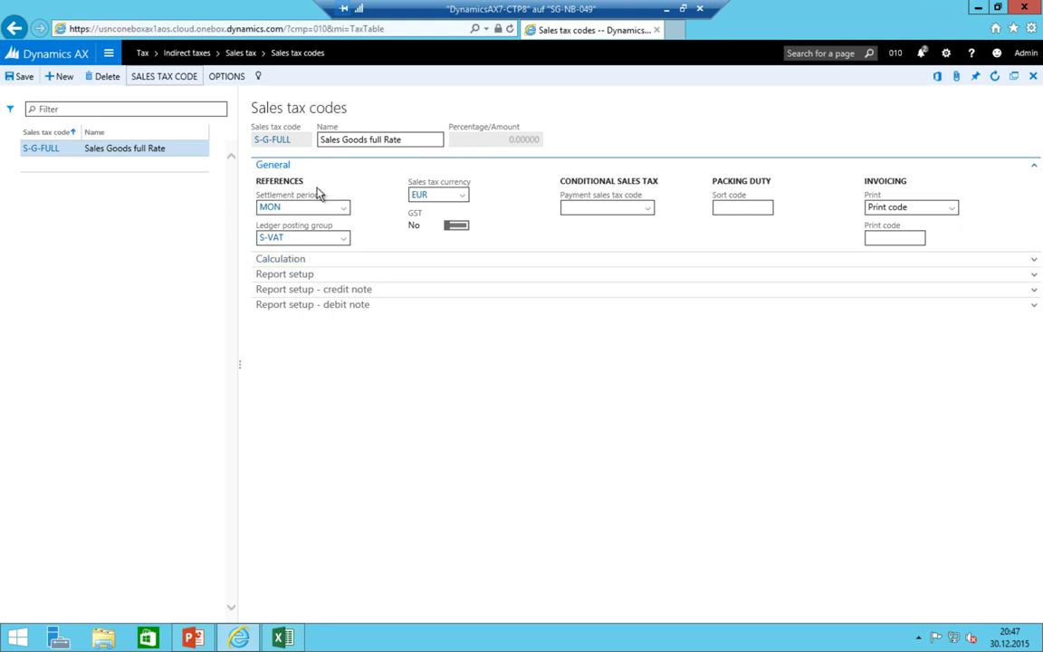
click(152, 80)
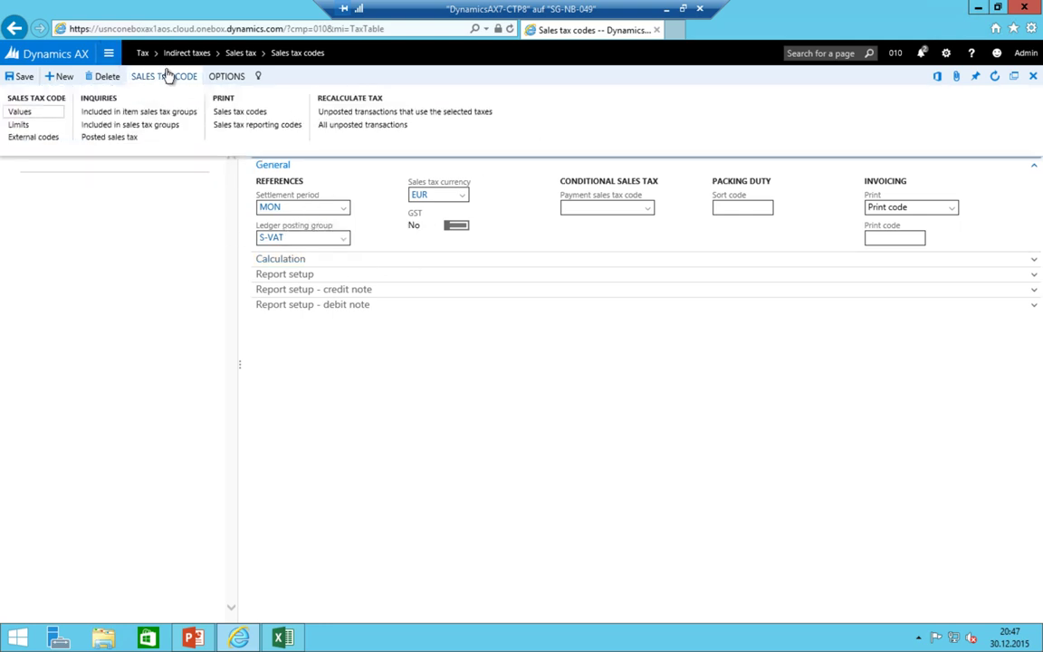
click(22, 113)
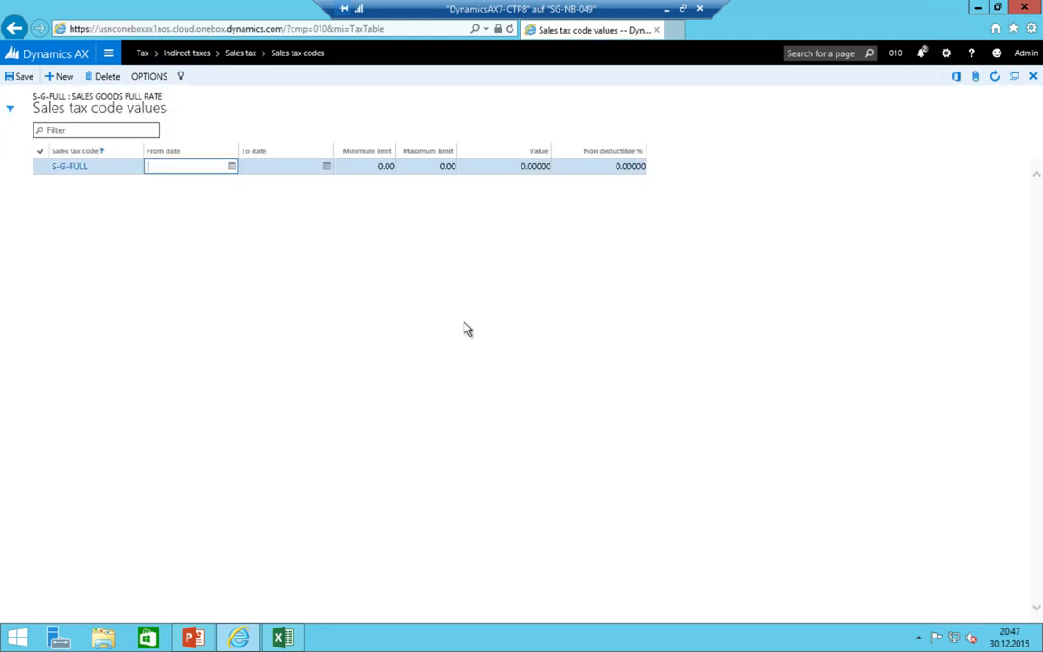
- Enter rate value 19 for S-G-FULL, remove the extra empty row, and go back to Sales tax codes
key(Tab)
key(Tab)
key(Tab)
key(Tab)
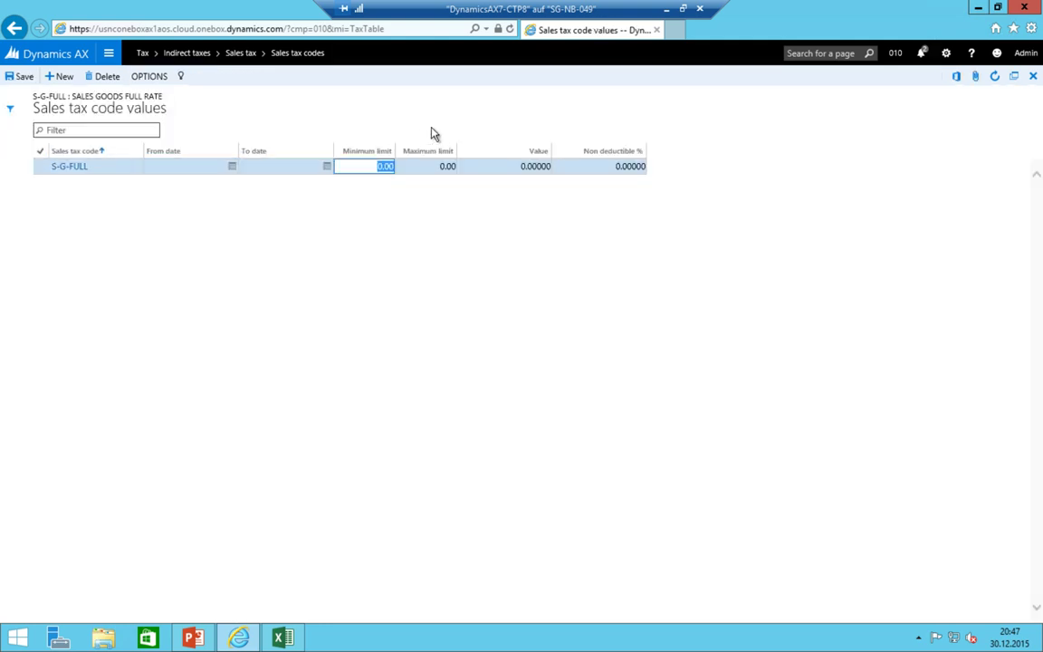
text(19)
key(shift+Tab)
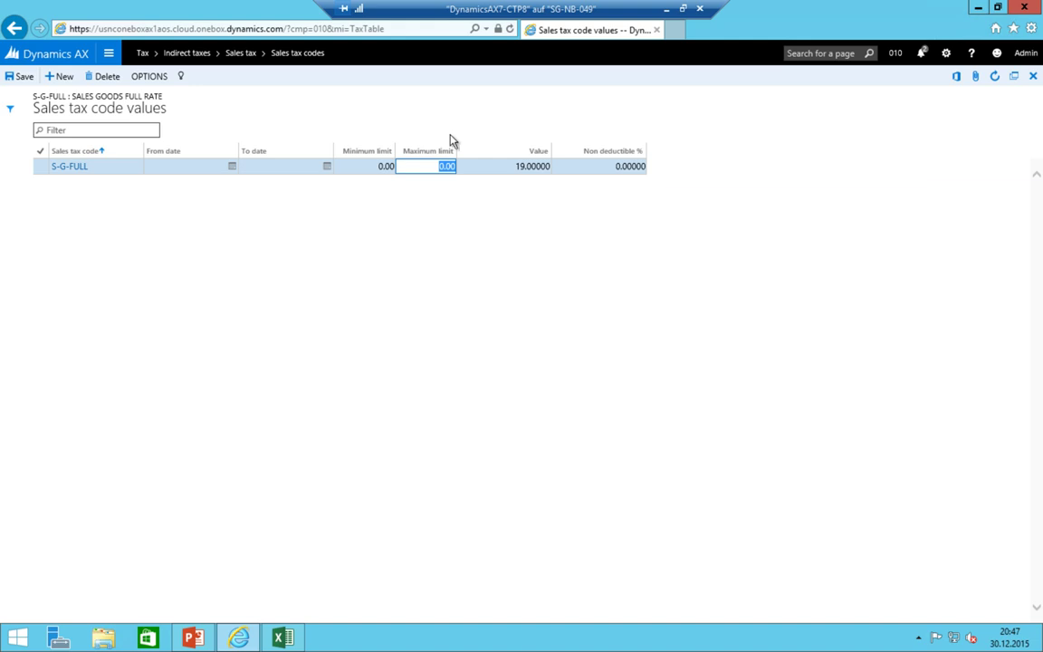
key(shift+Tab)
key(shift+Tab)
key(shift+Tab)
click(272, 164)
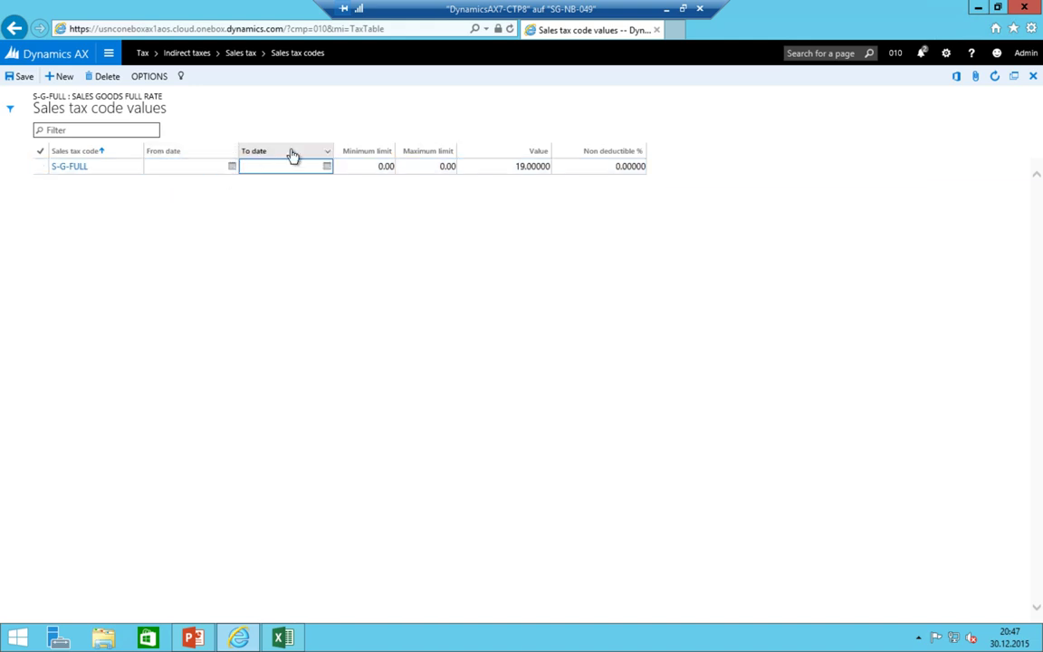
key(alt+n)
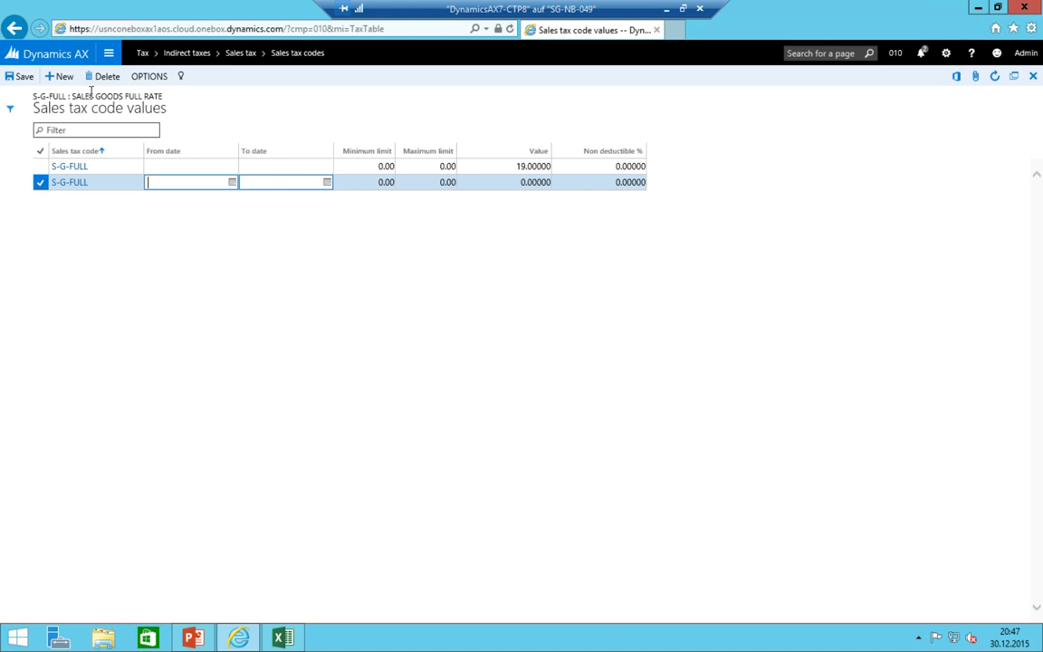
click(101, 76)
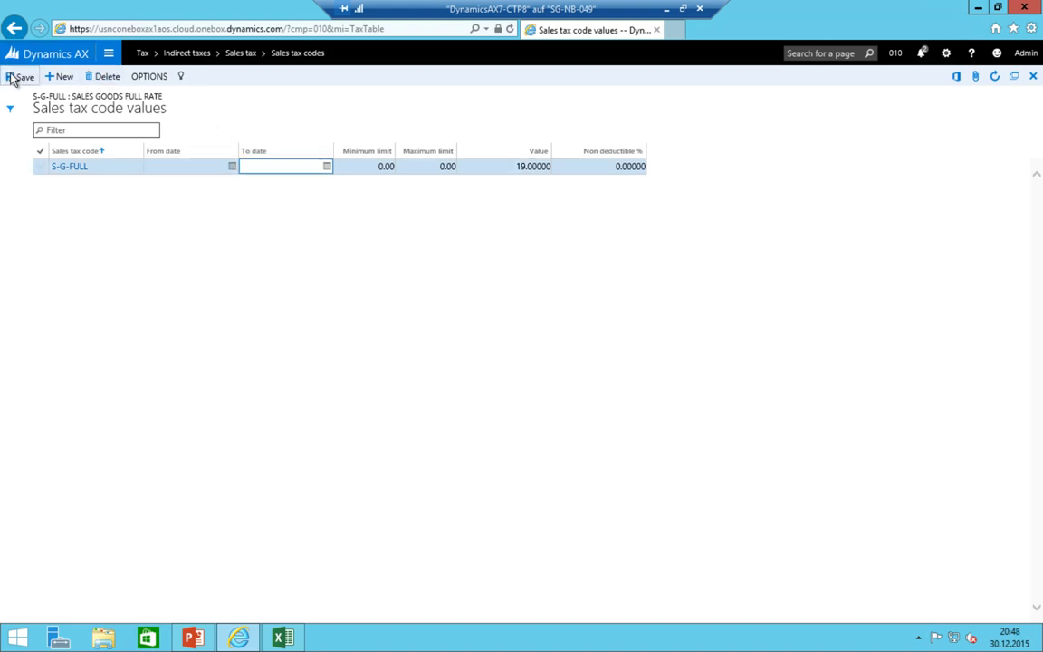
key(shift+Tab)
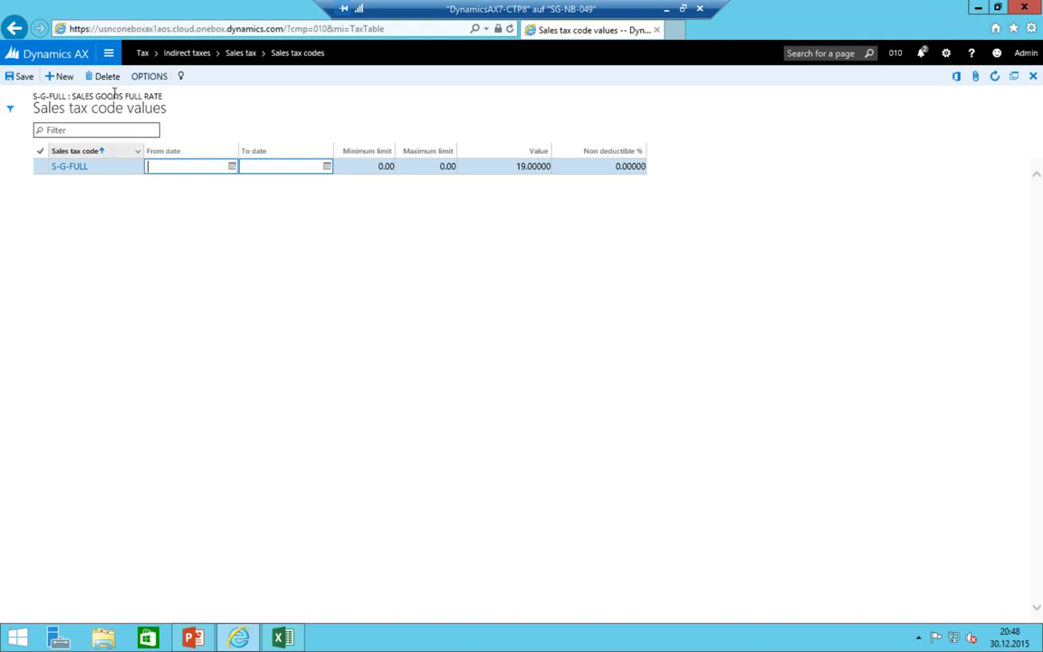
click(15, 29)
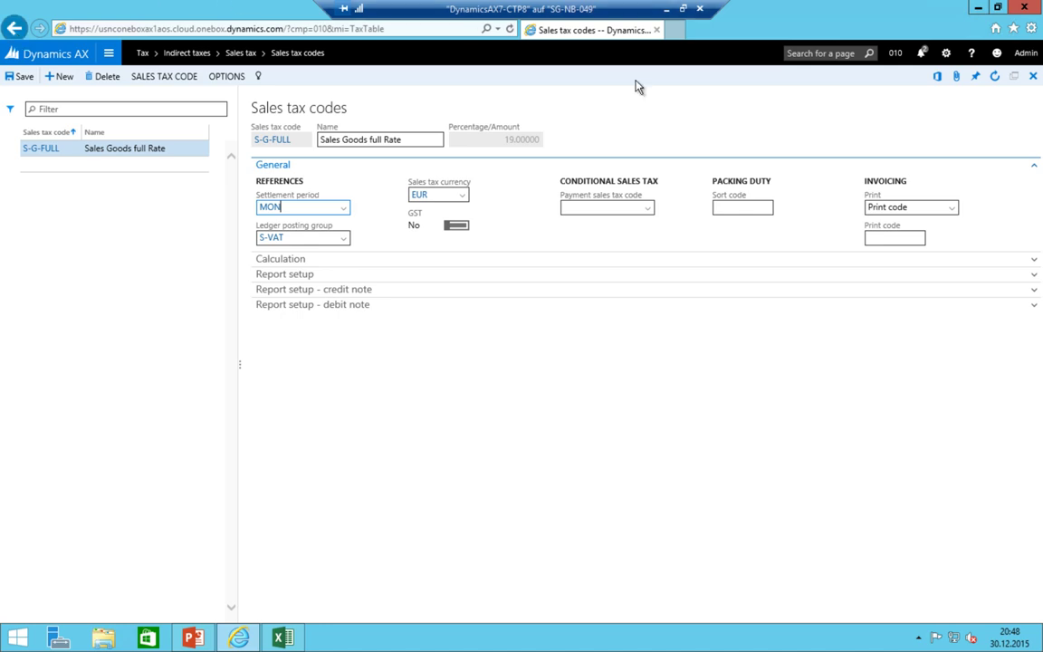
- Add sales tax code S-G-RED, 'Sales goods reduced rate', with period MON and posting group S-VAT
click(64, 77)
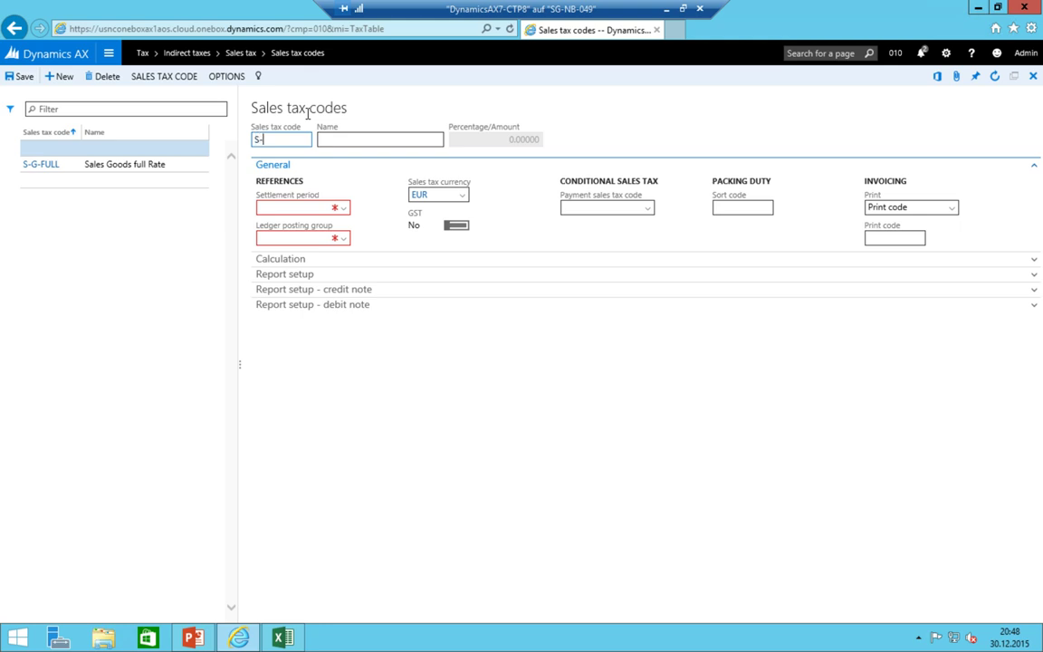
text(S-G-RED)
key(Tab)
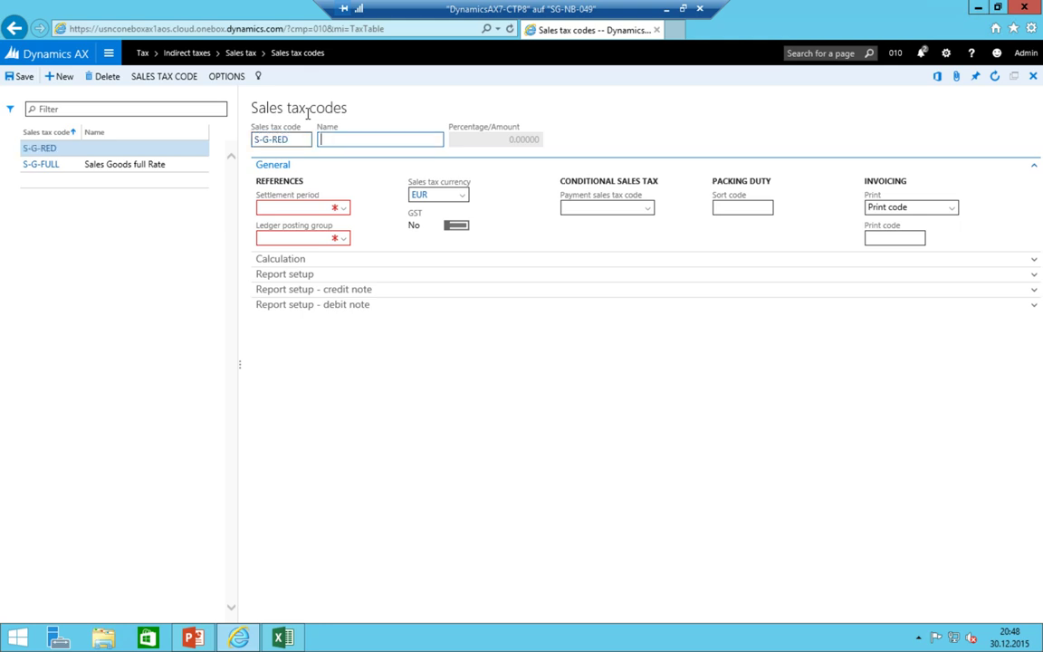
text(Sales goods reduced rate)
key(alt)
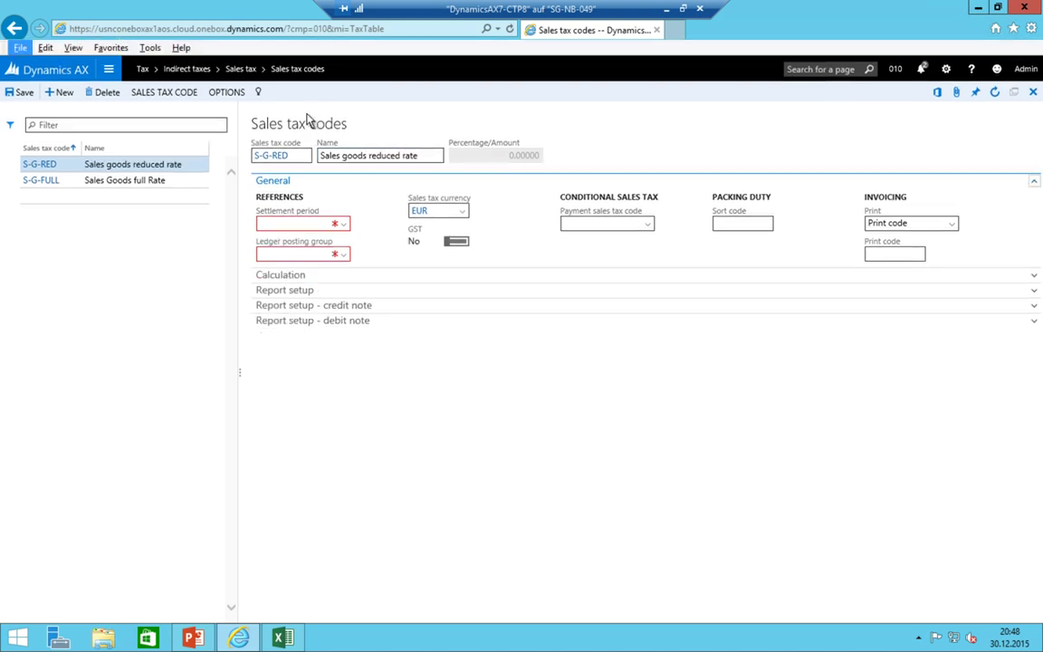
key(Tab)
text(MON)
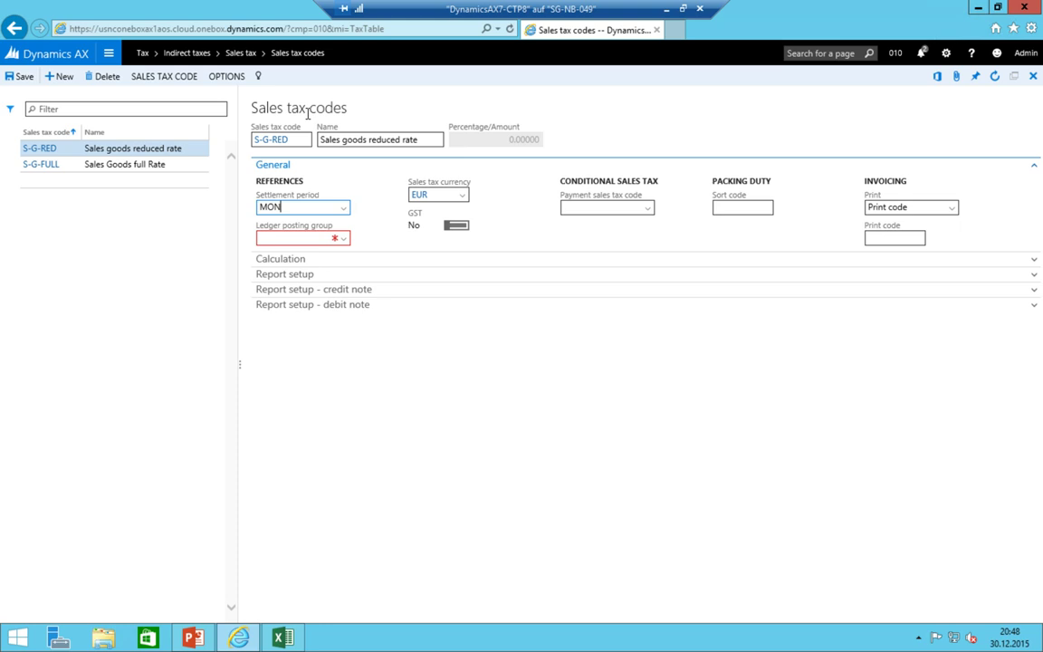
key(Tab)
key(alt+Down)
key(shift+Tab)
key(Tab)
key(alt+Down)
key(Down)
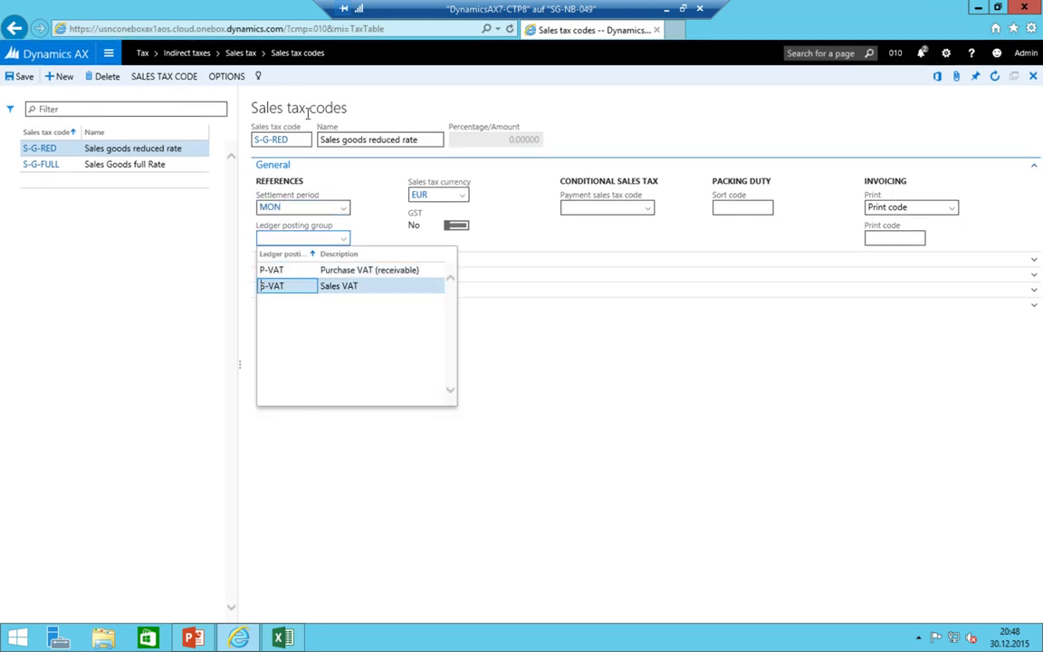
key(Return)
key(shift+Tab)
- Set the S-G-RED rate value to 7 and return to the Sales tax codes form
click(164, 76)
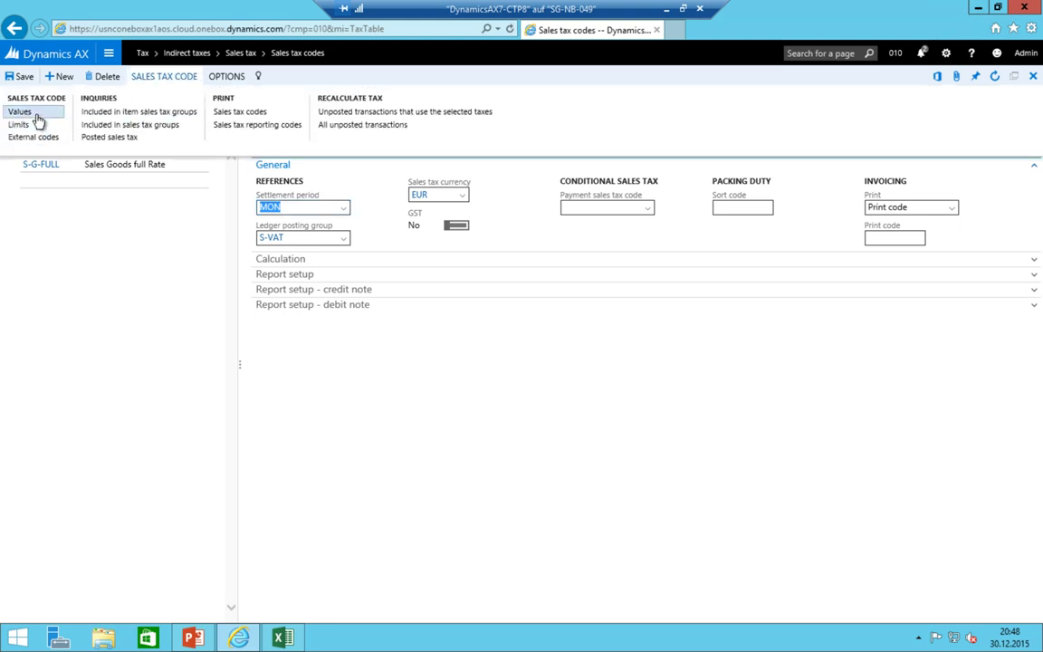
click(34, 109)
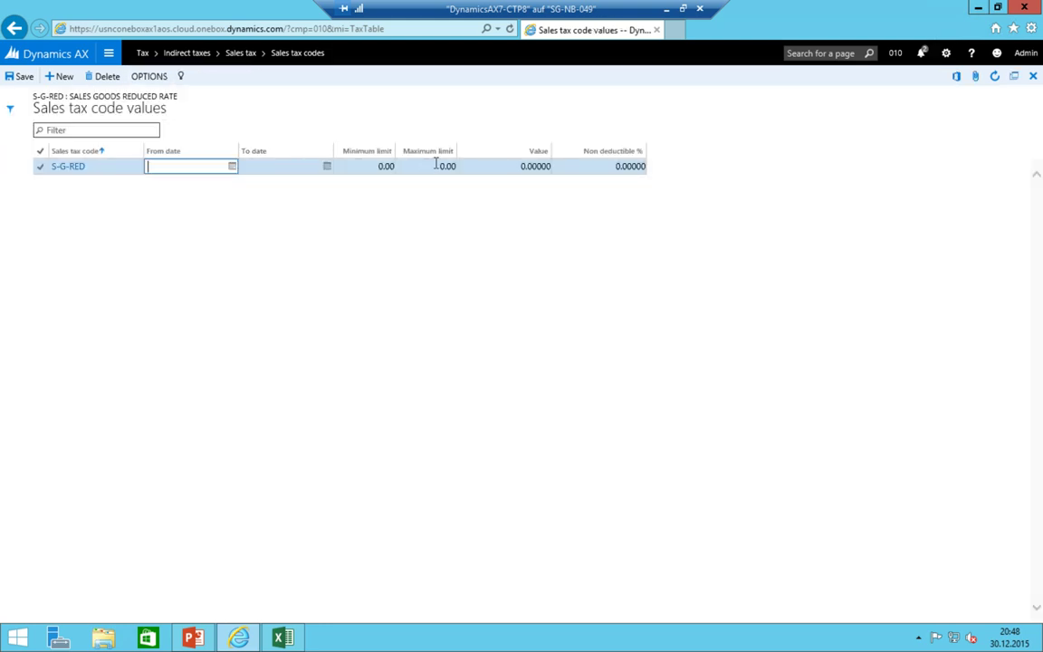
click(494, 166)
text(7)
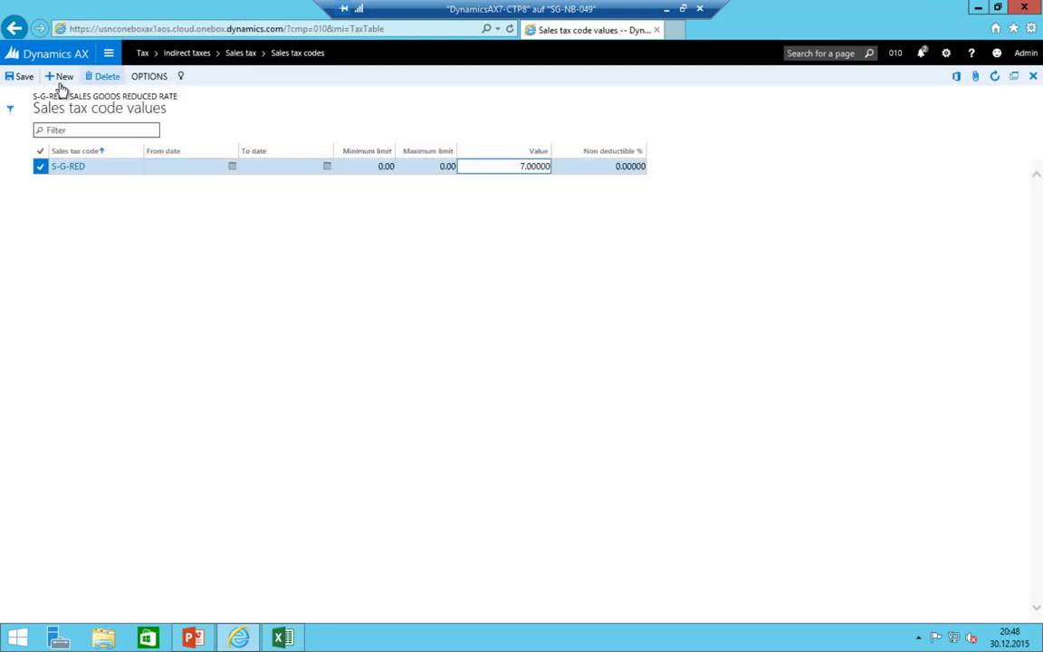
right_click(7, 16)
key(Escape)
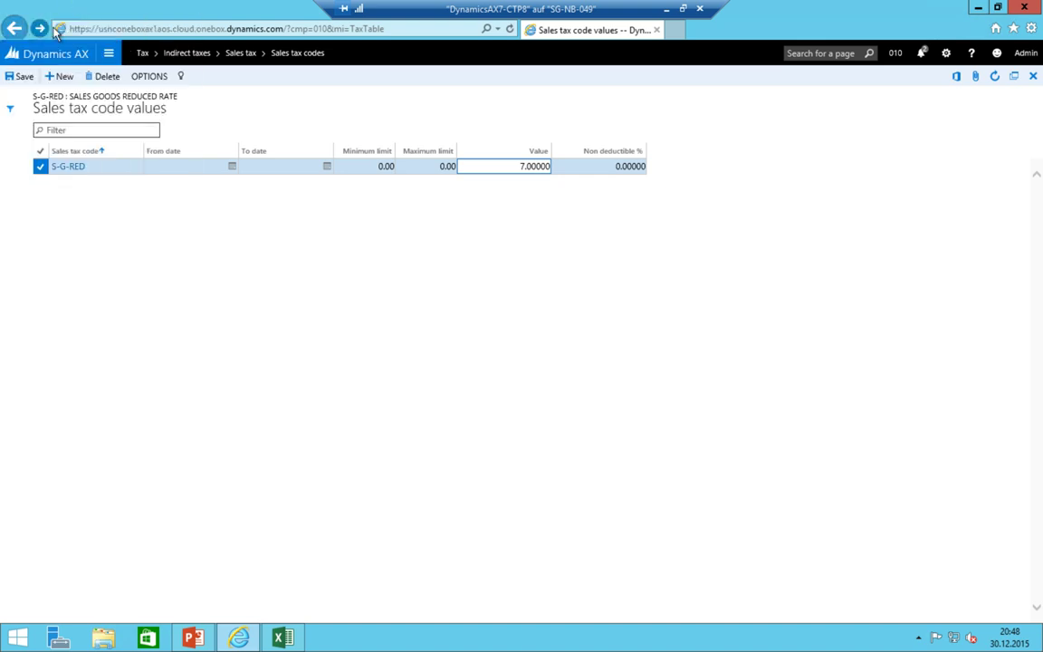
click(39, 28)
- Add sales tax code S-G-ZERO, 'Sales goods zero rate', with period MON and posting group S-VAT
click(59, 77)
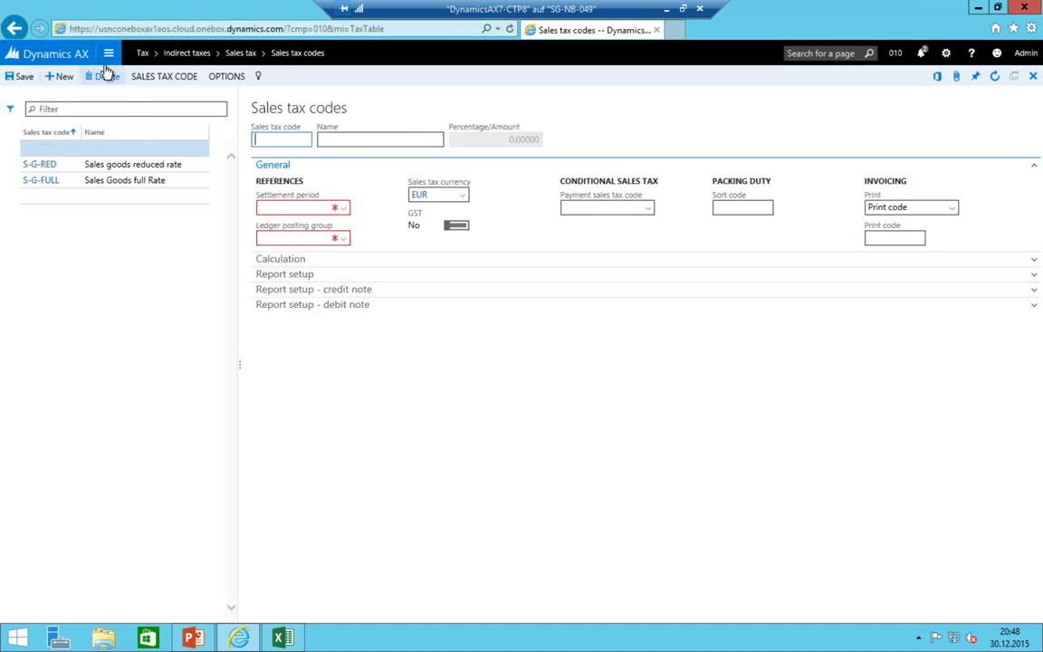
text(S-G-ZERO)
key(Tab)
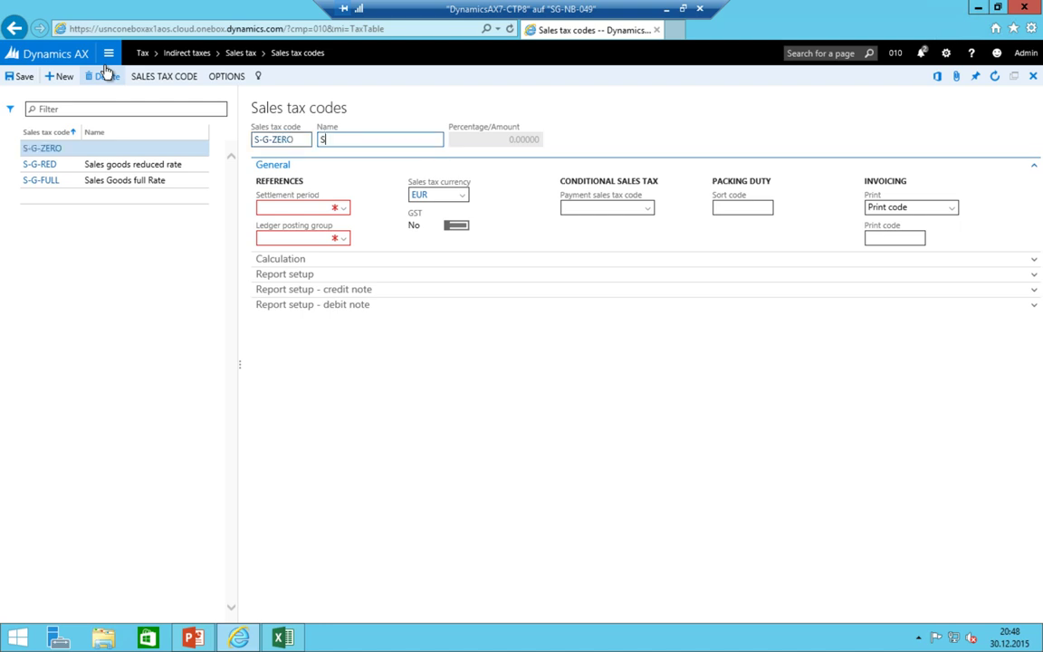
text(Salews goods zero rate)
key(Tab)
key(alt+Down)
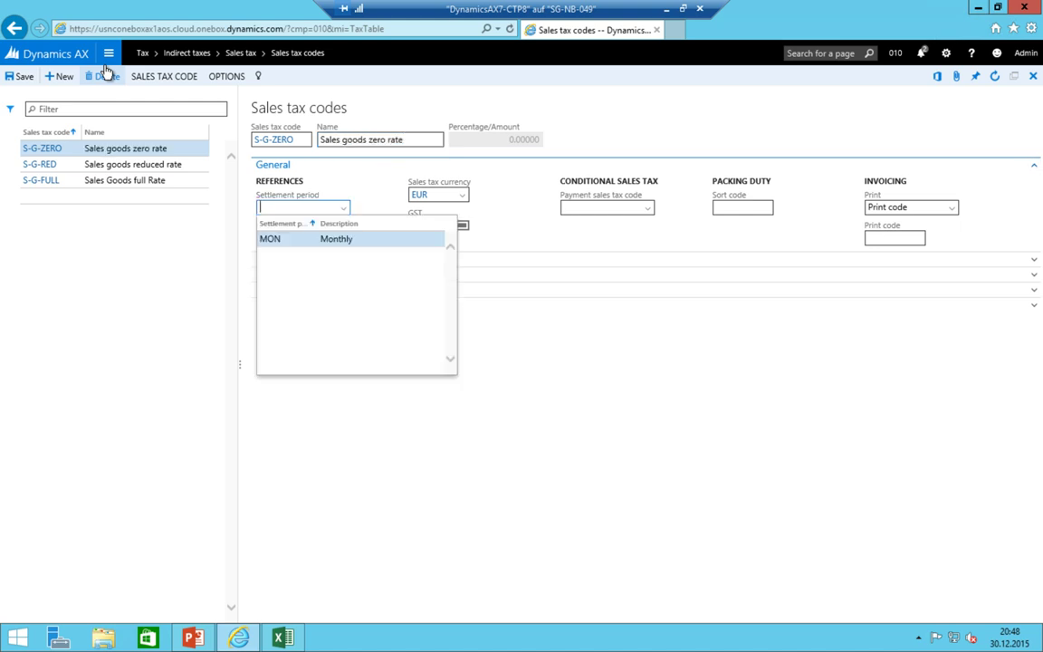
key(Tab)
key(alt+Down)
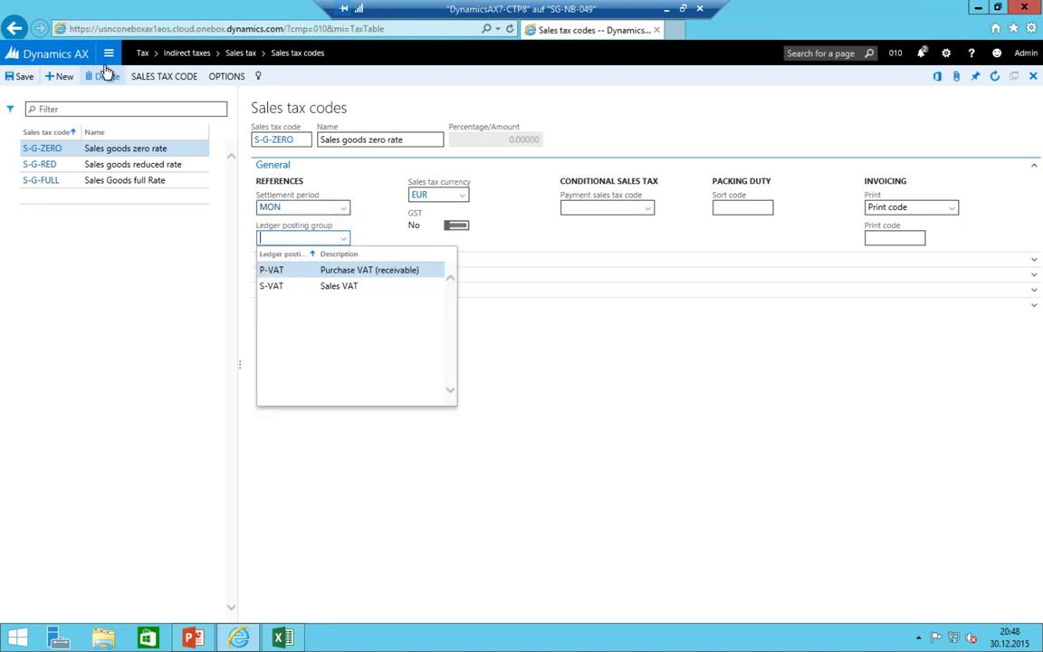
key(Down)
key(shift+Tab)
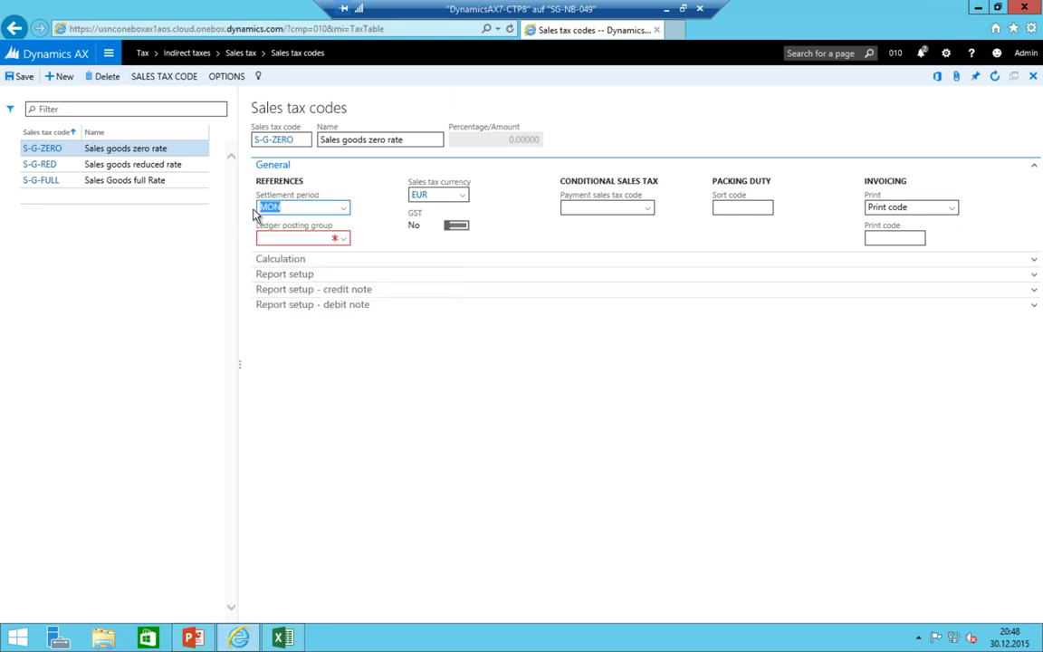
key(Tab)
key(alt+Down)
key(Down)
key(Return)
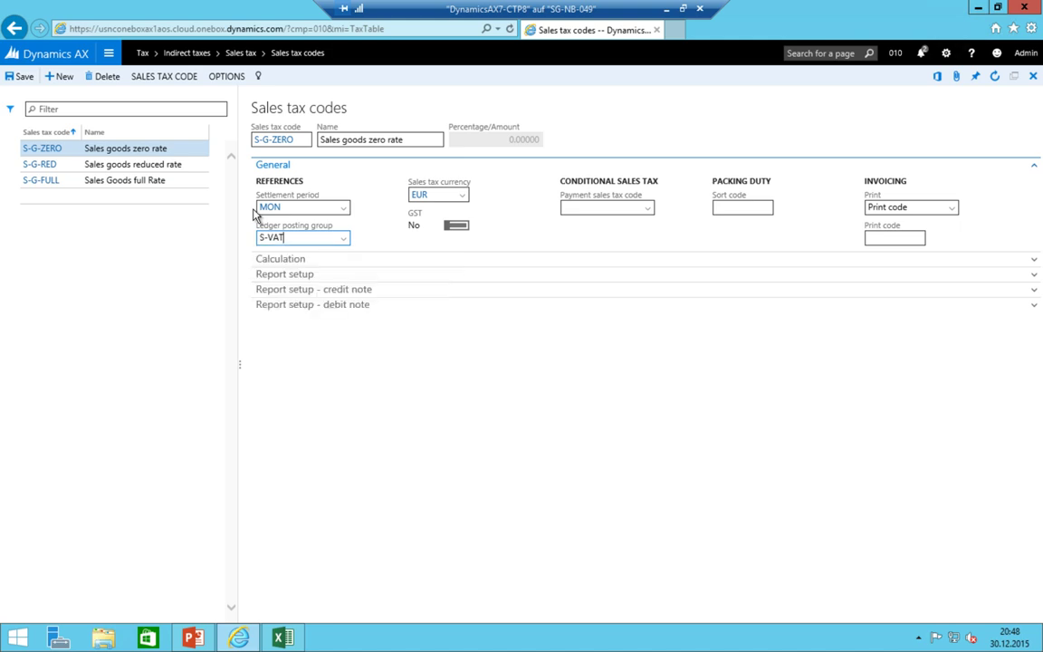
key(shift+Tab)
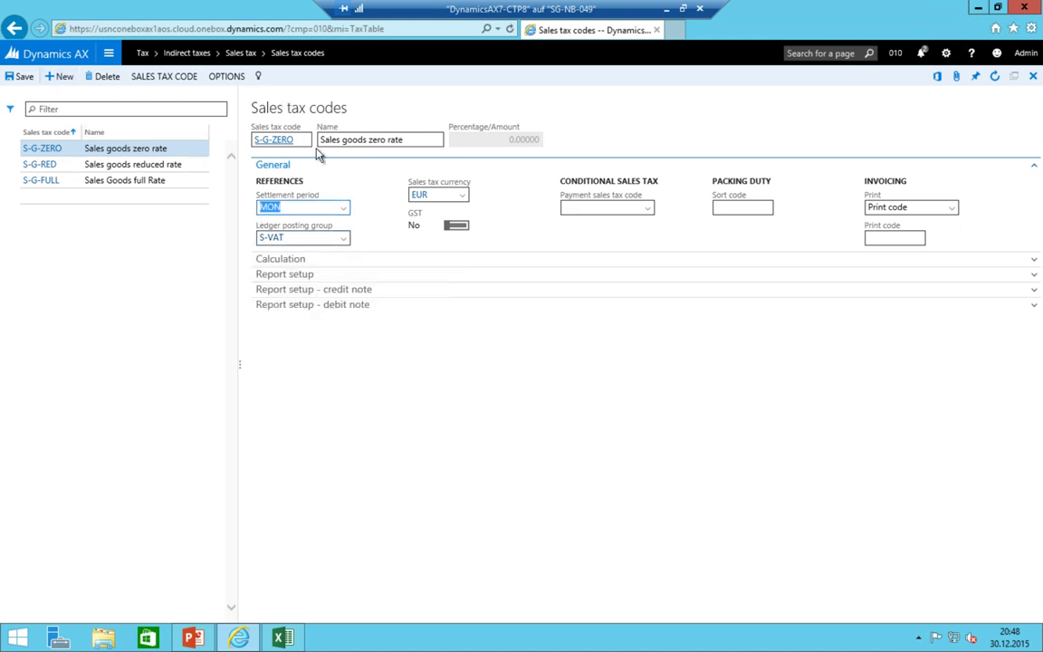
- Check the S-G-ZERO values page shows 0, then return and start another code record
click(152, 80)
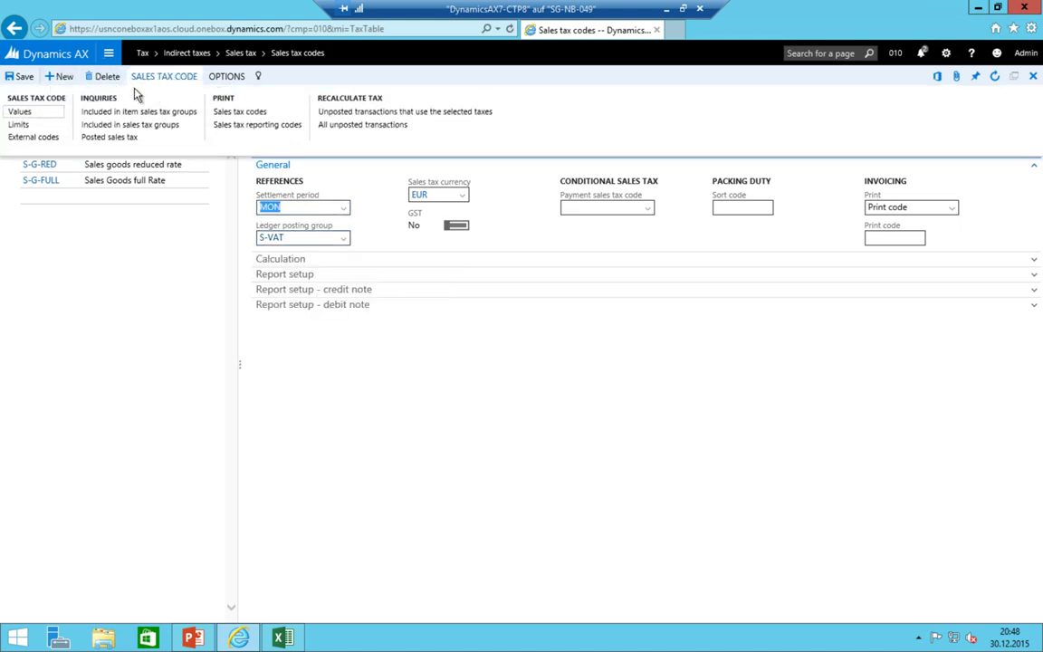
click(19, 113)
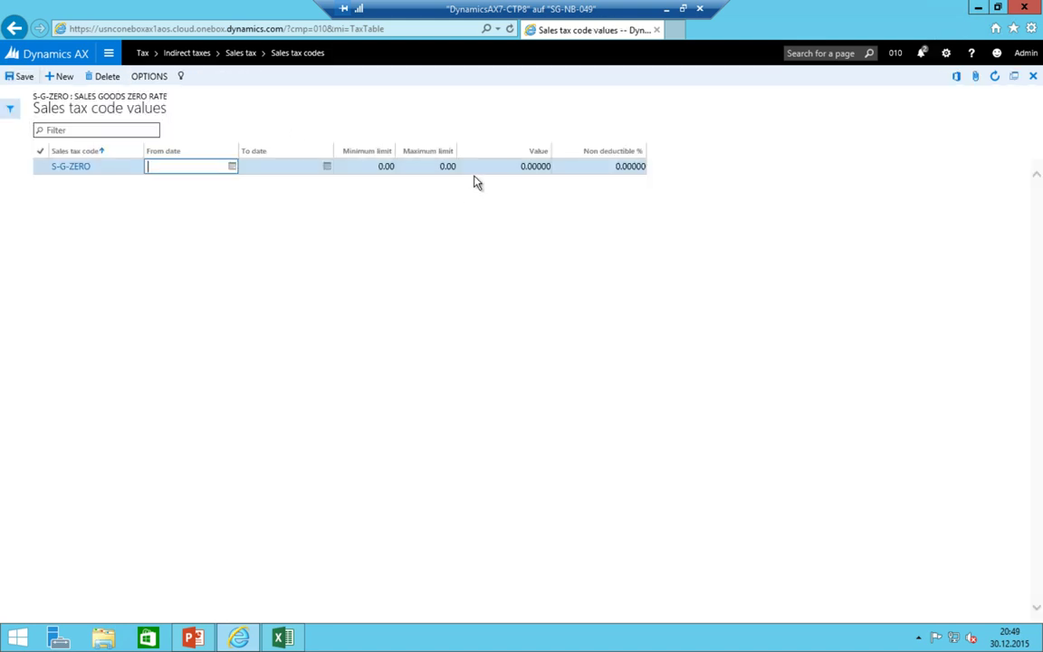
click(480, 166)
click(13, 28)
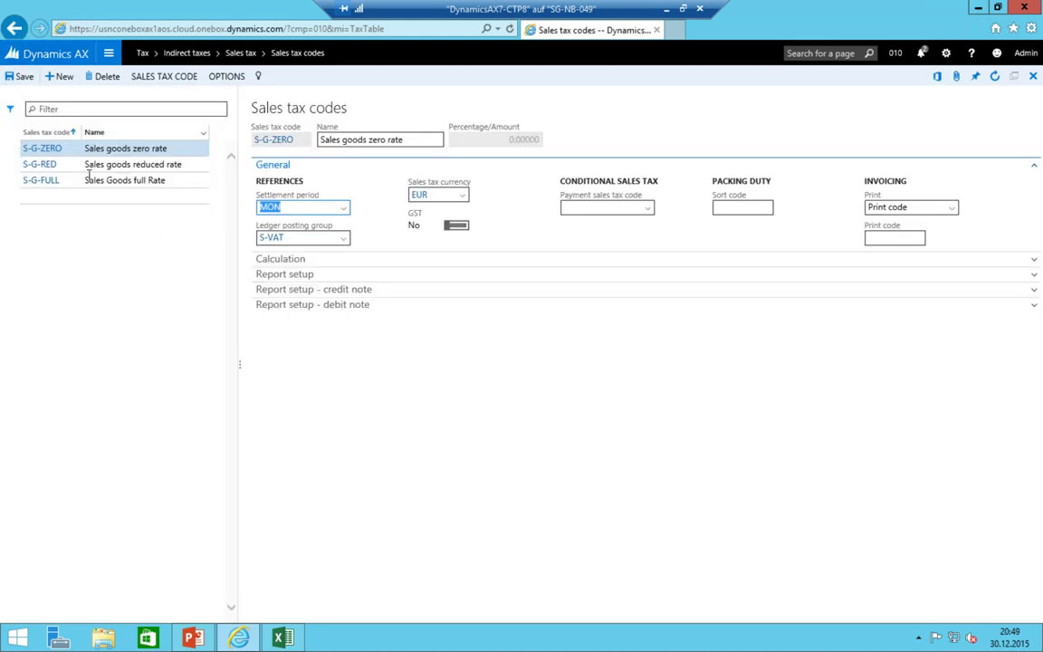
key(alt+n)
- Fill in S-G-EU as 'Sales goods European Union' with MON and S-VAT, then start a new record
click(289, 140)
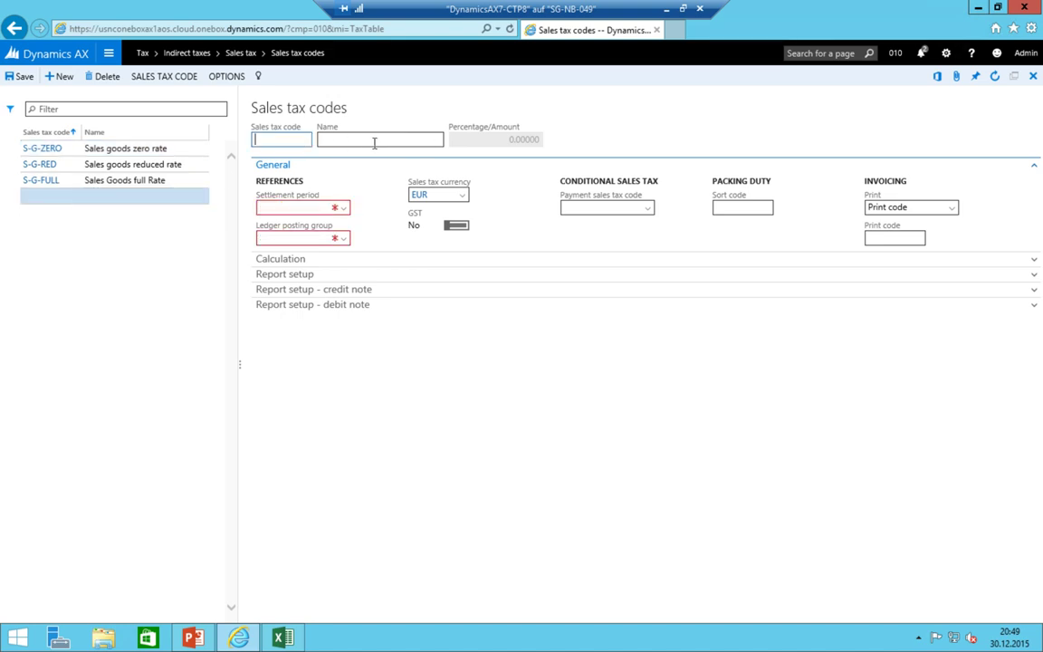
text(S-G-EUR)
click(374, 141)
text(Sales goods Eur)
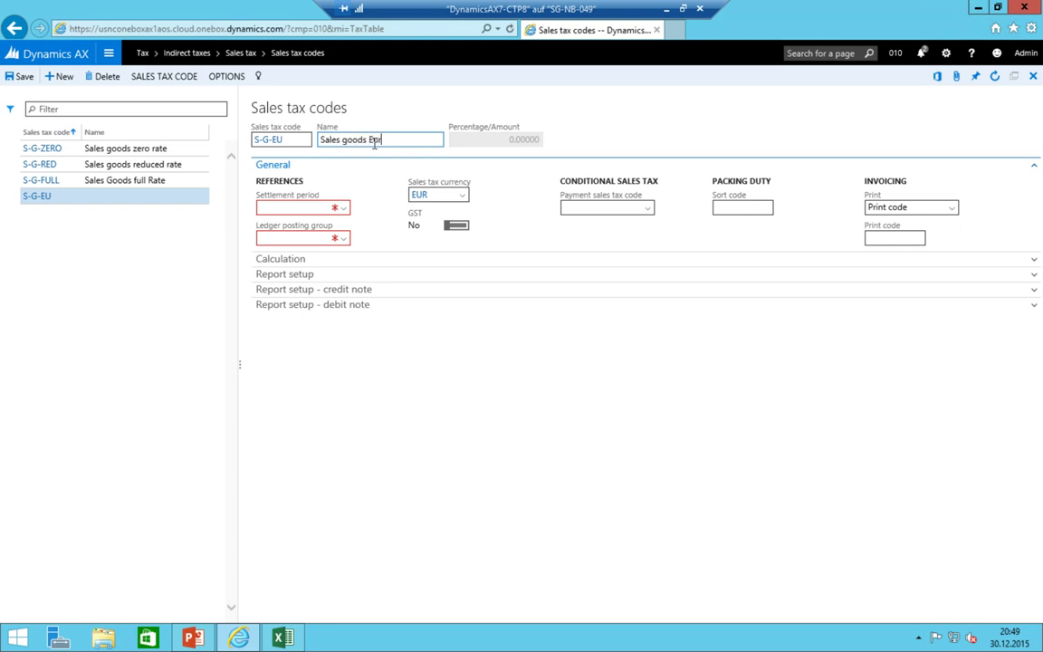
text(opean Union)
key(Tab)
text(MON)
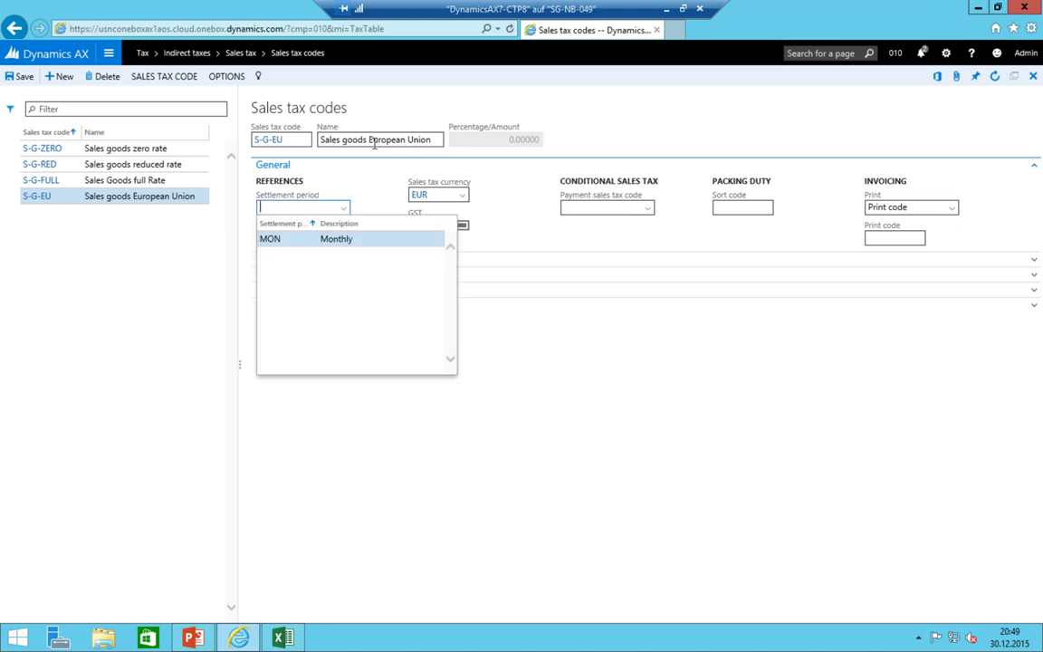
key(Tab)
key(alt+Down)
key(Down)
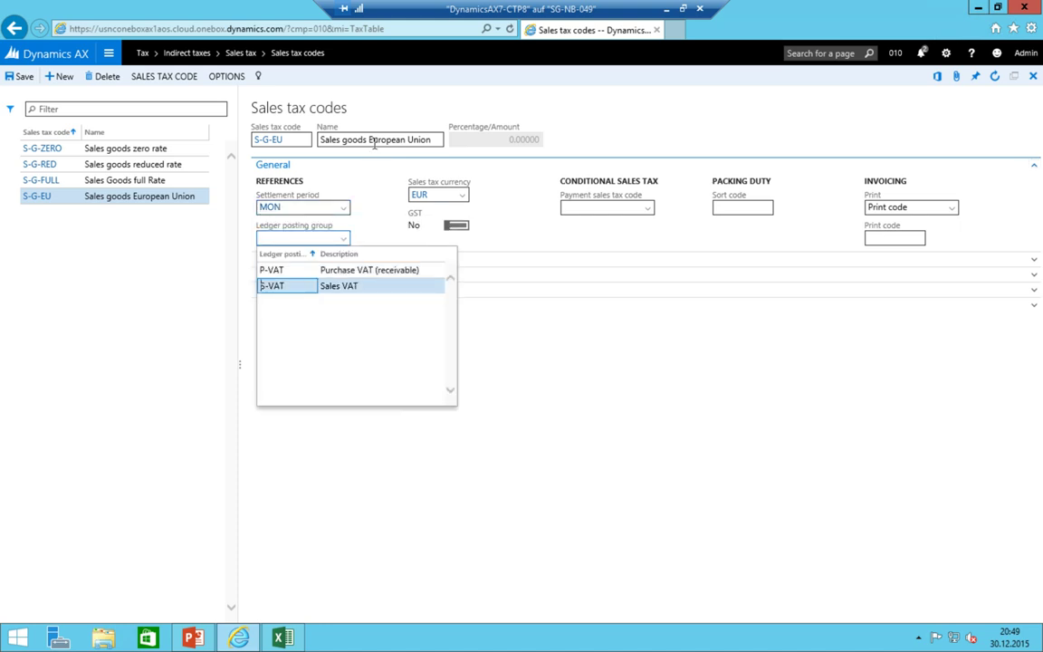
key(Return)
key(shift+Tab)
click(63, 76)
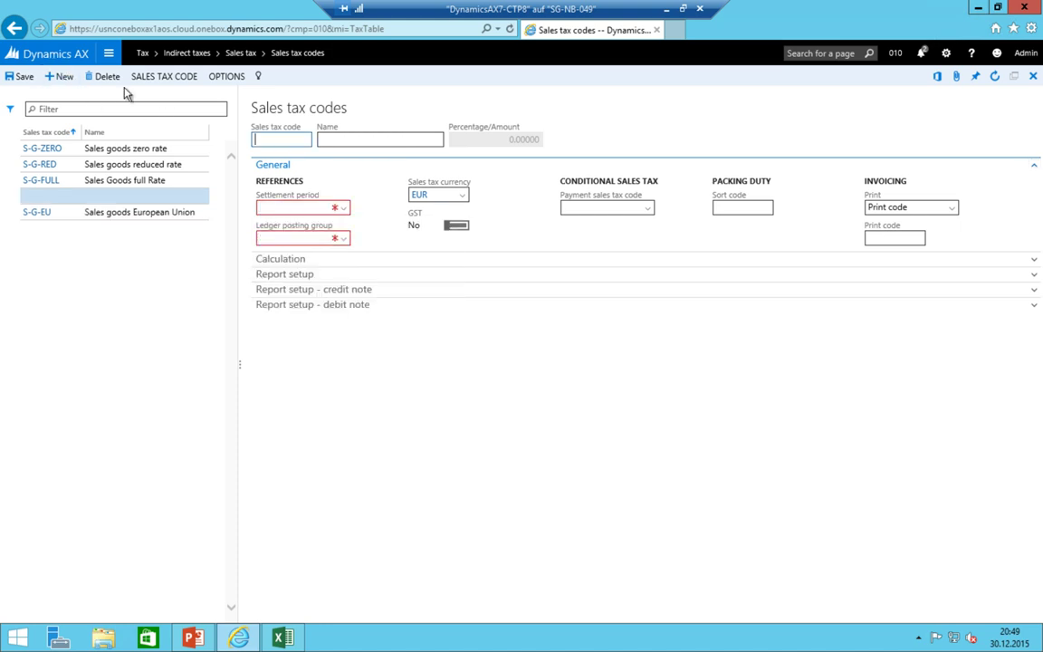
- Enter code S-S-SER named 'Sales Service domestic', picking MON as settlement period and S-VAT as ledger posting group
text(S-S-SER)
key(Tab)
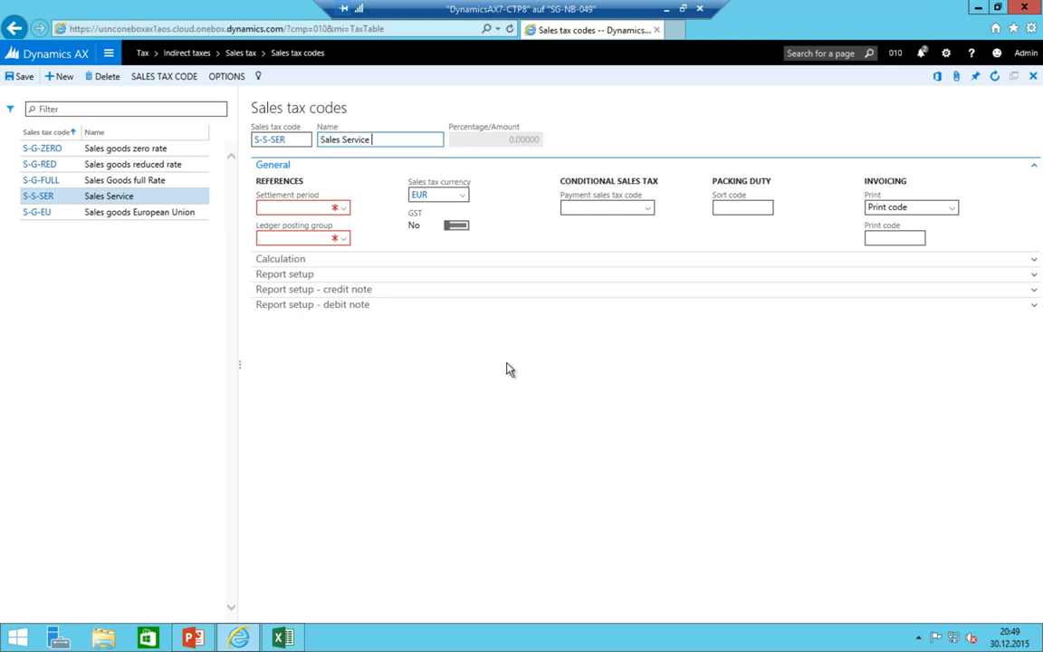
text(domestic)
key(Tab)
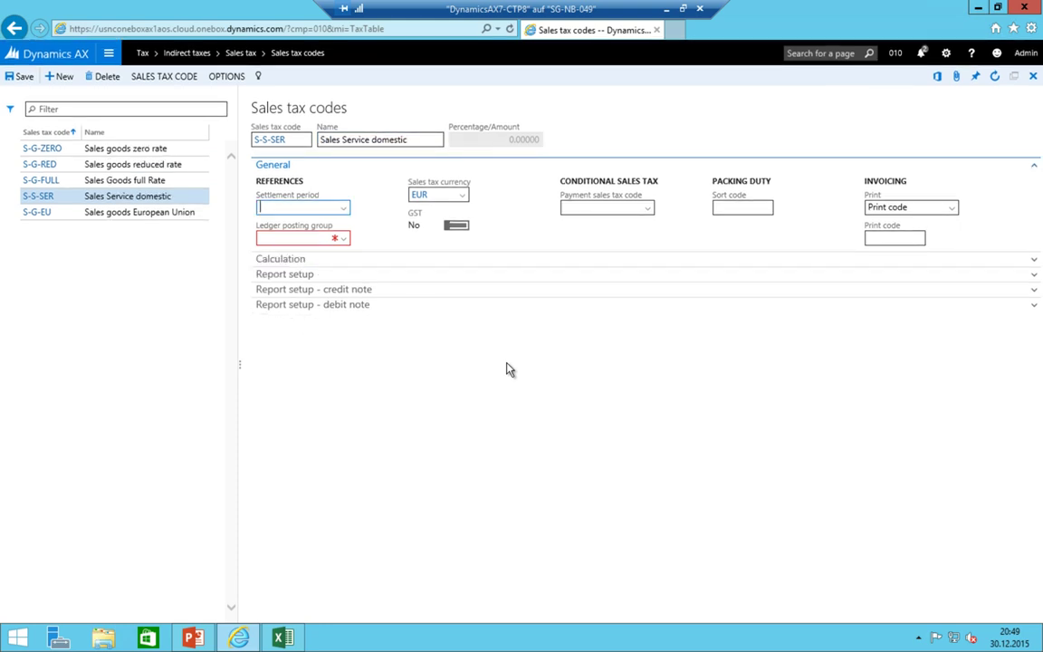
key(alt+Down)
key(Tab)
key(alt+Down)
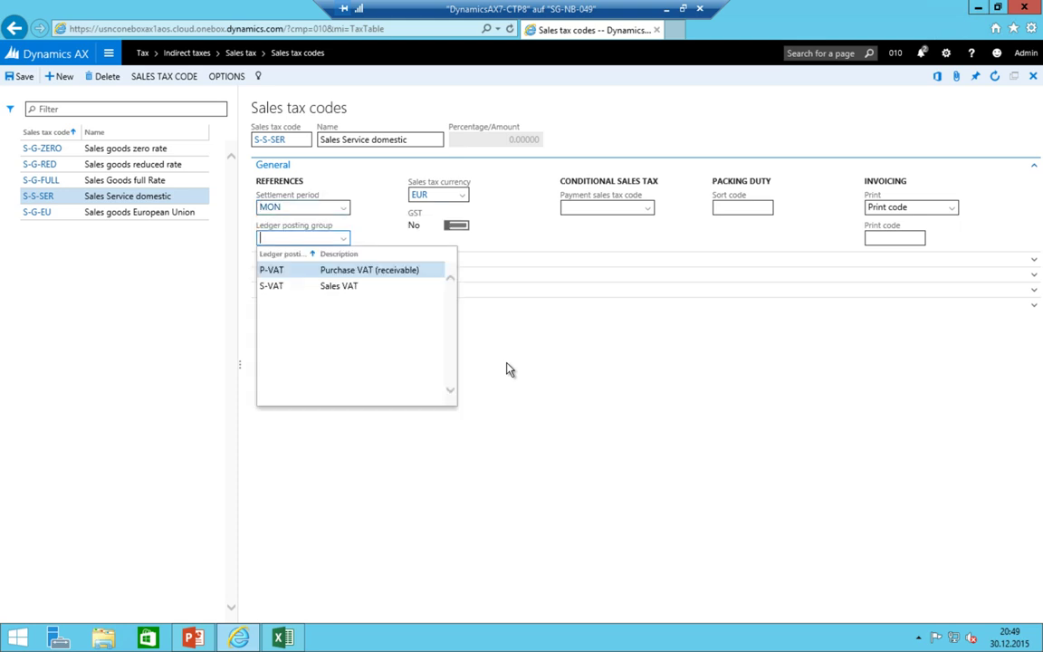
key(Down)
key(Return)
key(shift+Tab)
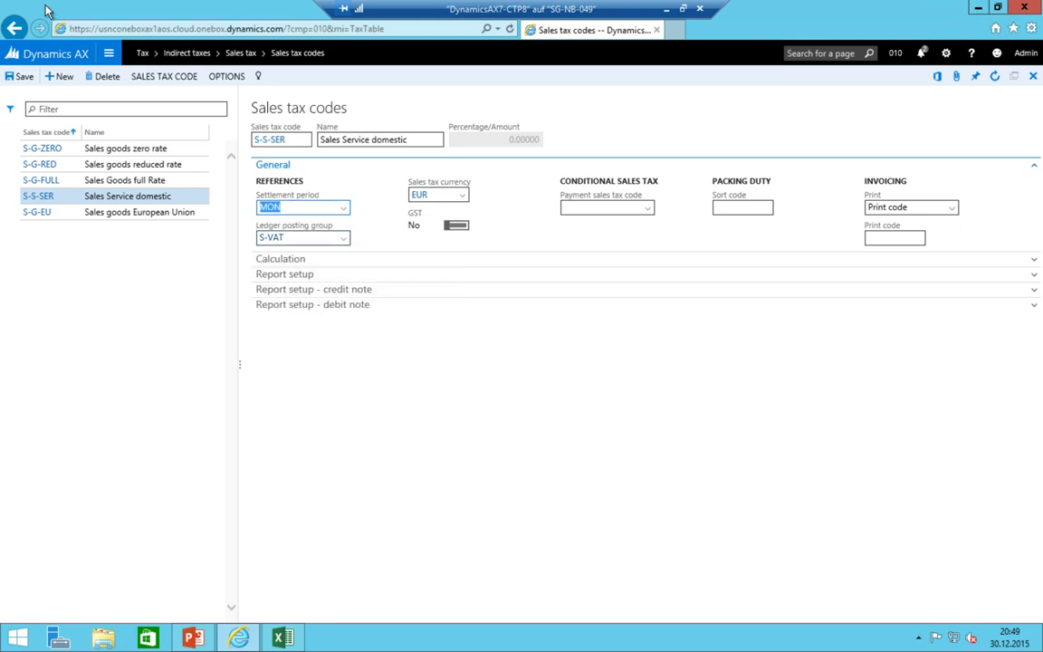
- Add a new sales tax code S-S-EU named 'Sales Service European Union'
click(61, 77)
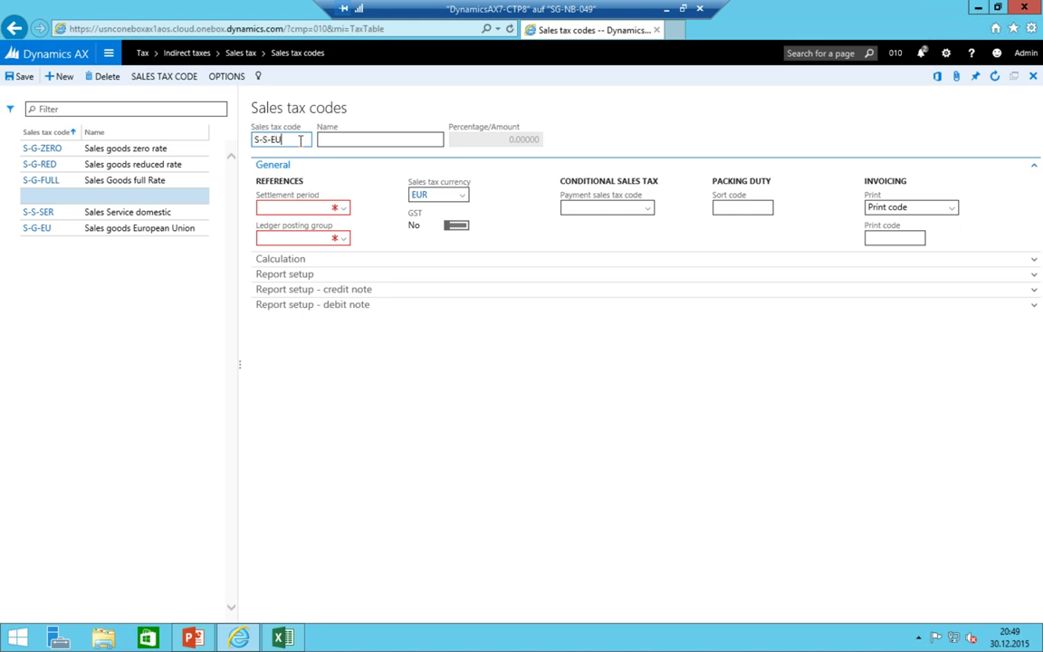
key(Tab)
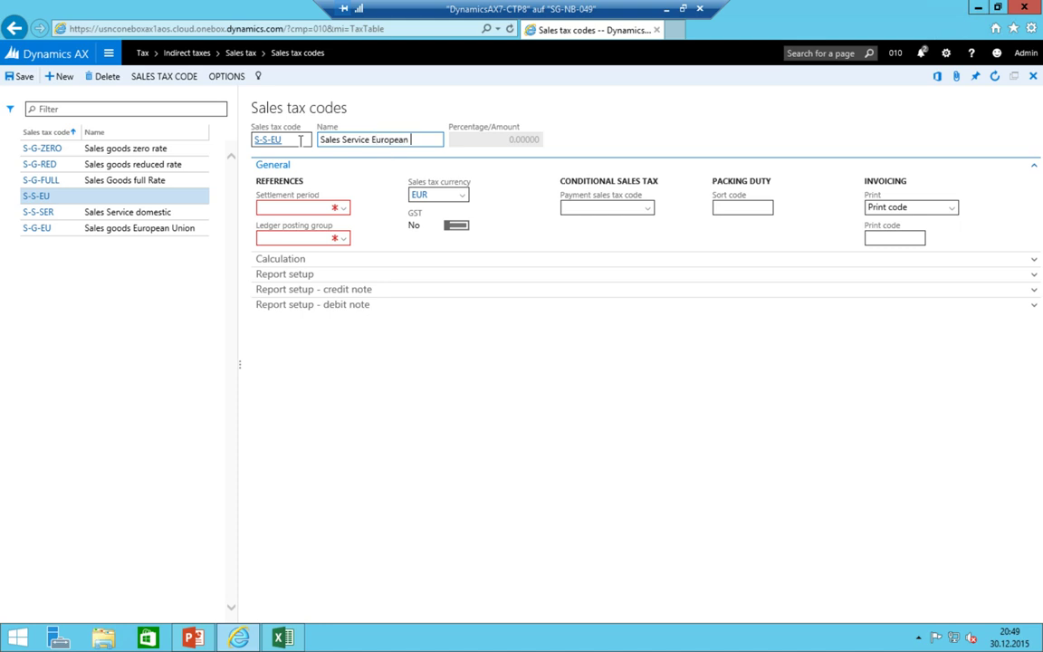
text(nio)
key(Tab)
- Give S-S-EU settlement period MON and ledger posting group S-VAT, then start another code record
text(MON)
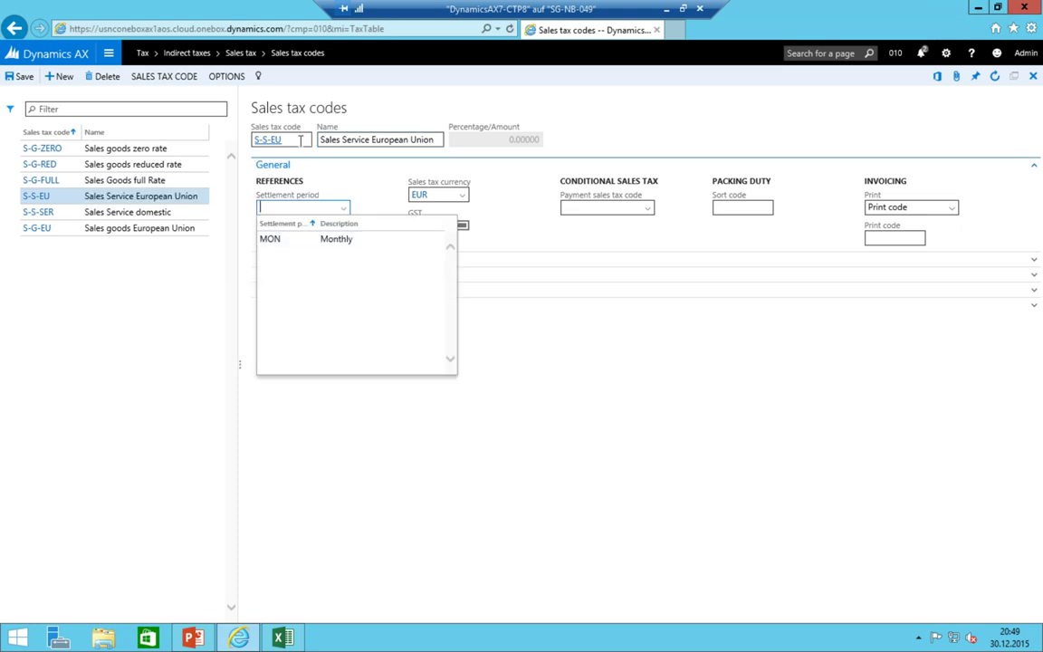
key(Tab)
key(alt+Down)
key(Down)
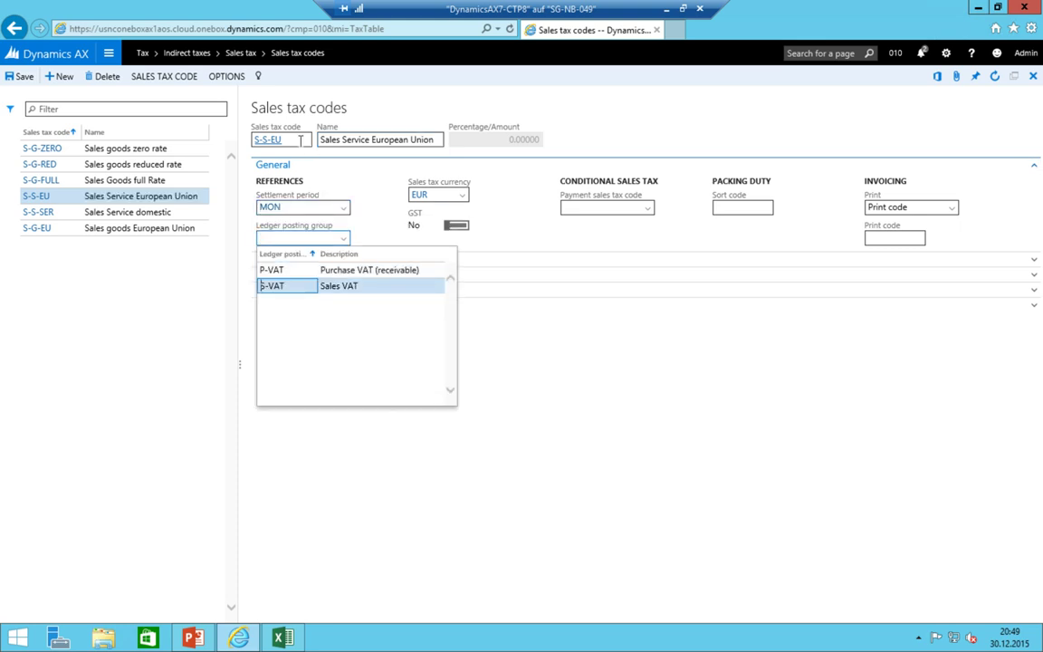
key(Return)
key(shift+Tab)
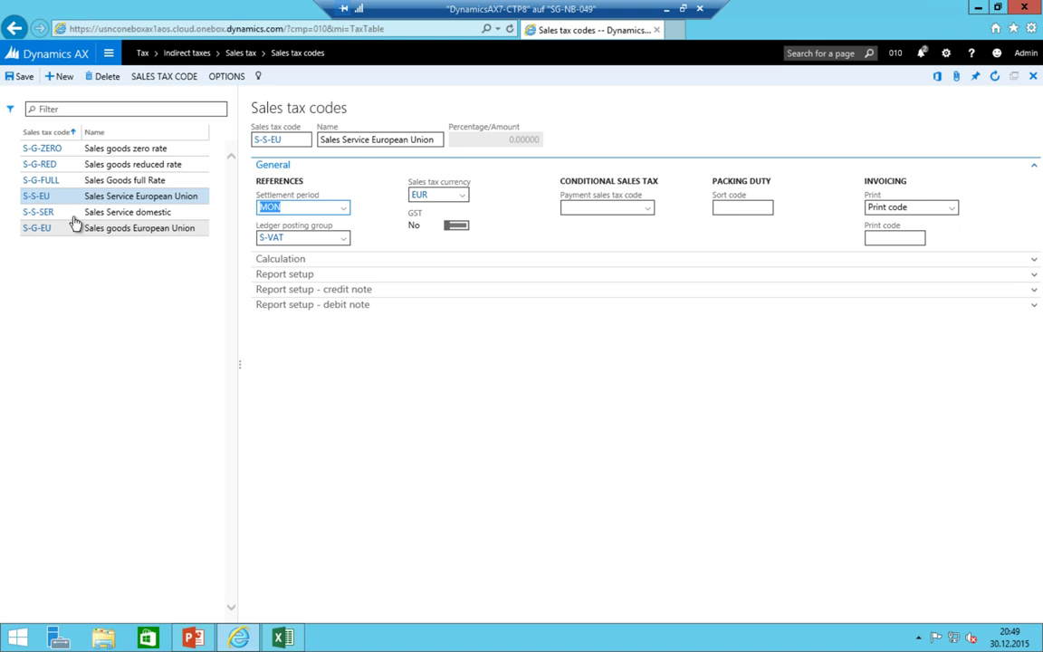
click(59, 76)
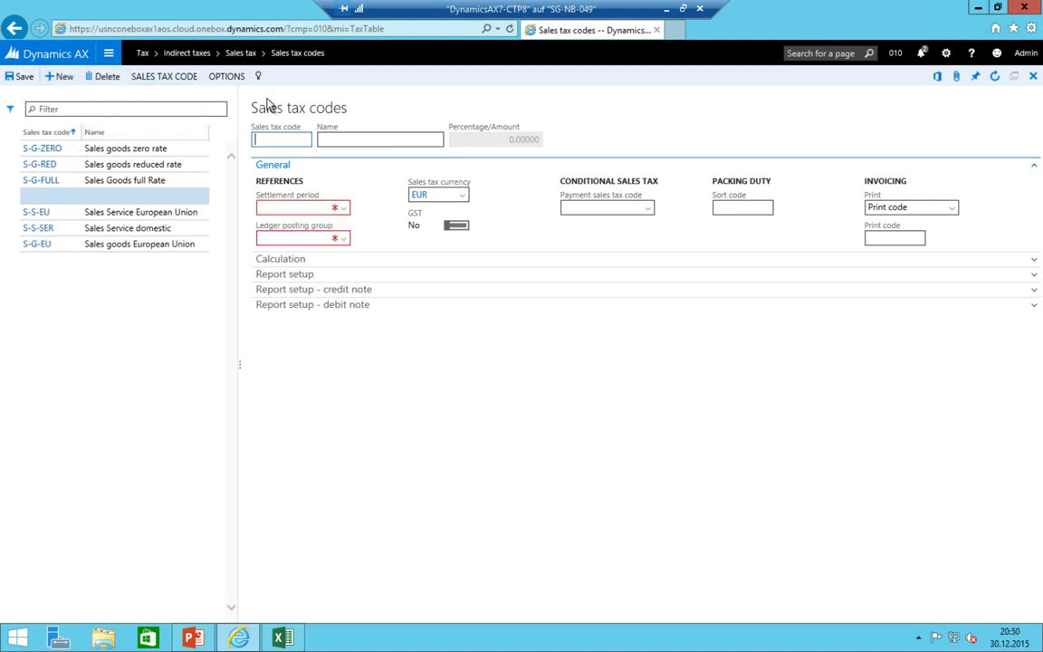
- Enter code S-EXP named 'Sales Export' with MON and S-VAT, and save it
text(S-EXP)
key(Tab)
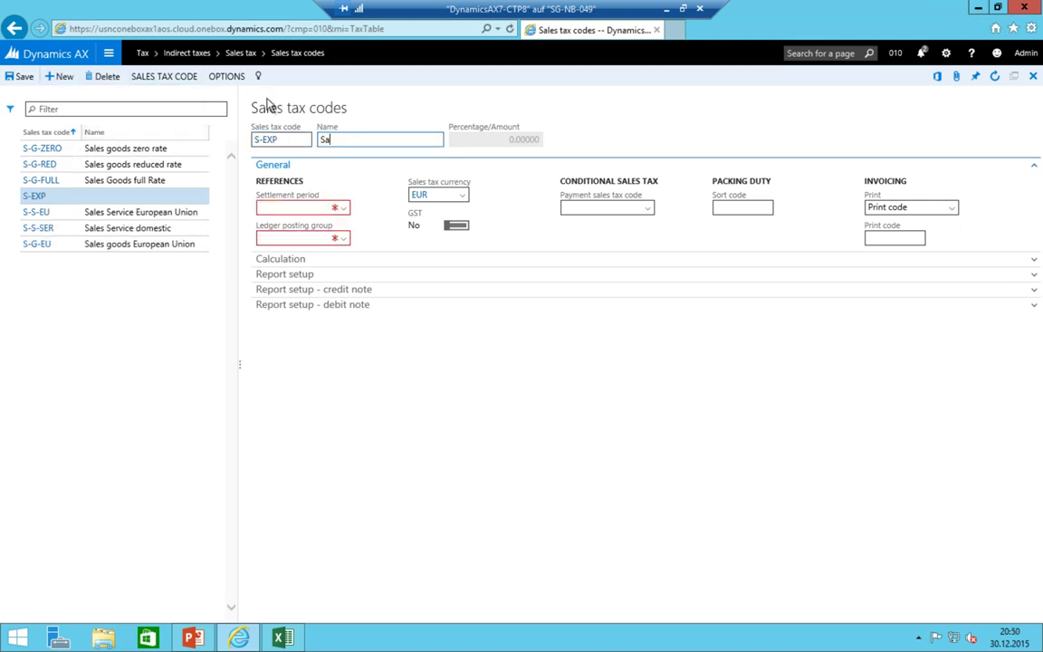
key(Tab)
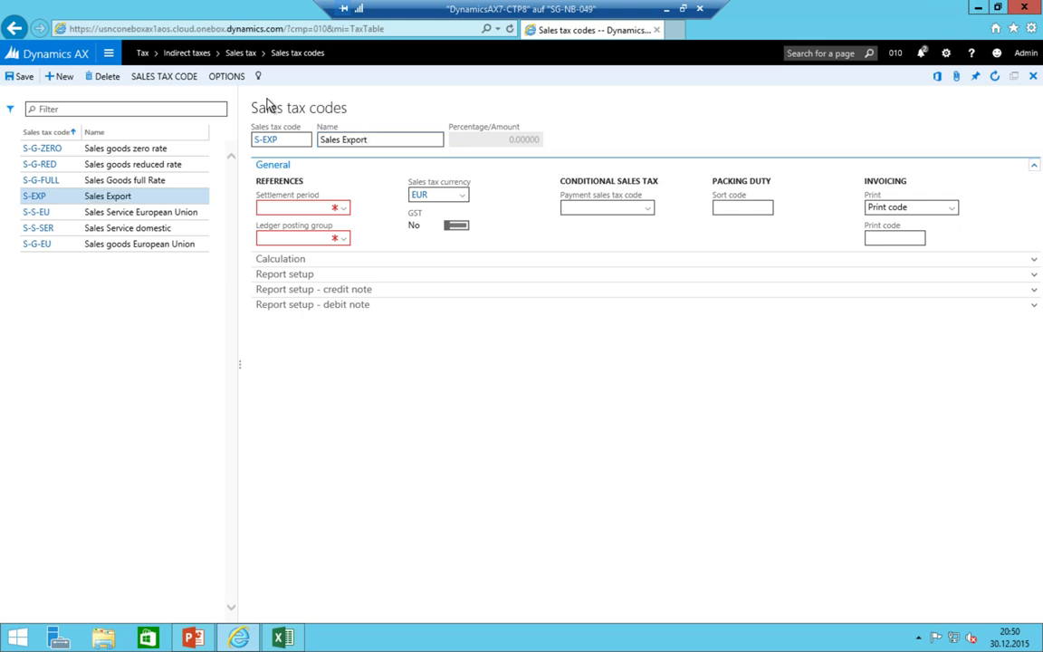
key(alt+Down)
key(Tab)
key(alt+Down)
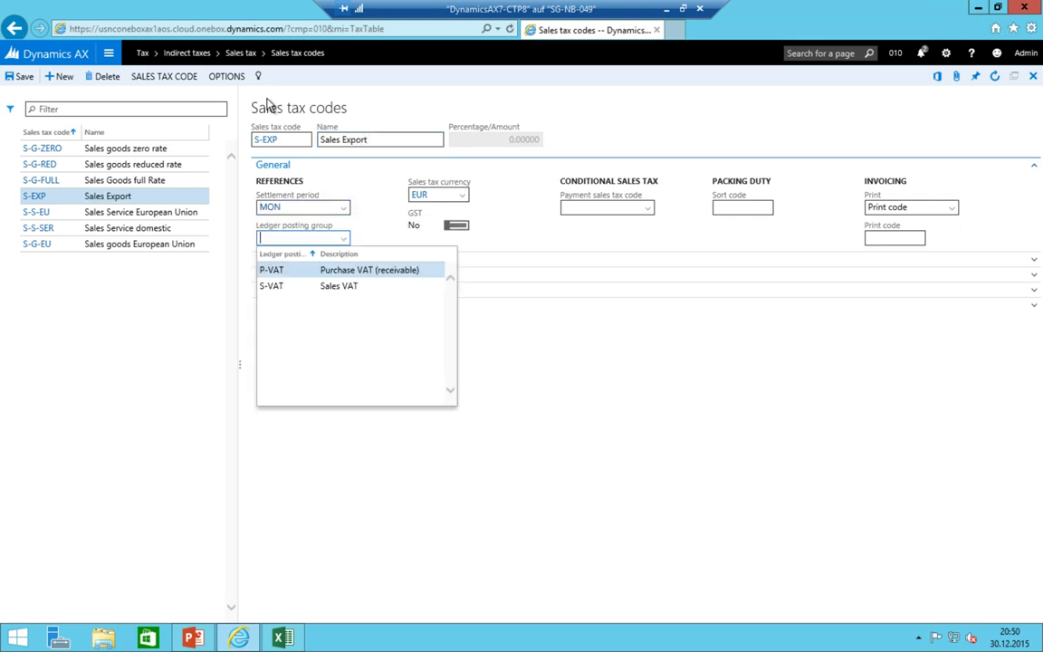
key(Down)
key(shift+Tab)
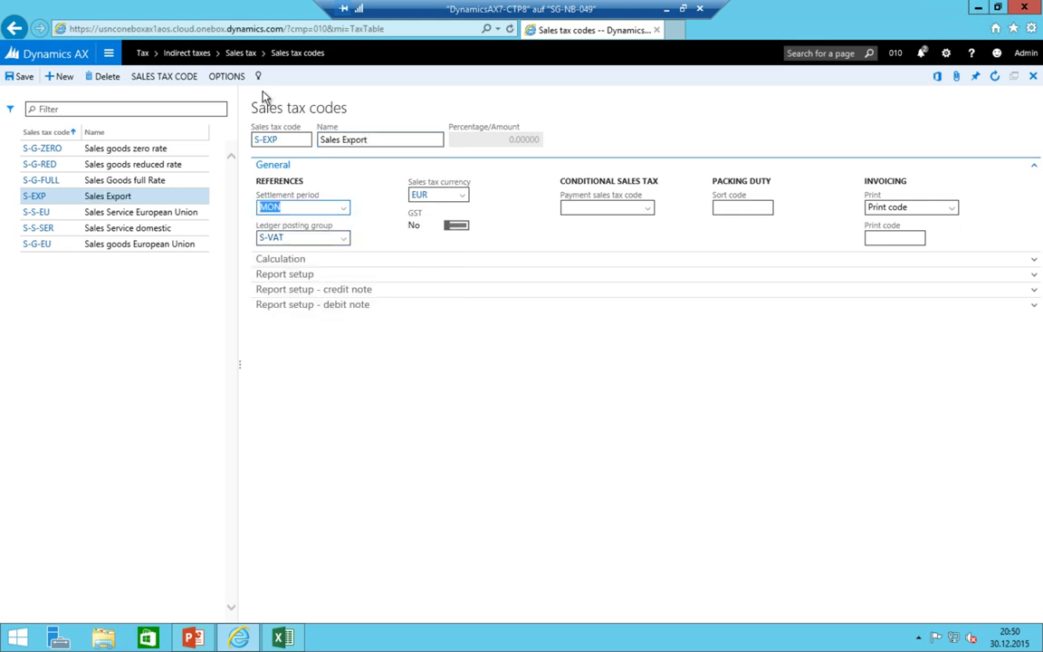
click(20, 76)
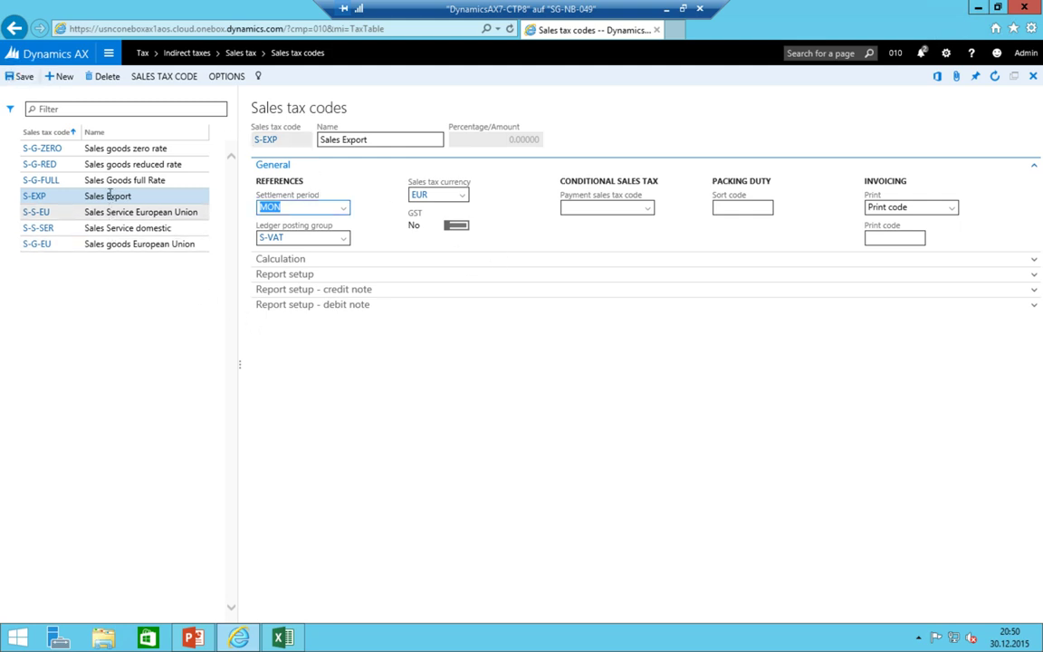
- In the Excel VAT codes sheet, mark B11–B17 as done and P-G-FULL in B18 as next
click(283, 639)
drag(101, 339, 88, 429)
click(94, 442)
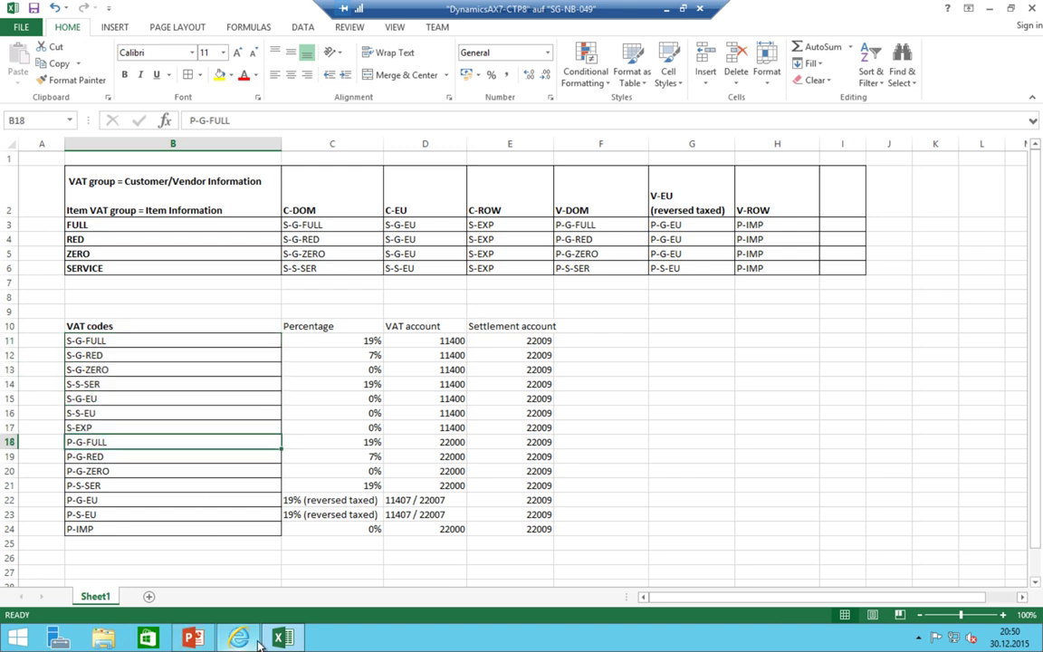
click(238, 639)
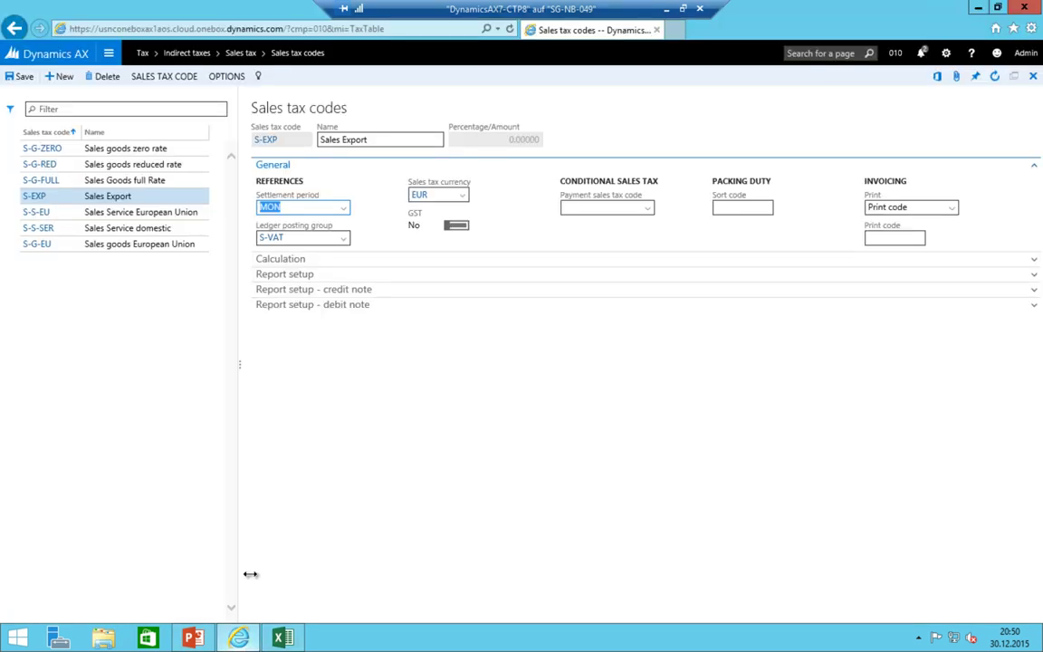
- Add a new sales tax code P-G-FULL named 'Purchase goods full'
click(58, 79)
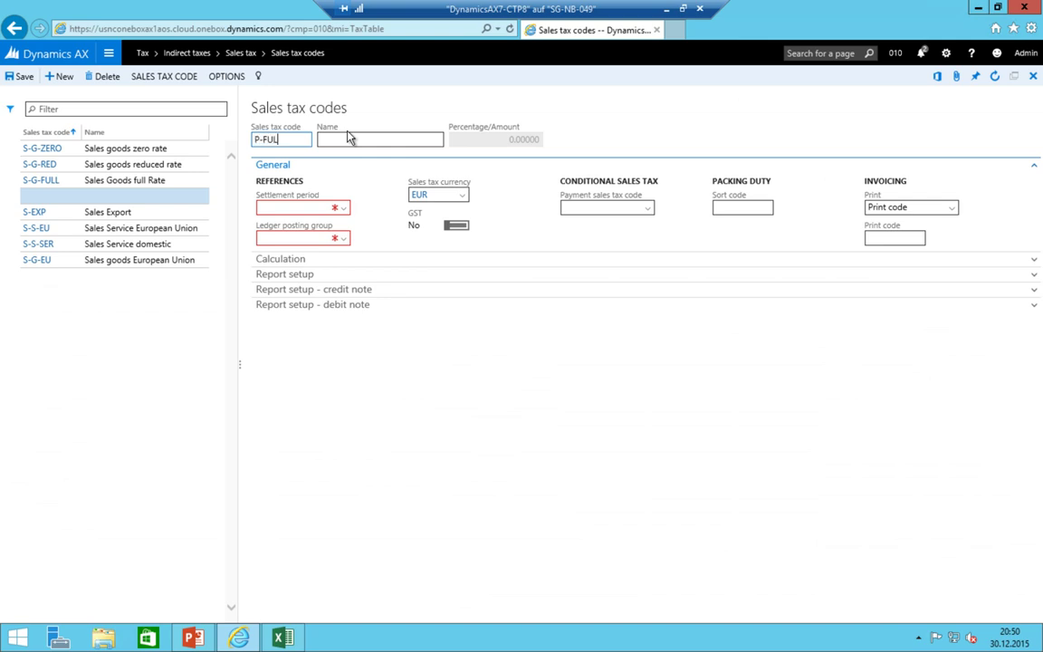
text(P-G-FULL)
click(349, 138)
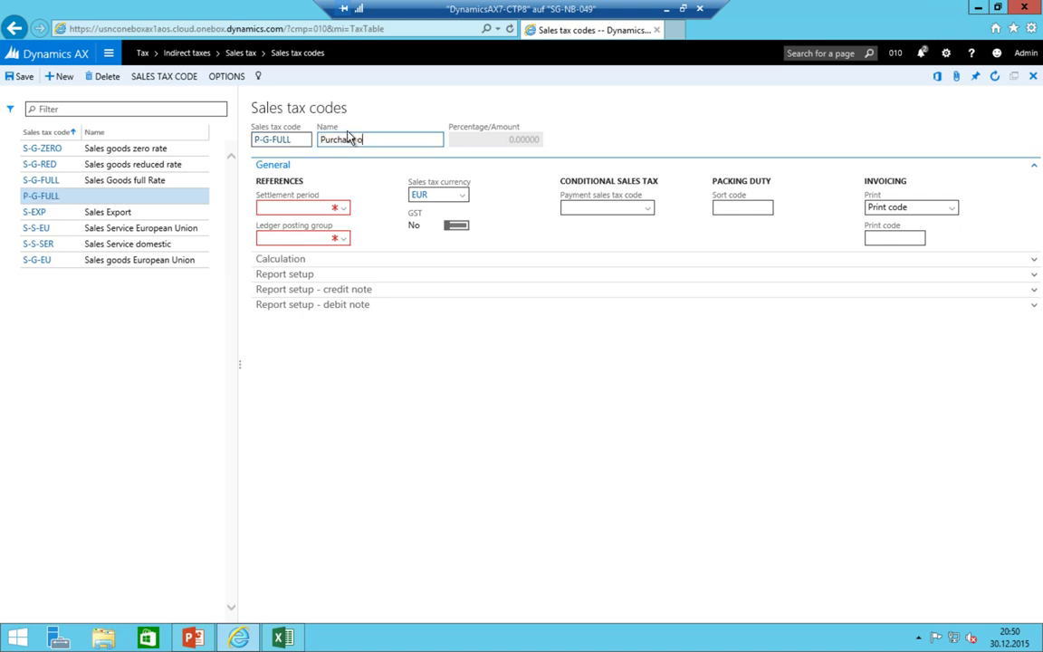
text(Purchase goods full)
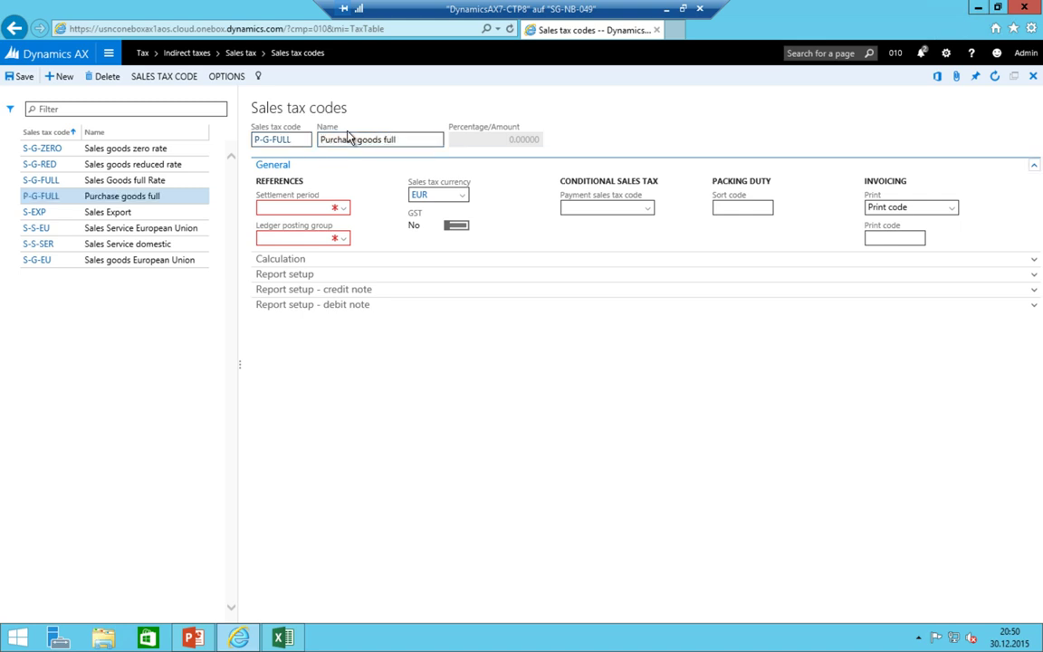
key(alt+s)
- Set P-G-FULL's settlement period to MON and ledger posting group to P-VAT
key(alt+Down)
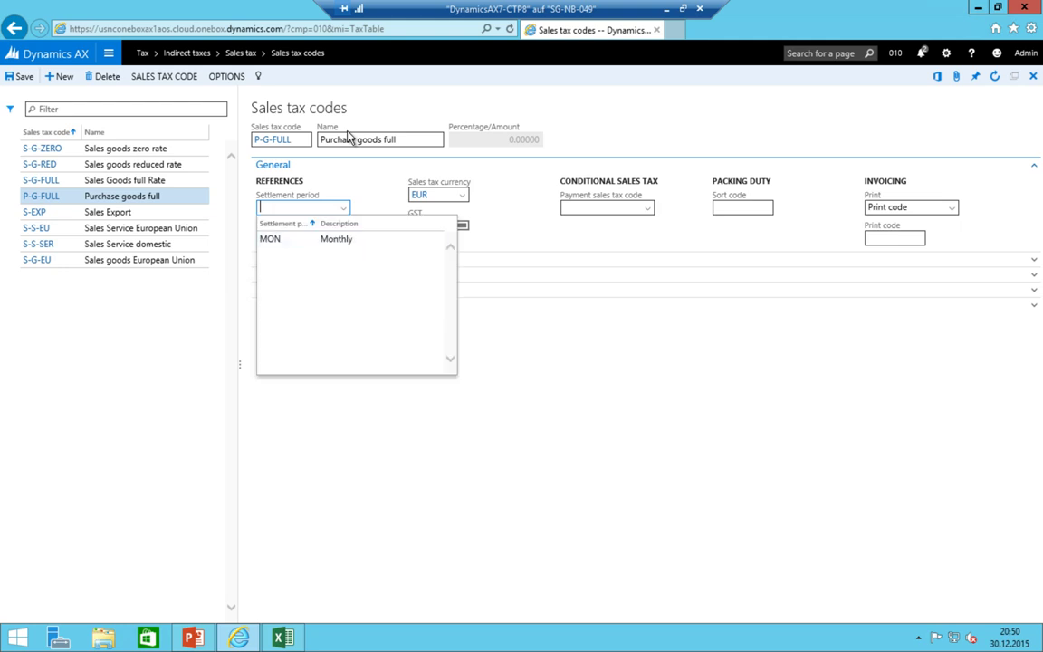
key(Down)
key(Return)
key(Tab)
key(alt+Down)
key(Return)
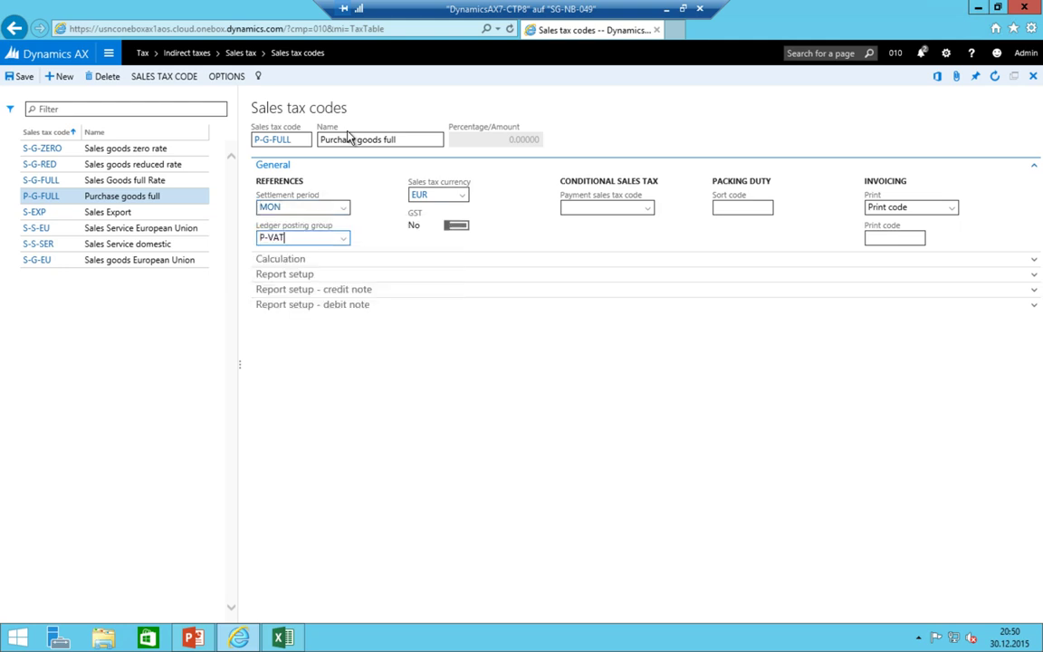
key(shift+Tab)
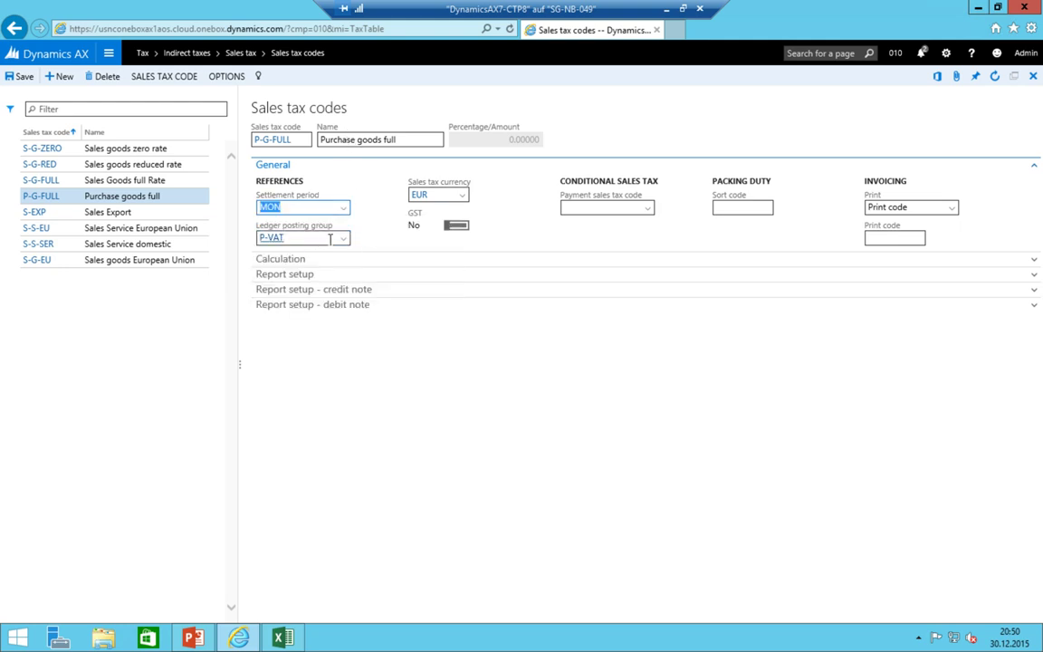
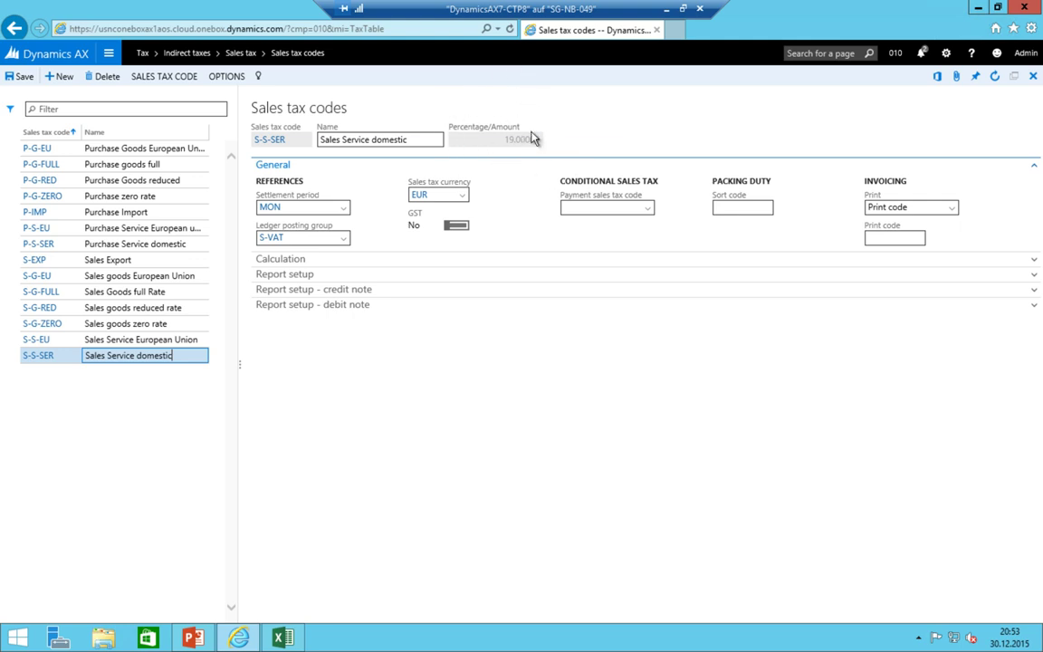
- Review the Dynamics AX sales tax codes from S-S-EU up to P-G-FULL
click(109, 356)
key(Up)
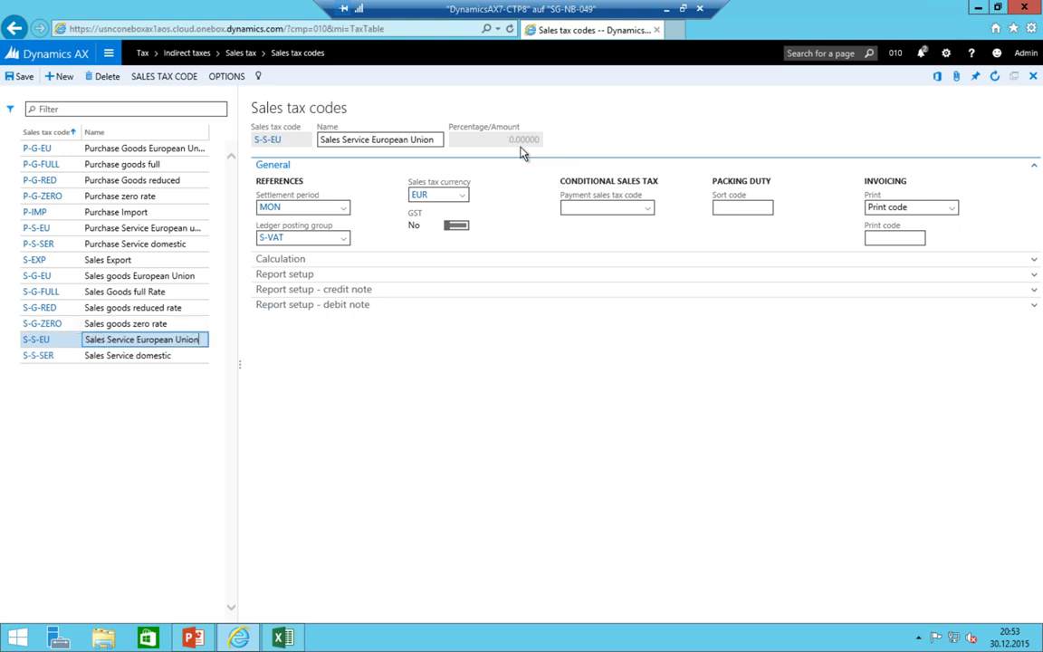
key(Up)
key(Up)
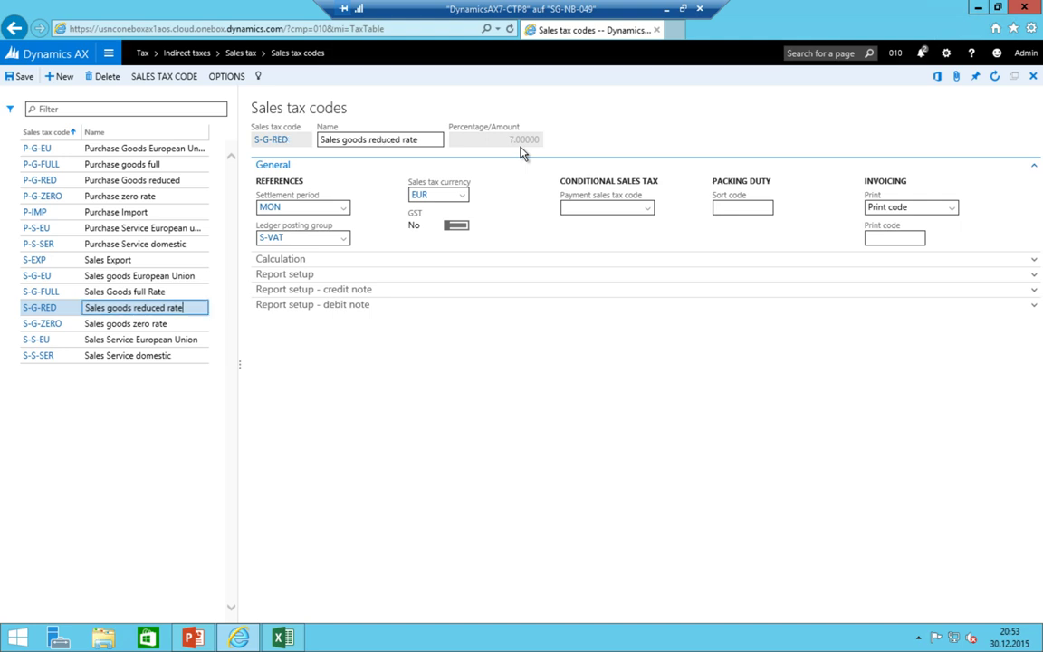
key(Up)
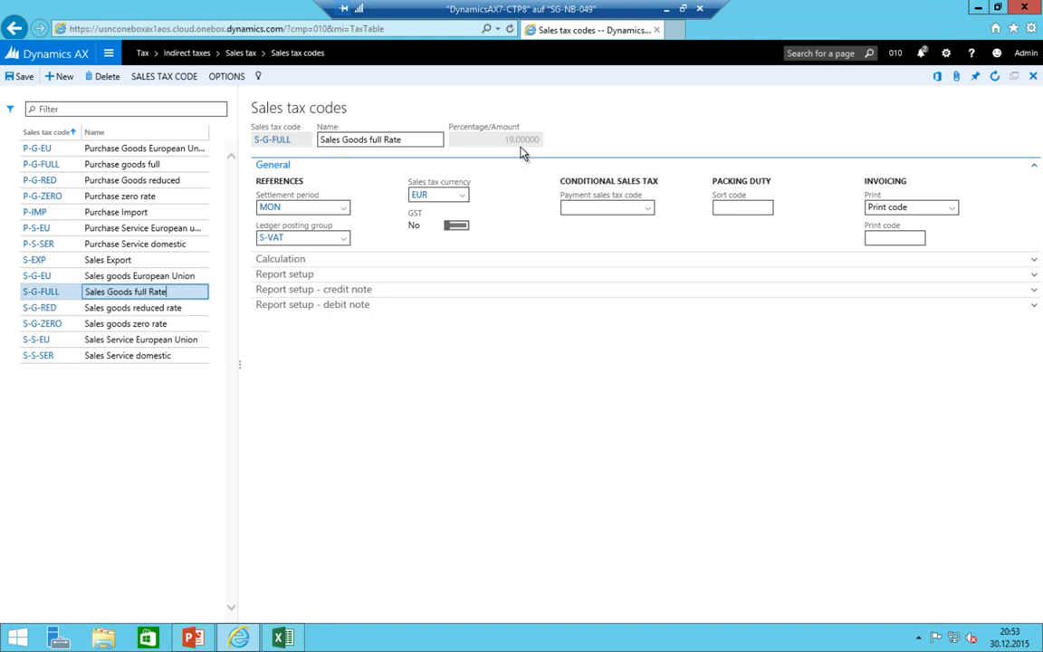
key(Up)
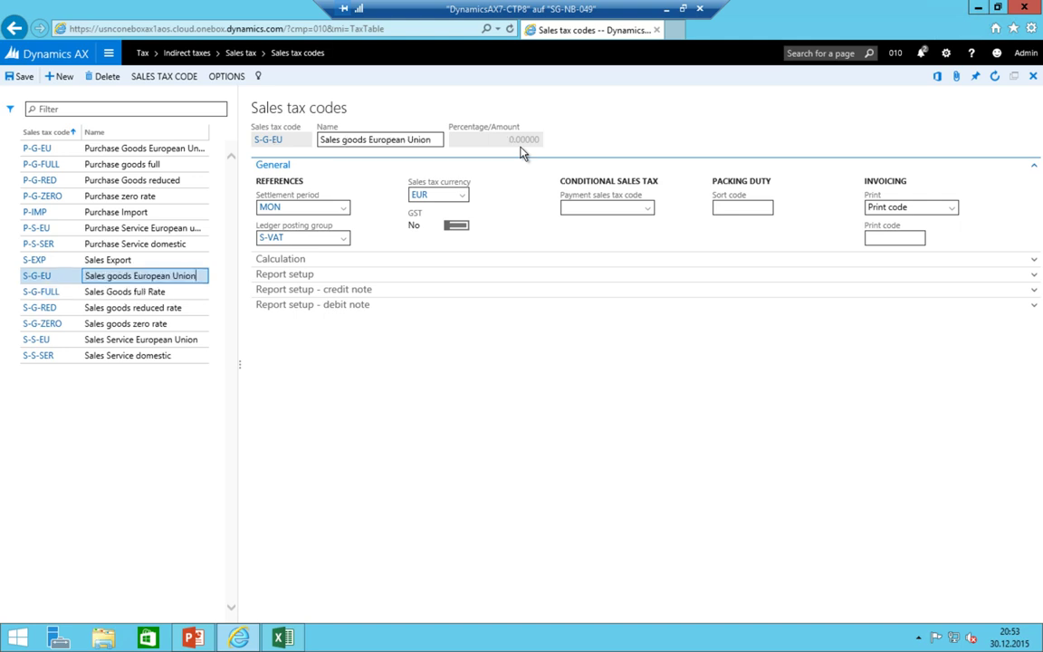
key(Up)
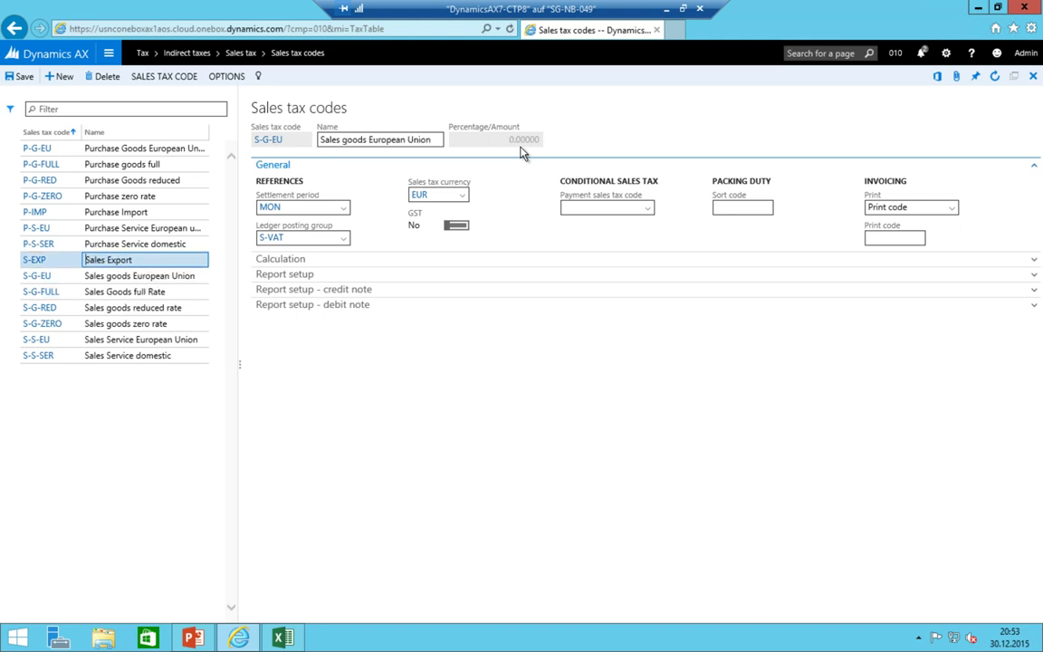
key(Up)
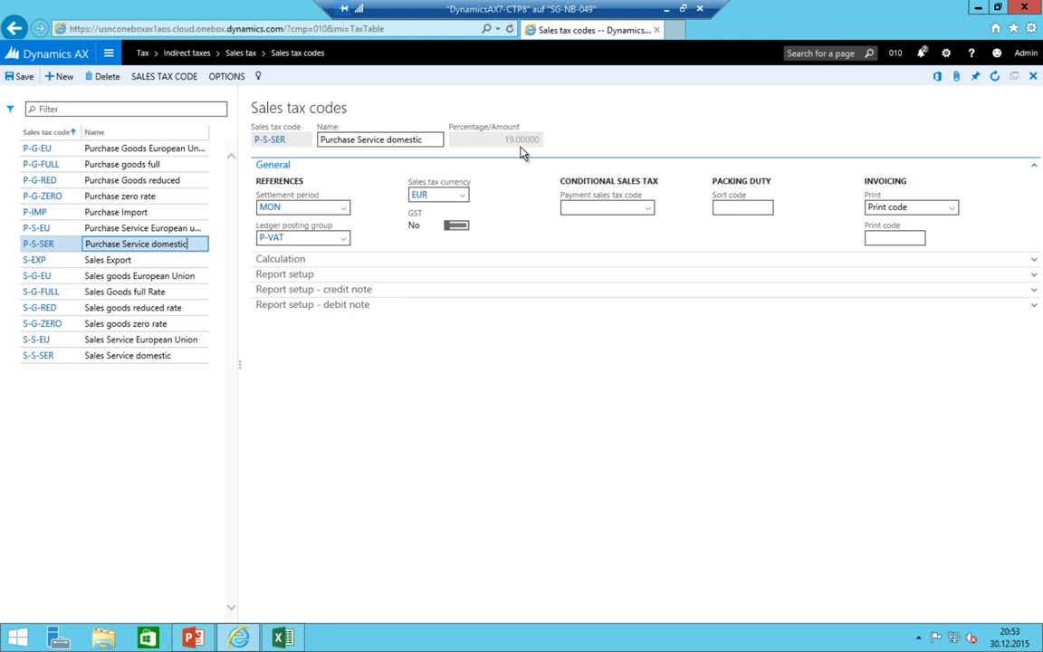
key(Up)
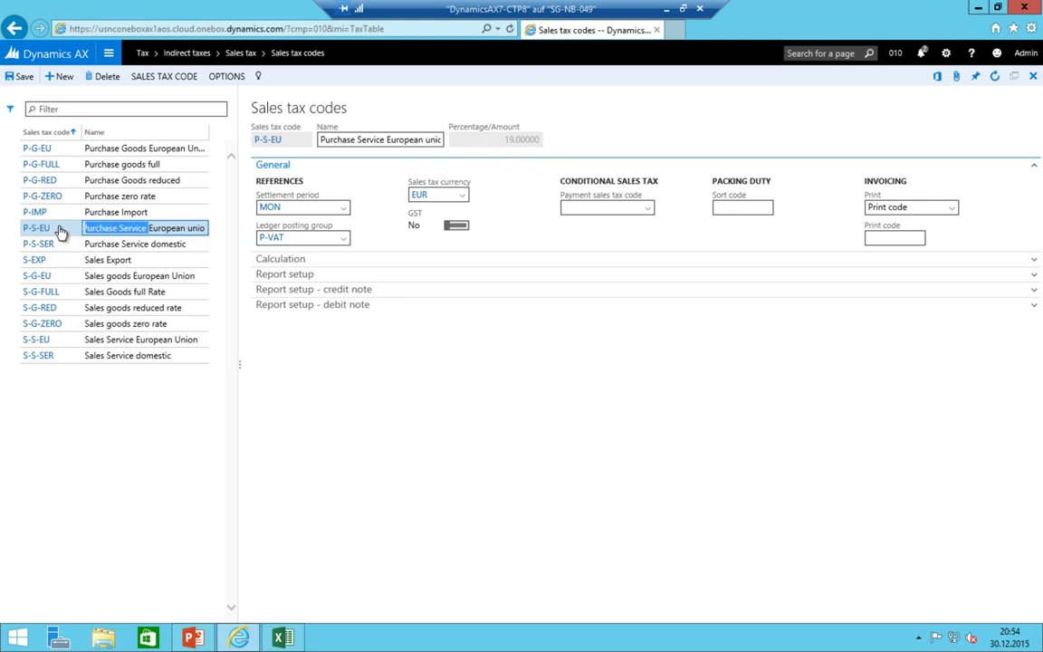
drag(85, 228, 136, 230)
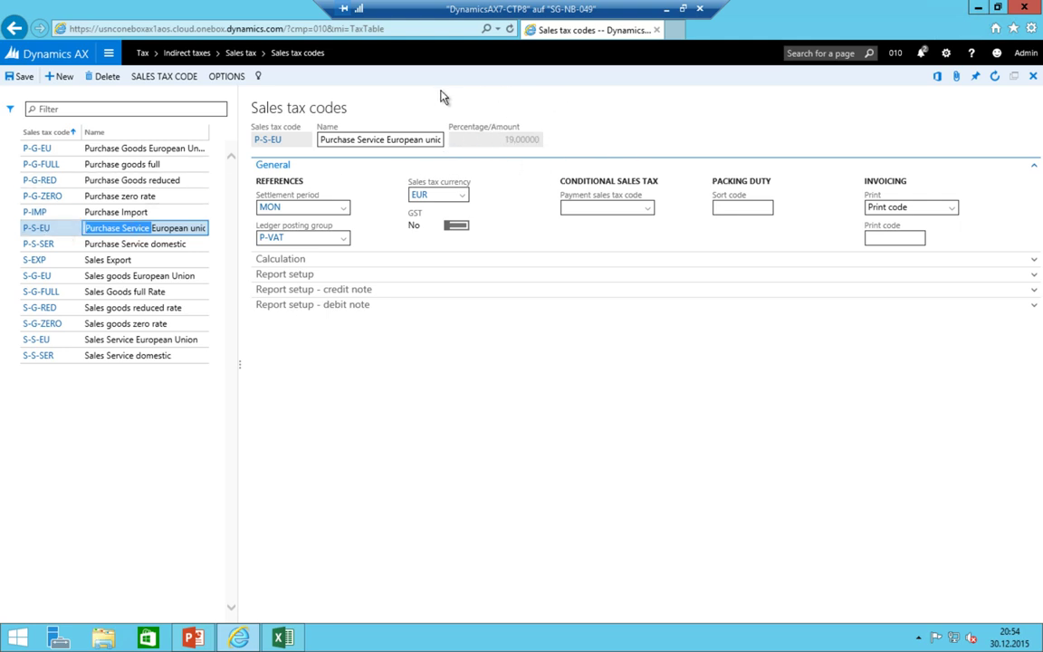
click(154, 212)
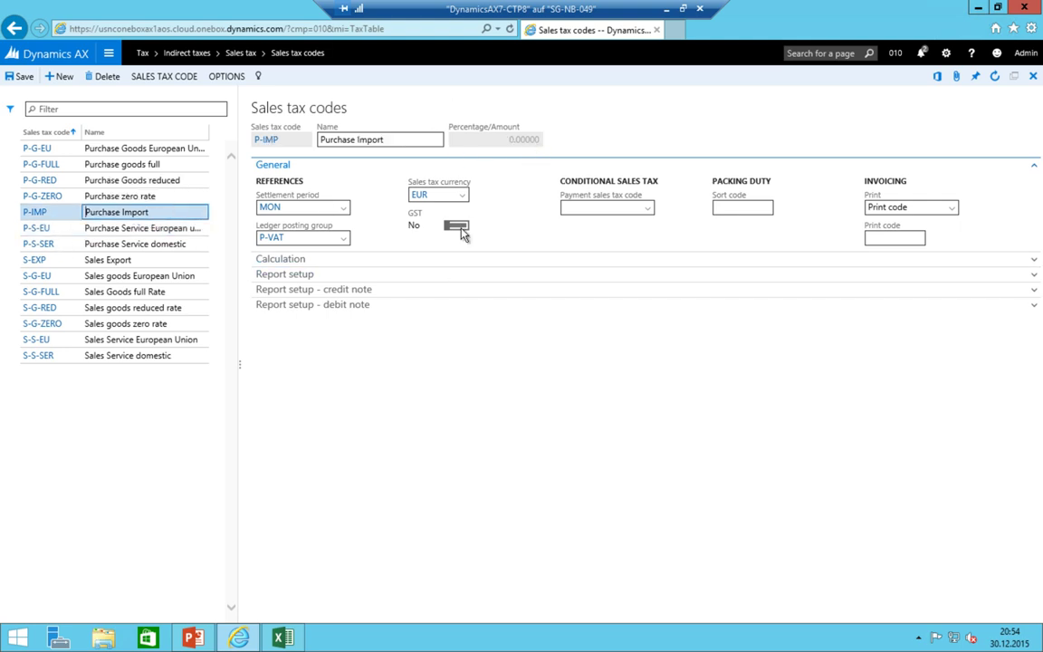
key(Up)
key(Up)
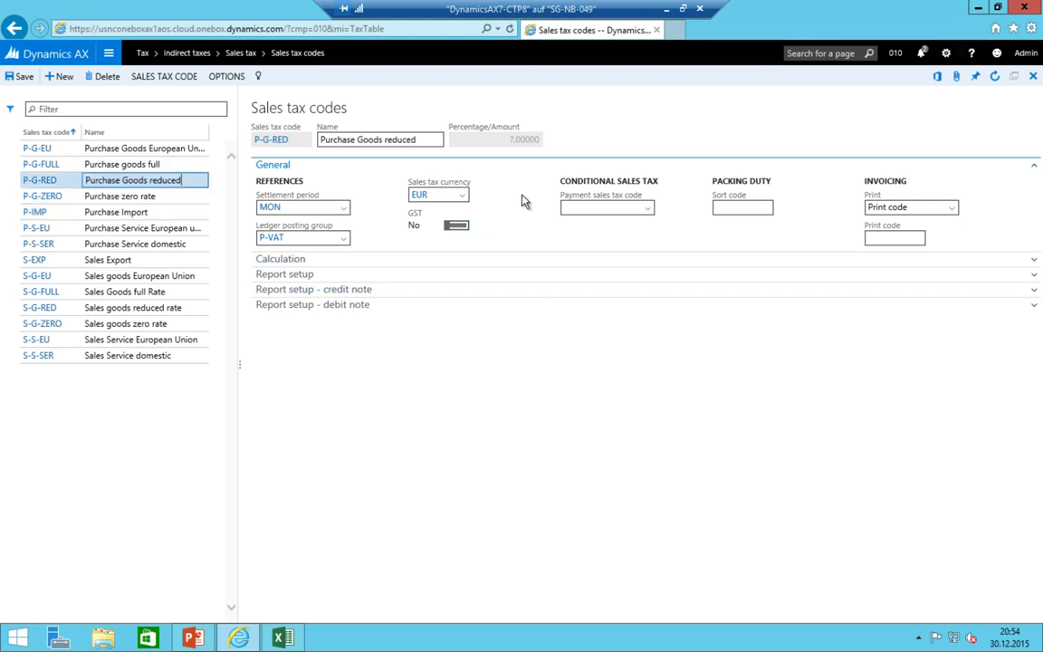
key(Up)
key(Up)
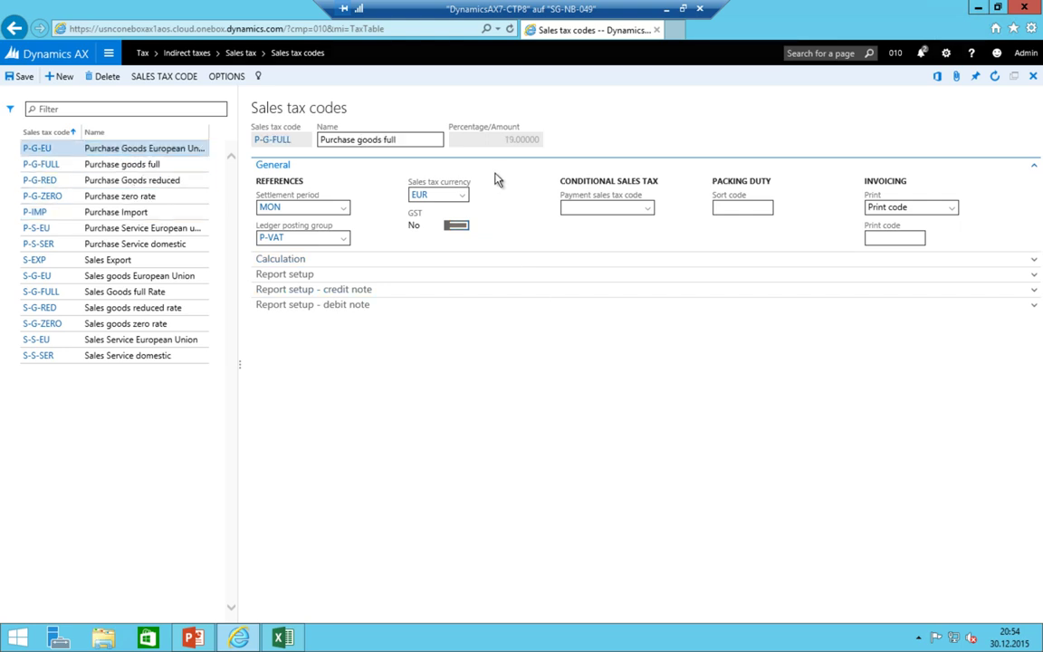
- Fill the VAT code names B11:B24, item groups B3:B6 and headers C2:H2 yellow
click(282, 639)
drag(98, 338, 107, 530)
click(218, 77)
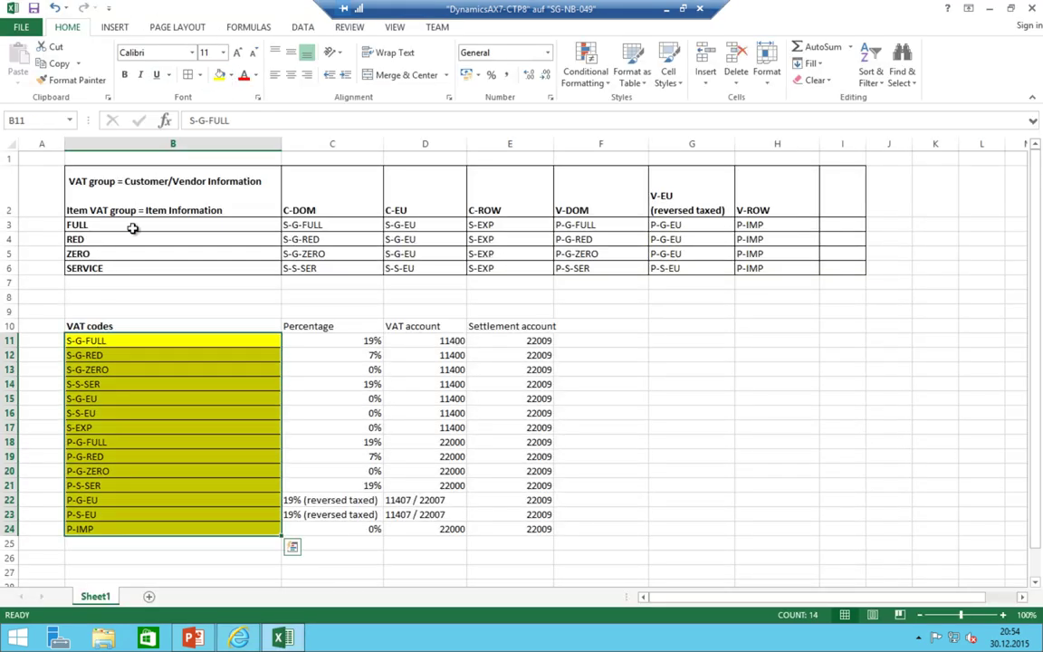
drag(125, 226, 135, 264)
click(219, 75)
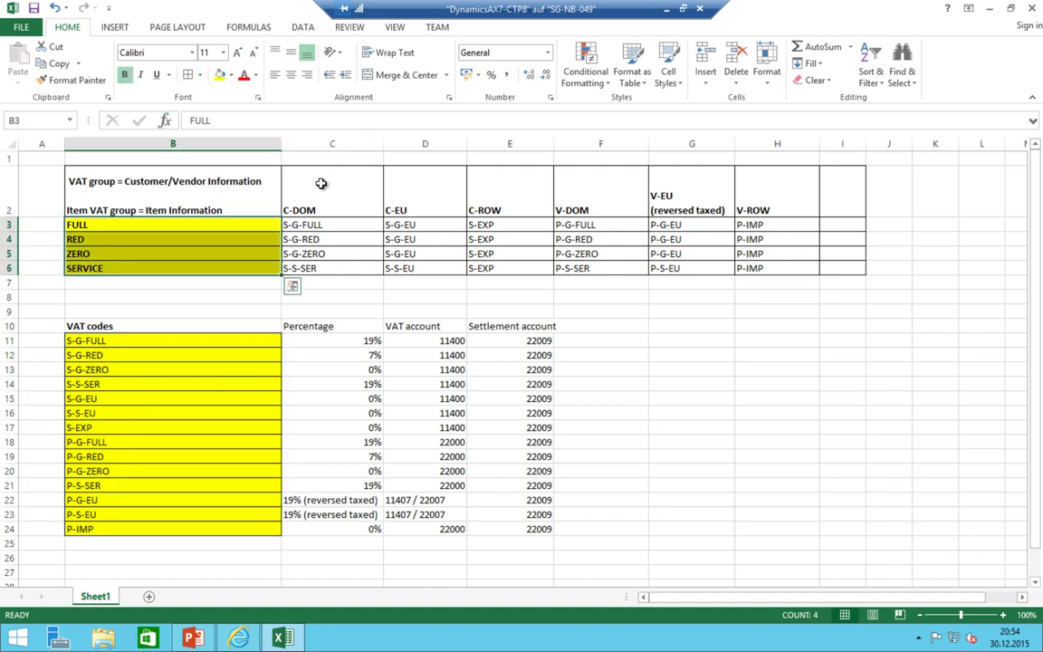
drag(319, 181, 784, 203)
click(218, 75)
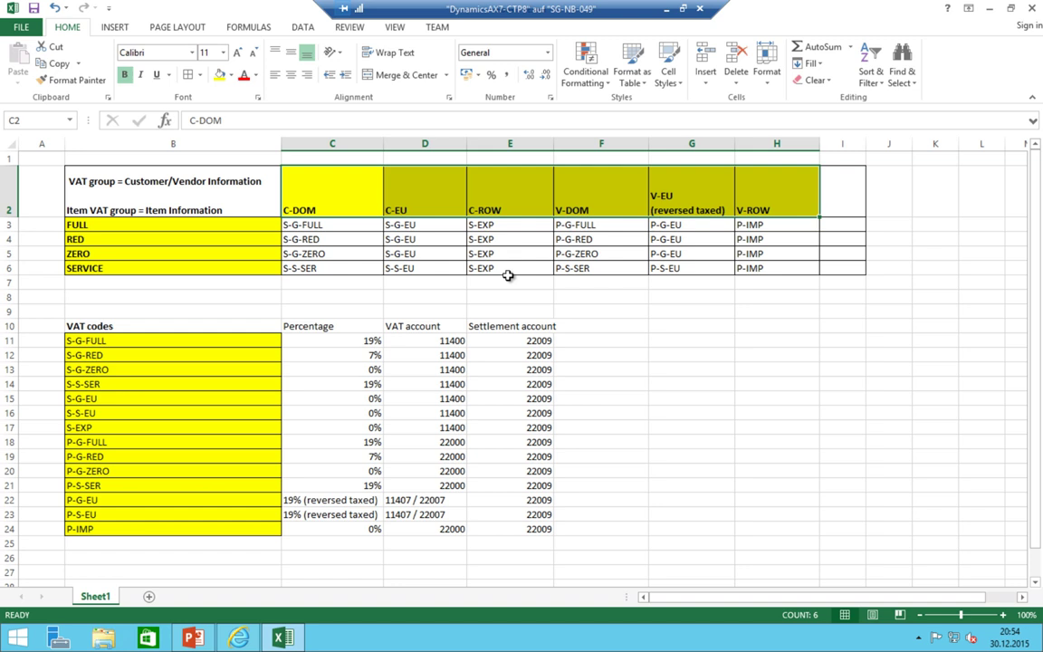
- Fill the matrix codes in C3:H6 green
click(330, 224)
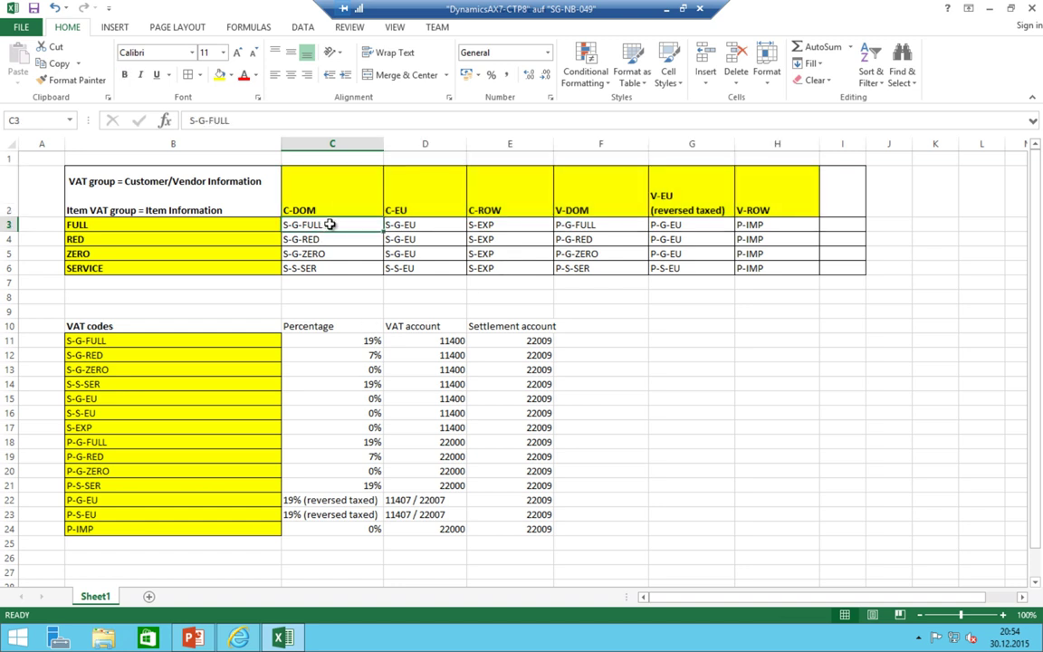
drag(330, 224, 758, 263)
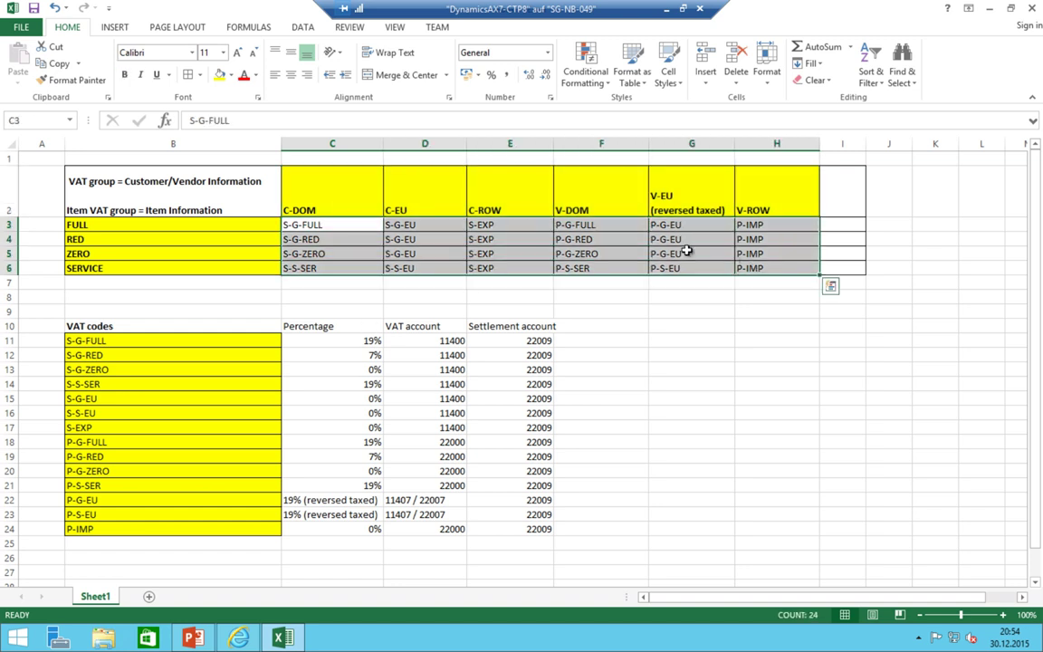
drag(197, 225, 191, 263)
click(193, 224)
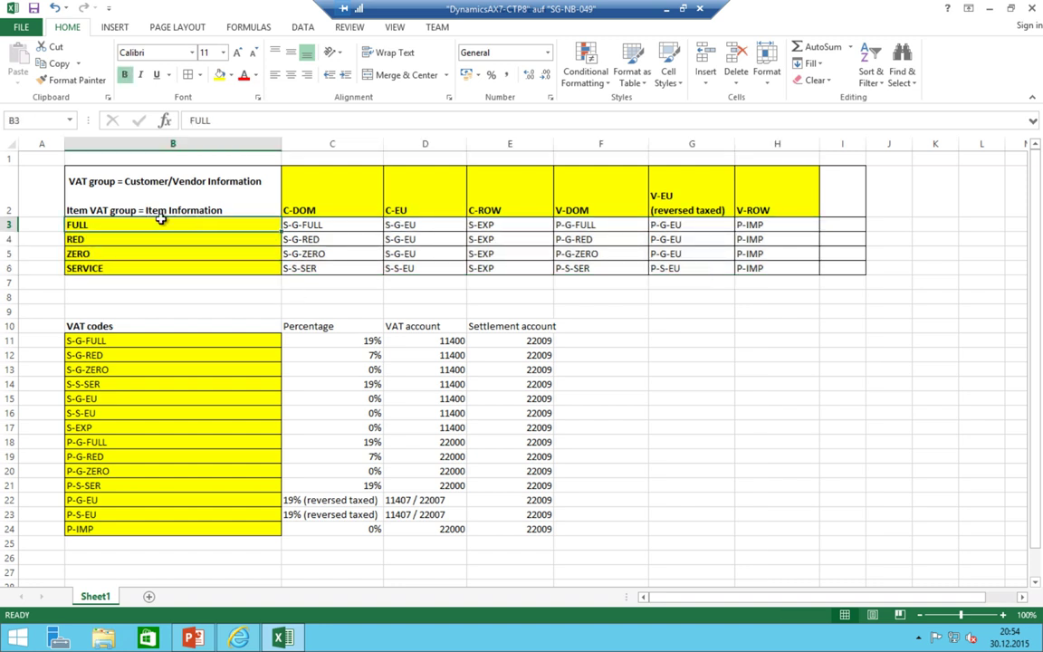
click(301, 210)
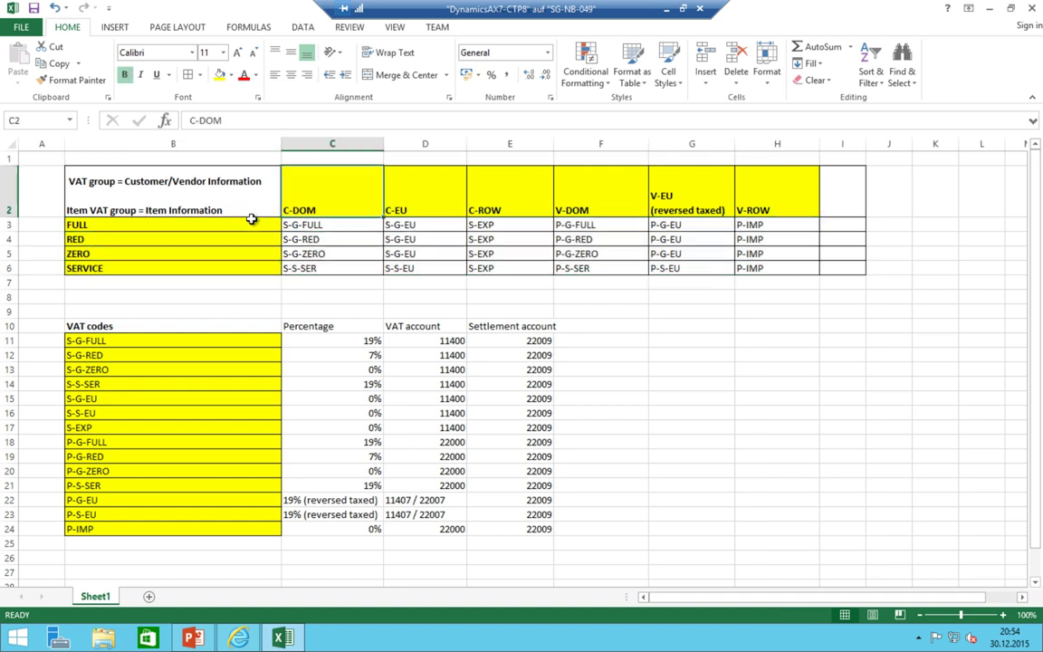
click(251, 220)
drag(297, 225, 770, 268)
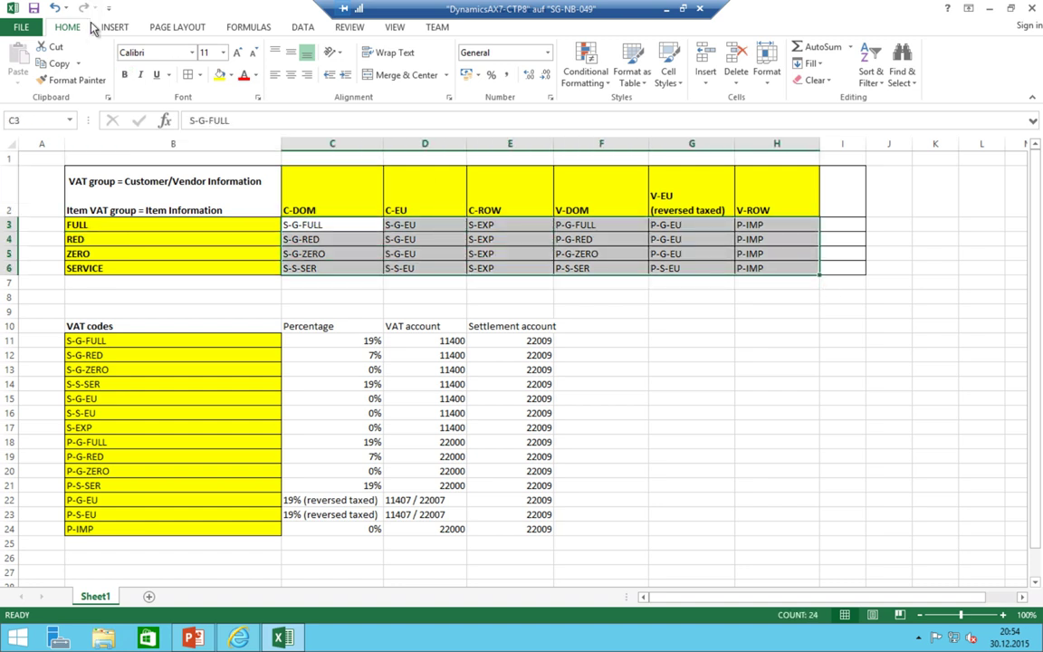
click(231, 76)
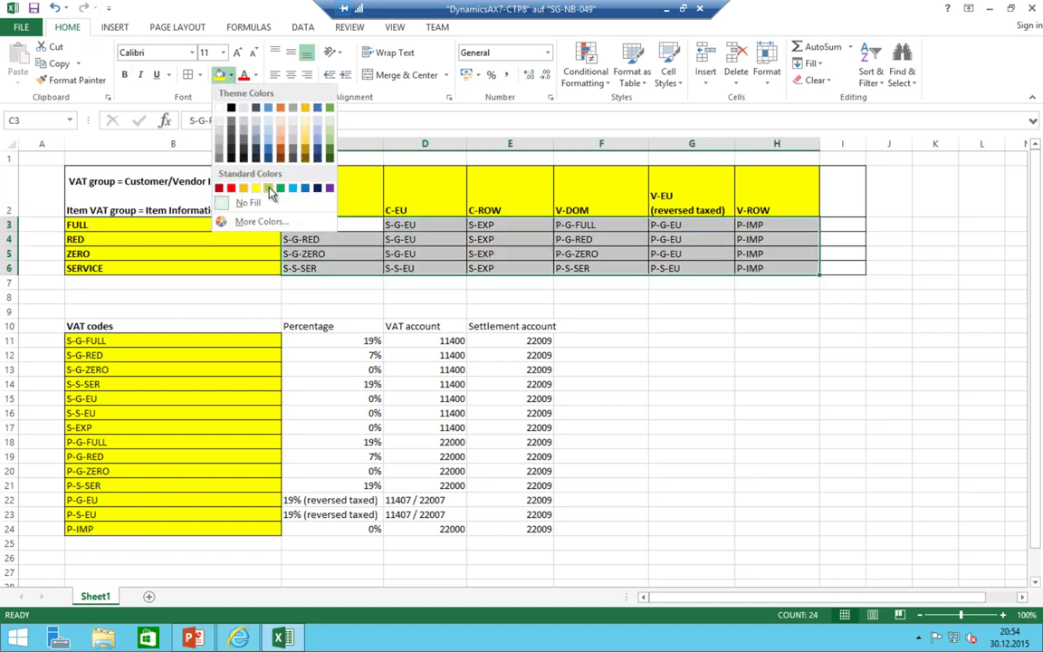
click(269, 190)
- Check the matrix cells and shrink Excel to a smaller window on the right
click(326, 204)
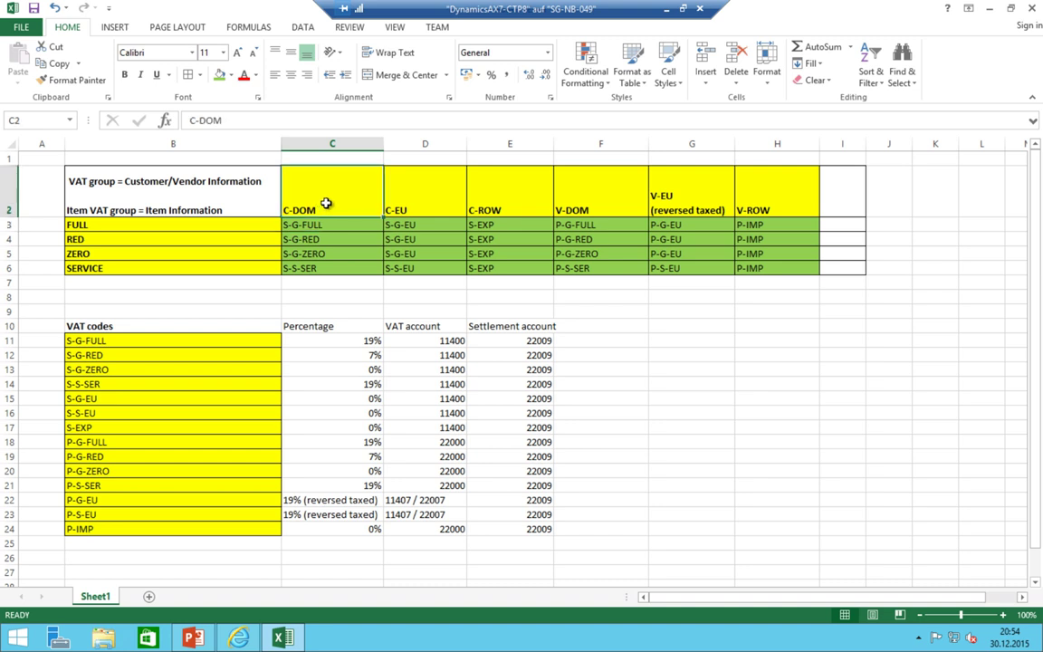
click(175, 228)
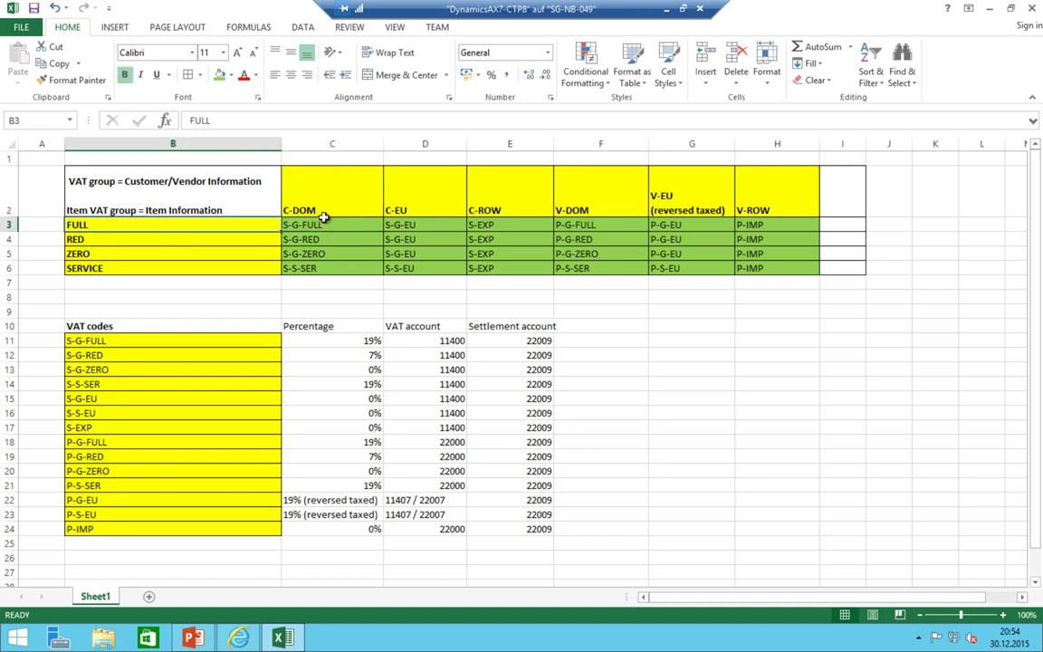
key(Right)
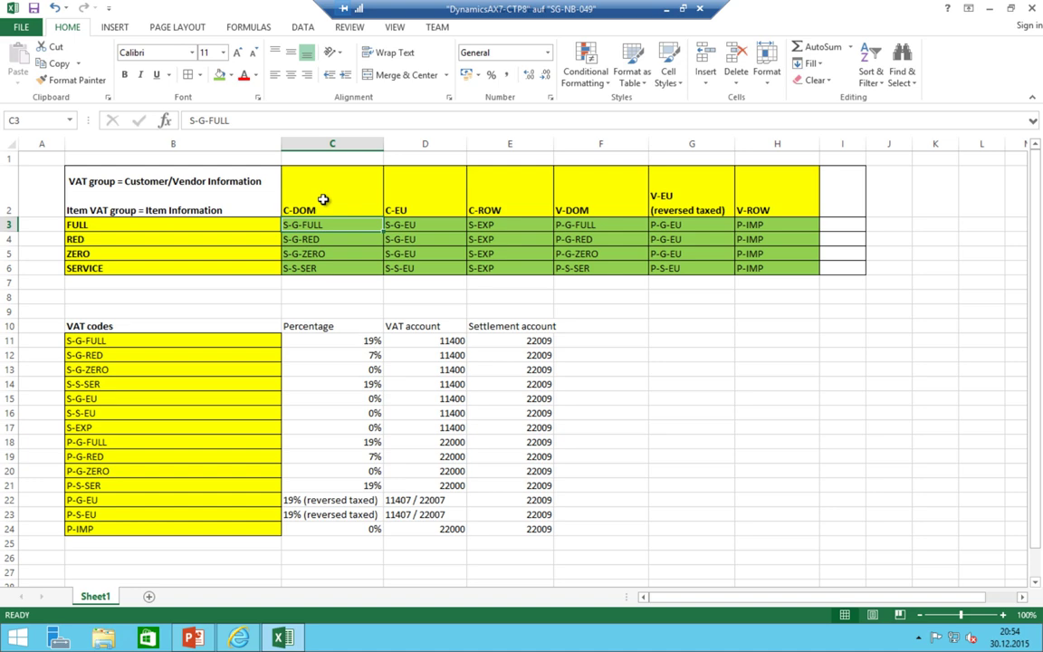
click(323, 200)
drag(517, 8, 878, 109)
- Dock Dynamics AX left of Excel and open Sales tax > Sales tax groups
double_click(897, 7)
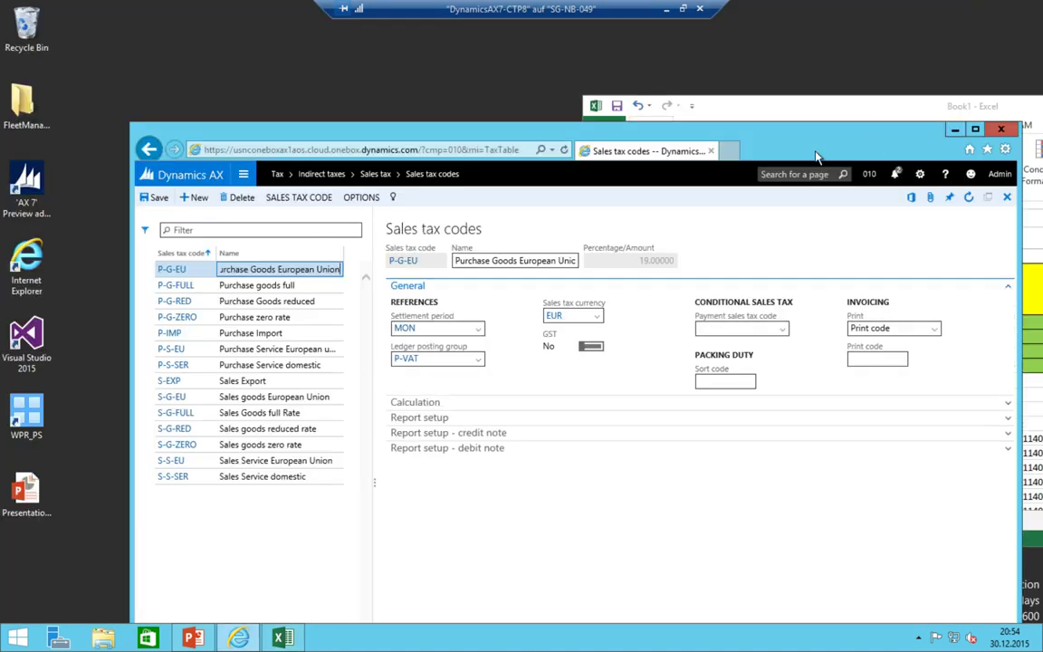
drag(611, 34, 573, 205)
click(116, 61)
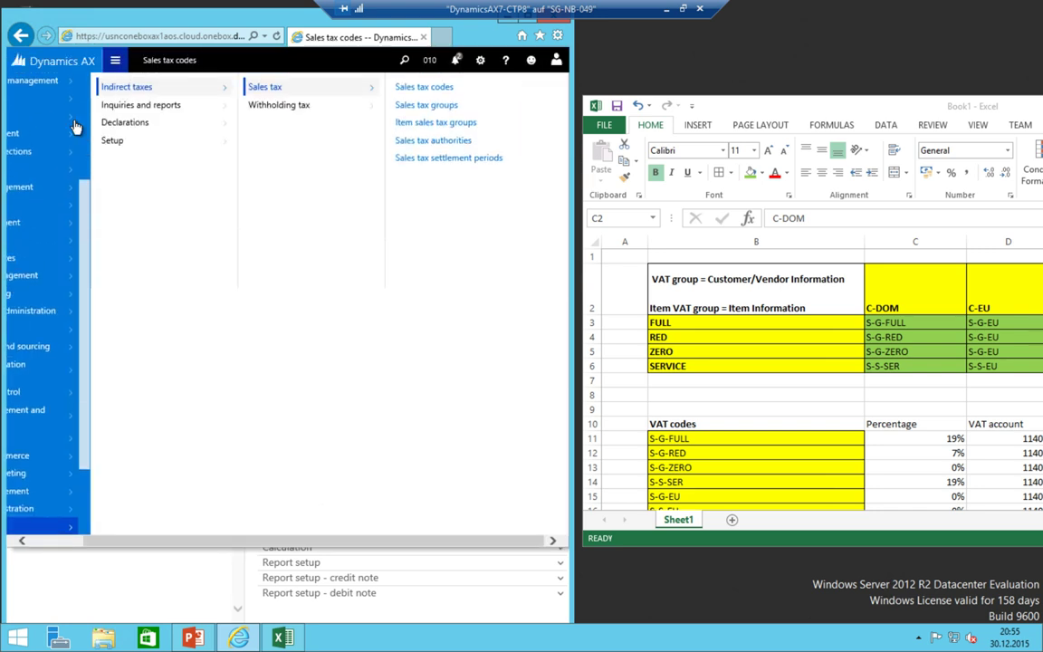
drag(153, 543, 89, 544)
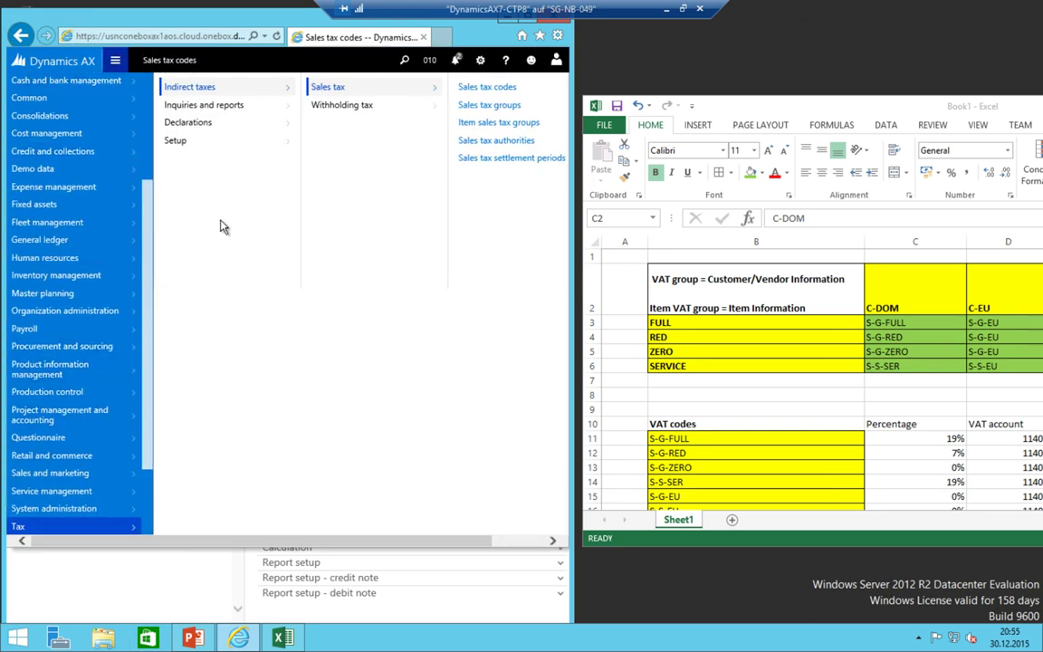
click(495, 108)
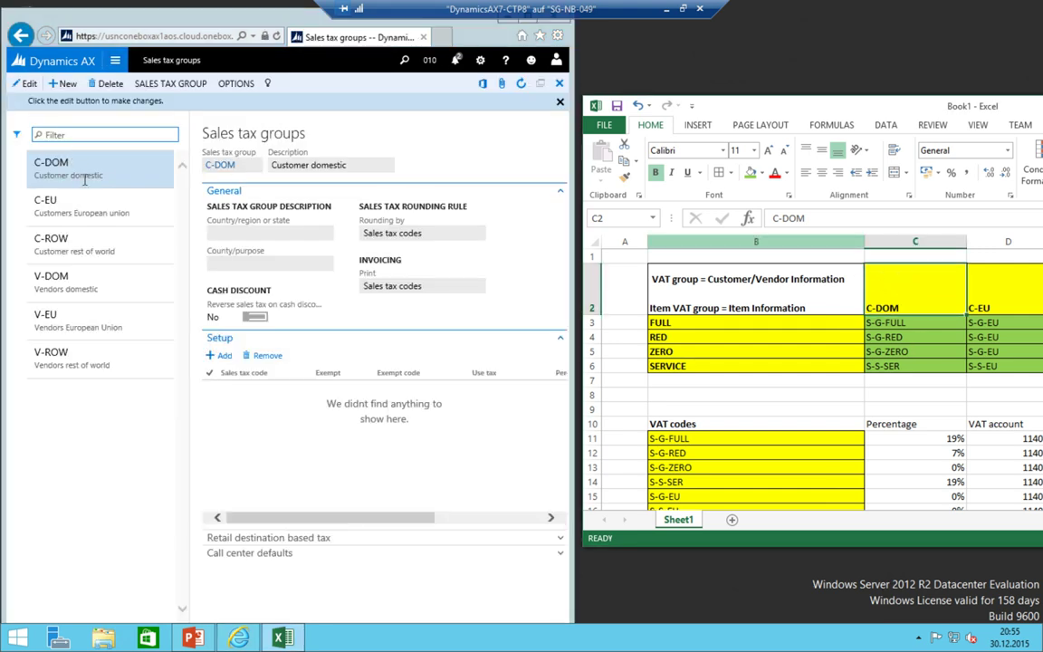
- Put the sales tax groups in edit mode and check the C-DOM codes in the matrix
click(27, 84)
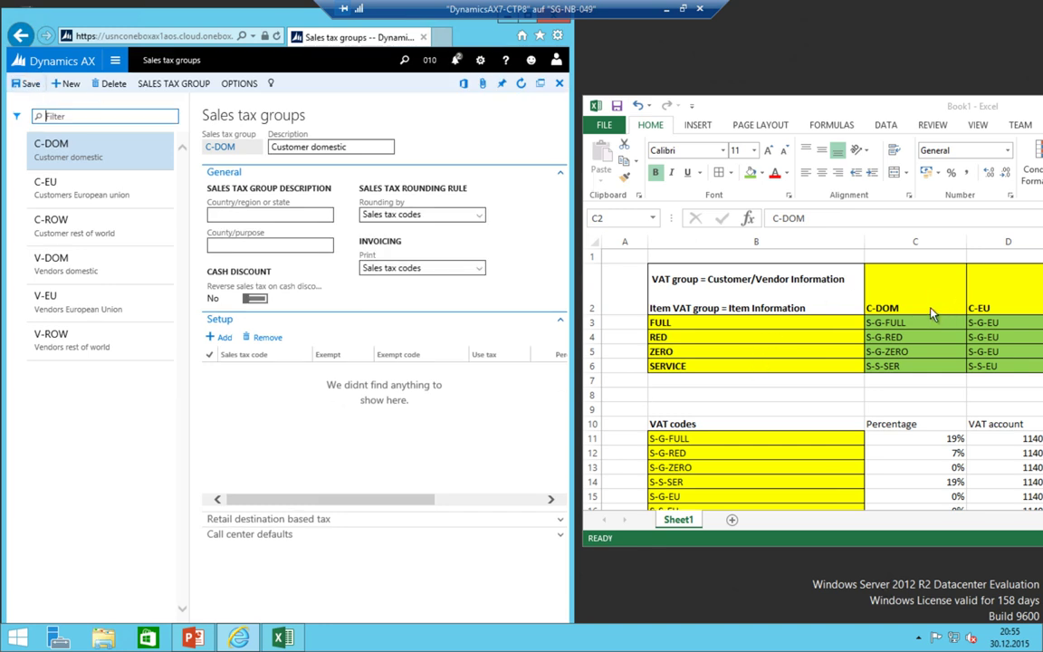
click(910, 240)
drag(910, 274, 904, 366)
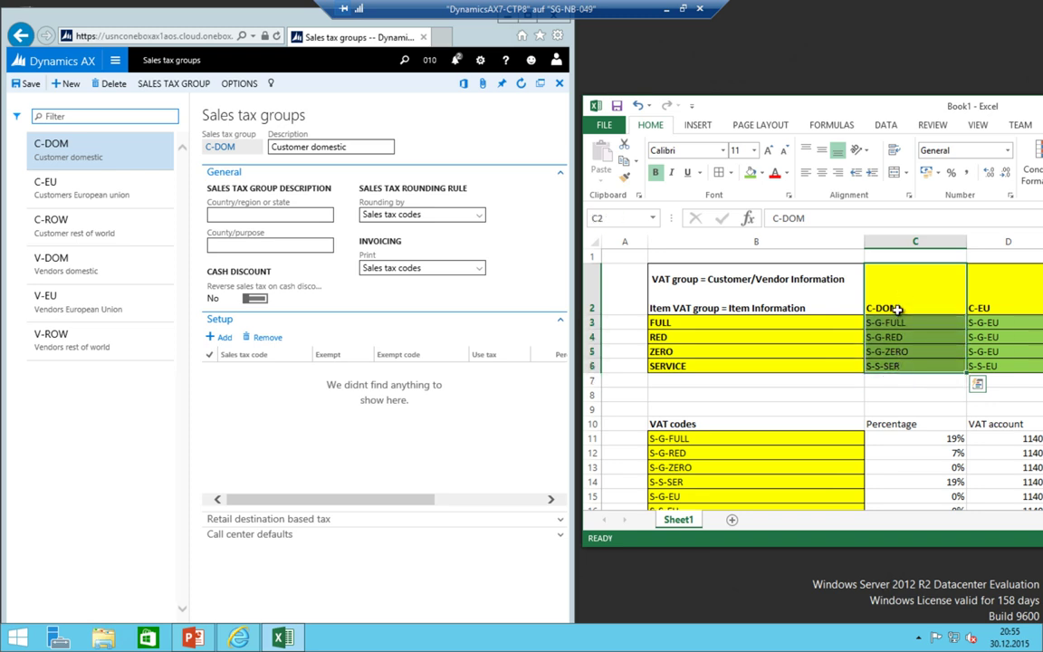
key(Down)
key(Down)
key(Down)
key(Down)
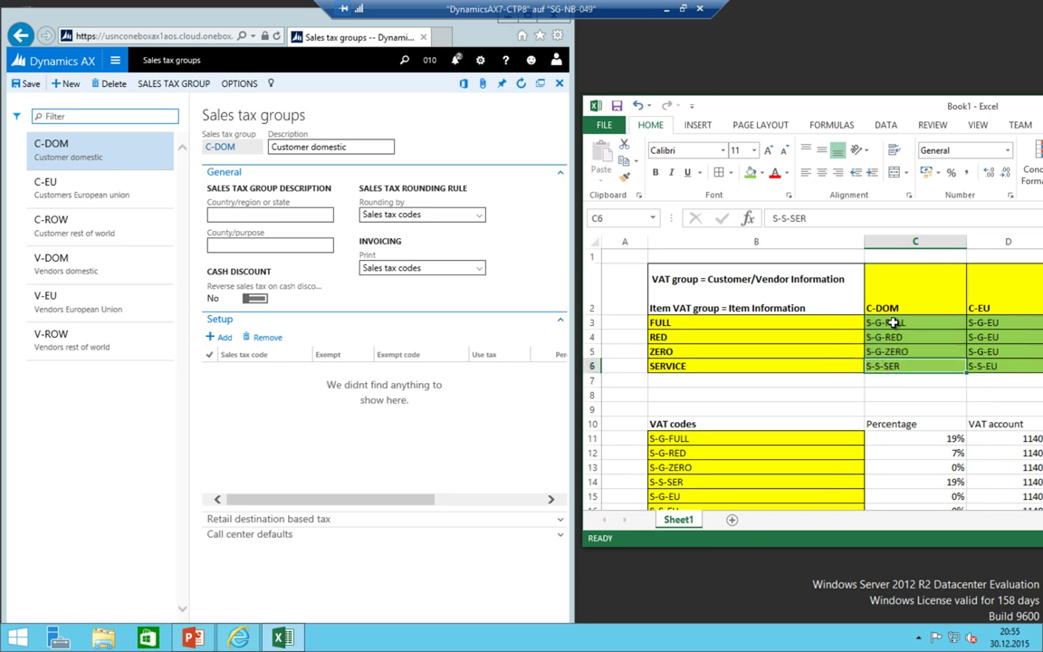
click(255, 399)
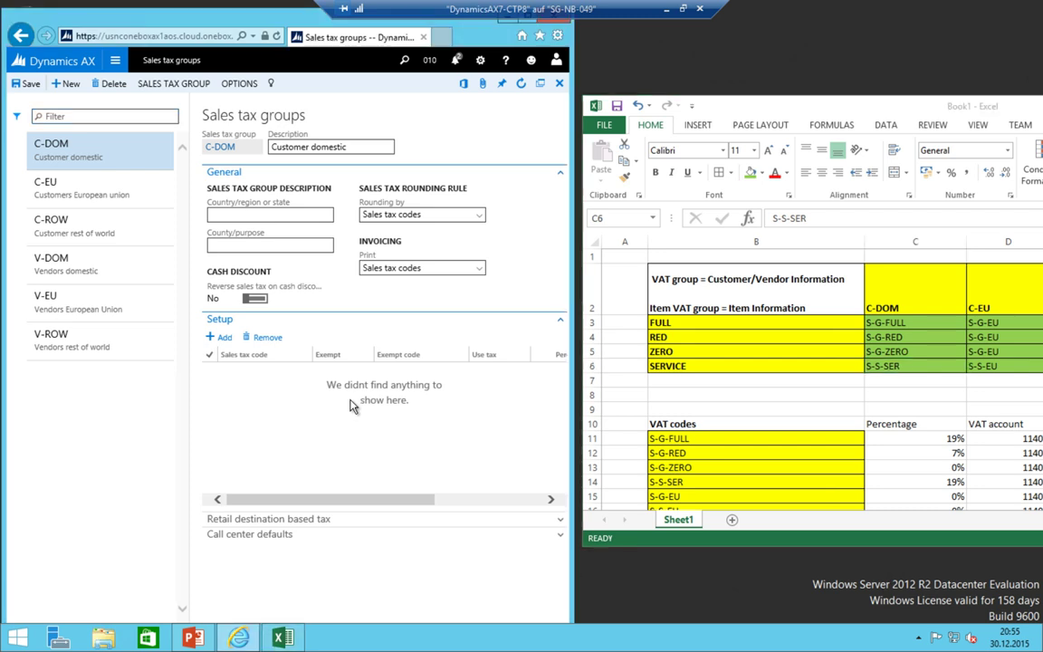
- Add S-G-FULL and S-G-RED as the first two C-DOM codes
click(210, 341)
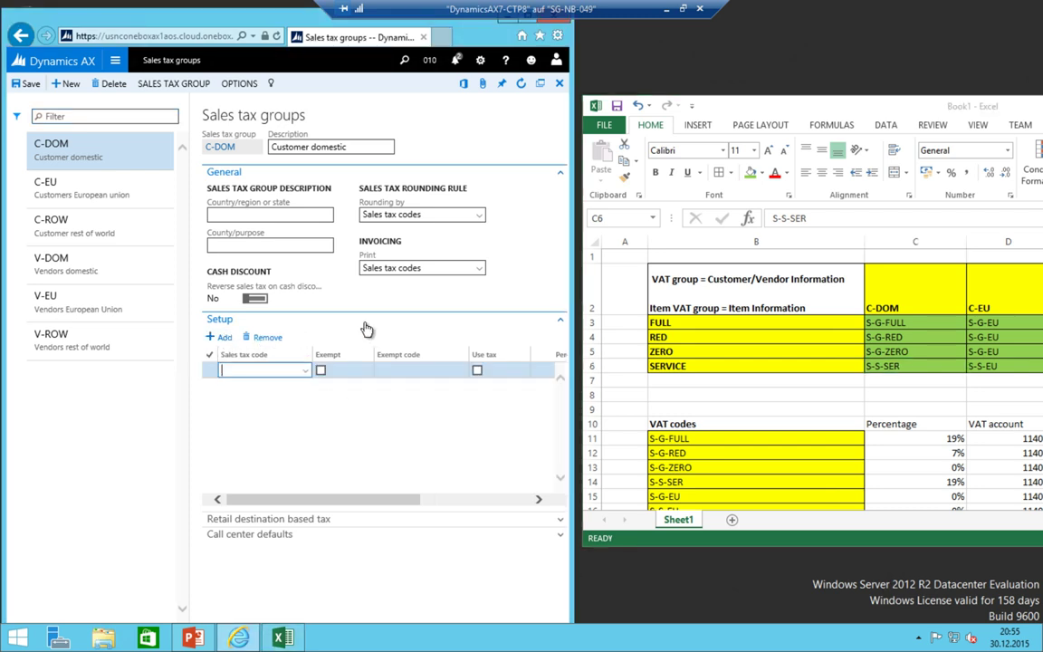
key(alt+Down)
key(Down)
key(Down)
key(Down)
key(Down)
key(Down)
key(Down)
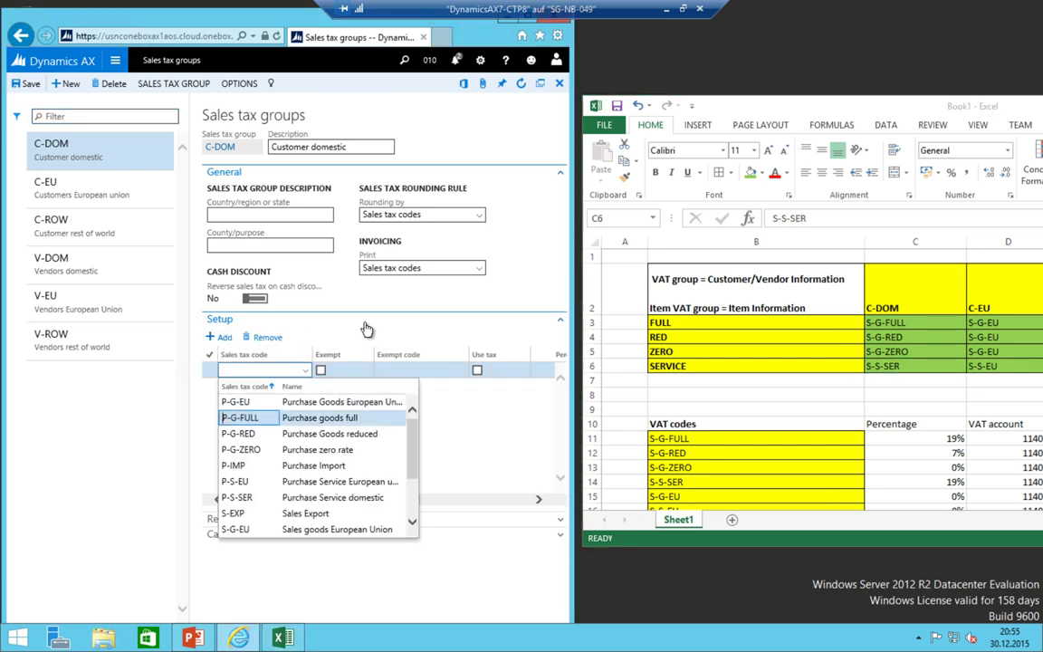
key(Down)
key(Down)
key(Down)
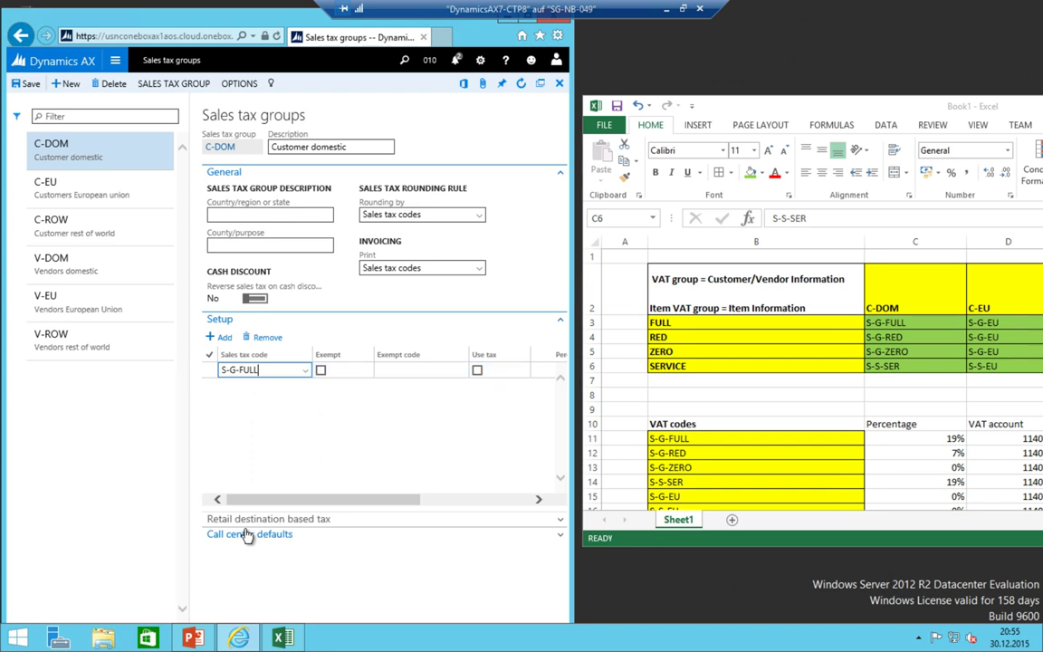
key(Down)
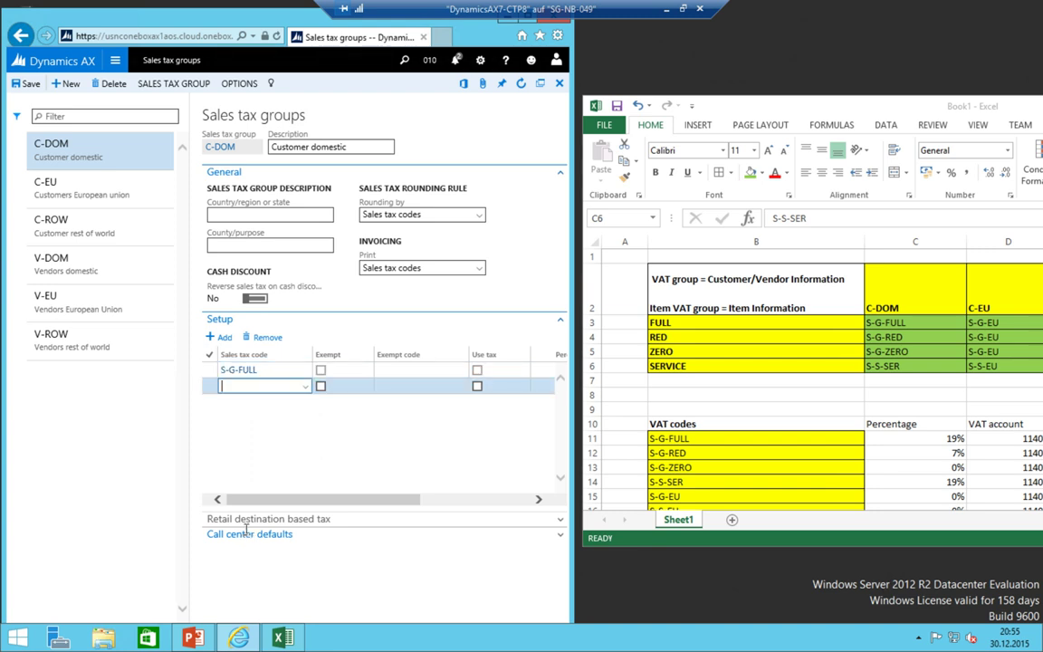
key(alt+Down)
scroll(275, 478, down, 2)
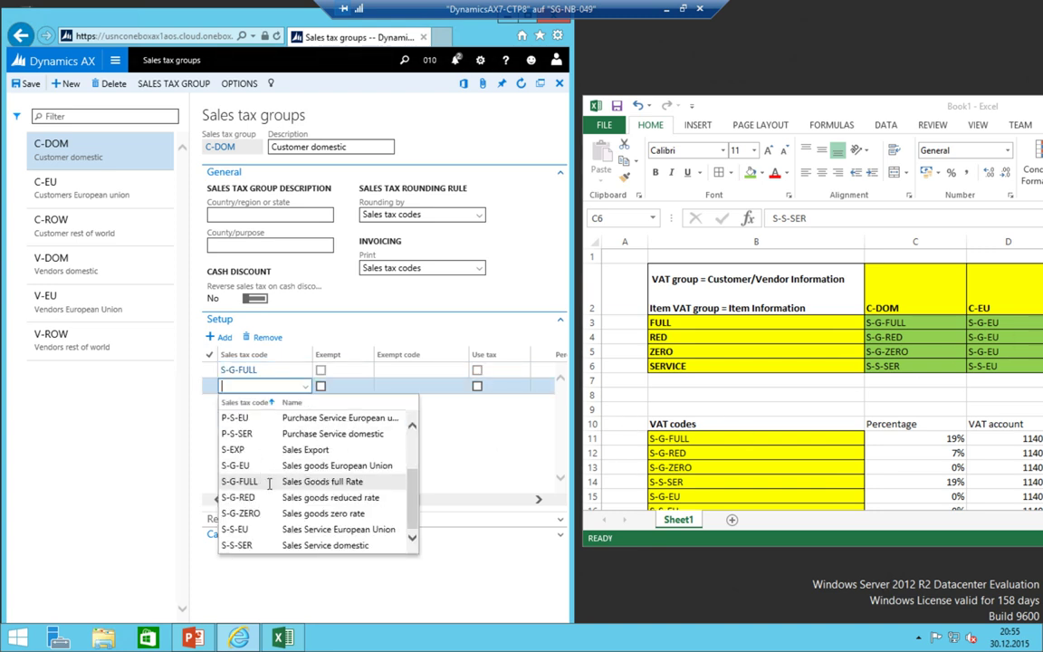
click(272, 497)
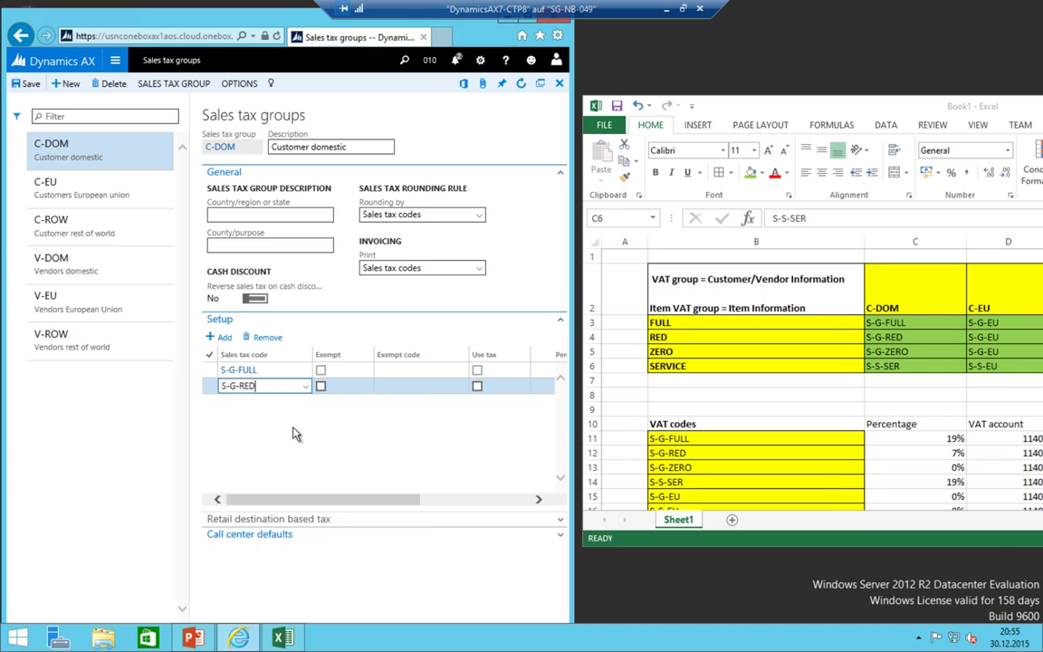
- Add S-G-ZERO and S-S-SER as the third and fourth C-DOM codes
key(alt+n)
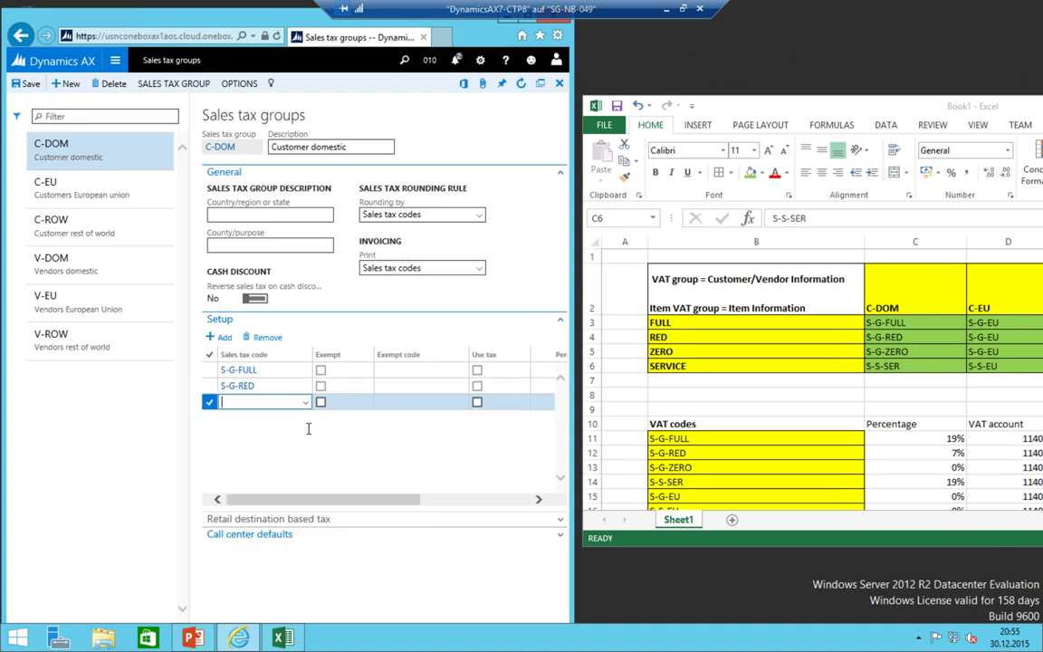
click(306, 402)
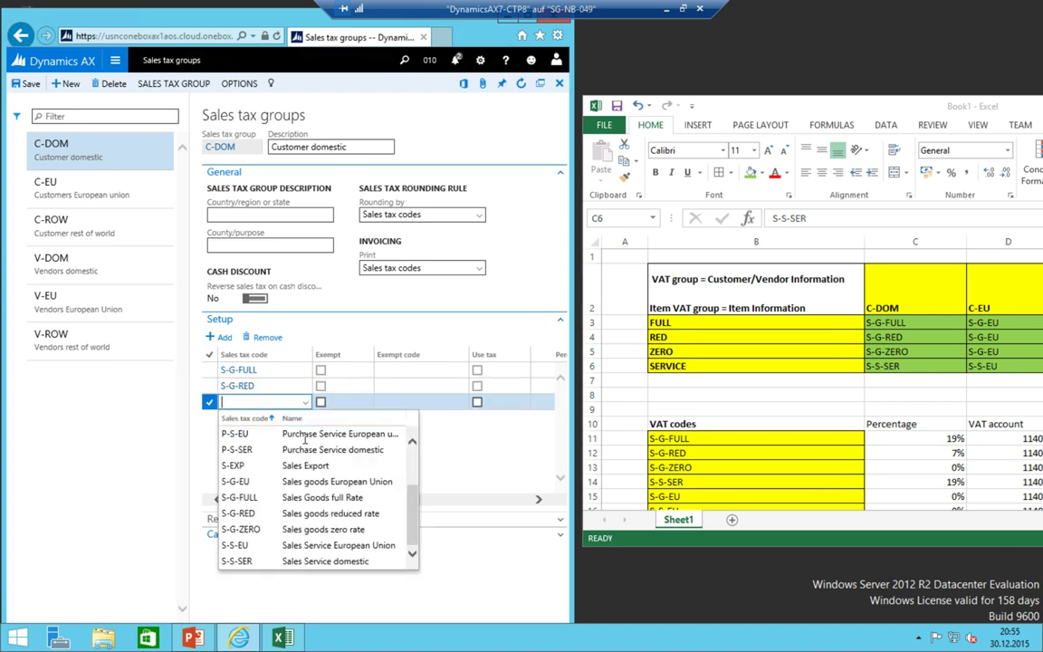
click(274, 529)
key(alt+n)
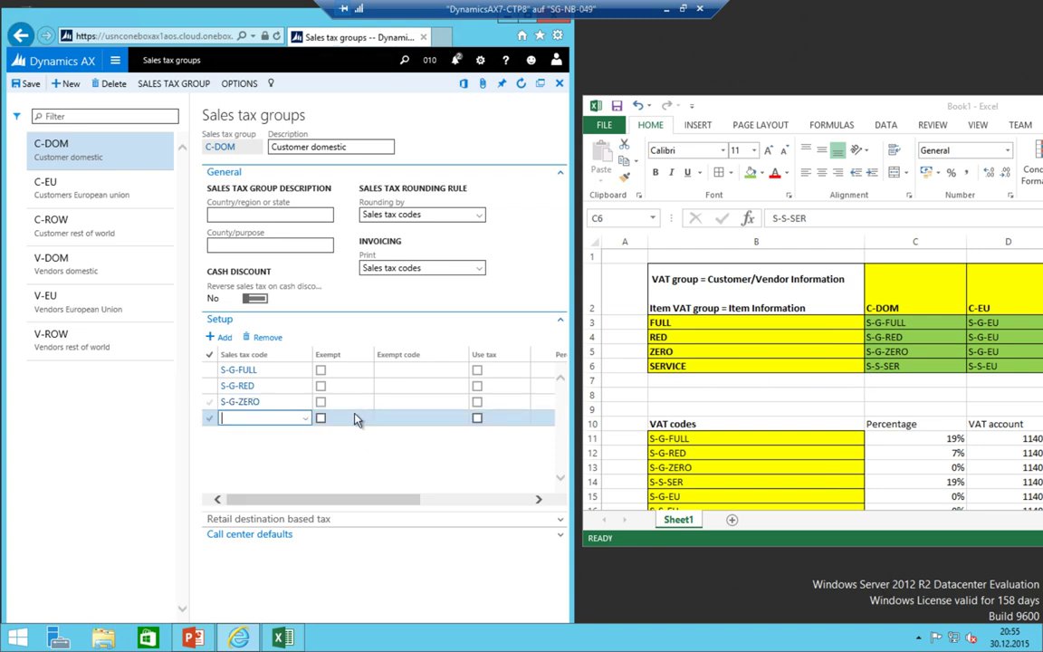
click(308, 420)
scroll(290, 525, down, 2)
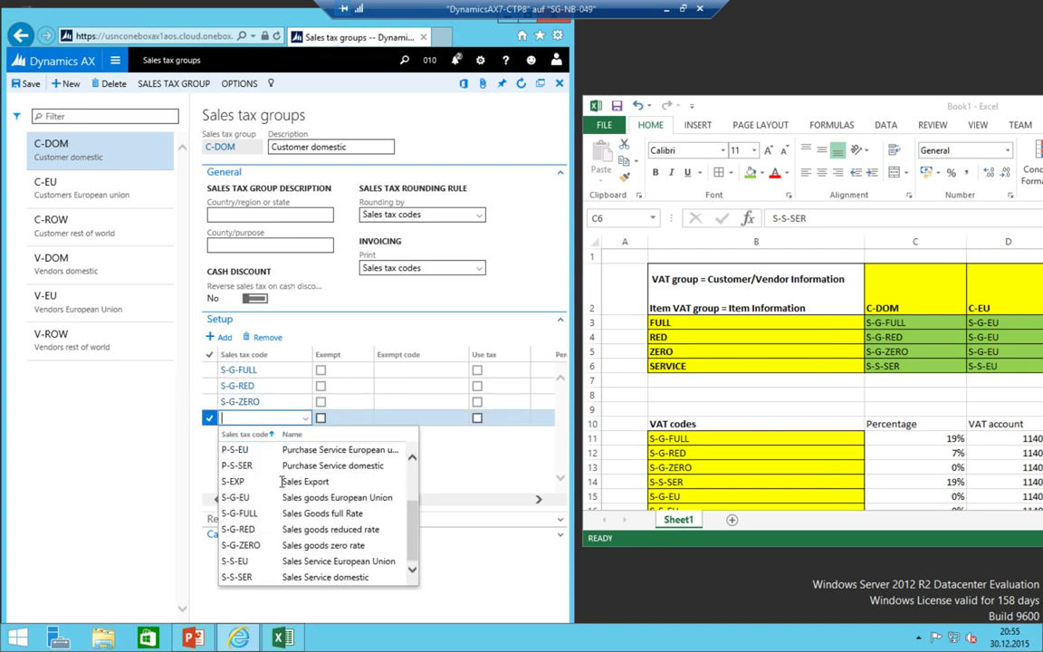
click(280, 575)
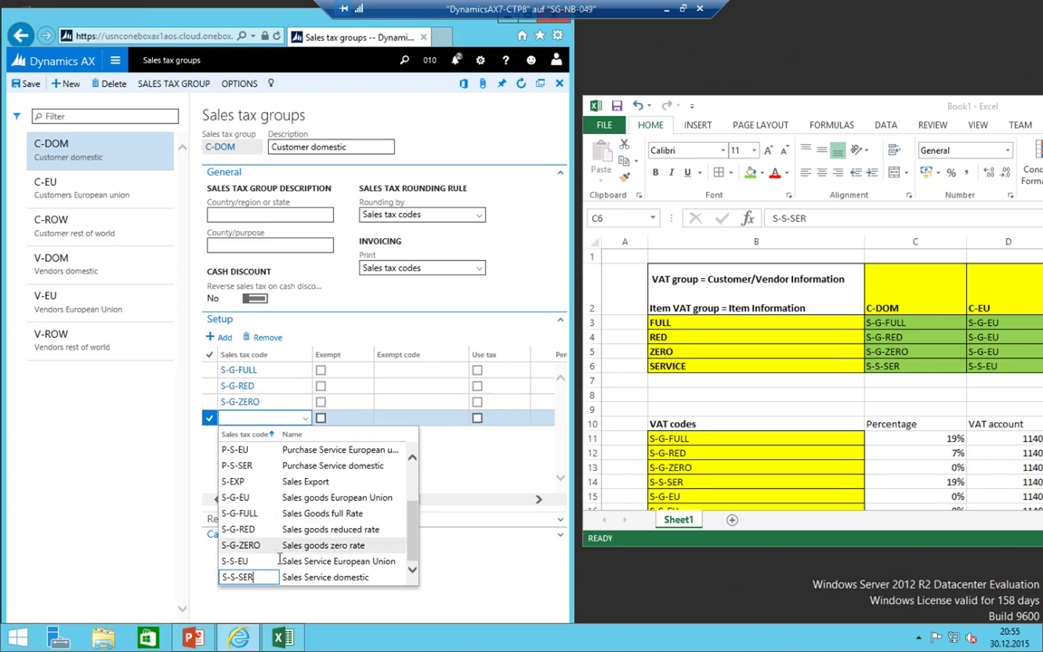
scroll(272, 535, up, 2)
key(Escape)
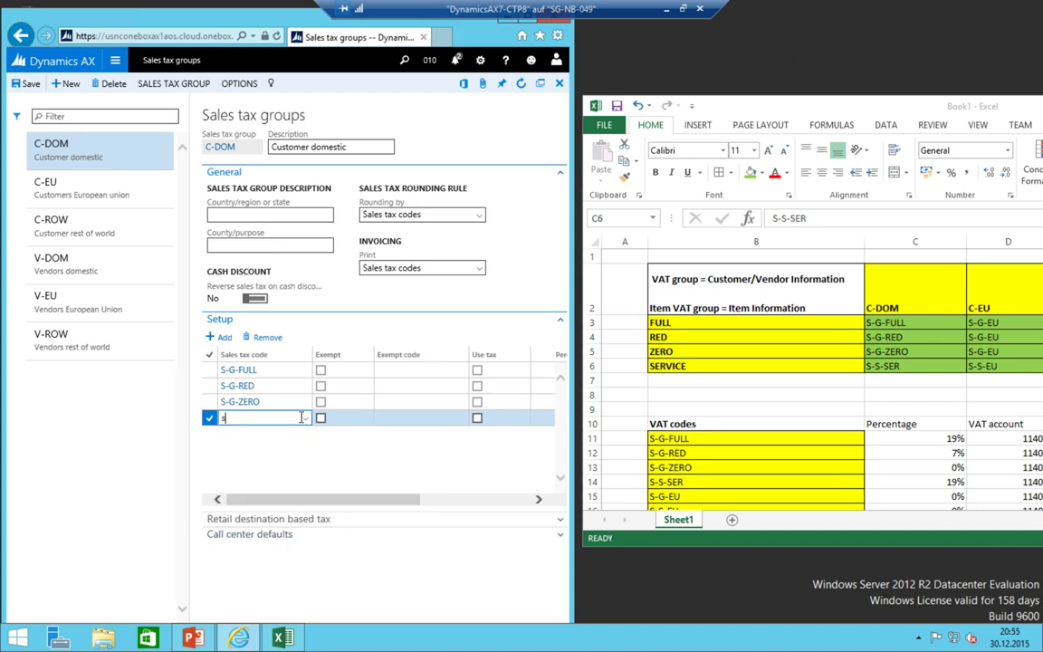
key(Up)
- Check the C-EU codes and remaining columns in the Excel matrix
click(901, 321)
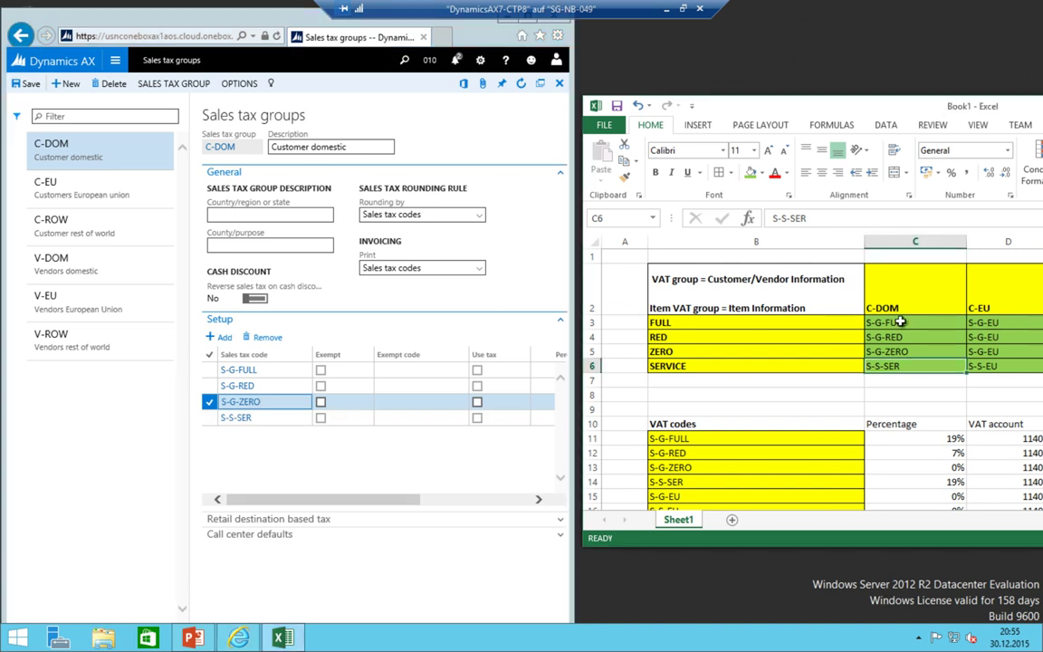
click(988, 323)
key(Right)
key(Right)
key(Right)
key(Right)
key(Right)
key(Right)
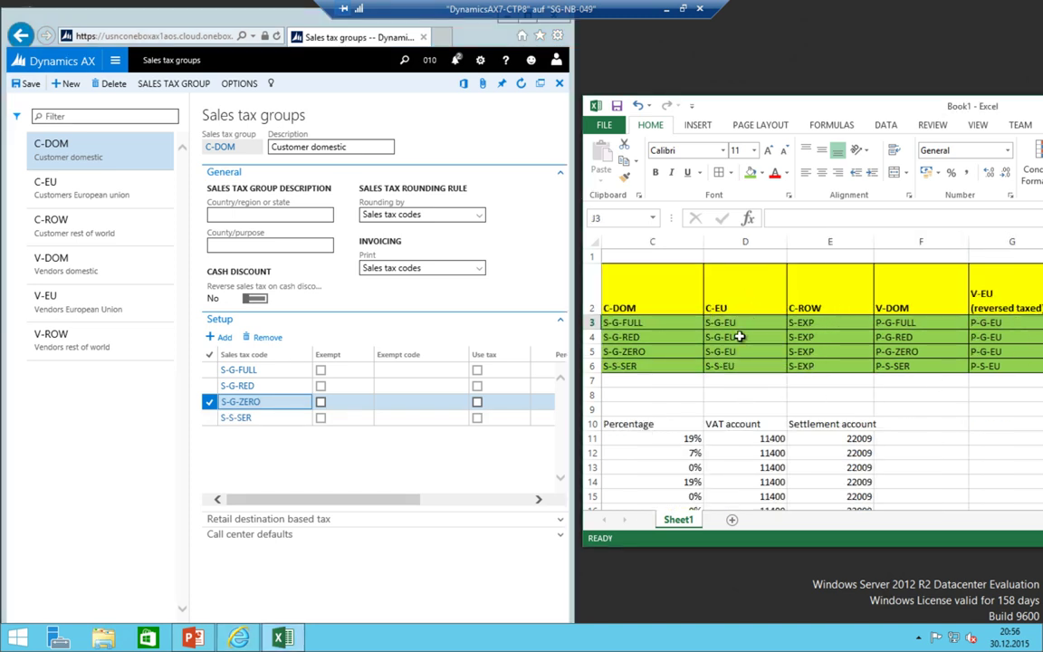
- Give C-EU a first code of S-G-EU, replacing the mistaken P-G-EU
click(91, 189)
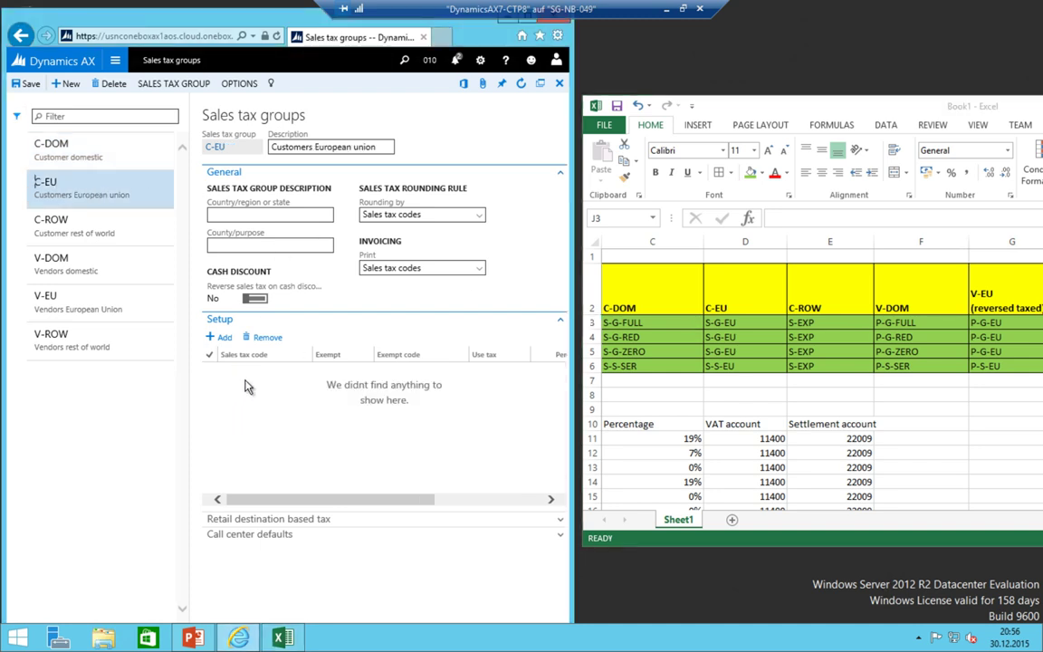
click(221, 337)
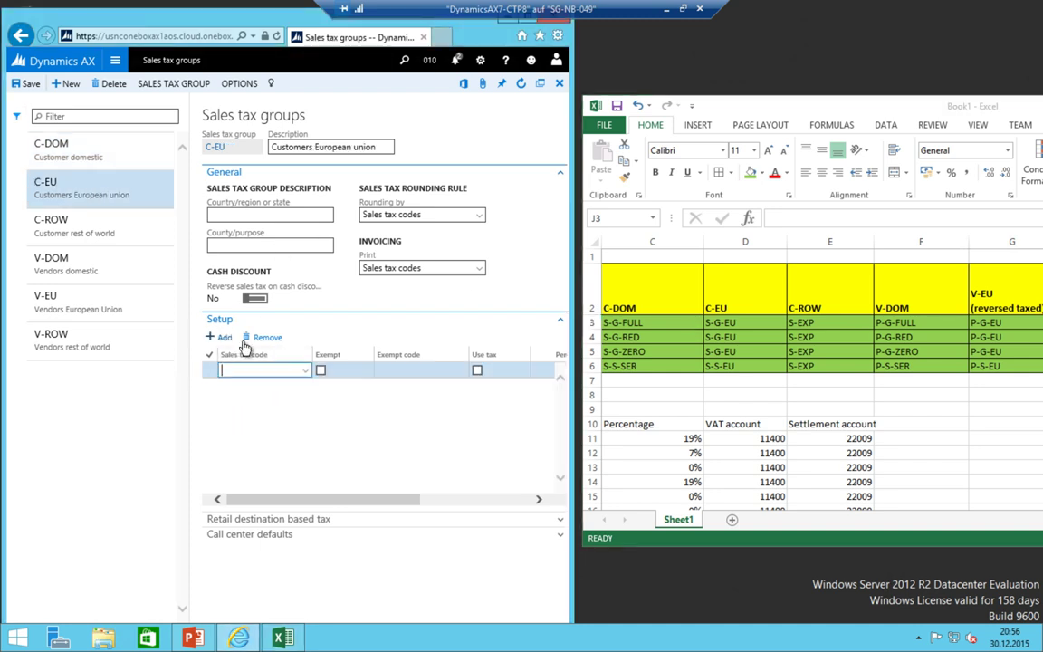
click(306, 371)
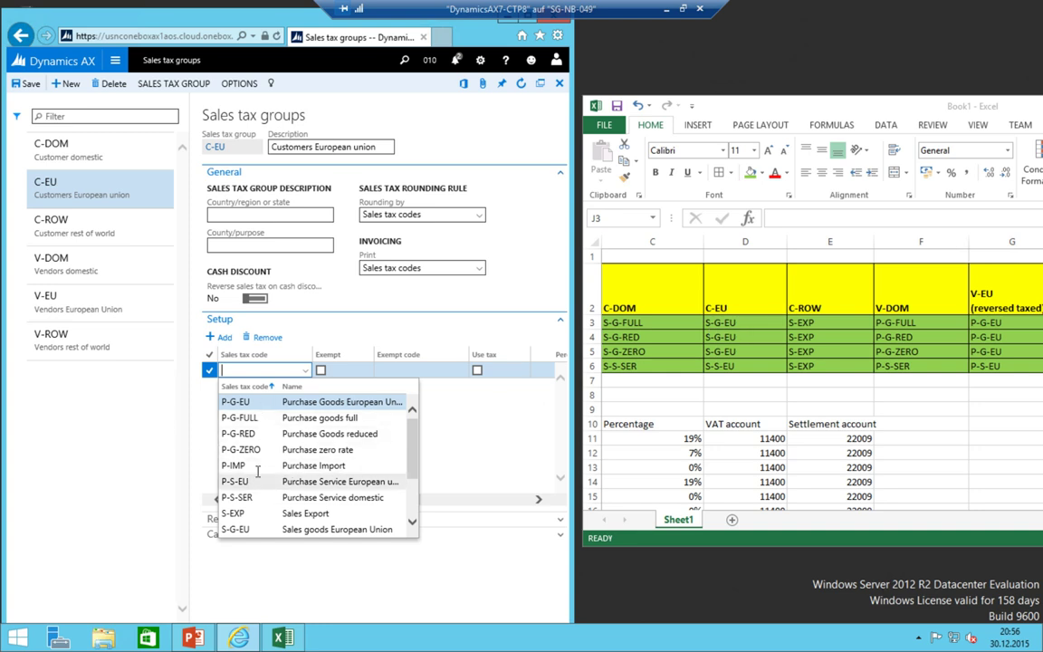
click(237, 401)
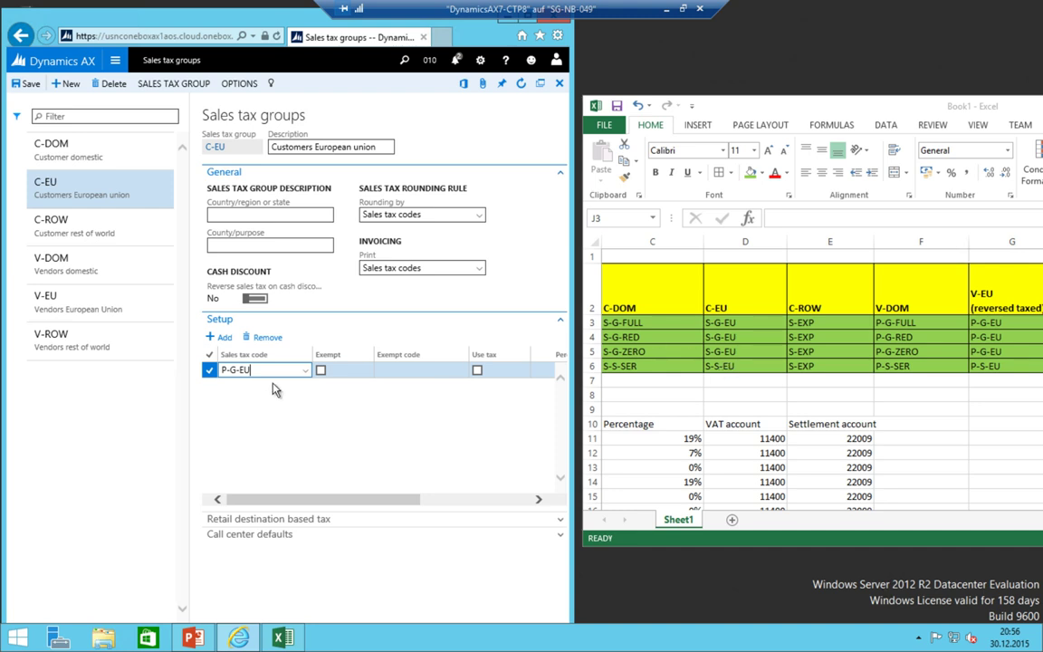
click(306, 372)
scroll(245, 502, down, 2)
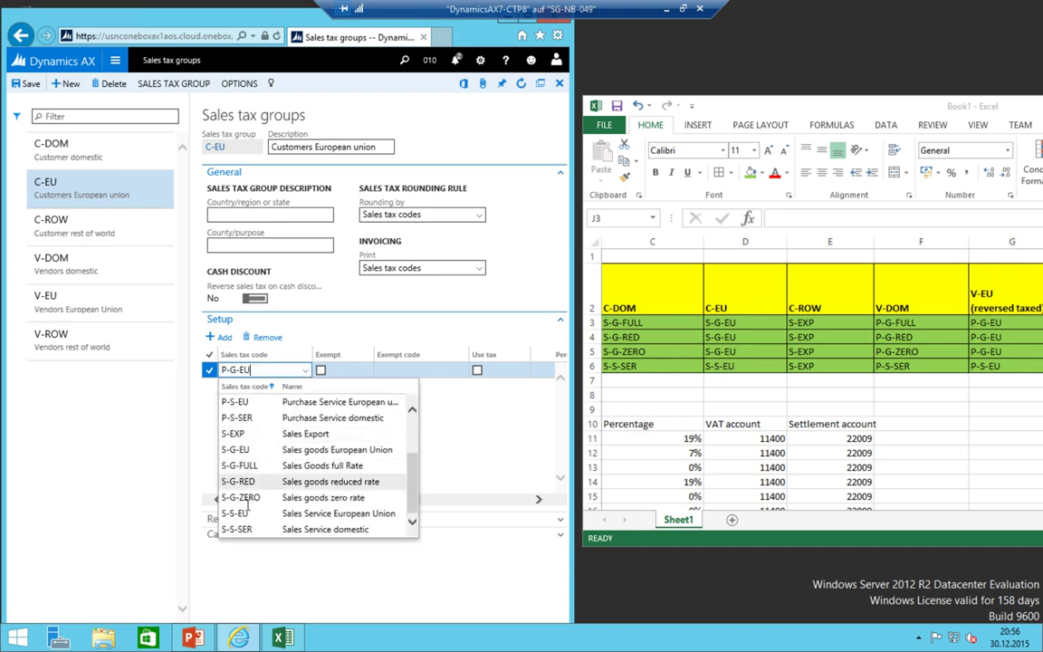
click(308, 449)
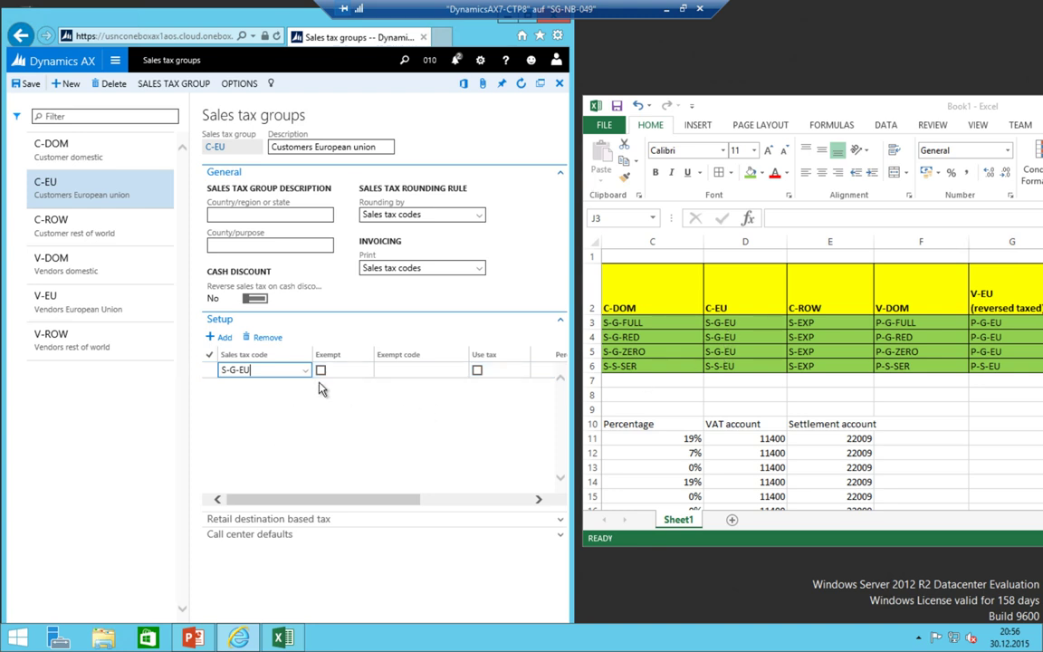
- Add S-S-EU as the second C-EU code and compare against matrix column D
key(Down)
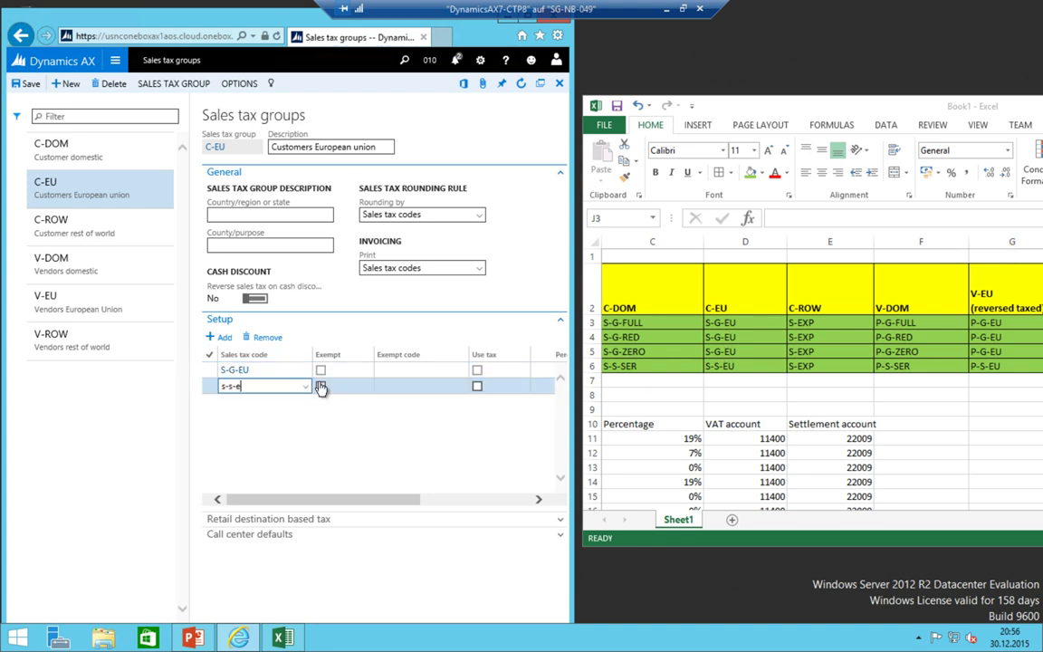
text(s-s-eu)
key(Up)
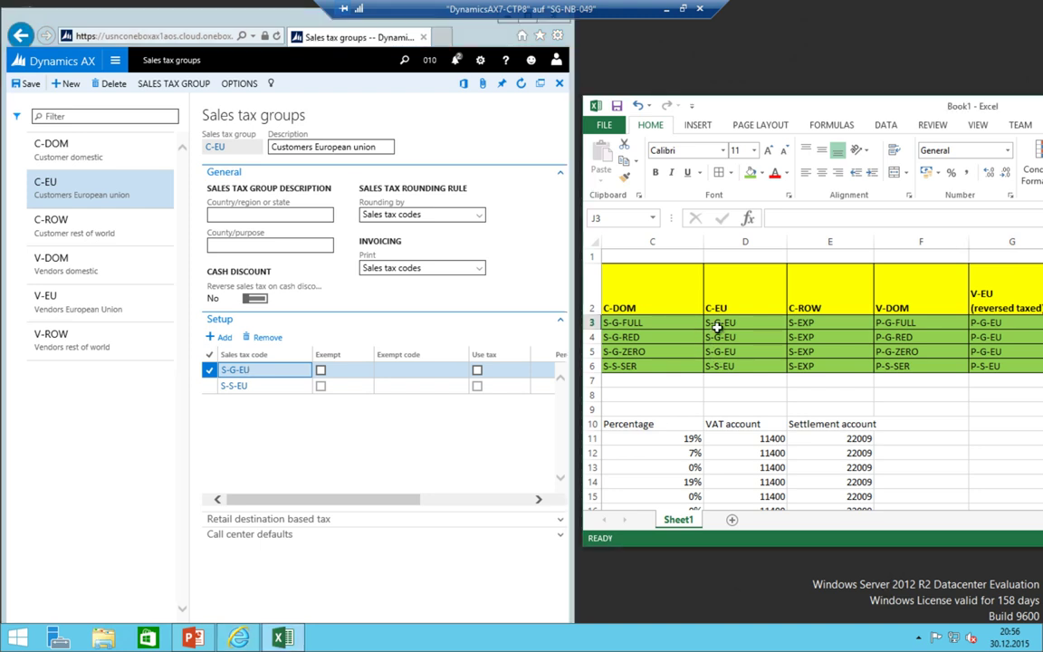
drag(720, 324, 725, 361)
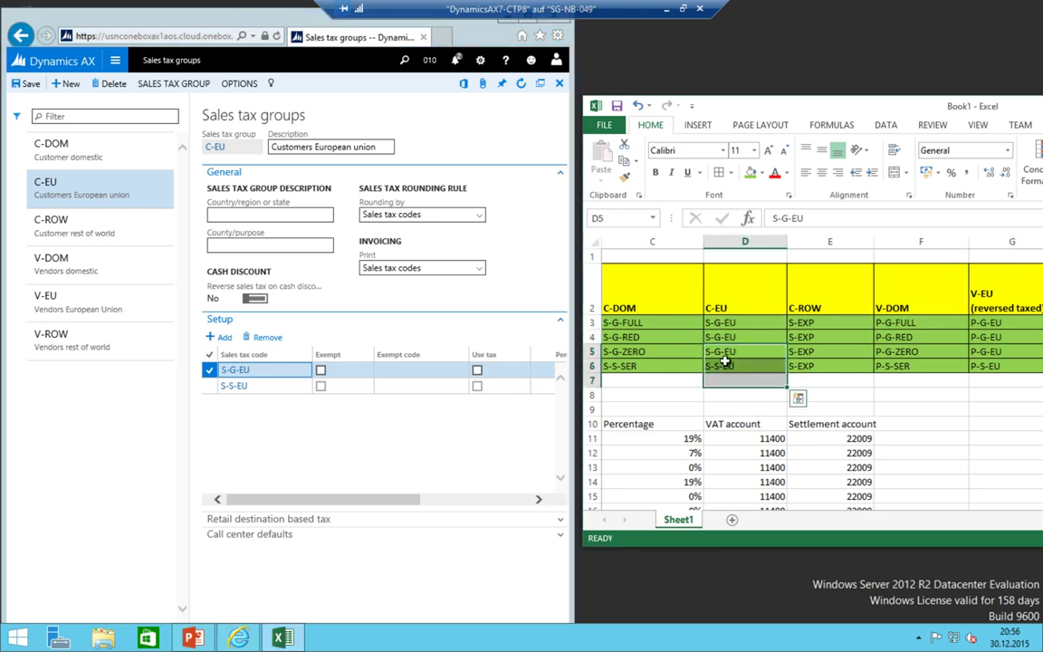
click(827, 328)
click(133, 223)
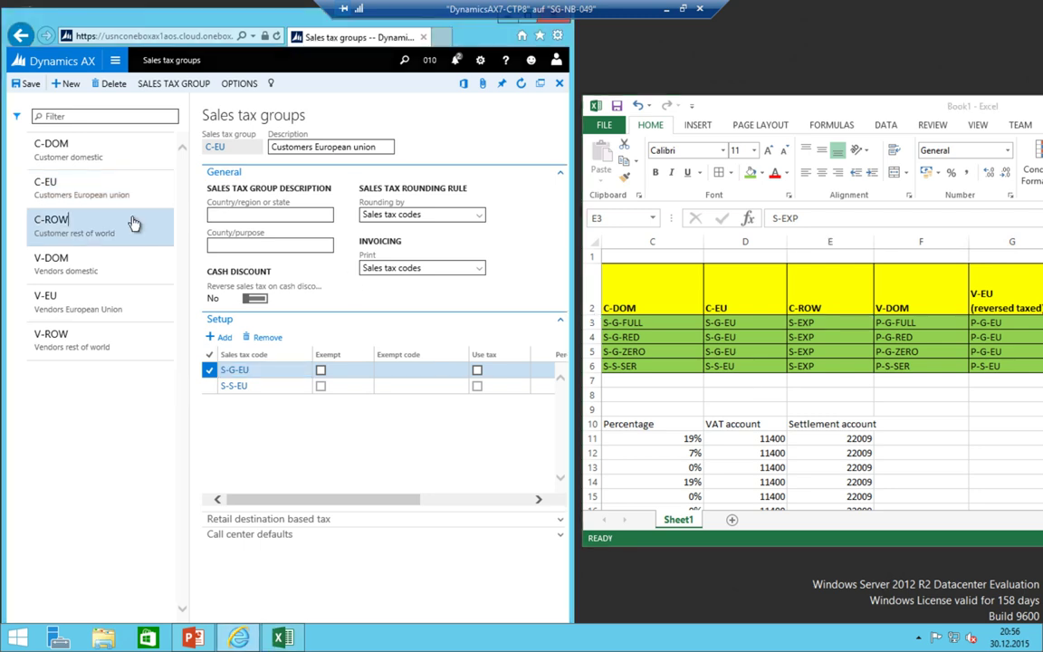
- Give the C-ROW group the code S-EXP and check the remaining matrix columns
click(221, 337)
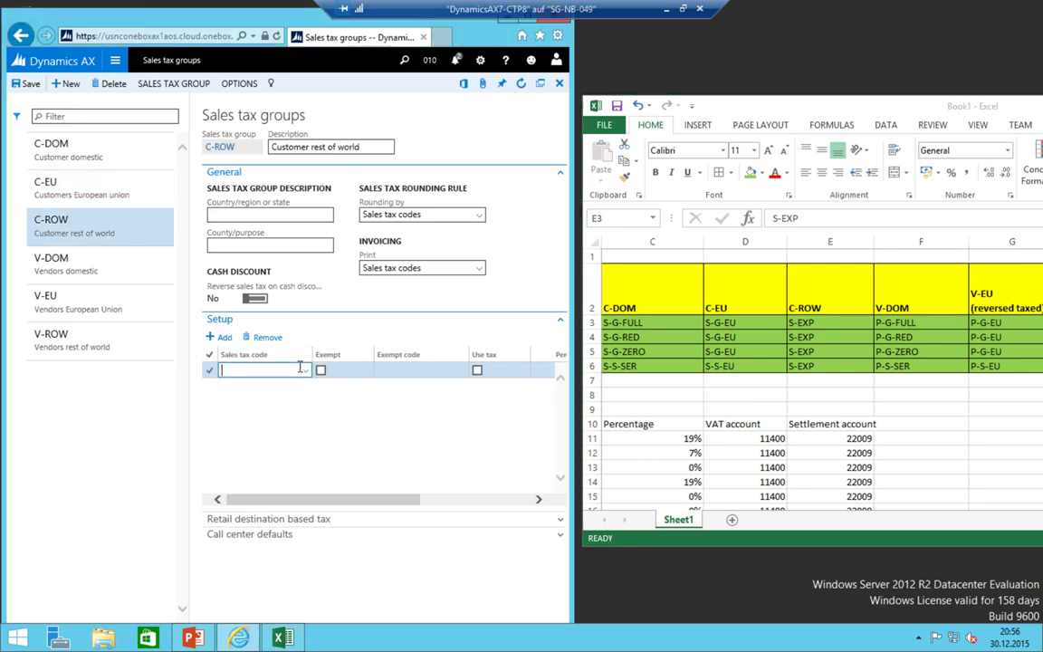
click(306, 369)
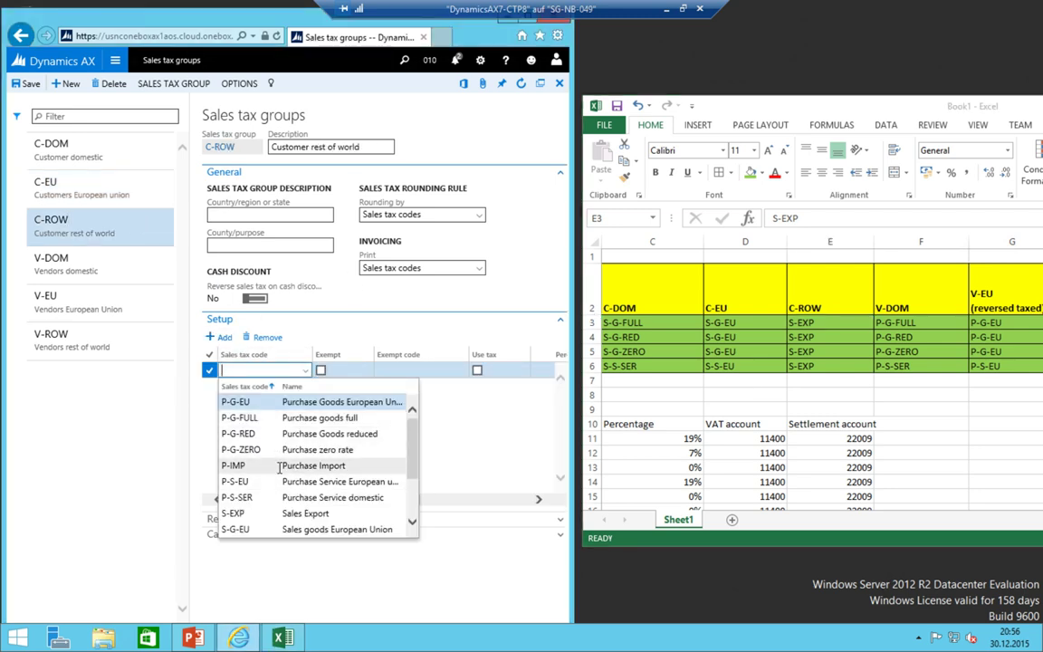
scroll(272, 457, down, 2)
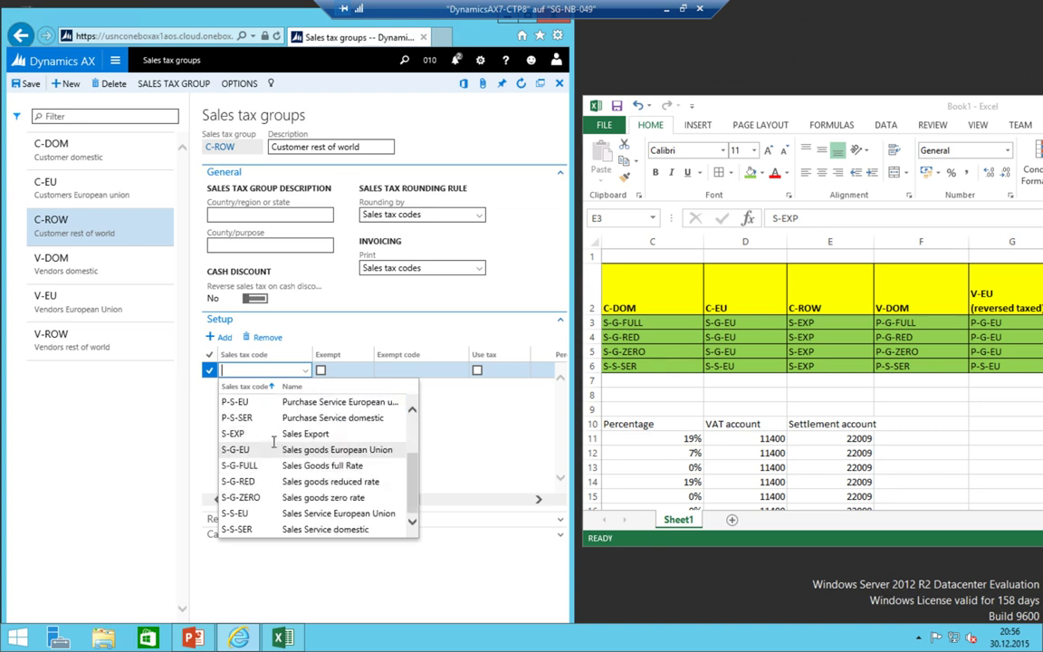
click(271, 434)
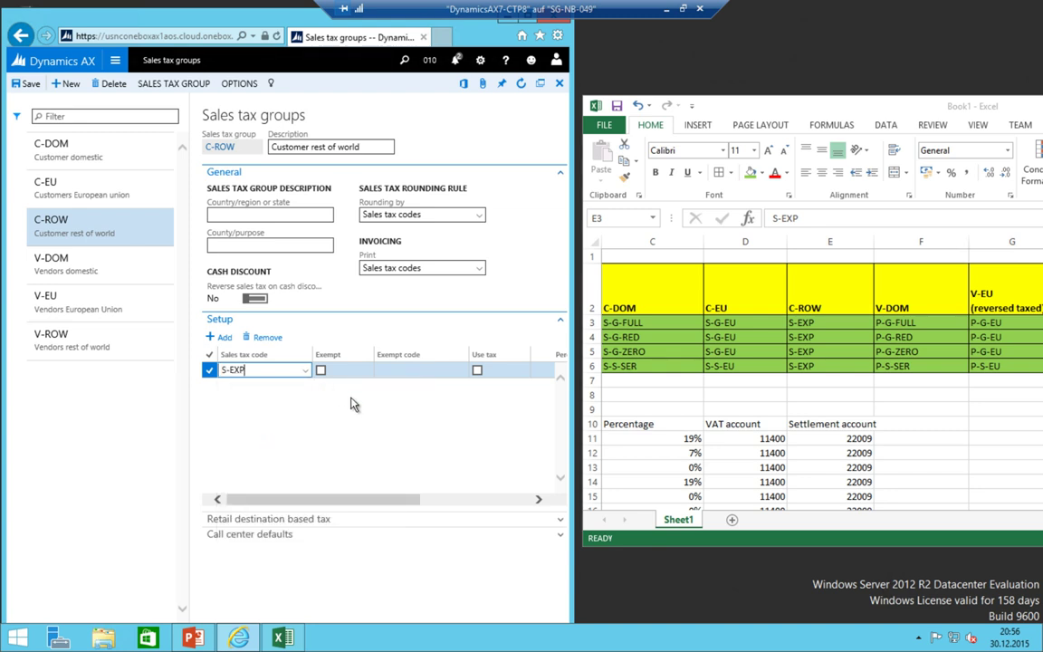
click(822, 333)
key(Right)
key(Right)
key(Right)
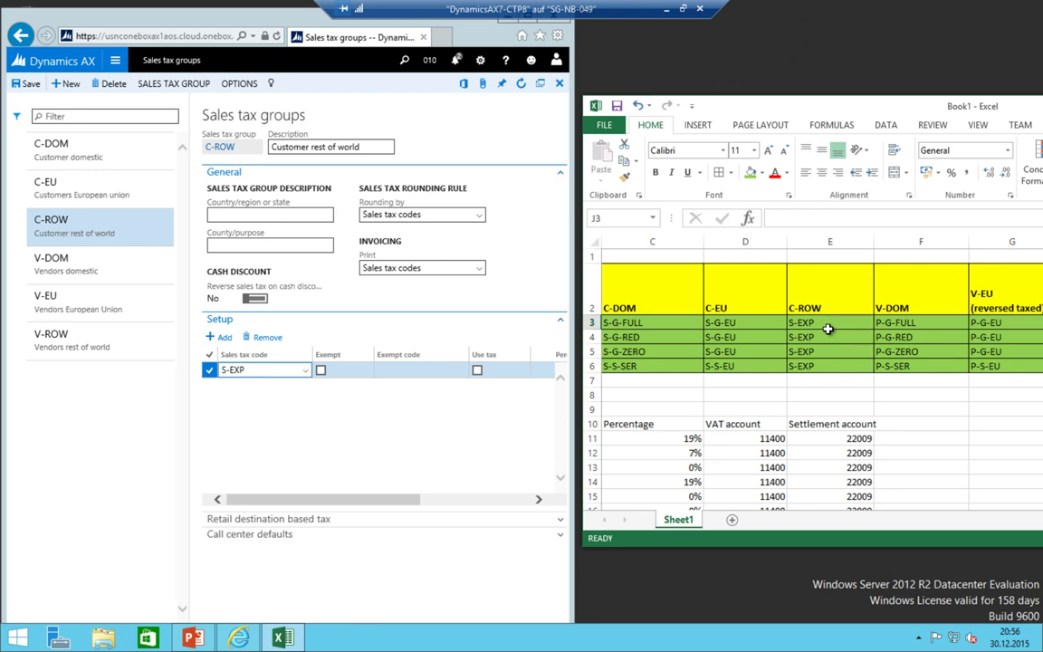
key(Right)
key(Right)
key(Right)
key(Right)
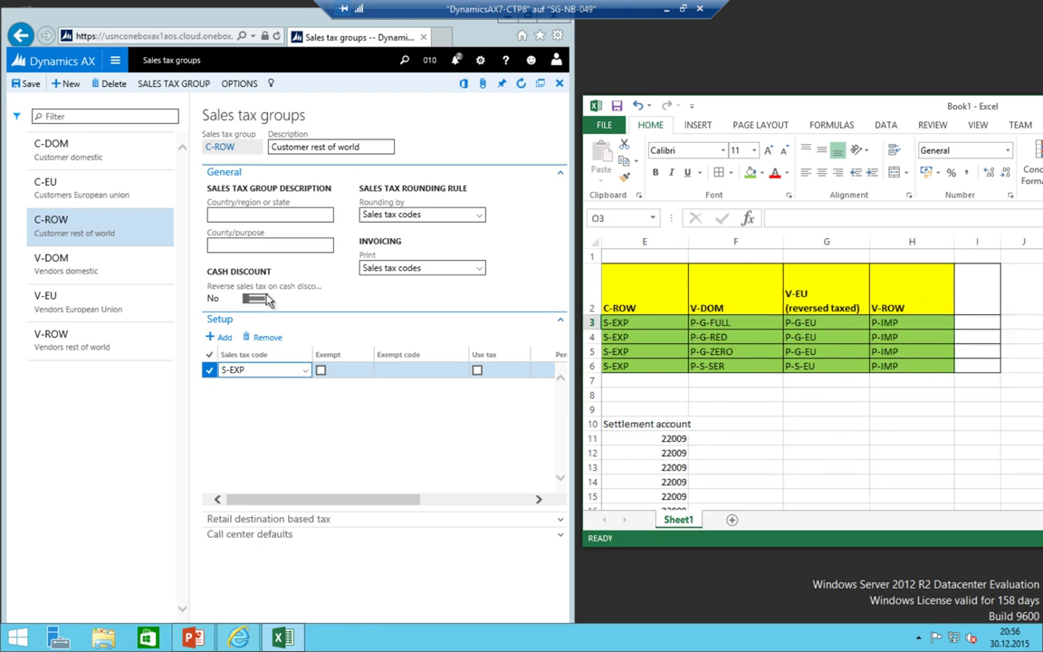
- Add P-G-FULL and P-G-RED as the first two V-DOM codes
click(99, 261)
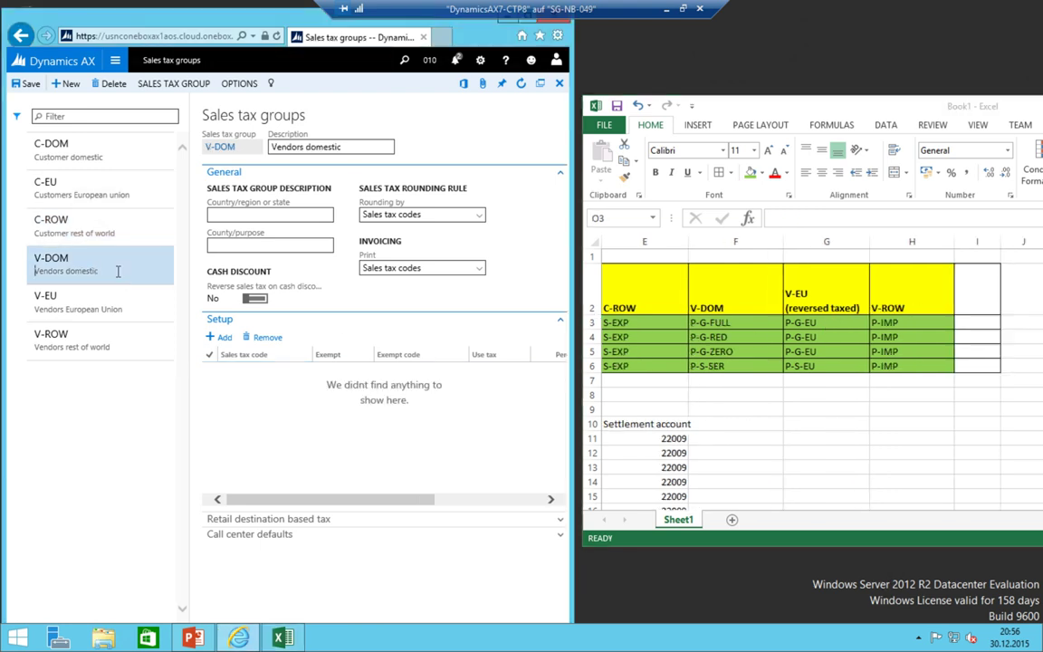
click(221, 337)
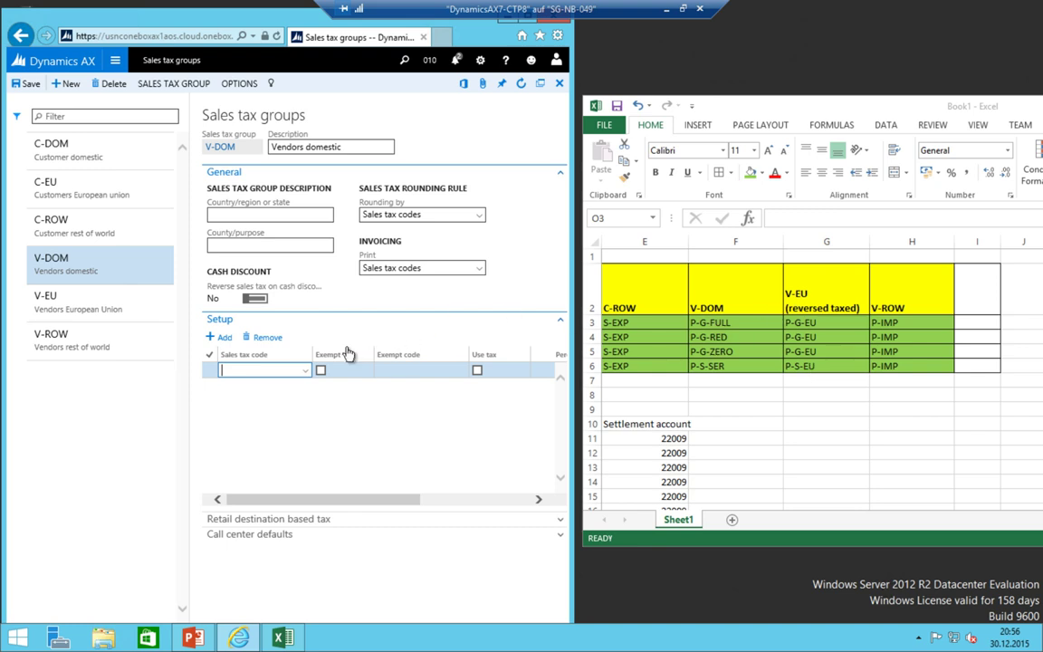
click(305, 371)
click(253, 415)
click(301, 387)
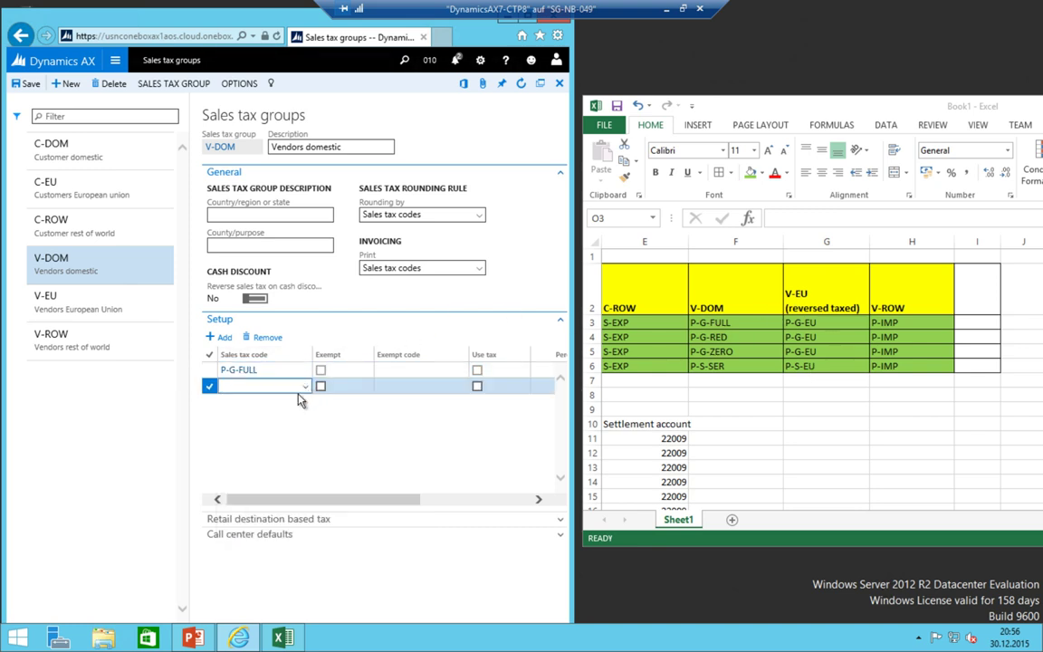
click(306, 387)
click(270, 453)
click(307, 403)
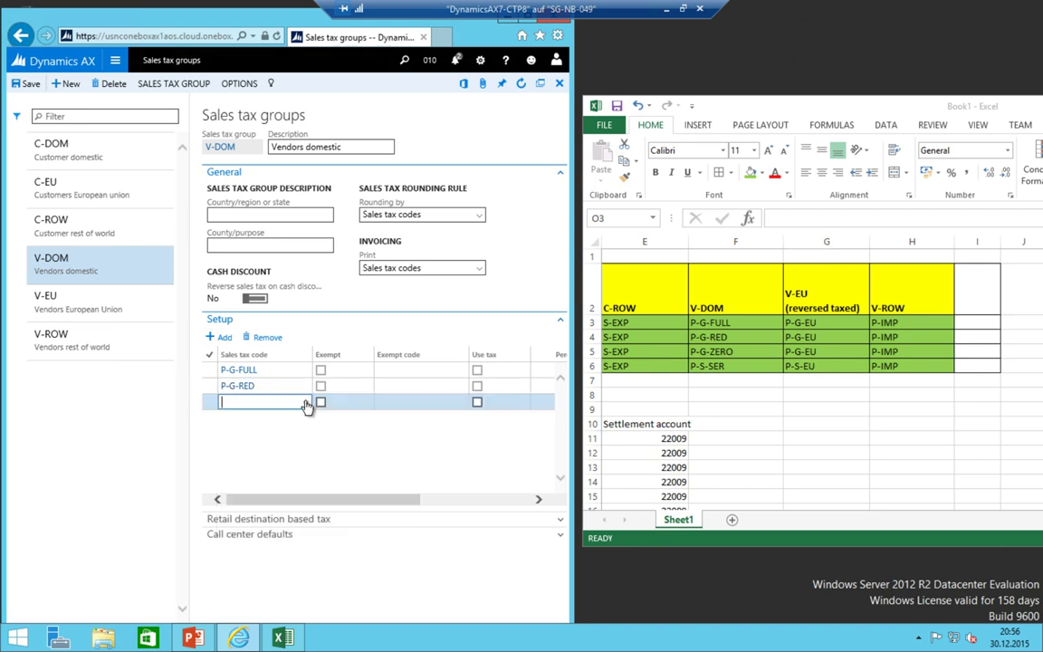
- Add P-G-ZERO and P-S-SER as the third and fourth V-DOM codes
click(306, 403)
click(250, 485)
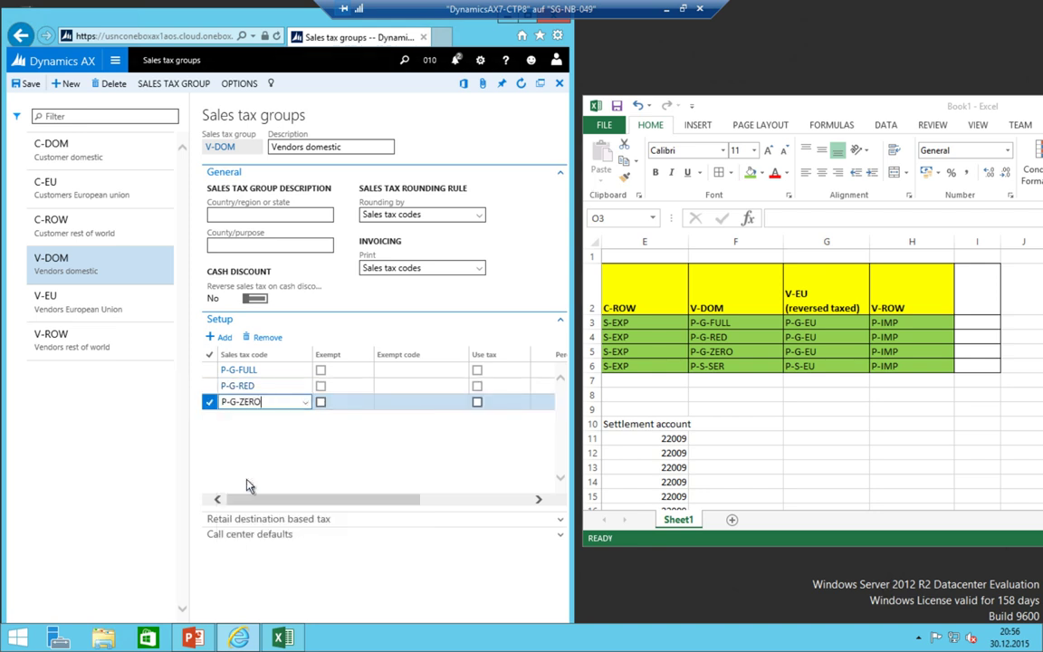
key(Down)
key(alt+Down)
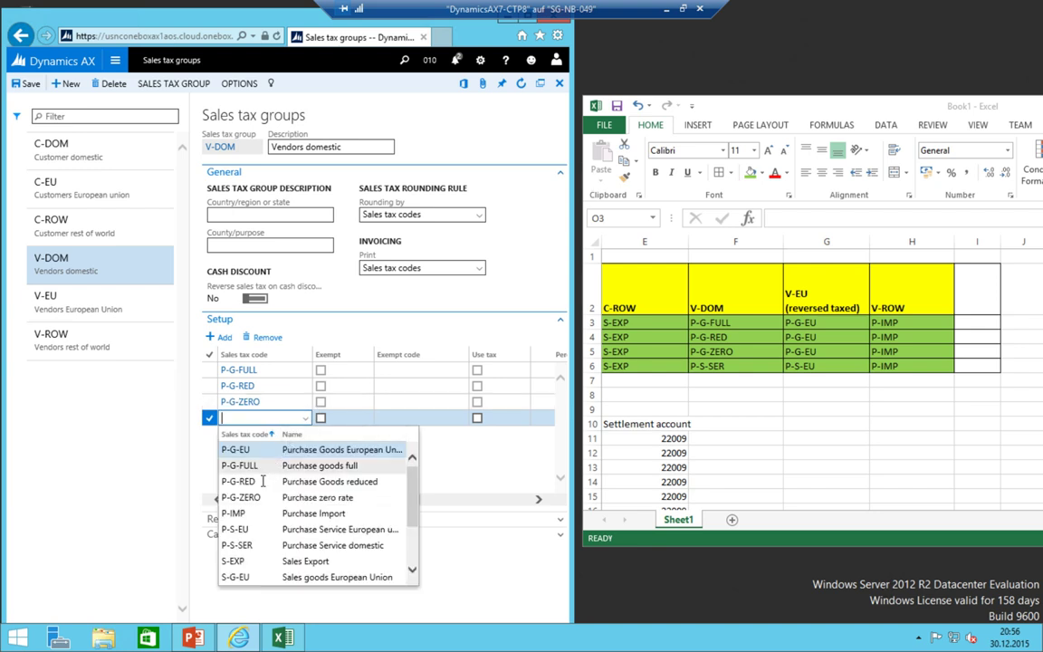
click(252, 544)
key(Up)
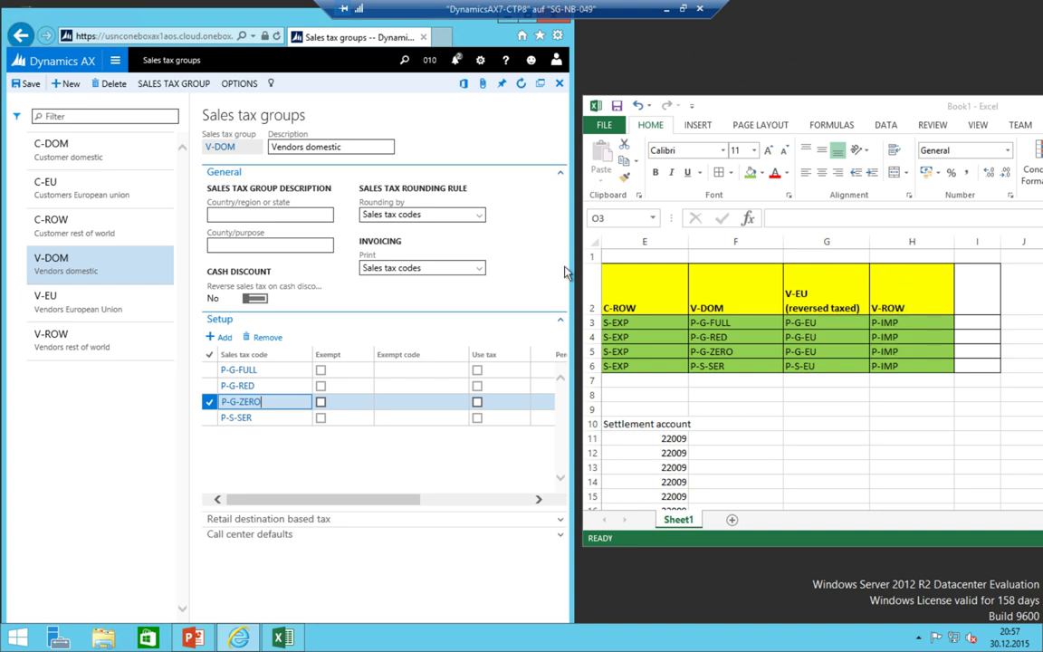
click(96, 326)
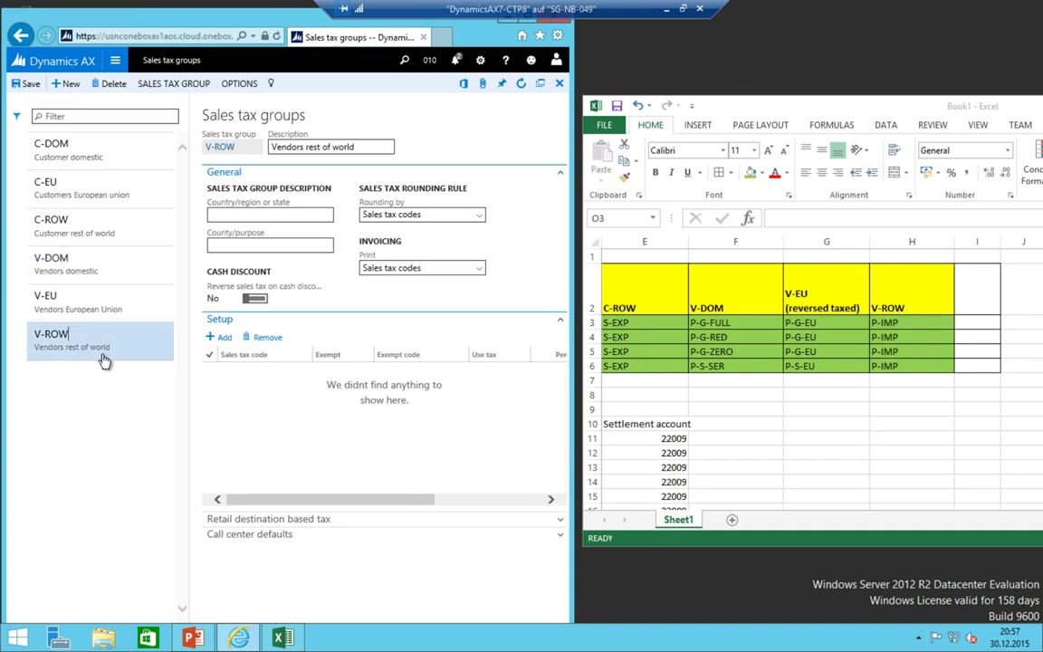
- Add P-IMP to V-ROW, maximize Dynamics AX and review the V-DOM codes
click(224, 340)
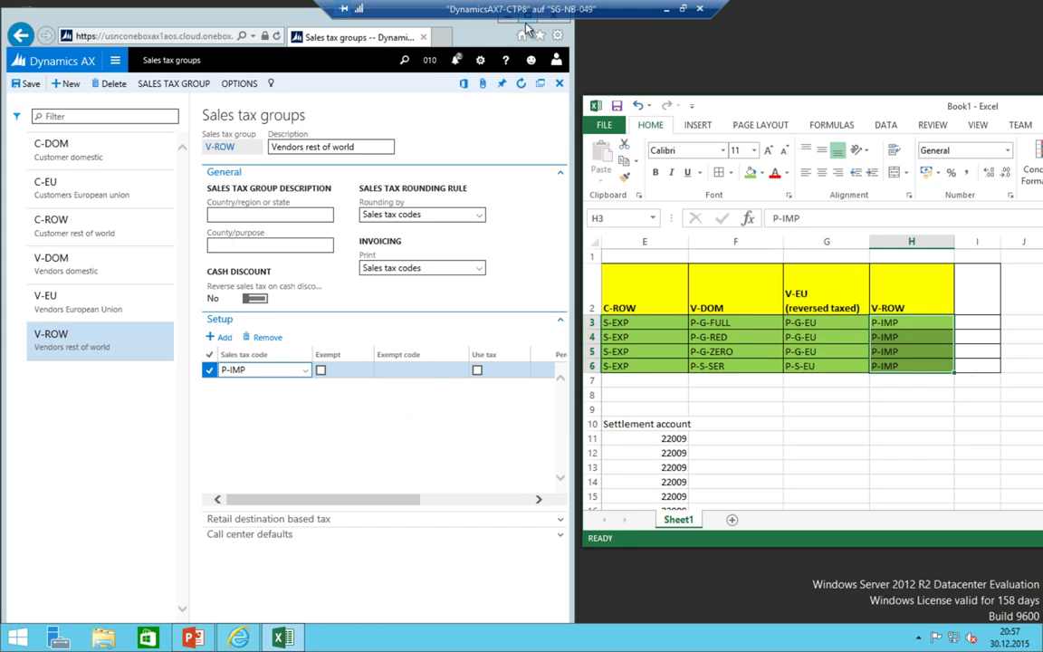
double_click(526, 28)
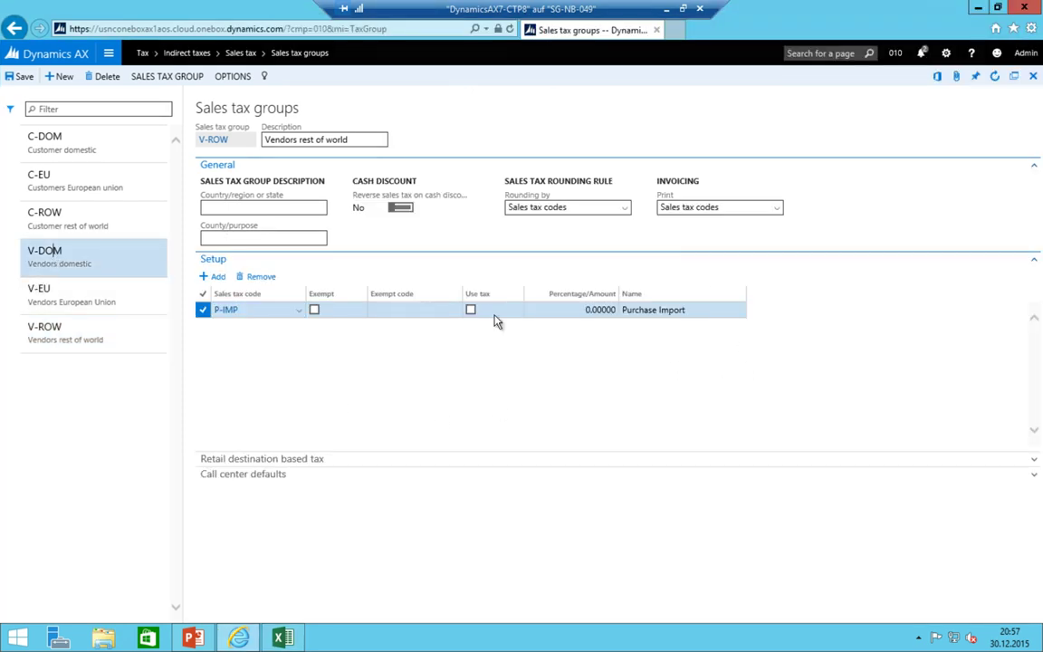
click(56, 251)
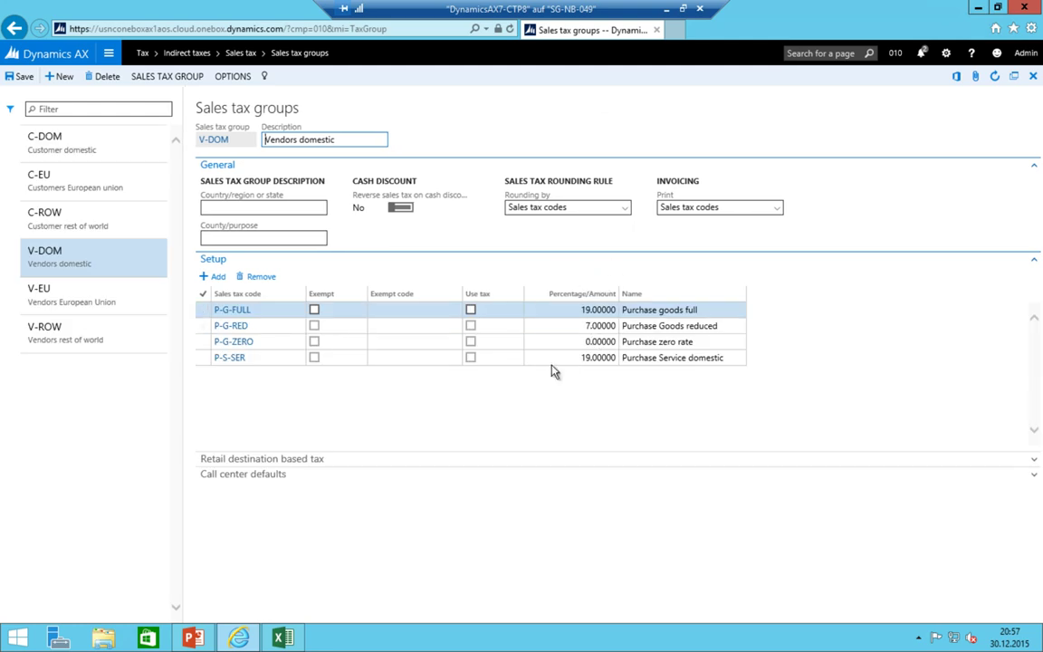
click(96, 296)
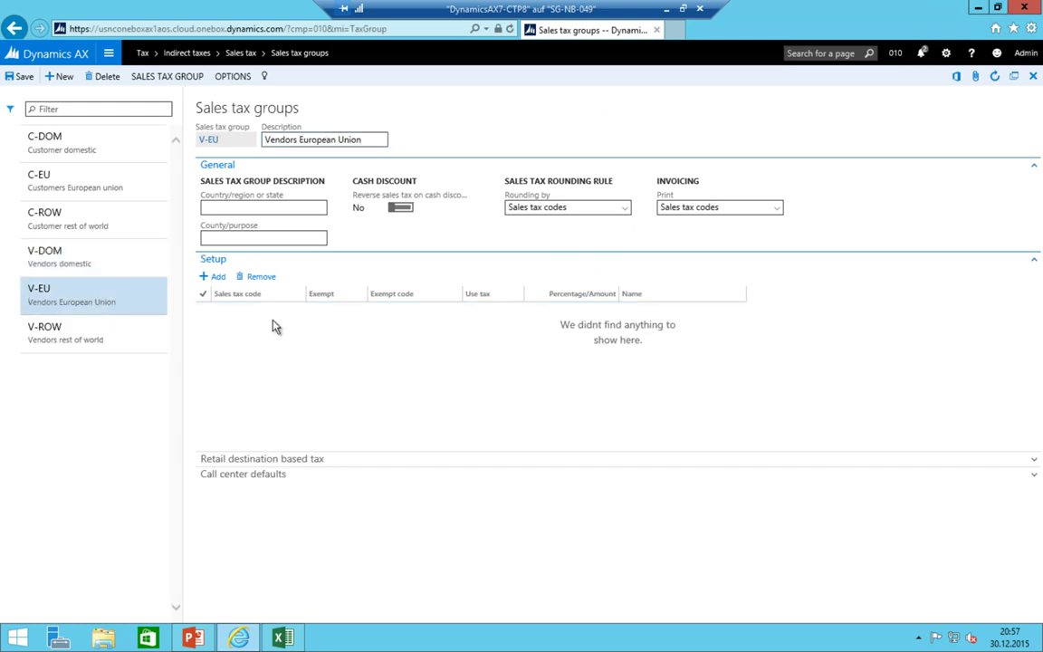
- Add P-G-EU and P-S-EU to the V-EU group
click(215, 276)
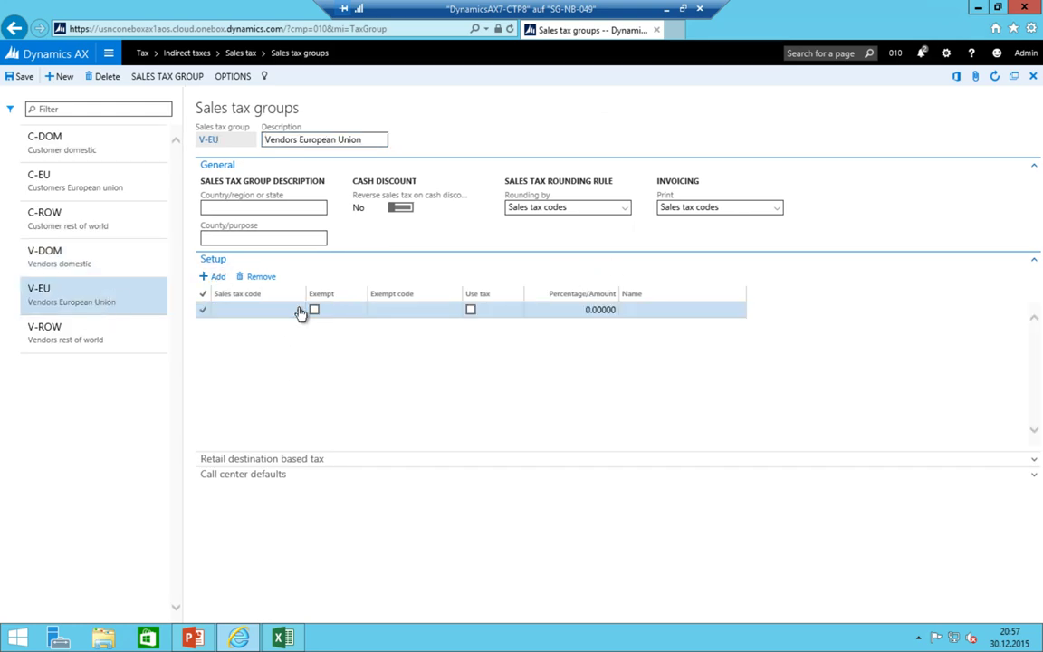
click(300, 310)
scroll(245, 375, down, 2)
scroll(303, 381, up, 2)
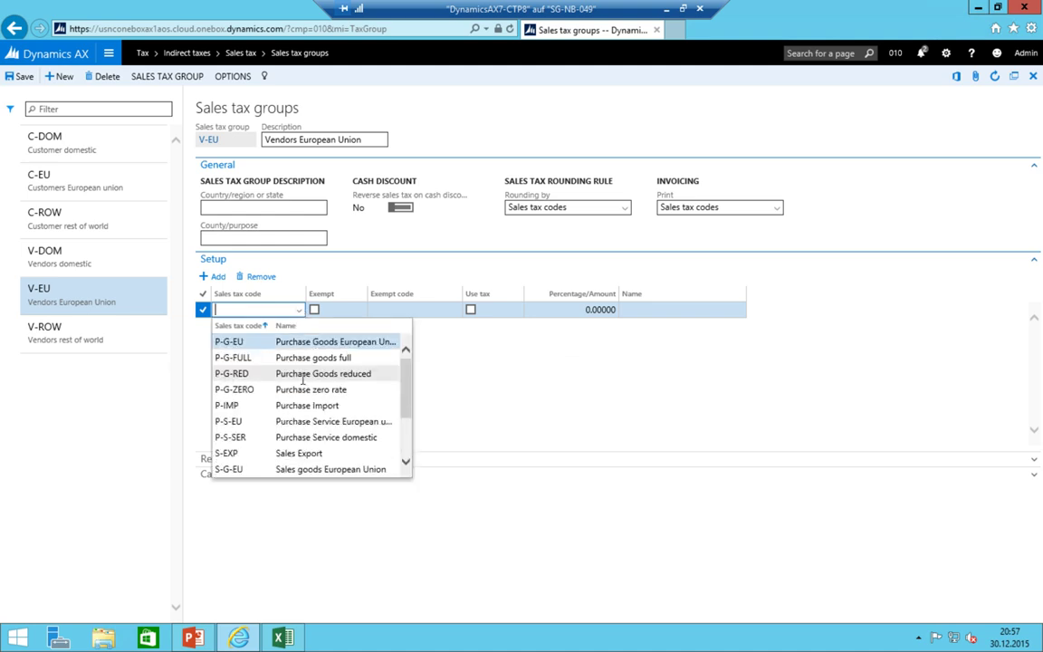
click(247, 345)
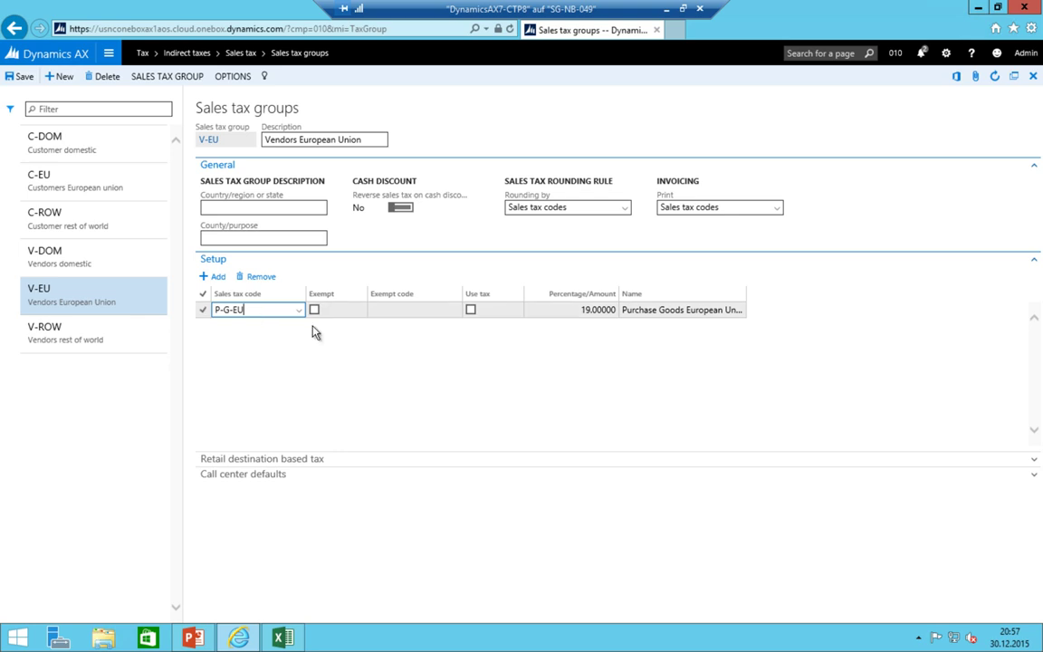
key(Down)
click(299, 327)
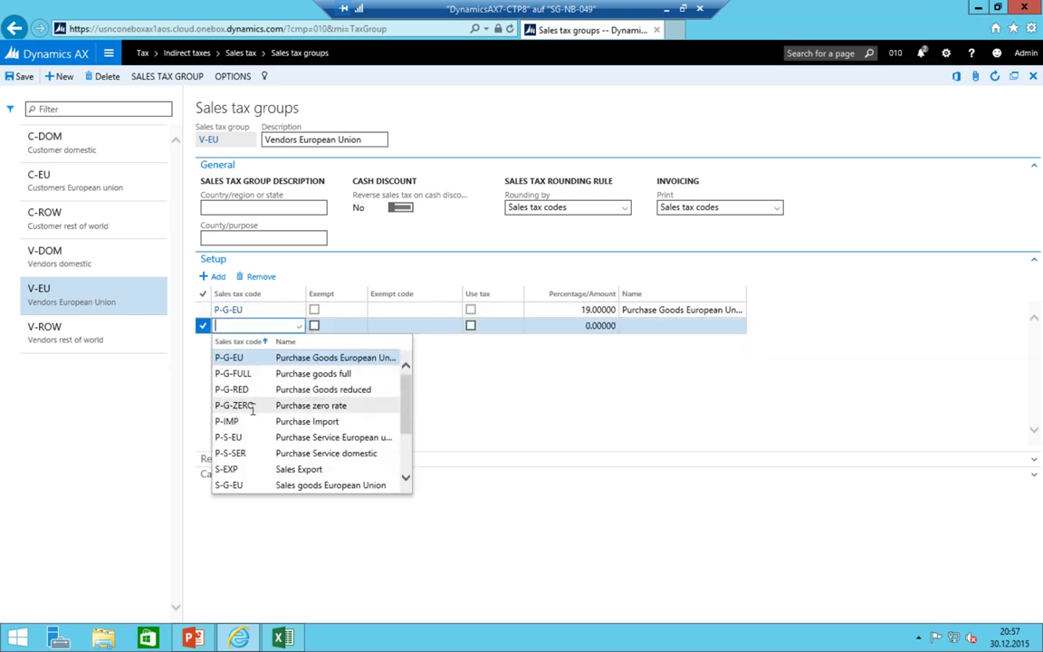
click(250, 438)
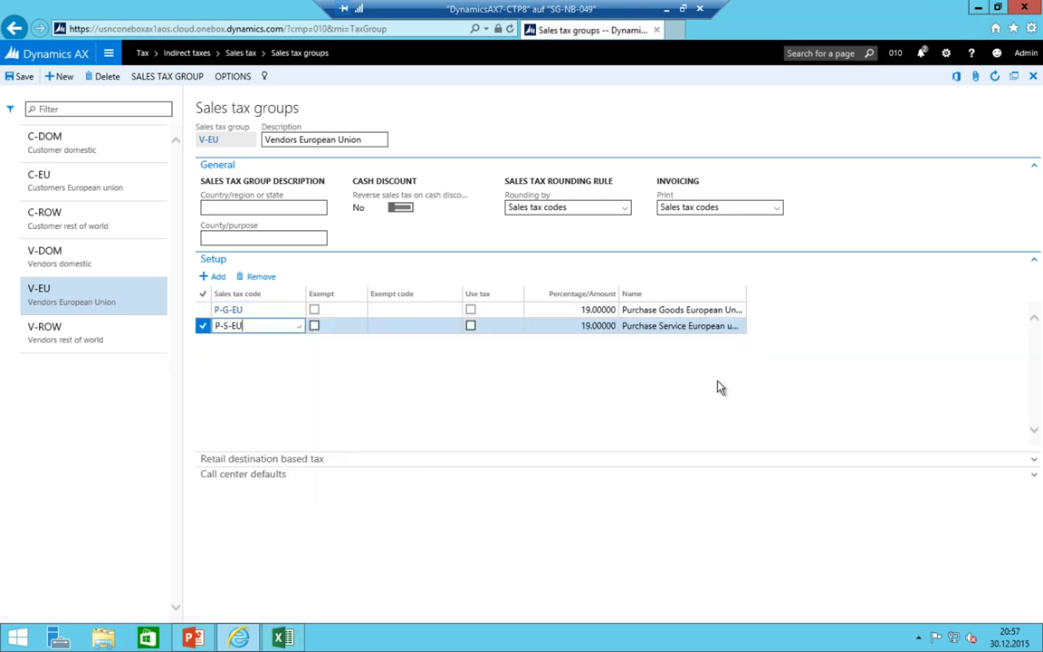
- Compare with the matrix's V-EU column and mark both V-EU codes as use tax
click(283, 638)
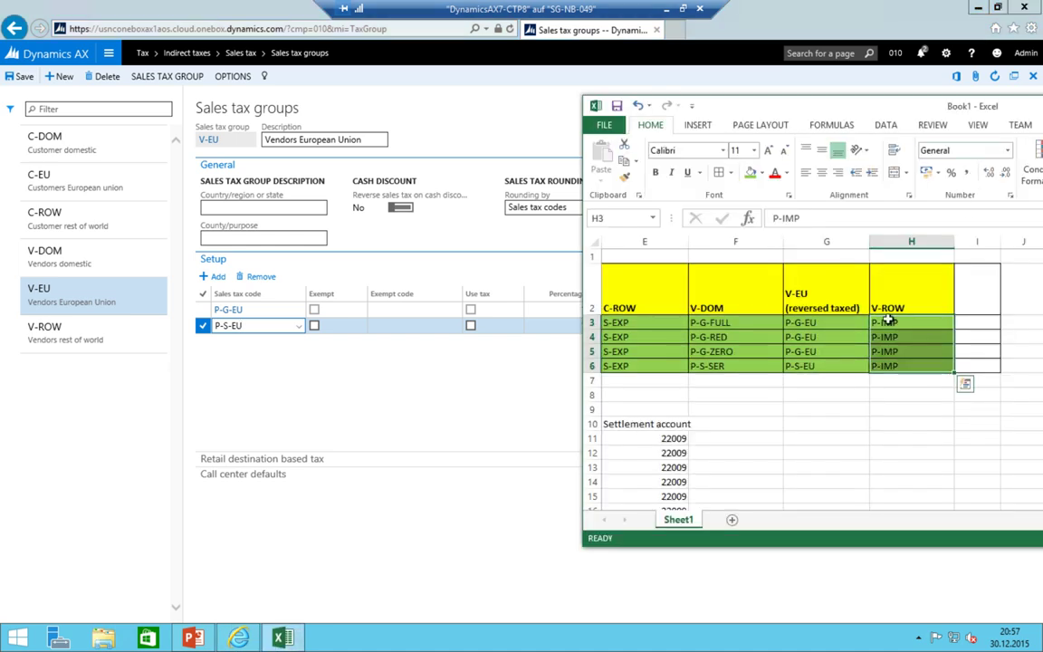
click(806, 322)
click(804, 366)
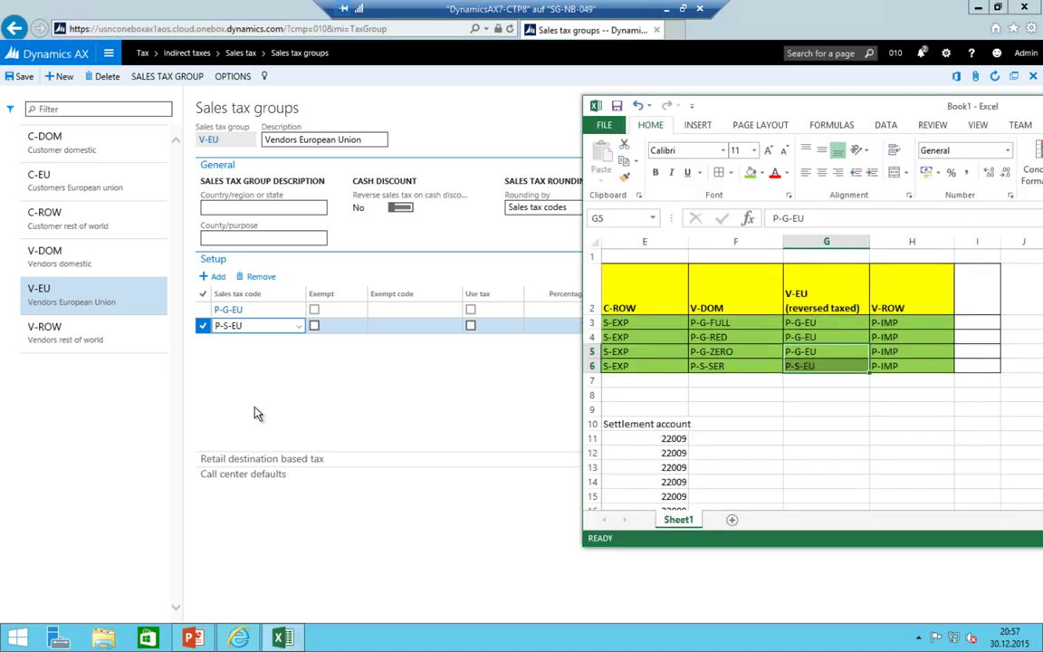
click(372, 375)
click(470, 309)
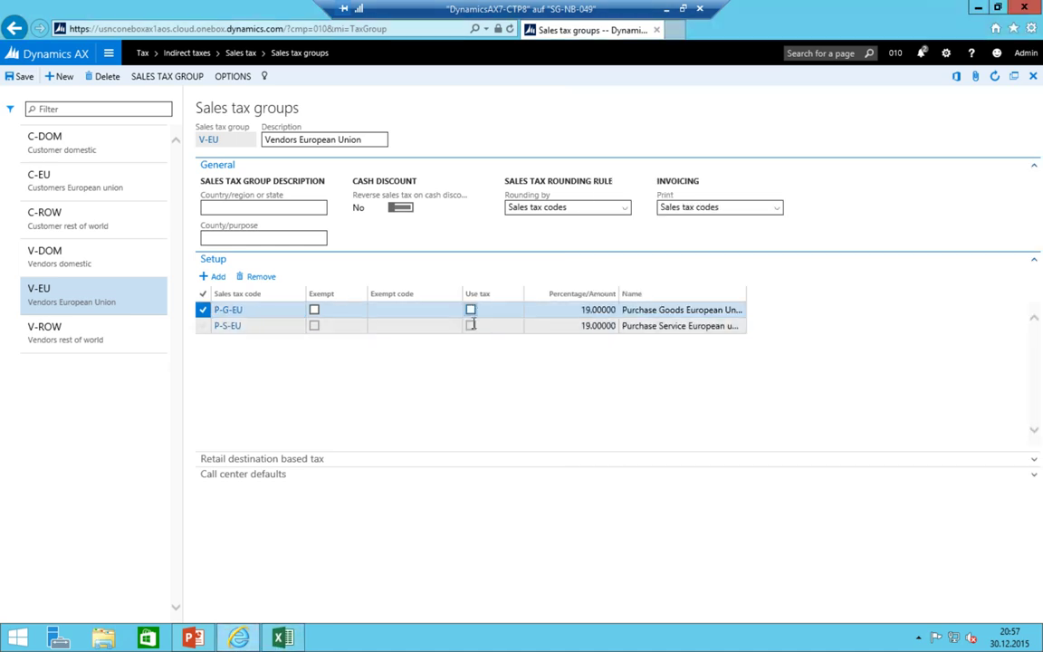
click(477, 328)
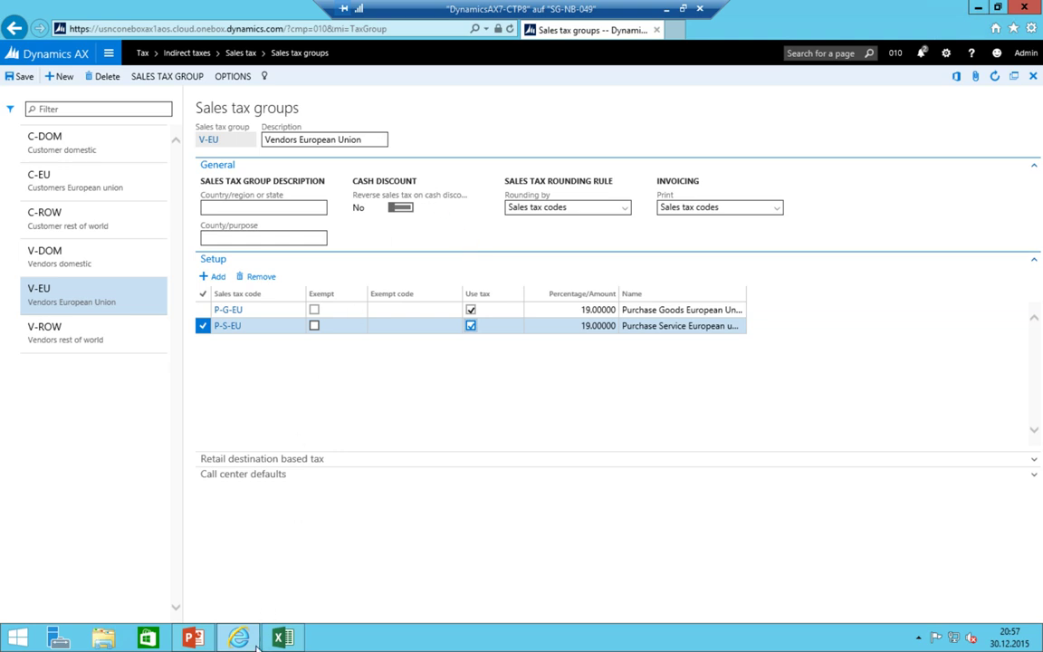
- Bring Excel forward, then move and enlarge its window to show the whole matrix
click(281, 639)
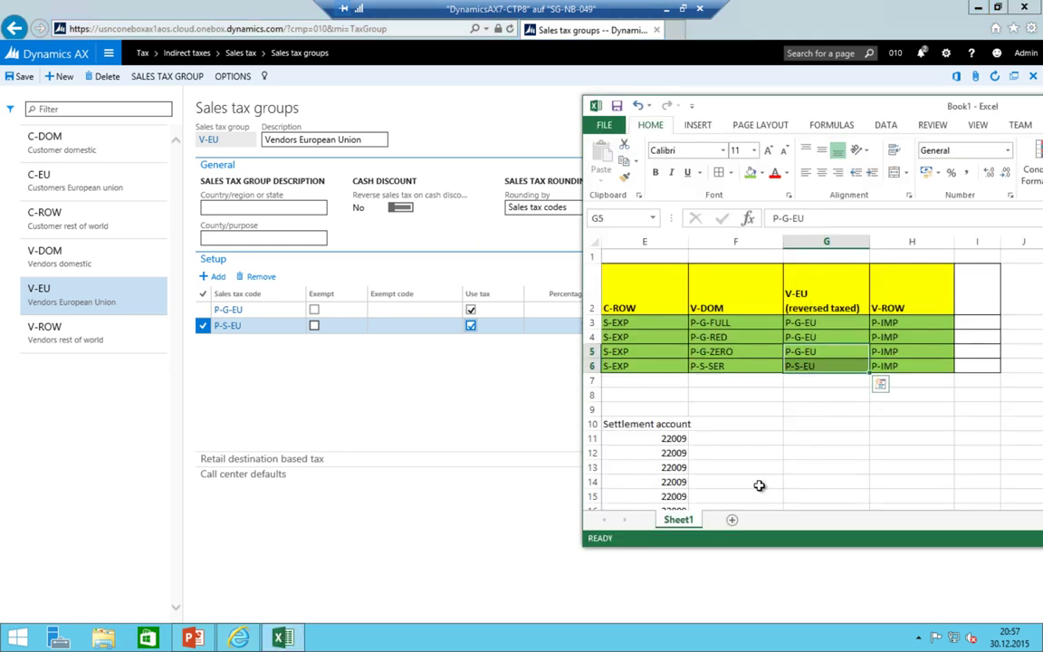
click(893, 323)
scroll(815, 362, left, 6)
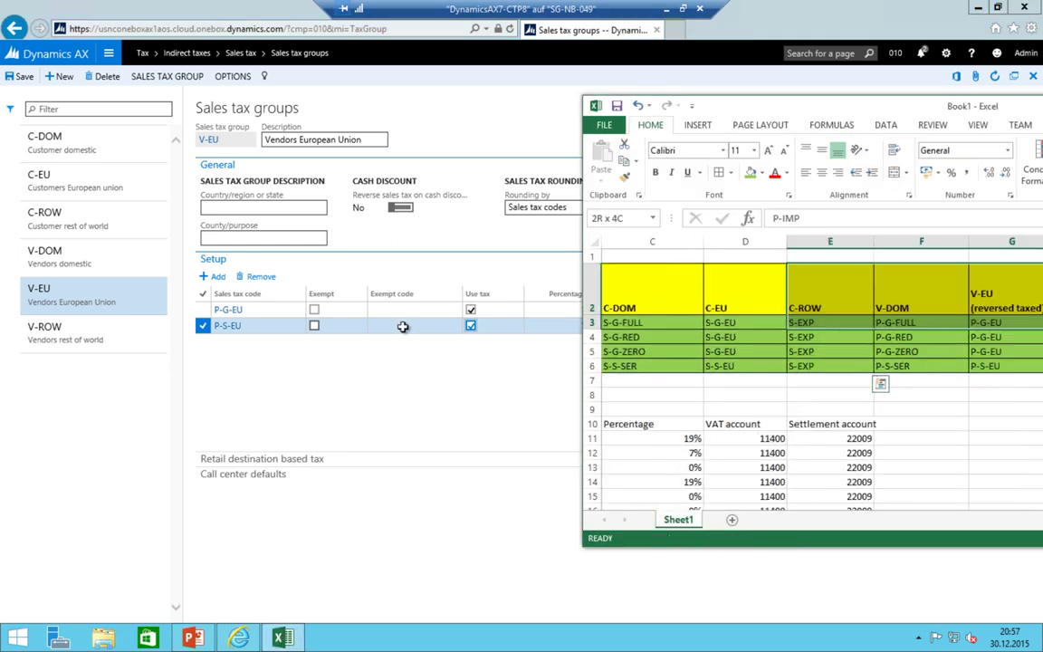
click(765, 337)
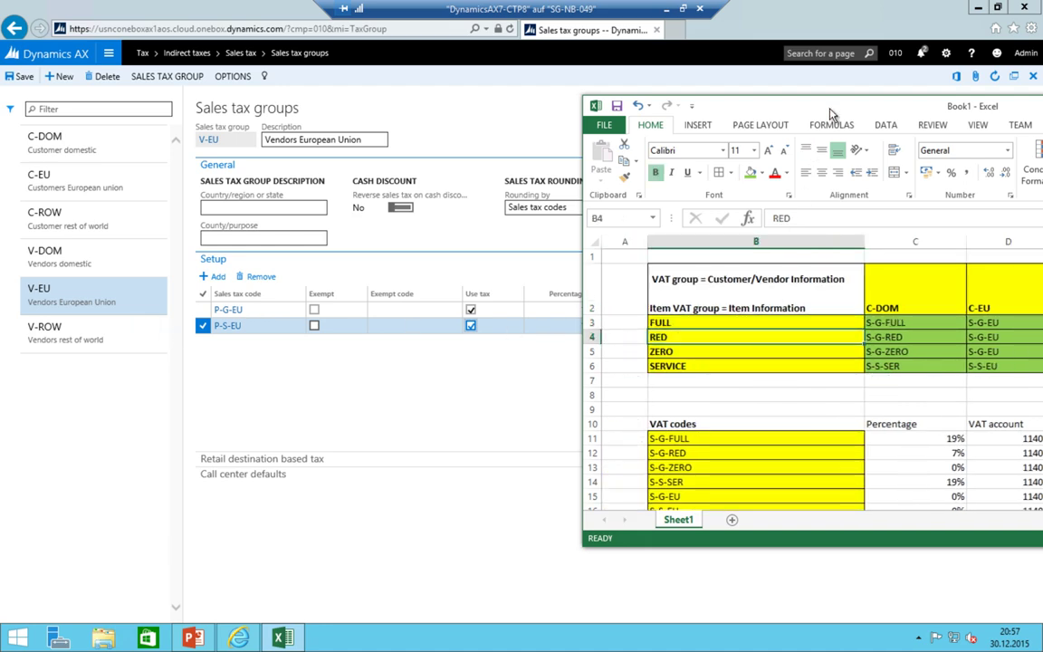
drag(752, 105, 341, 102)
drag(276, 316, 666, 327)
drag(912, 535, 1042, 558)
drag(759, 536, 716, 534)
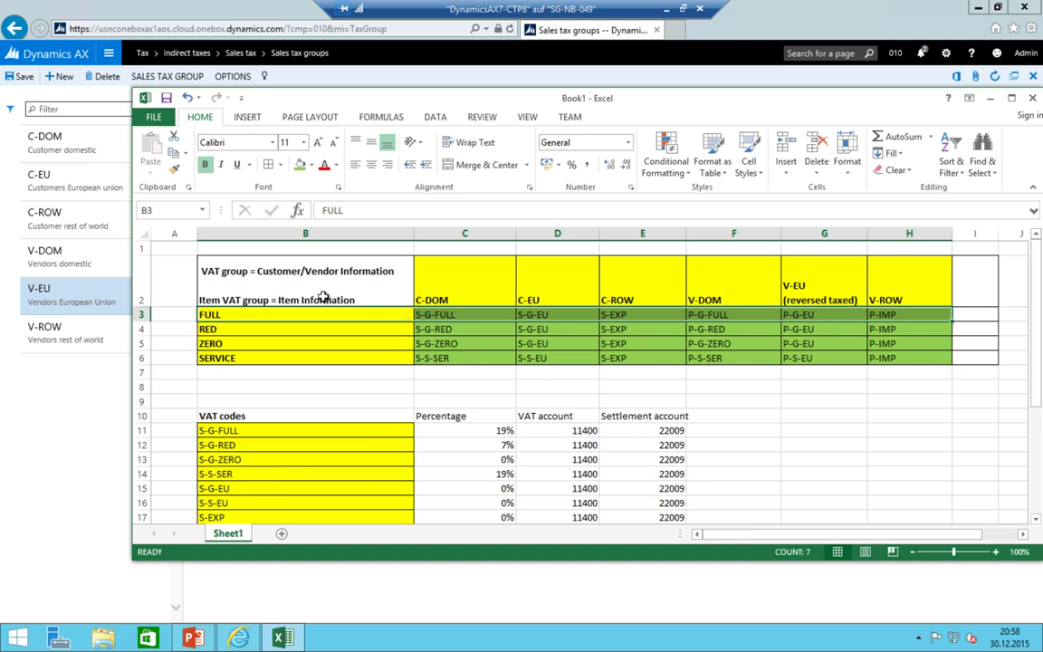
- Fill the FULL row's codes C3:H3 with red
click(262, 314)
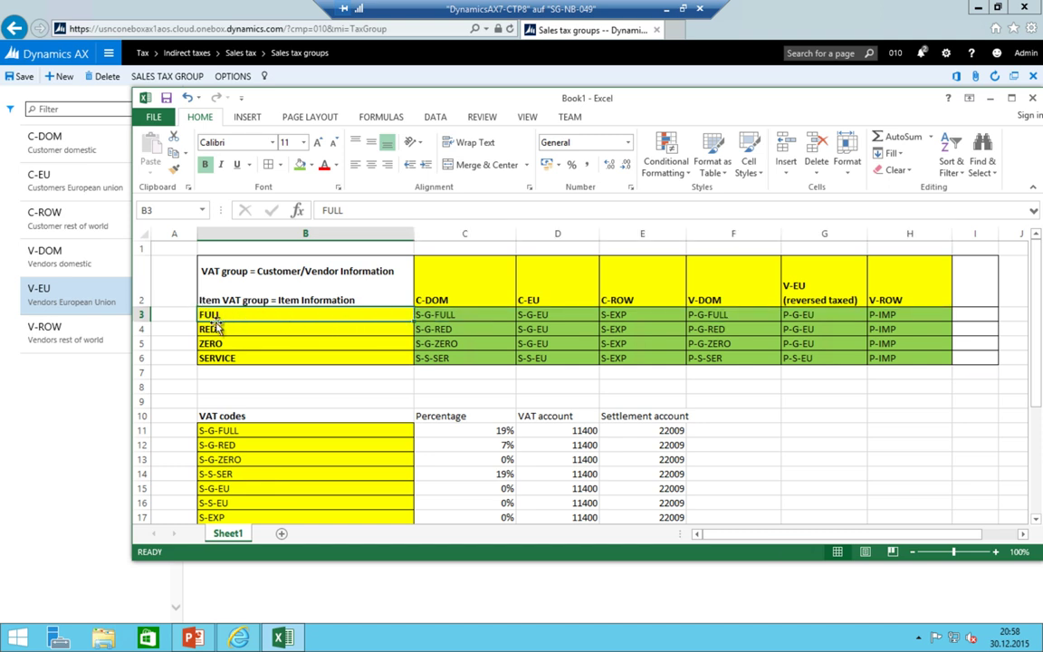
drag(446, 319, 906, 317)
click(311, 164)
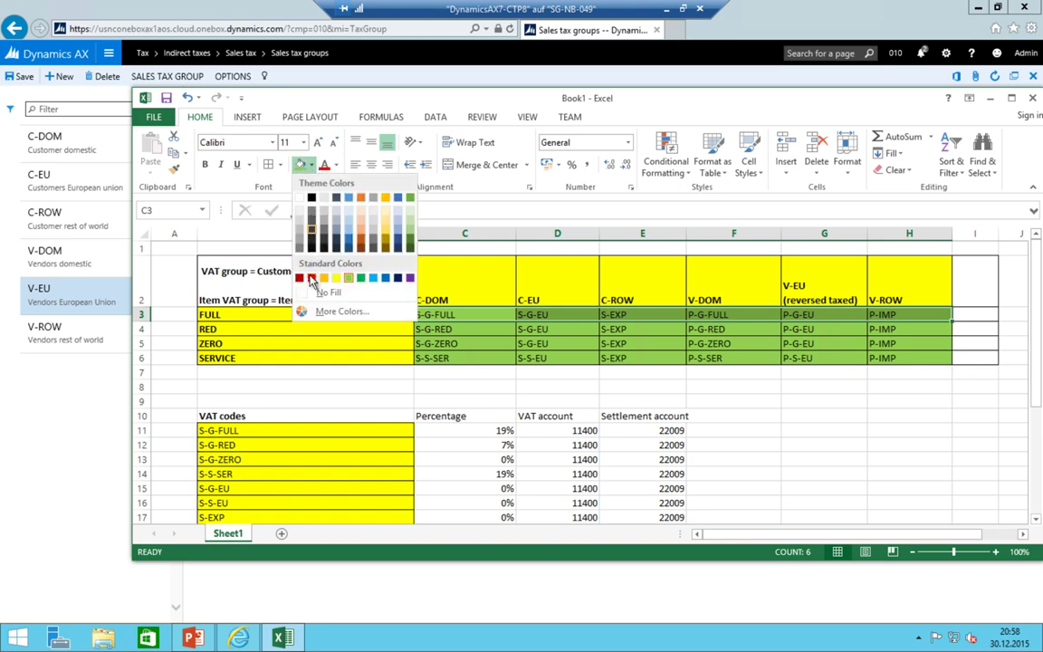
click(303, 279)
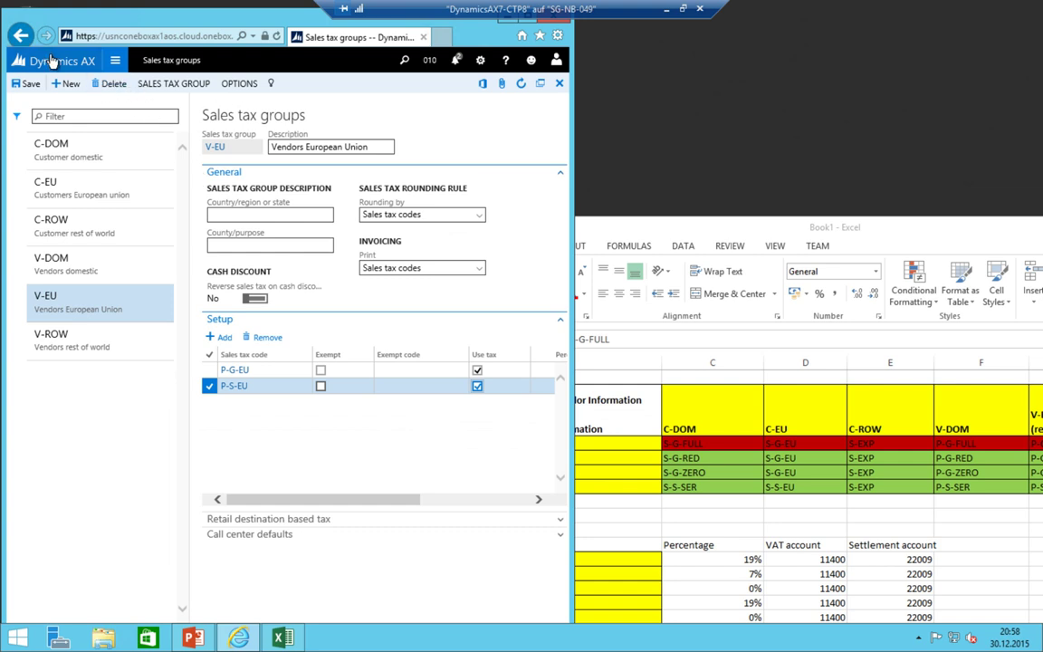
- Open Item sales tax groups and add S-G-FULL as the first code of the FULL group
click(114, 61)
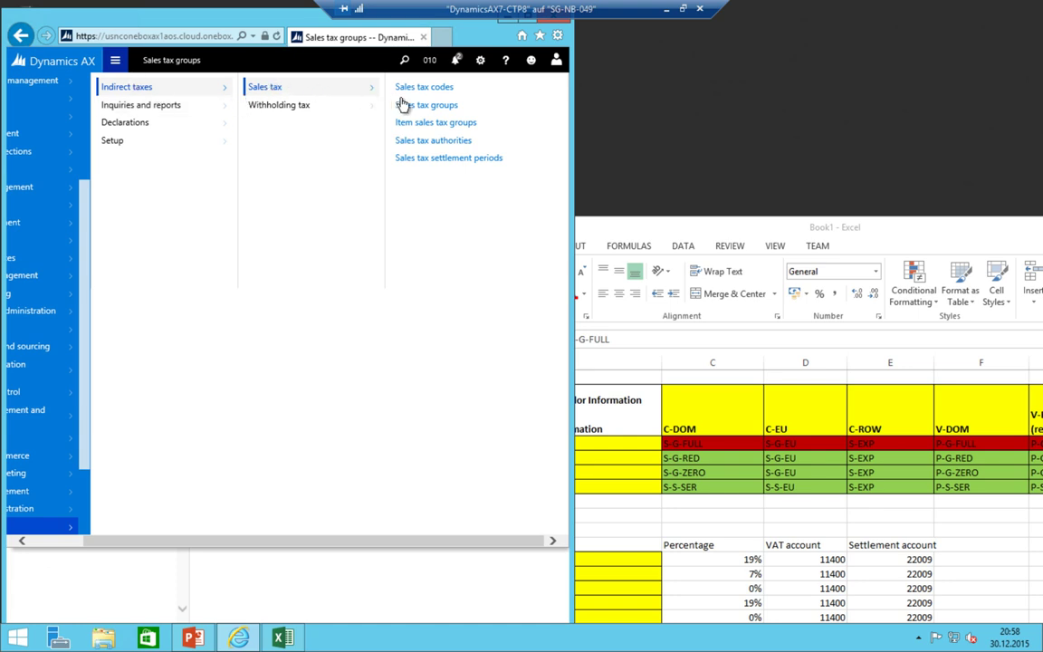
click(436, 124)
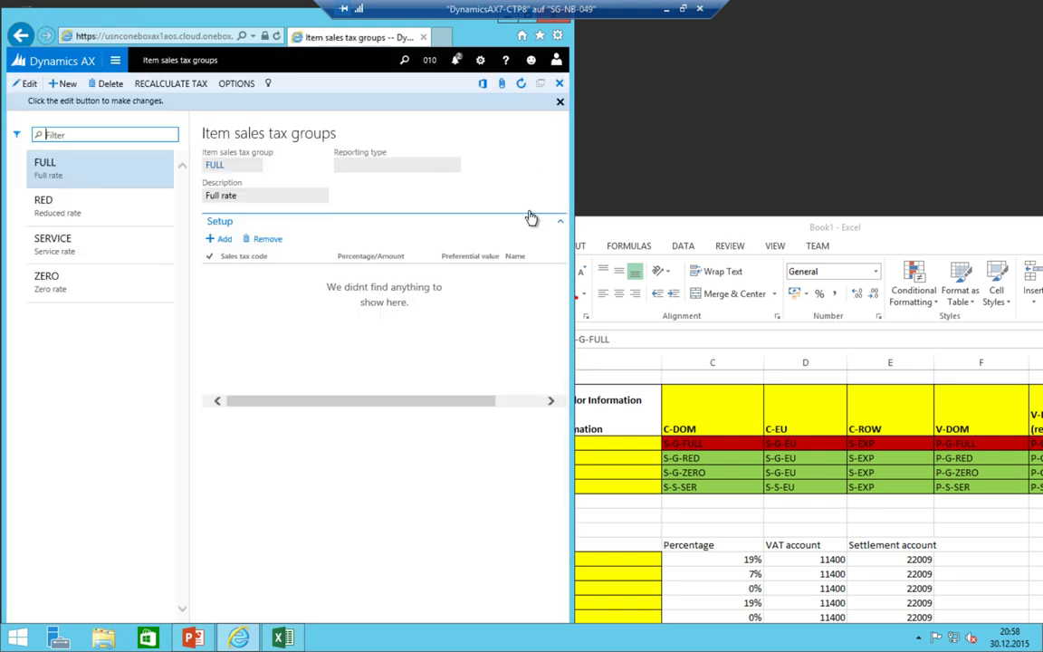
click(219, 239)
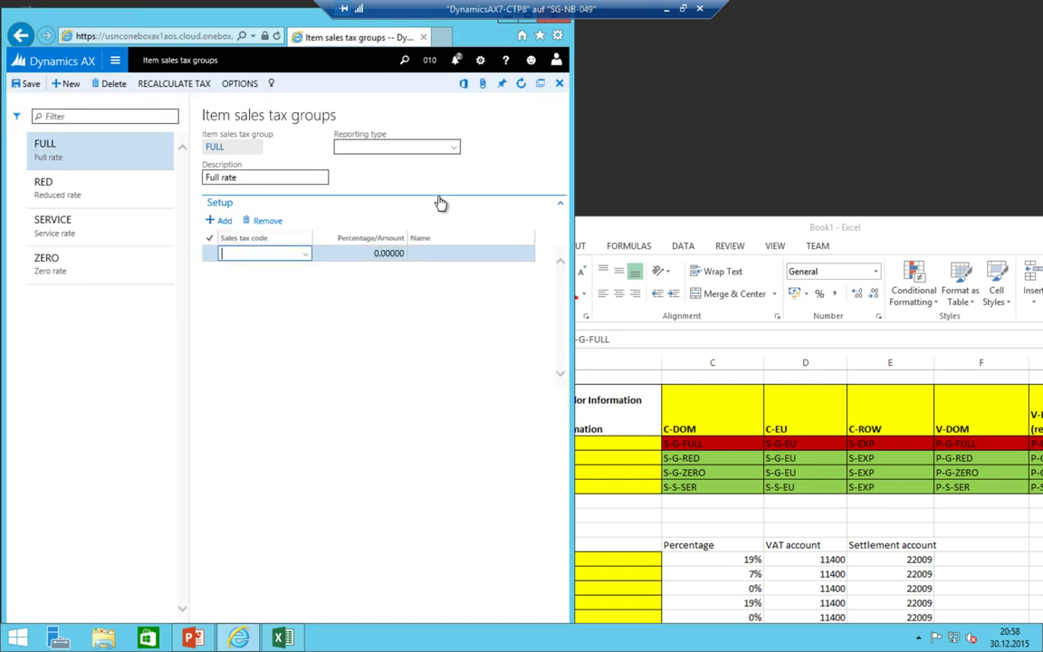
click(306, 255)
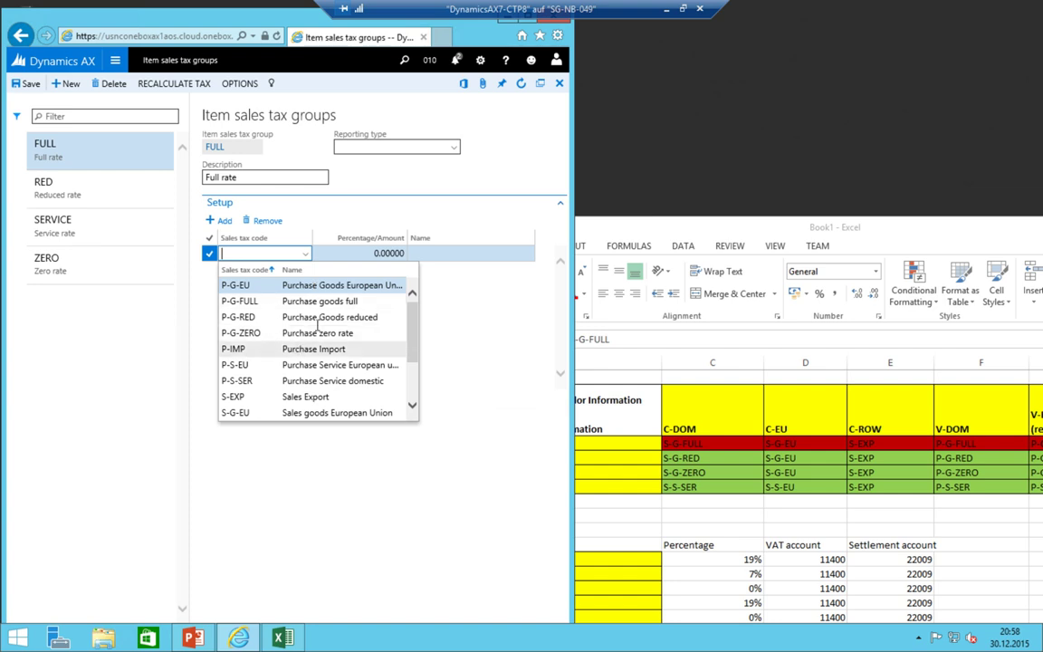
scroll(265, 399, down, 2)
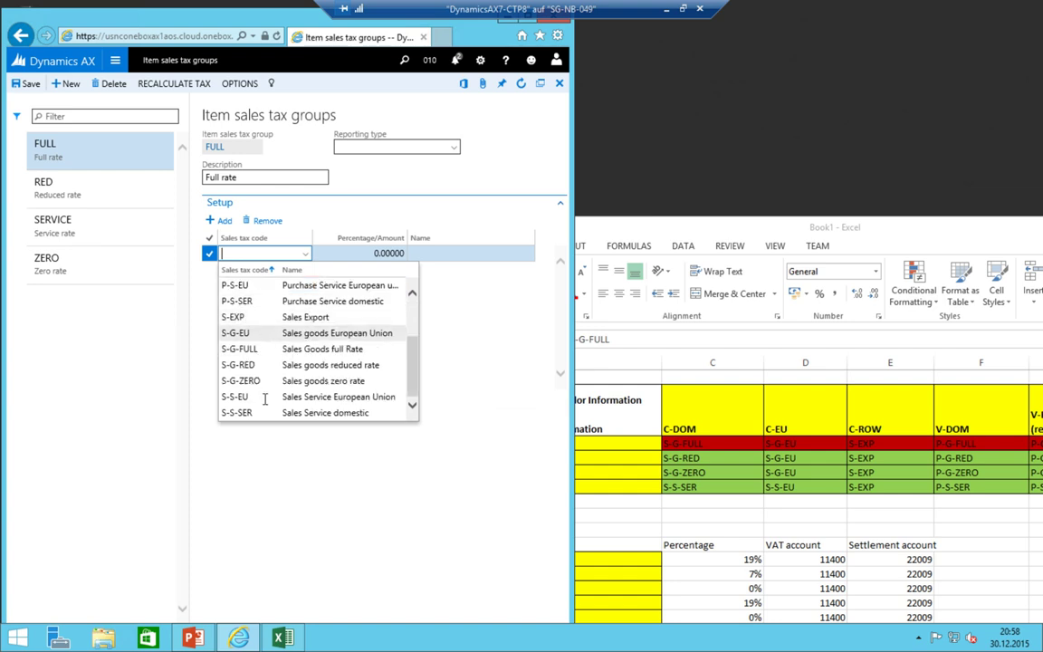
click(261, 350)
- Add S-G-EU and S-EXP to the FULL group, checking the VAT matrix in Excel
key(alt+n)
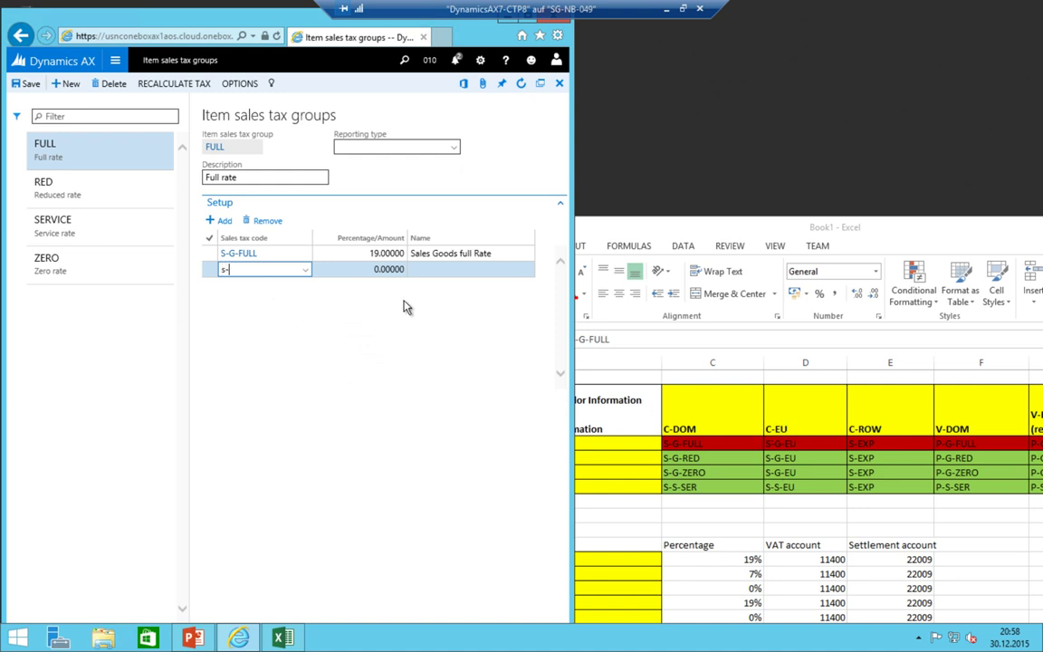
text(s-g-eu)
key(Down)
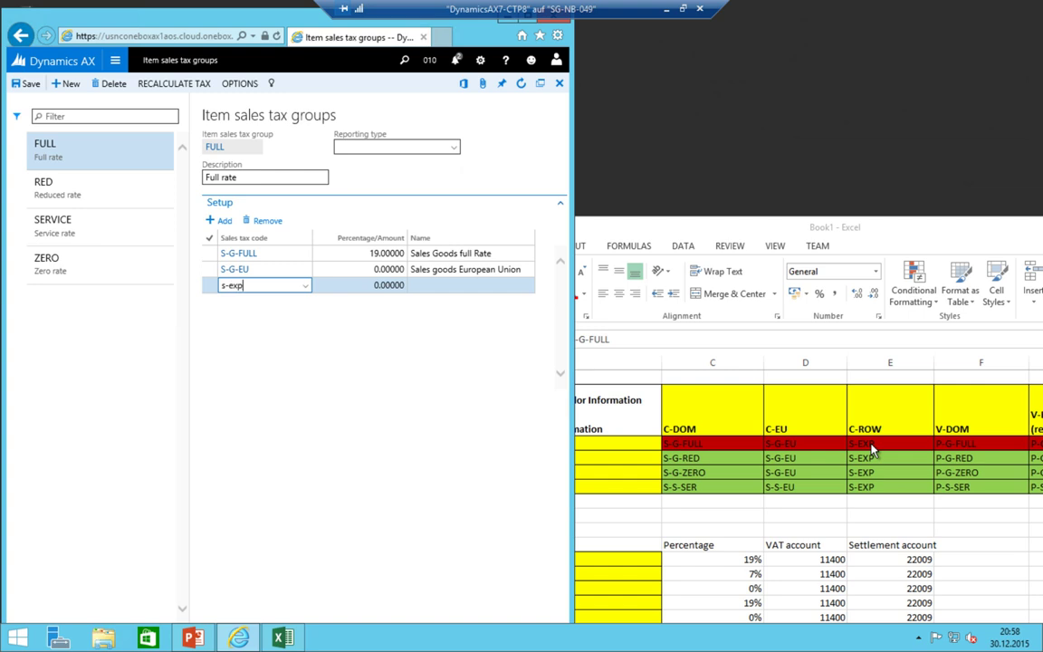
key(Down)
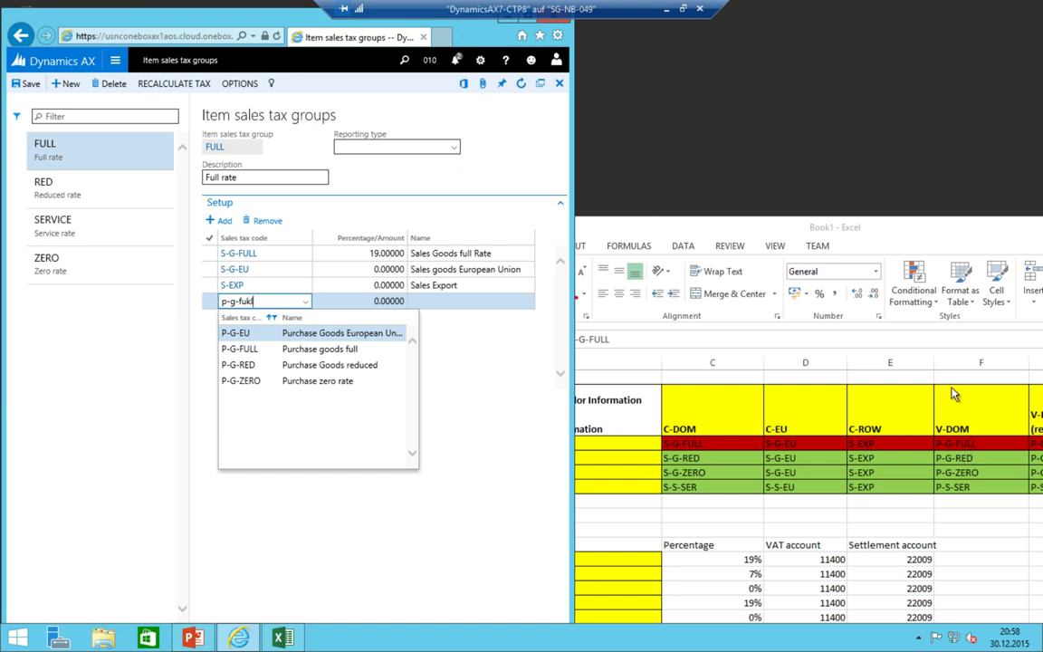
key(BackSpace)
key(BackSpace)
key(BackSpace)
key(BackSpace)
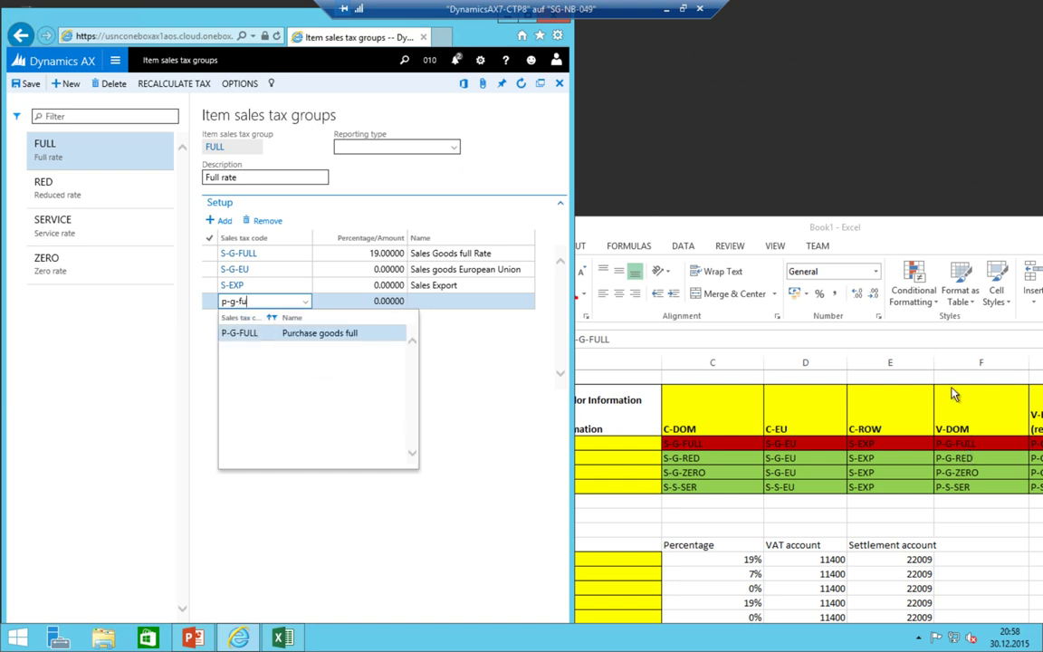
double_click(824, 222)
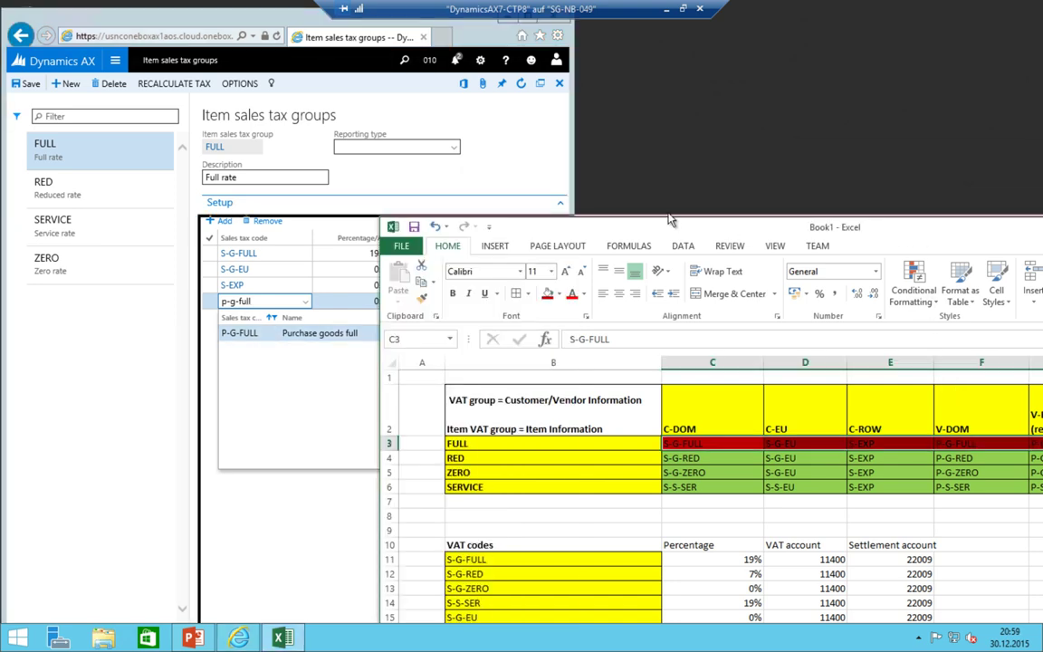
click(207, 18)
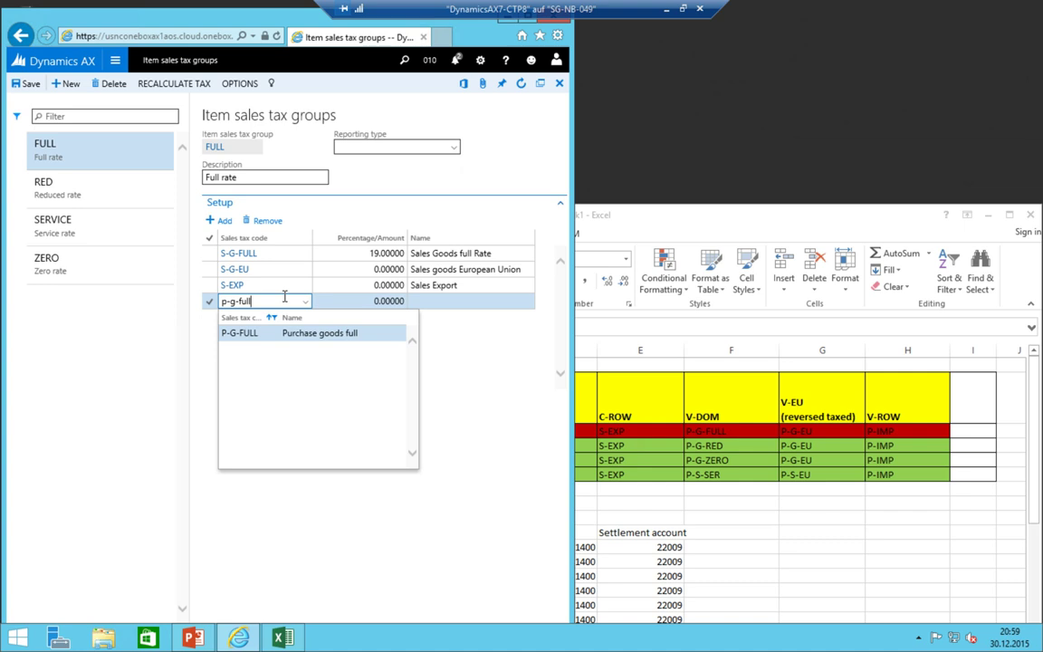
- Add P-G-FULL, P-G-EU and P-IMP to the FULL item sales tax group
click(255, 300)
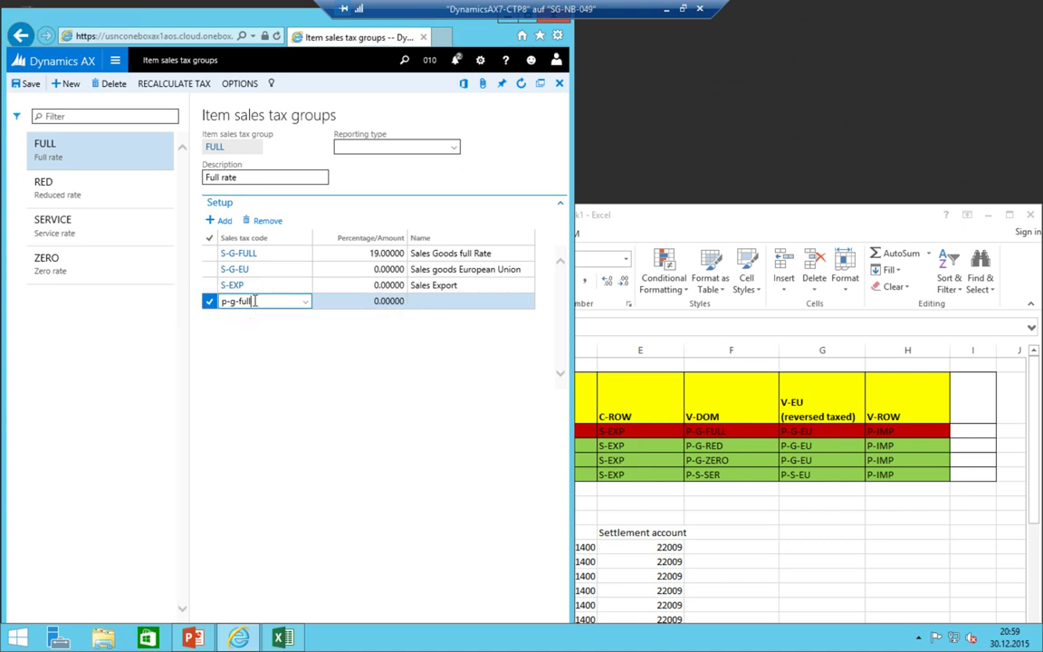
key(Down)
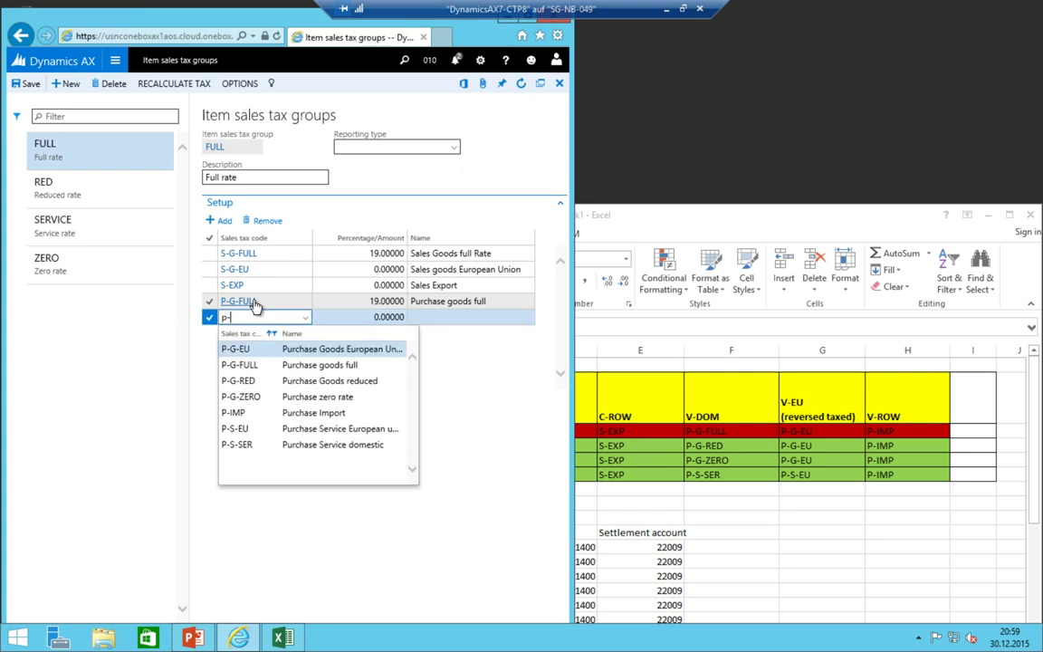
text(-)
key(Return)
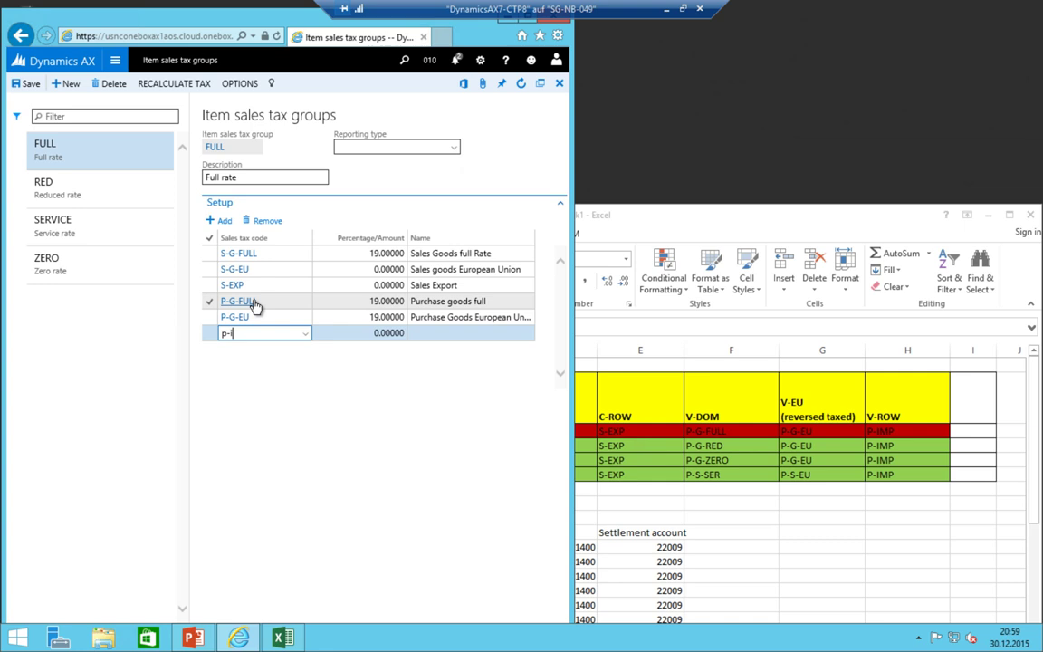
key(Up)
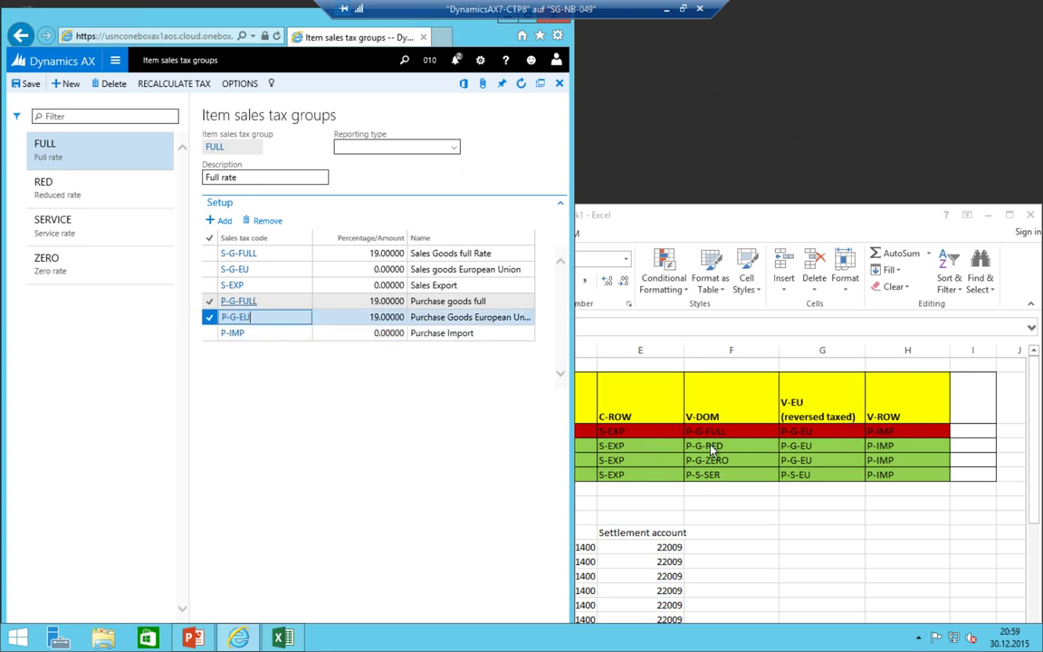
key(alt+Tab)
click(272, 446)
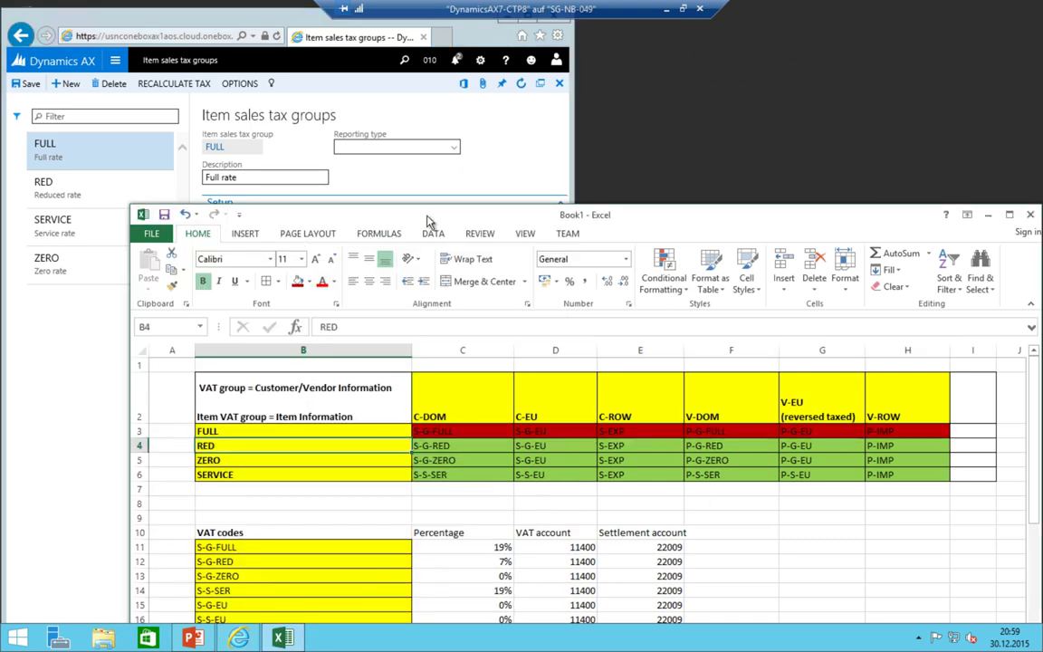
drag(429, 219, 596, 223)
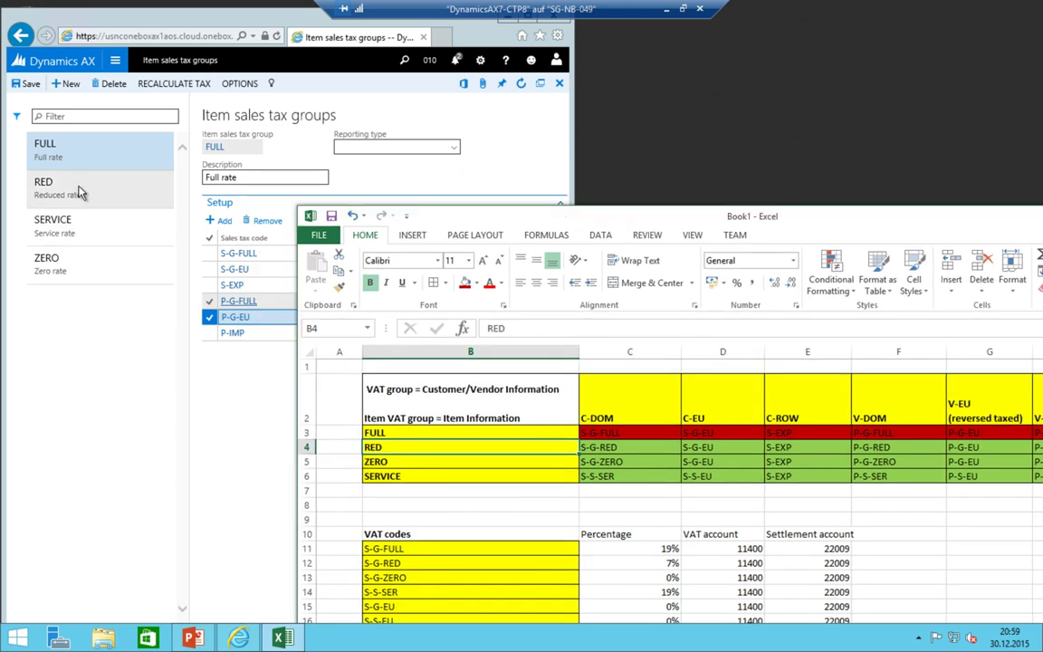
- Add S-G-RED, S-G-EU and S-EXP to the RED item sales tax group
click(89, 190)
click(222, 222)
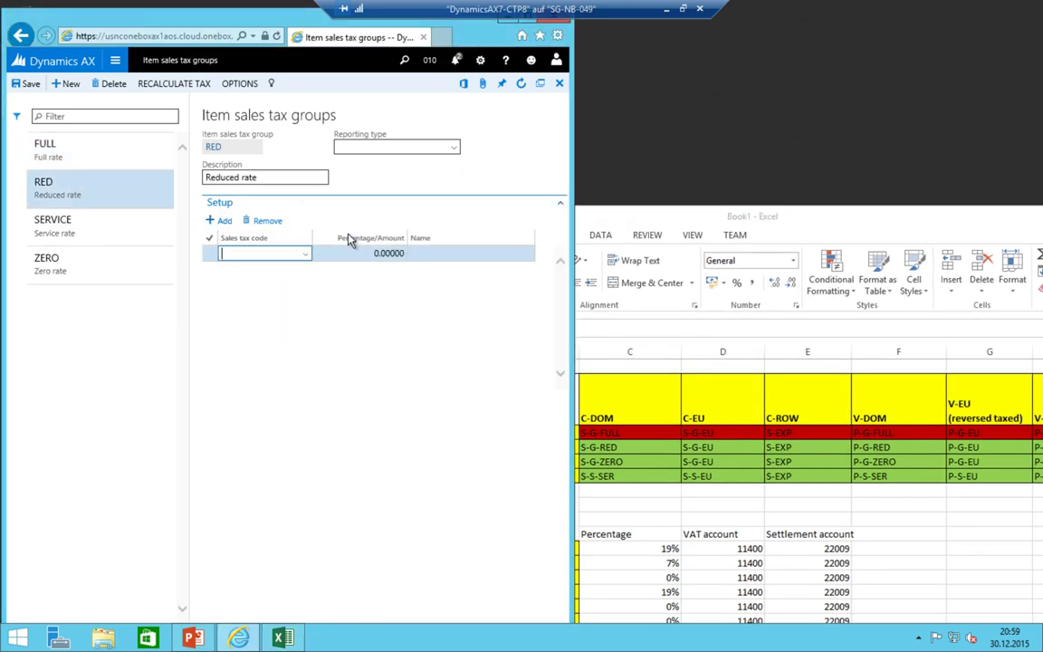
text(s-g-red)
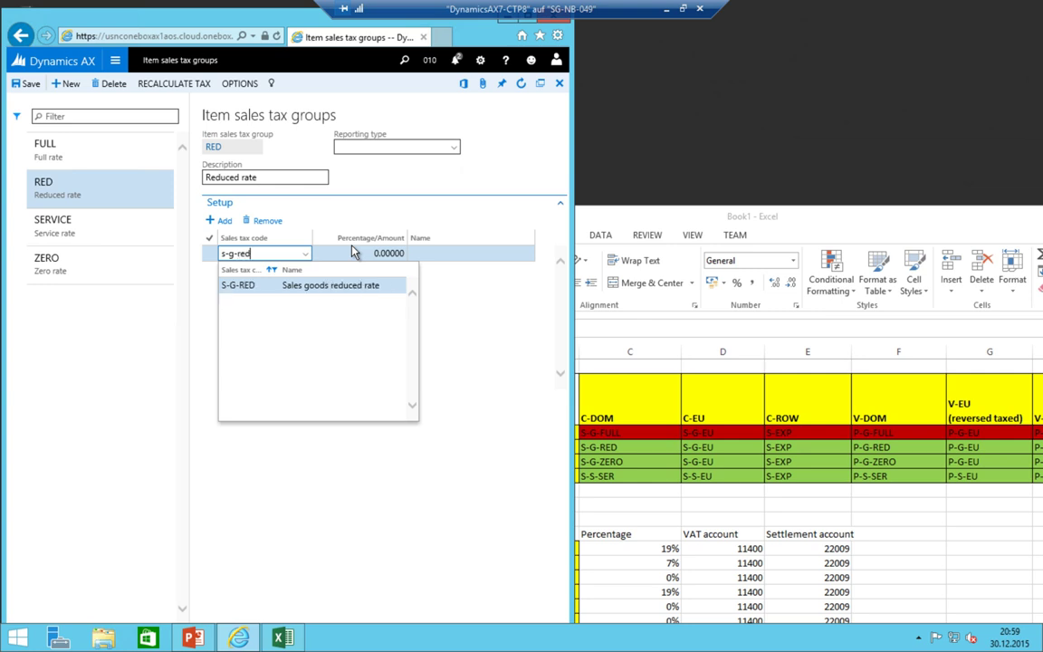
key(Tab)
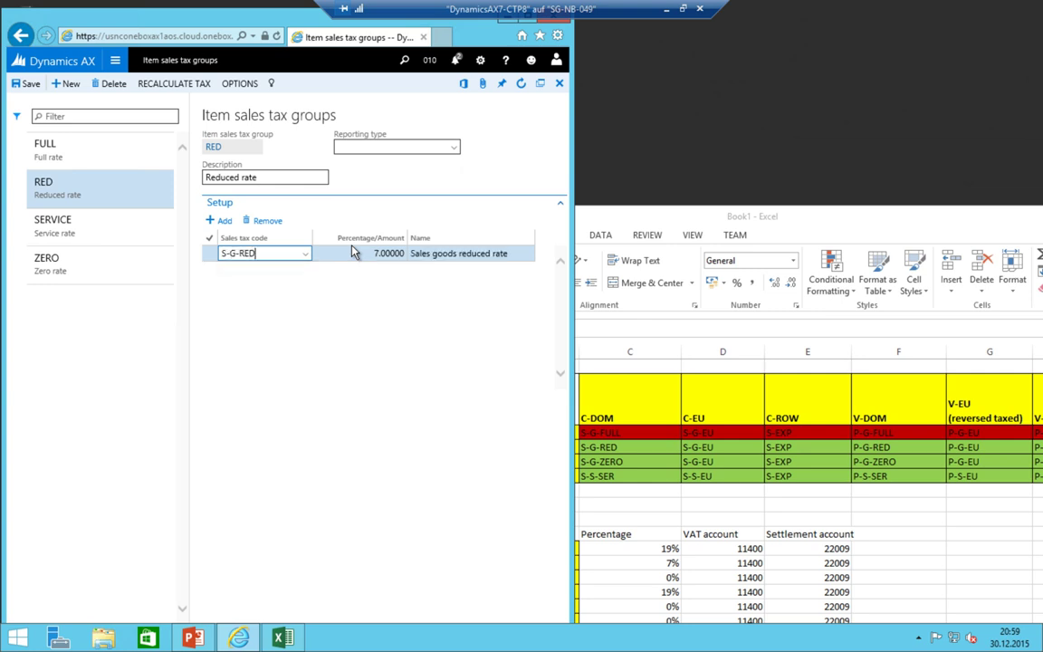
key(Down)
text(as-)
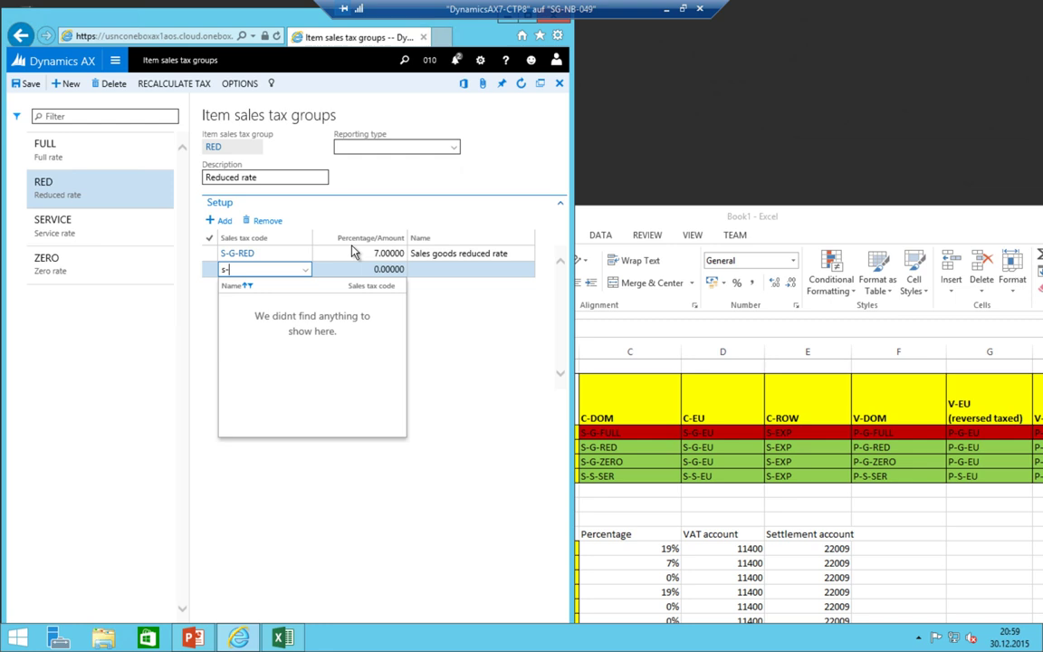
text(g-eu)
key(Return)
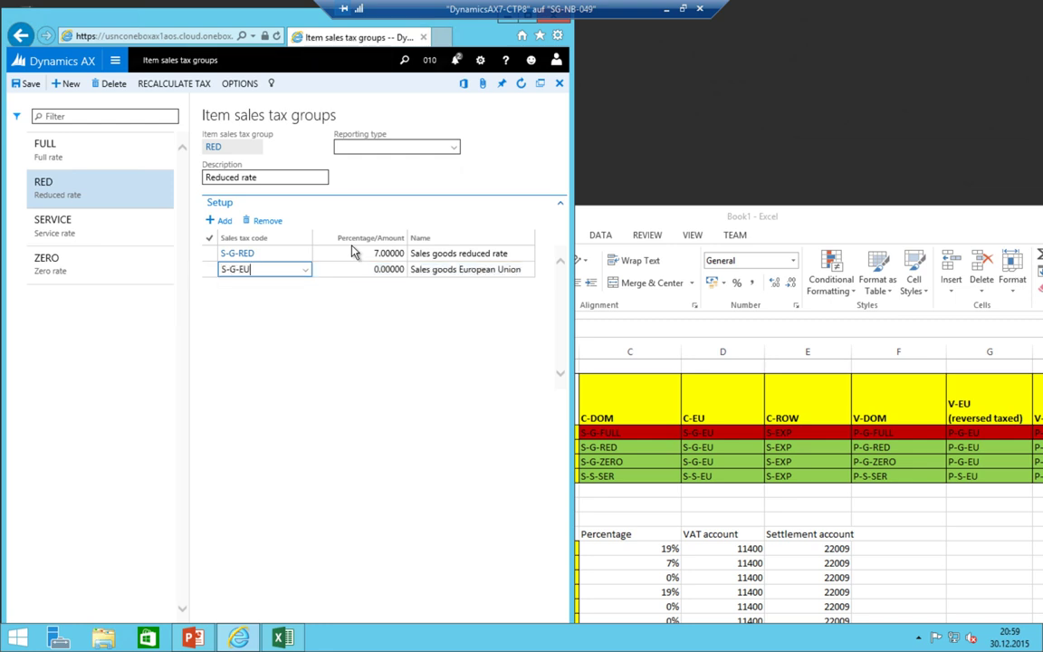
key(Down)
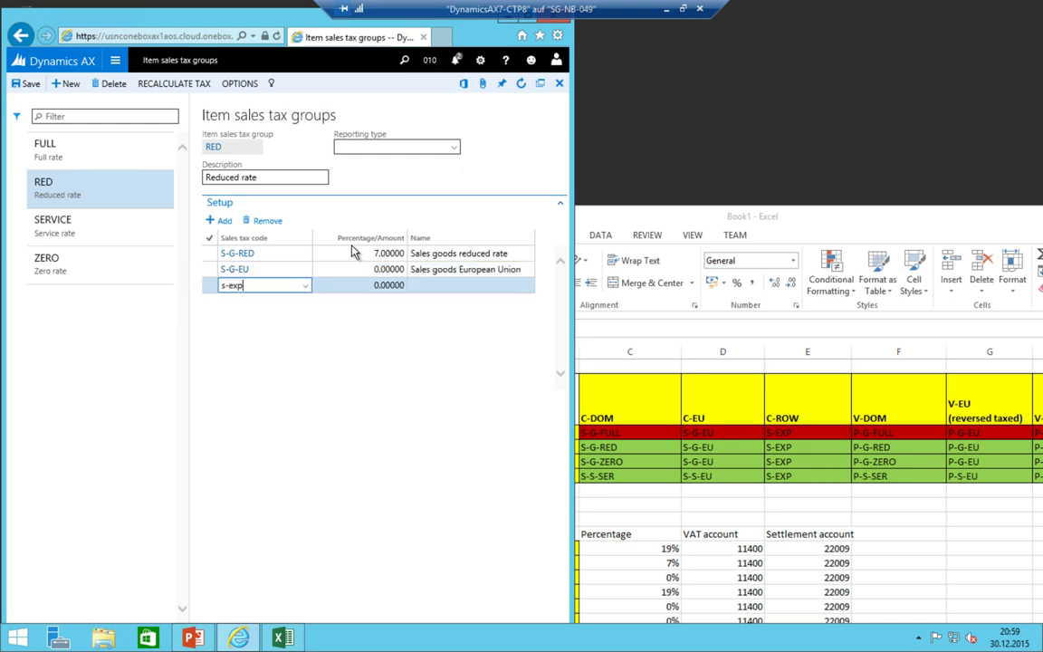
text(s-exp)
key(Return)
key(Down)
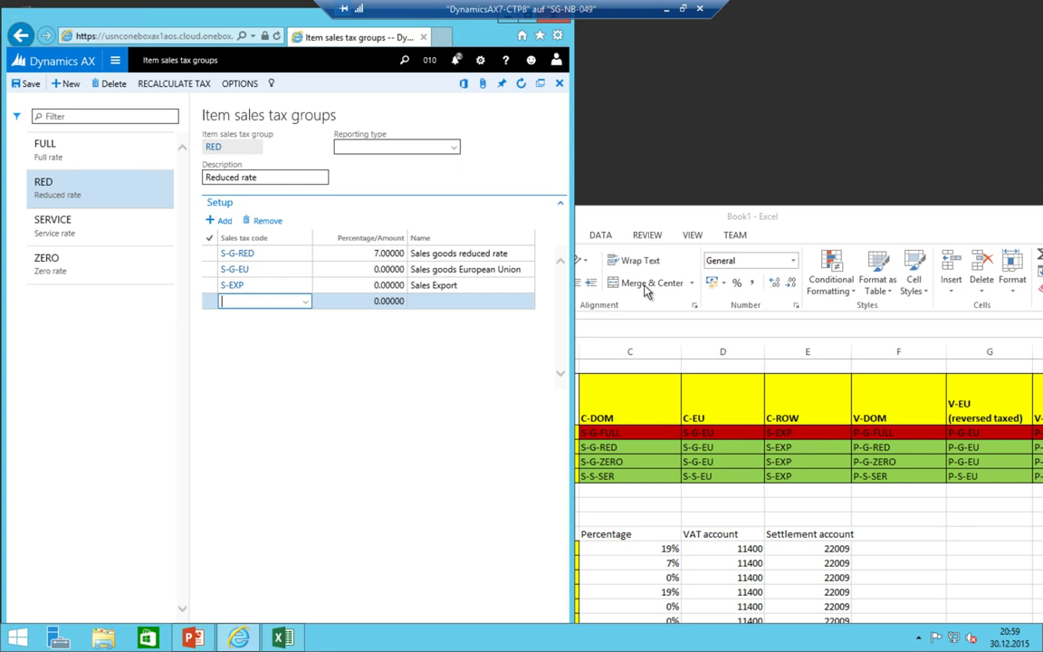
- Add P-G-RED, P-G-EU and P-IMP to the RED group, checking codes against the VAT matrix
text(red)
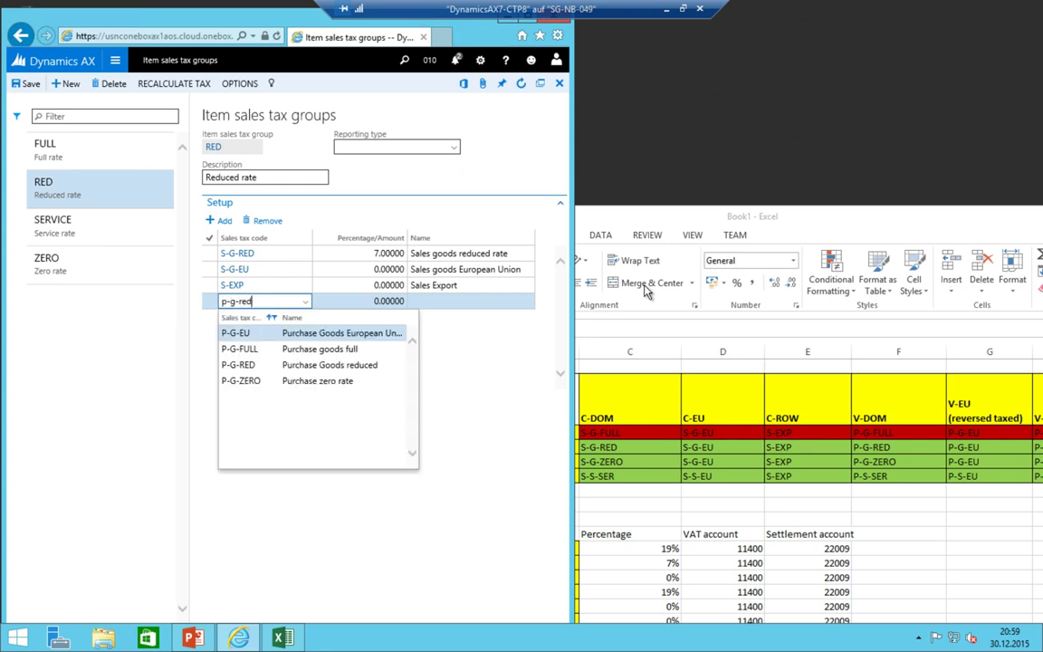
key(Return)
key(Down)
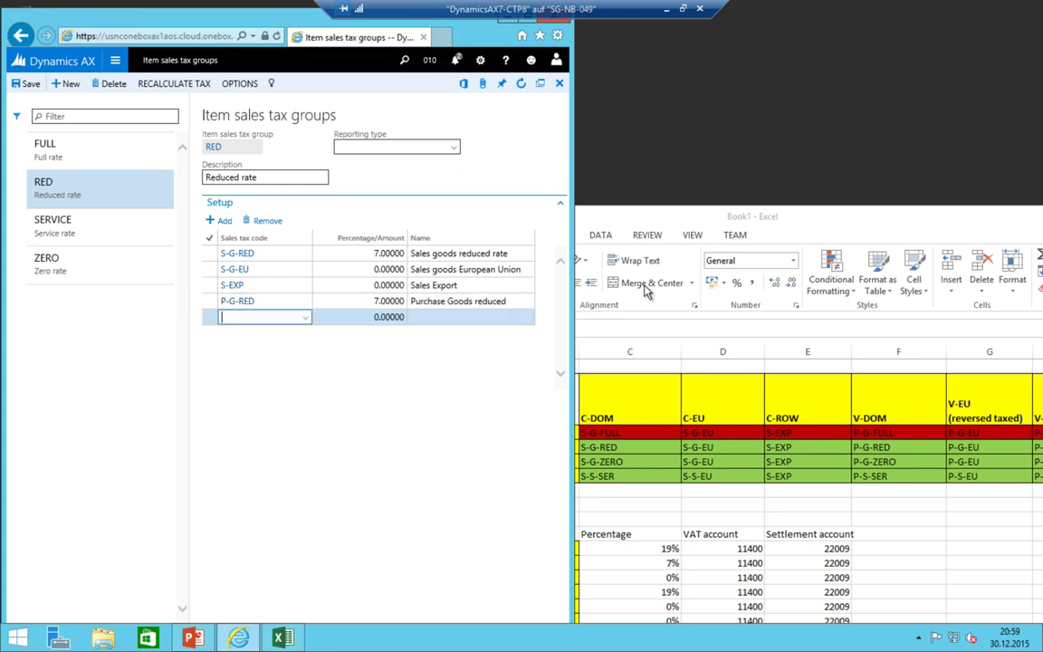
text(p-g-eu)
key(Return)
key(Down)
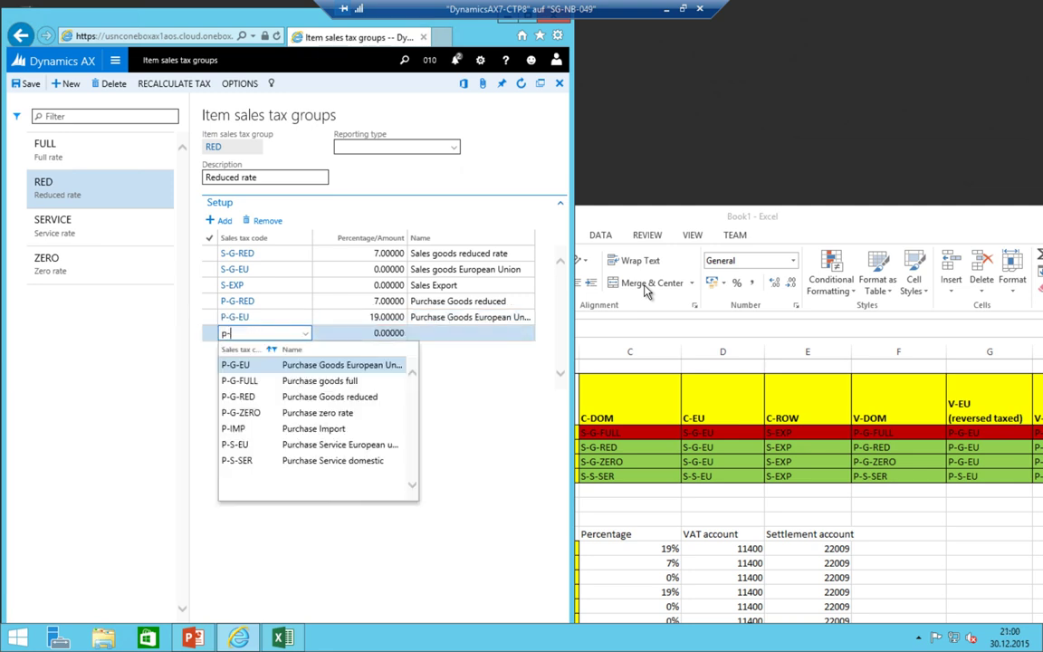
drag(789, 216, 774, 195)
click(299, 96)
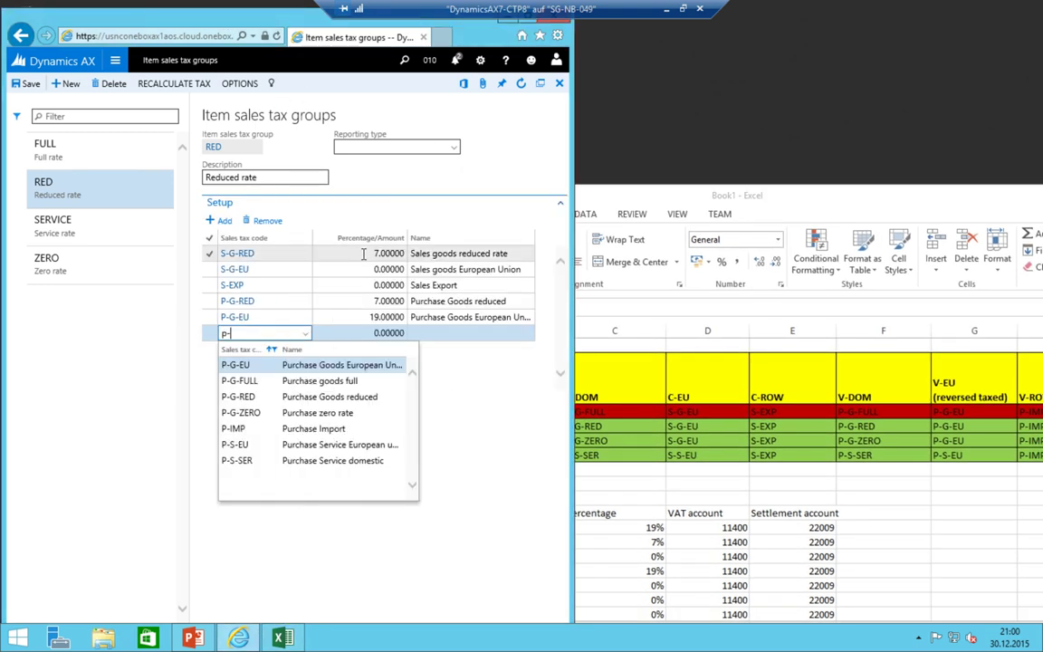
text(imp)
key(Return)
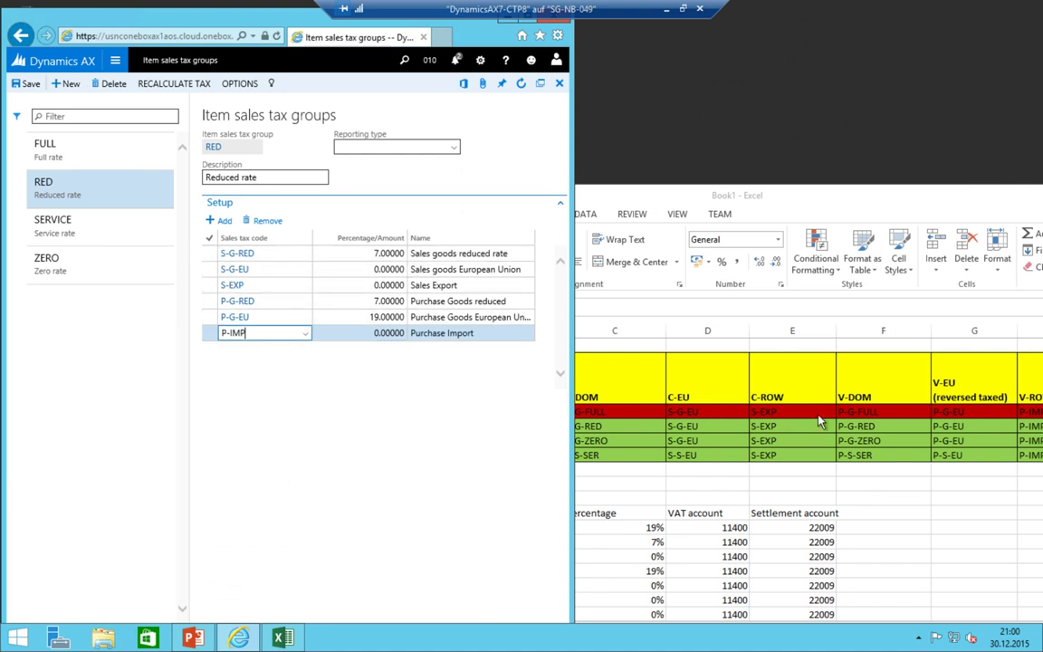
click(53, 222)
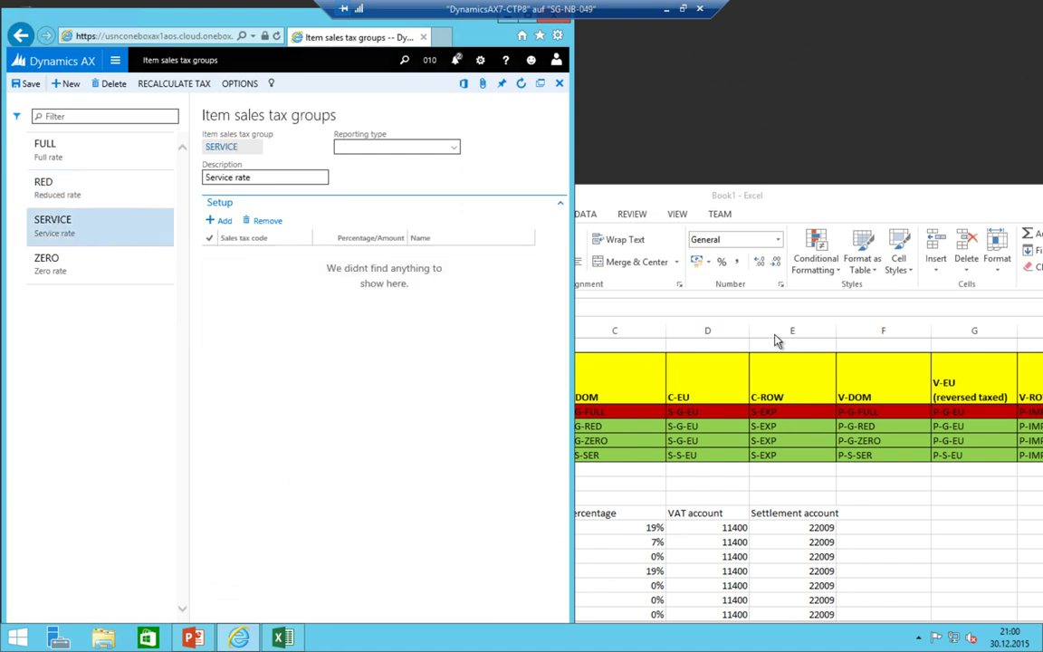
- Add S-G-ZERO, S-G-EU and S-EXP to the ZERO item sales tax group
click(93, 265)
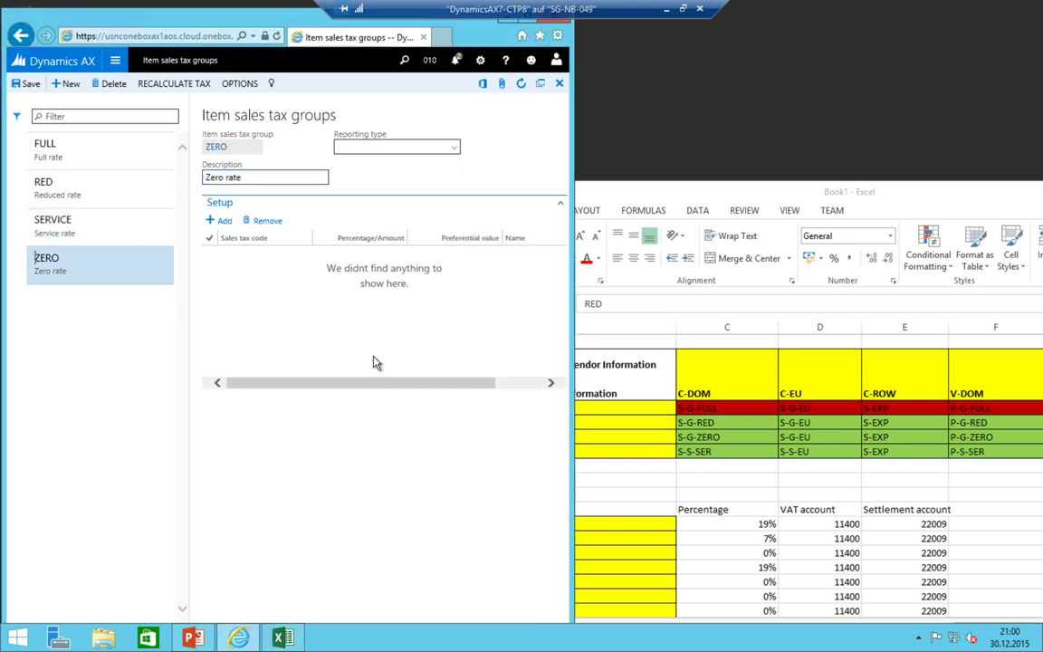
click(226, 222)
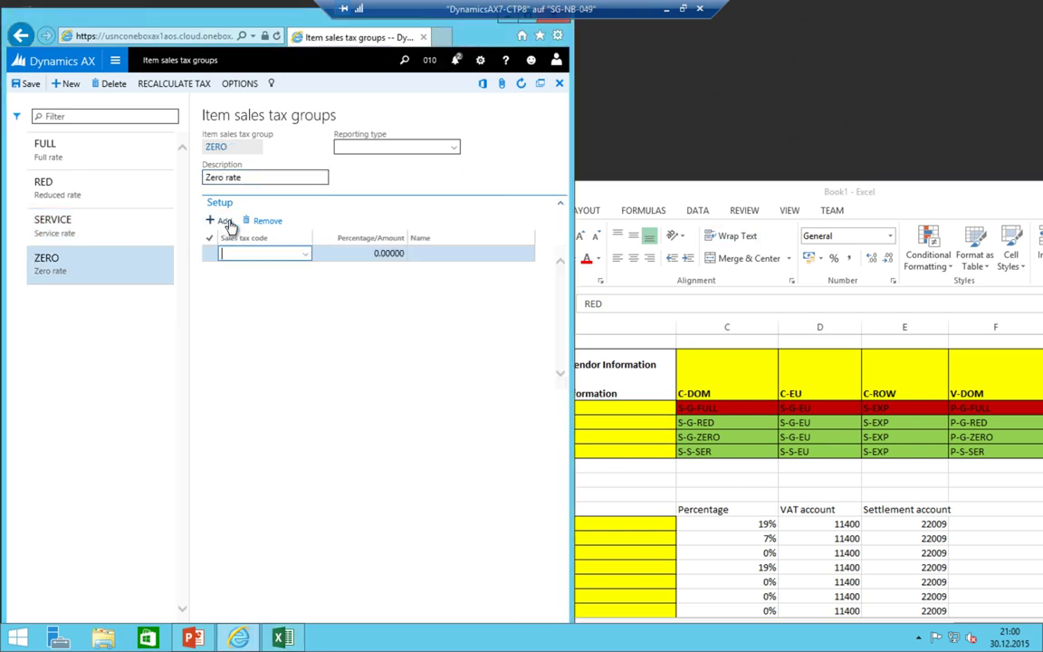
text(p)
key(BackSpace)
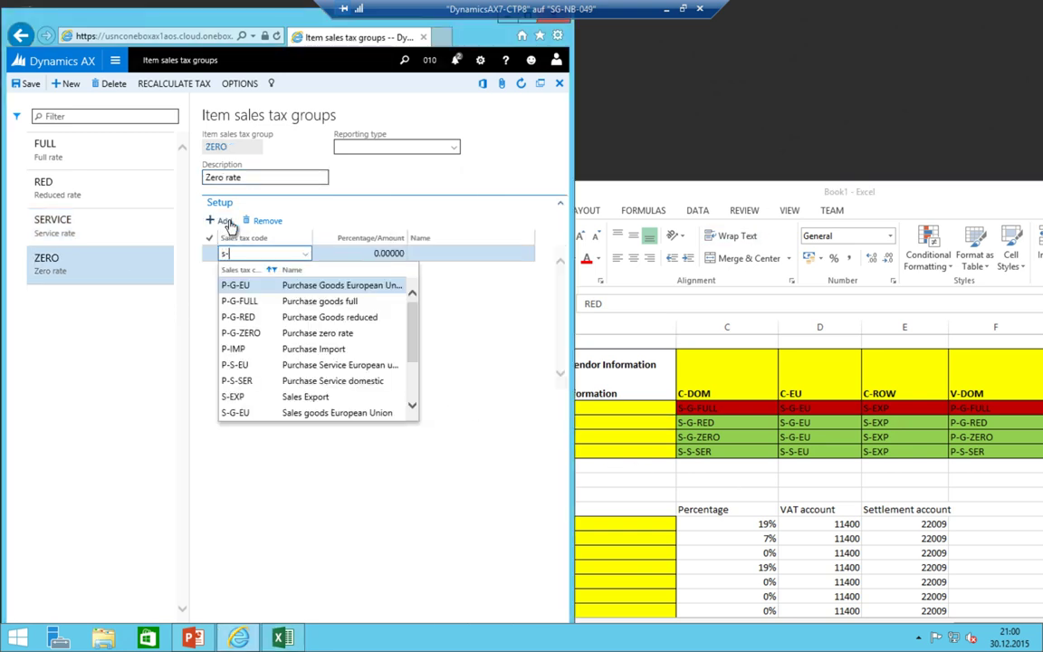
text(s-g-zero)
key(Tab)
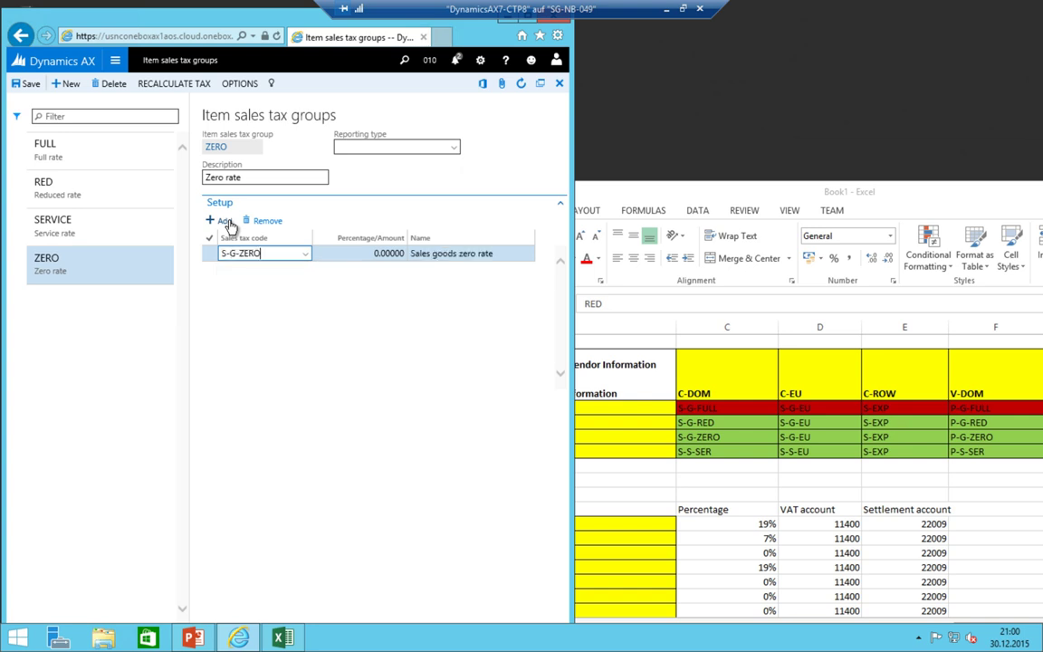
click(226, 222)
text(s-)
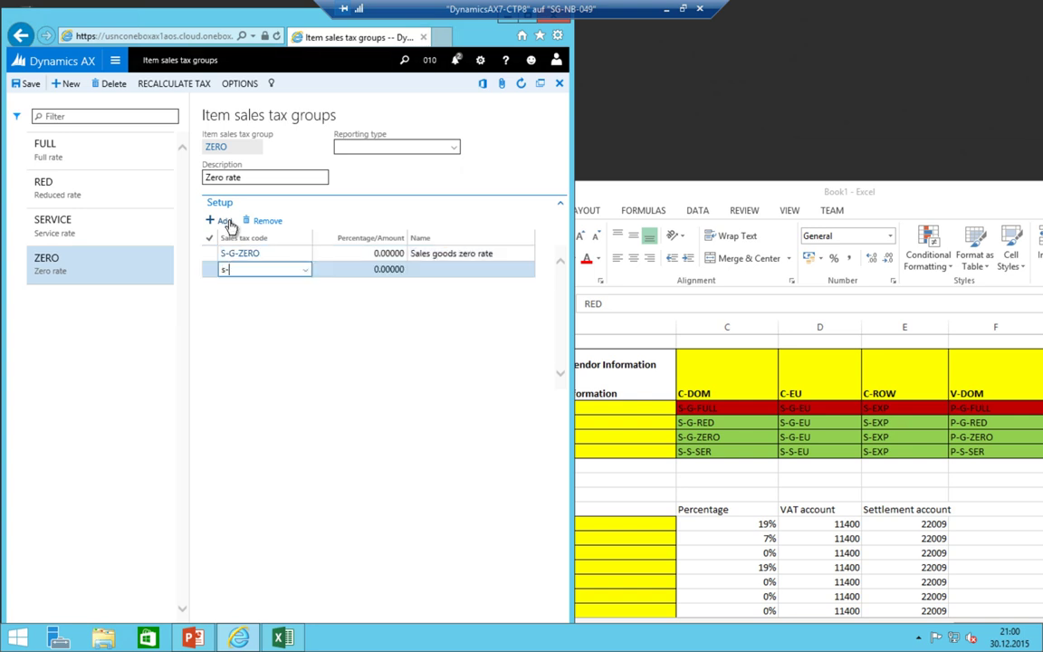
text(g-eu)
key(Tab)
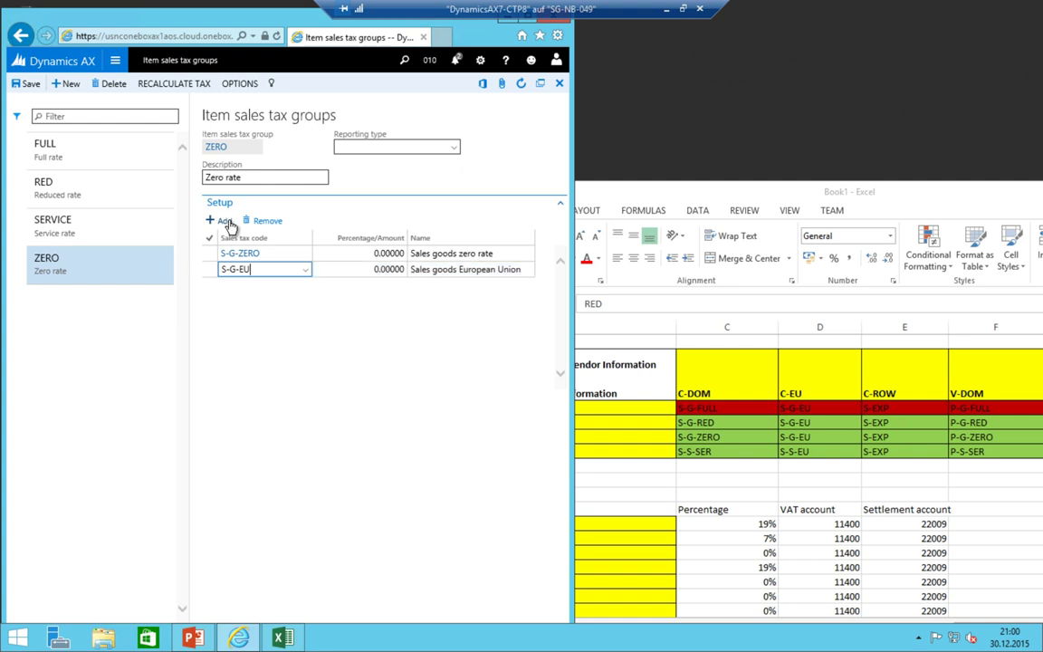
click(227, 222)
text(s)
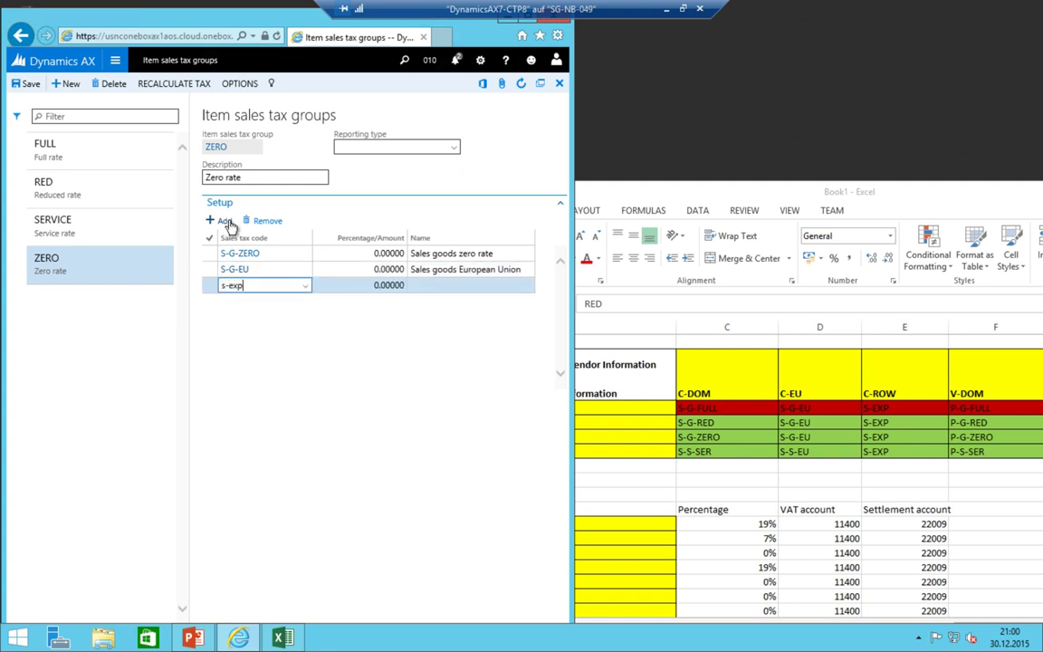
text(-exp)
key(Tab)
- Add P-G-EU to ZERO, dismissing the record-already-exists error from a duplicate line
click(227, 222)
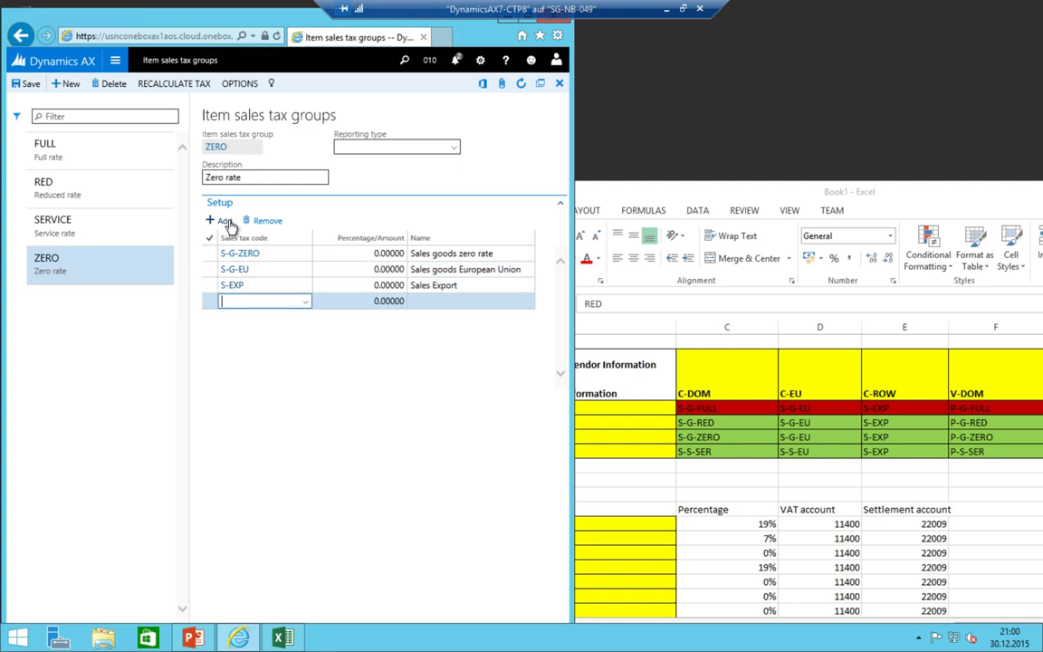
text(p-g-eu)
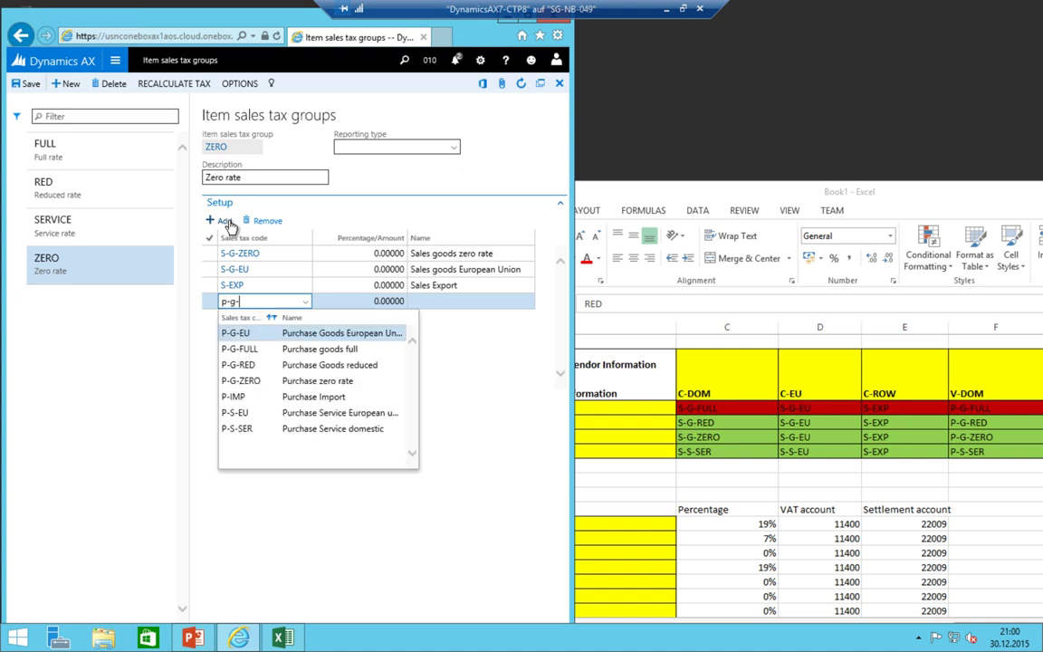
key(Return)
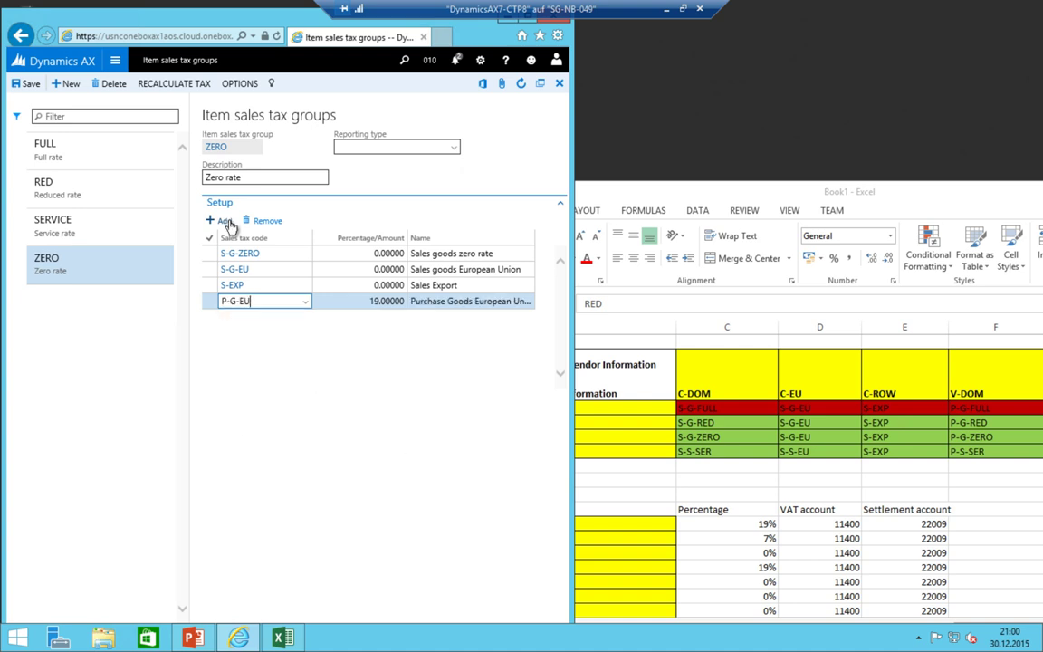
click(227, 222)
text(p-g-eu)
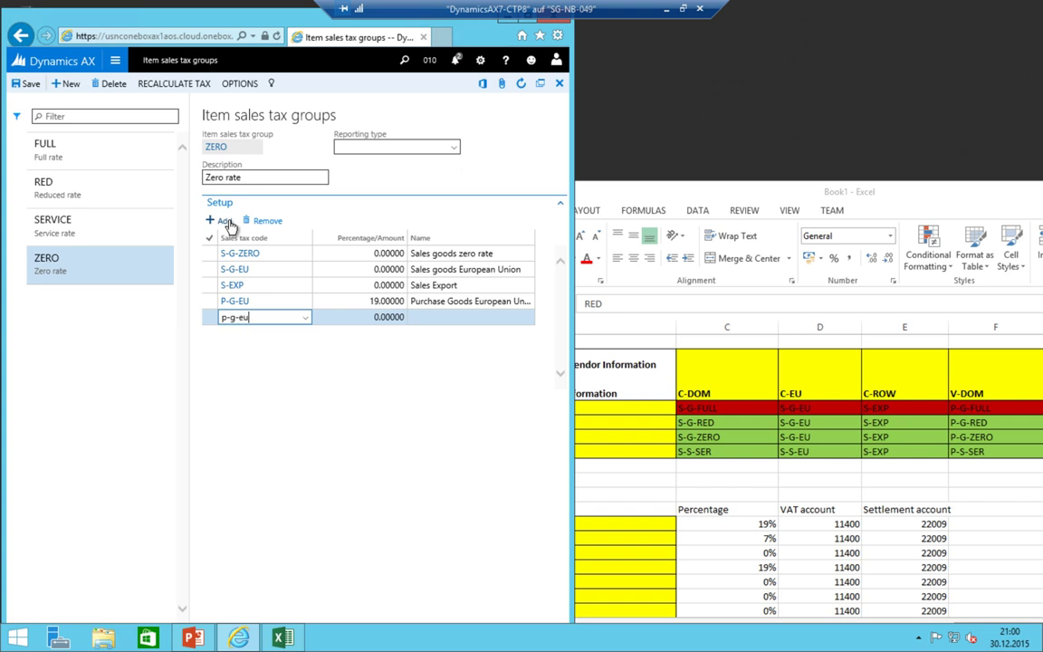
key(Return)
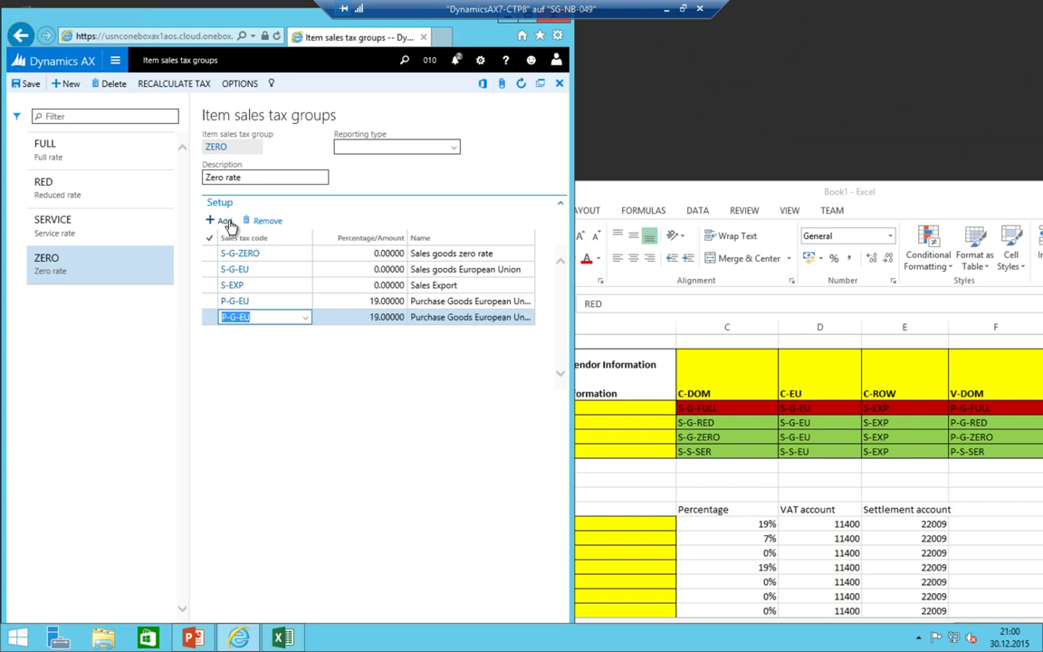
click(229, 224)
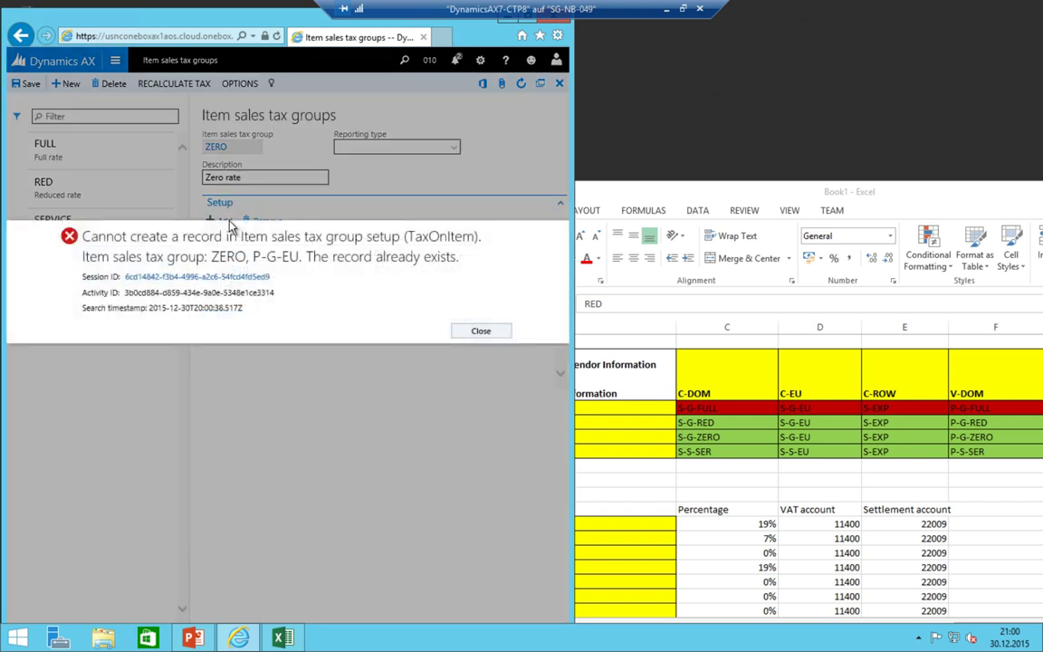
key(Escape)
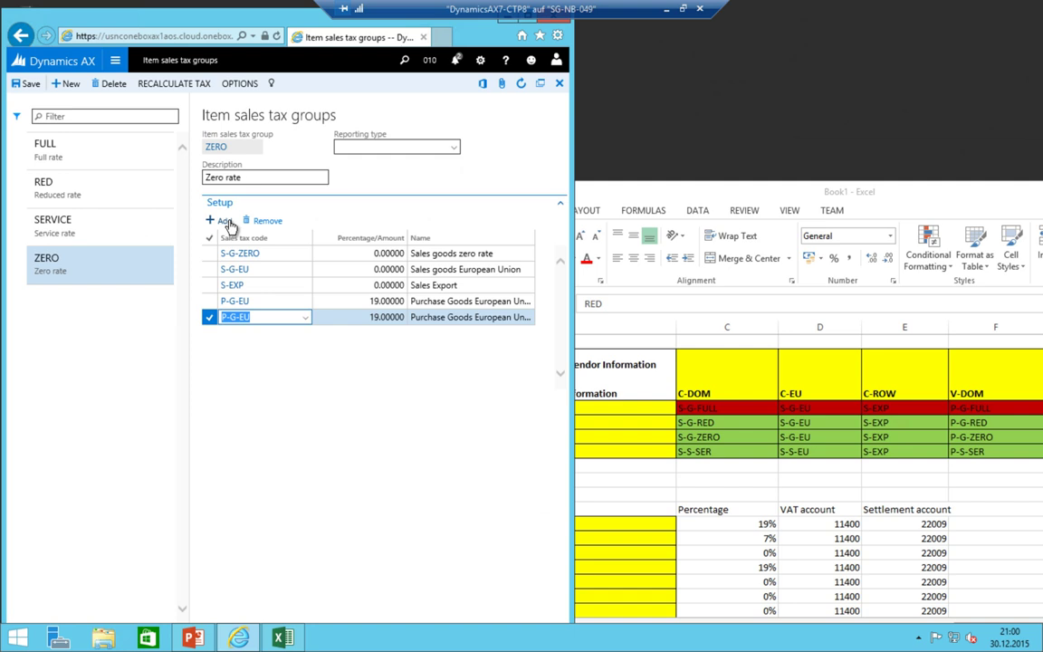
- Add P-G-ZERO and P-IMP as the final ZERO group codes
text(p-g-)
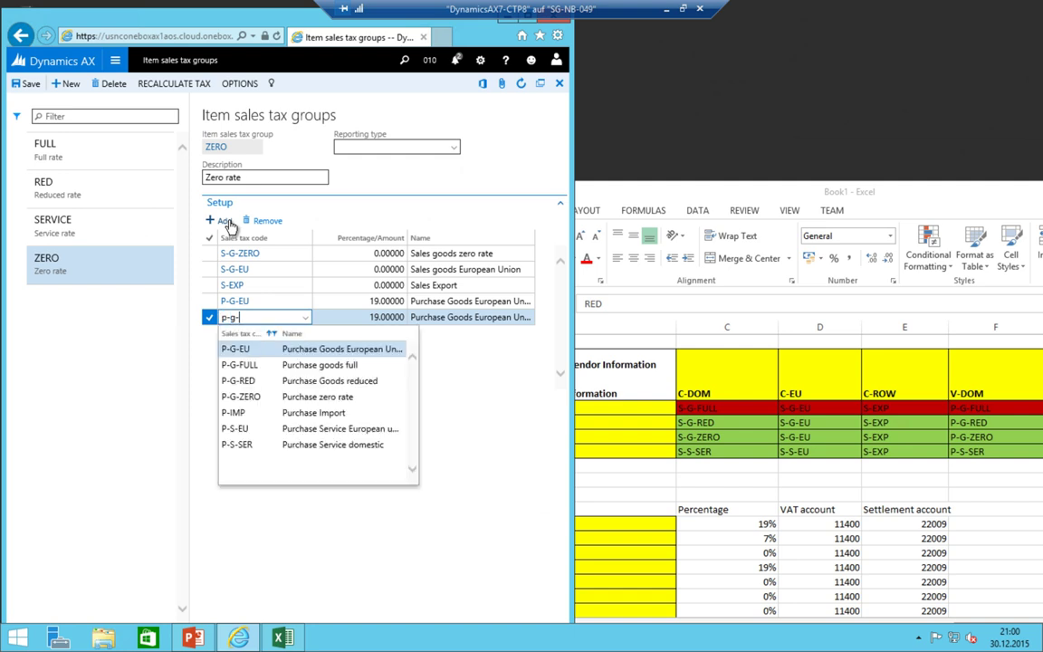
text(zero)
key(Return)
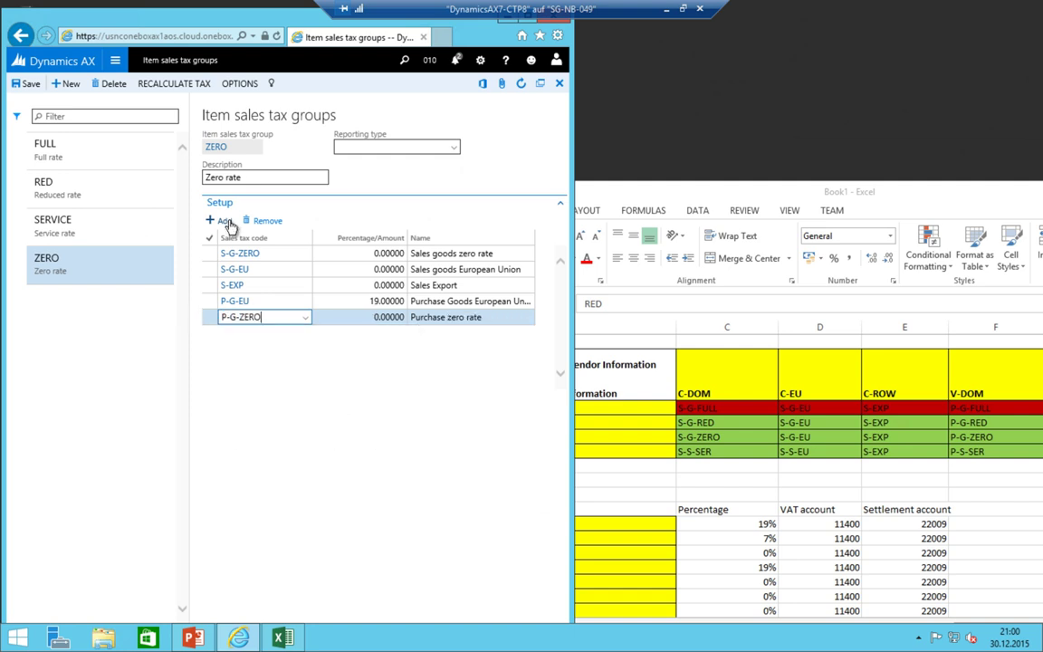
click(222, 221)
text(p-im)
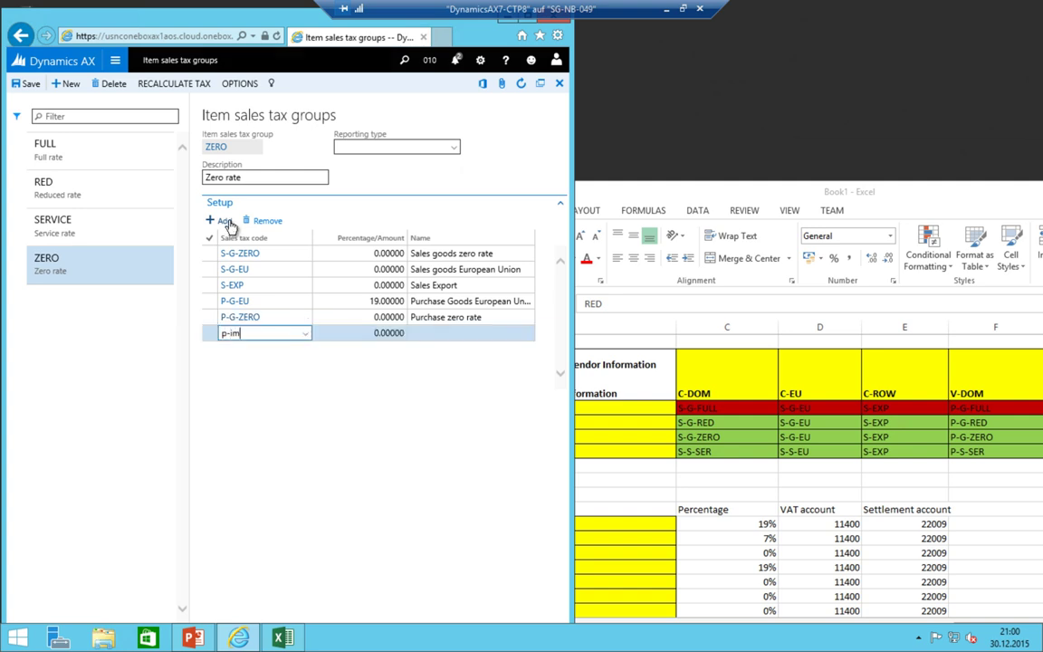
text(p)
key(Return)
key(Up)
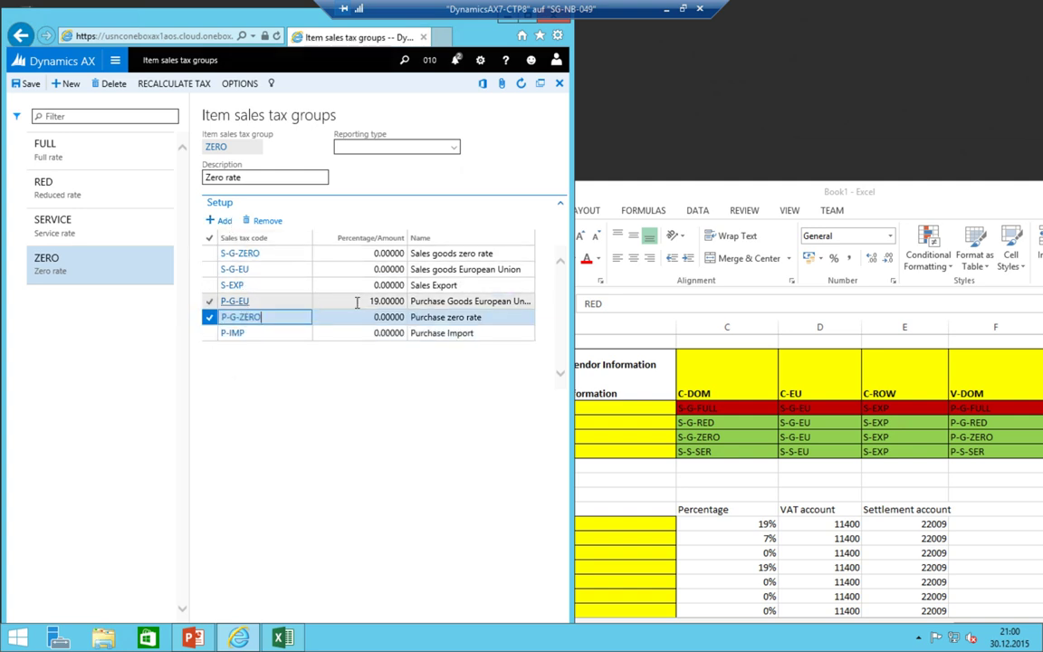
click(99, 224)
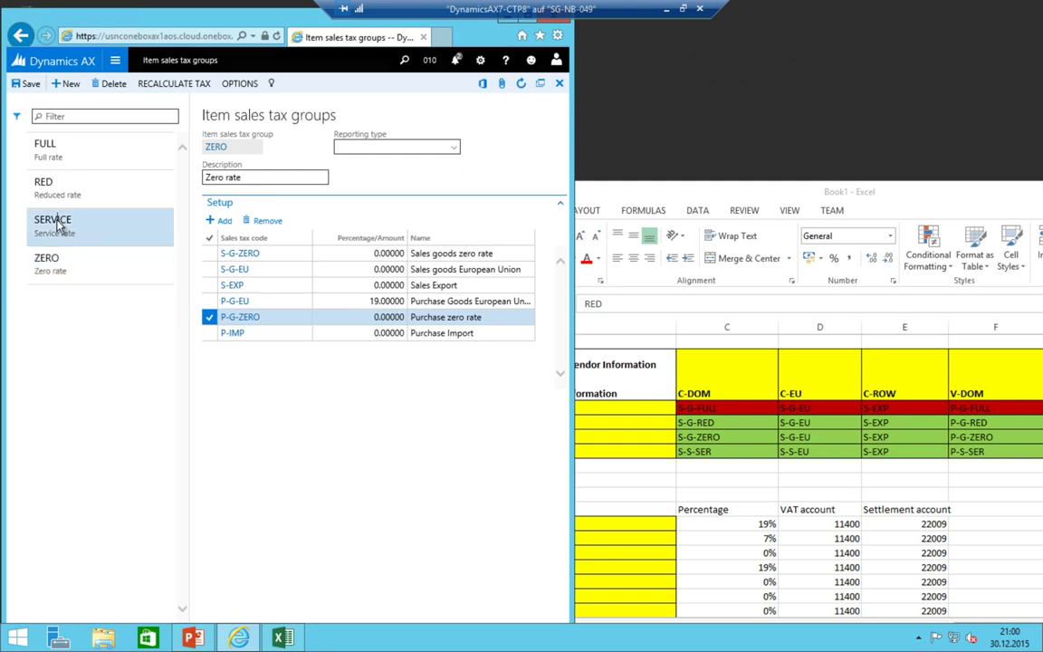
- Add S-S-SER, S-S-EU and P-S-SER to the SERVICE item sales tax group
click(219, 220)
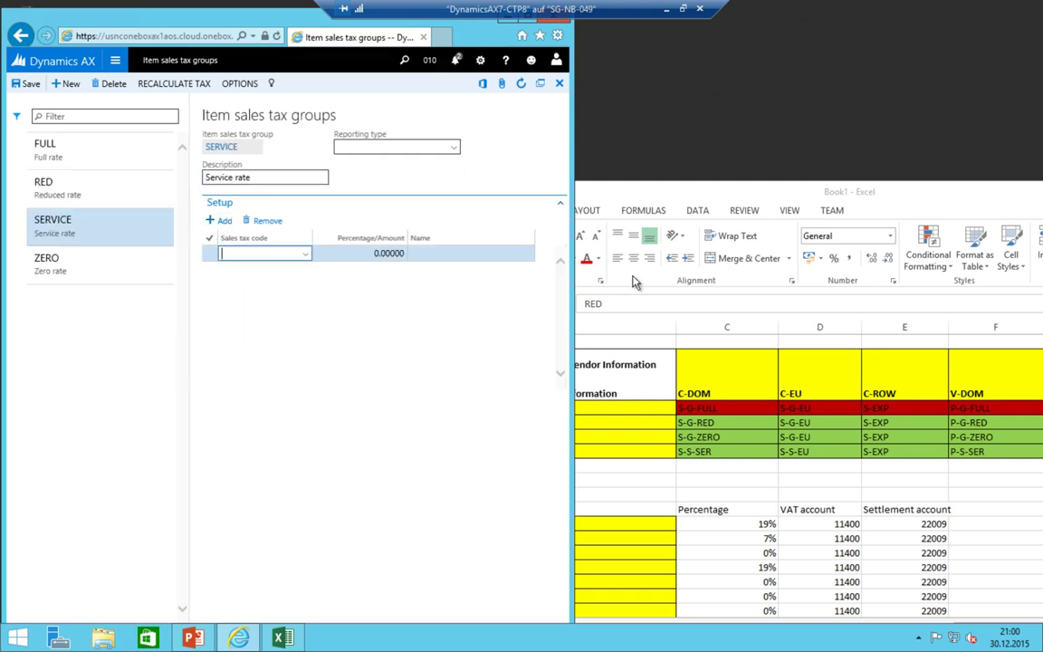
text(s-s-ser)
key(Down)
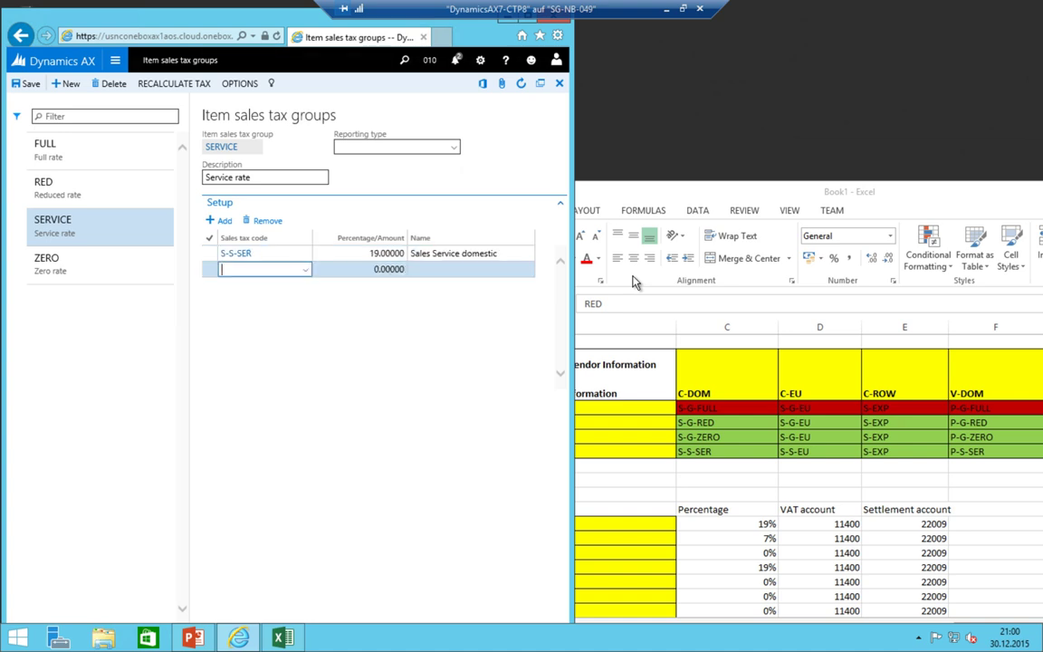
text(s-s-eu)
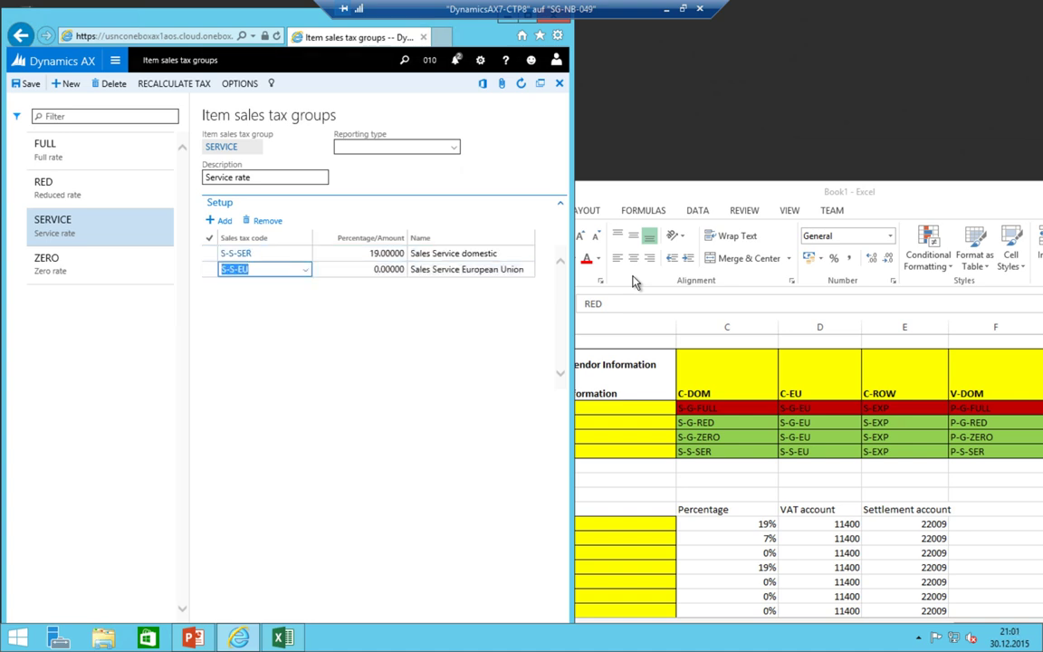
key(Down)
text(s-s-exp)
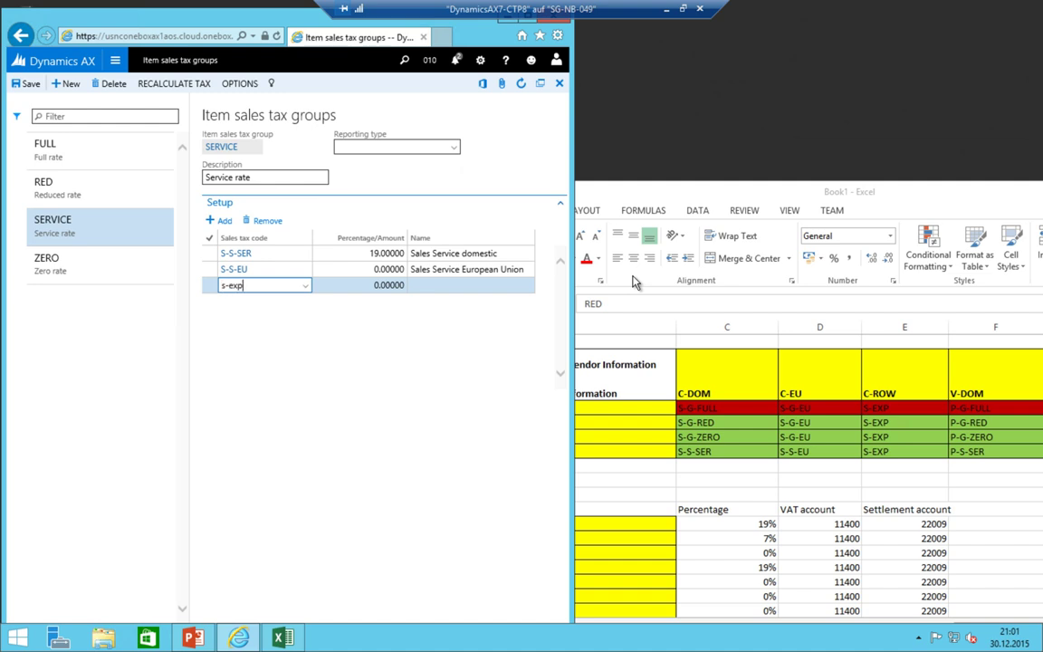
text(p)
text(-s)
text(-exp)
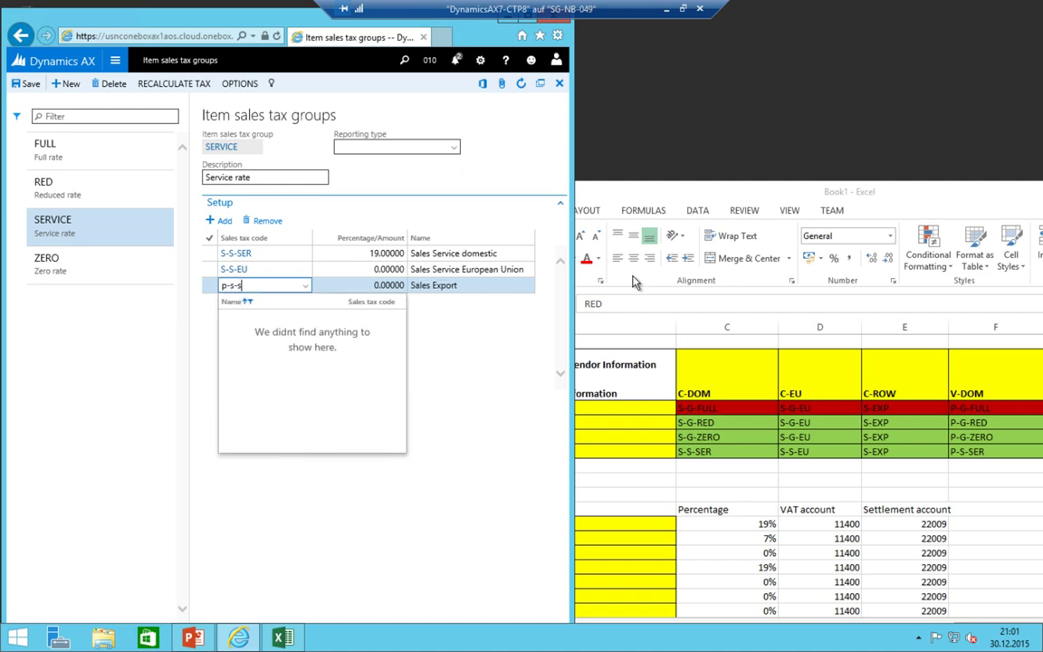
key(Escape)
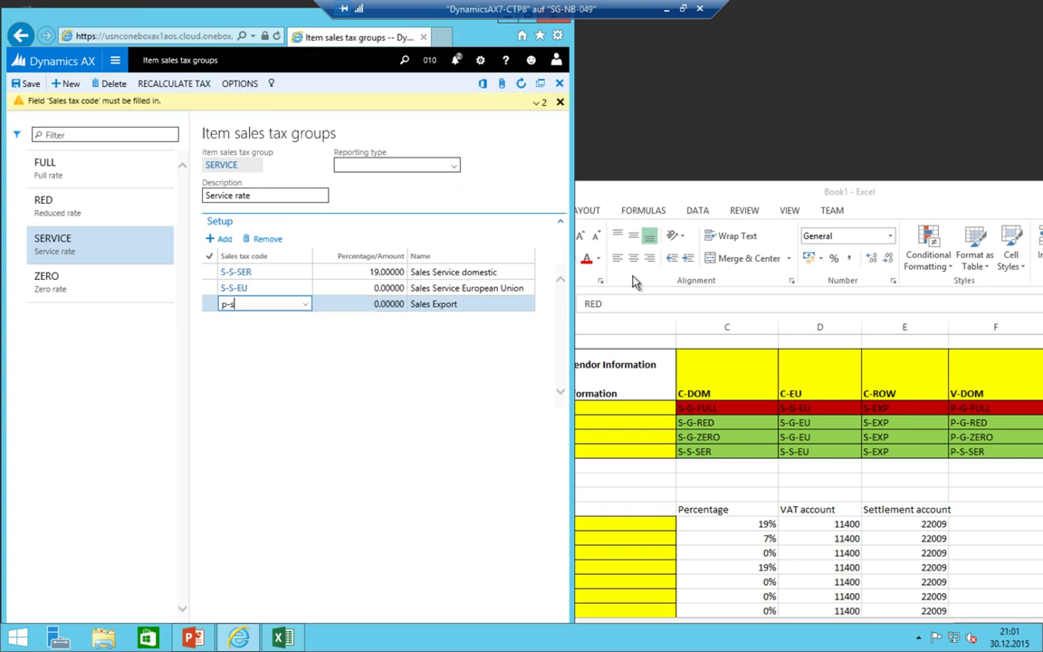
key(Down)
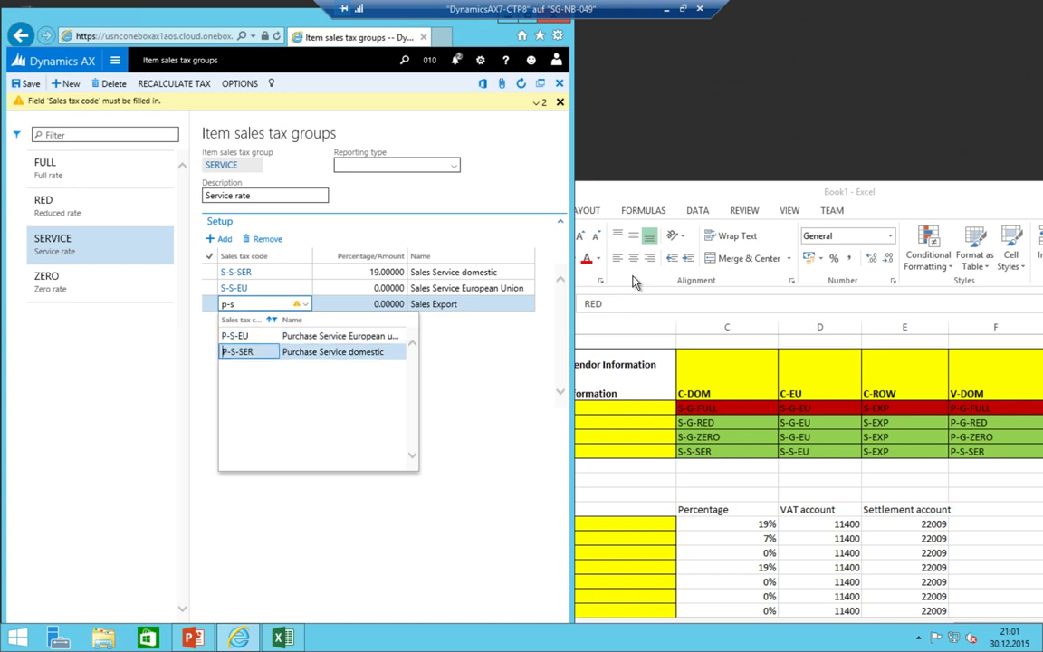
key(Return)
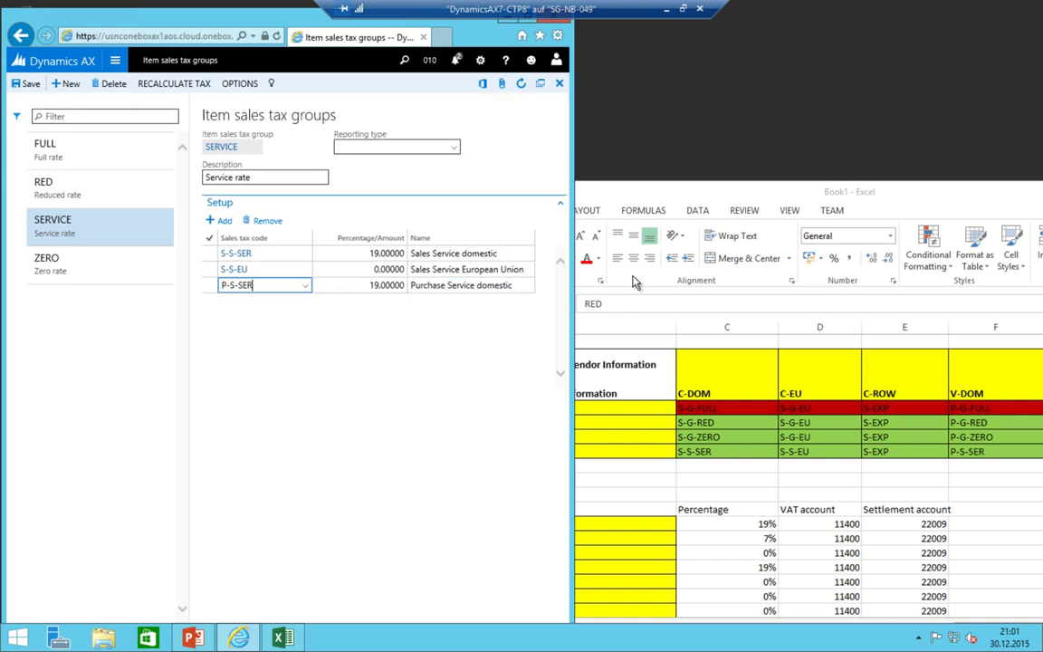
- Add P-S-EU, S-EXP and P-IMP to the SERVICE group
key(Down)
text(p-s-)
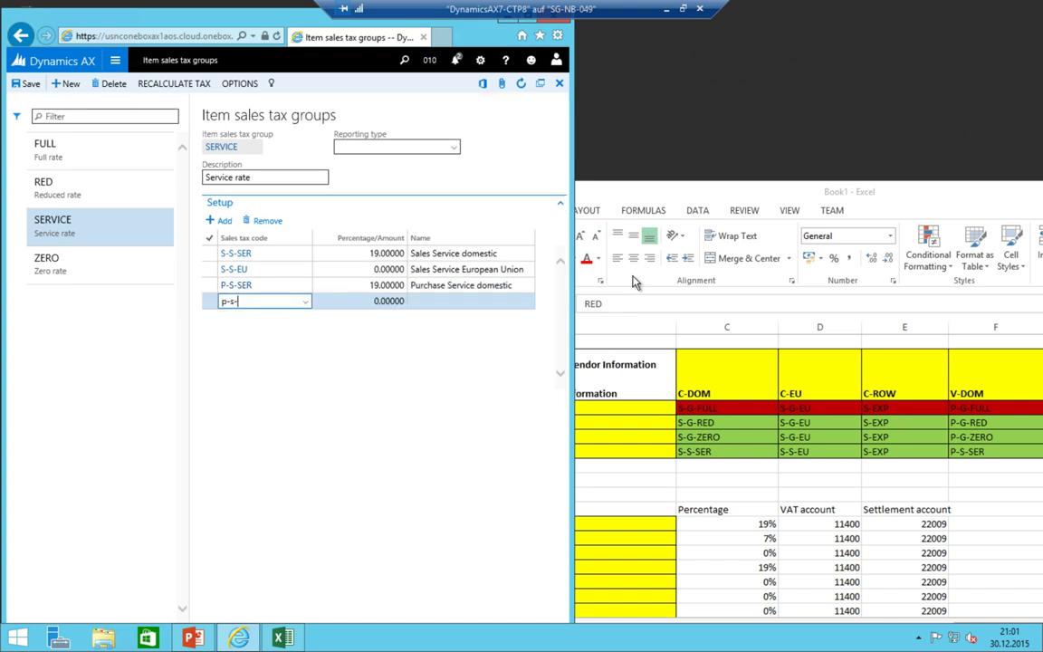
key(Return)
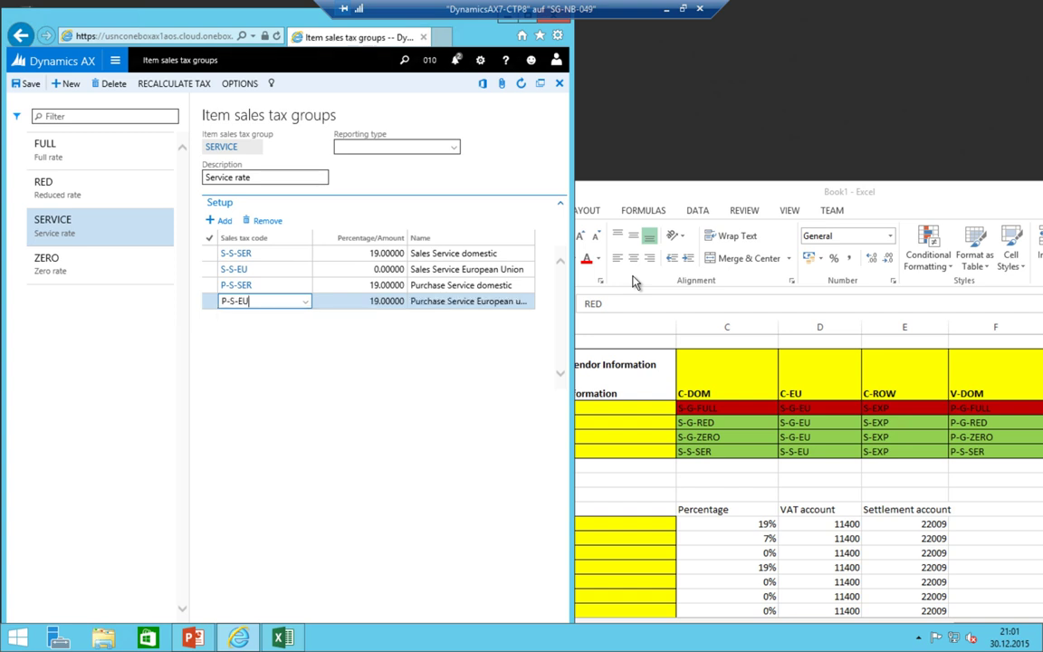
key(Down)
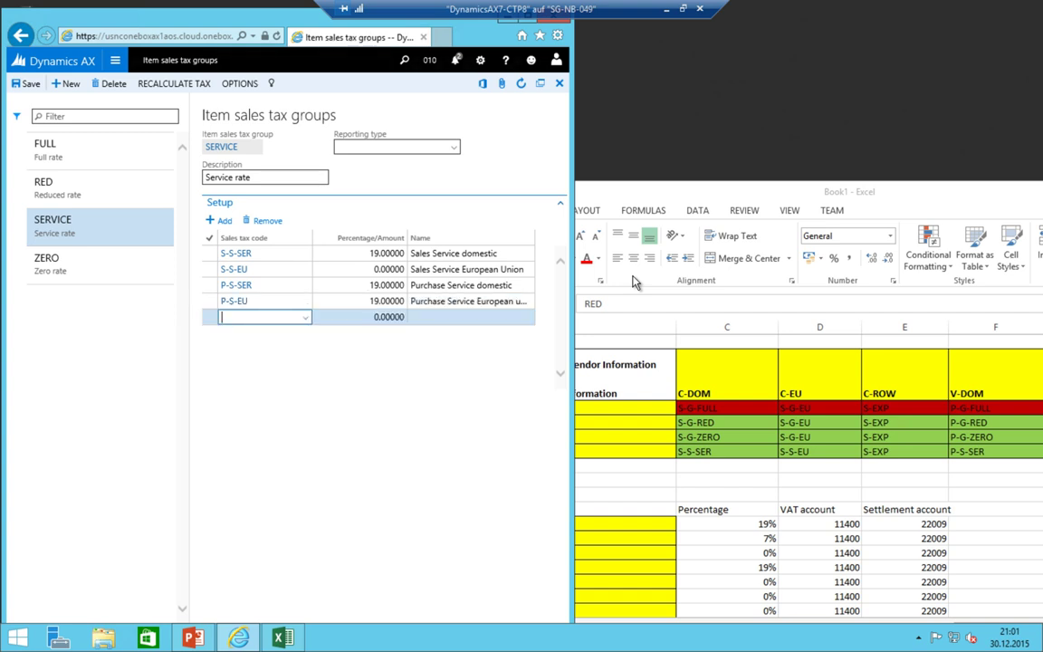
text(s-exp)
key(Return)
key(Down)
text(p-imp)
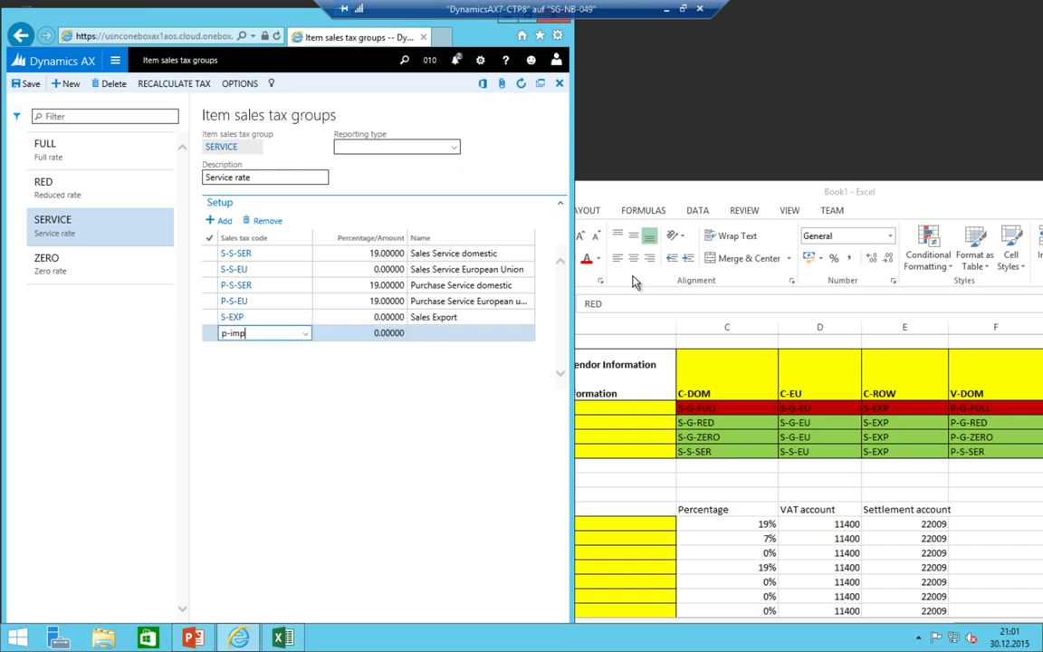
key(Return)
key(Up)
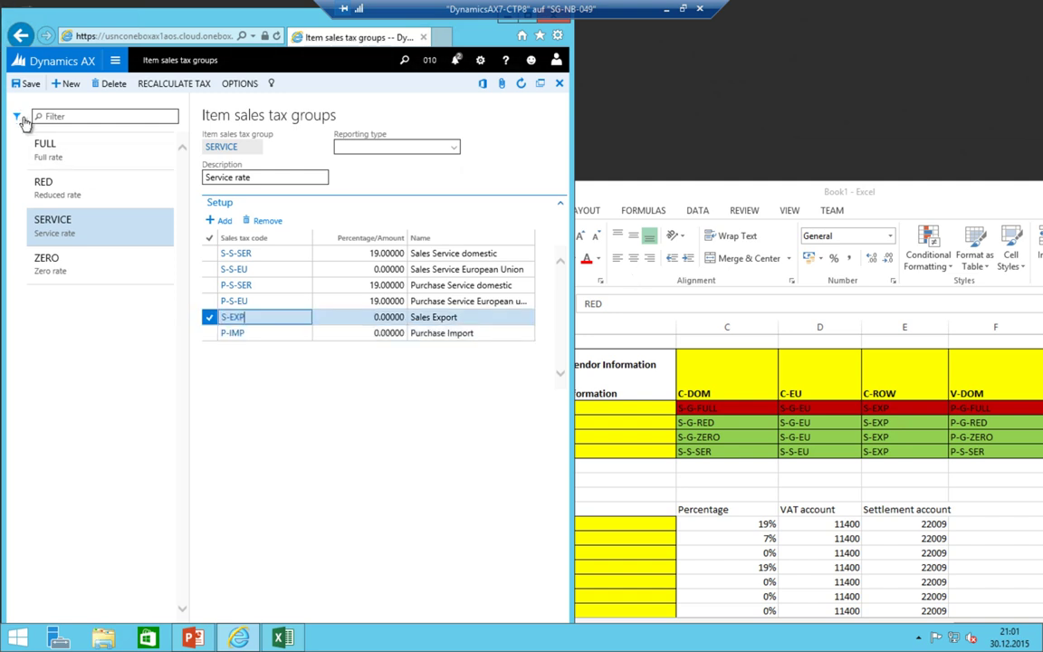
click(59, 184)
- Compare the VAT matrix with Dynamics AX, maximising AX and reviewing the P-G-RED line
drag(168, 20, 177, 35)
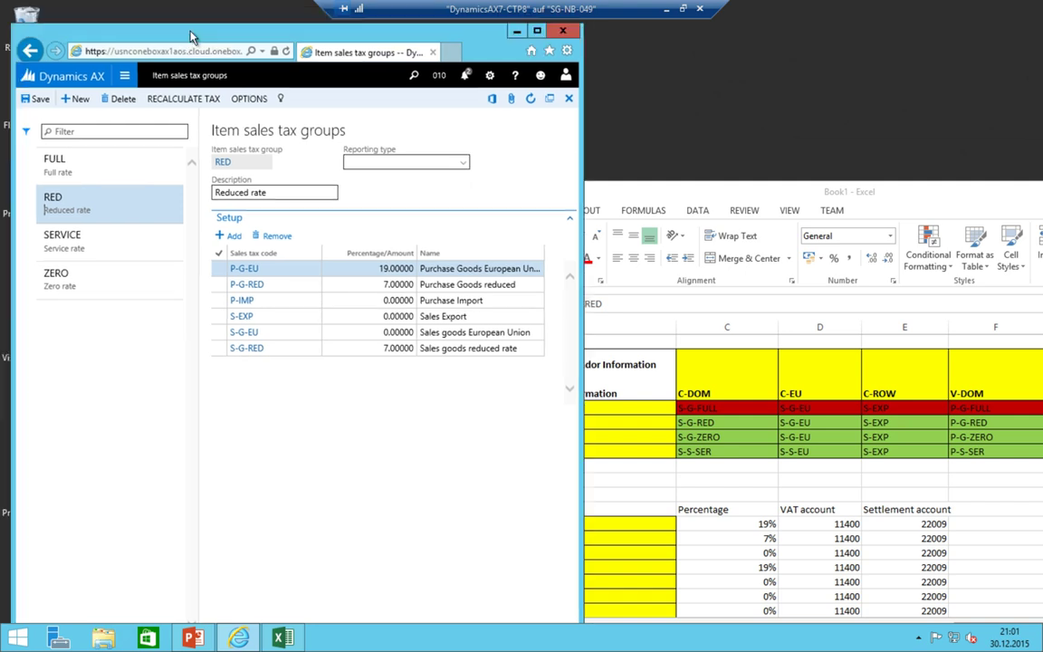
click(797, 191)
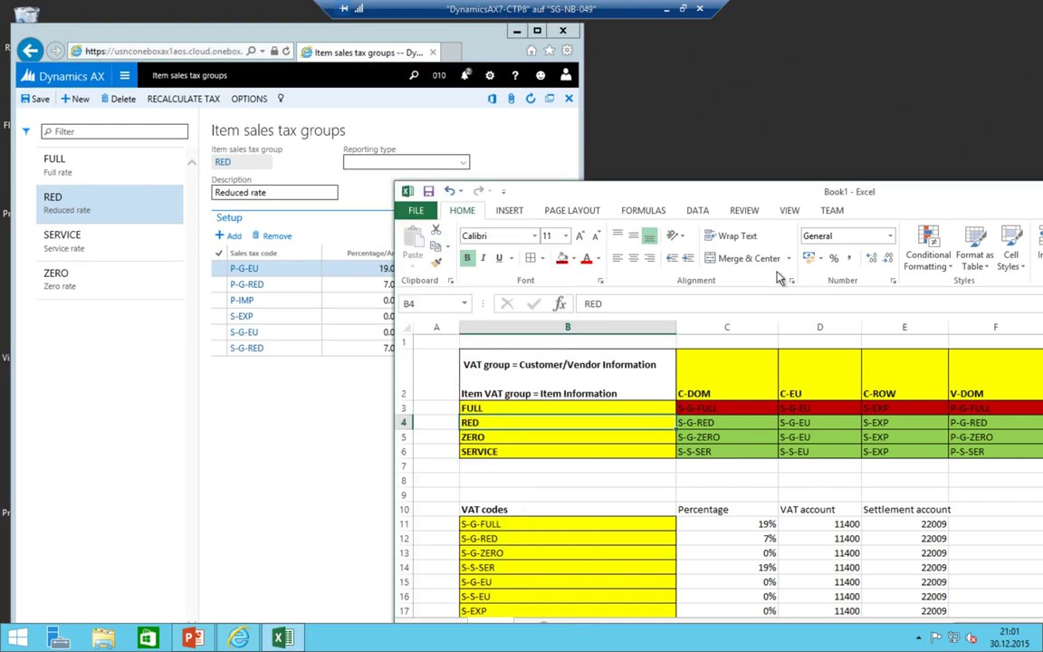
drag(797, 192, 544, 141)
click(477, 384)
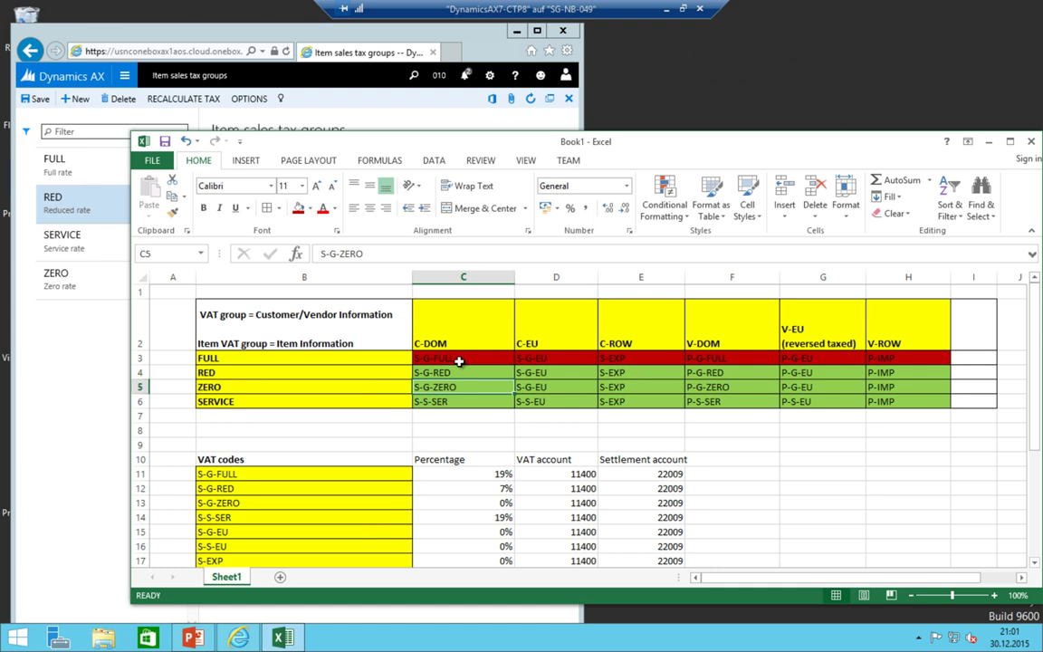
key(super+Down)
double_click(477, 30)
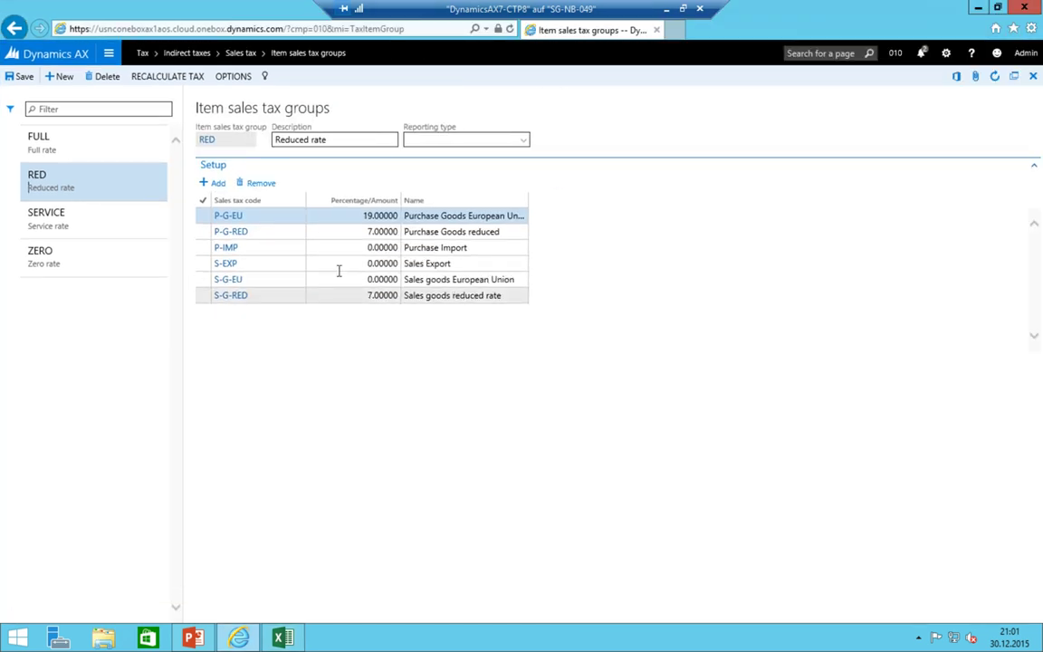
click(203, 231)
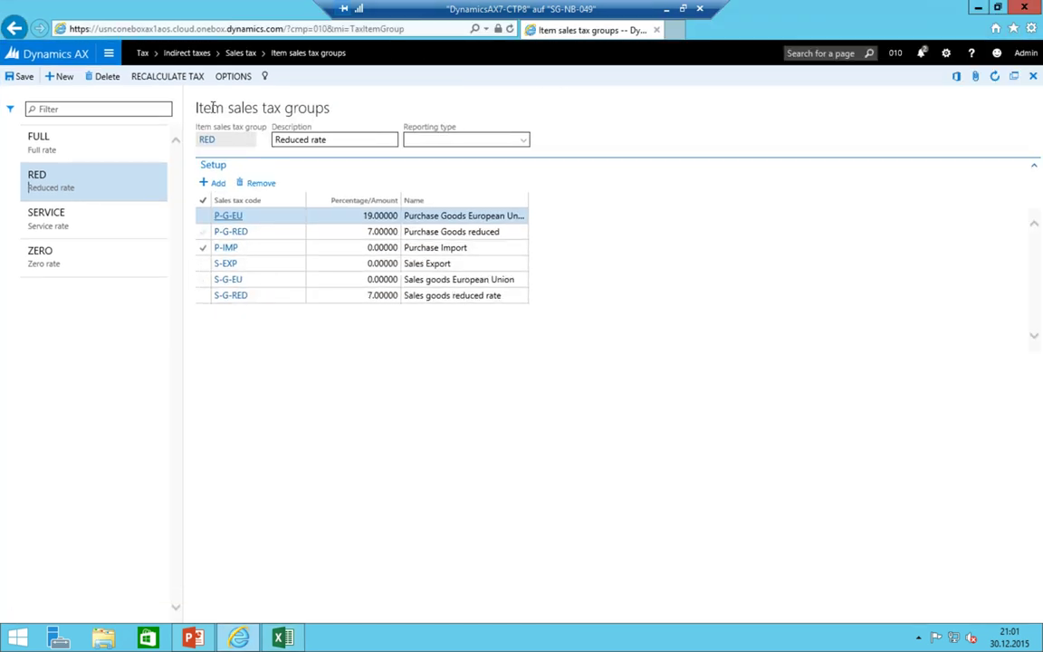
click(335, 217)
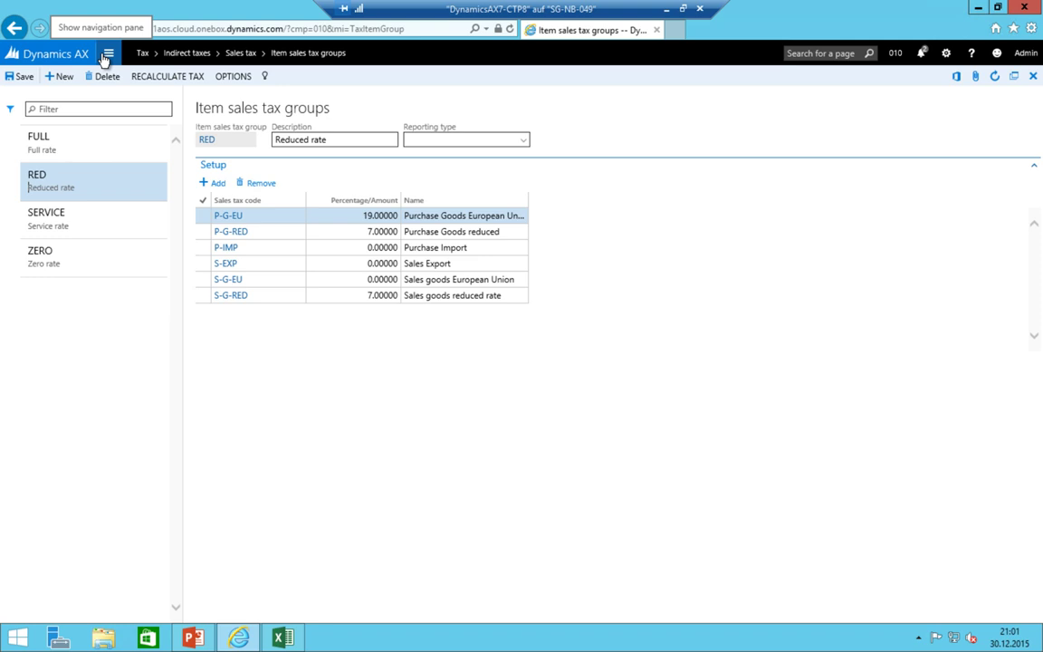
- Review the matrix headers C2:H2 and item groups B3:B6, then minimise Excel
click(282, 639)
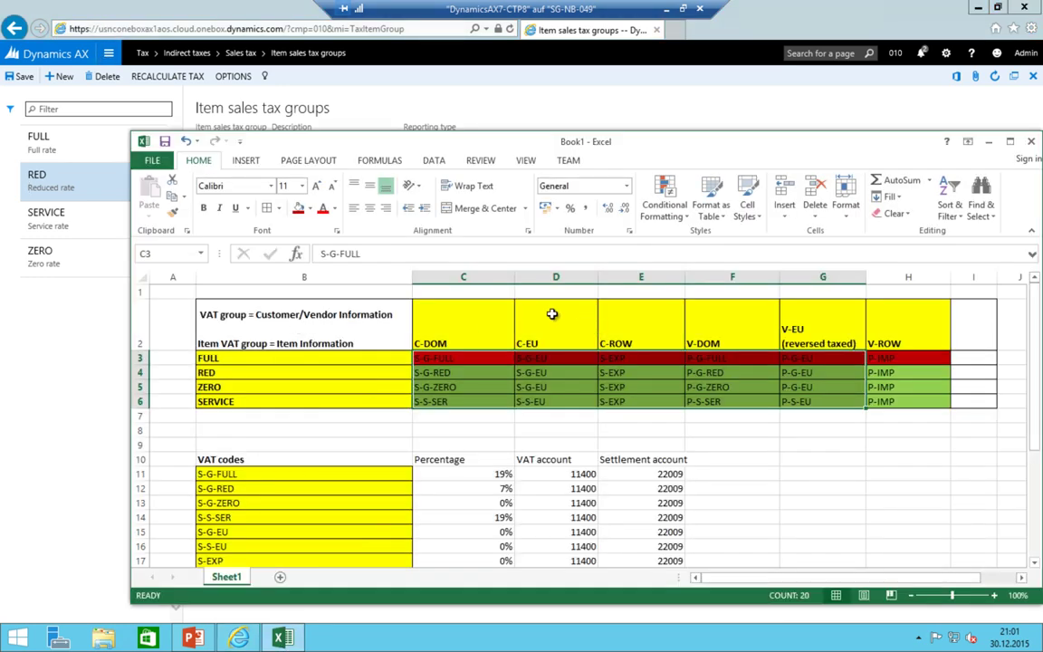
drag(432, 331, 883, 339)
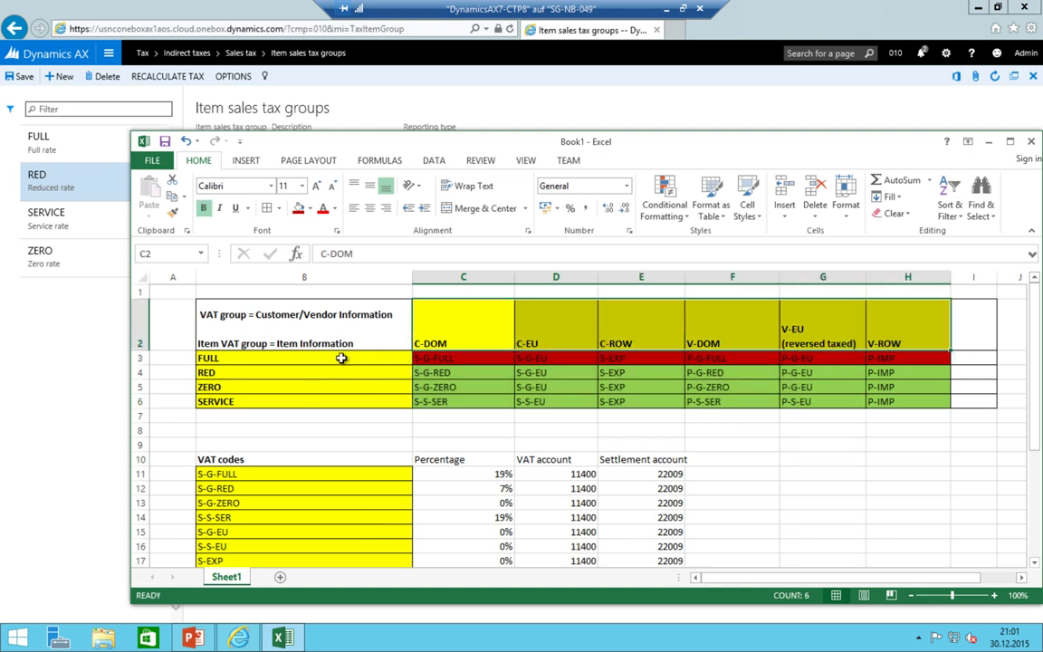
drag(342, 358, 336, 405)
drag(418, 312, 639, 317)
drag(786, 360, 737, 337)
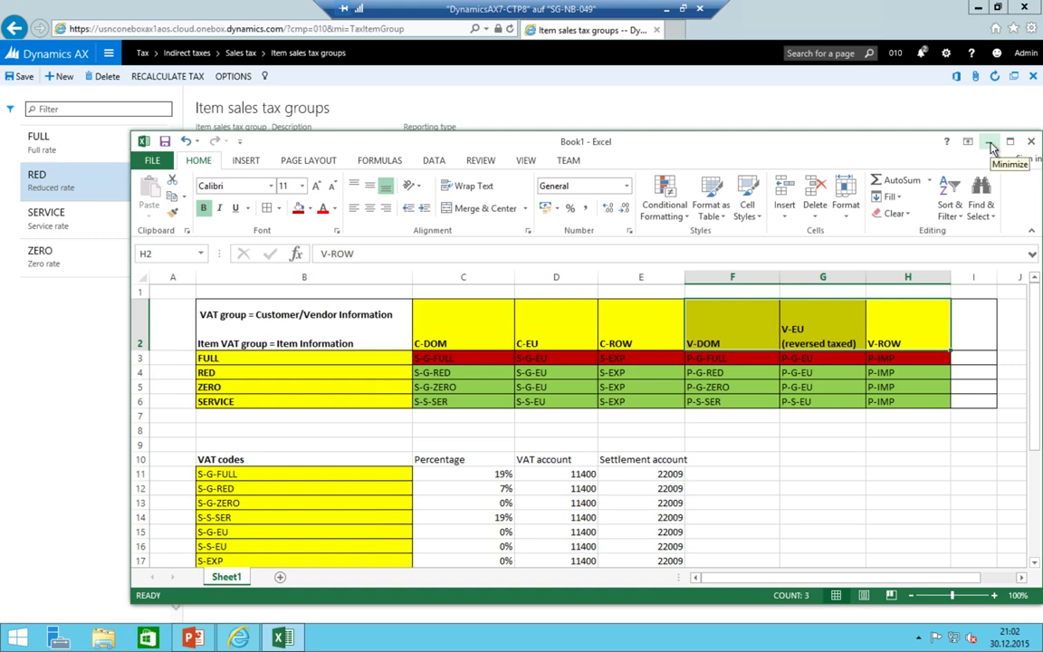
click(990, 144)
- Go to Accounts payable > Vendors > All vendors and start a new vendor record
click(109, 54)
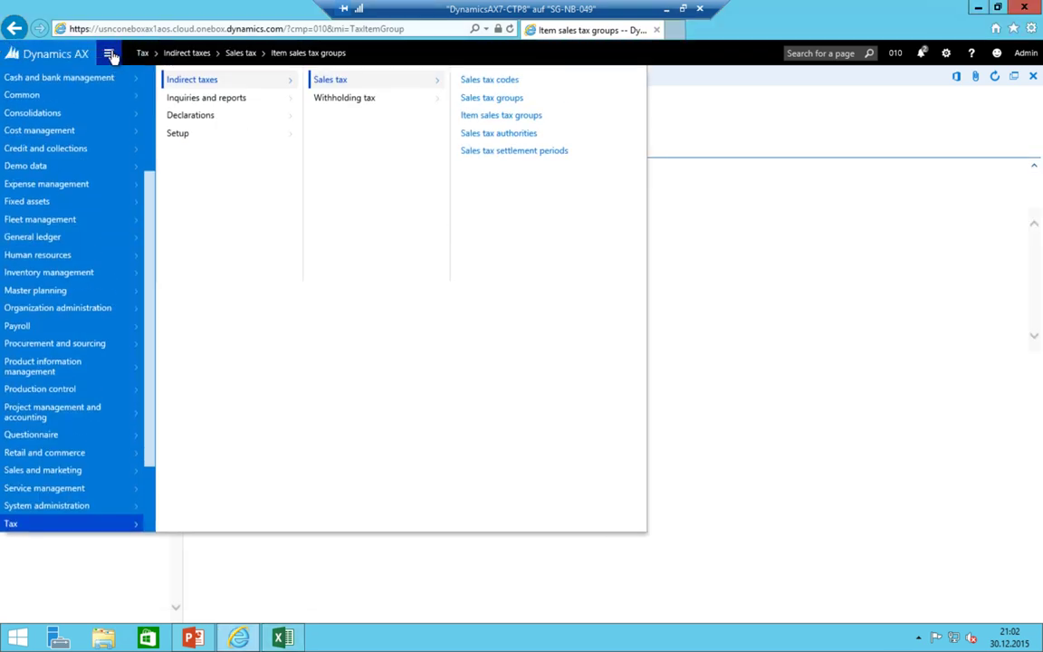
scroll(64, 408, up, 3)
scroll(68, 371, down, 2)
scroll(68, 364, up, 2)
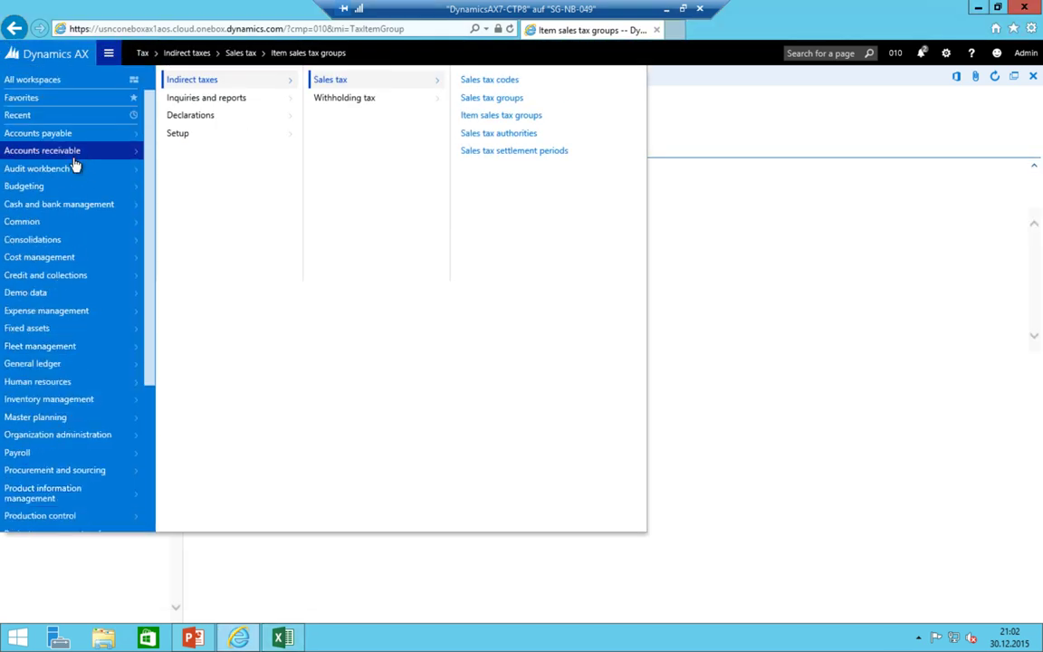
click(70, 133)
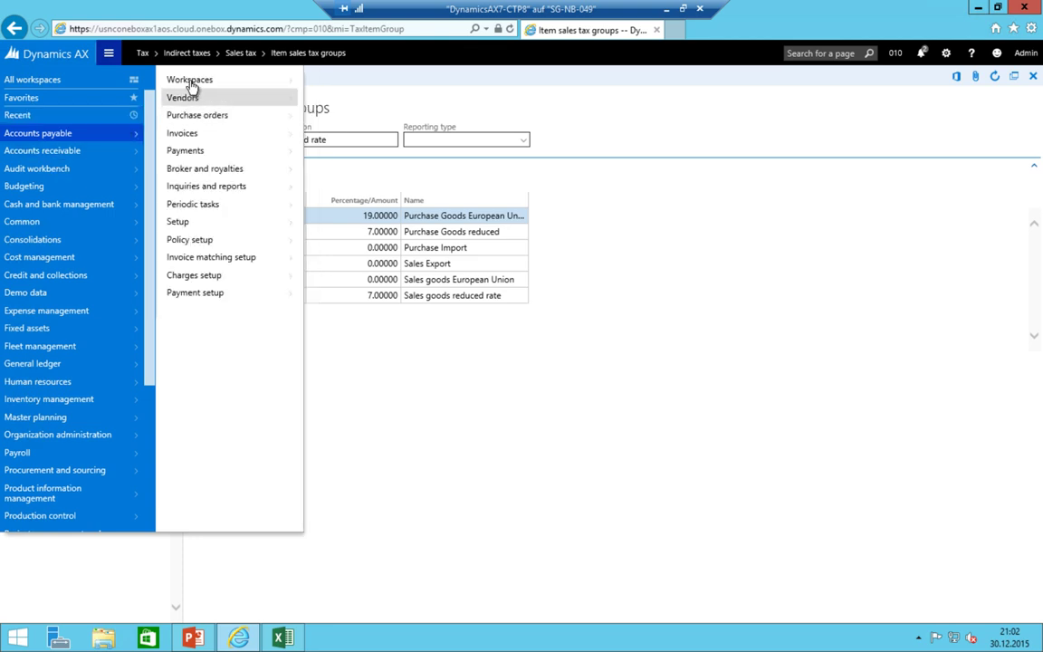
click(193, 98)
click(342, 85)
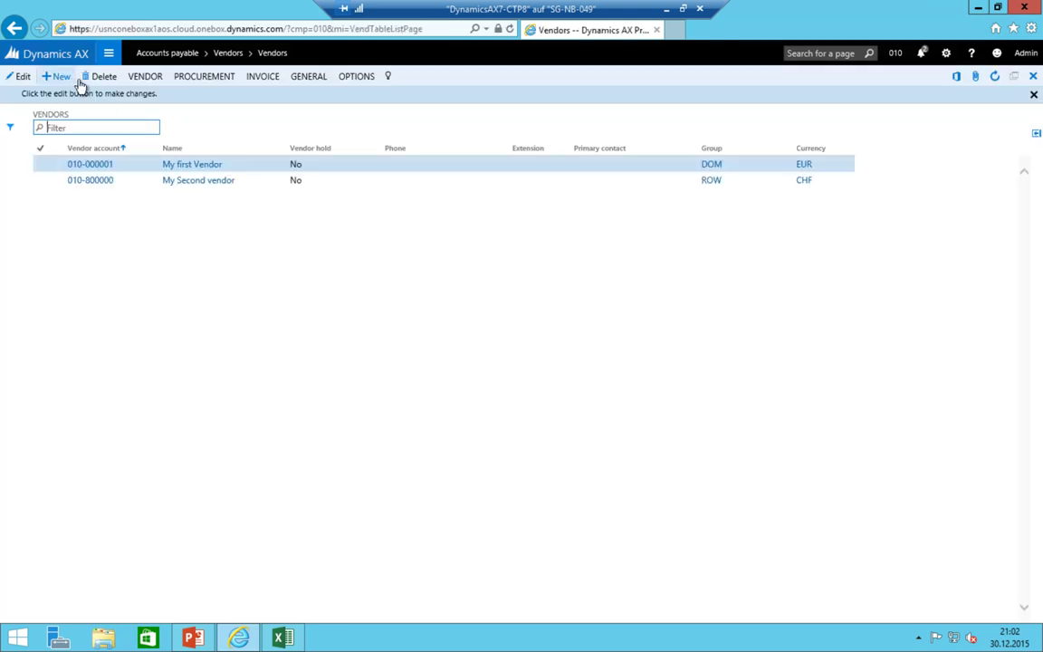
click(54, 76)
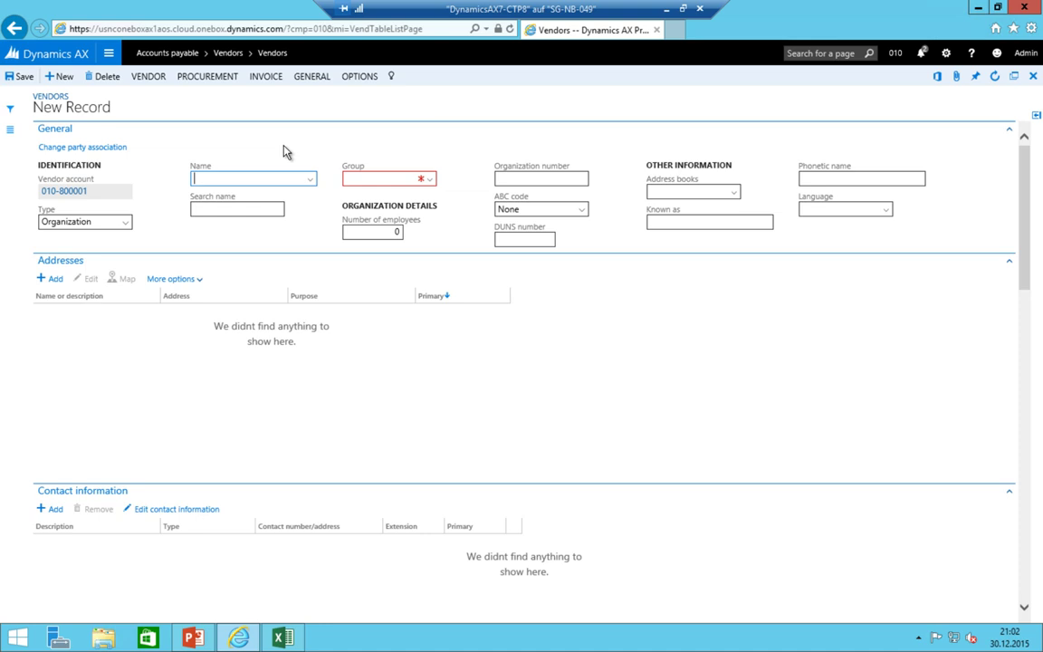
- Name the new vendor 'My French company' and assign vendor group EU
text(French comp)
key(ctrl+a)
key(BackSpace)
text(My French company)
key(Tab)
key(Tab)
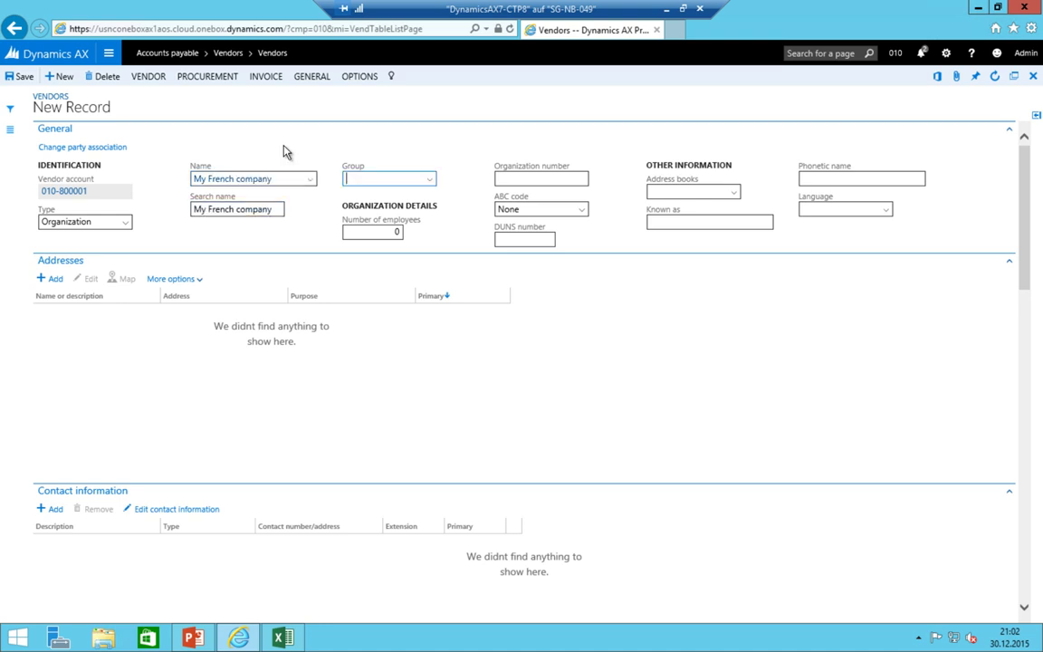
text(EU)
key(Return)
key(Tab)
key(Tab)
key(Tab)
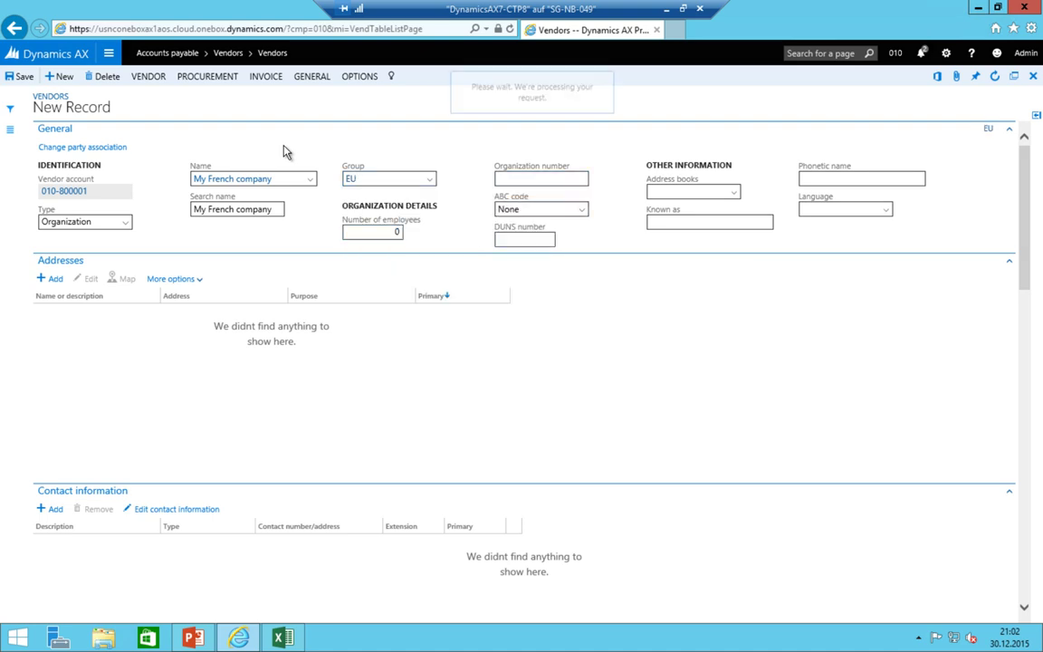
- Set terms of payment to N30EOM and method of payment to UBS_EUR
scroll(93, 293, down, 1)
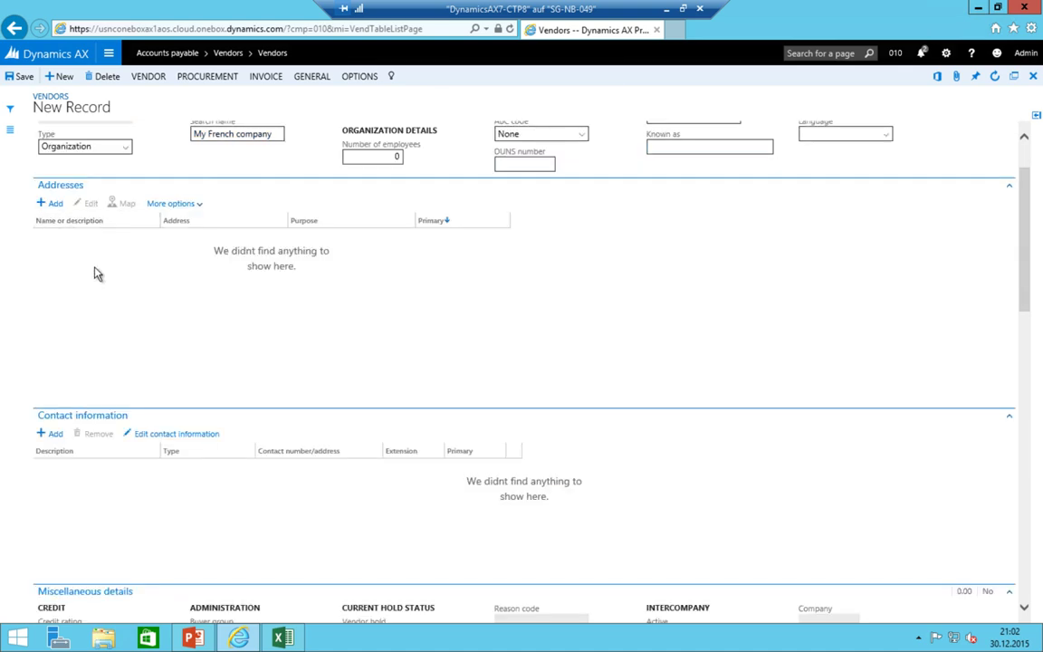
scroll(106, 299, down, 3)
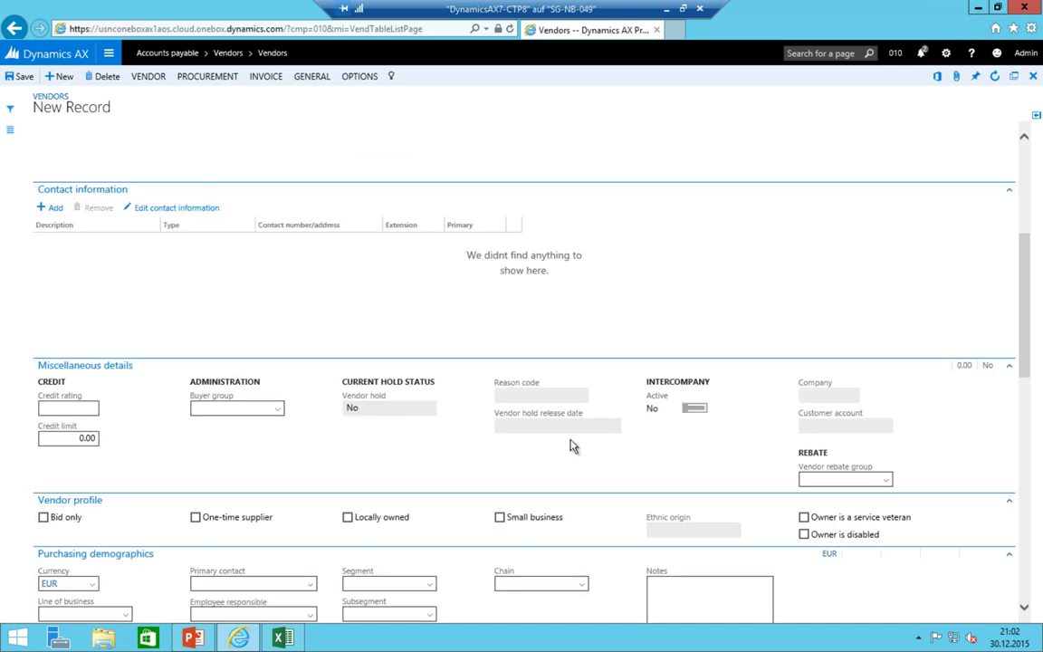
scroll(471, 400, down, 1)
scroll(283, 431, down, 2)
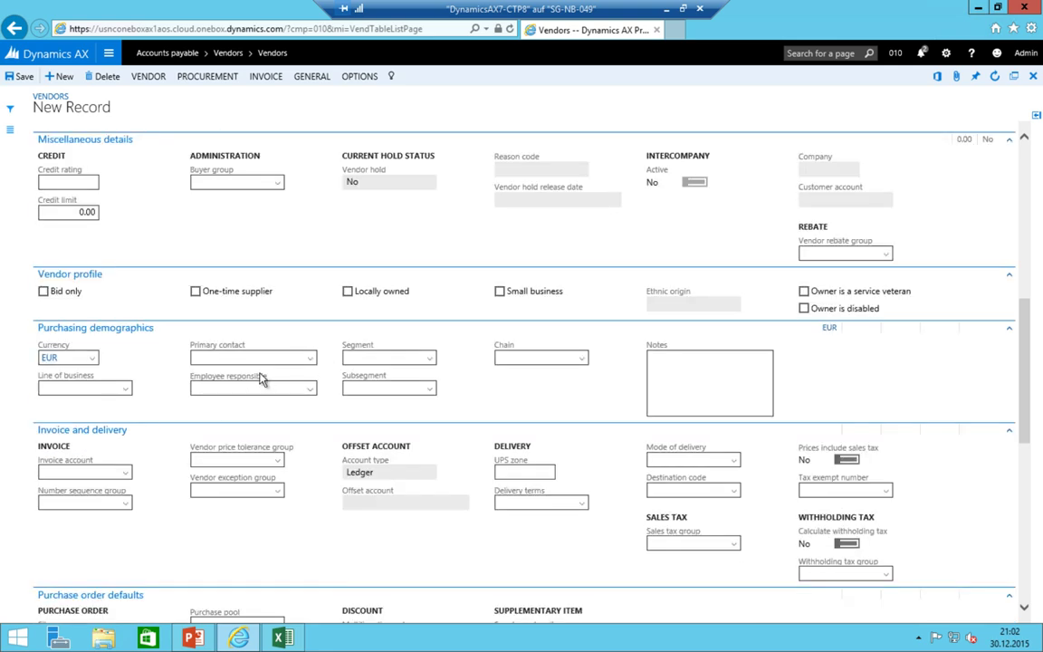
scroll(229, 421, down, 2)
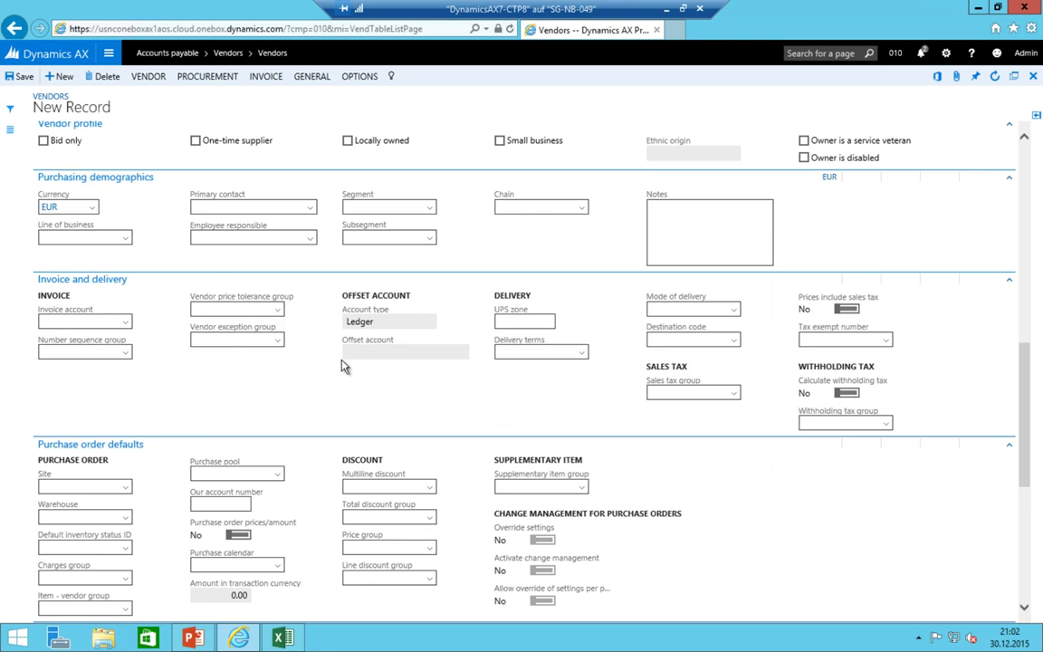
scroll(342, 366, down, 2)
scroll(118, 373, down, 3)
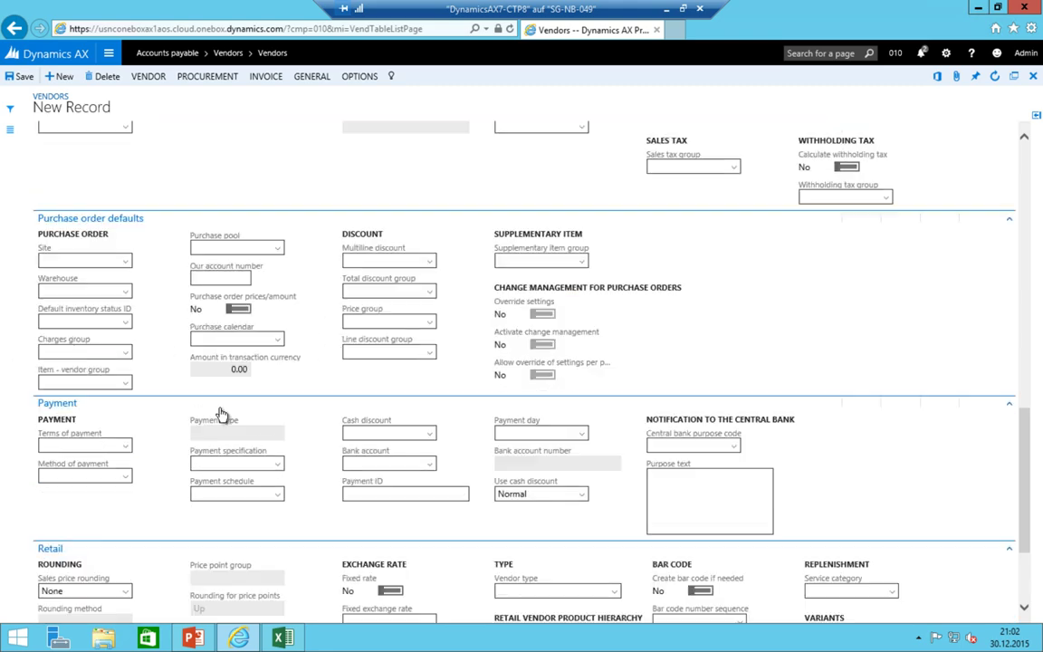
click(123, 298)
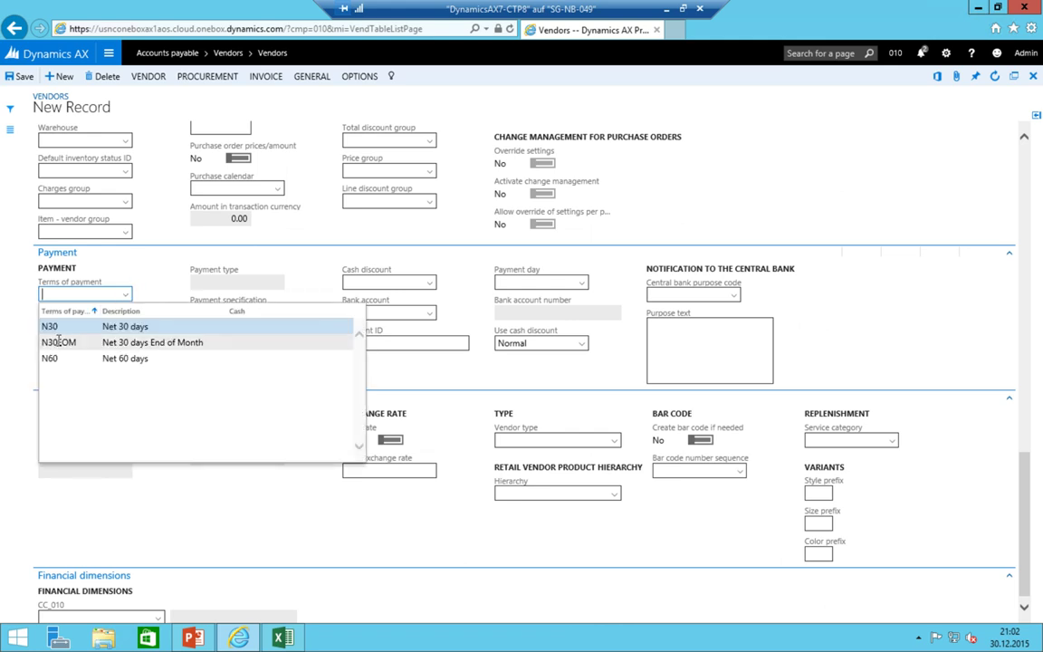
click(60, 342)
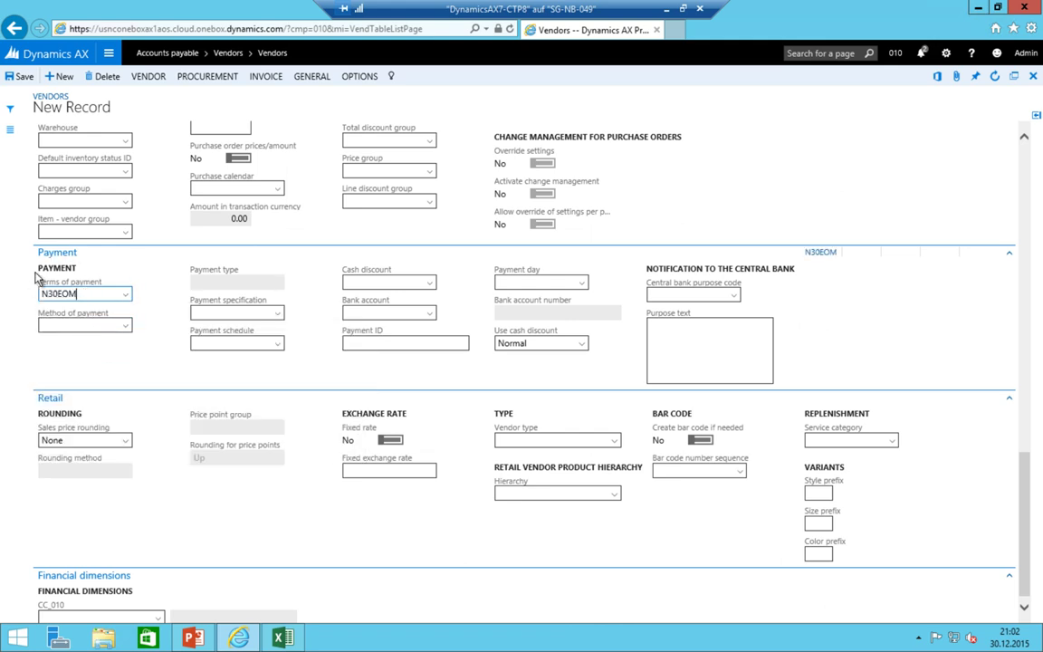
click(129, 328)
click(127, 326)
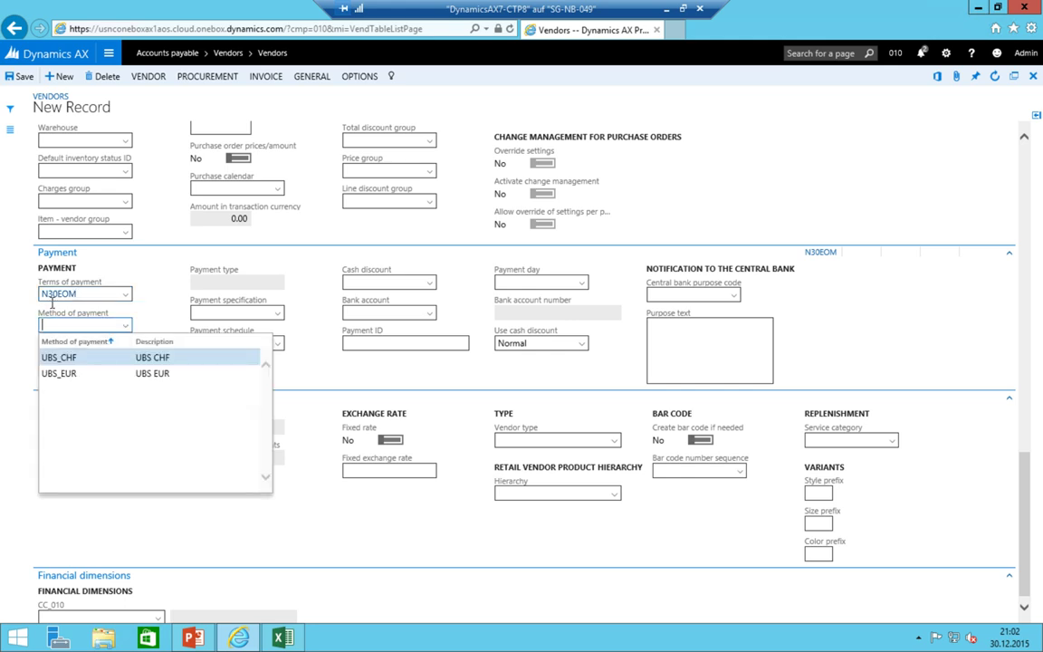
click(104, 372)
key(Tab)
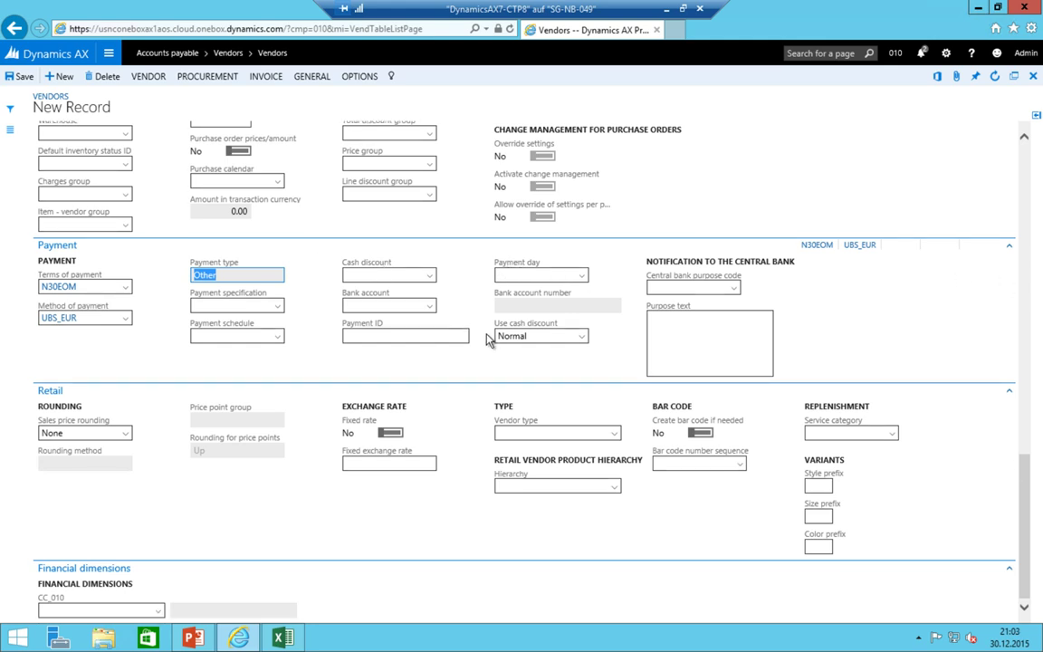
- Set the vendor's sales tax group to V-EU
scroll(305, 488, up, 2)
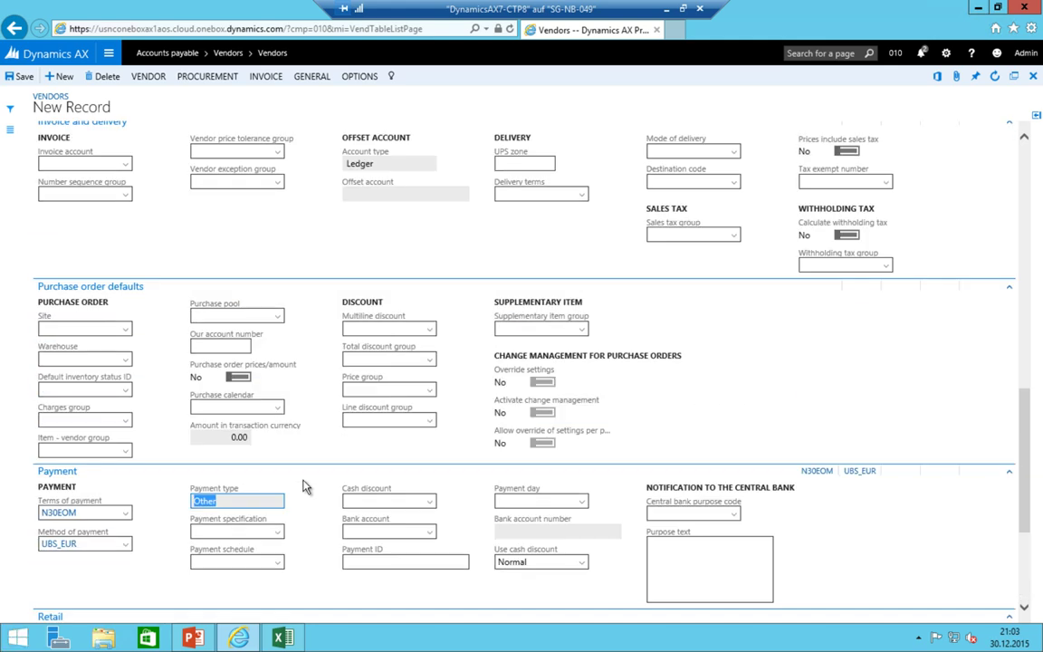
scroll(306, 487, up, 3)
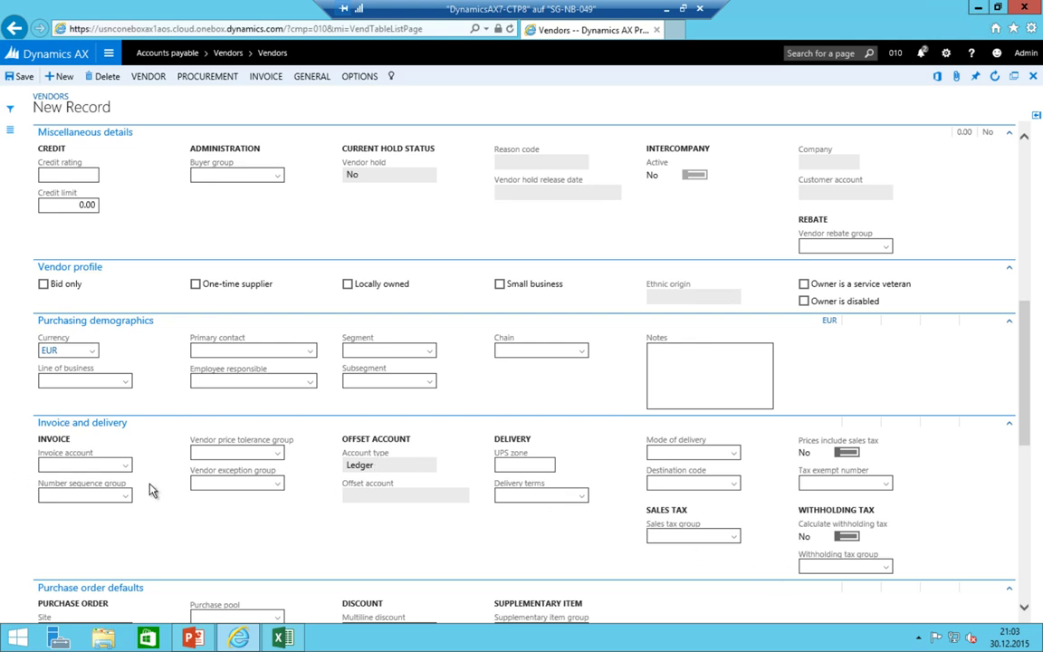
click(737, 541)
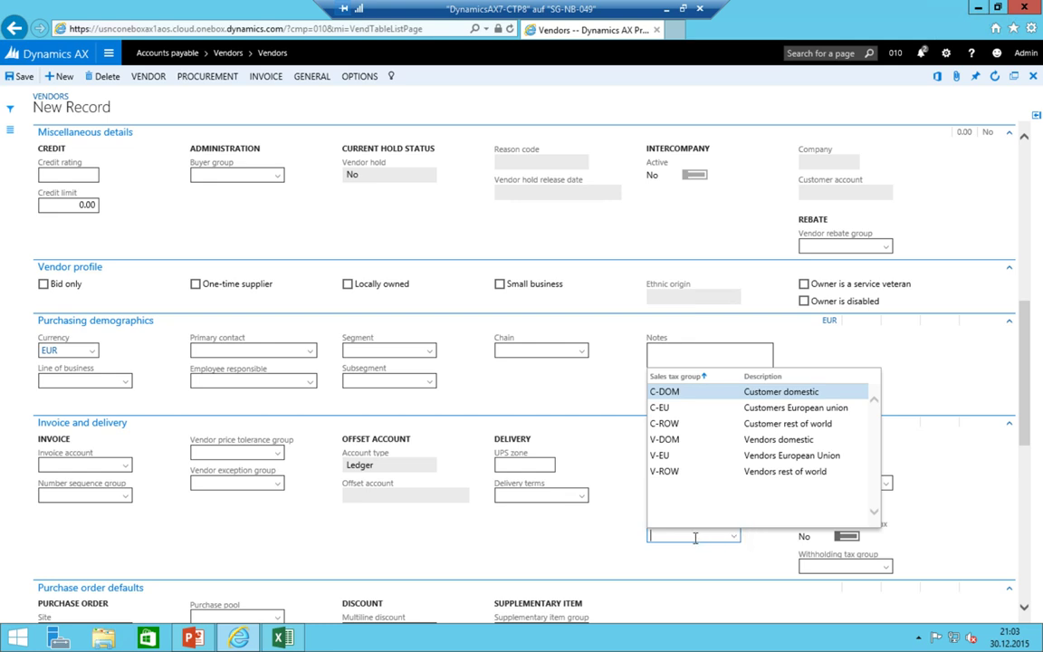
click(677, 455)
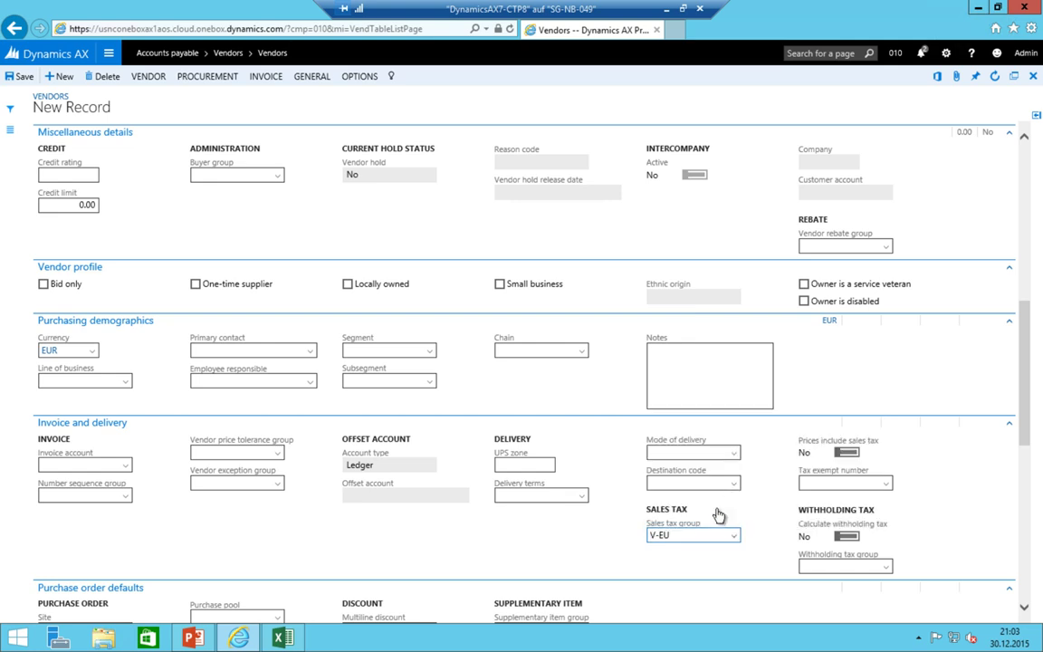
click(734, 535)
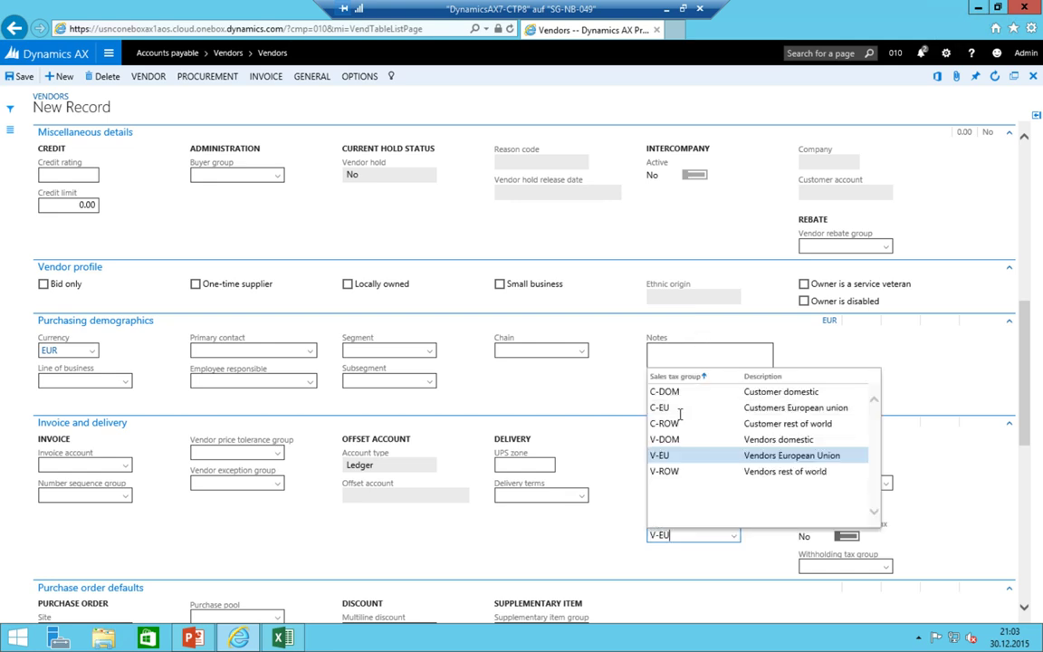
click(532, 493)
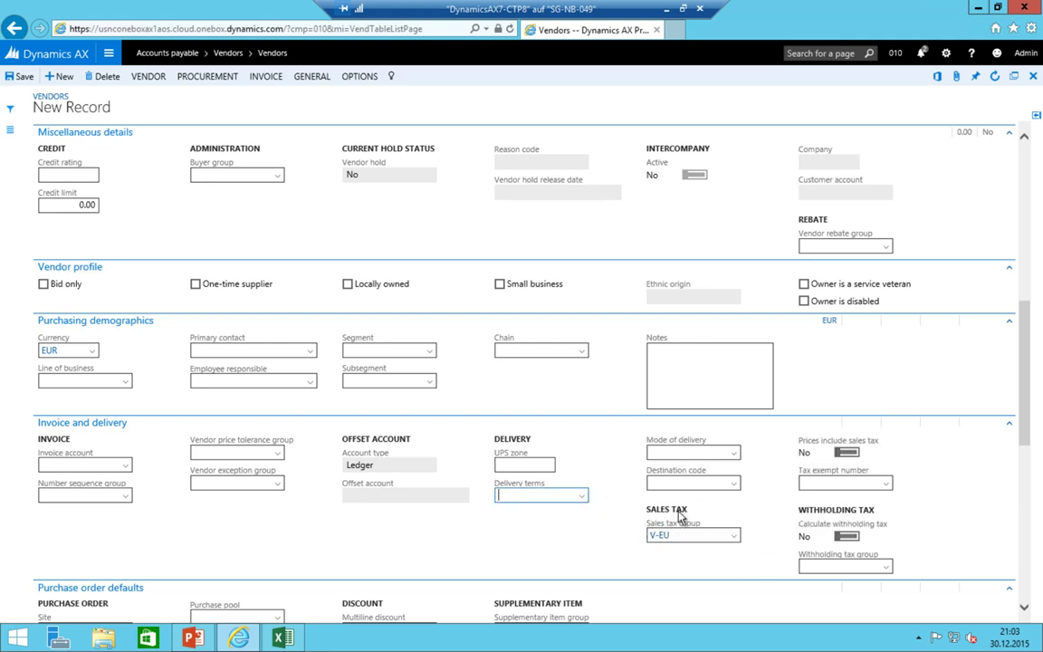
- Set the sales tax group of My first Vendor to V-DOM
click(11, 109)
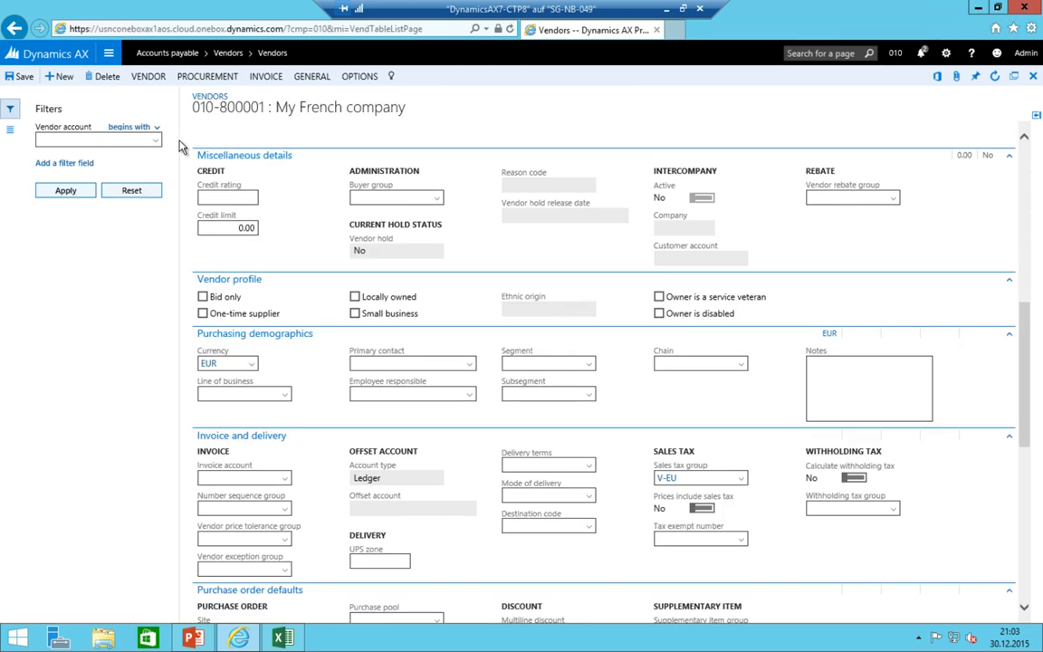
click(9, 129)
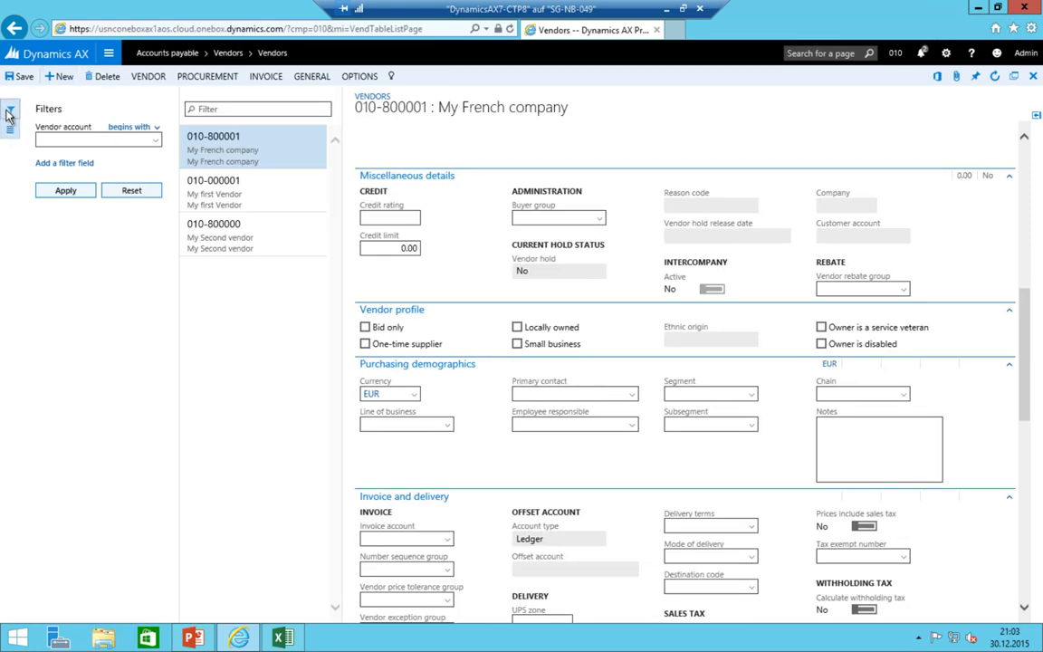
click(9, 110)
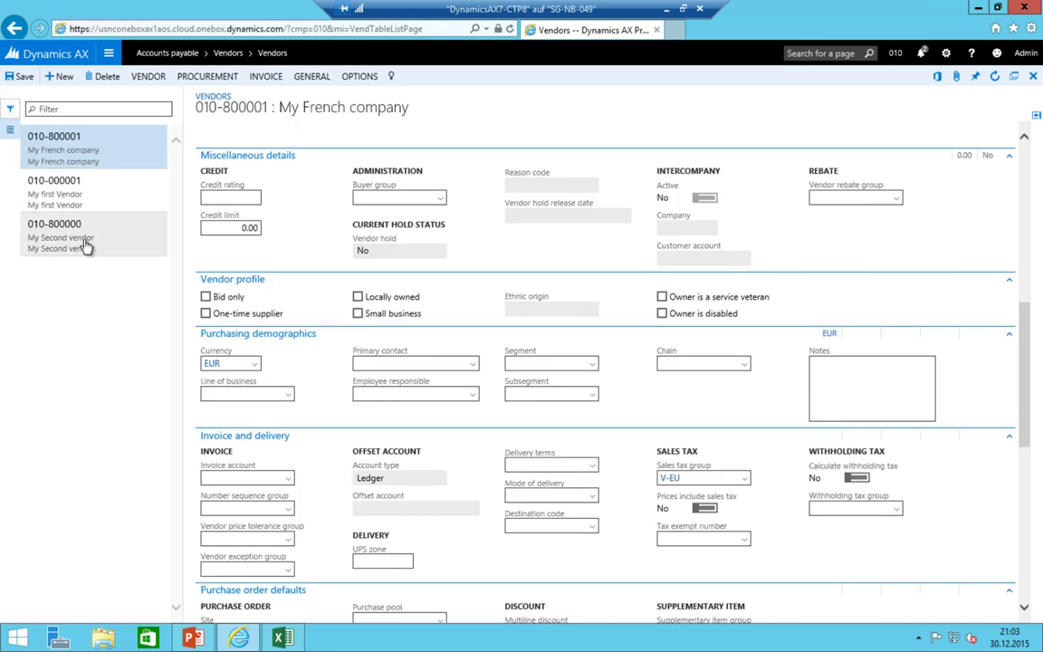
click(80, 172)
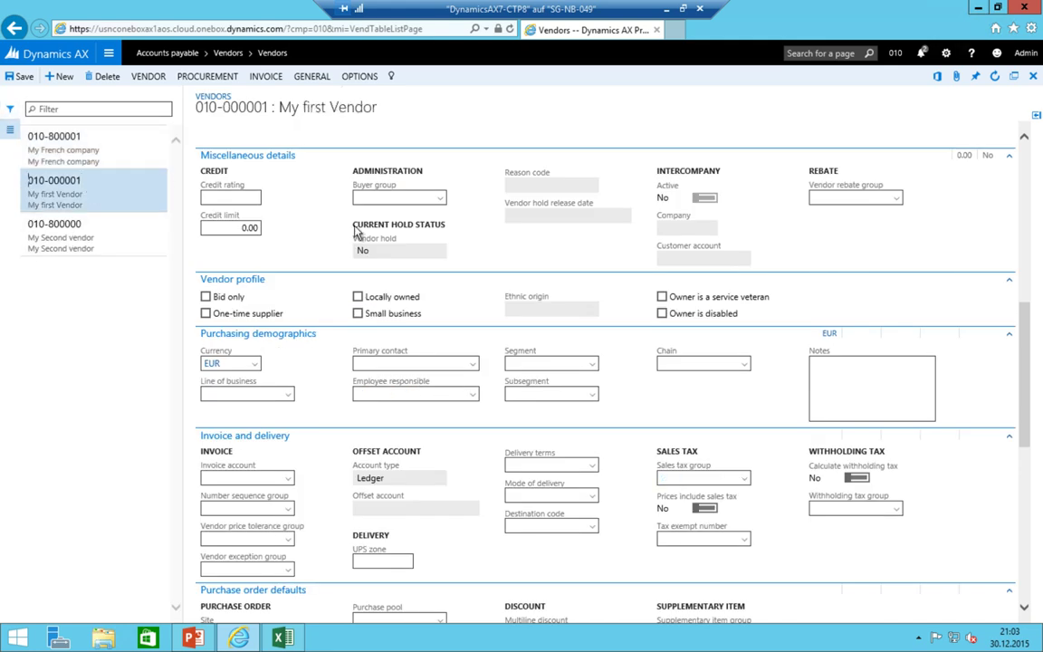
scroll(385, 217, up, 2)
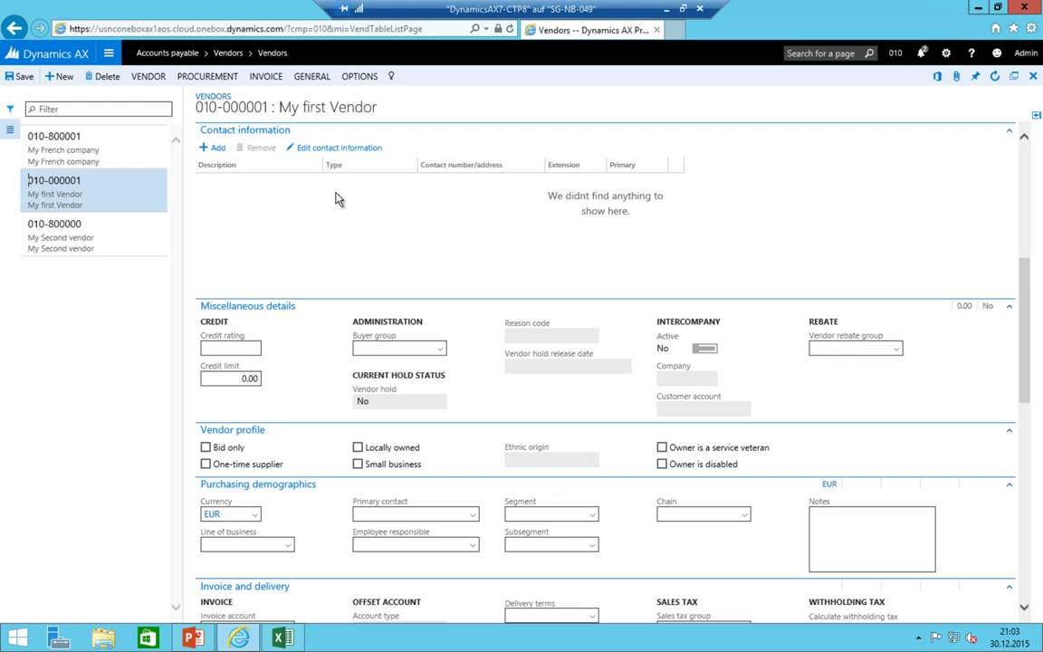
scroll(774, 451, down, 10)
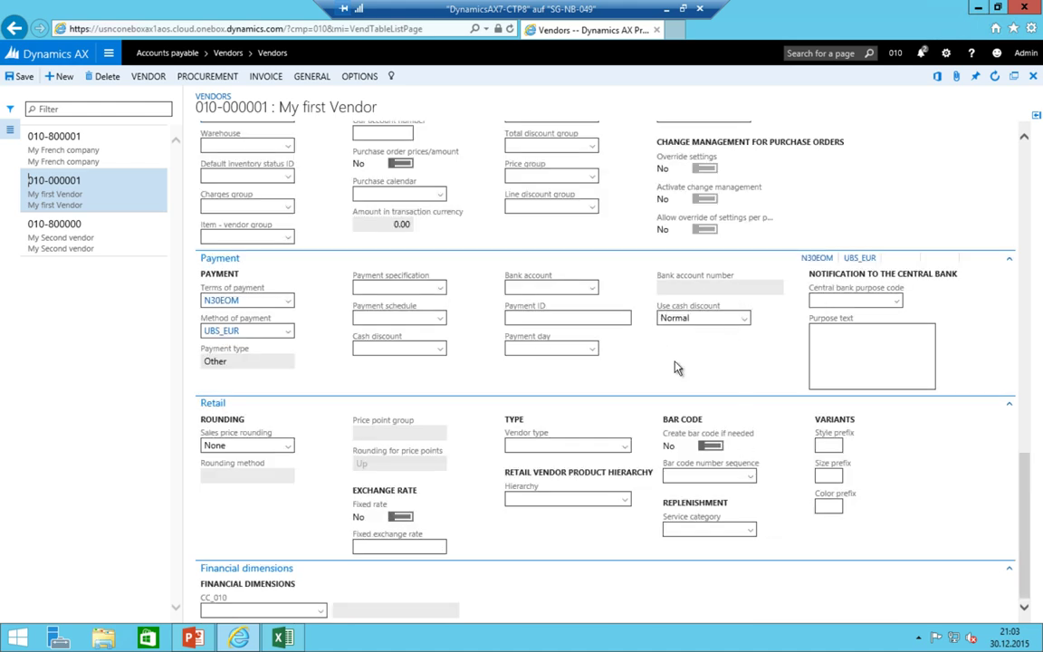
scroll(634, 358, up, 1)
scroll(683, 391, down, 1)
scroll(681, 391, up, 7)
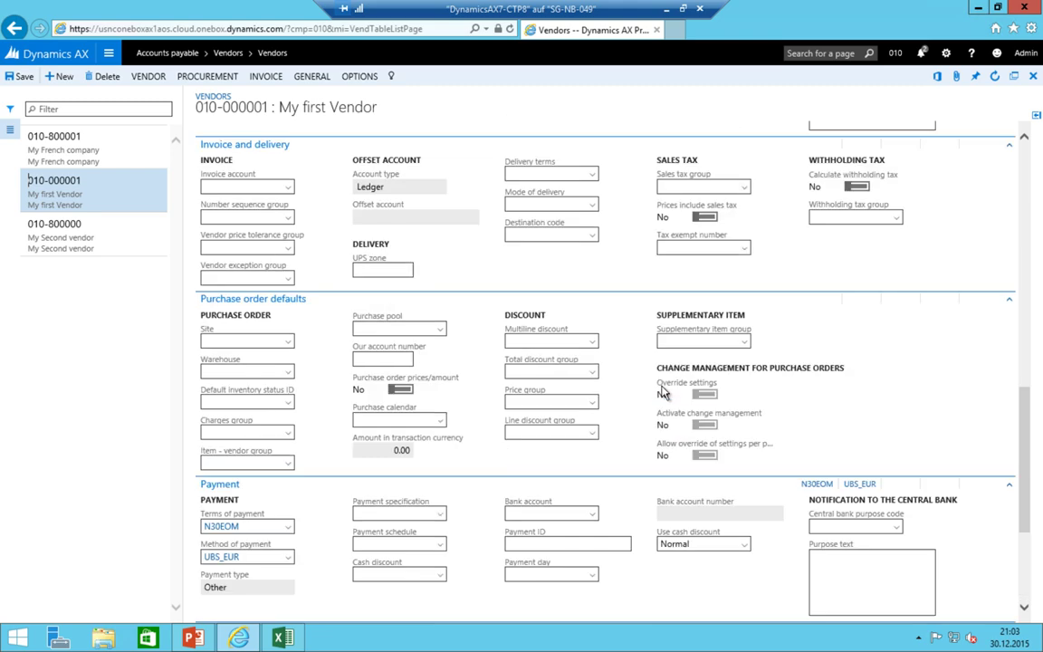
scroll(725, 470, down, 1)
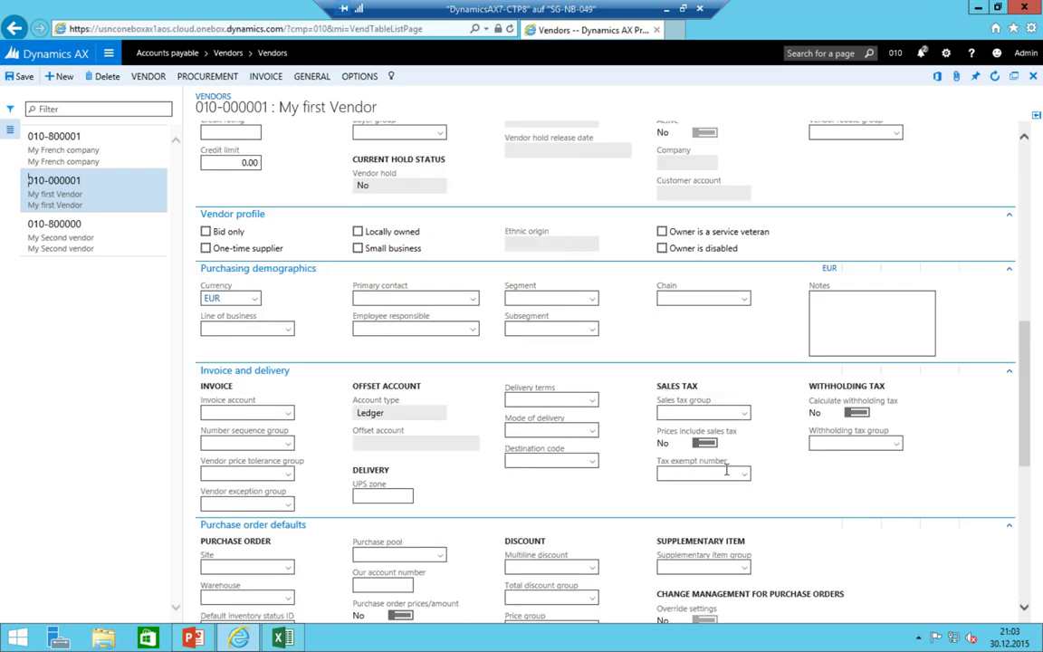
click(744, 414)
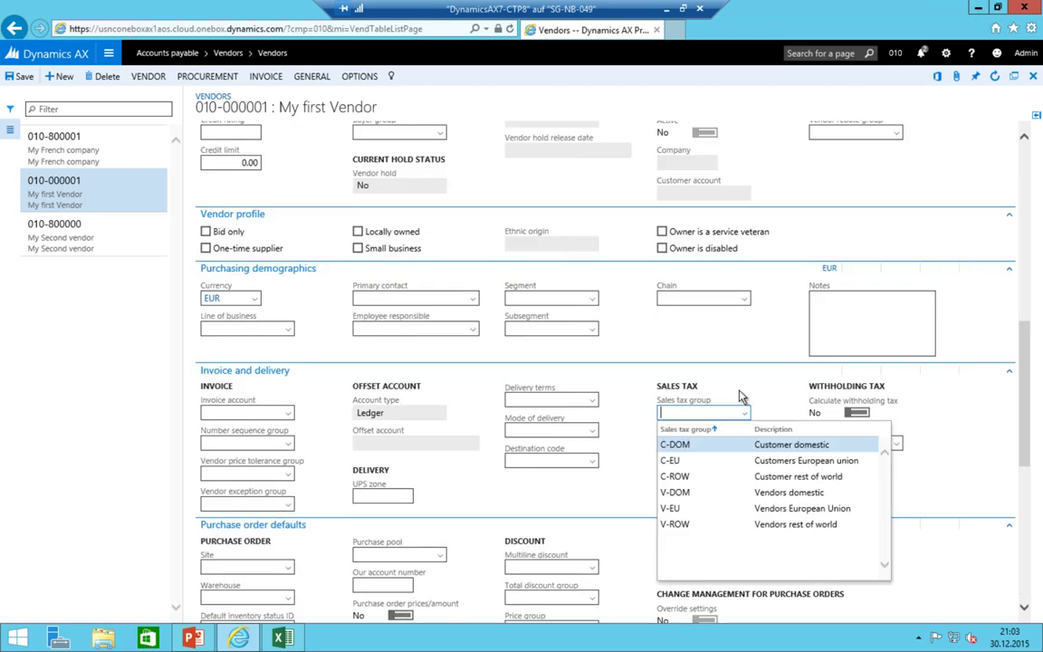
click(675, 491)
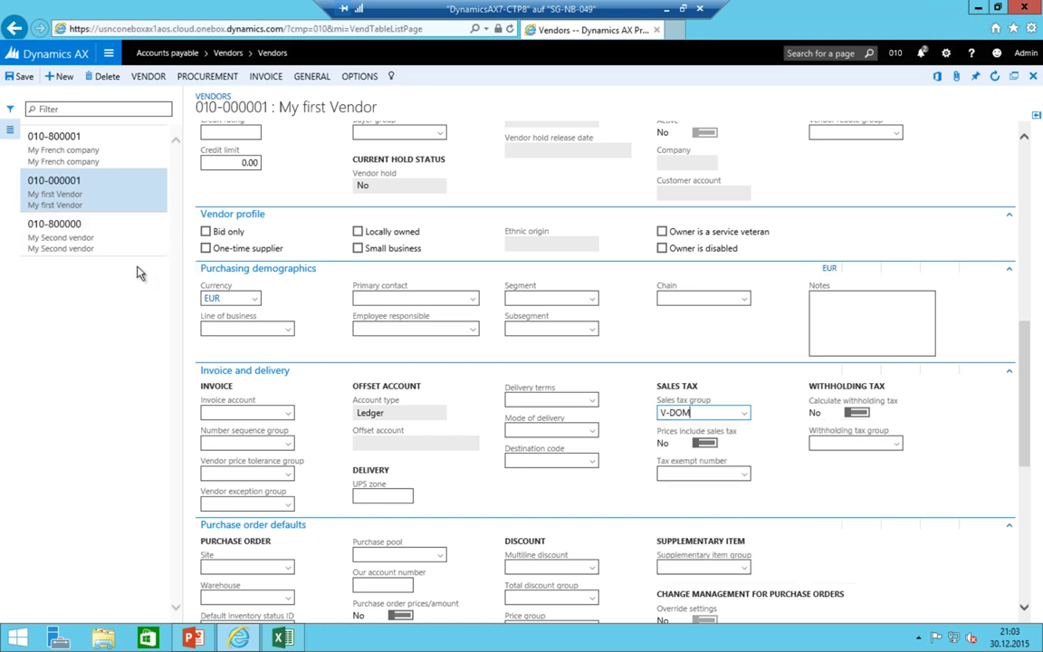
- Assign sales tax group V-ROW to My Second vendor and save it
click(68, 233)
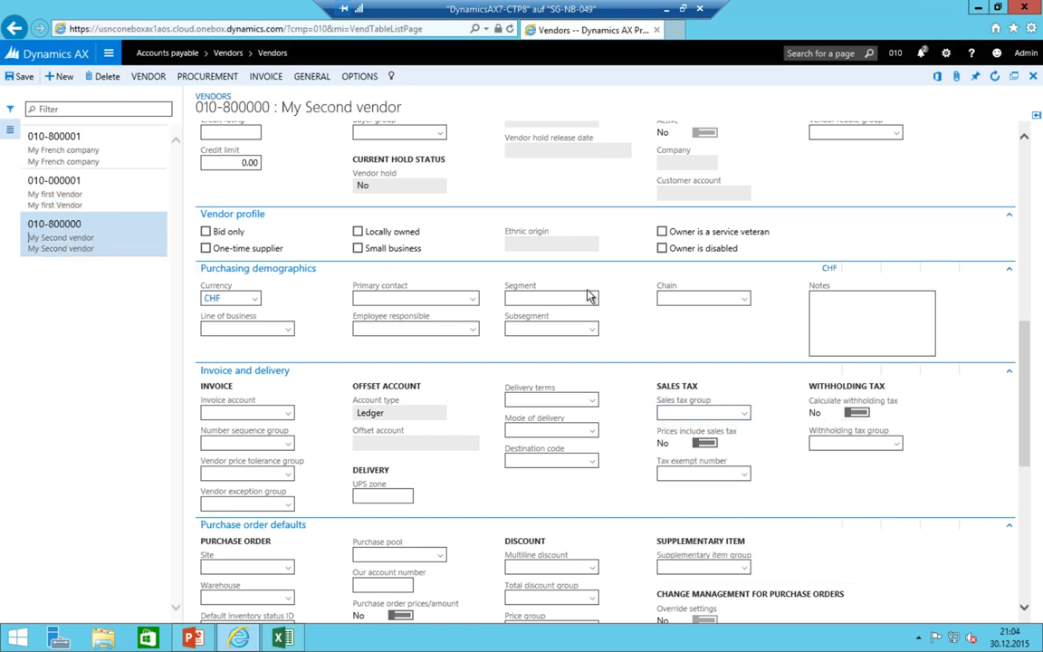
click(746, 415)
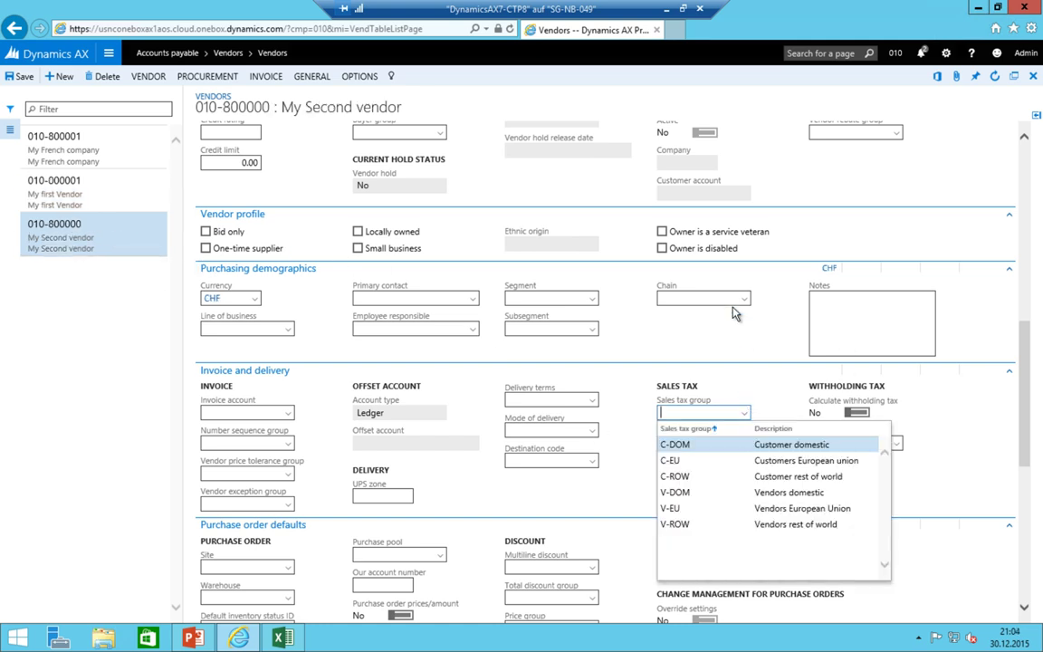
click(686, 524)
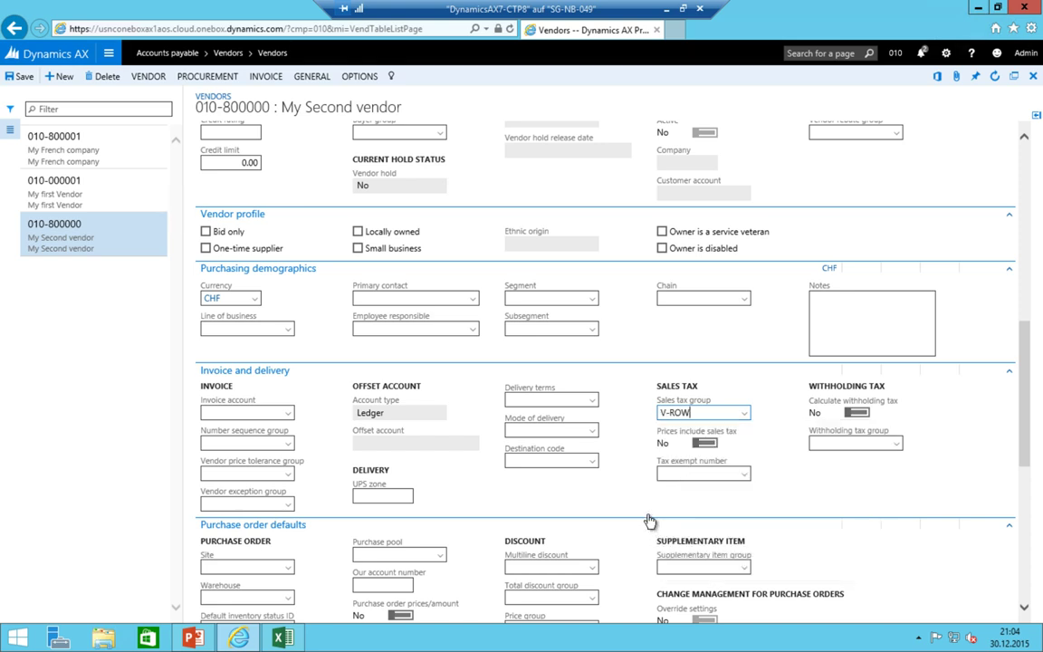
click(549, 460)
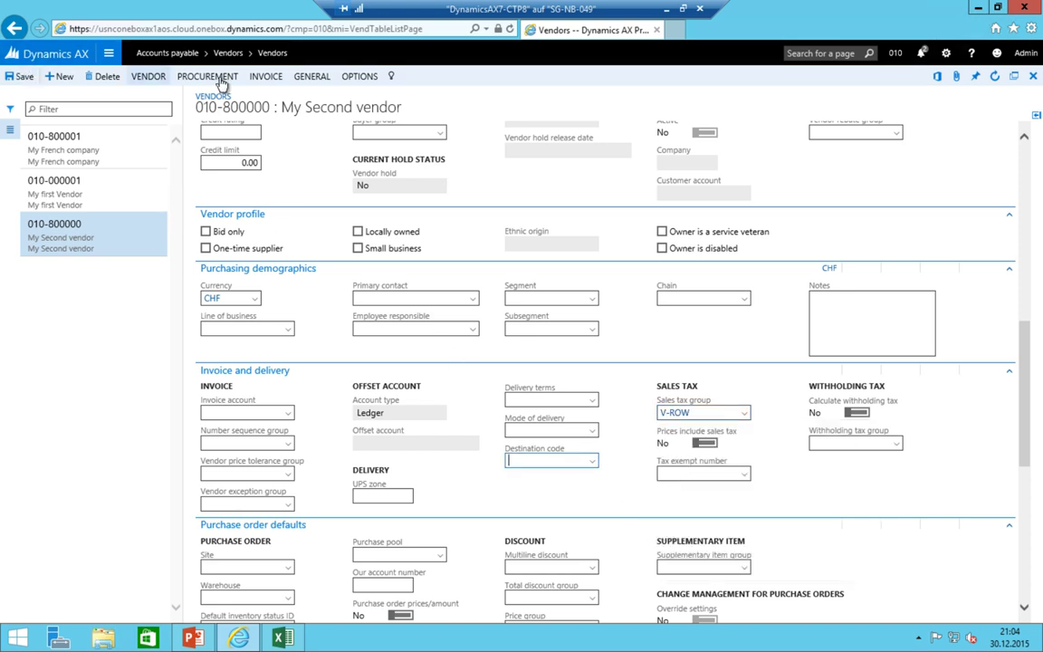
- Create invoice journal 010-000008 named PI, described 'My first VAT postings', and open its lines
click(107, 54)
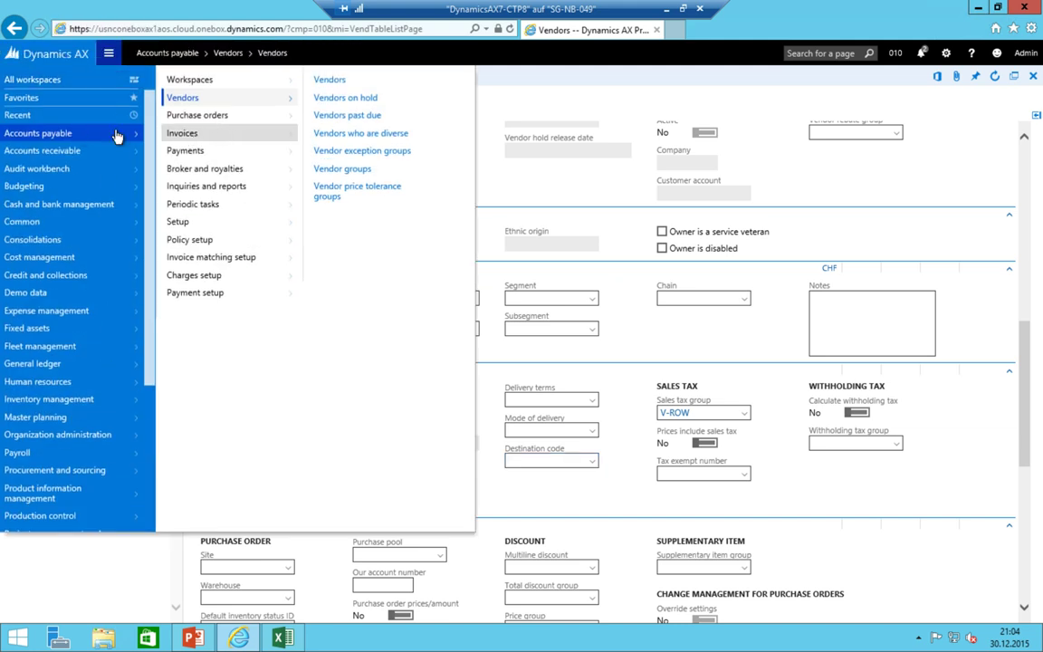
mouse_move(207, 138)
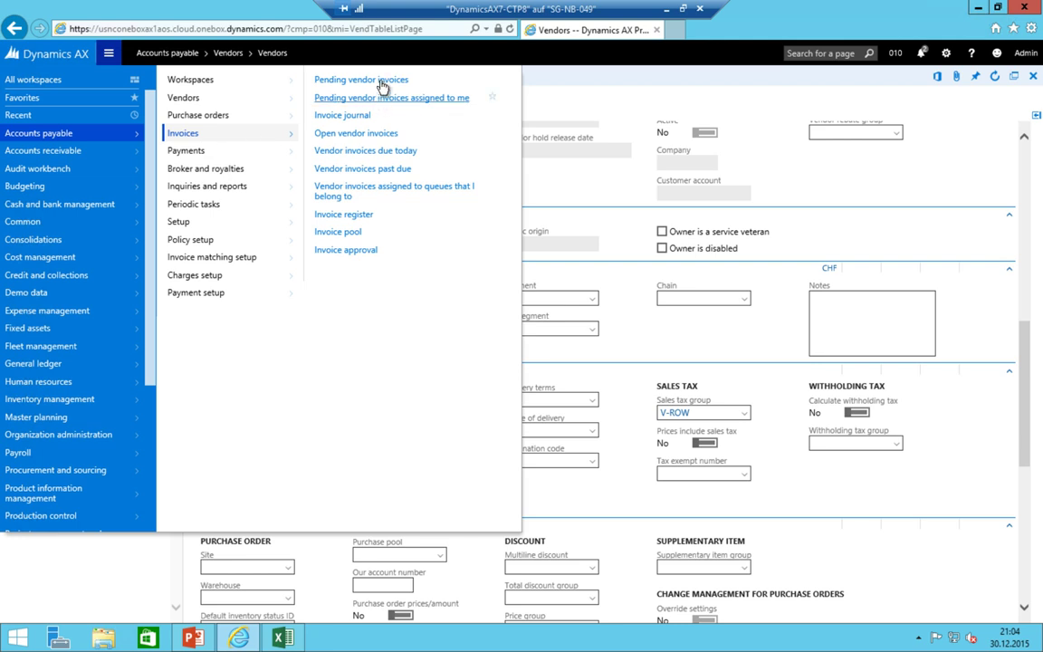
click(343, 115)
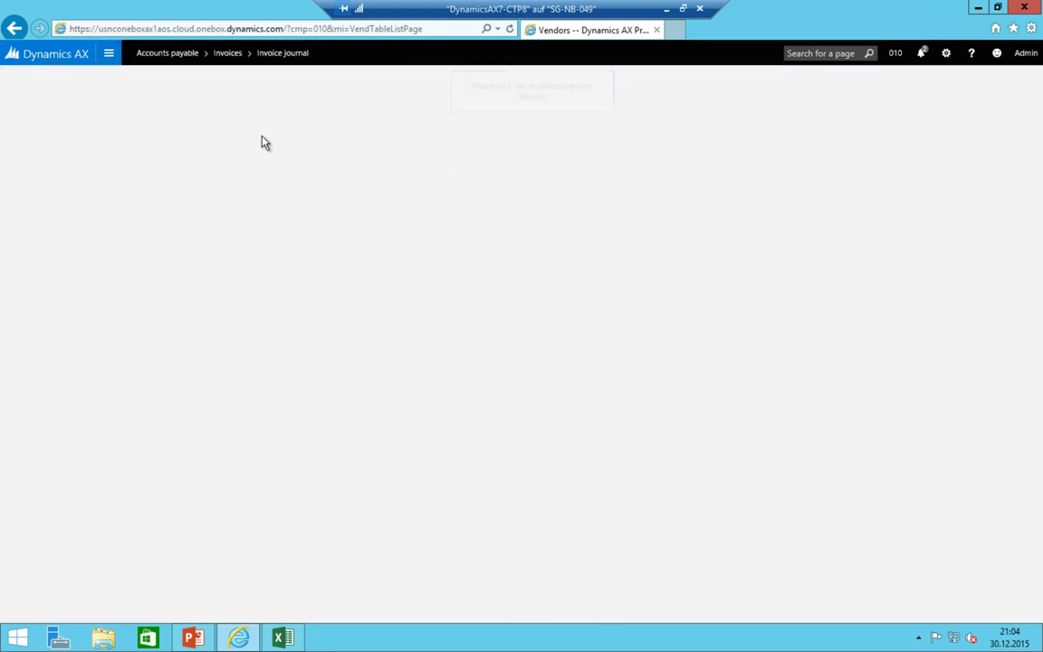
key(alt+n)
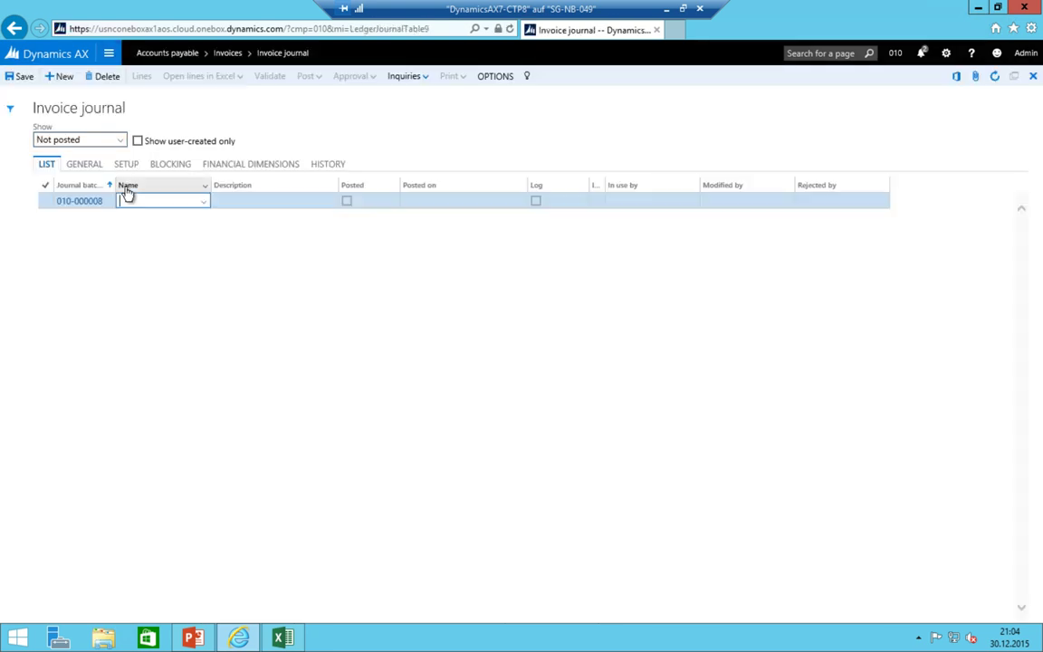
text(PI)
key(Tab)
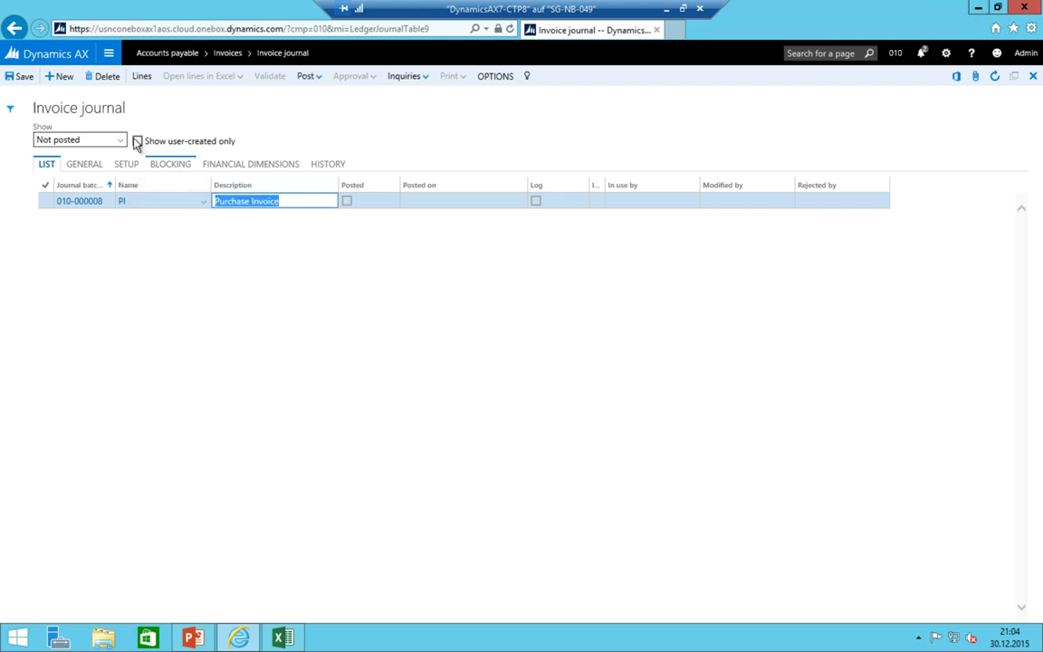
text(My first VAT postings)
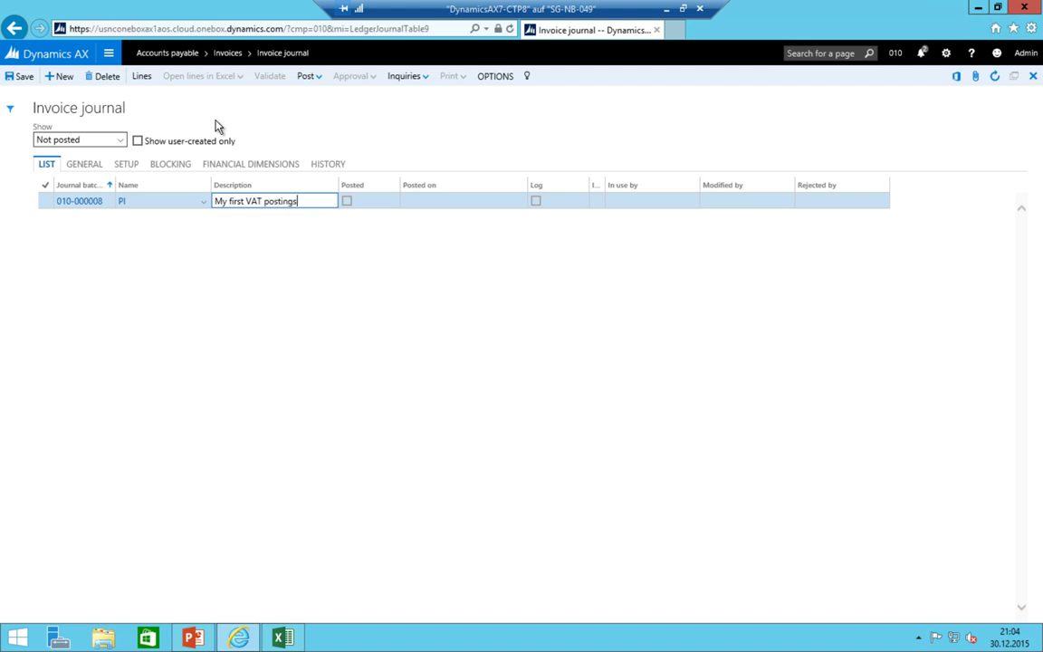
click(147, 79)
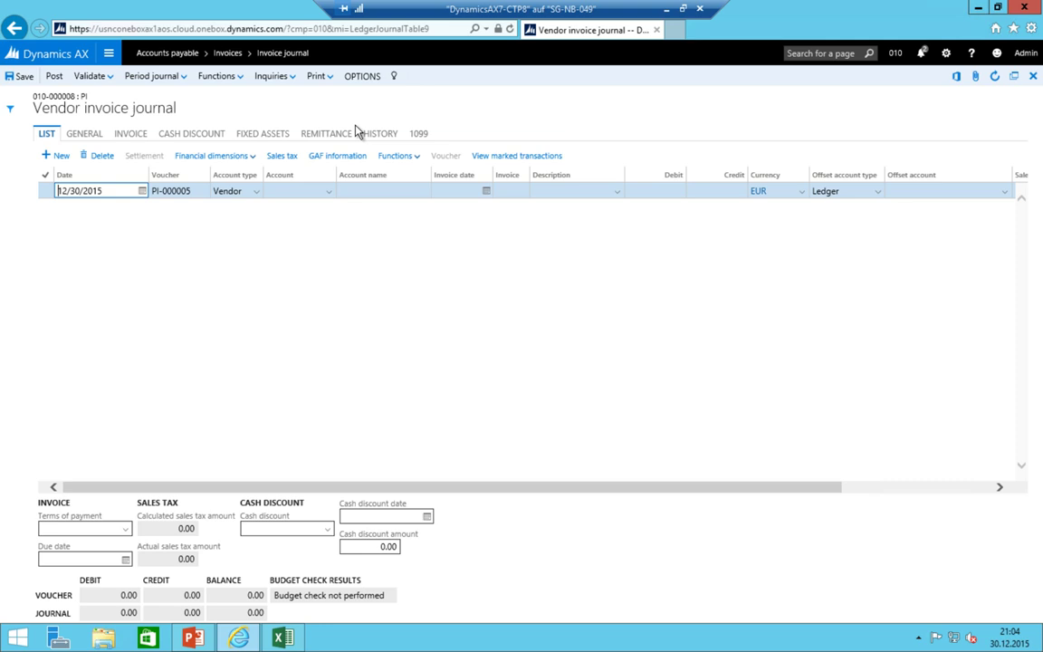
- Fill the line: vendor 010-000001, today's date, invoice 'domest', credit 100, offset account 66000-200
key(Tab)
key(Tab)
key(Tab)
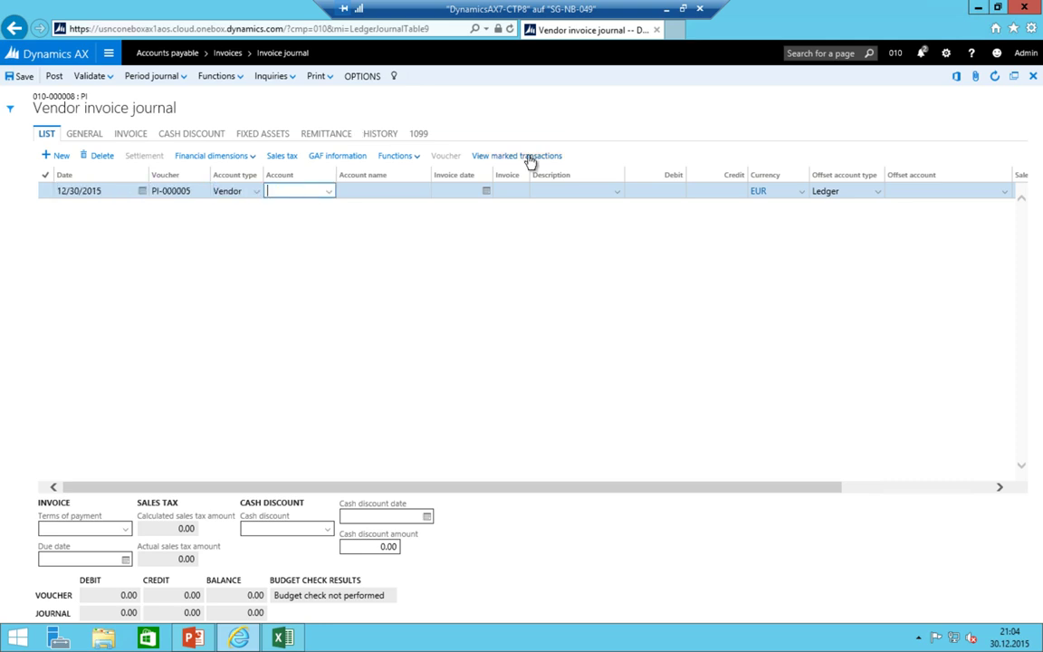
key(alt+Down)
key(Return)
key(Tab)
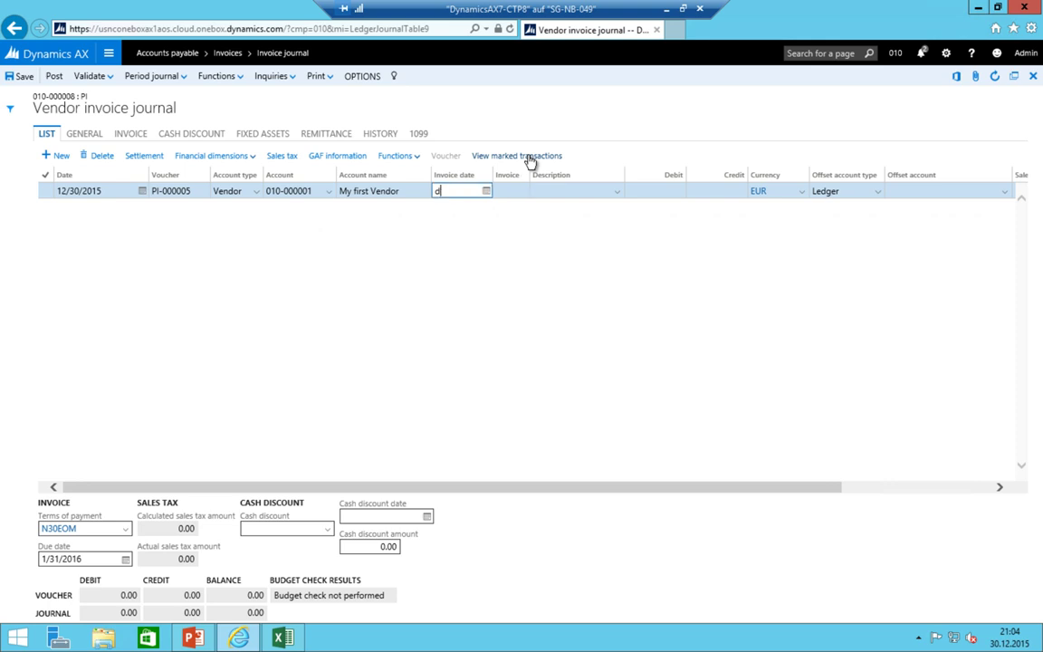
key(Tab)
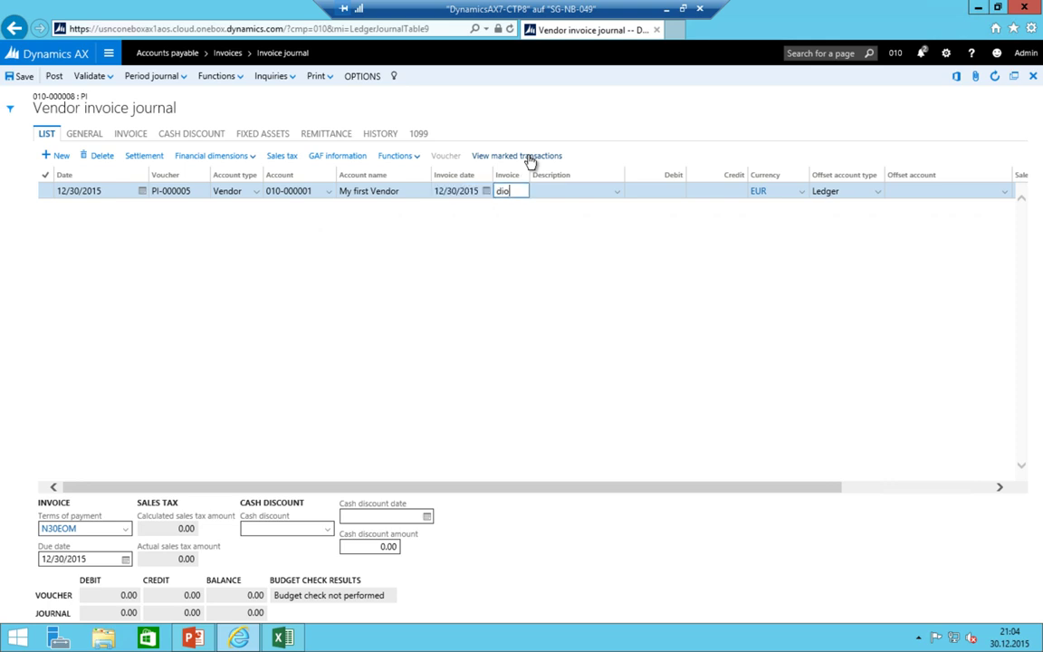
text(domest)
key(Tab)
key(Tab)
key(Tab)
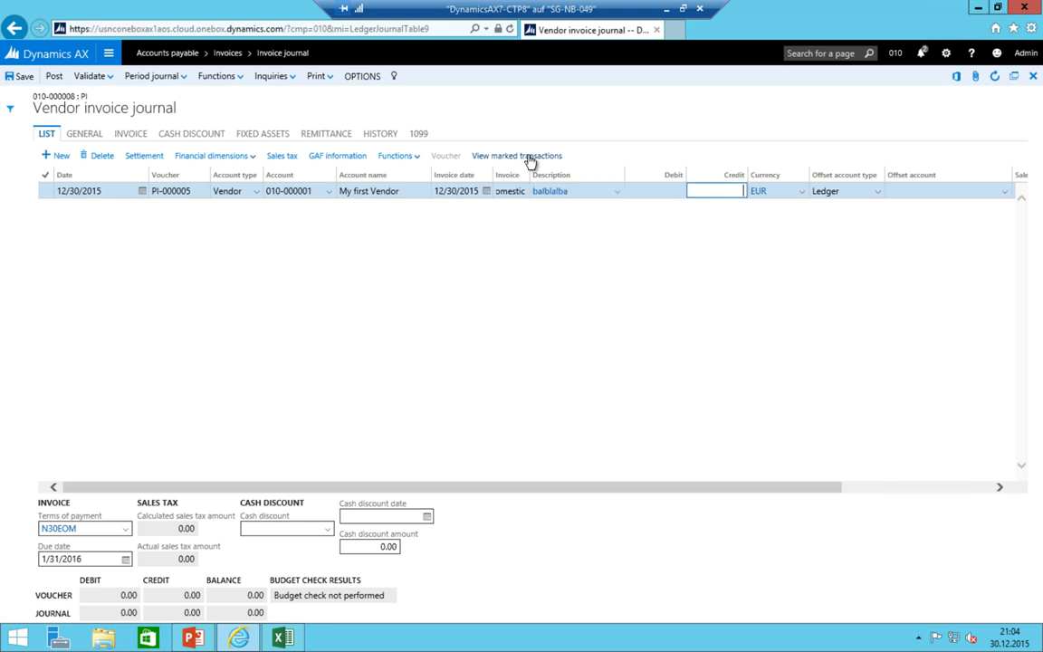
text(100)
key(shift+Tab)
key(shift+Tab)
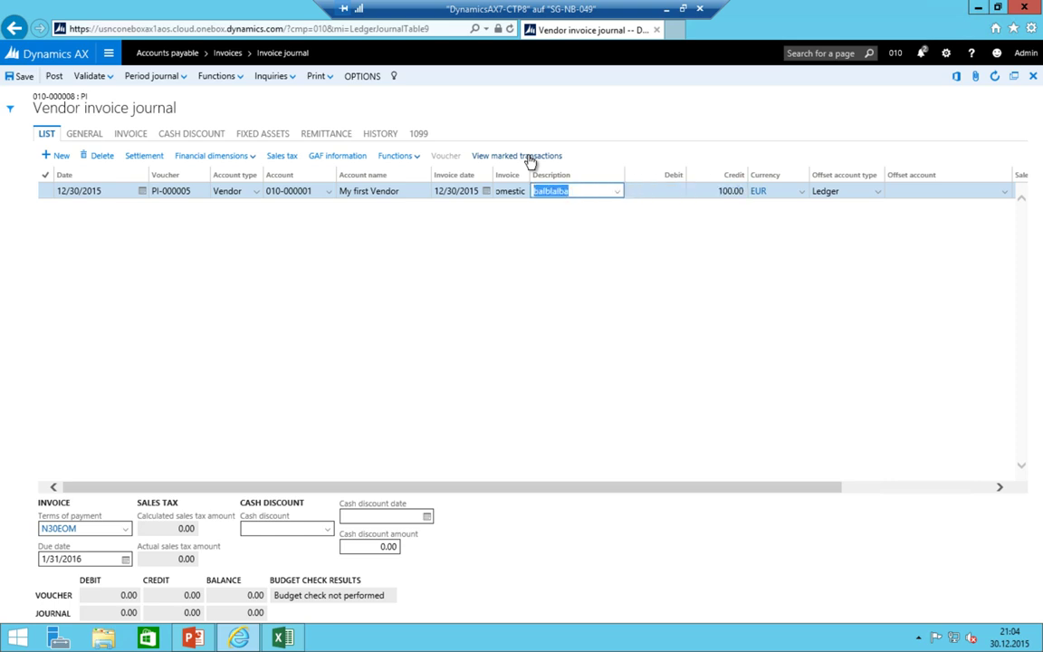
key(Tab)
key(Tab)
key(Tab)
key(Tab)
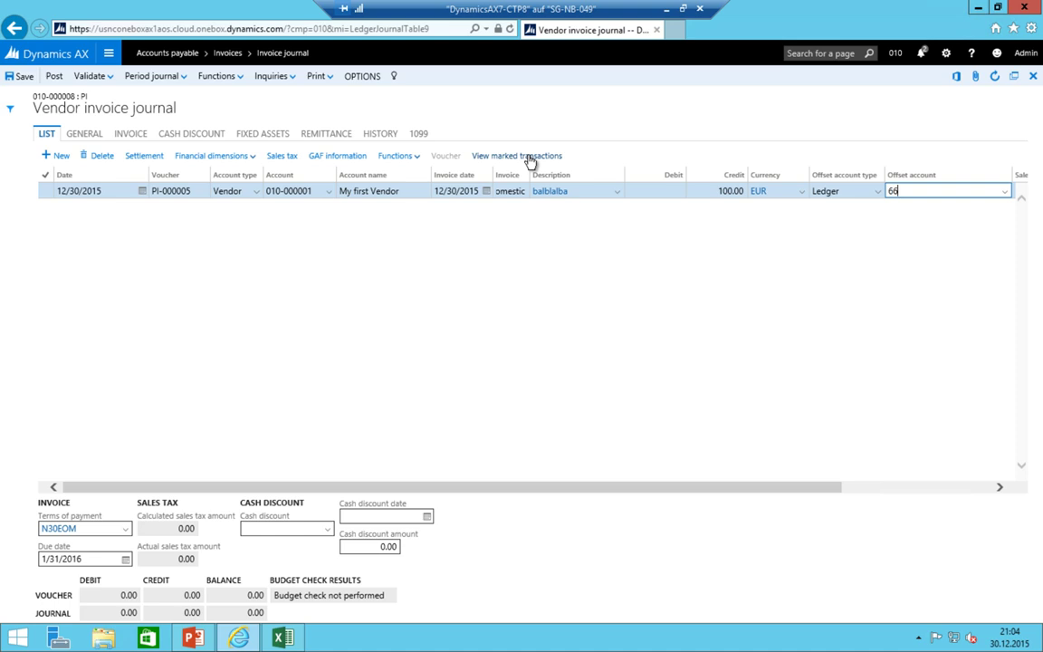
text(66)
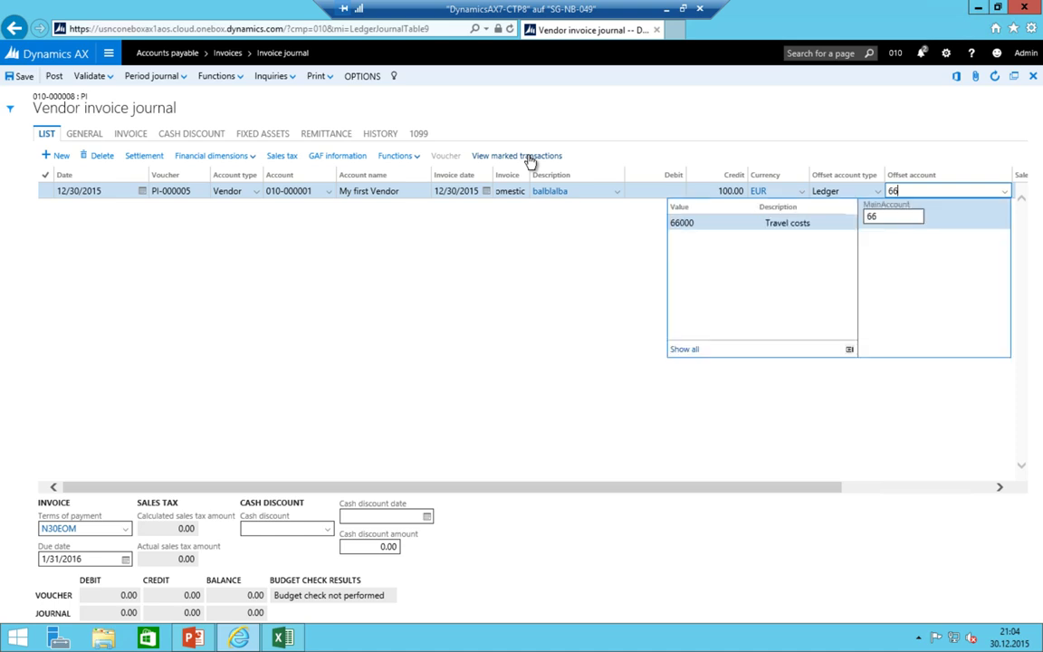
text(000-200-)
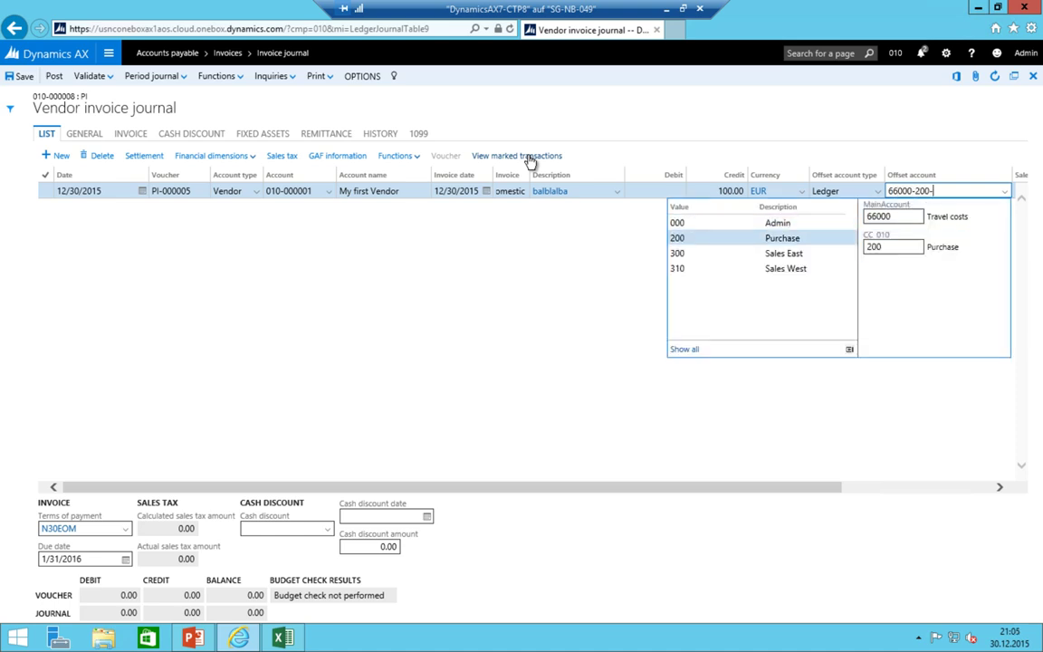
key(shift+Tab)
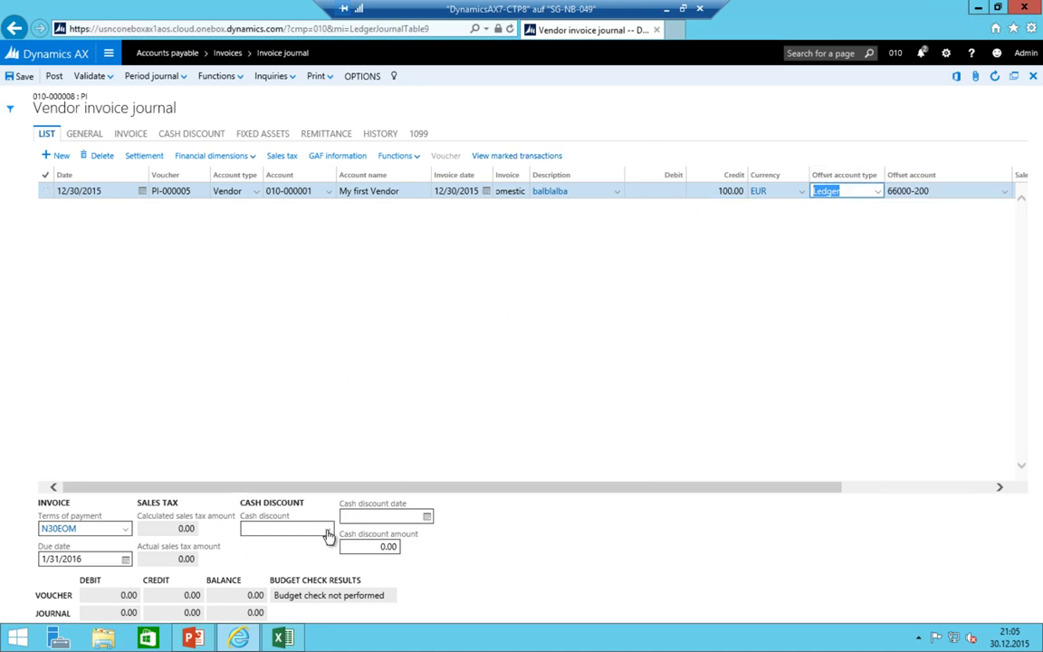
- Adjust the line's columns to verify sales tax group V-DOM, then switch to the Excel VAT matrix
drag(456, 490, 880, 443)
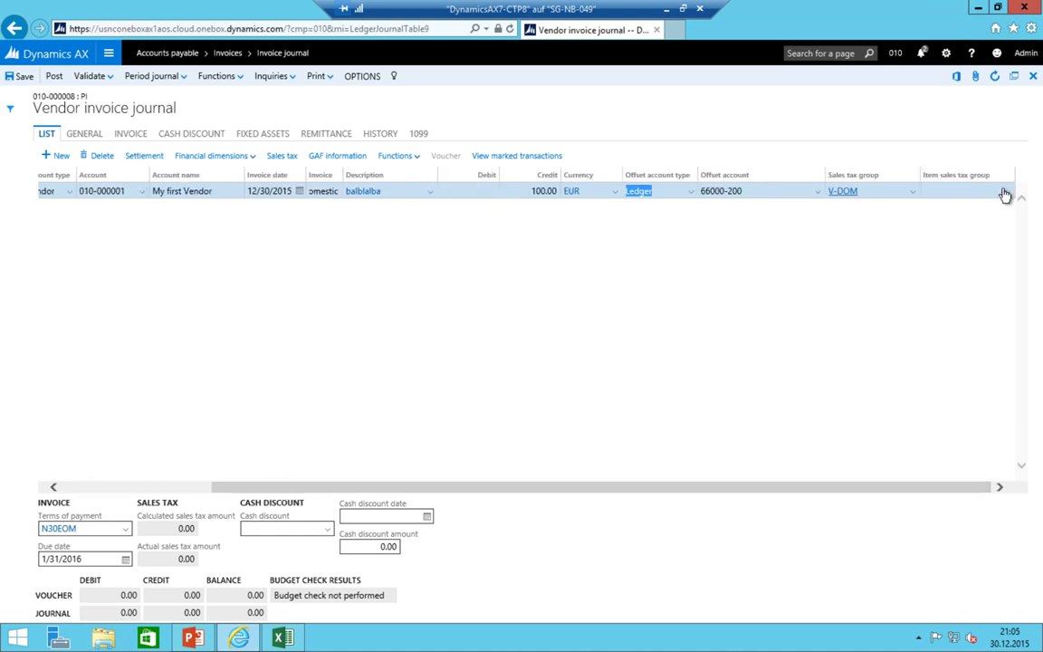
click(955, 192)
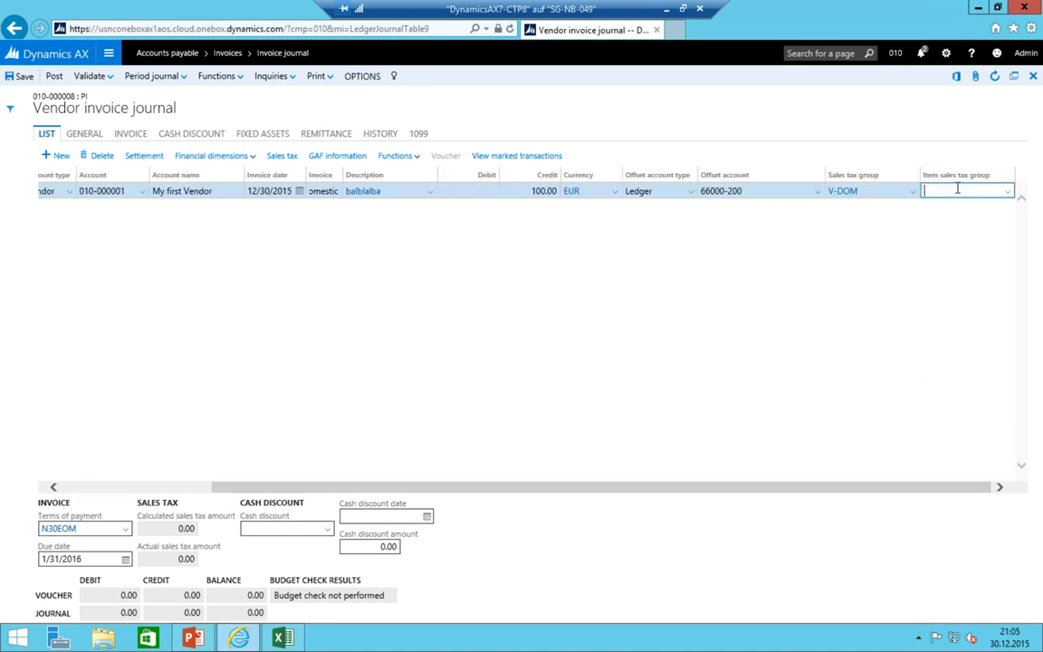
click(489, 175)
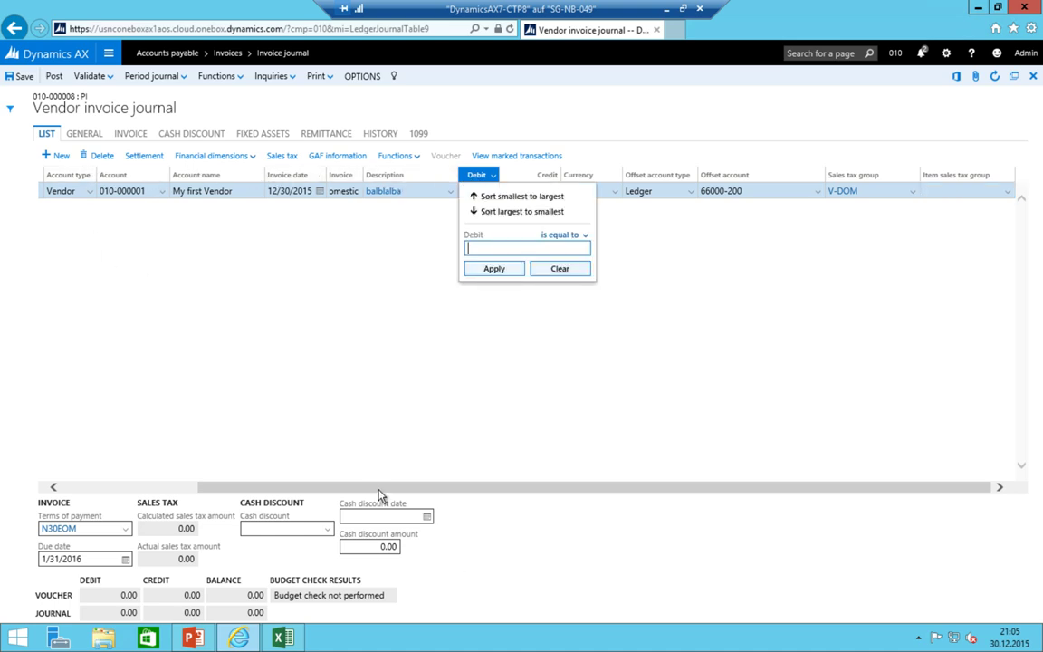
key(Escape)
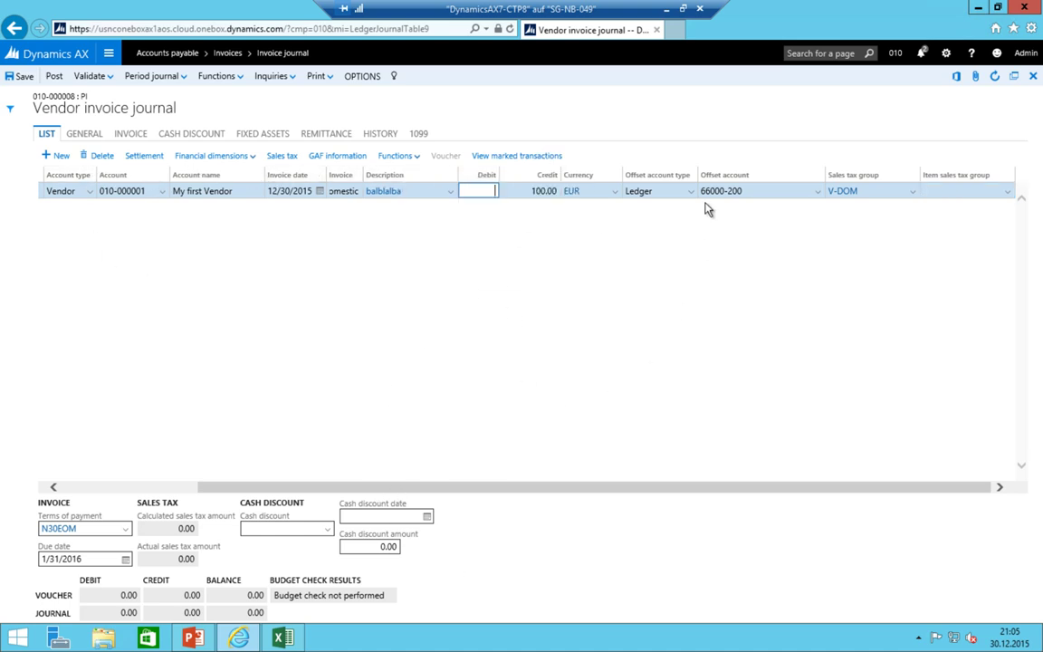
drag(540, 496, 397, 496)
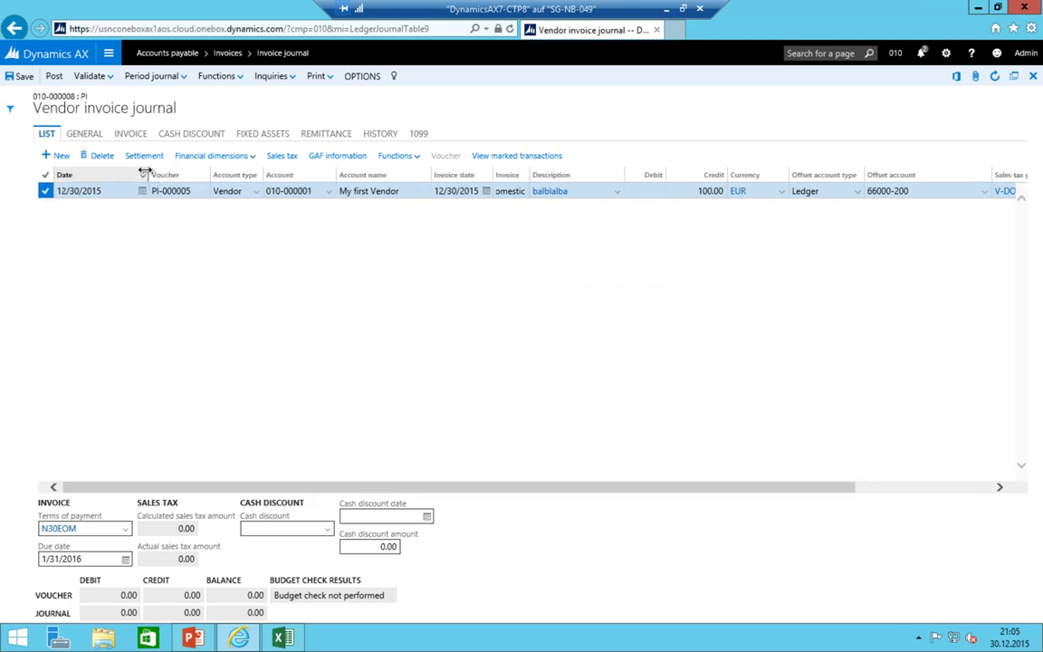
drag(105, 174, 115, 174)
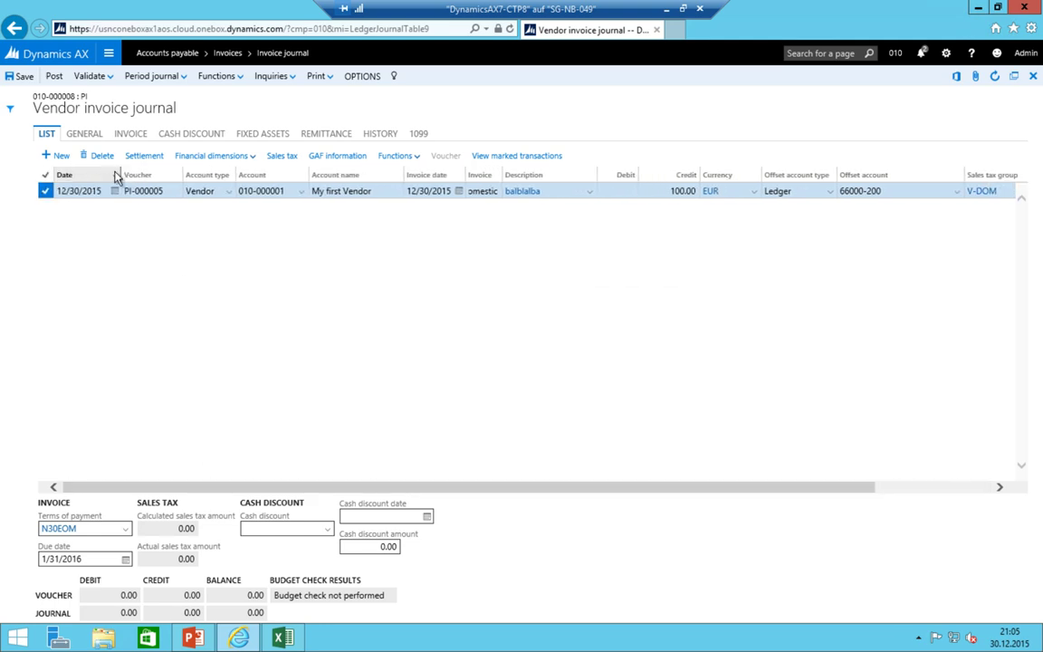
drag(417, 489, 530, 489)
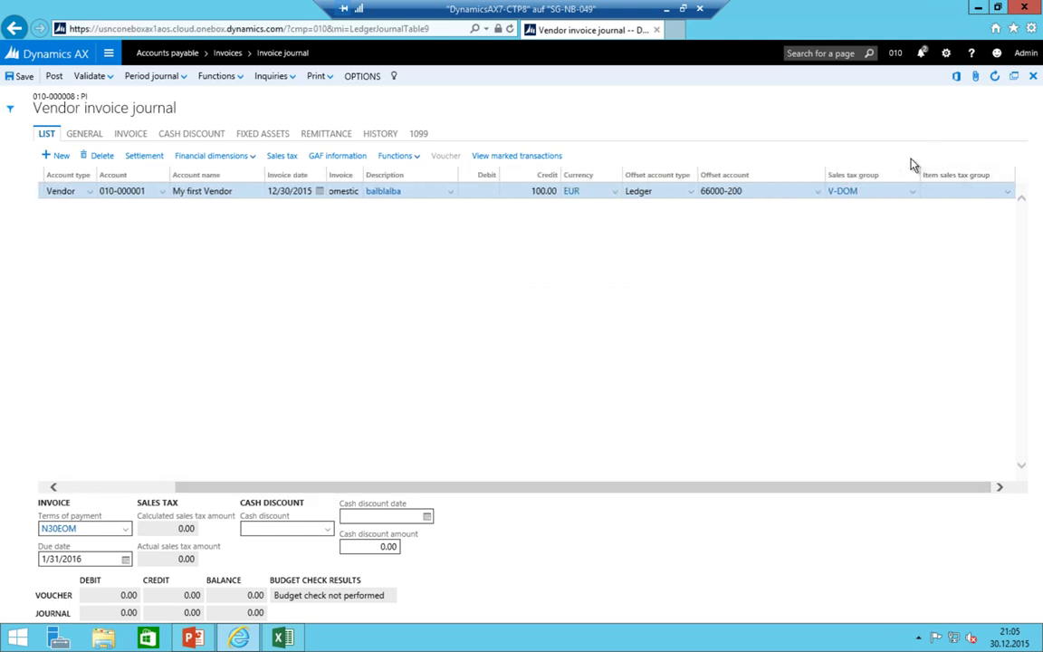
drag(916, 172, 887, 175)
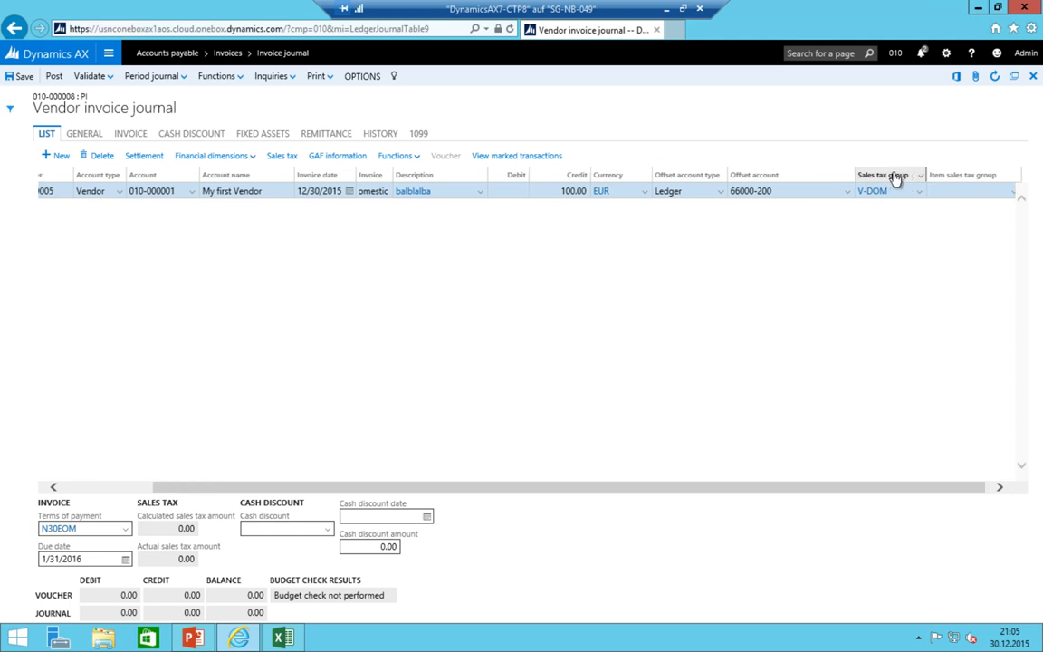
click(859, 175)
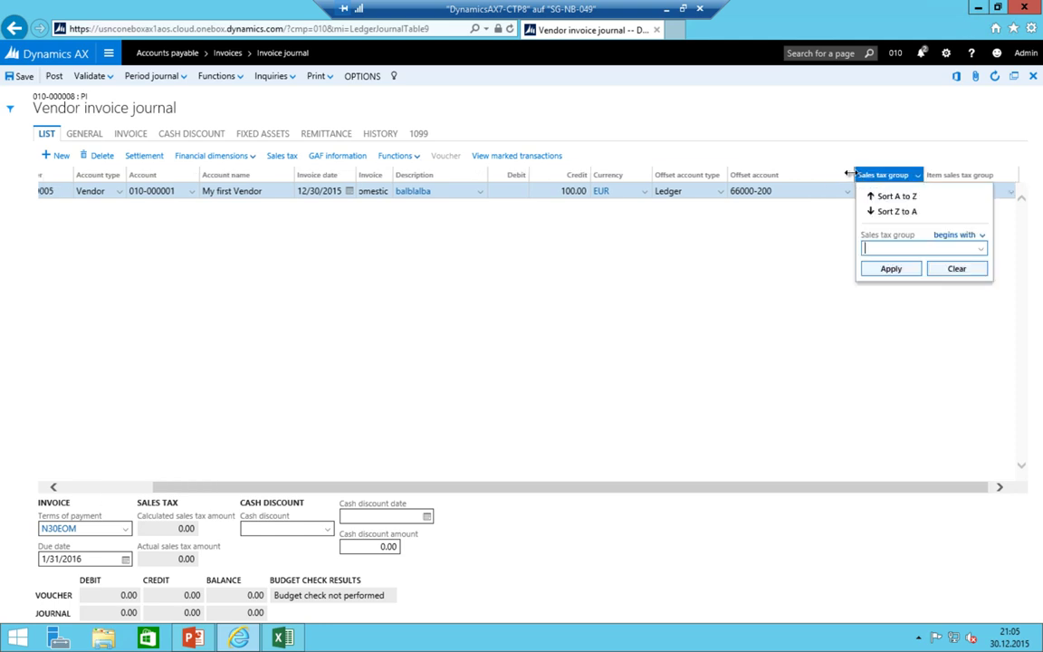
key(Escape)
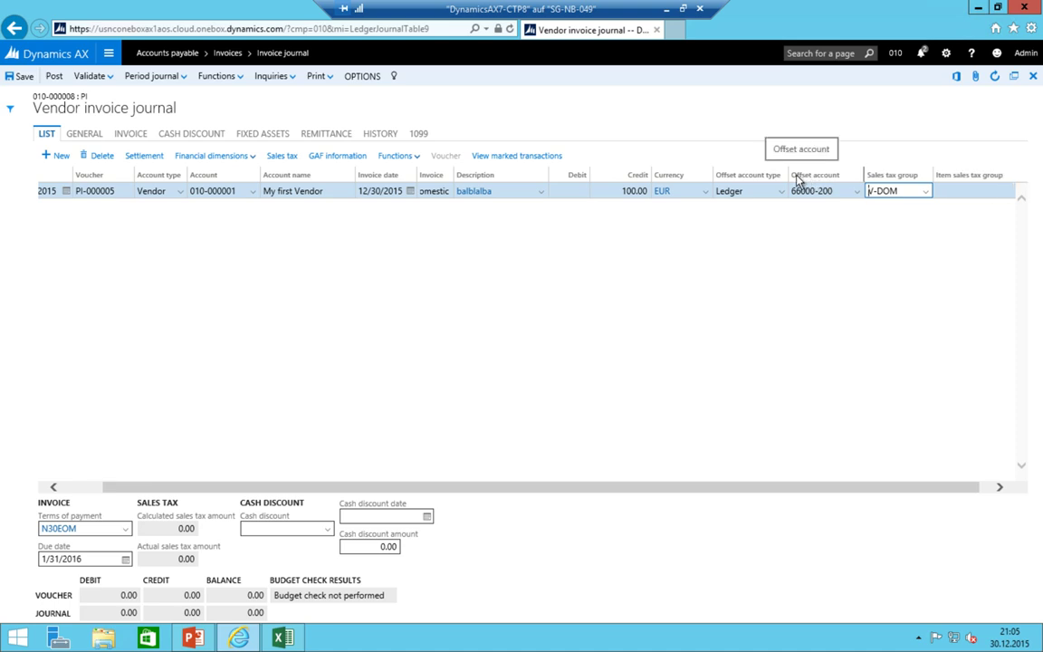
click(977, 187)
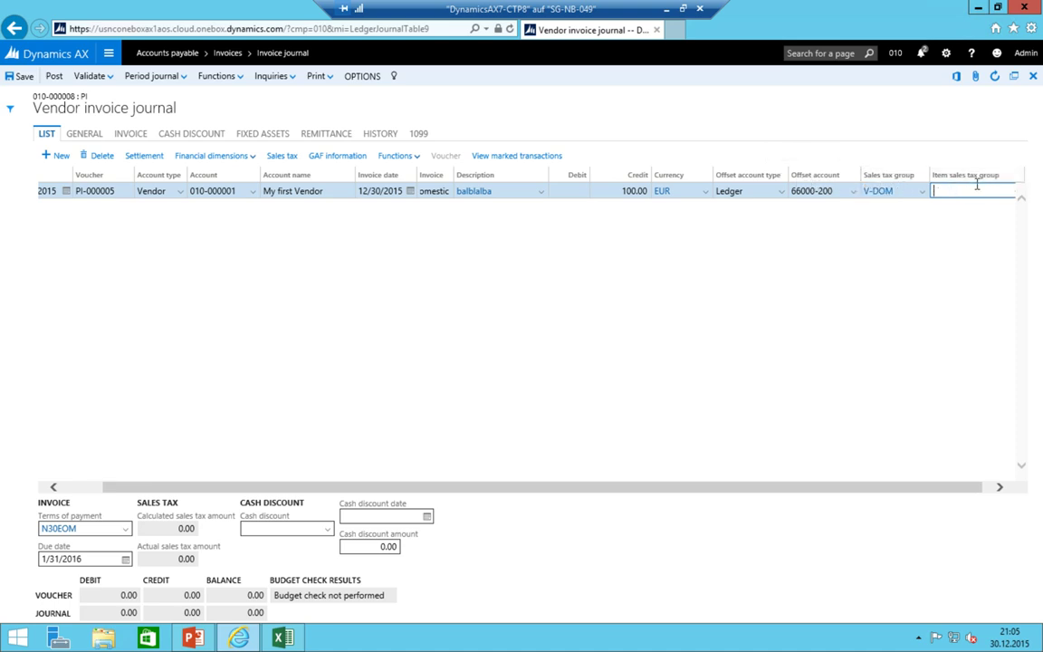
key(alt)
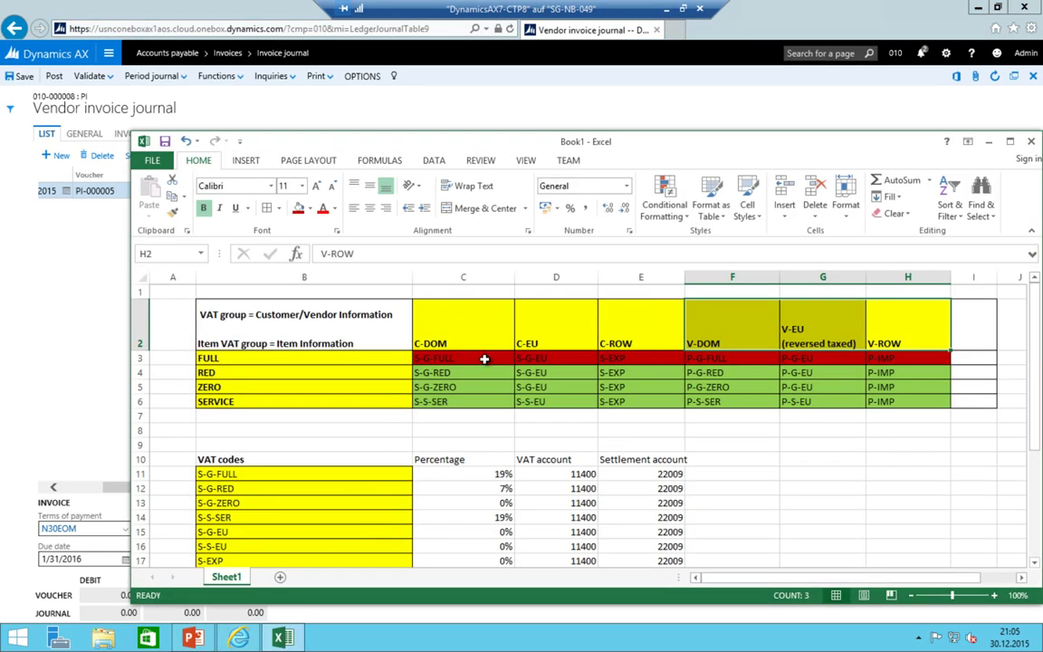
- Make the FULL row C3:H3 of the VAT matrix green again
click(440, 358)
drag(710, 342, 729, 356)
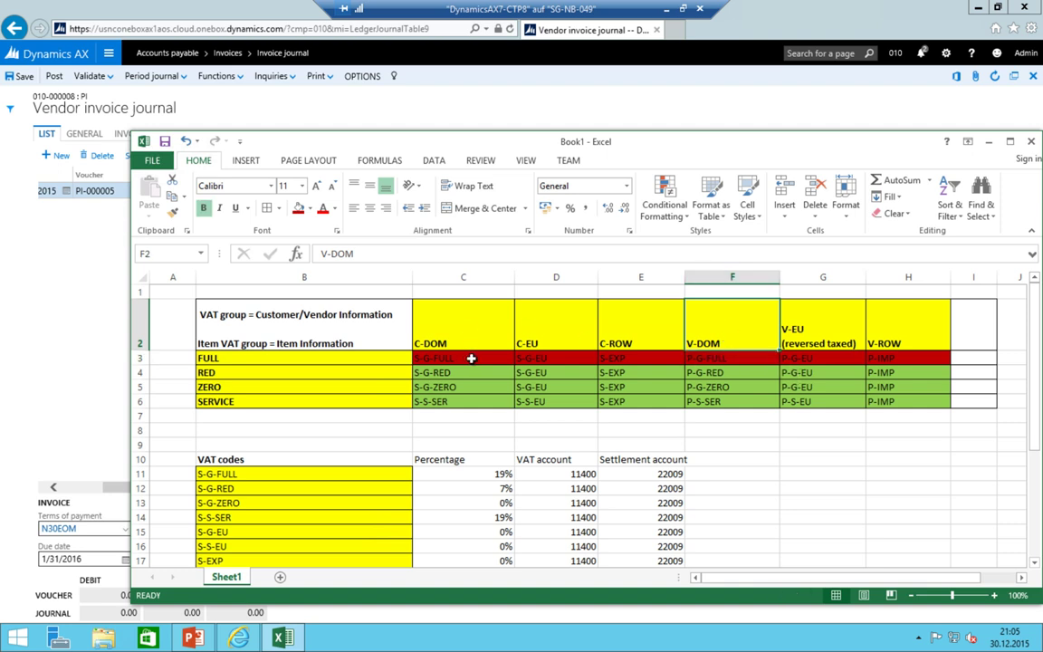
drag(471, 358, 891, 357)
click(310, 209)
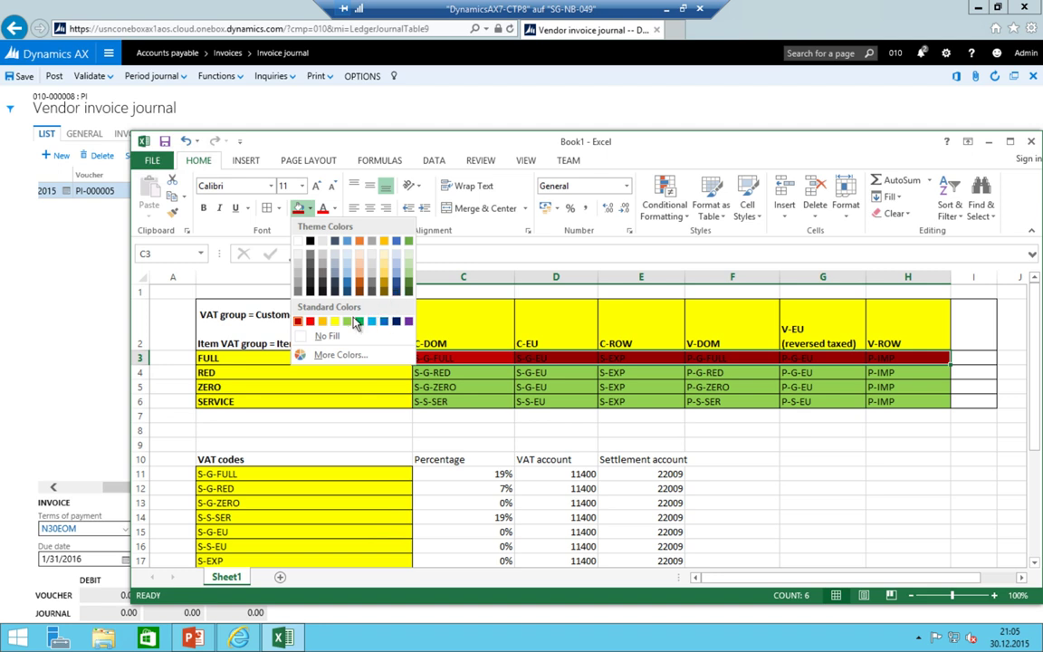
key(Escape)
- Fill the V-DOM header F2, RED label B4 and P-G-RED code F4 orange
click(706, 340)
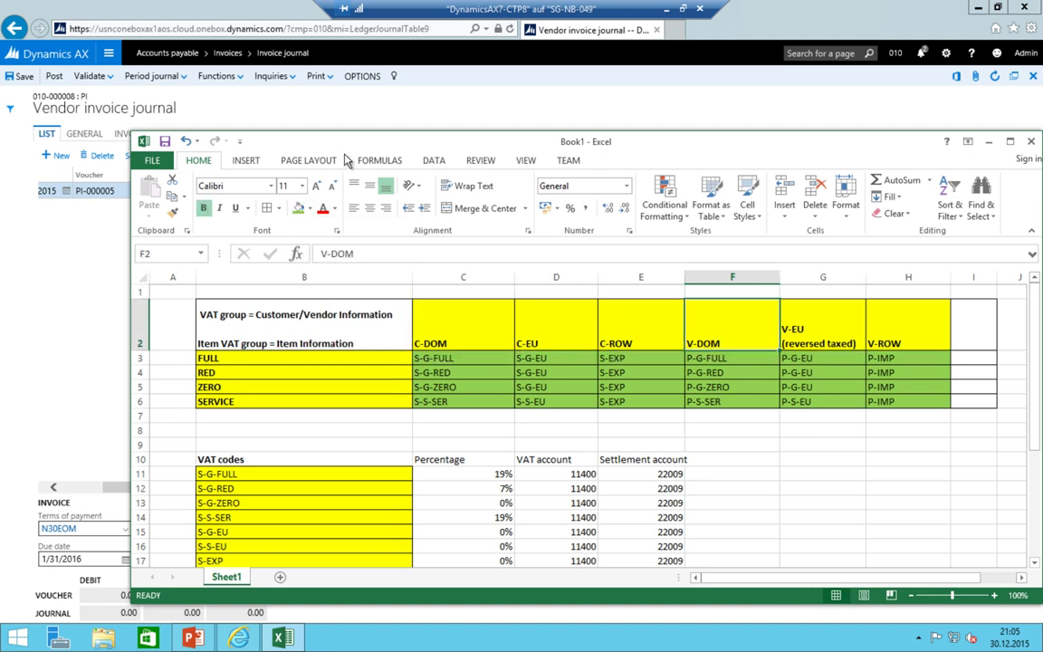
click(308, 209)
click(290, 288)
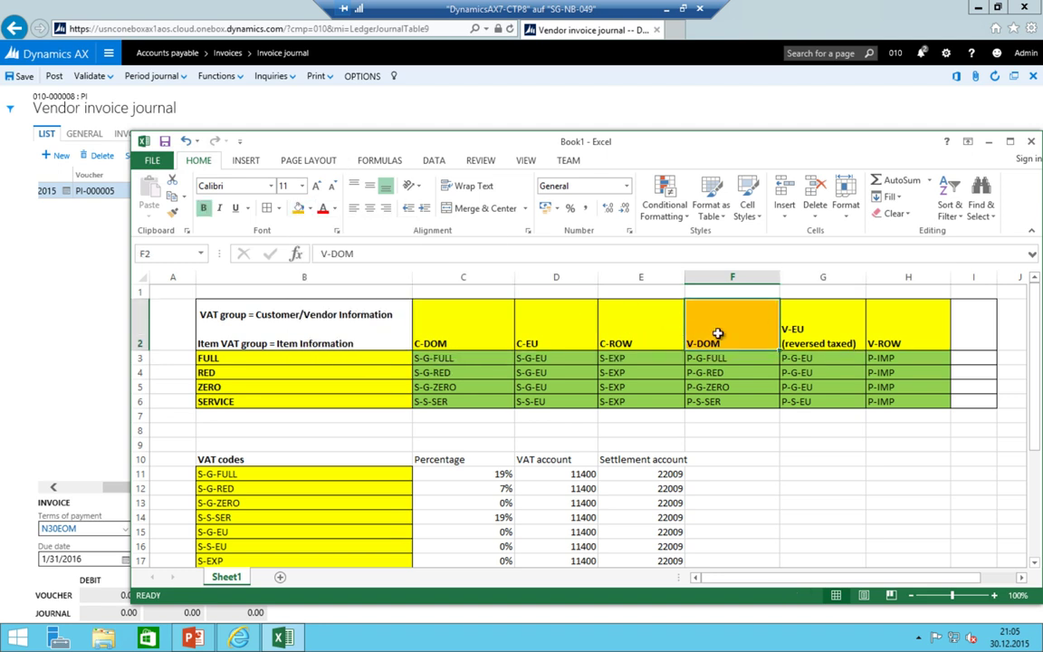
click(246, 357)
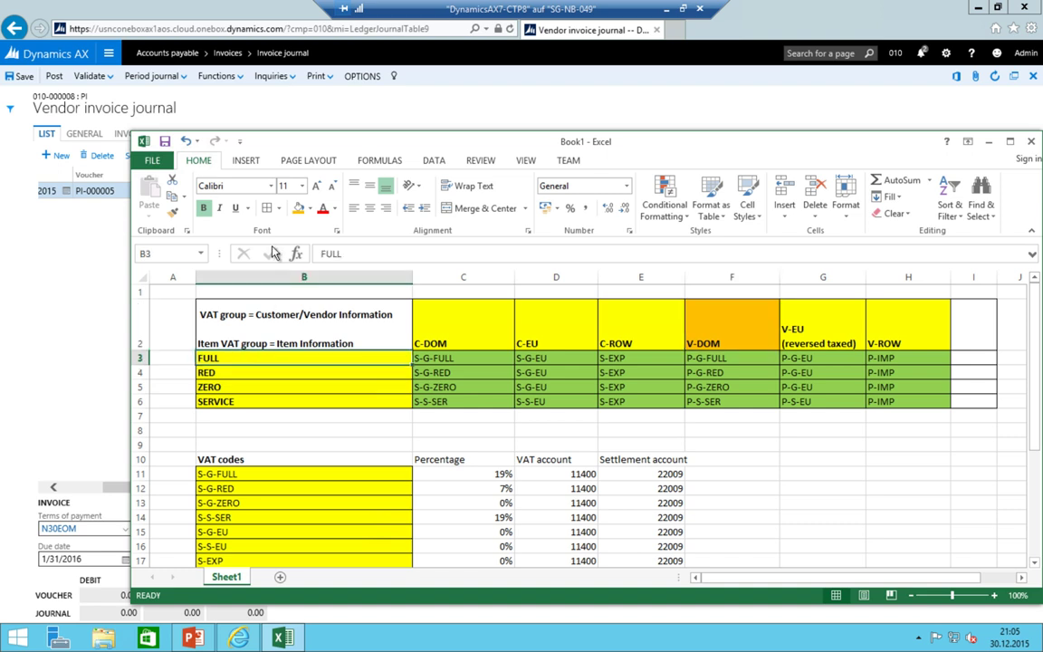
click(279, 371)
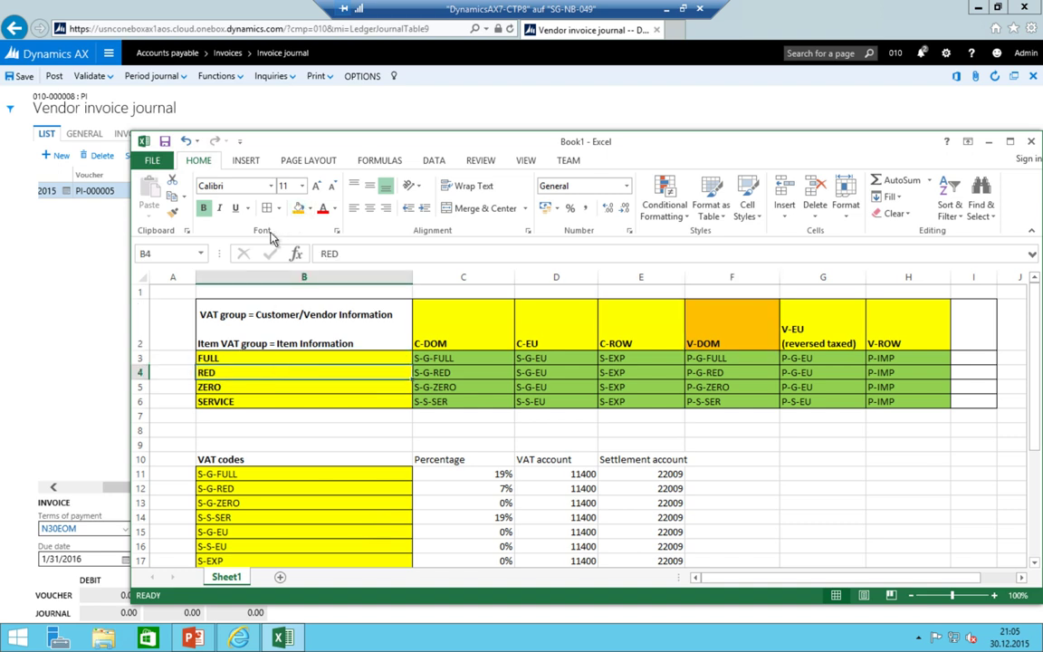
click(298, 208)
click(732, 372)
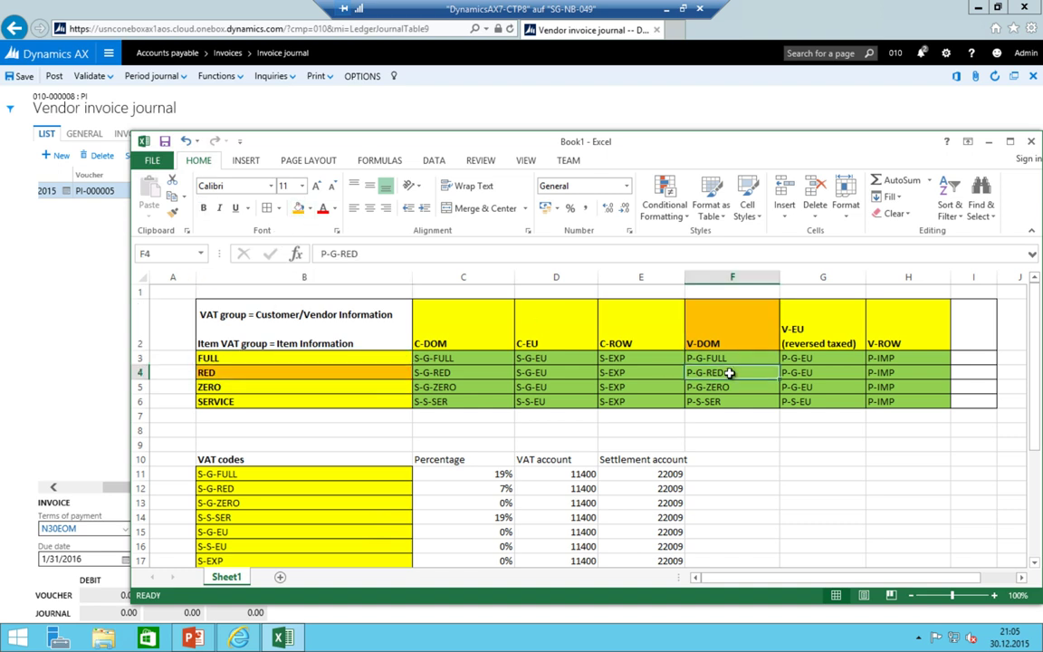
click(298, 208)
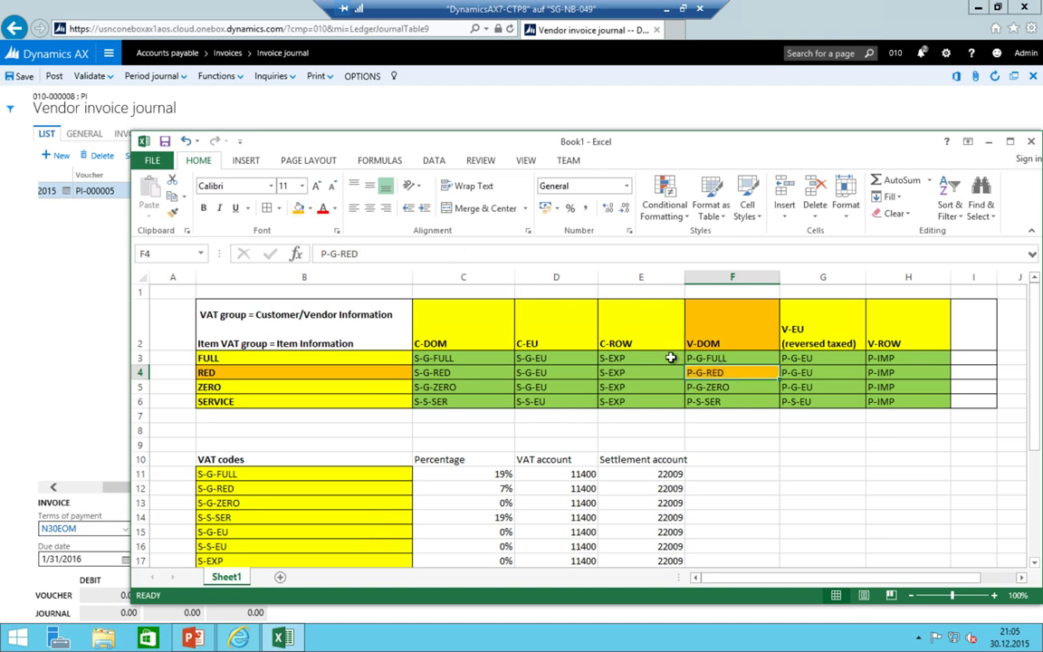
- Give the P-G-RED VAT code the same orange fill
scroll(518, 409, down, 1)
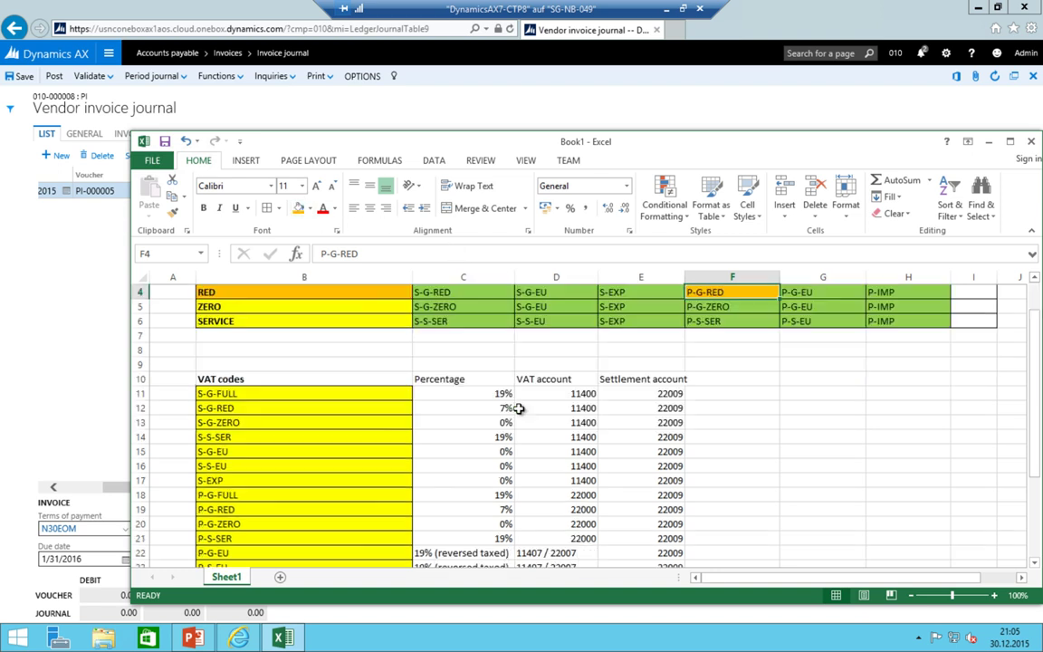
click(293, 408)
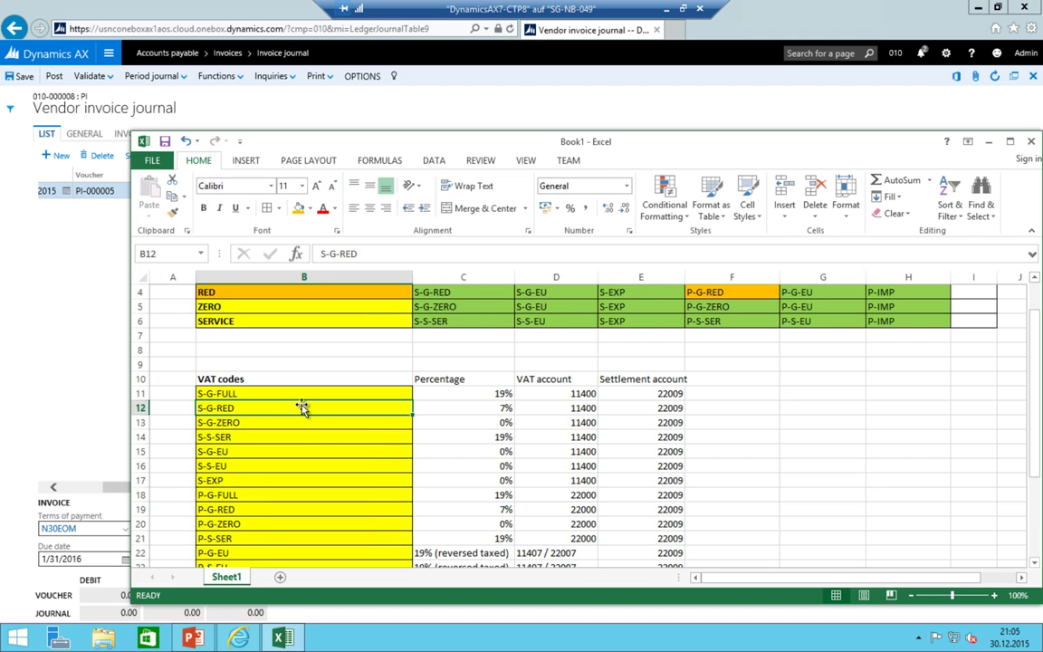
click(303, 509)
key(F4)
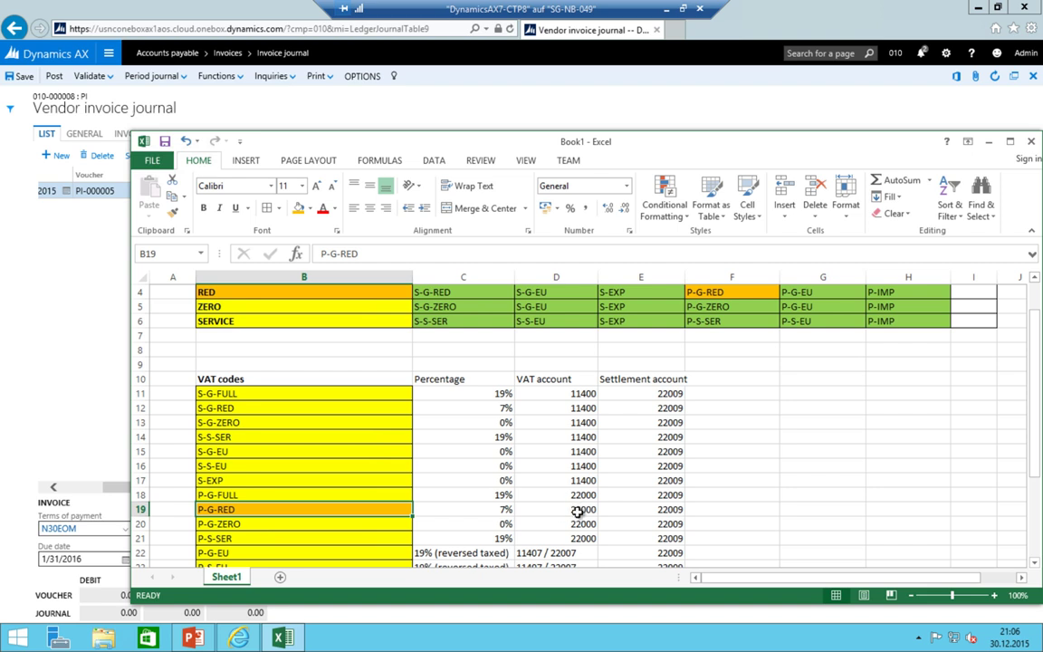
- Change the VAT account in D11 to 22000
drag(575, 393, 585, 475)
click(534, 395)
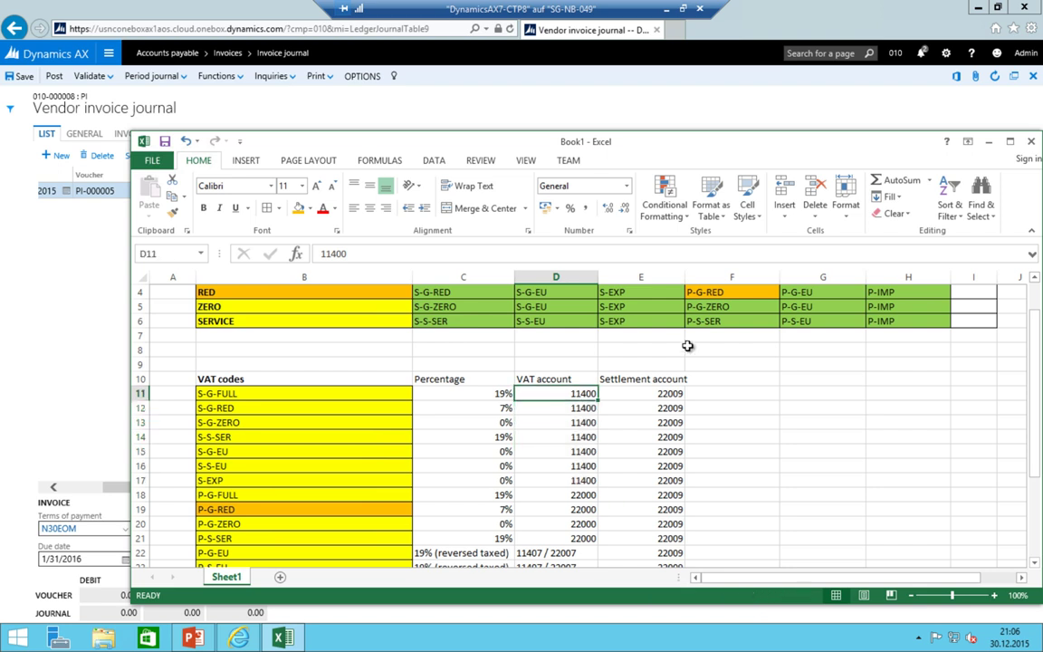
text(22000)
key(Return)
key(Up)
- Copy the 11400 accounts from D15:D16 into the purchase codes D18:D21
drag(579, 451, 579, 466)
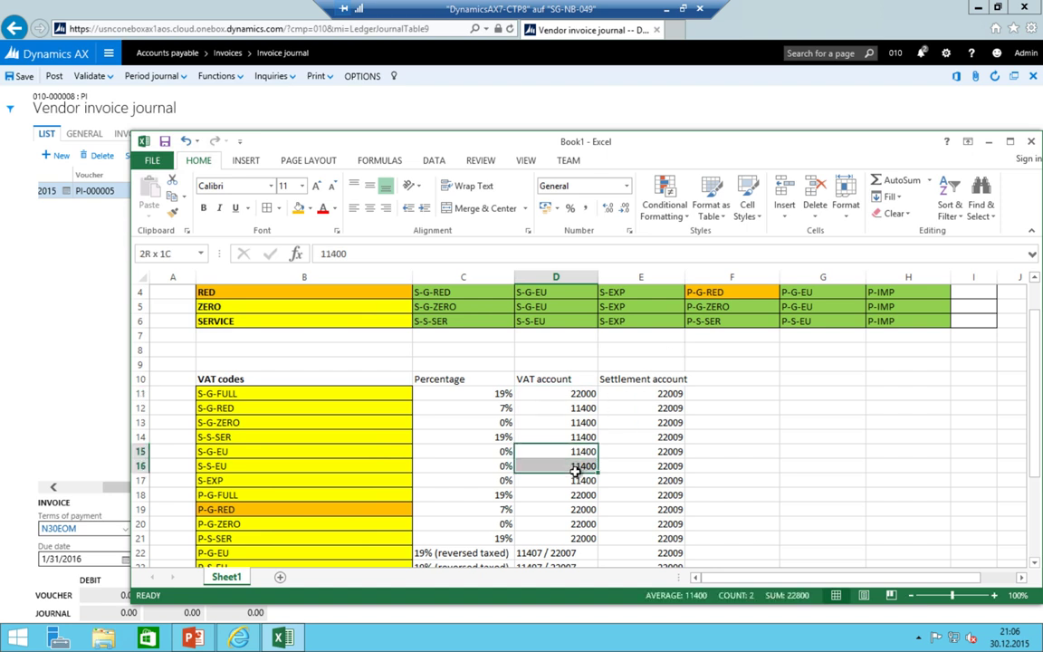
key(ctrl+c)
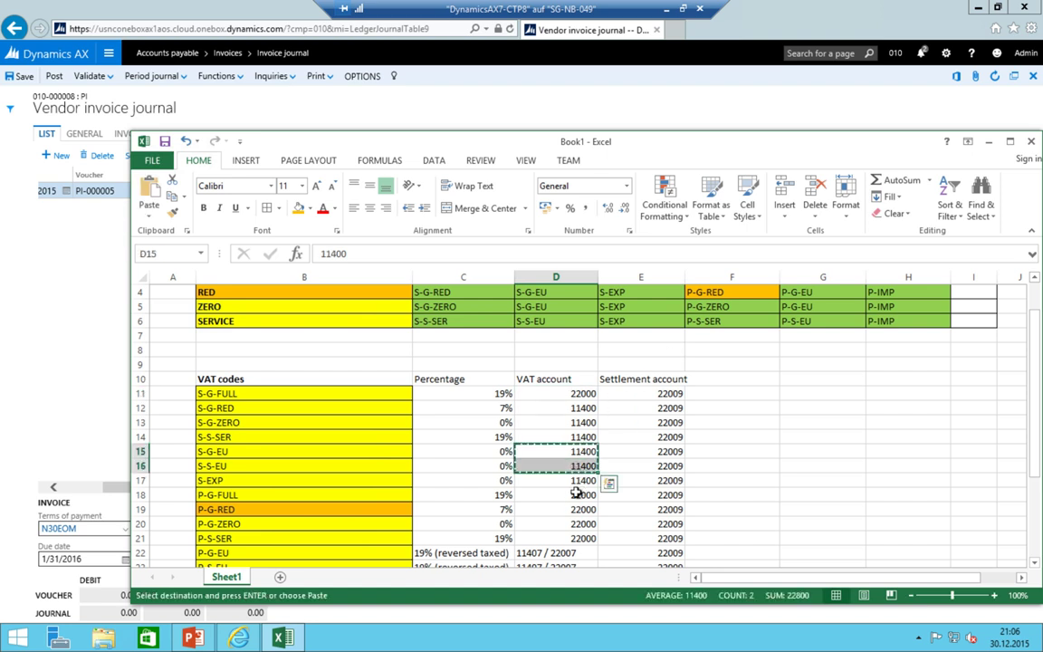
click(575, 495)
key(ctrl+v)
key(ctrl)
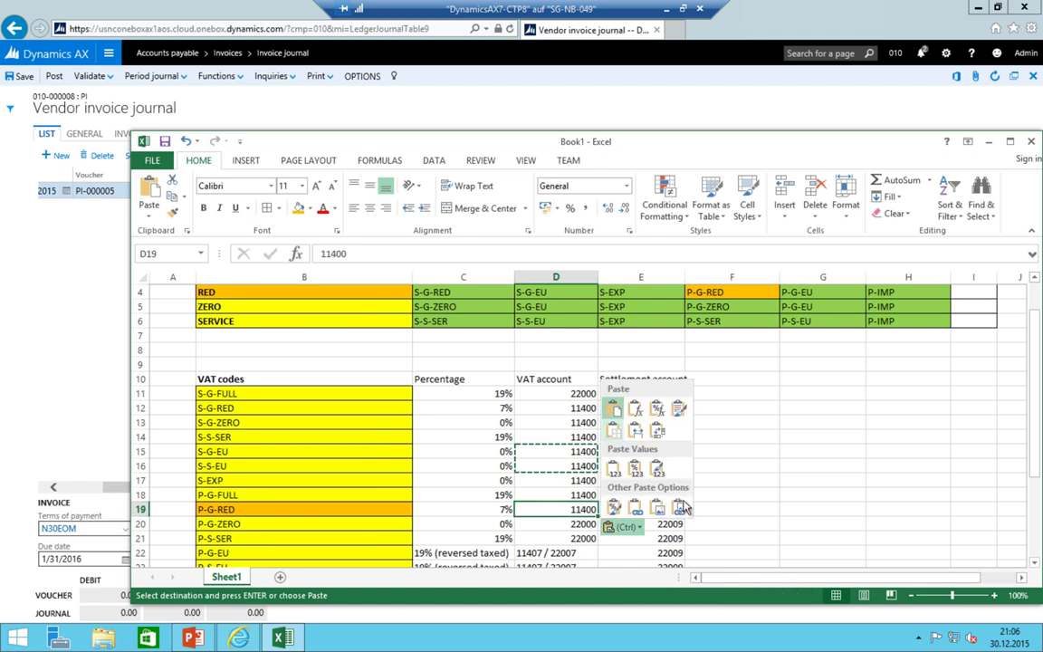
key(Escape)
key(Down)
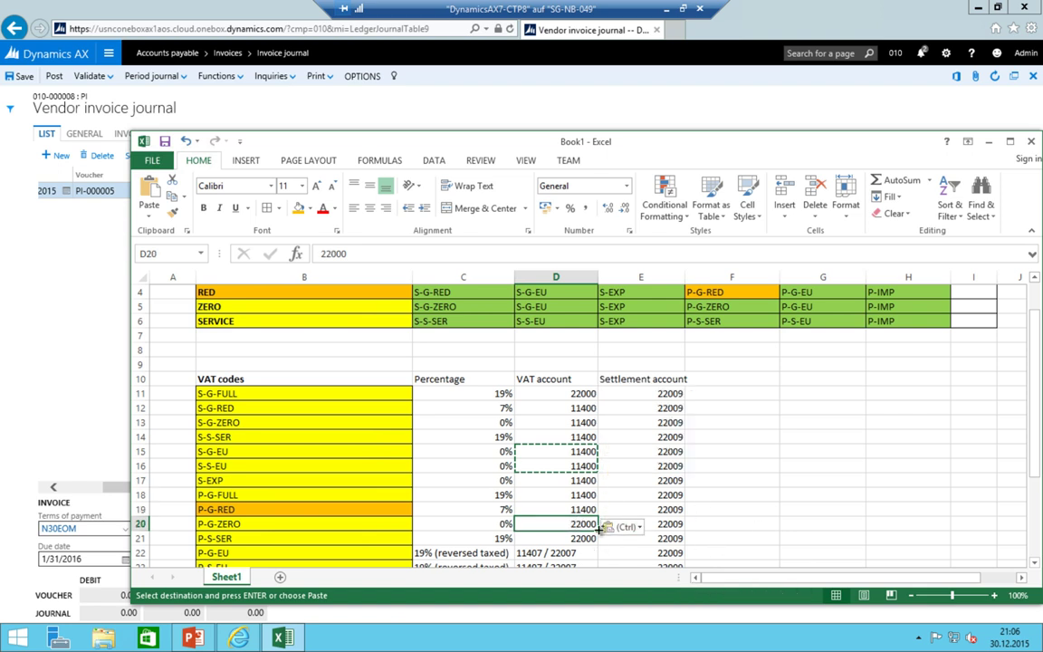
key(ctrl+v)
- Copy 22000 from D11 into the remaining sales code VAT accounts
click(576, 405)
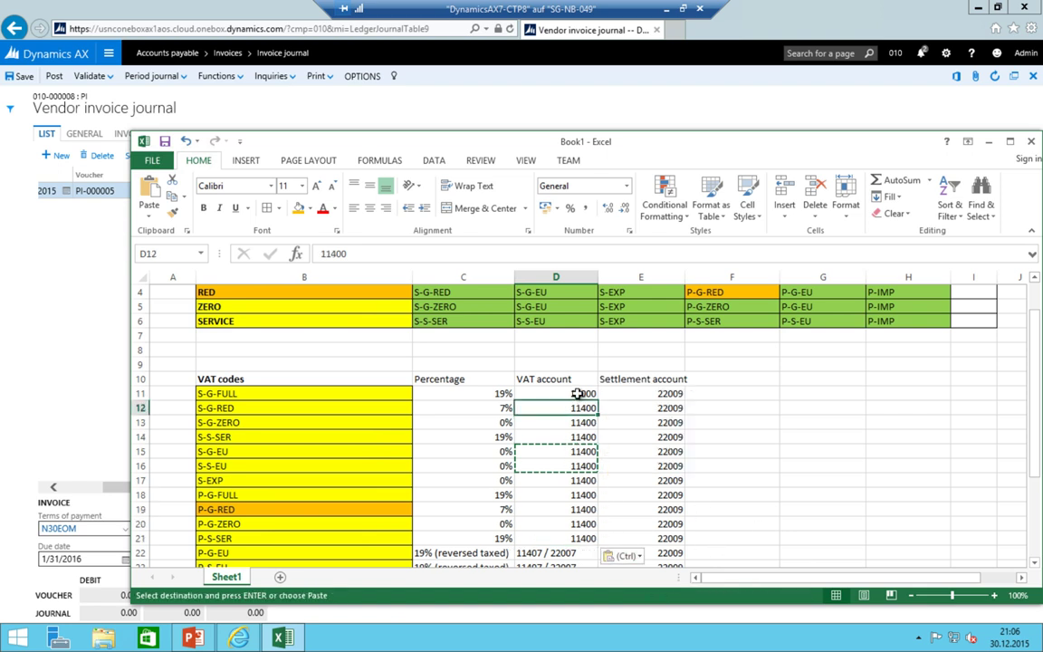
click(577, 394)
key(ctrl+c)
key(Down)
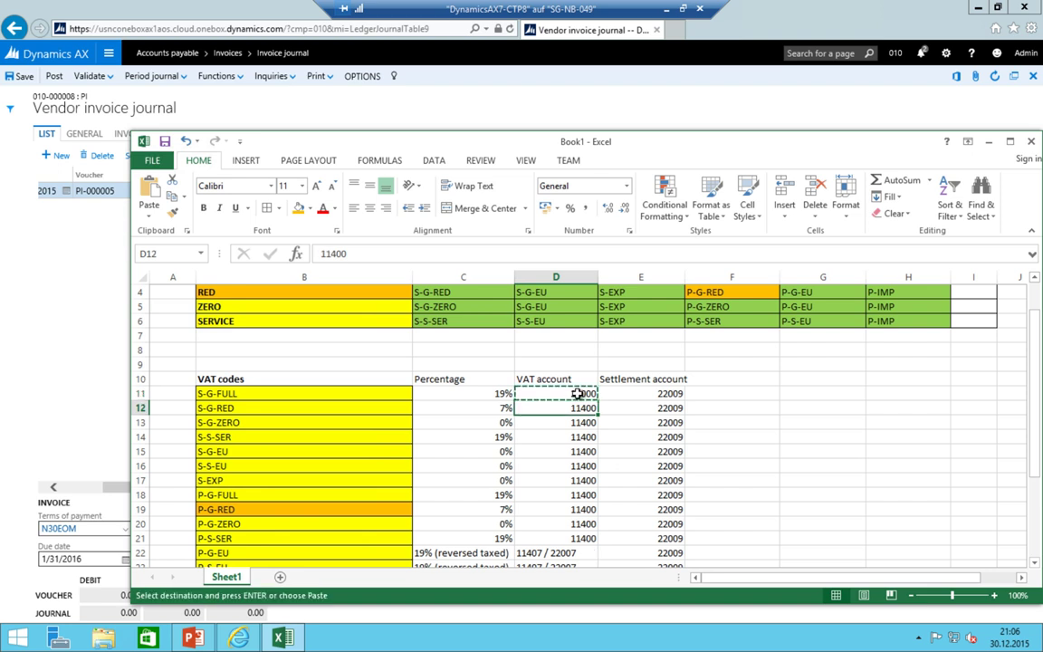
key(shift+Down)
key(shift+Down)
key(shift+Down)
key(shift+Down)
key(shift+Down)
key(ctrl+v)
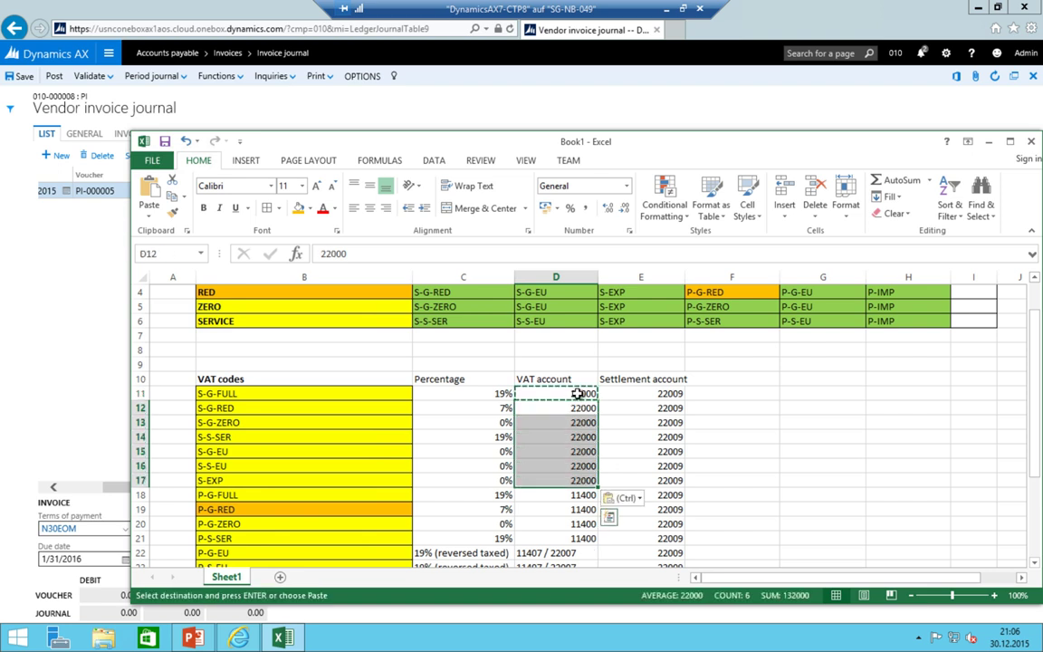
- Set the P-IMP VAT account D24 to 11400, then return to the Dynamics AX invoice journal
scroll(594, 495, down, 1)
click(580, 538)
text(11)
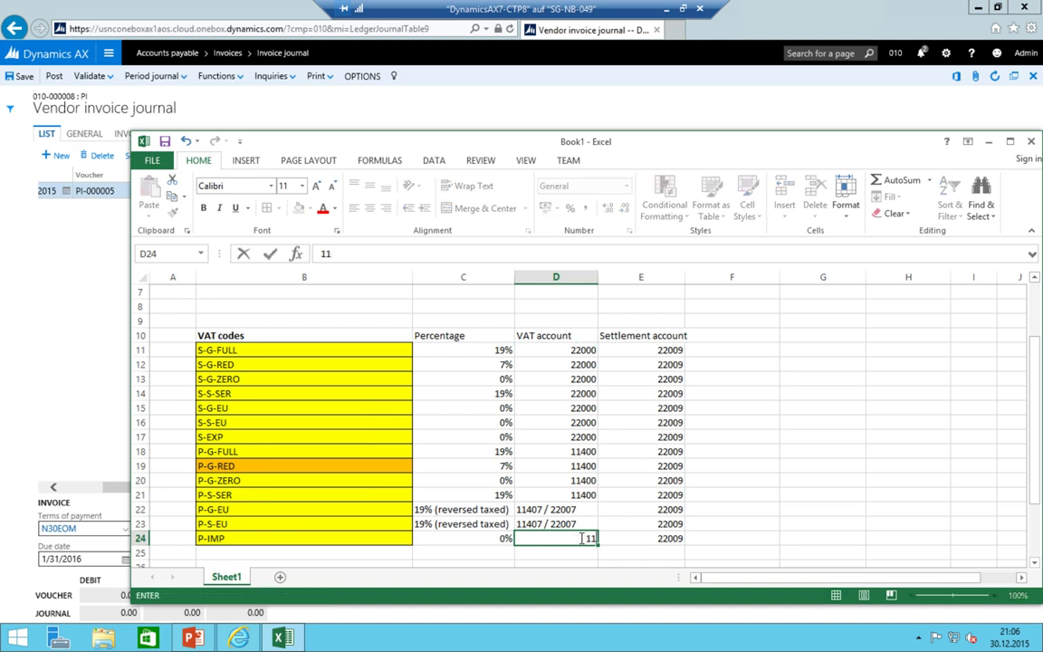
text(400)
key(Up)
key(Up)
key(Up)
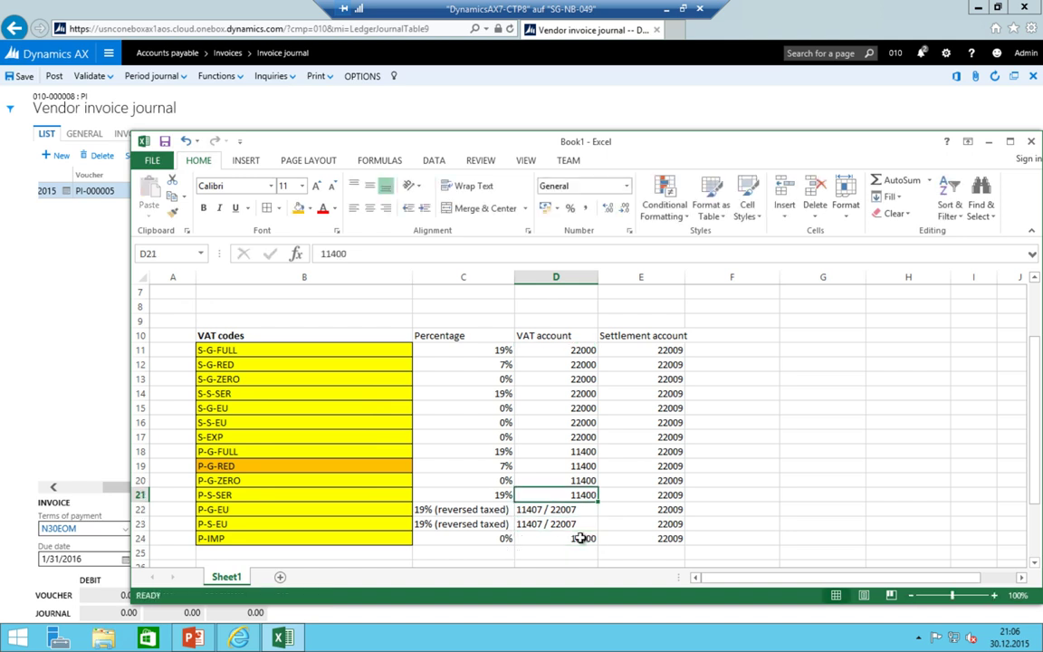
scroll(601, 519, up, 2)
scroll(615, 515, down, 1)
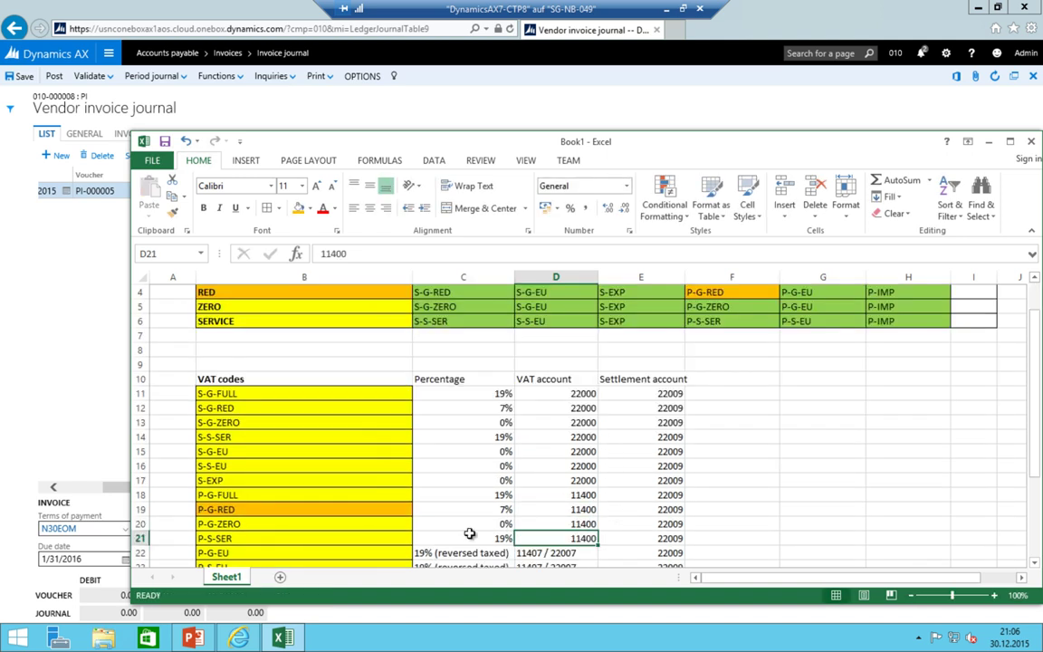
click(550, 508)
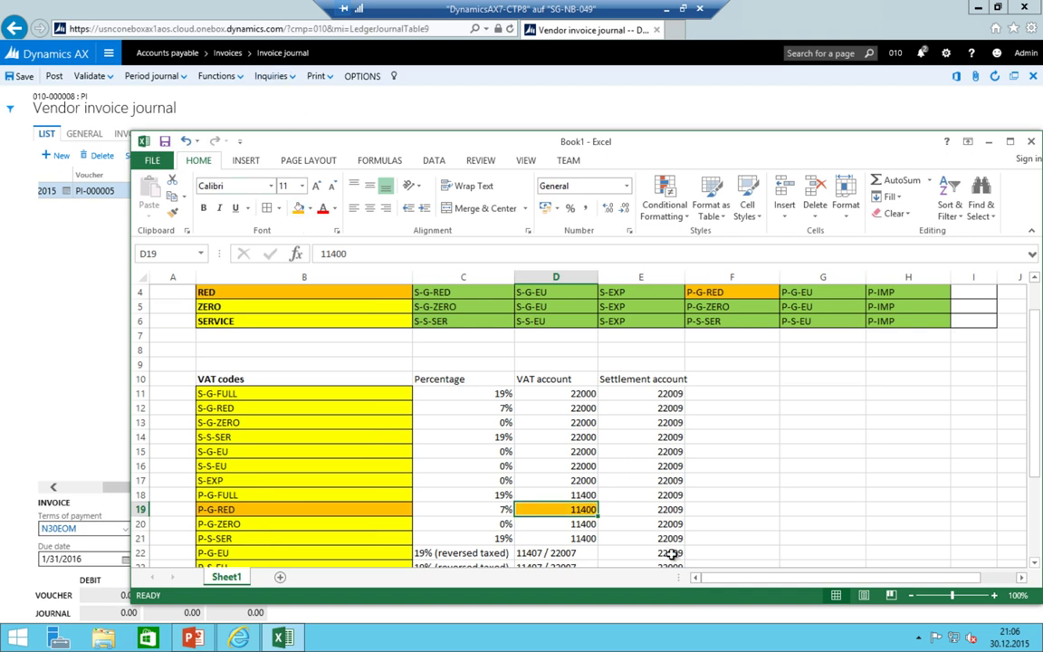
scroll(643, 515, up, 1)
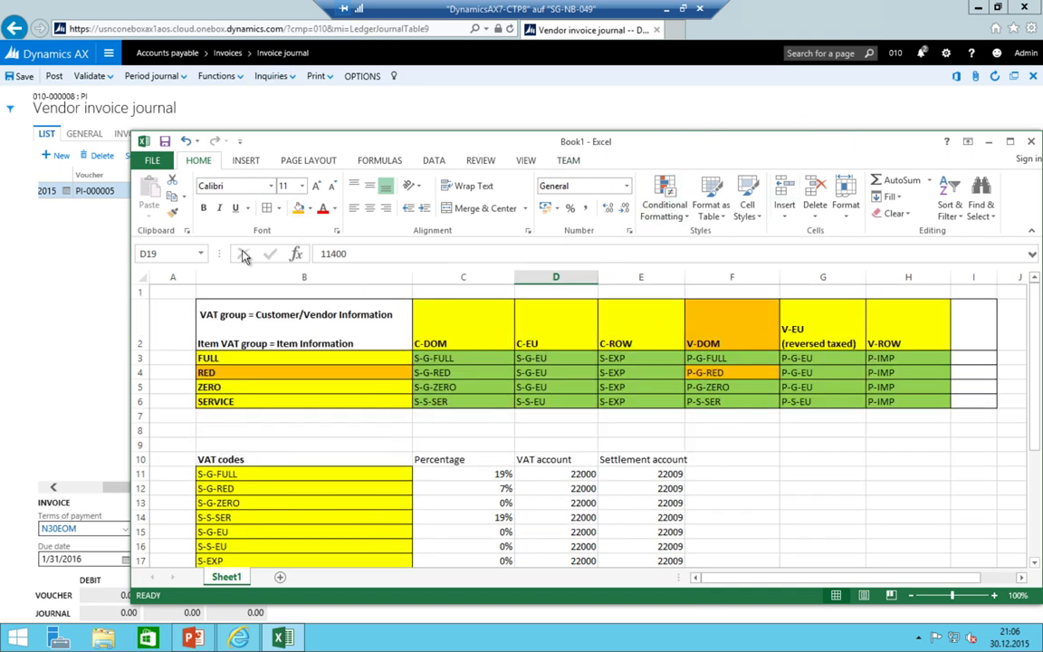
click(77, 287)
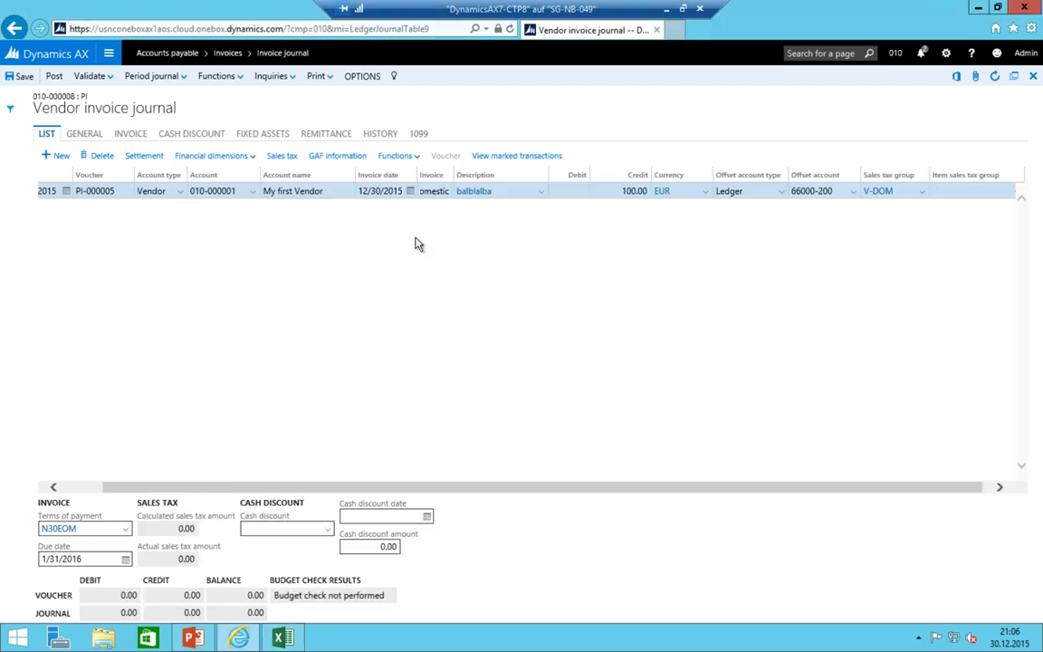
- Set the line's item sales tax group to RED and check the calculated sales tax
click(945, 194)
key(alt+Down)
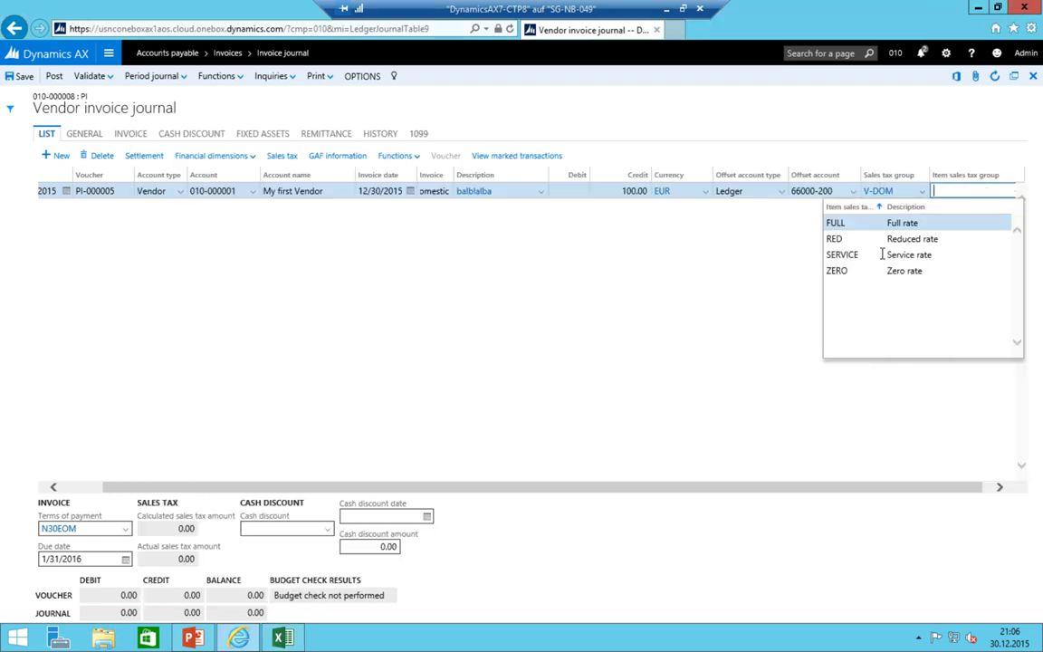
key(Down)
key(Return)
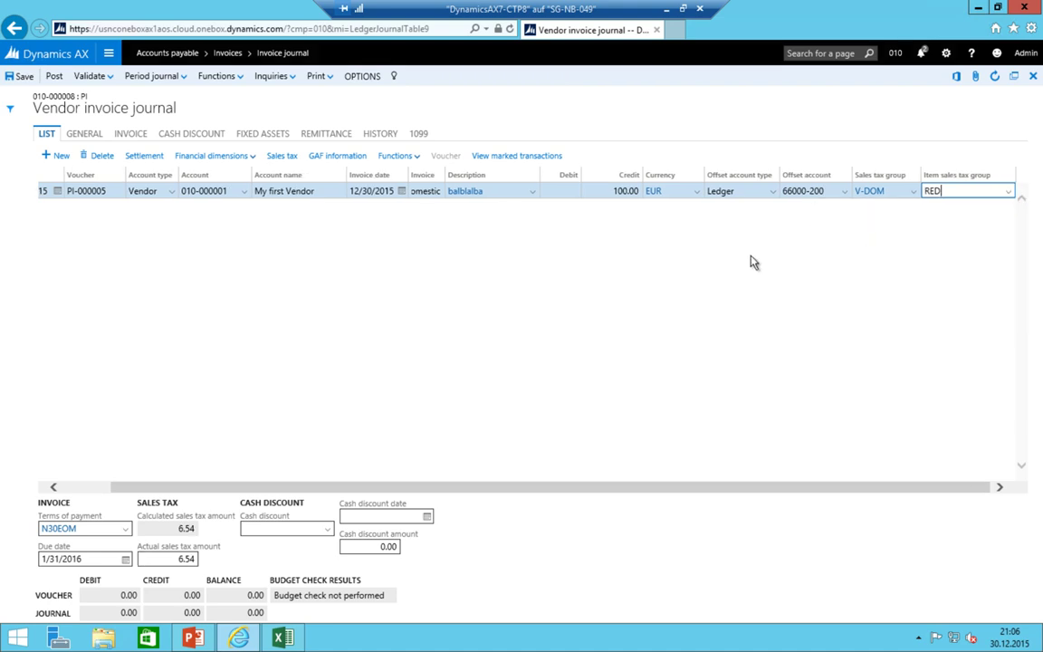
key(shift+Tab)
click(103, 487)
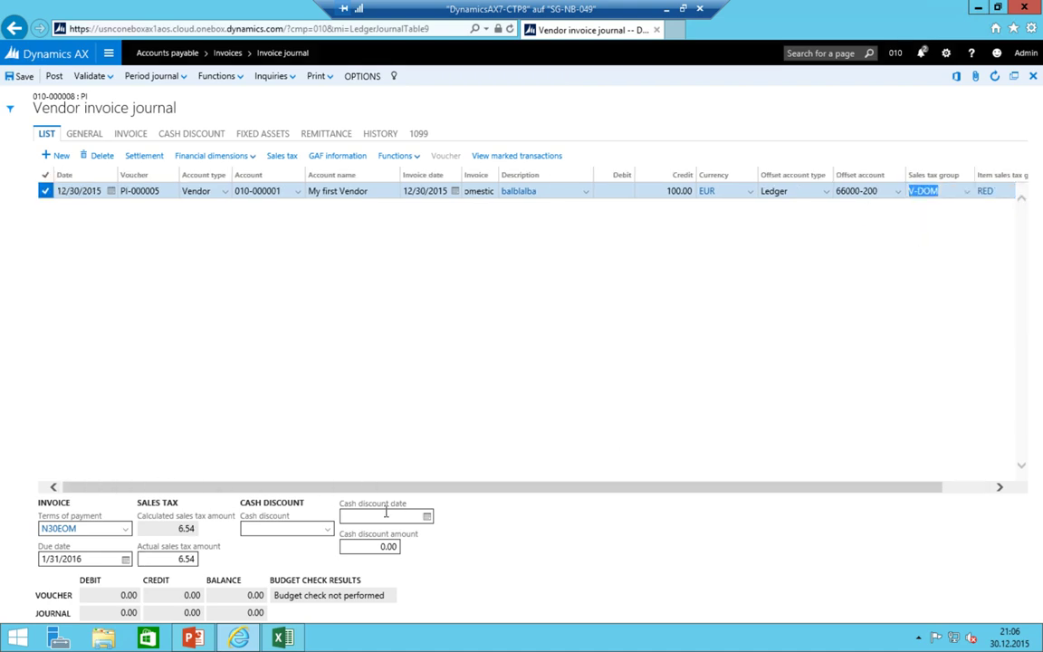
click(171, 528)
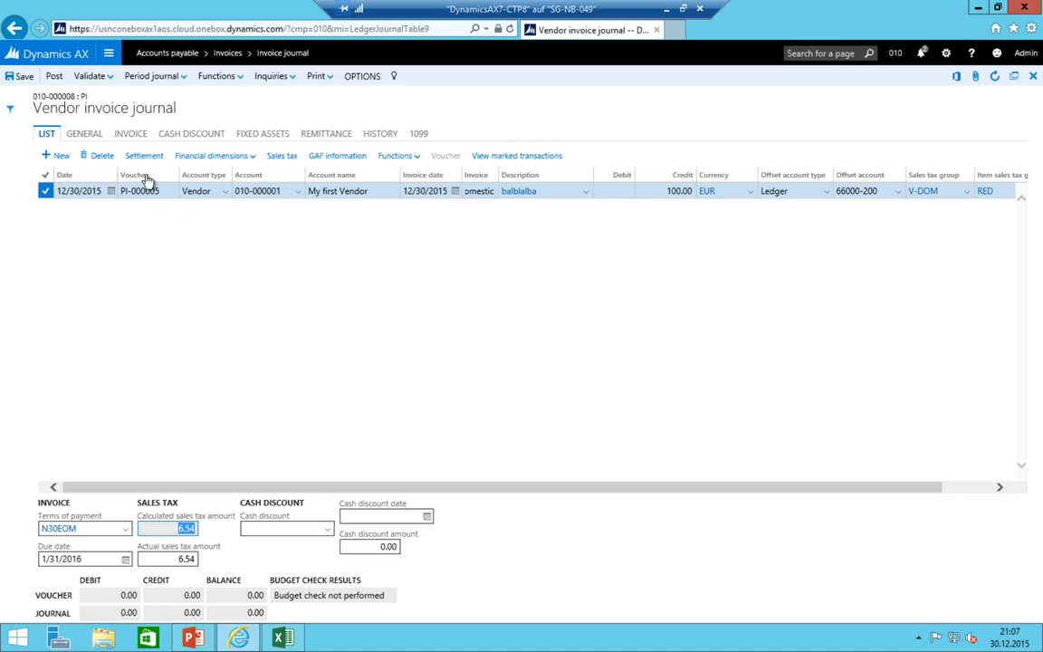
- Raise the credit amount from 100.00 to 107.00 so tax recalculates to 7.00
click(664, 190)
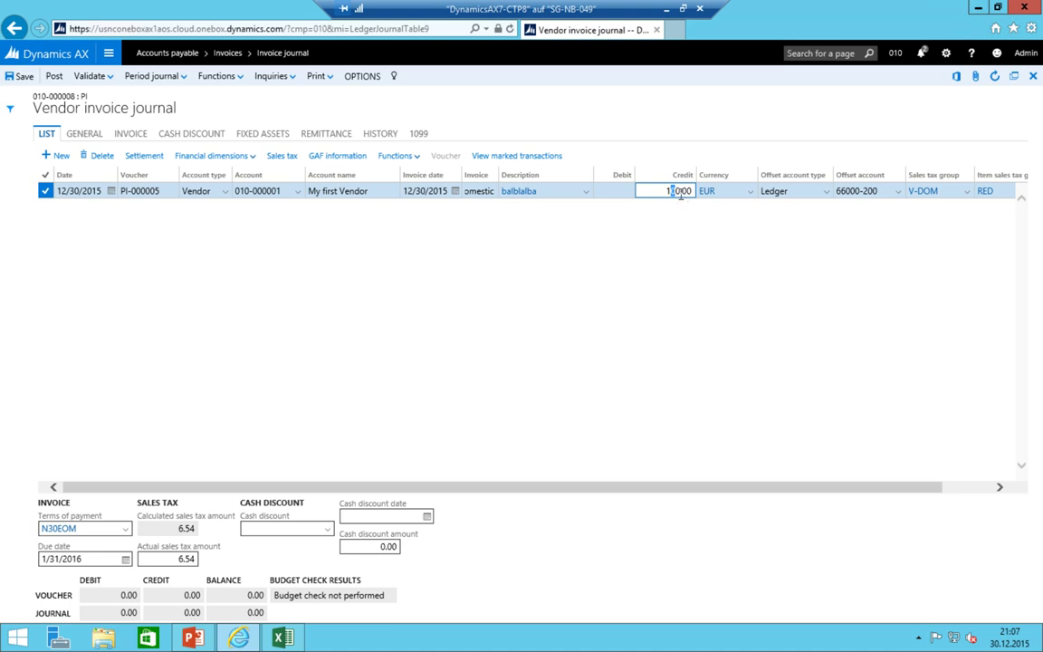
key(BackSpace)
text(7)
key(shift+Tab)
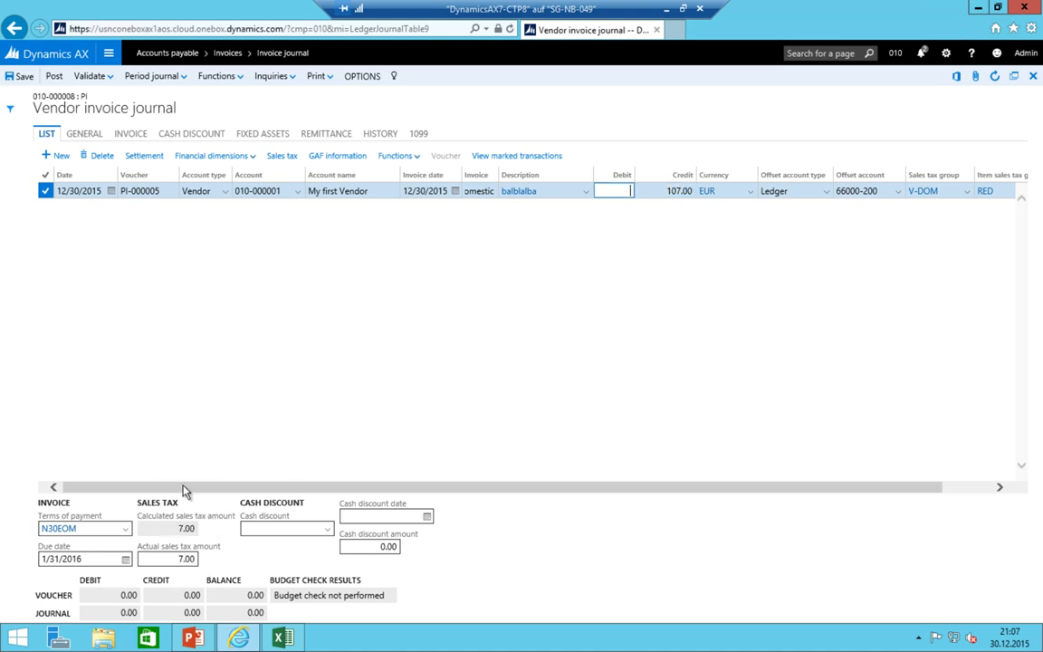
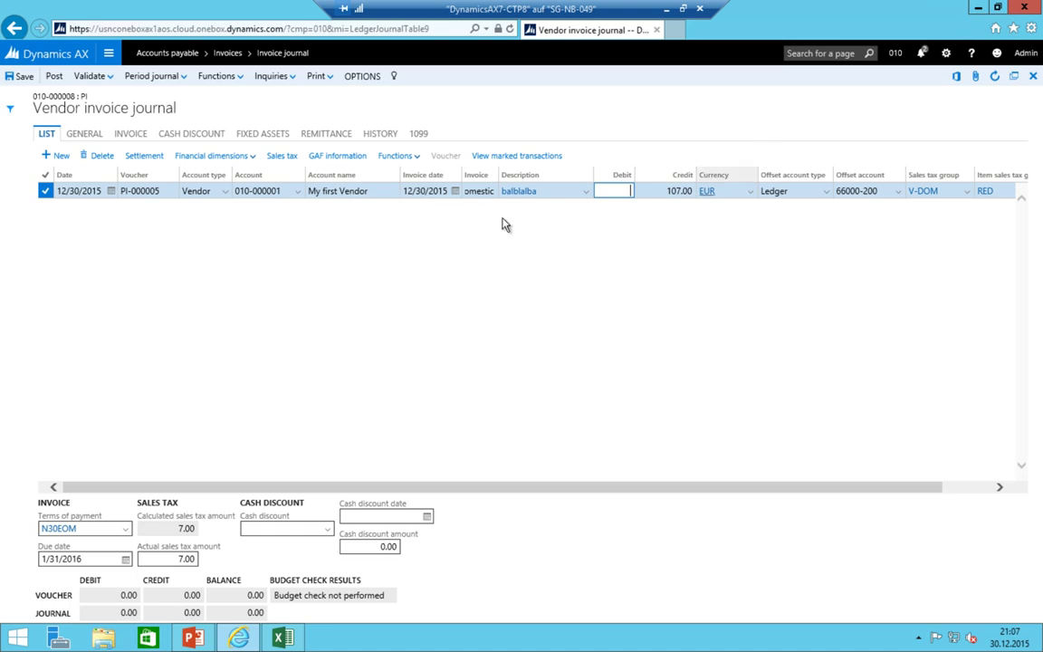
- Review the first line's sales tax: P-G-RED at 7% for 7.00, voucher balanced at 107.00
click(320, 191)
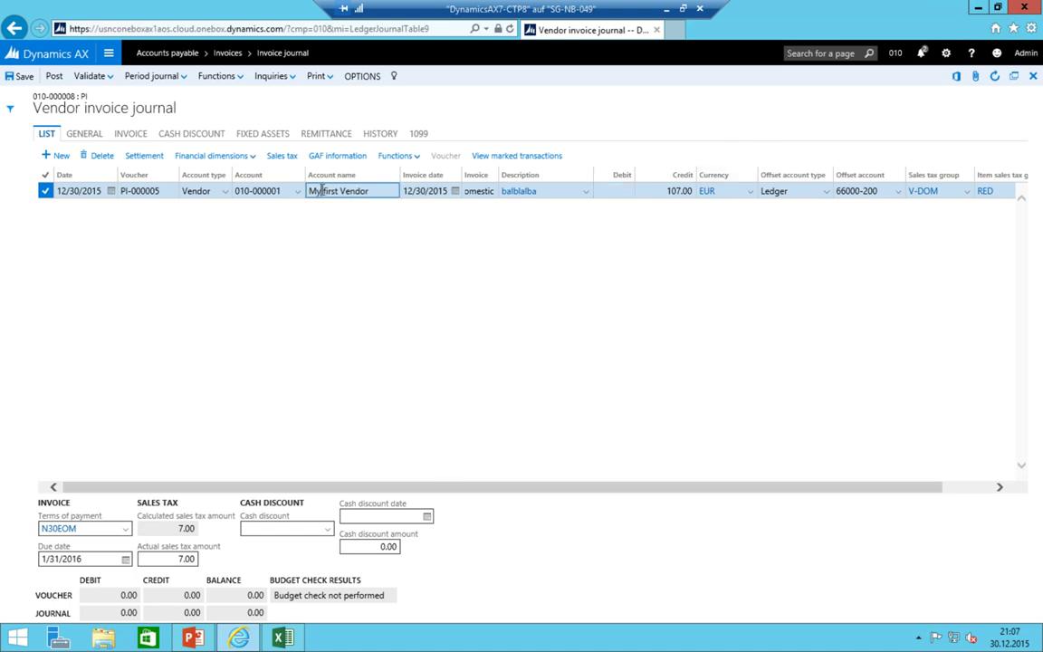
click(284, 160)
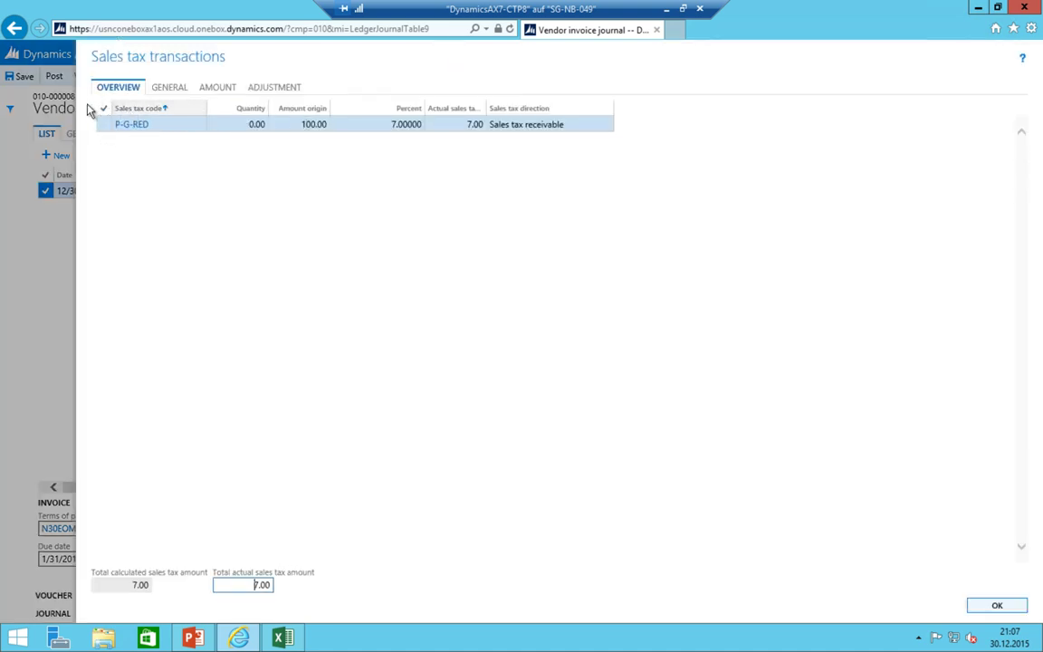
click(400, 124)
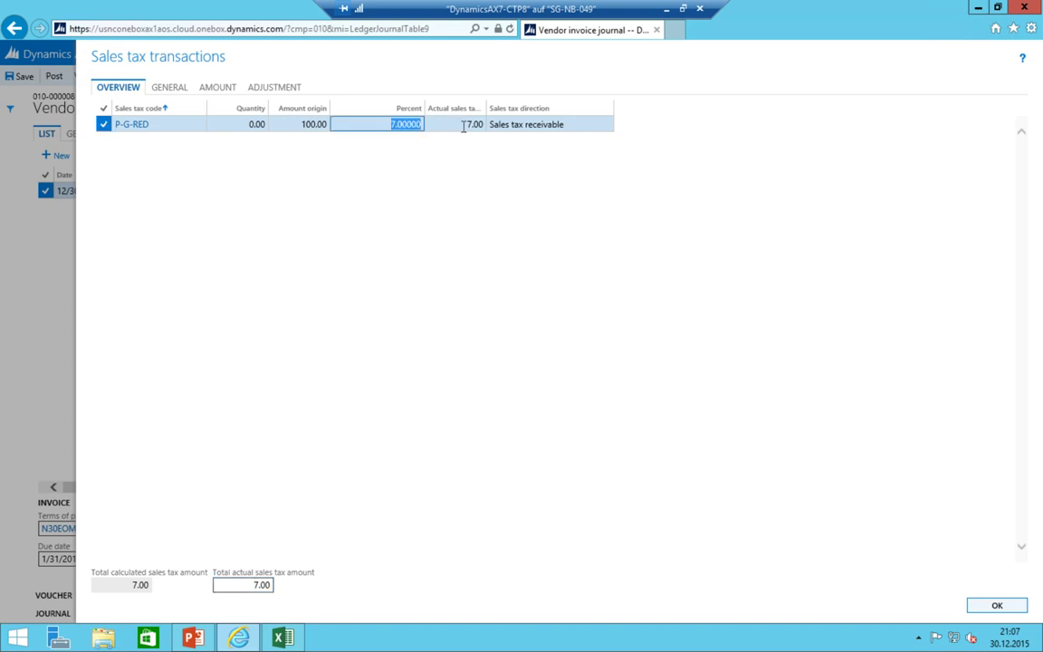
key(Tab)
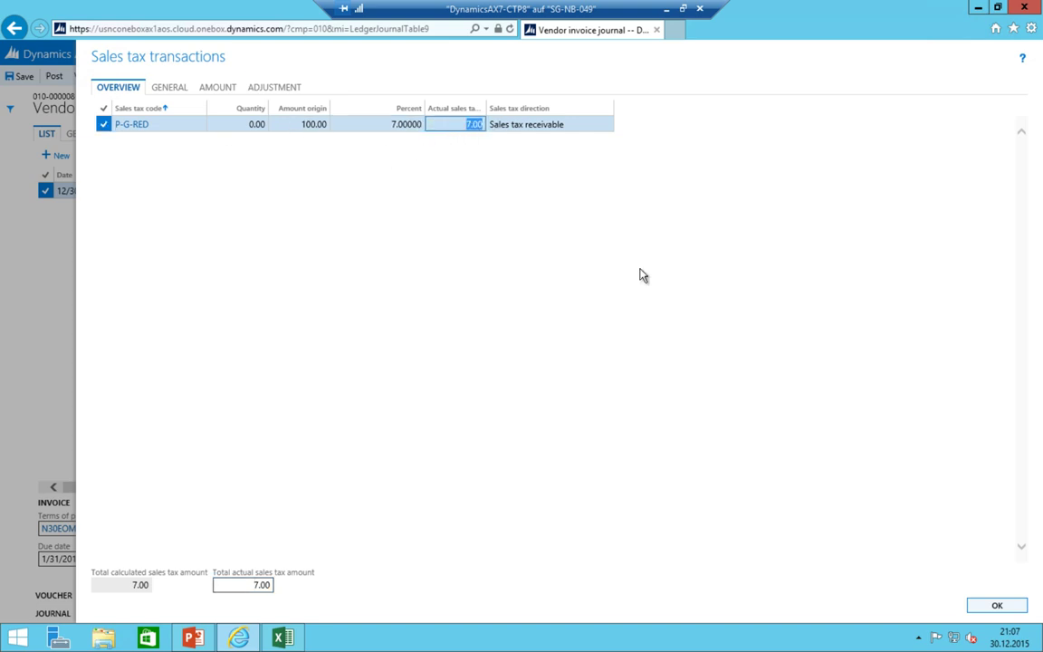
click(997, 607)
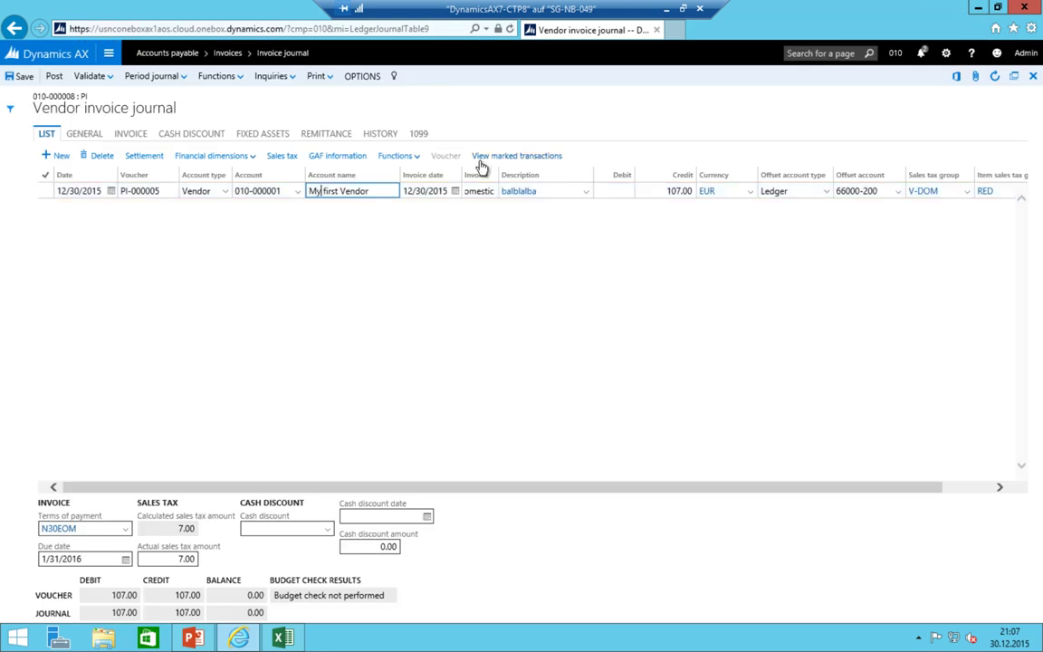
- Add a new journal line for vendor 010-000001 dated 12/30/2015
key(alt+n)
key(Tab)
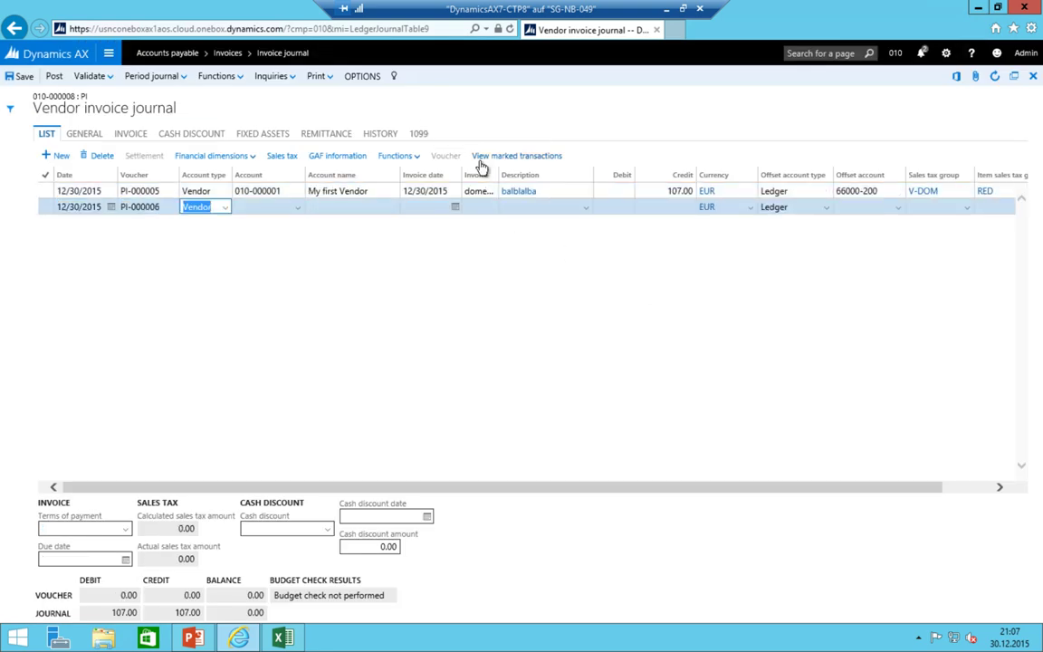
key(Tab)
key(alt+Down)
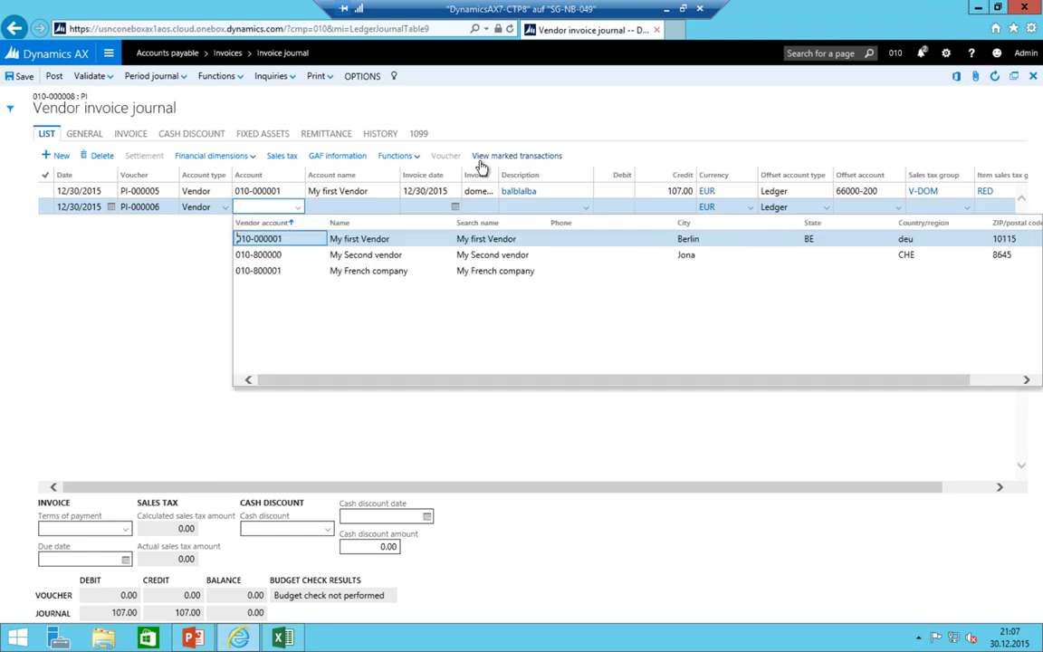
key(Return)
key(Tab)
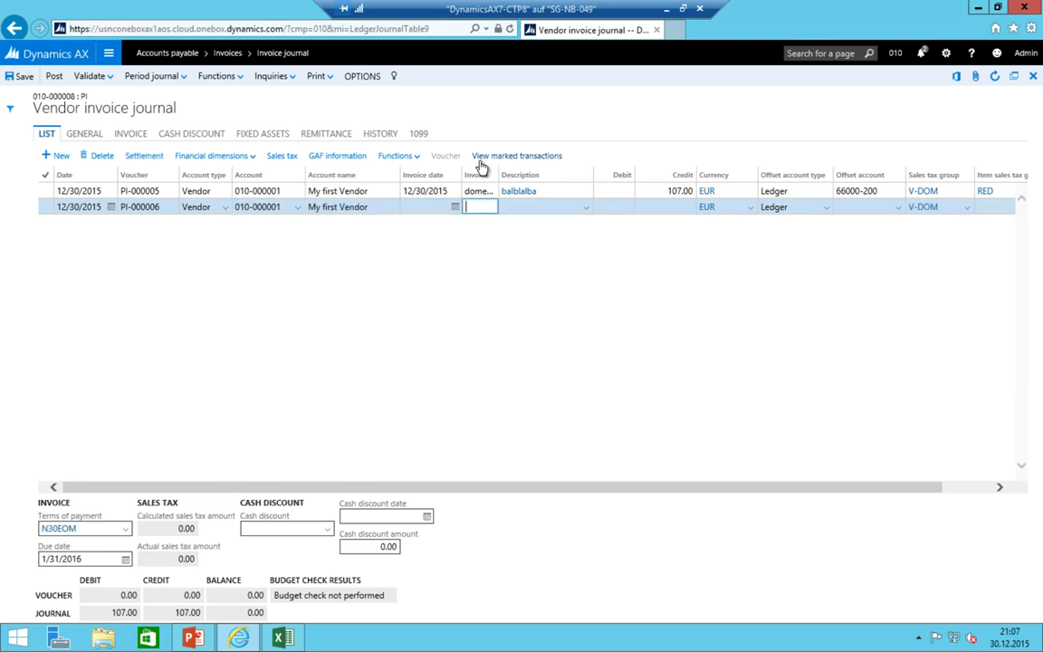
key(shift+Tab)
key(Tab)
- Enter invoice blbl, description blasb, credit 119.00, offset 66000-200 and item tax group FULL
text(blbl)
key(Tab)
text(blasb)
key(Tab)
key(Tab)
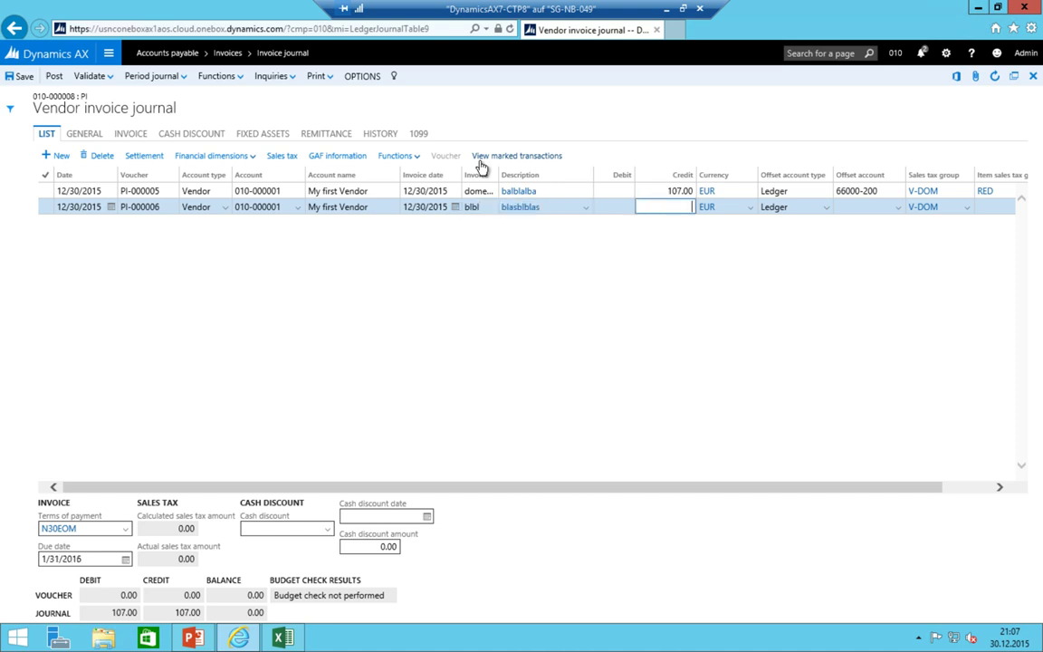
text(119)
key(Tab)
key(Tab)
key(Tab)
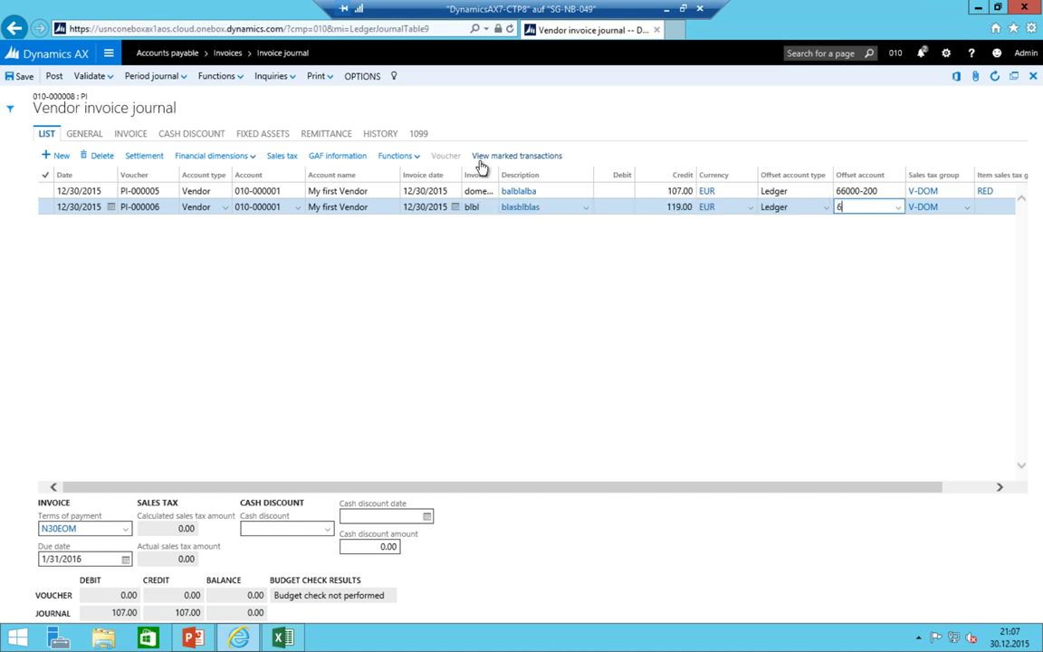
text(66000-)
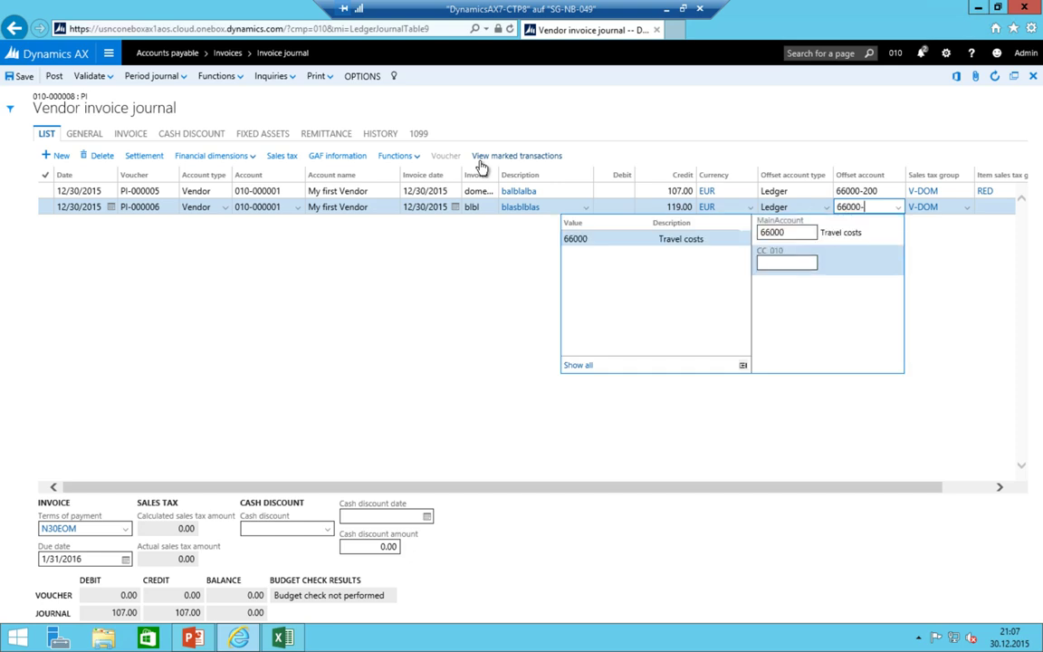
text(200-)
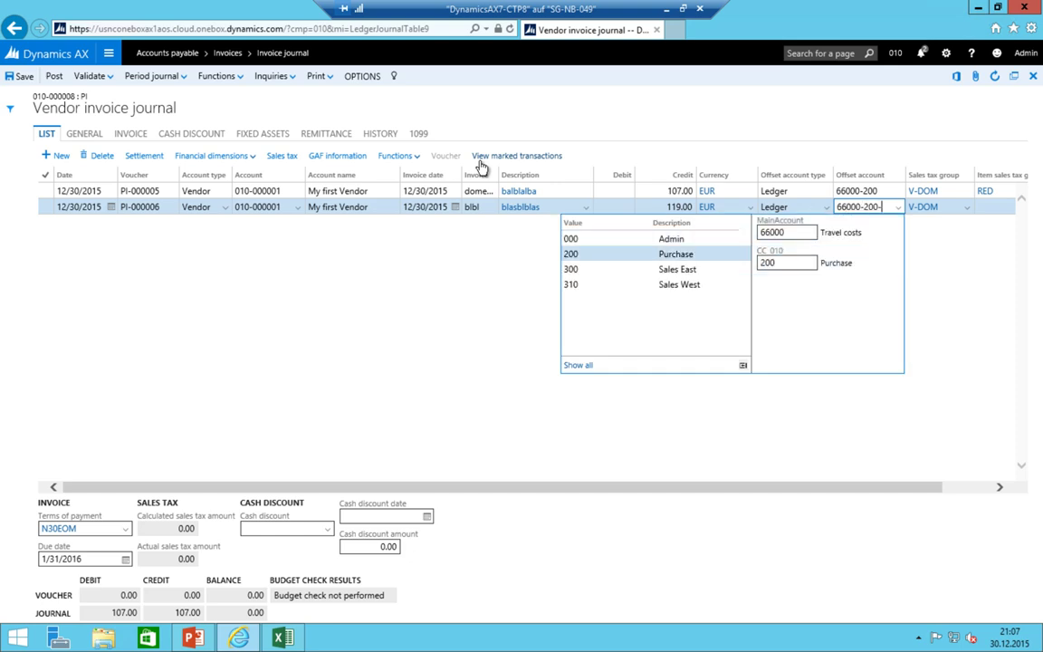
key(Tab)
key(Tab)
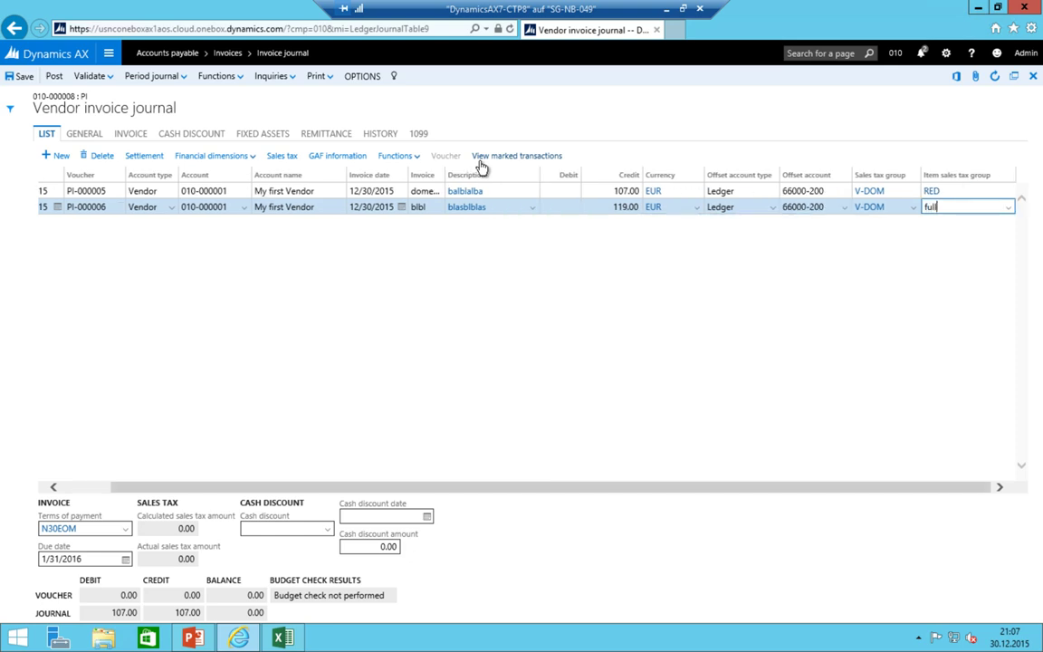
text(full)
key(shift+Tab)
- Verify the second line's sales tax comes to 19.00 at 19%, keeping account type Vendor
click(81, 488)
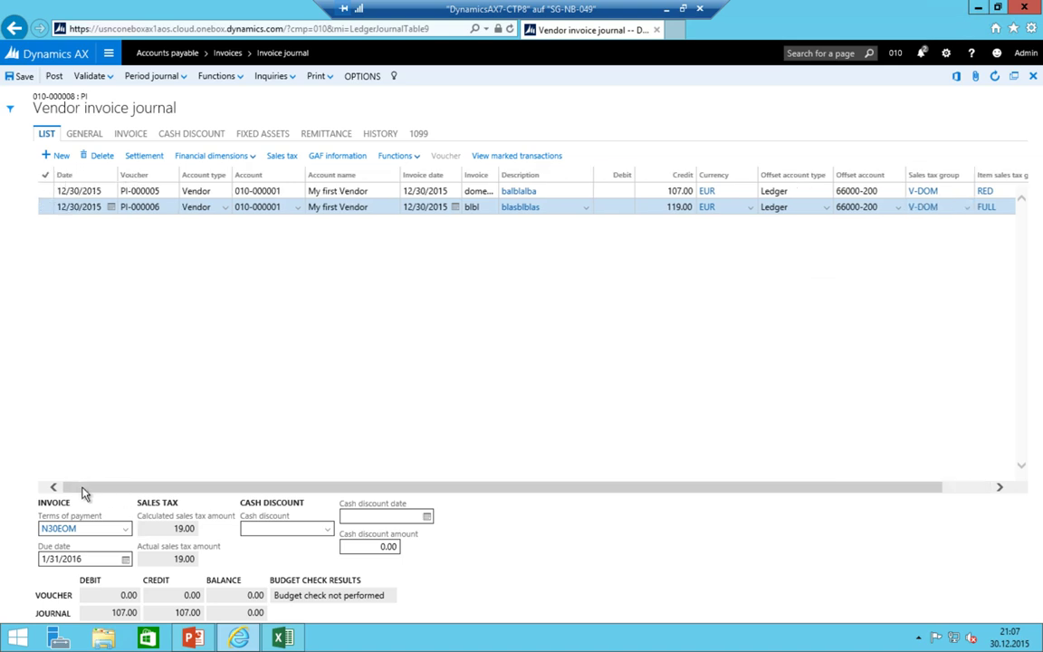
click(274, 207)
click(280, 158)
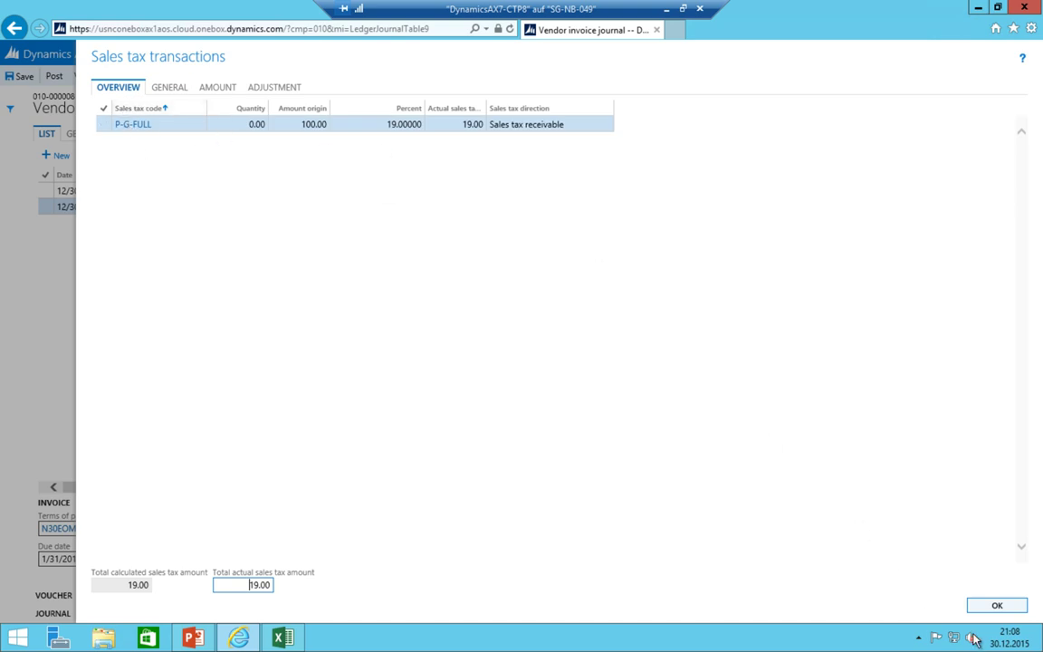
click(999, 609)
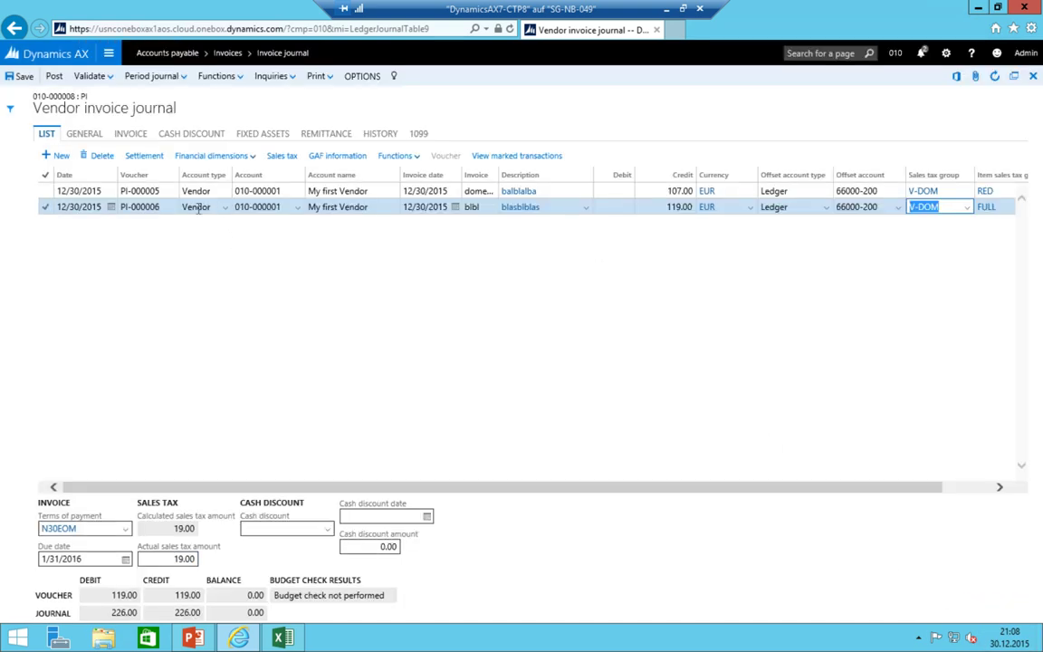
click(198, 207)
click(198, 208)
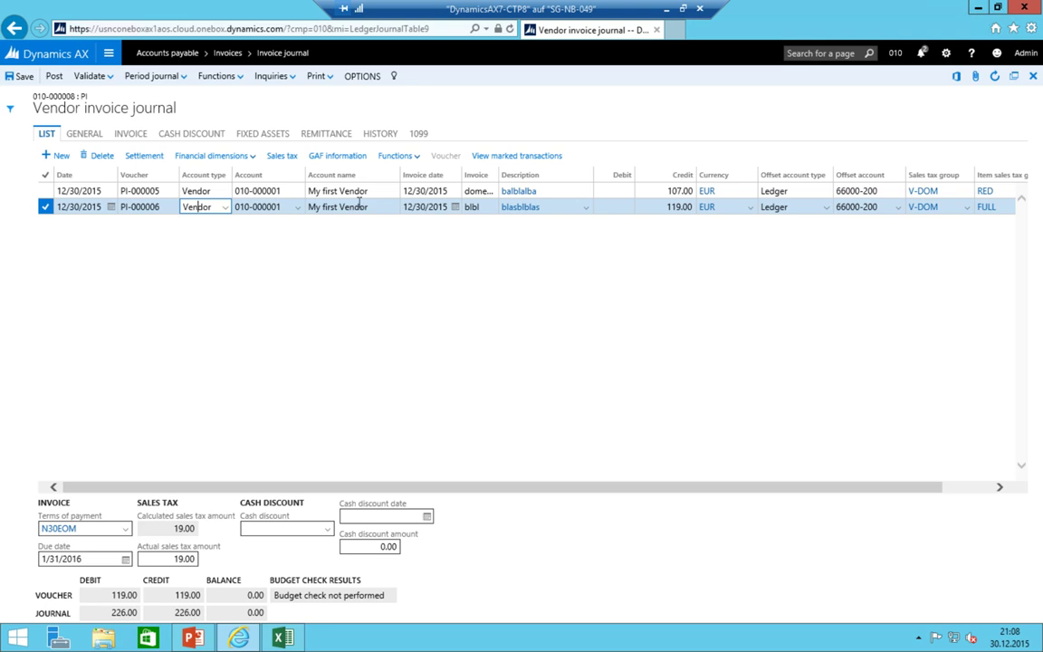
- Add a third journal line for vendor 010-800000, dated 12/30/2015, with invoice number d
key(alt+n)
key(Tab)
key(Tab)
key(Tab)
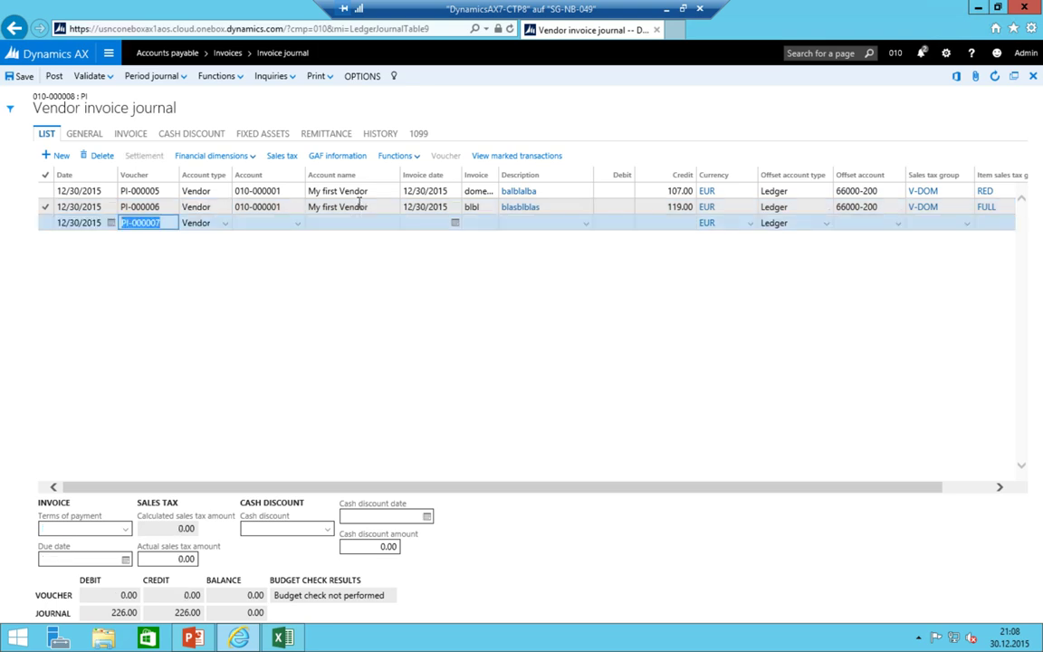
key(alt+Down)
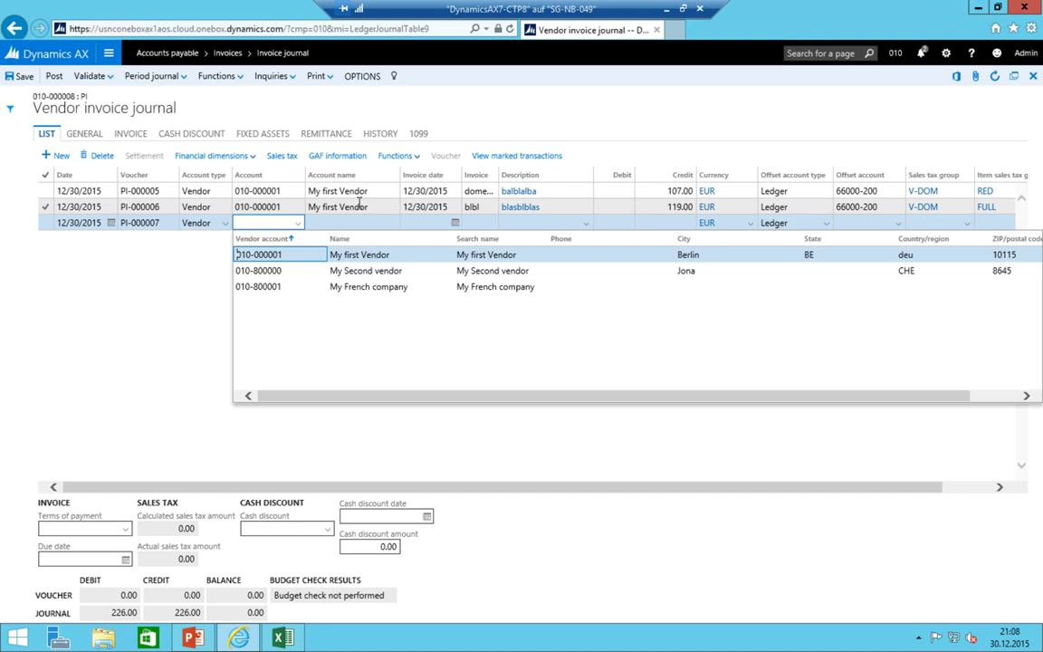
key(Down)
key(Return)
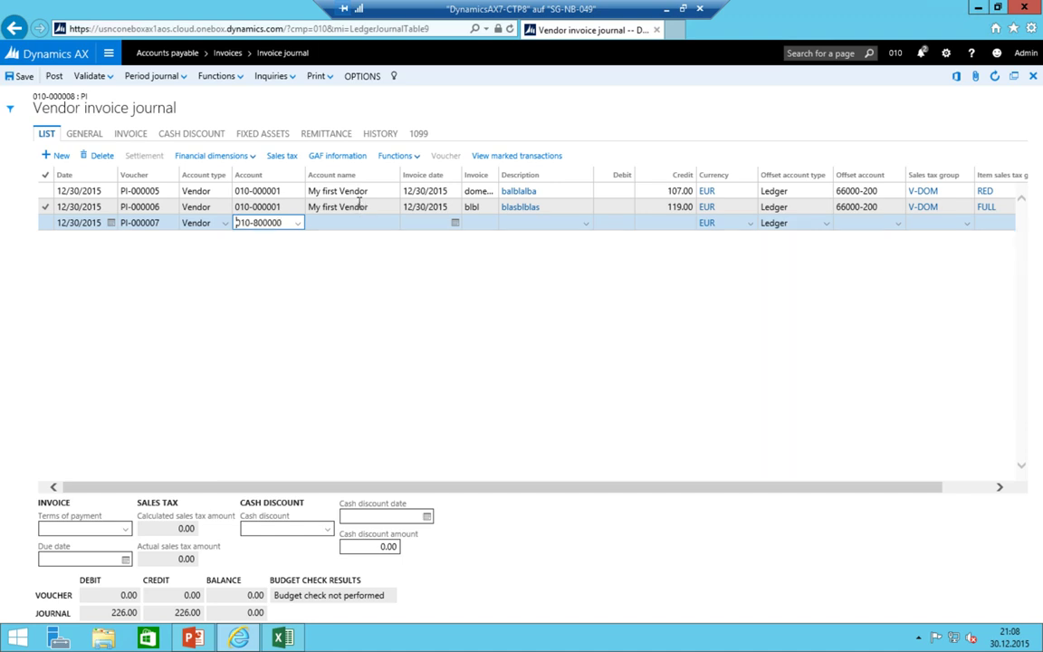
key(Tab)
text(d)
key(Tab)
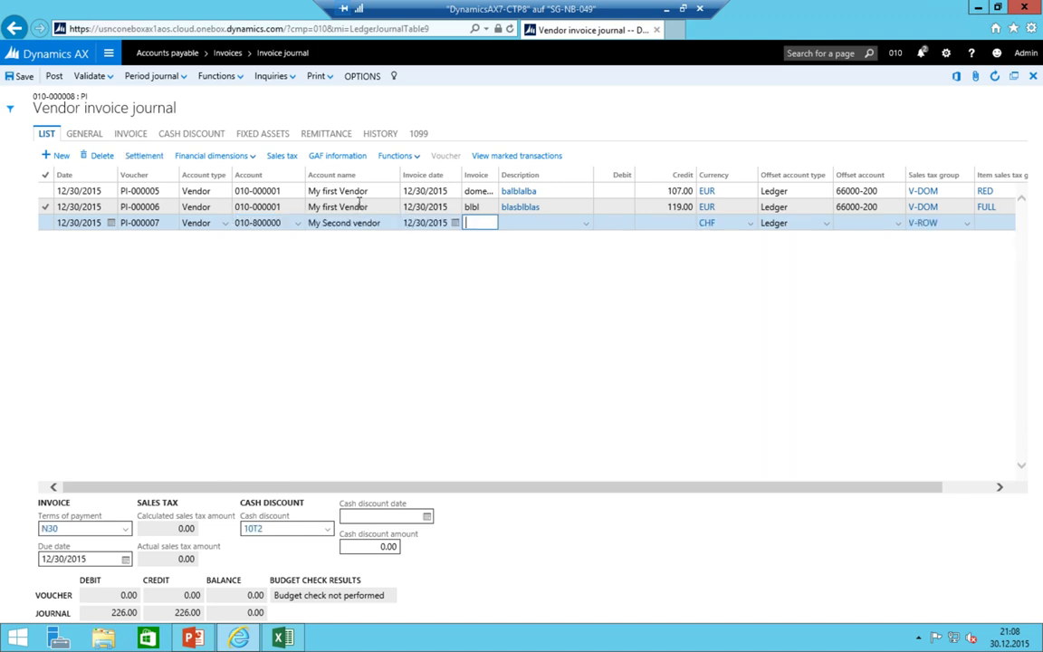
text(d)
key(Tab)
- Enter description d, credit 100.00, offset 66000-200 and item tax group FULL, then view its P-IMP tax
text(d)
key(Tab)
key(Tab)
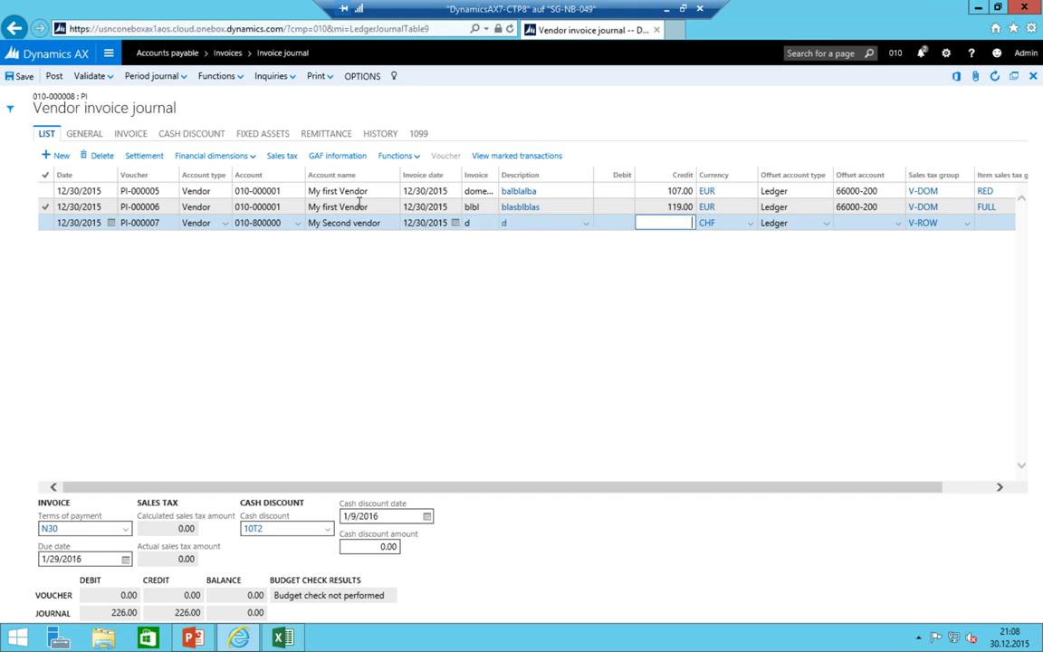
text(100)
key(Tab)
key(Tab)
key(Tab)
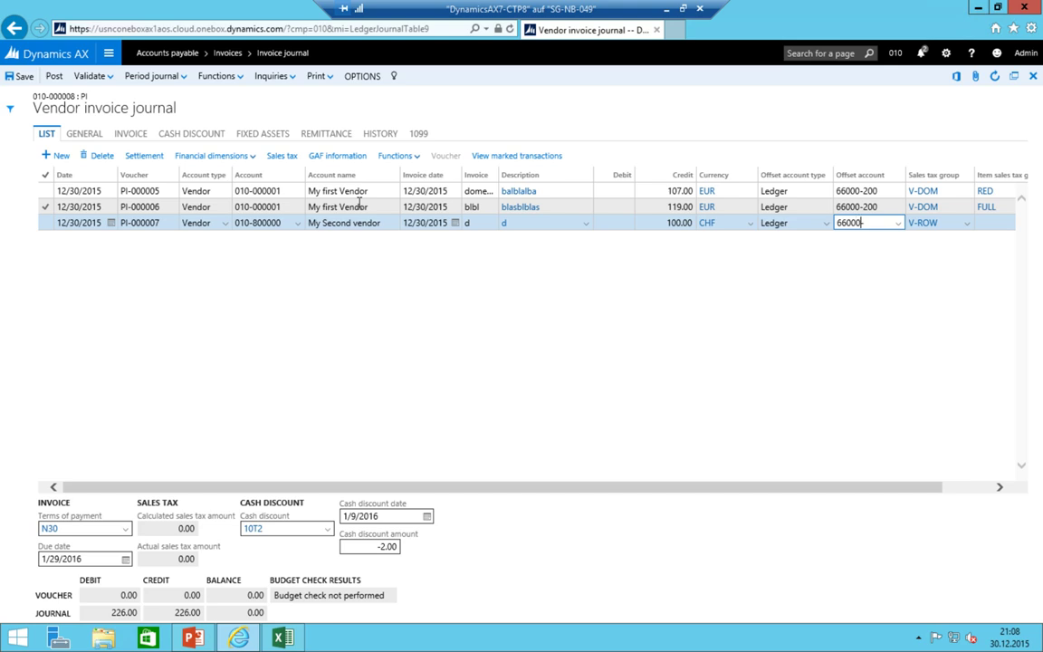
text(66000-200)
key(Tab)
key(Tab)
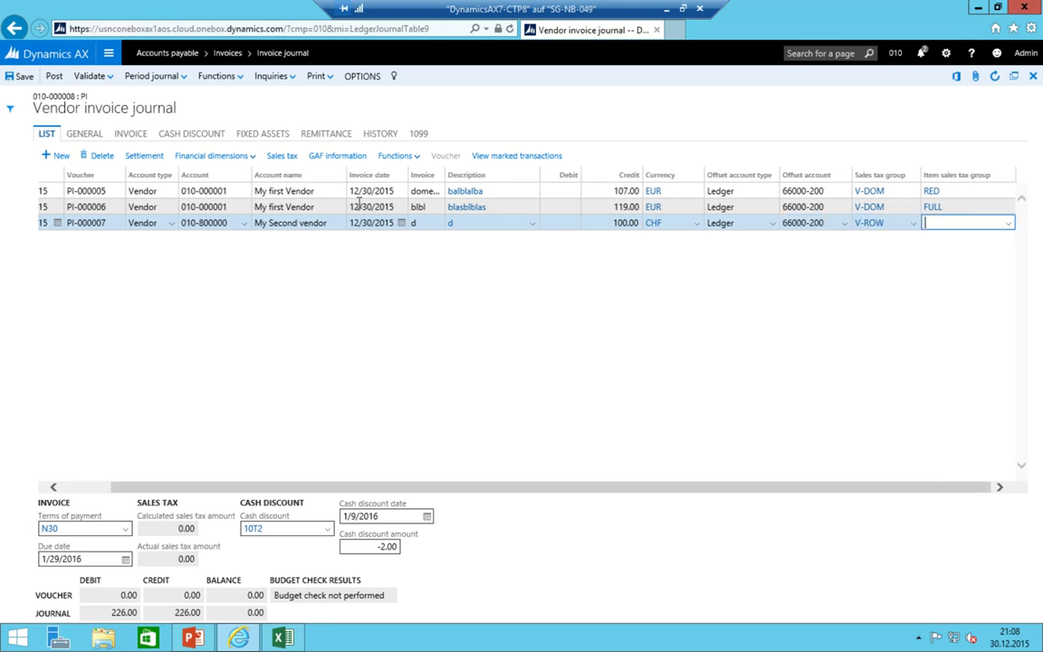
key(alt+Down)
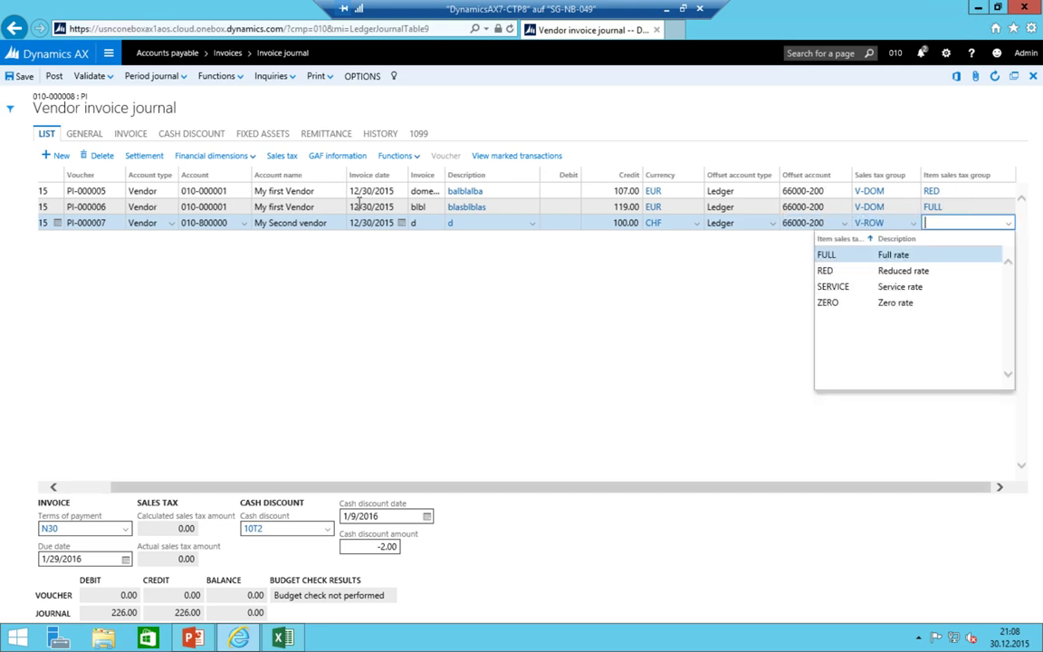
key(Return)
key(shift+Tab)
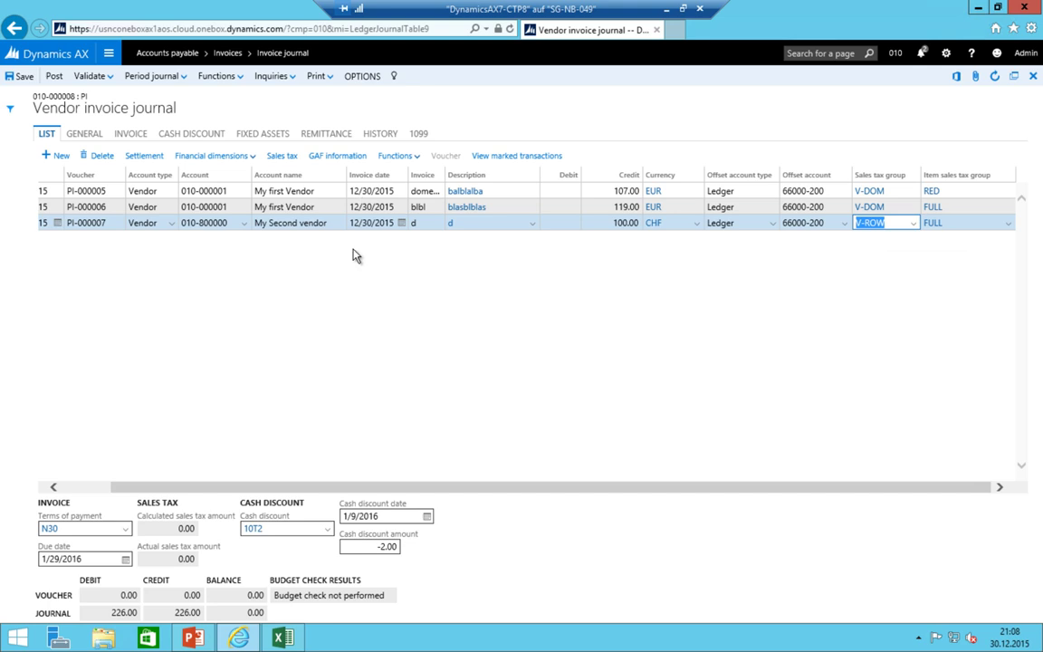
click(77, 489)
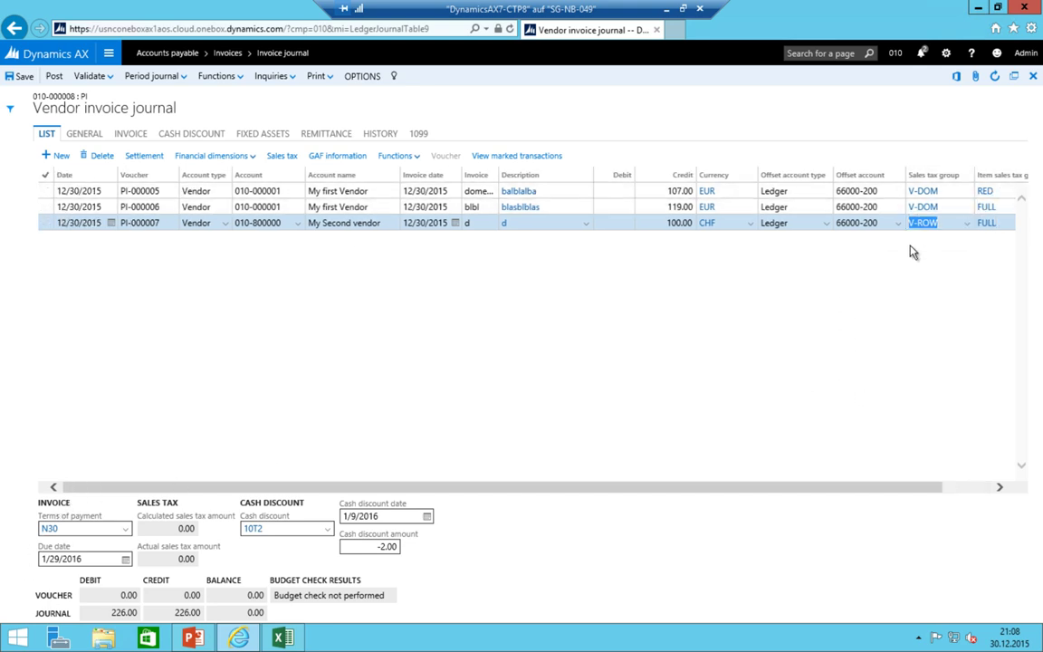
click(279, 157)
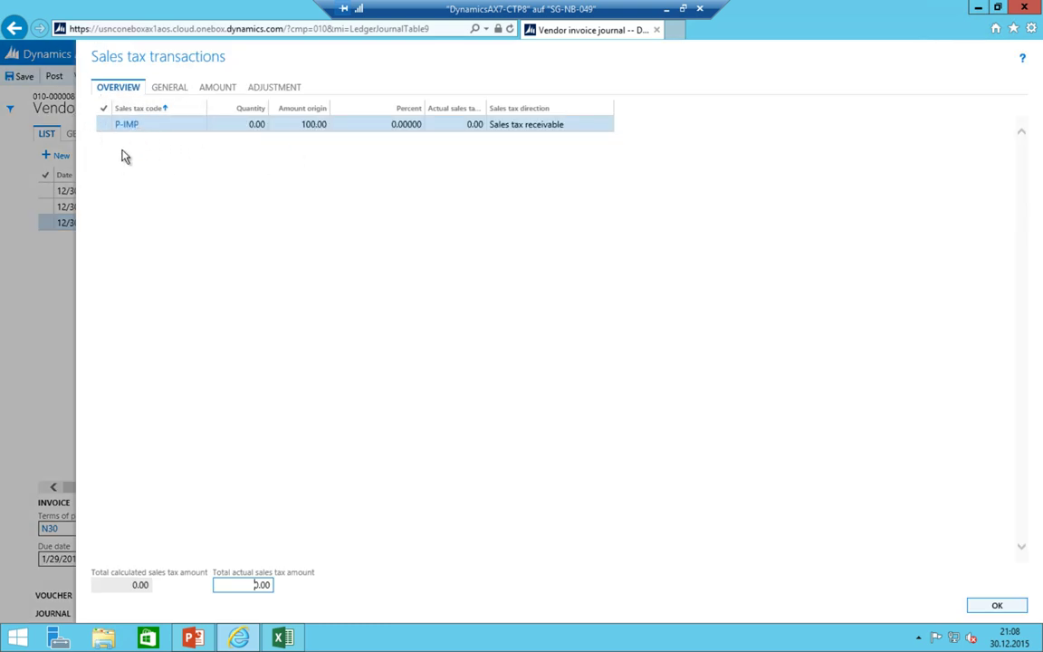
- Fill the V-ROW header H2, FULL label B3 and P-IMP cell H3 purple in the VAT matrix
click(282, 638)
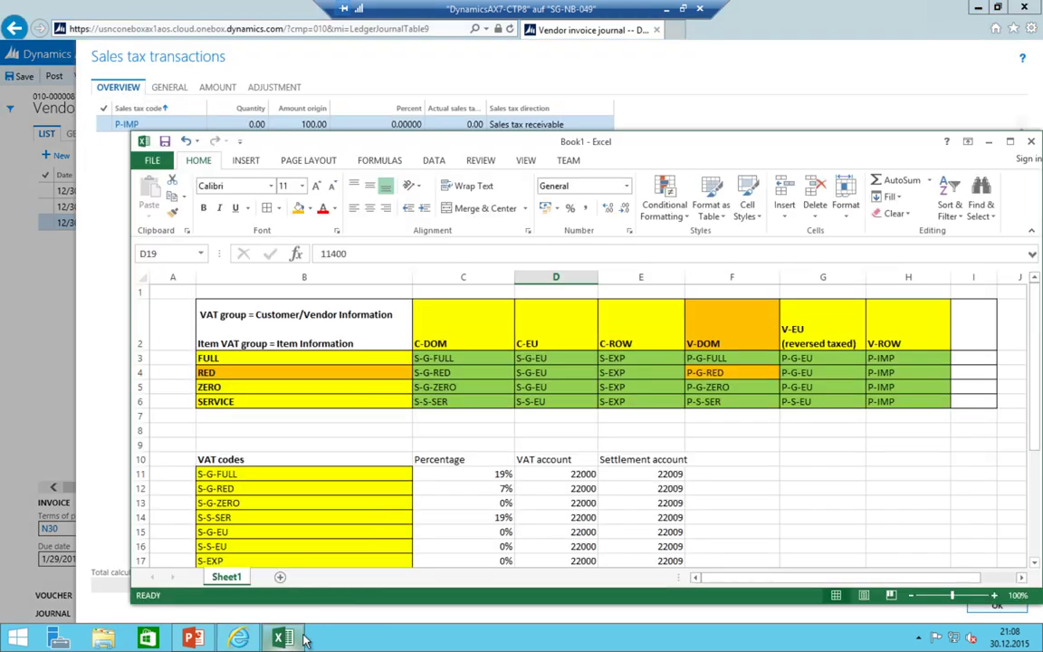
click(924, 306)
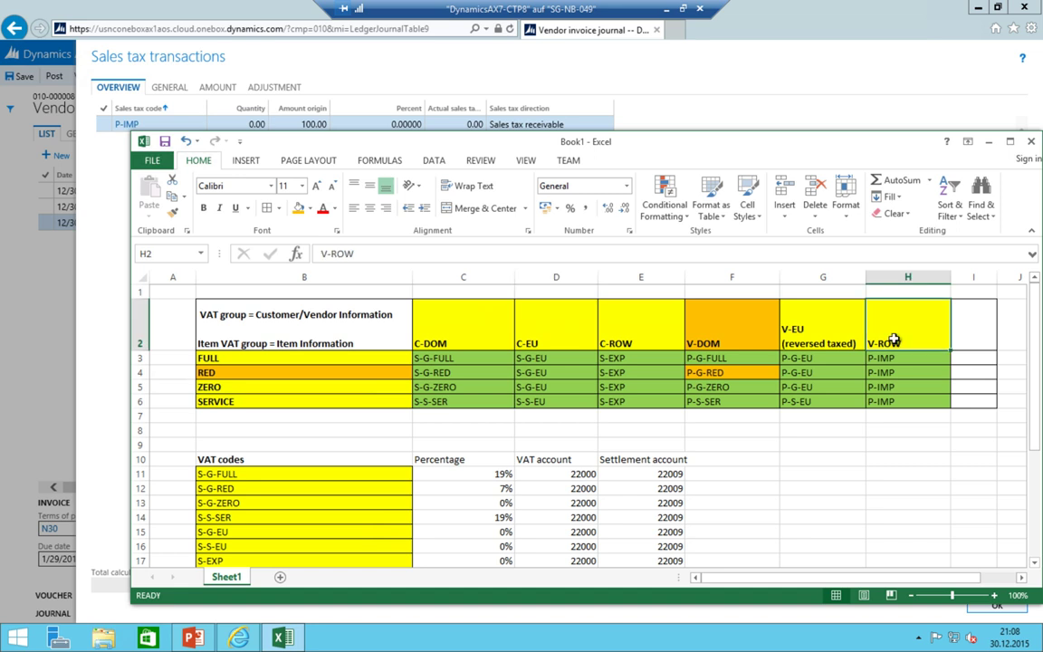
click(310, 208)
click(408, 321)
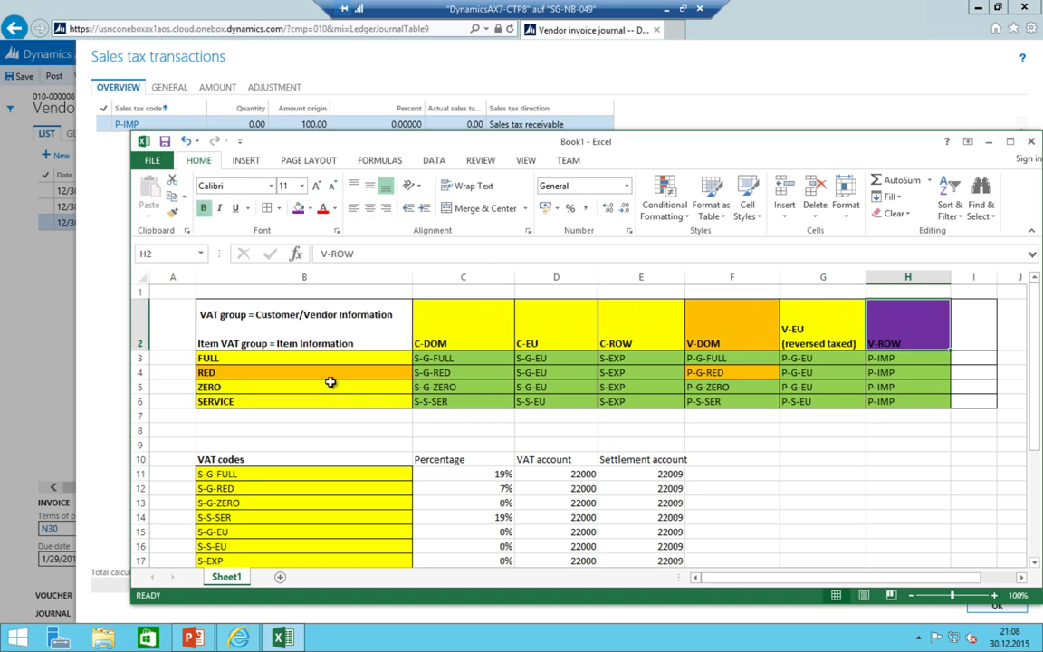
click(291, 358)
click(298, 208)
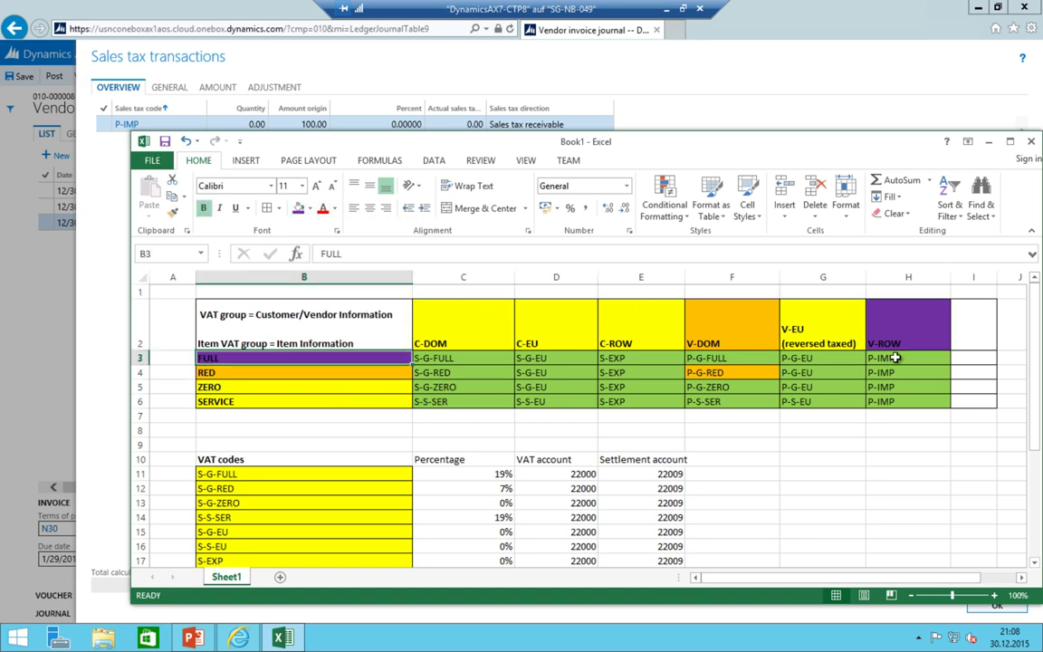
click(902, 362)
click(298, 208)
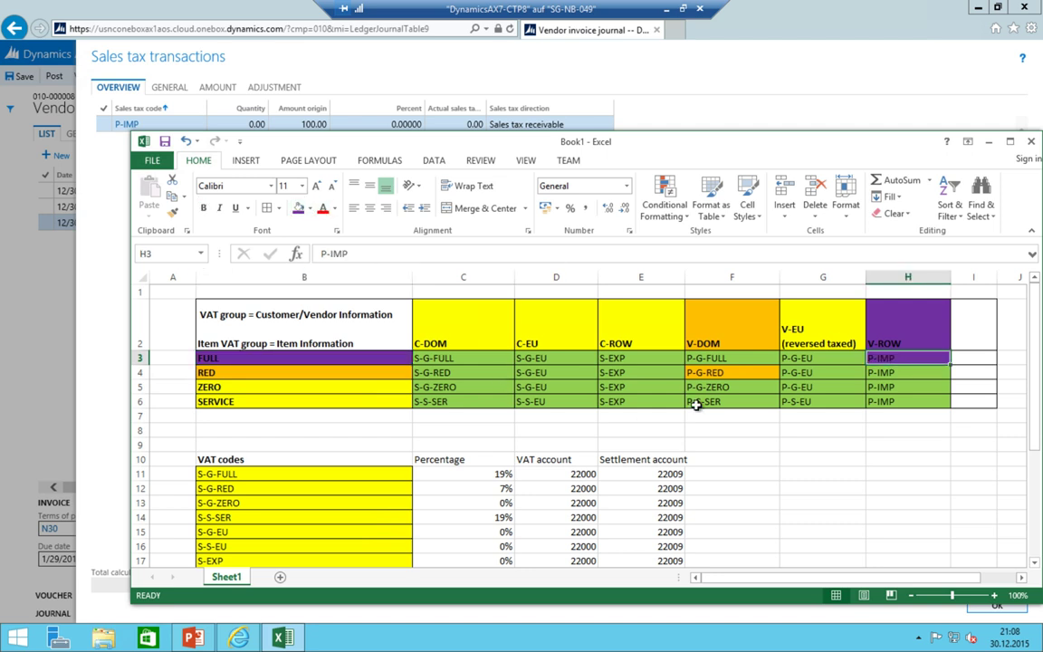
click(989, 141)
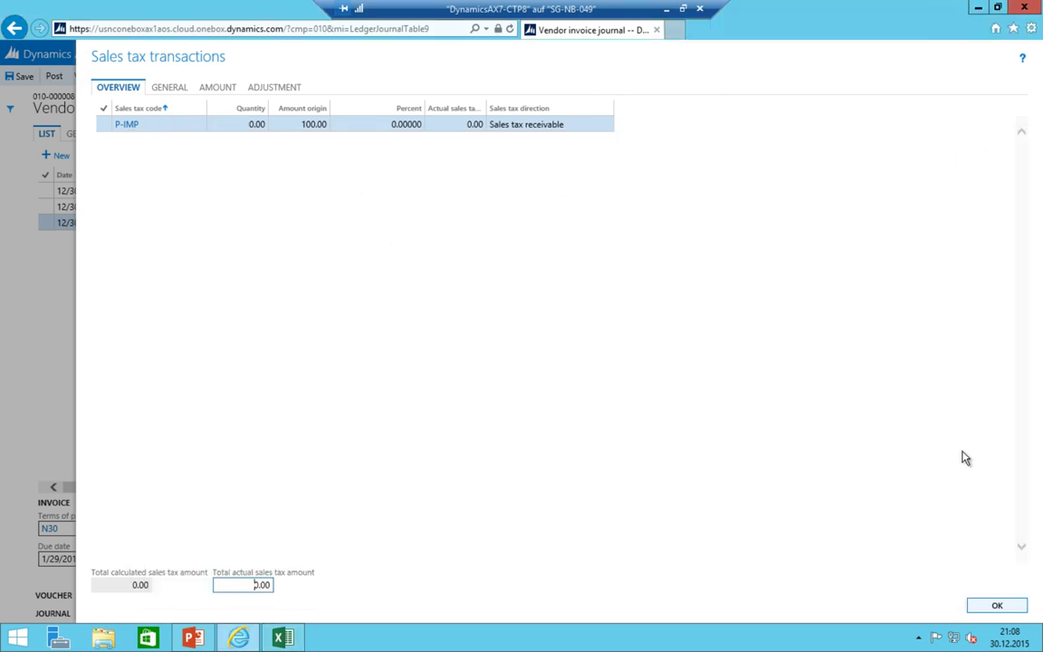
- Close the tax transactions and add a fourth line for vendor My French company, dated 12/30/2015
click(976, 613)
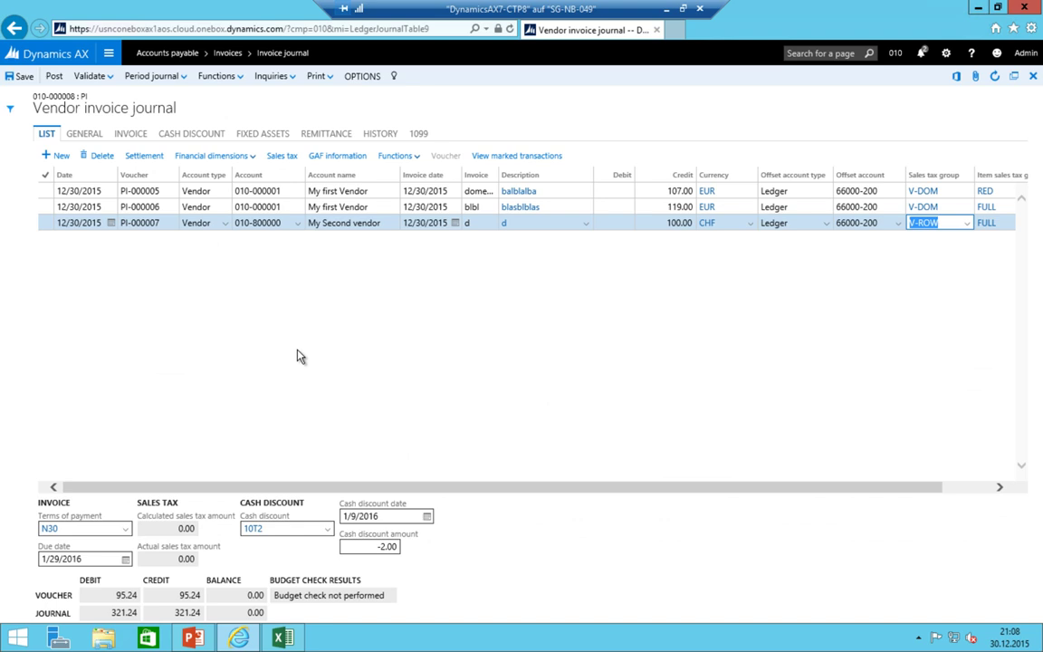
click(369, 223)
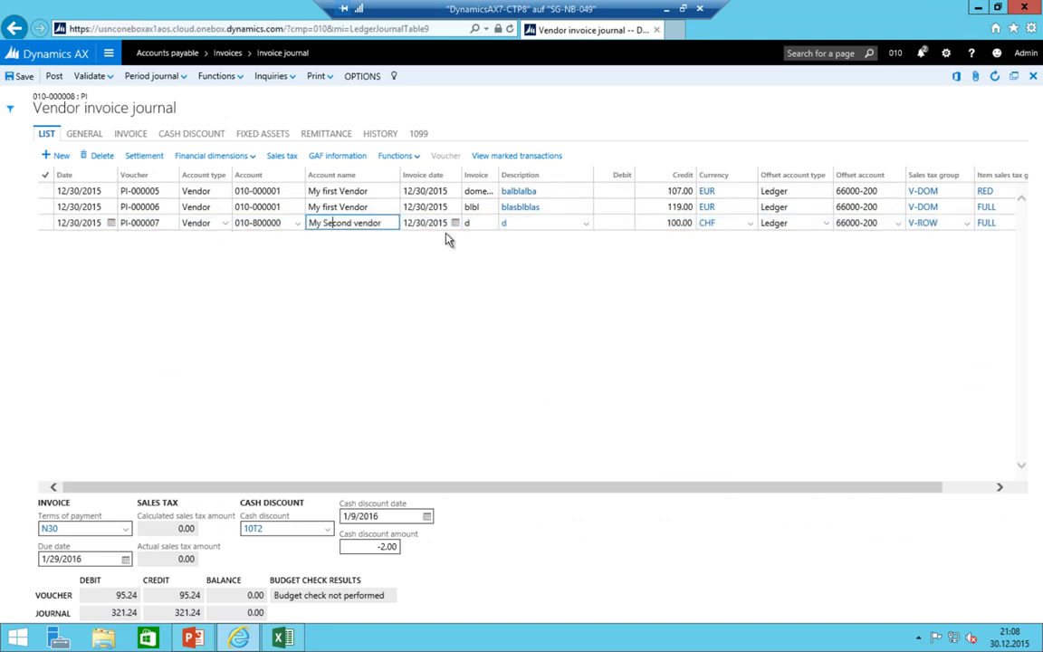
key(alt+n)
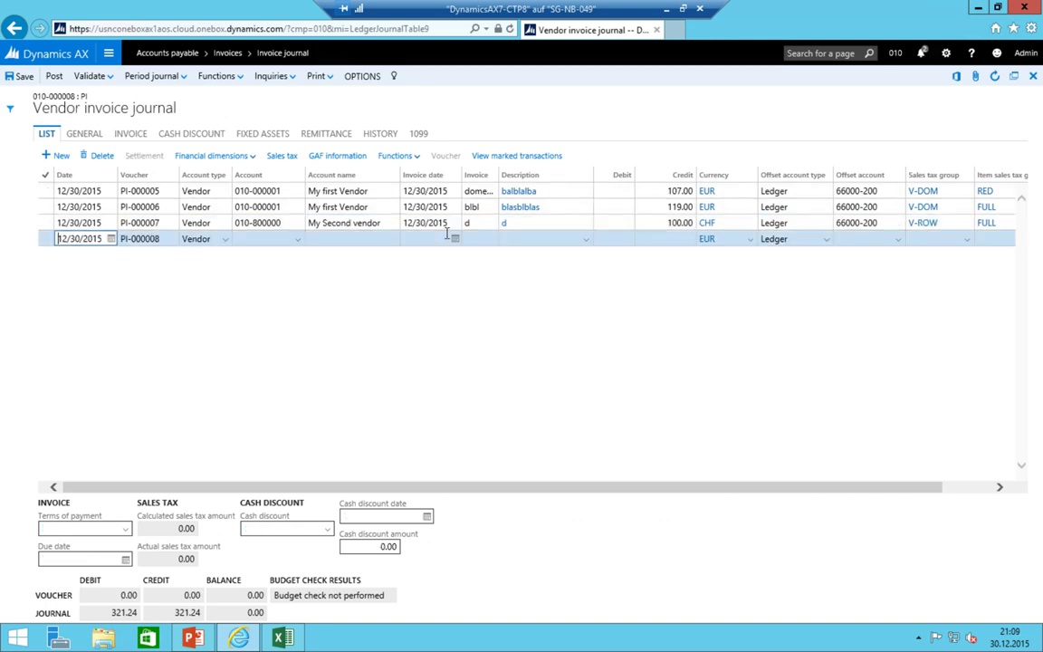
key(Tab)
key(Tab)
key(Tab)
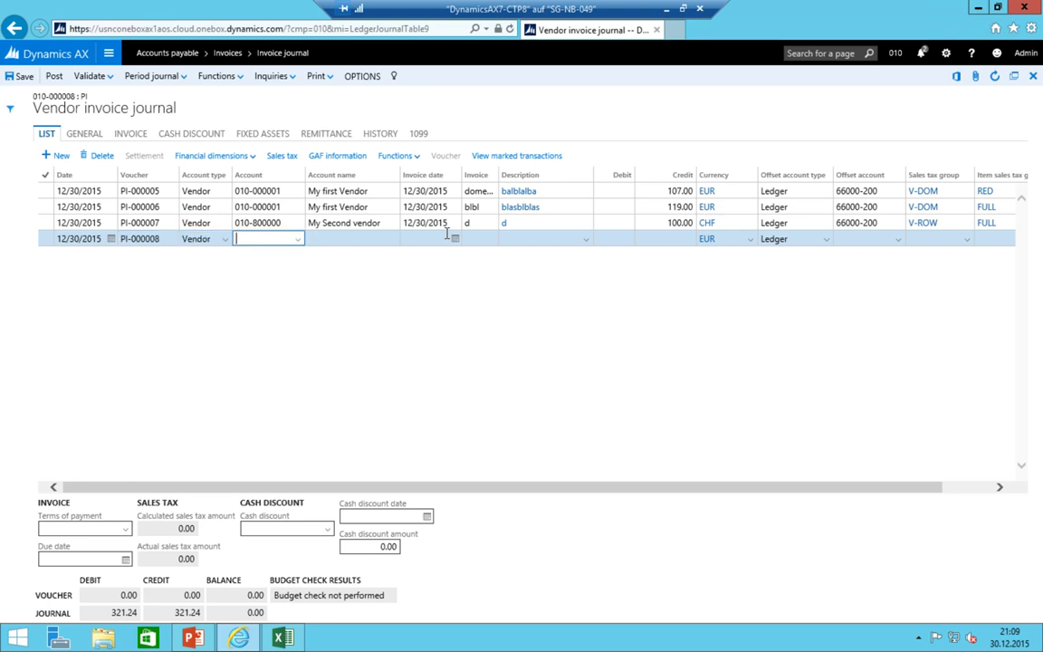
key(alt+Down)
key(Down)
key(Down)
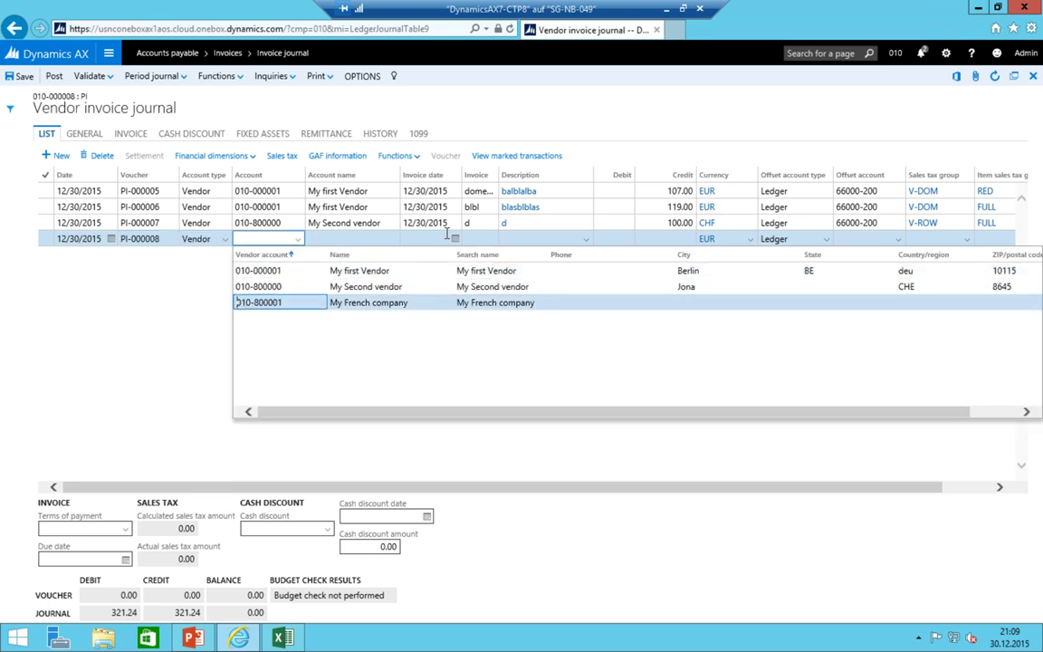
key(Return)
key(Tab)
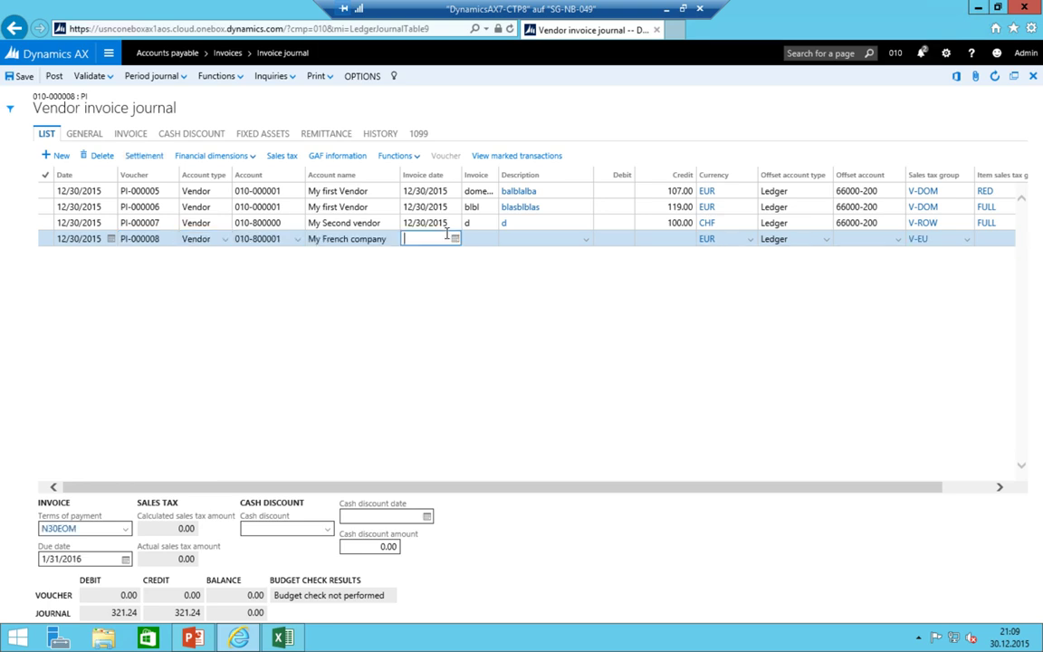
key(Tab)
- Enter invoice fasd, credit 100.00, offset 66000-200 and item sales tax group FULL
text(fasd)
key(Tab)
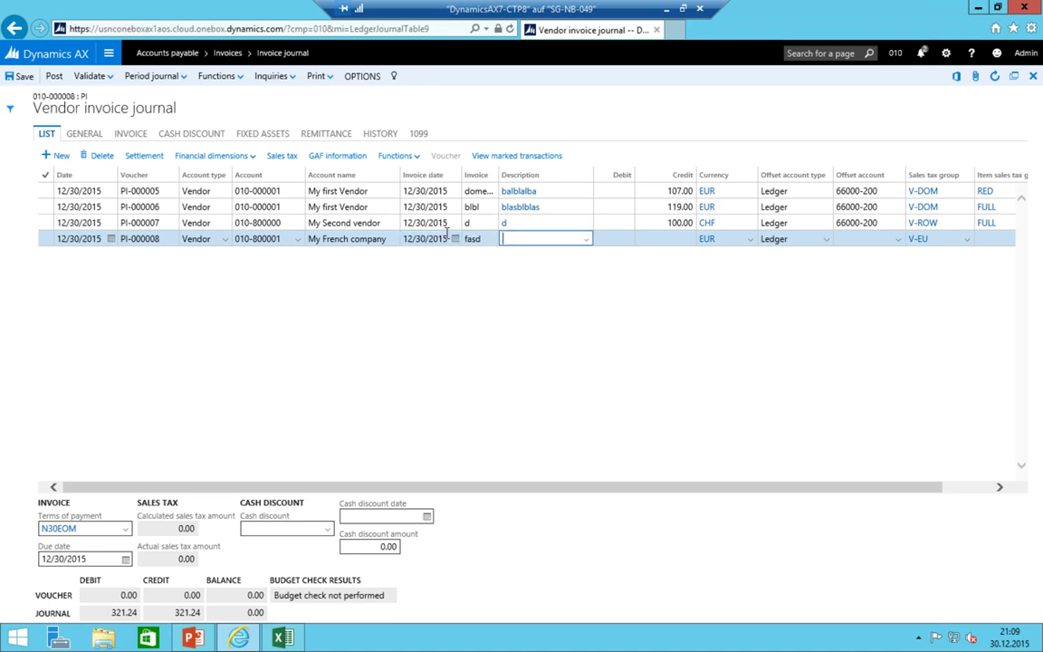
key(Tab)
key(Tab)
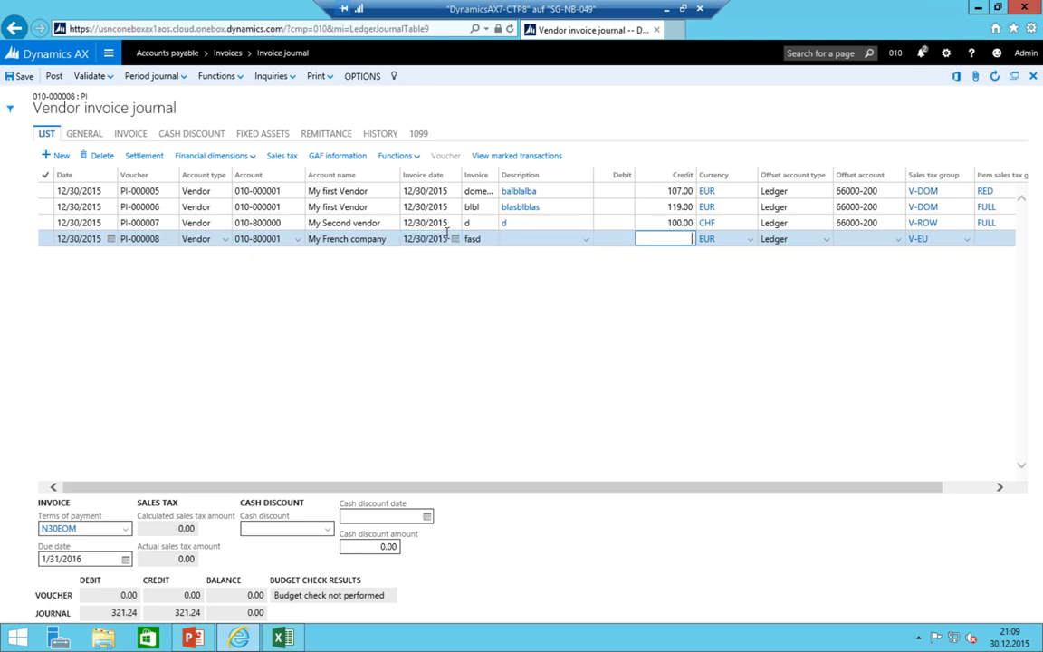
text(100)
key(Tab)
key(Tab)
key(Tab)
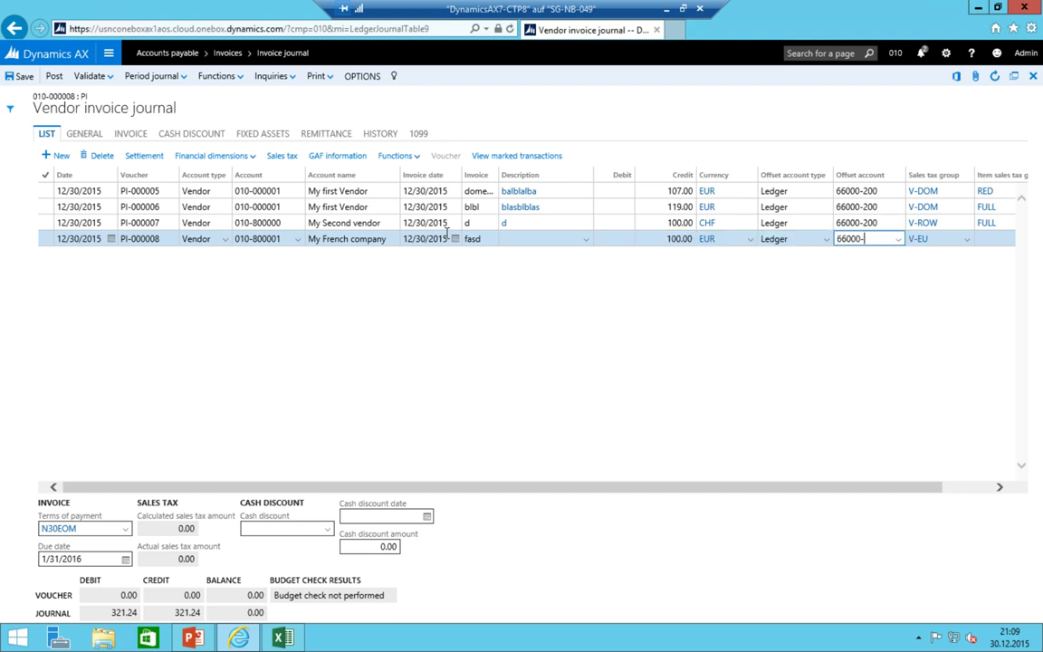
text(66000-200)
key(Tab)
key(Tab)
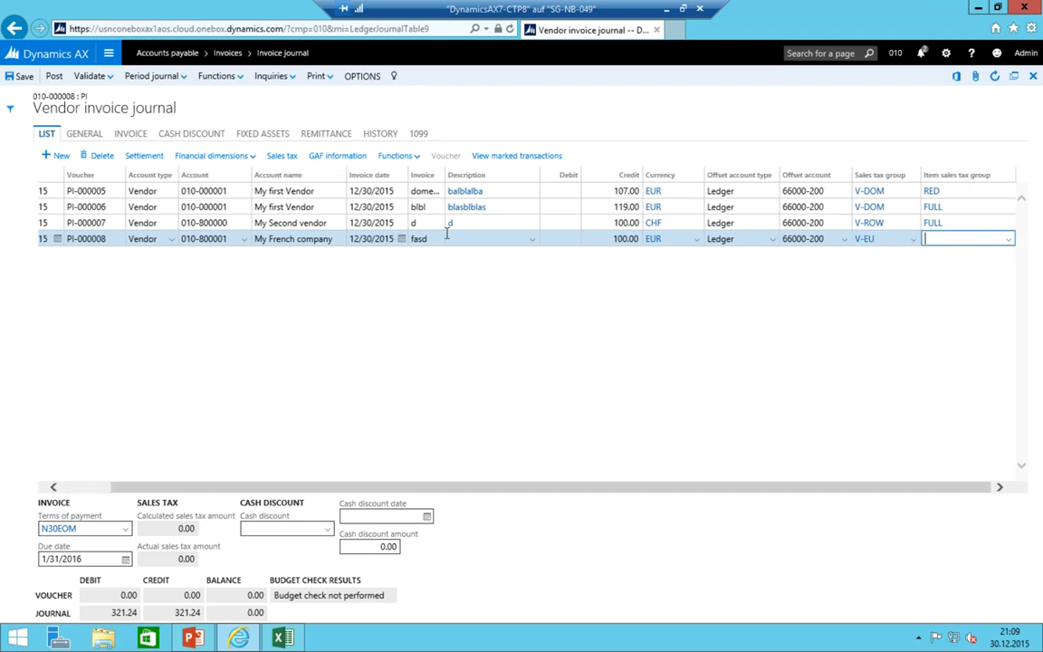
key(alt+Down)
key(Return)
key(shift+Tab)
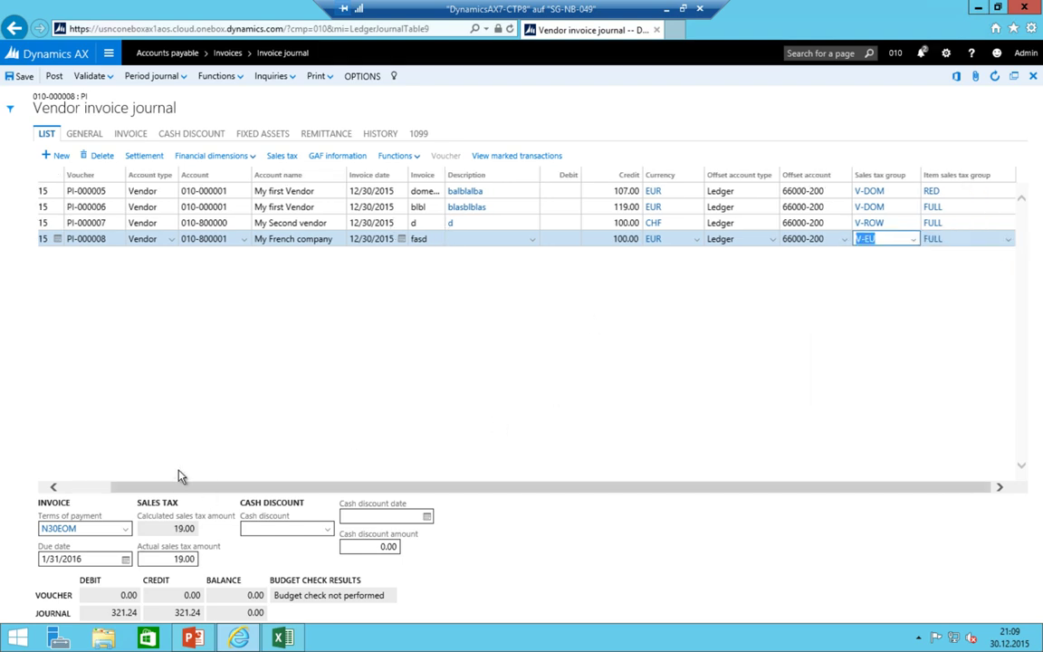
click(102, 487)
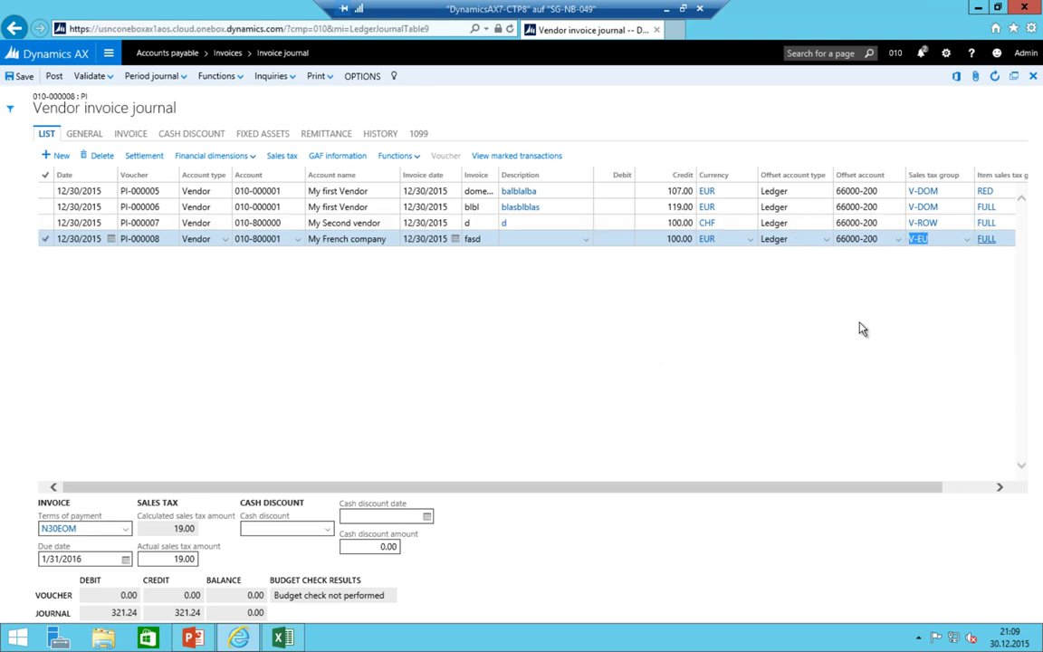
click(283, 638)
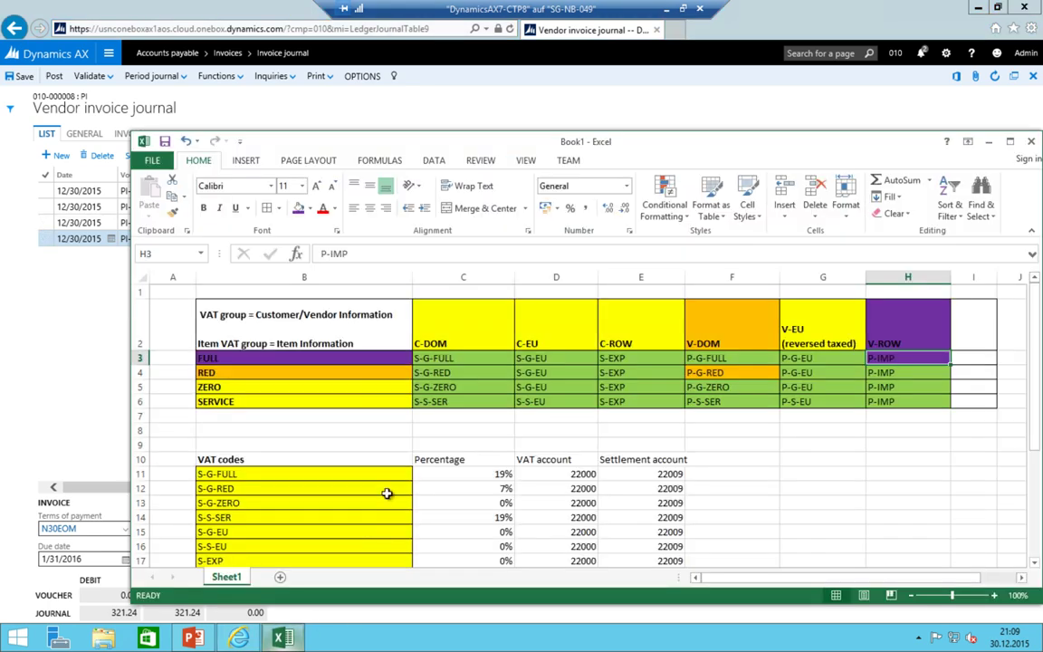
- Fill the V-EU header G2 and the FULL label B3 light blue
click(815, 330)
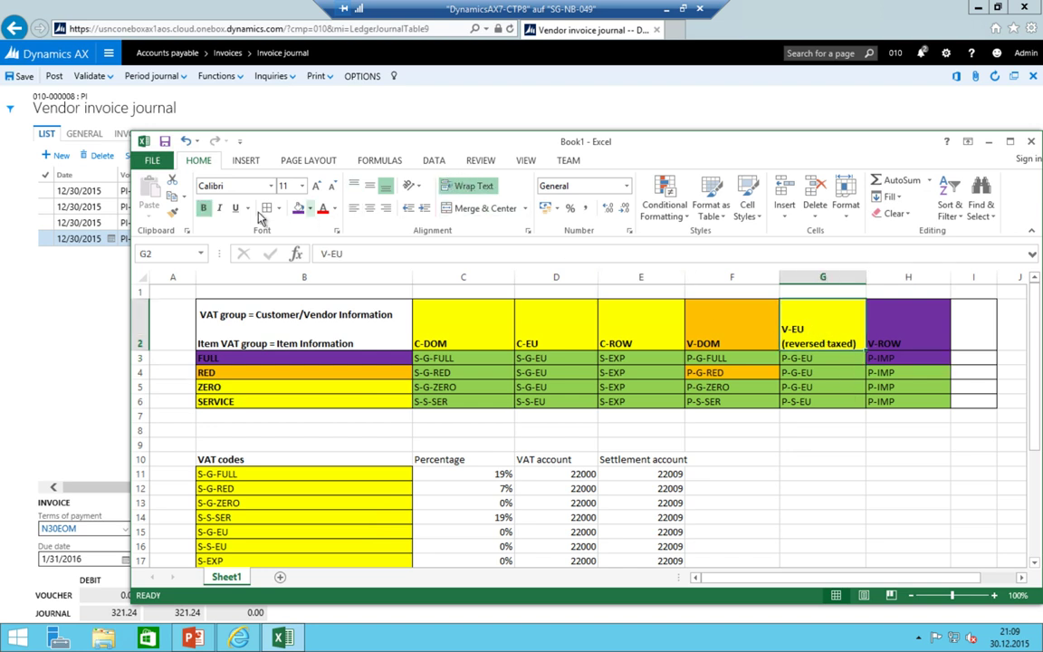
click(310, 208)
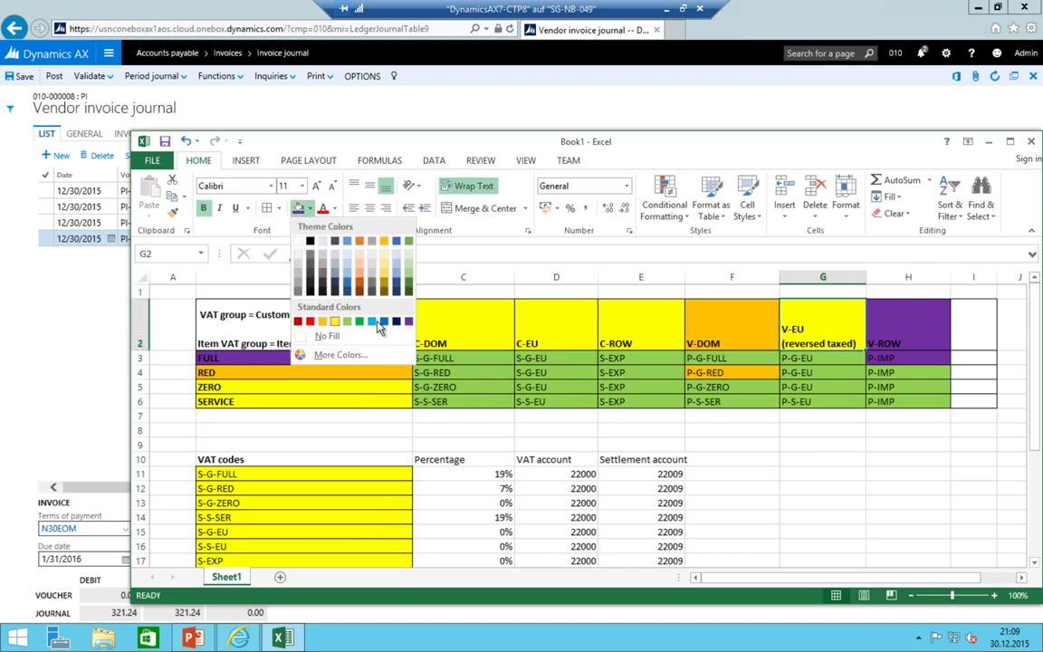
click(372, 322)
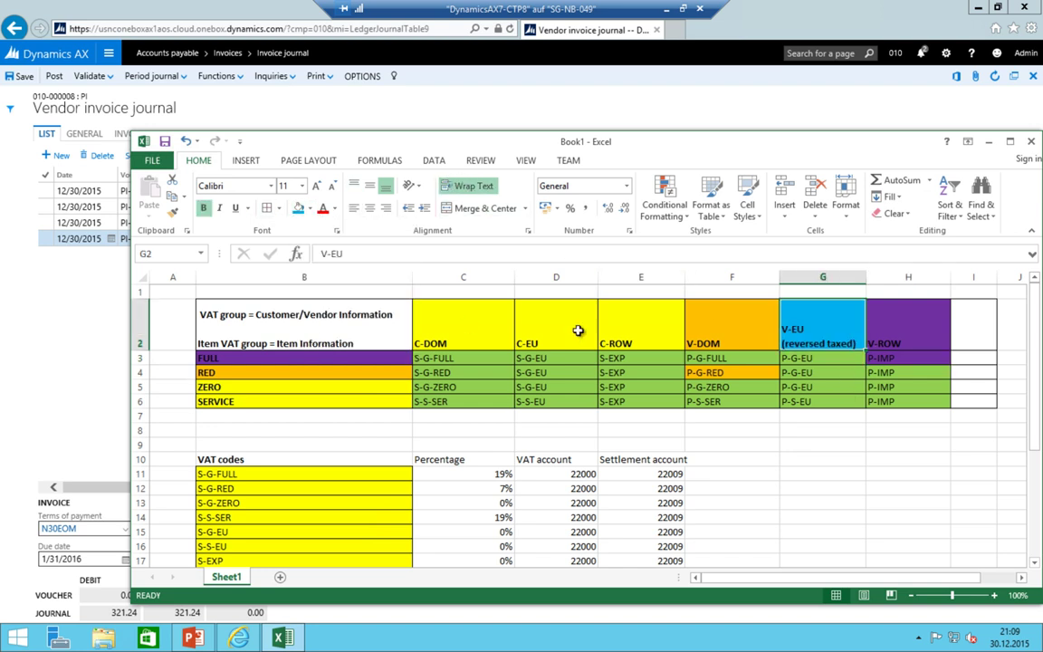
click(253, 360)
click(299, 209)
click(793, 358)
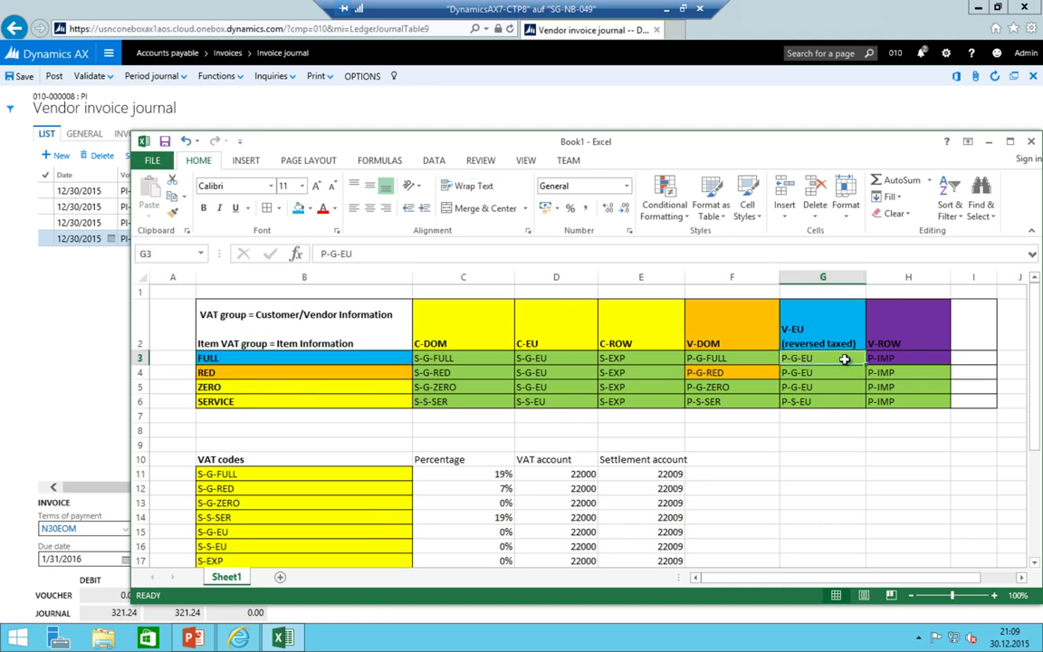
- Fill the P-G-EU code B22 and its 11407 / 22007 accounts in D22 light blue
scroll(269, 501, down, 1)
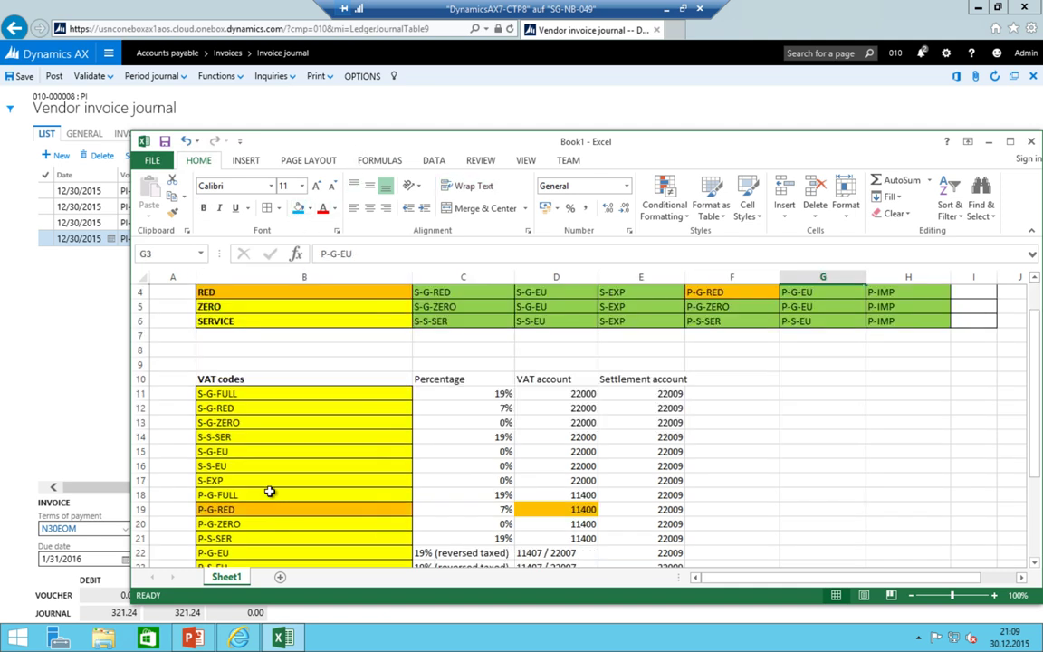
click(263, 552)
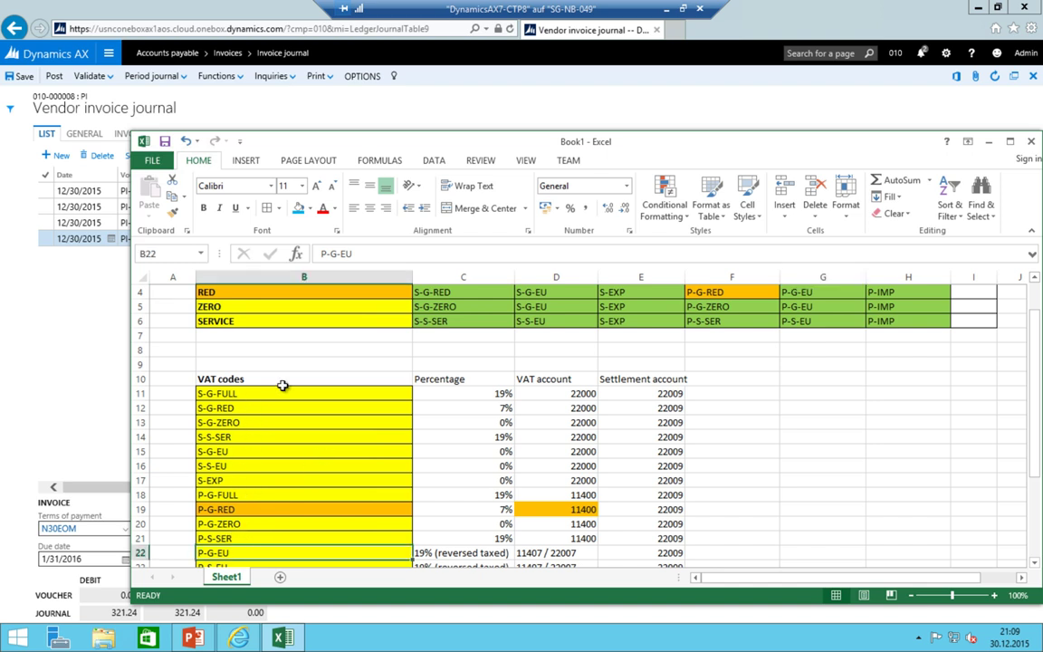
click(298, 208)
click(556, 552)
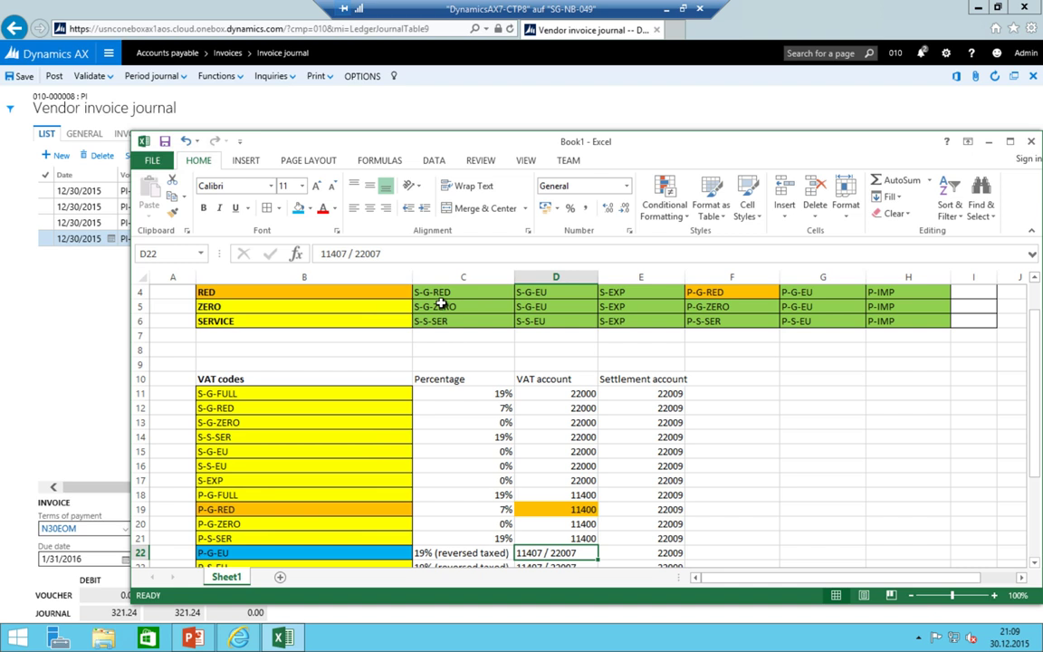
click(298, 207)
key(alt+Tab)
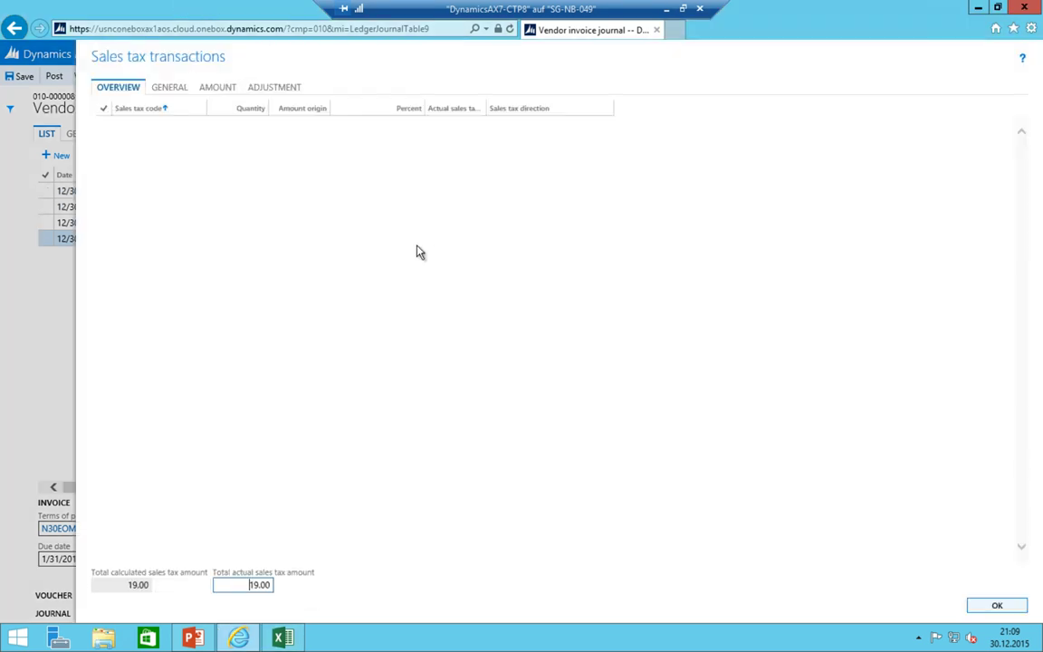
- Check the P-G-EU line shows 19% use tax of 19.00, then close the tax transactions
click(161, 123)
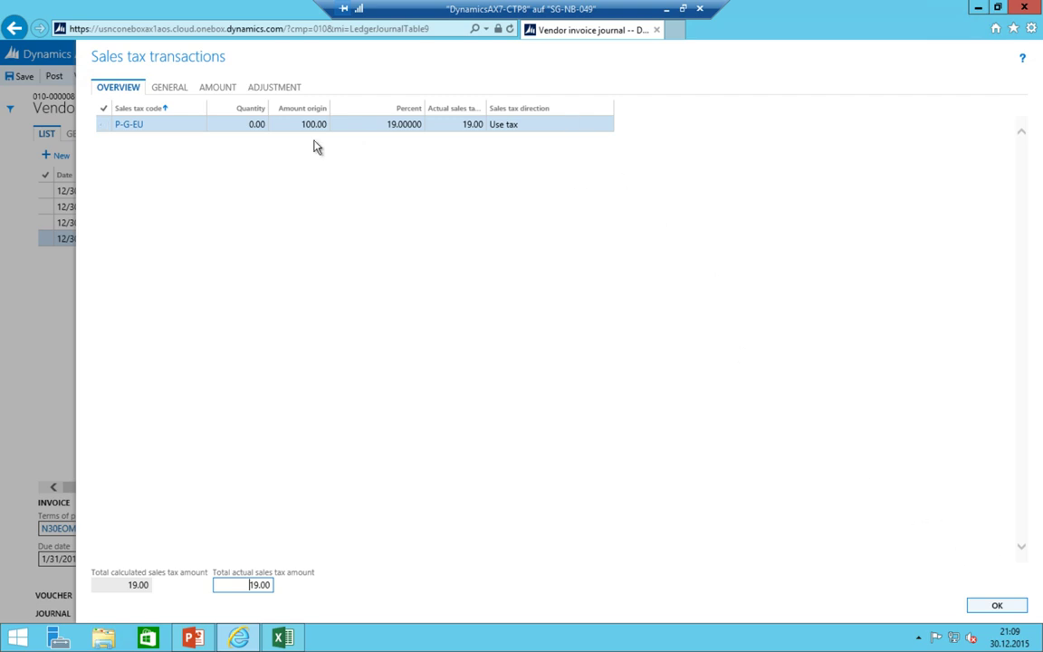
click(983, 607)
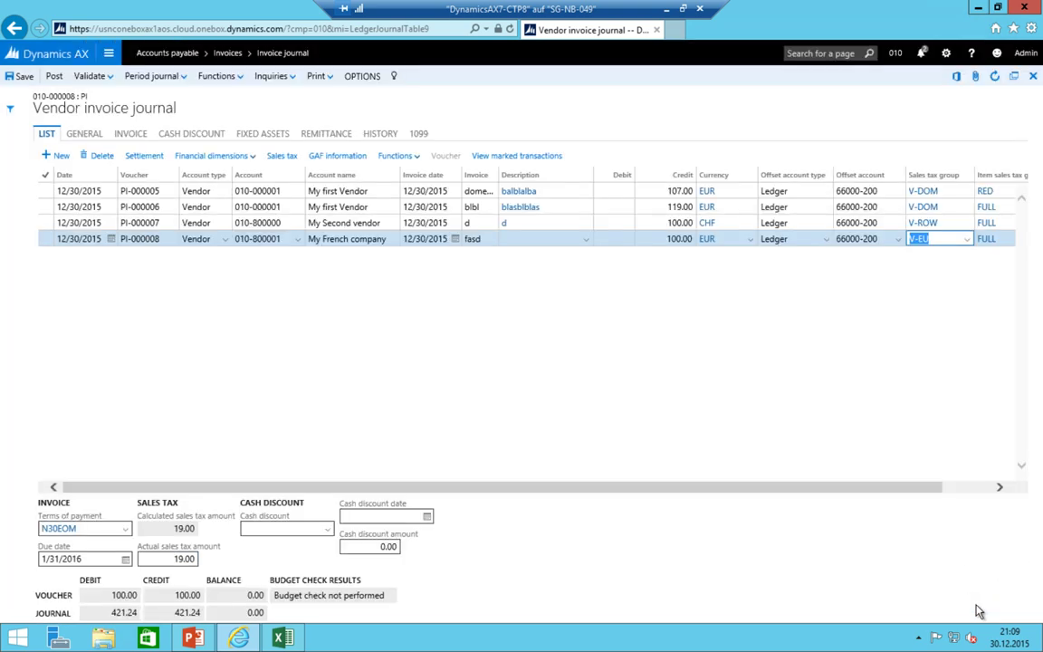
- Switch the fourth line's item sales tax group to SERVICE and verify P-S-EU at 19%, 19.00
key(Tab)
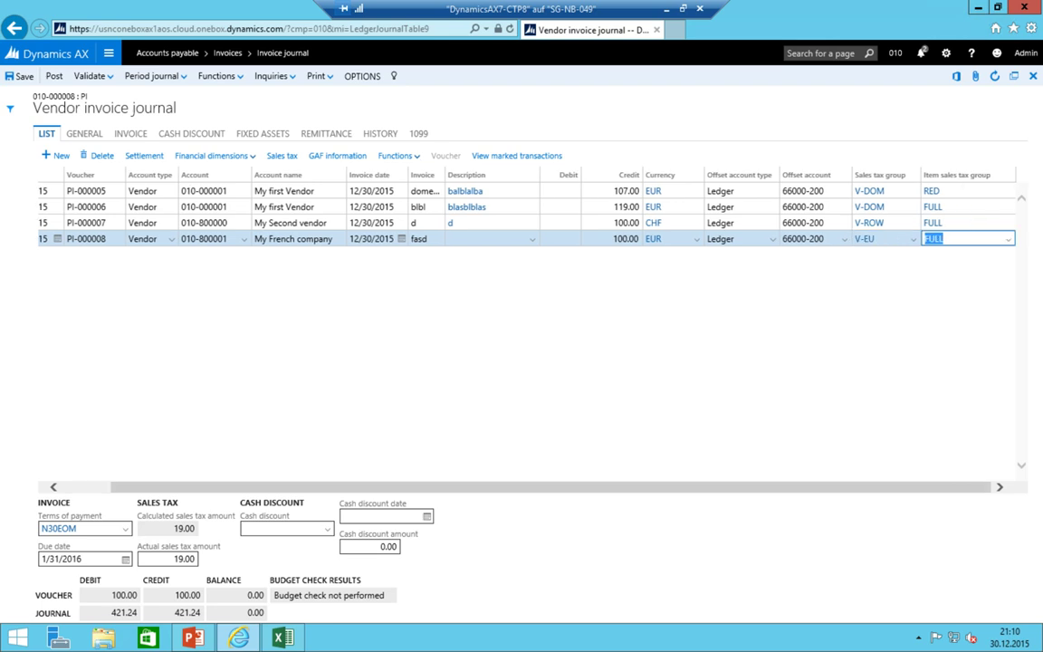
key(alt+Down)
key(Escape)
key(alt+Down)
key(Up)
key(Return)
key(shift+Tab)
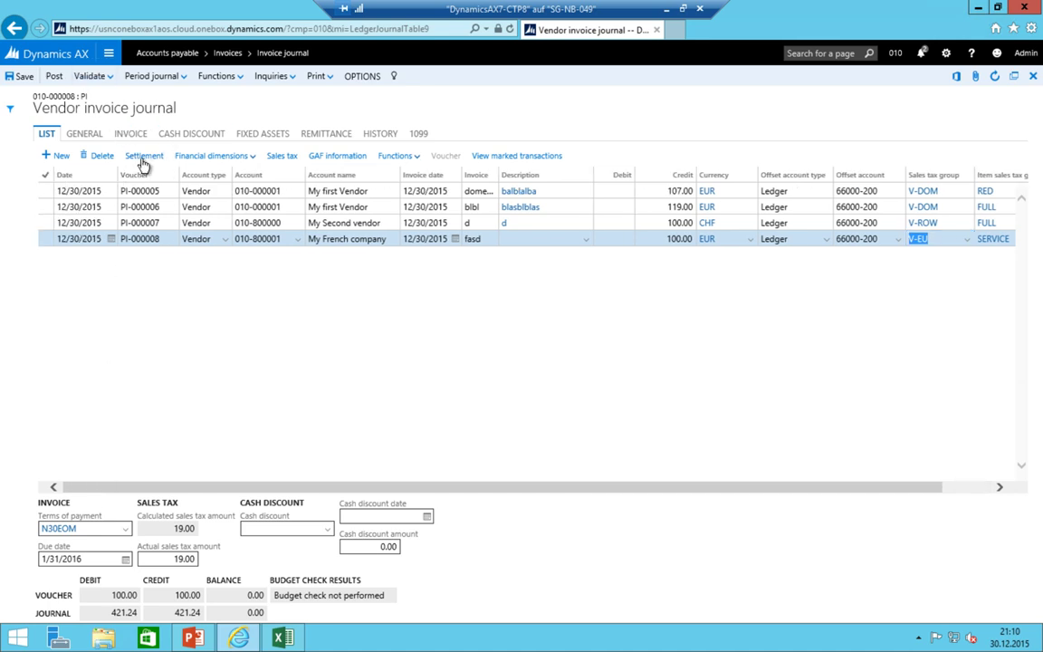
click(281, 158)
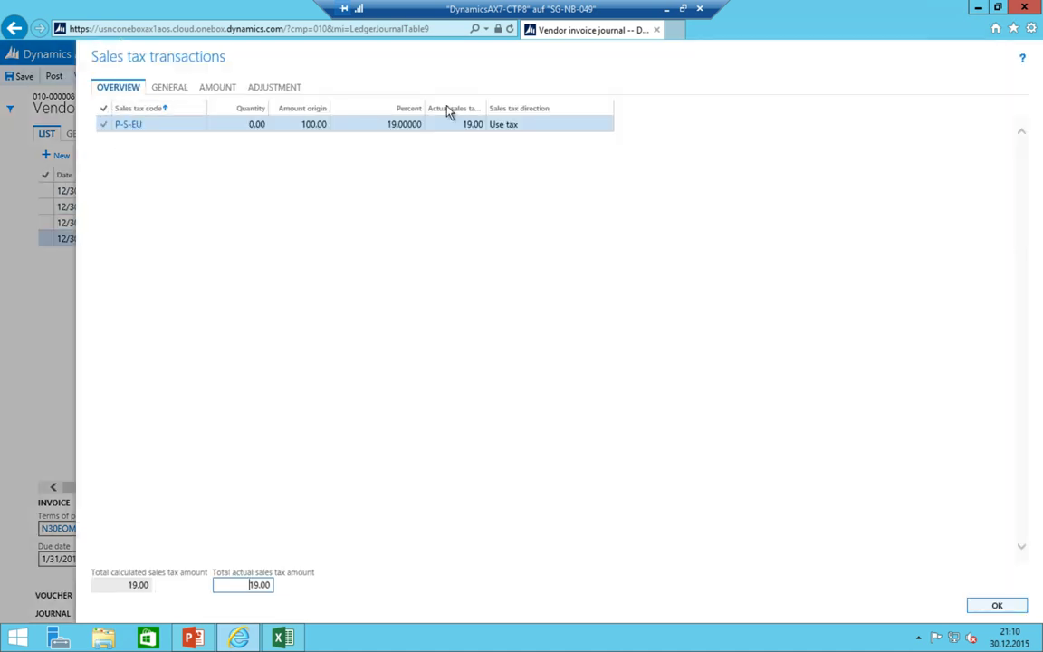
click(997, 605)
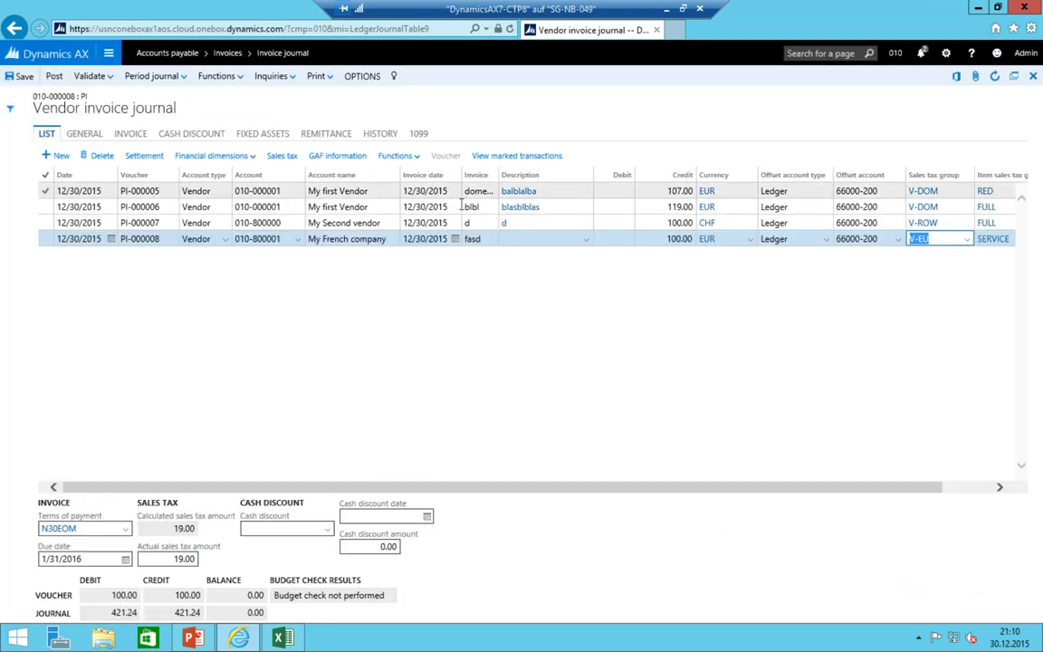
- Enter description fsd on line PI-000008 and post the journal, creating 4 vouchers
click(512, 238)
text(fsd)
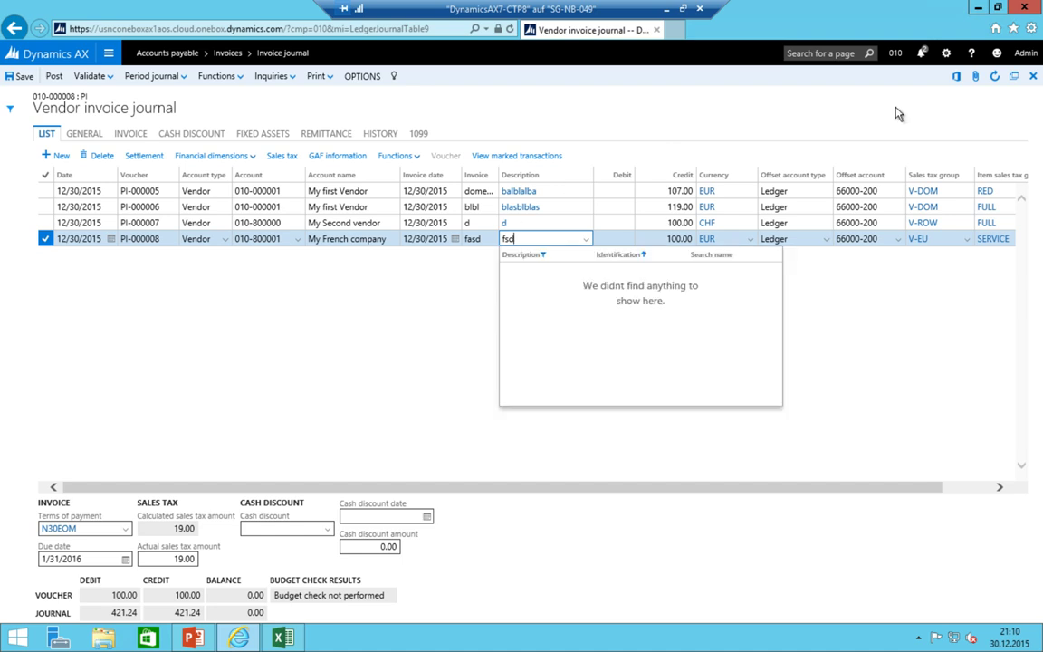
click(323, 238)
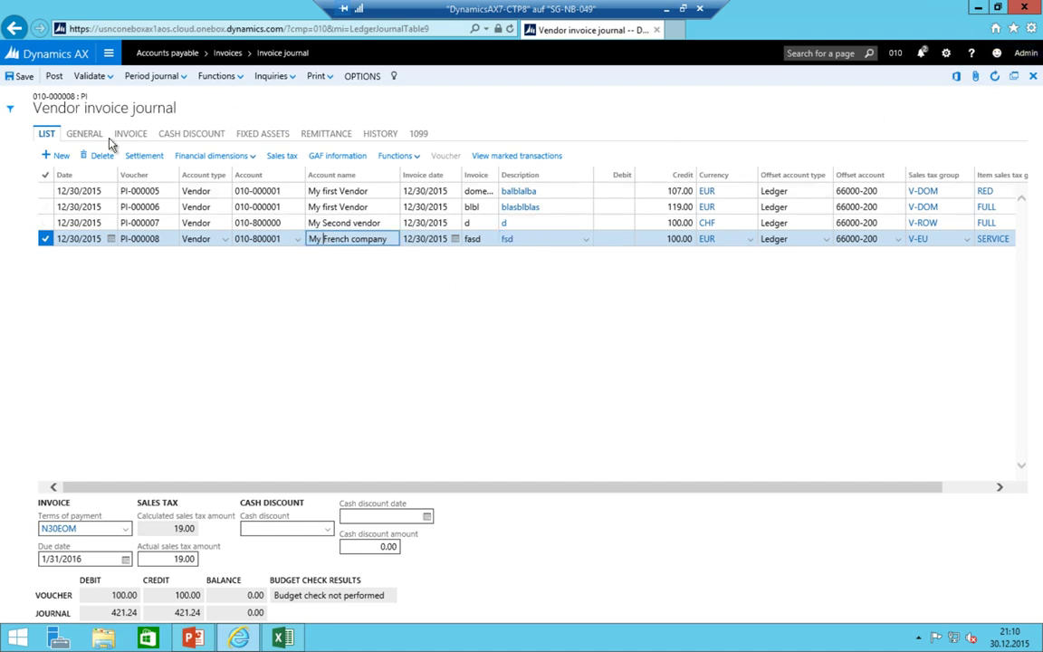
click(56, 77)
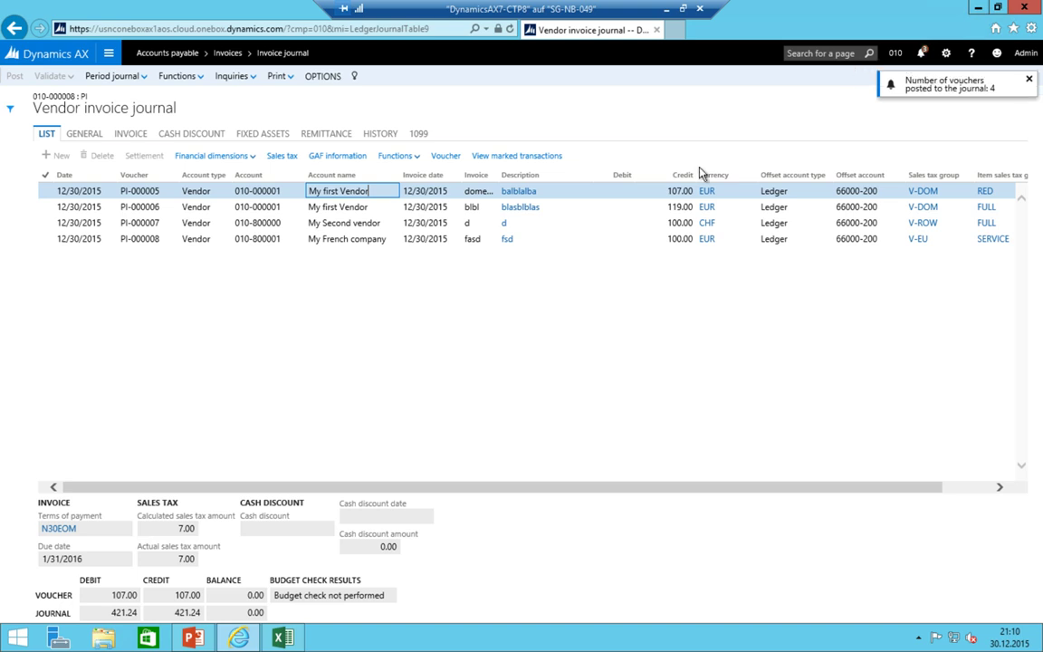
click(333, 194)
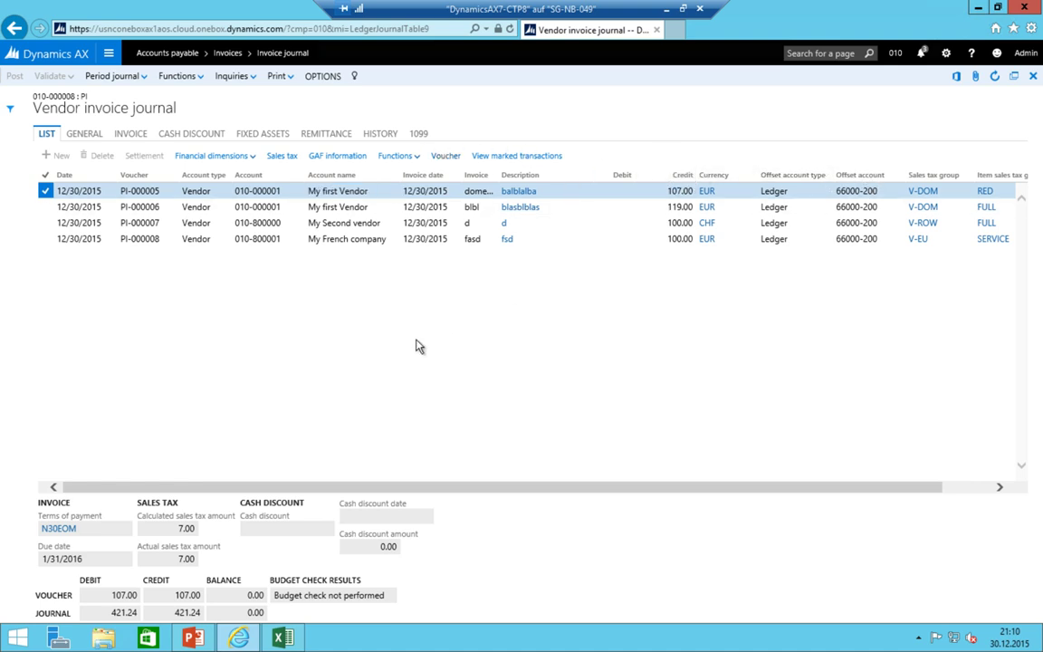
click(446, 155)
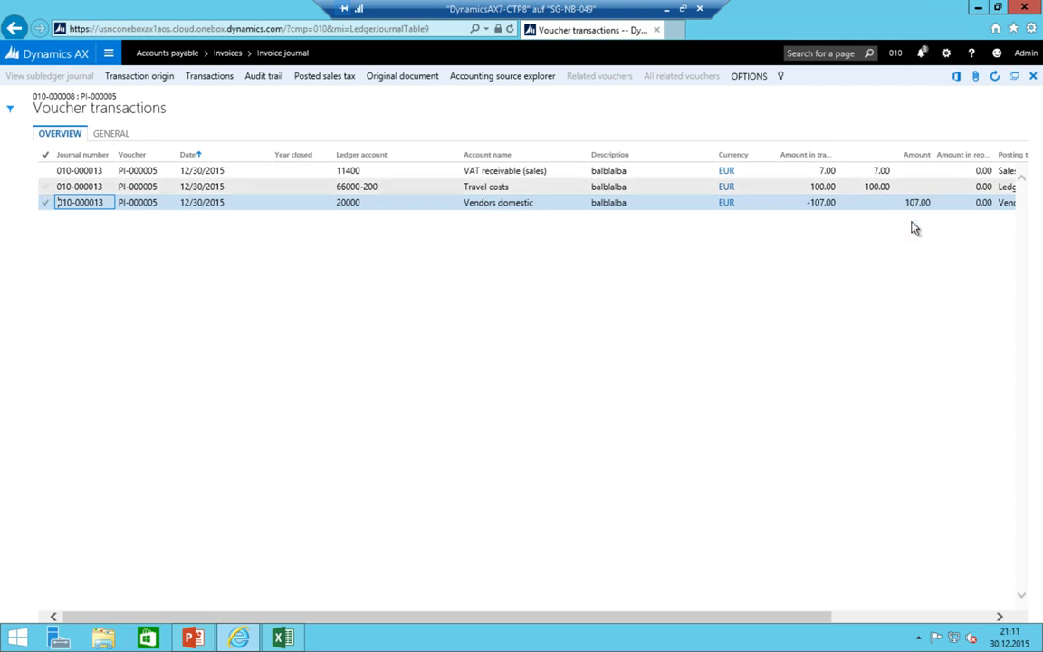
click(13, 28)
click(363, 207)
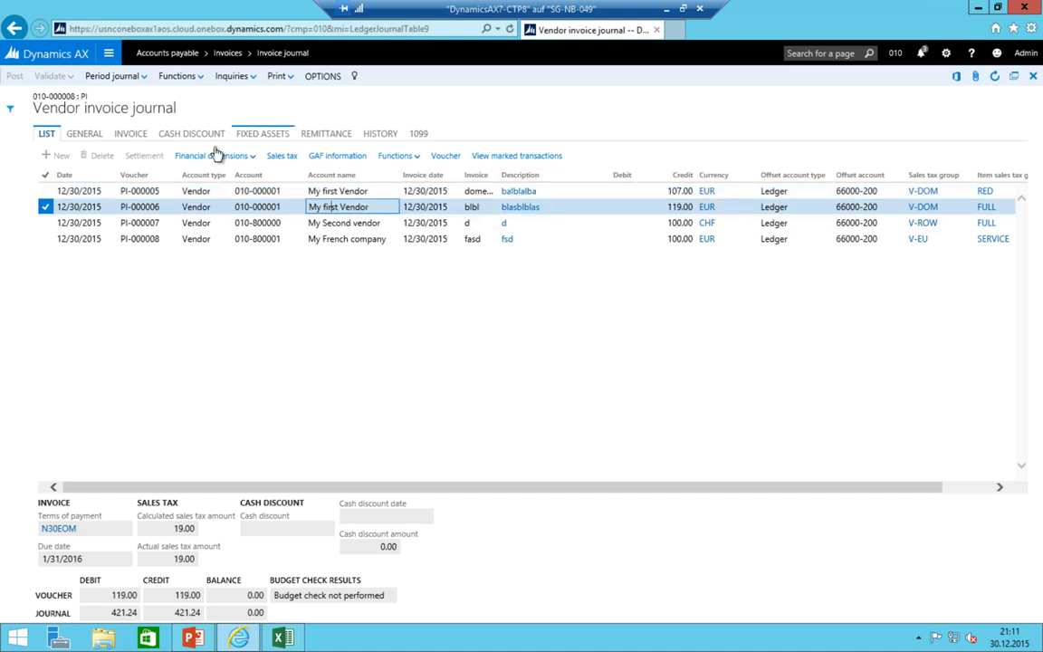
click(446, 159)
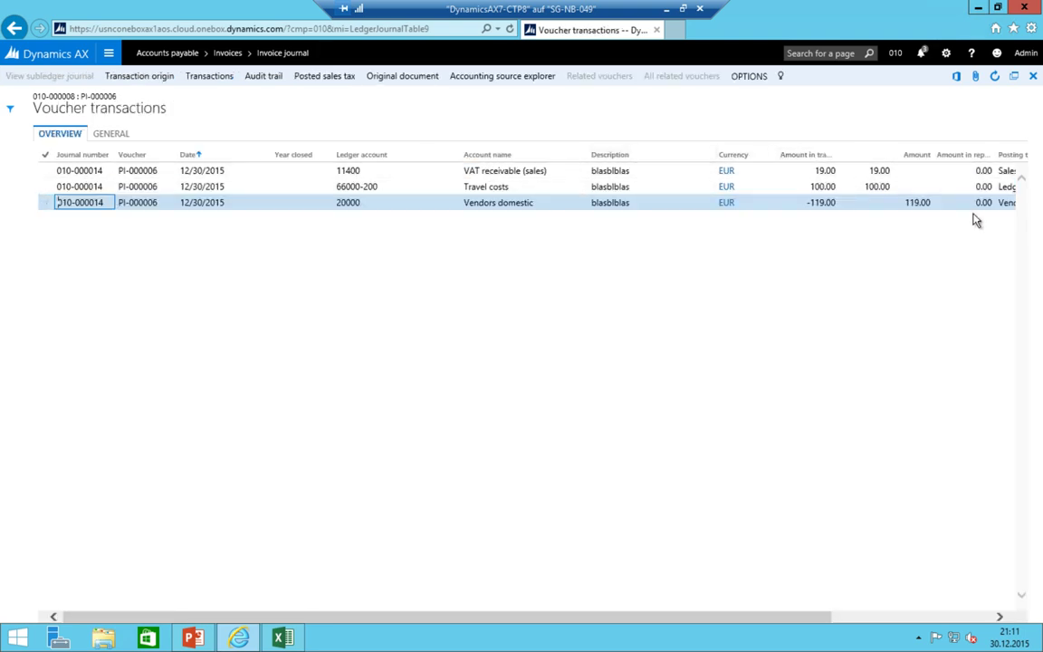
key(Escape)
click(399, 223)
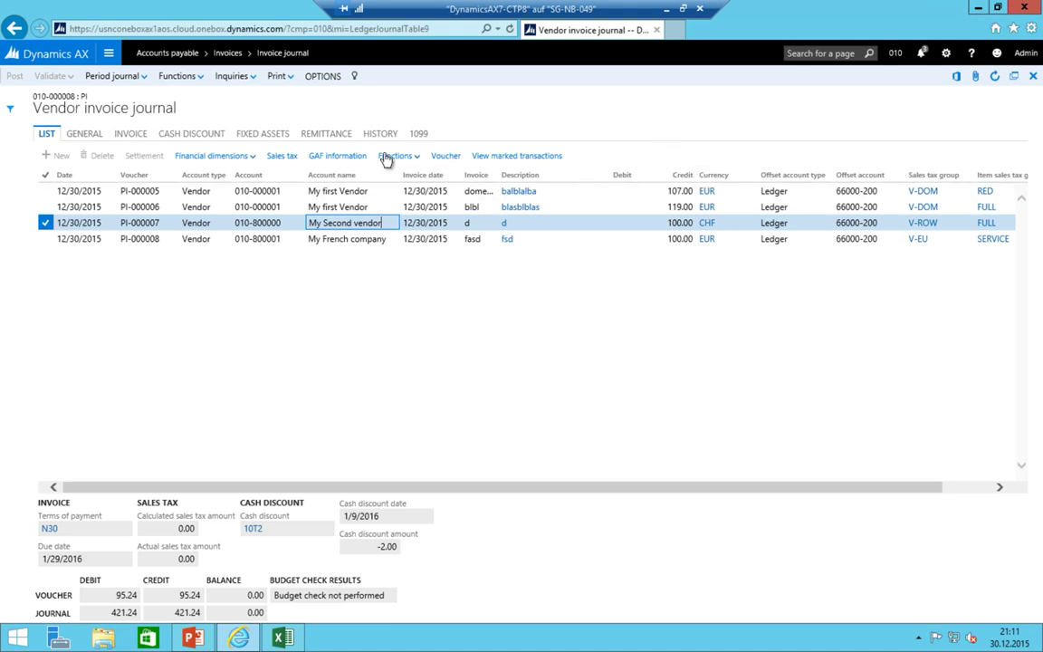
click(442, 159)
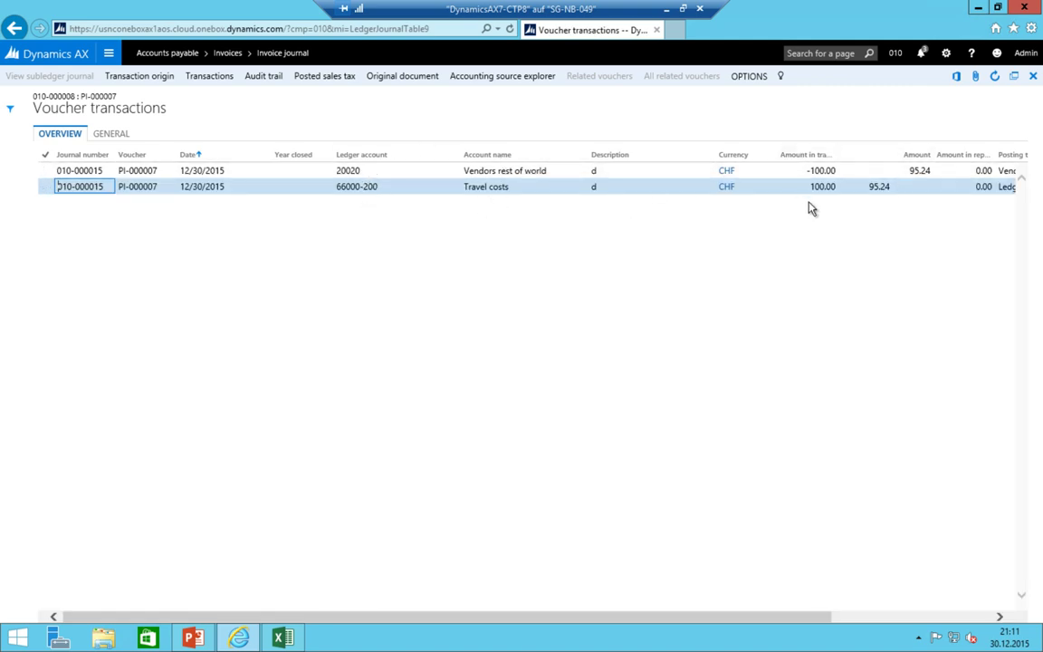
click(322, 77)
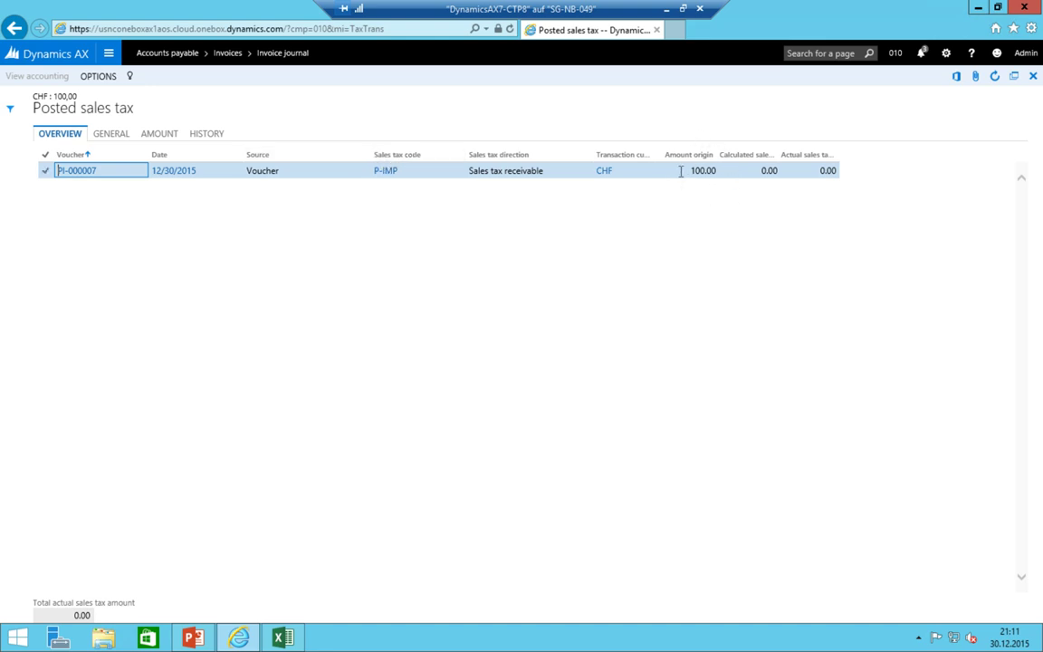
click(13, 28)
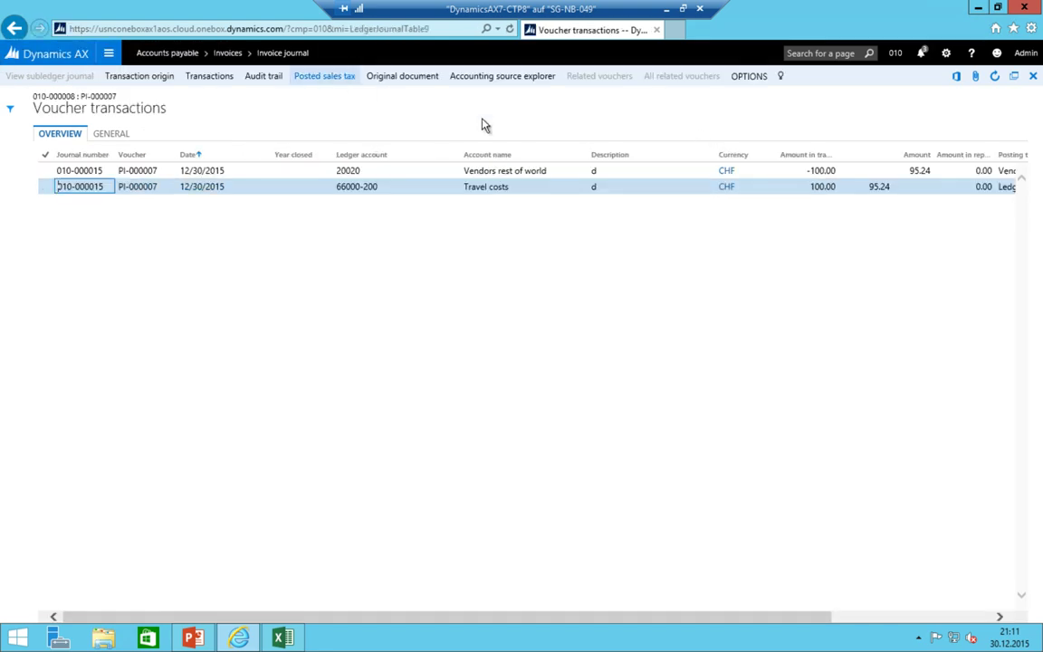
click(13, 29)
click(418, 241)
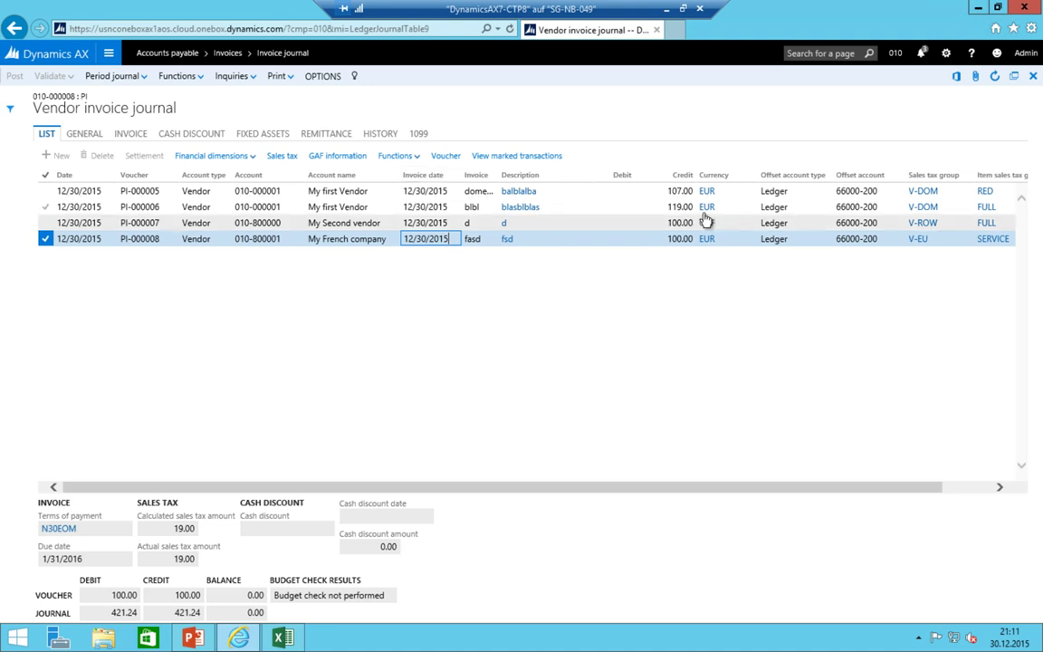
click(455, 162)
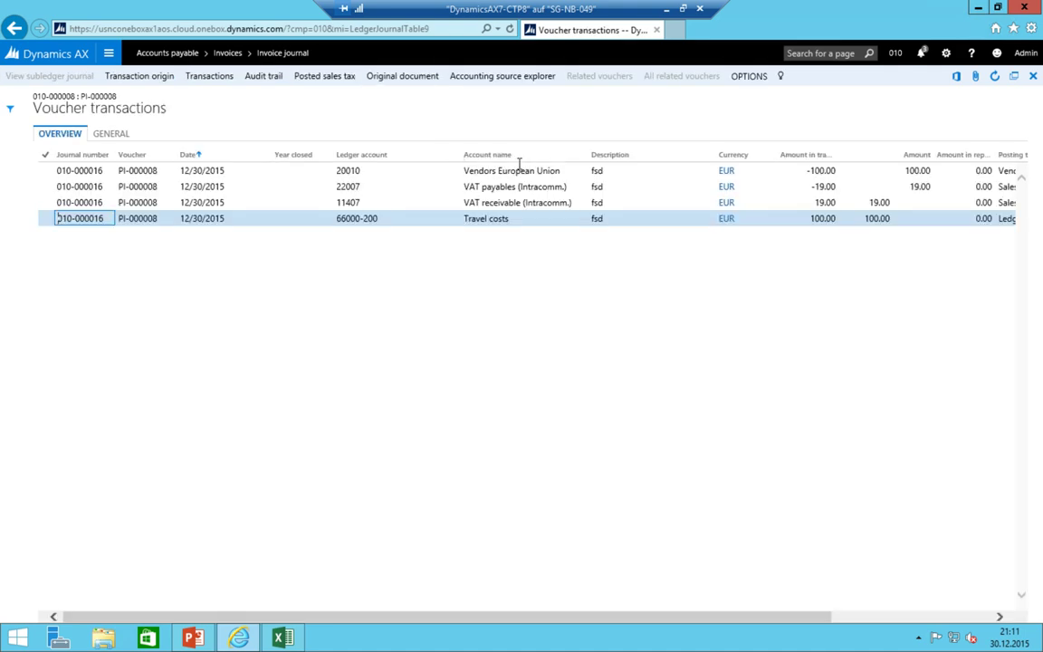
click(494, 186)
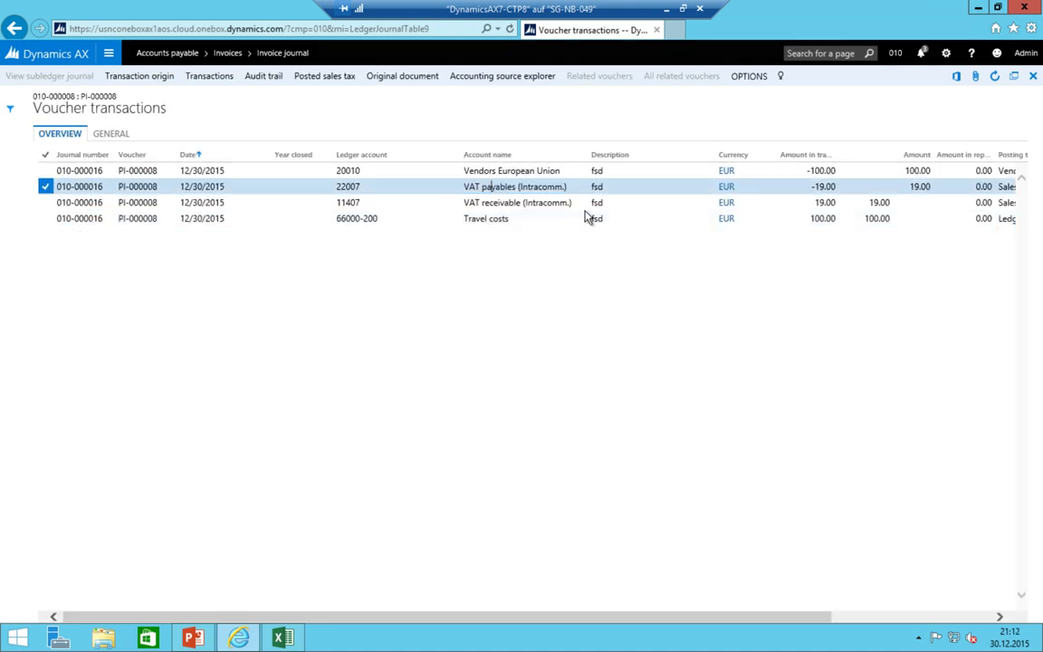
click(485, 203)
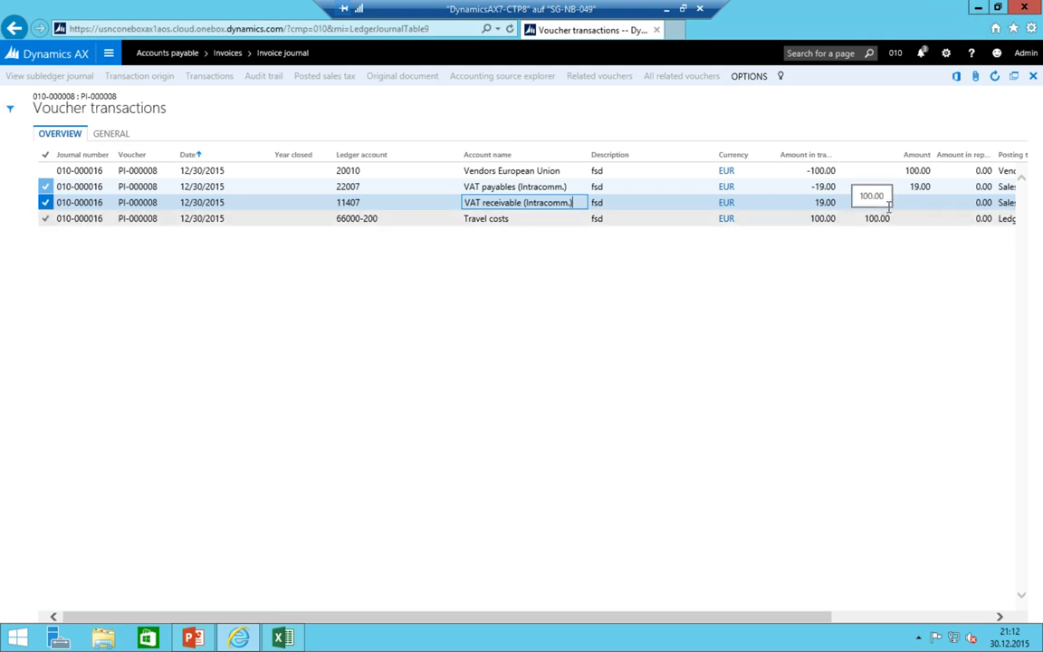
click(859, 188)
click(888, 203)
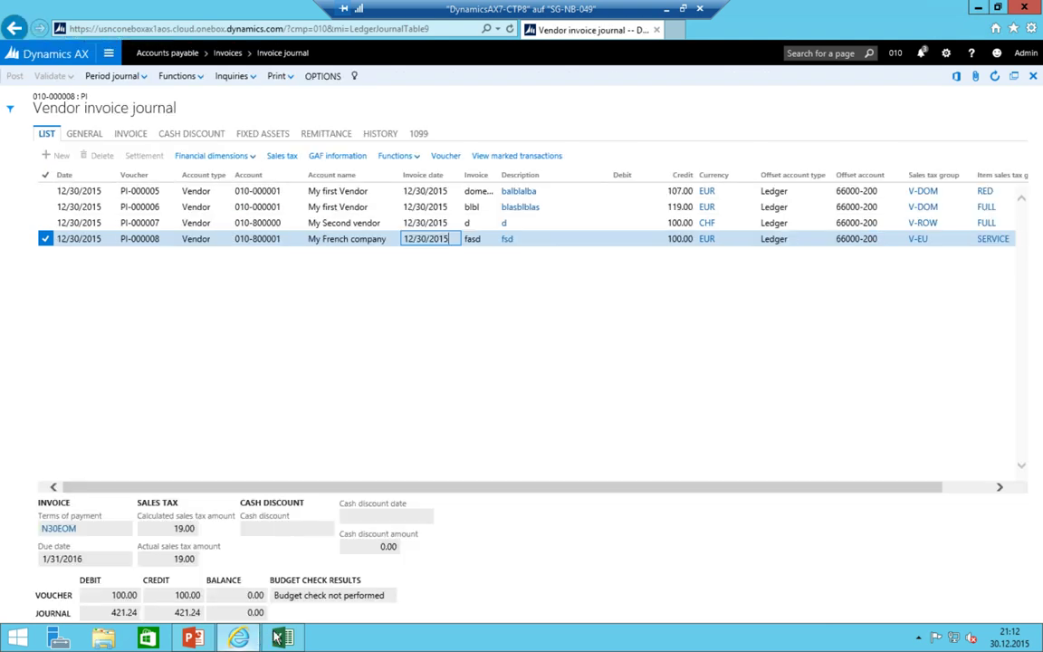
click(282, 638)
- Review the VAT matrix range B2:H10, then minimize Excel and return to the Dynamics AX home dashboard
click(642, 509)
scroll(642, 509, up, 1)
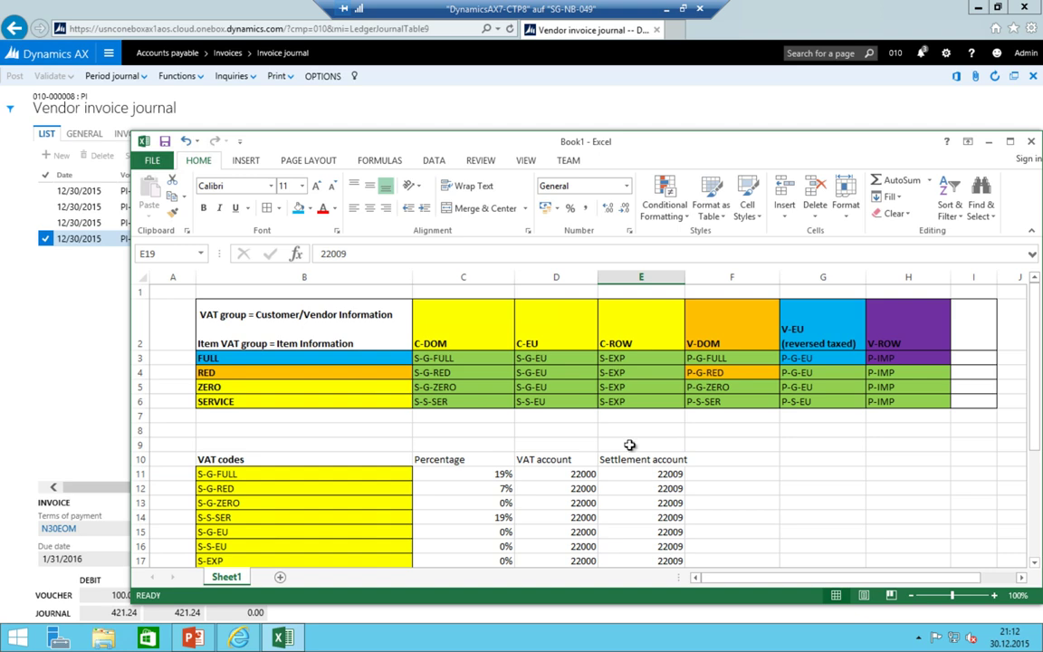
scroll(585, 428, down, 2)
scroll(585, 428, up, 2)
drag(264, 304, 929, 465)
scroll(929, 465, up, 4)
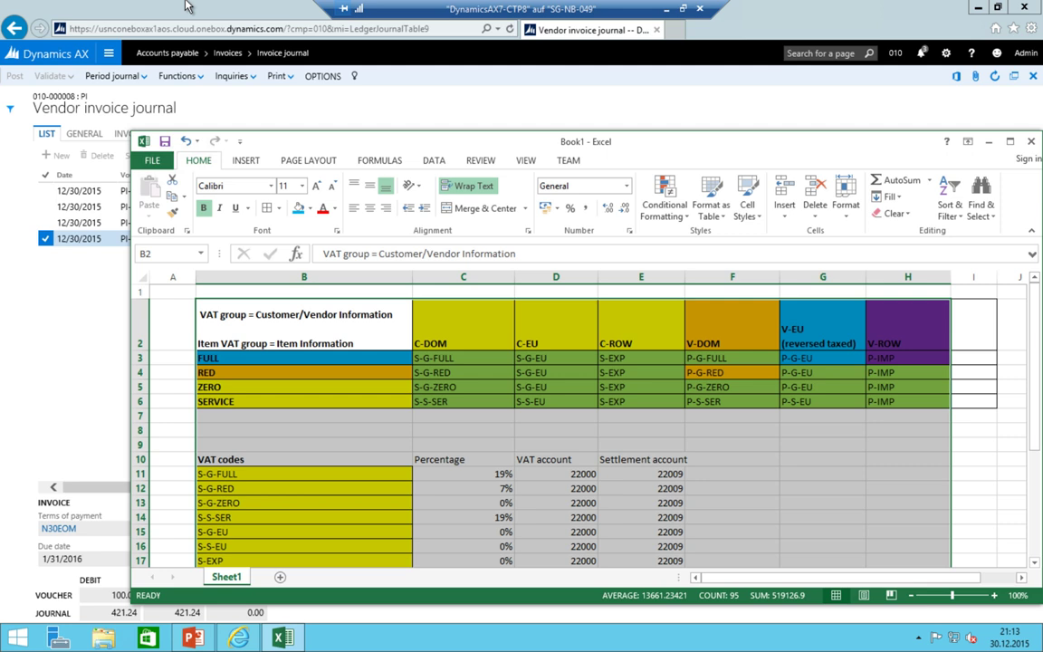
click(186, 6)
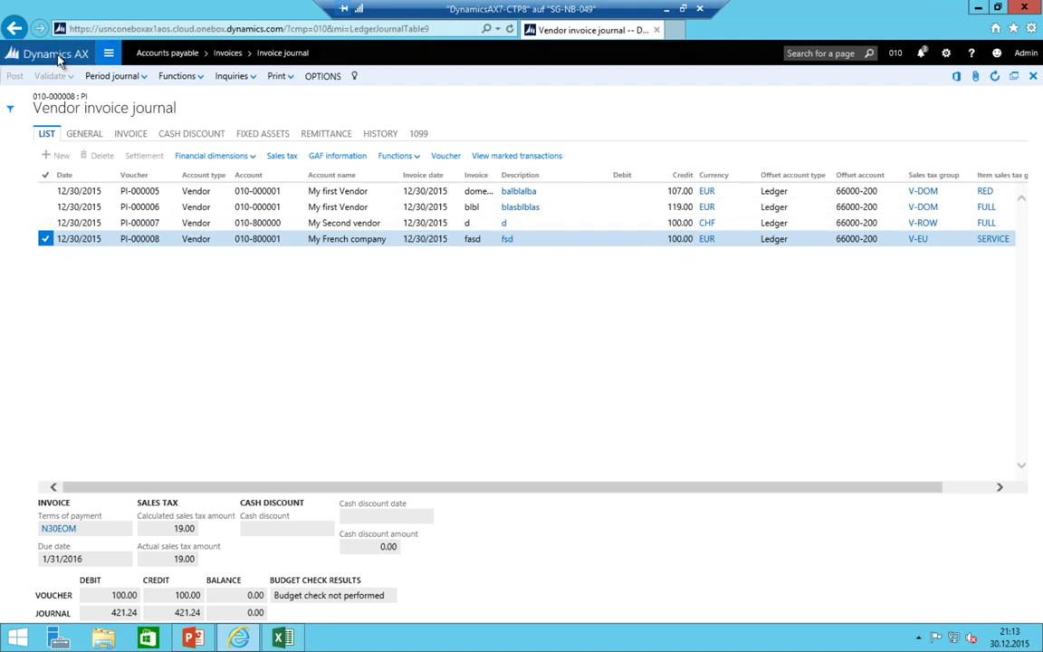
click(13, 28)
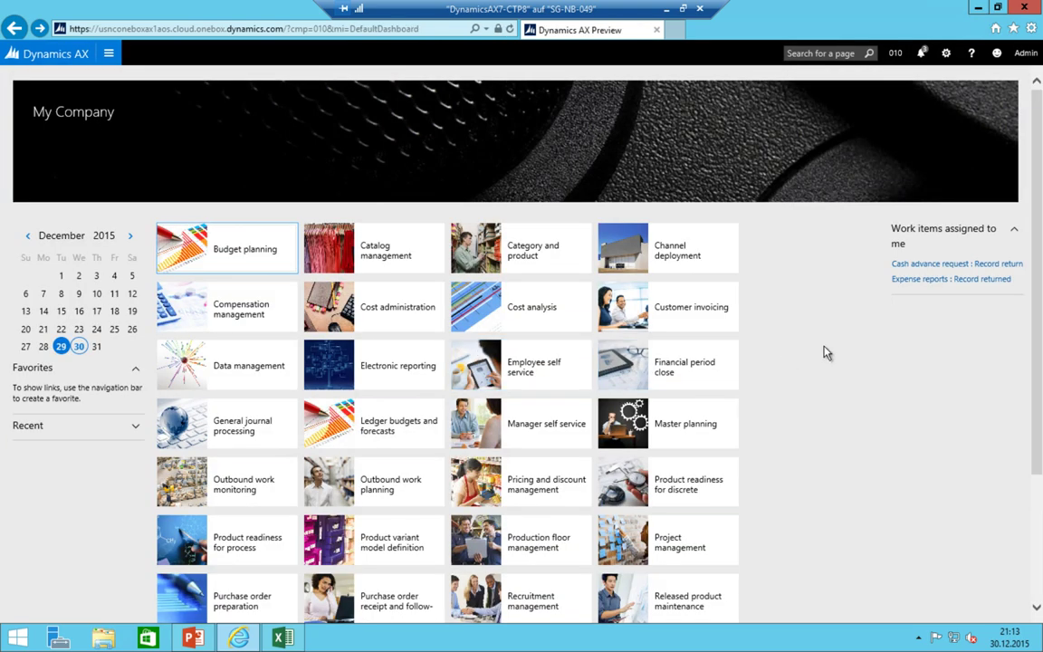